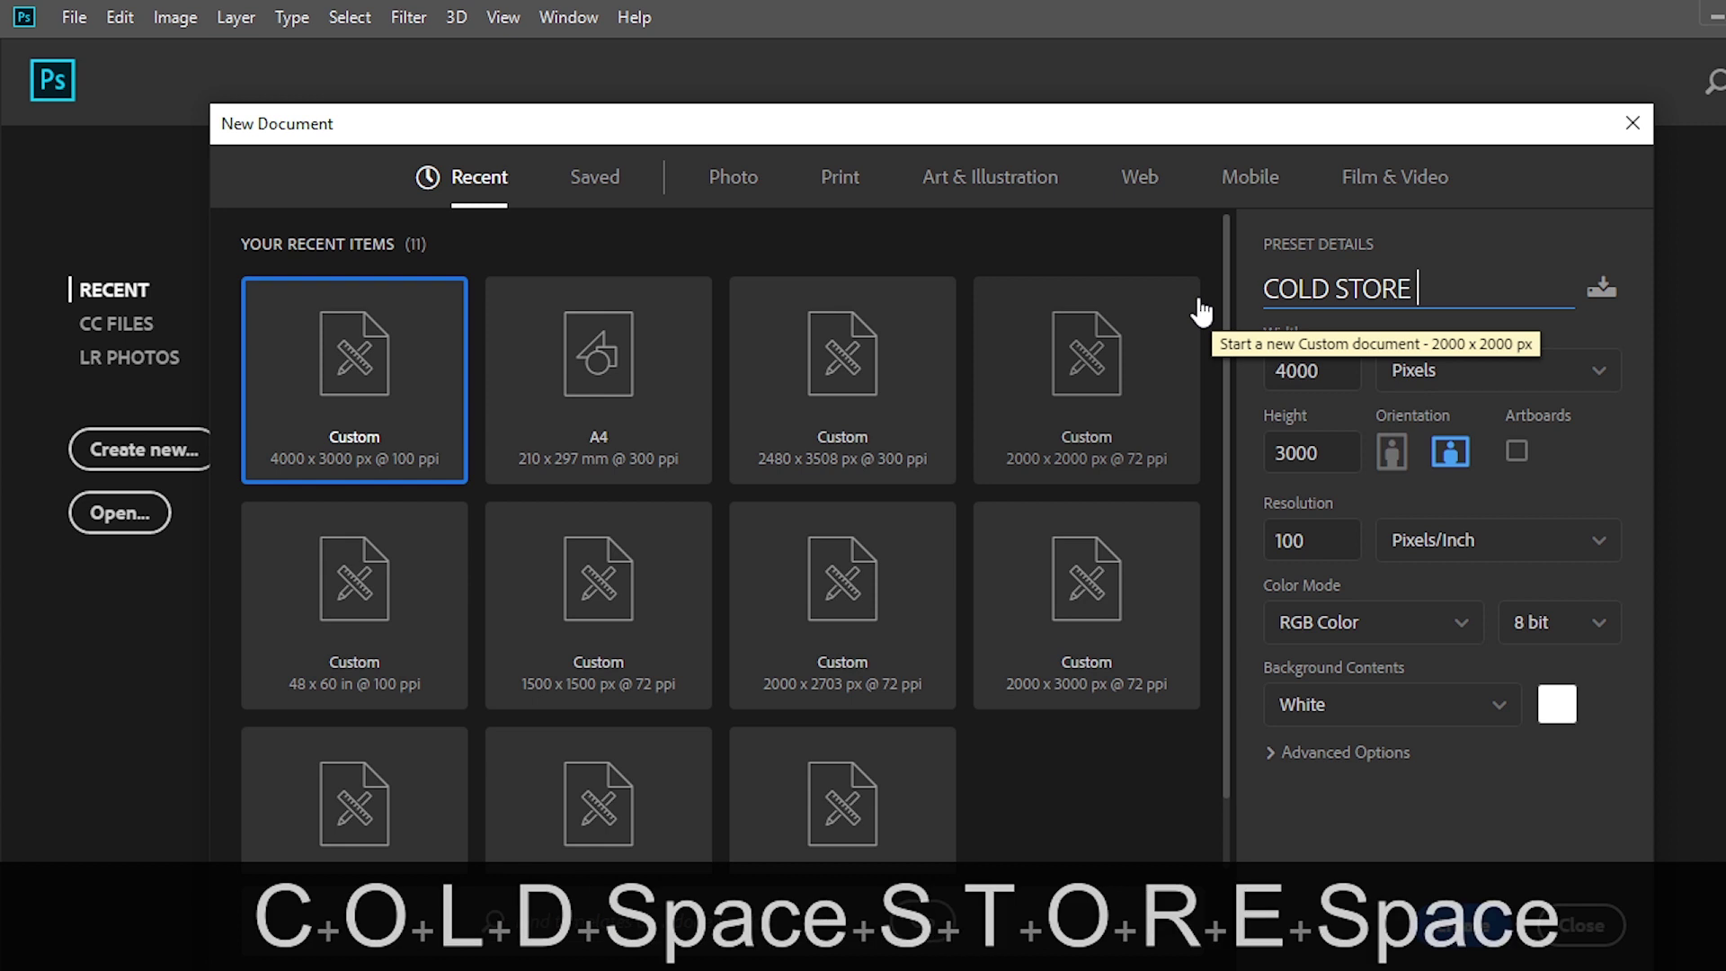
Name the 4000 × 3000 px, 100 ppi document COLD STORE BANNER and create it
text(BANNER)
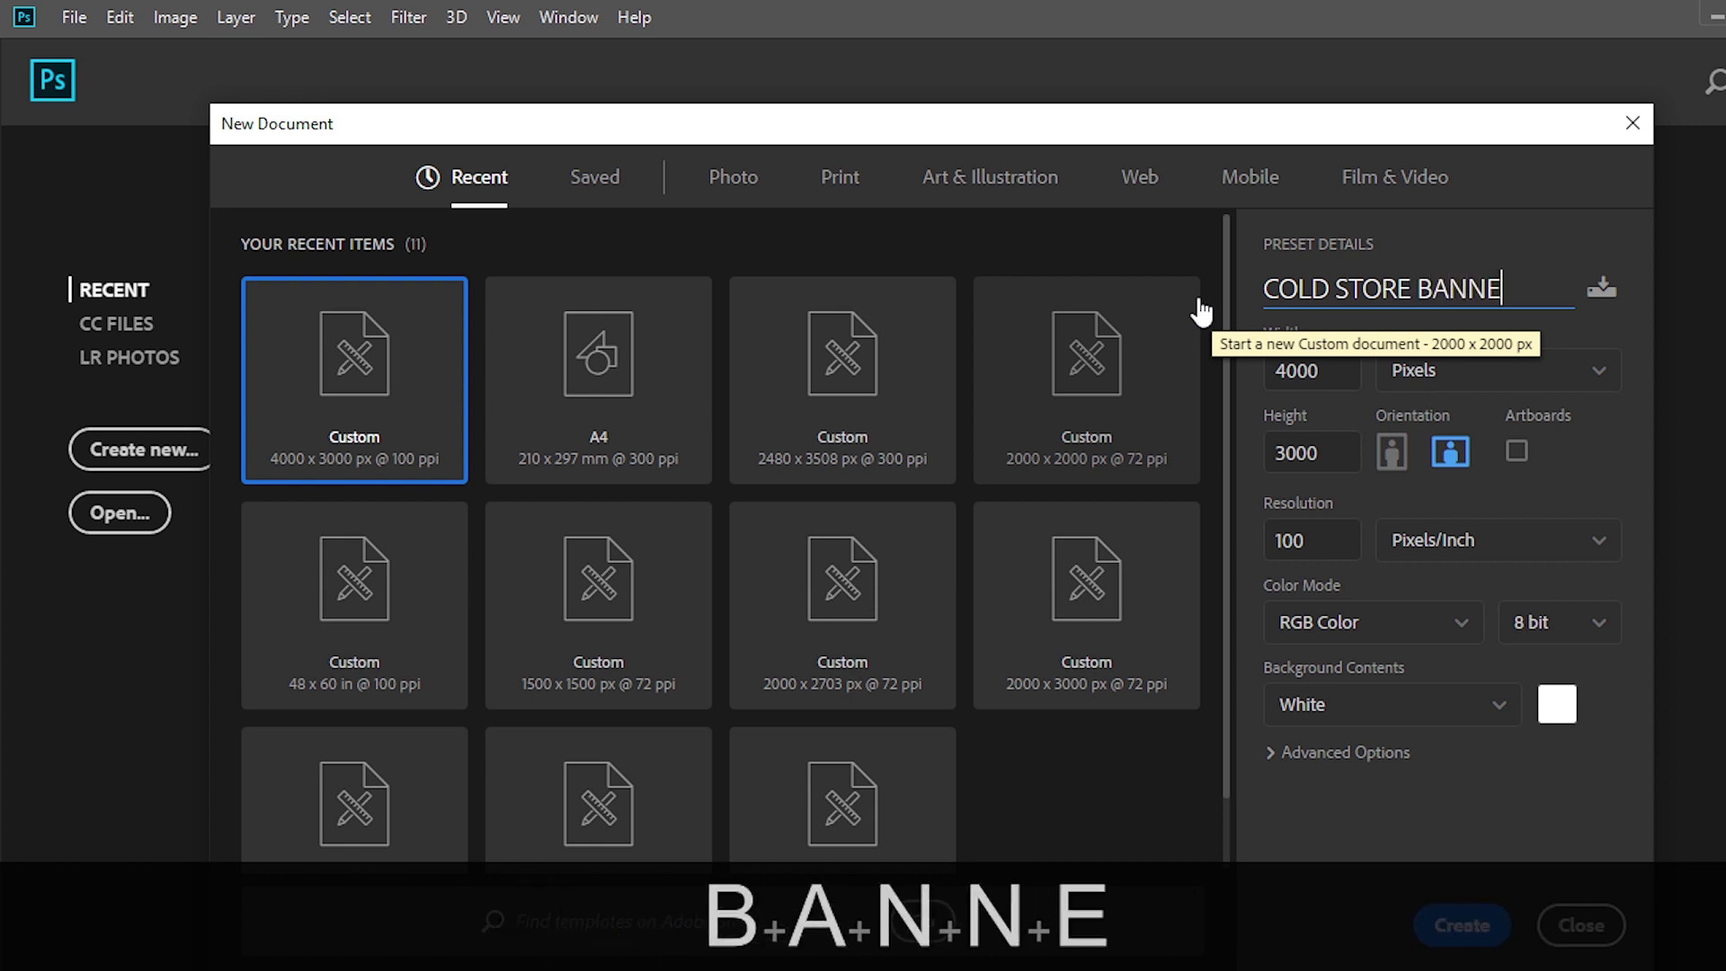
click(1460, 931)
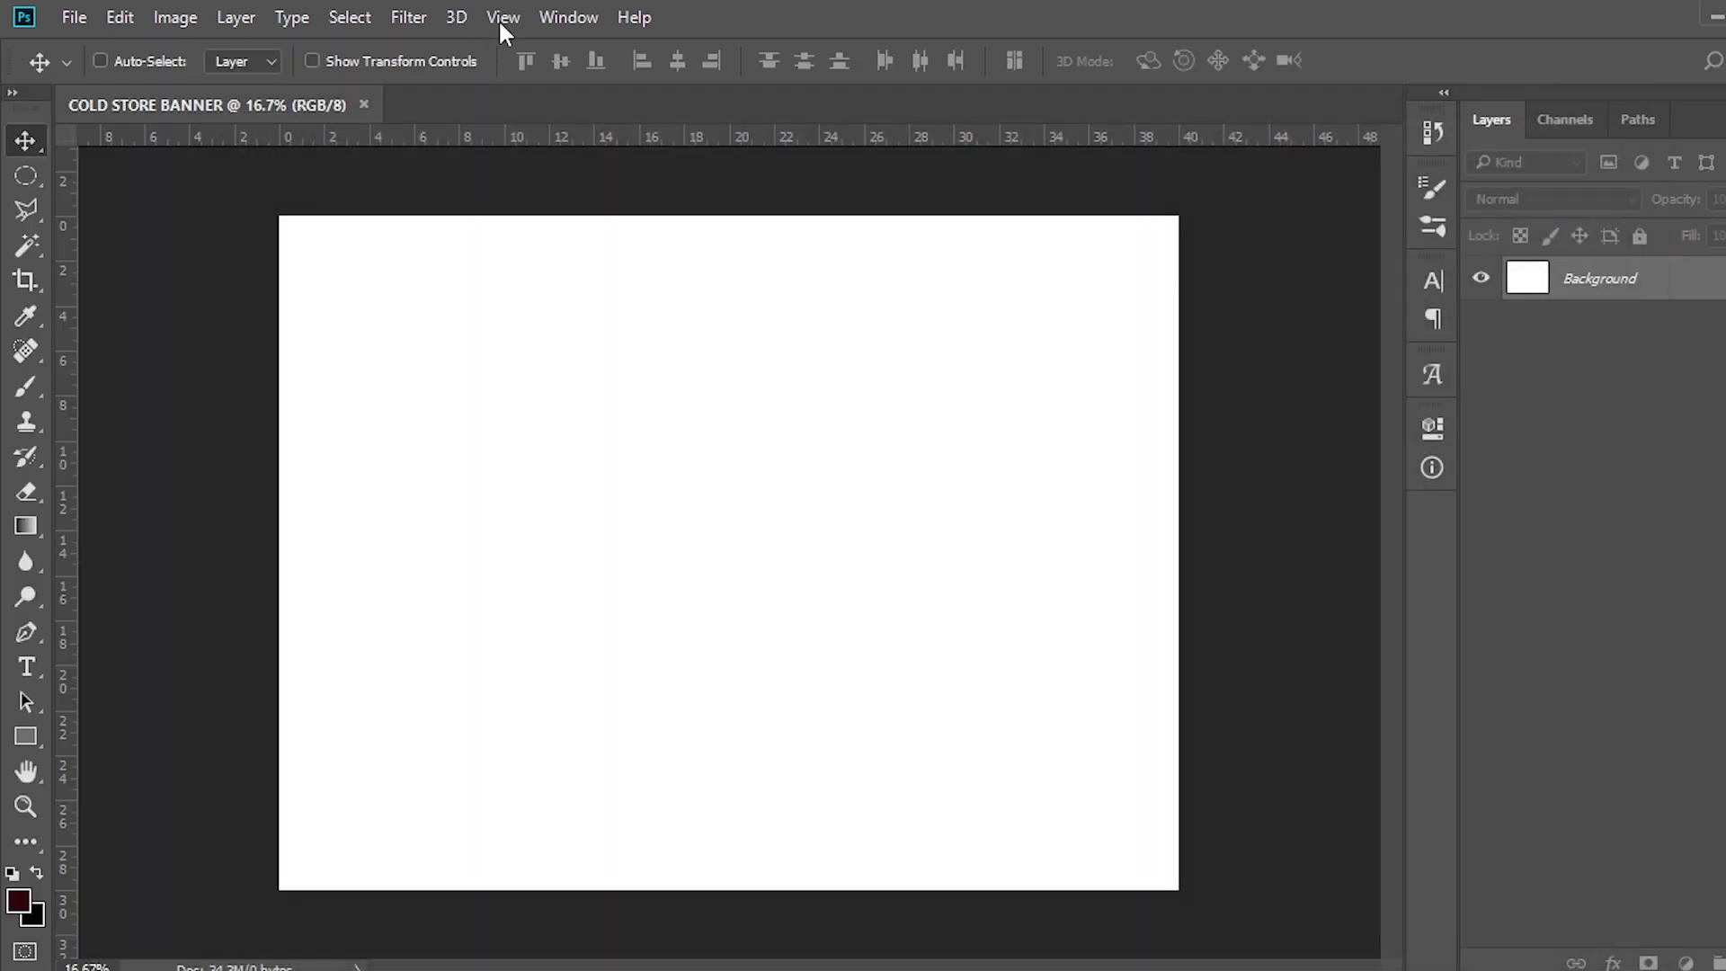
Add a New Guide Layout of 4 columns and 4 rows with 0.5 in margins
click(500, 18)
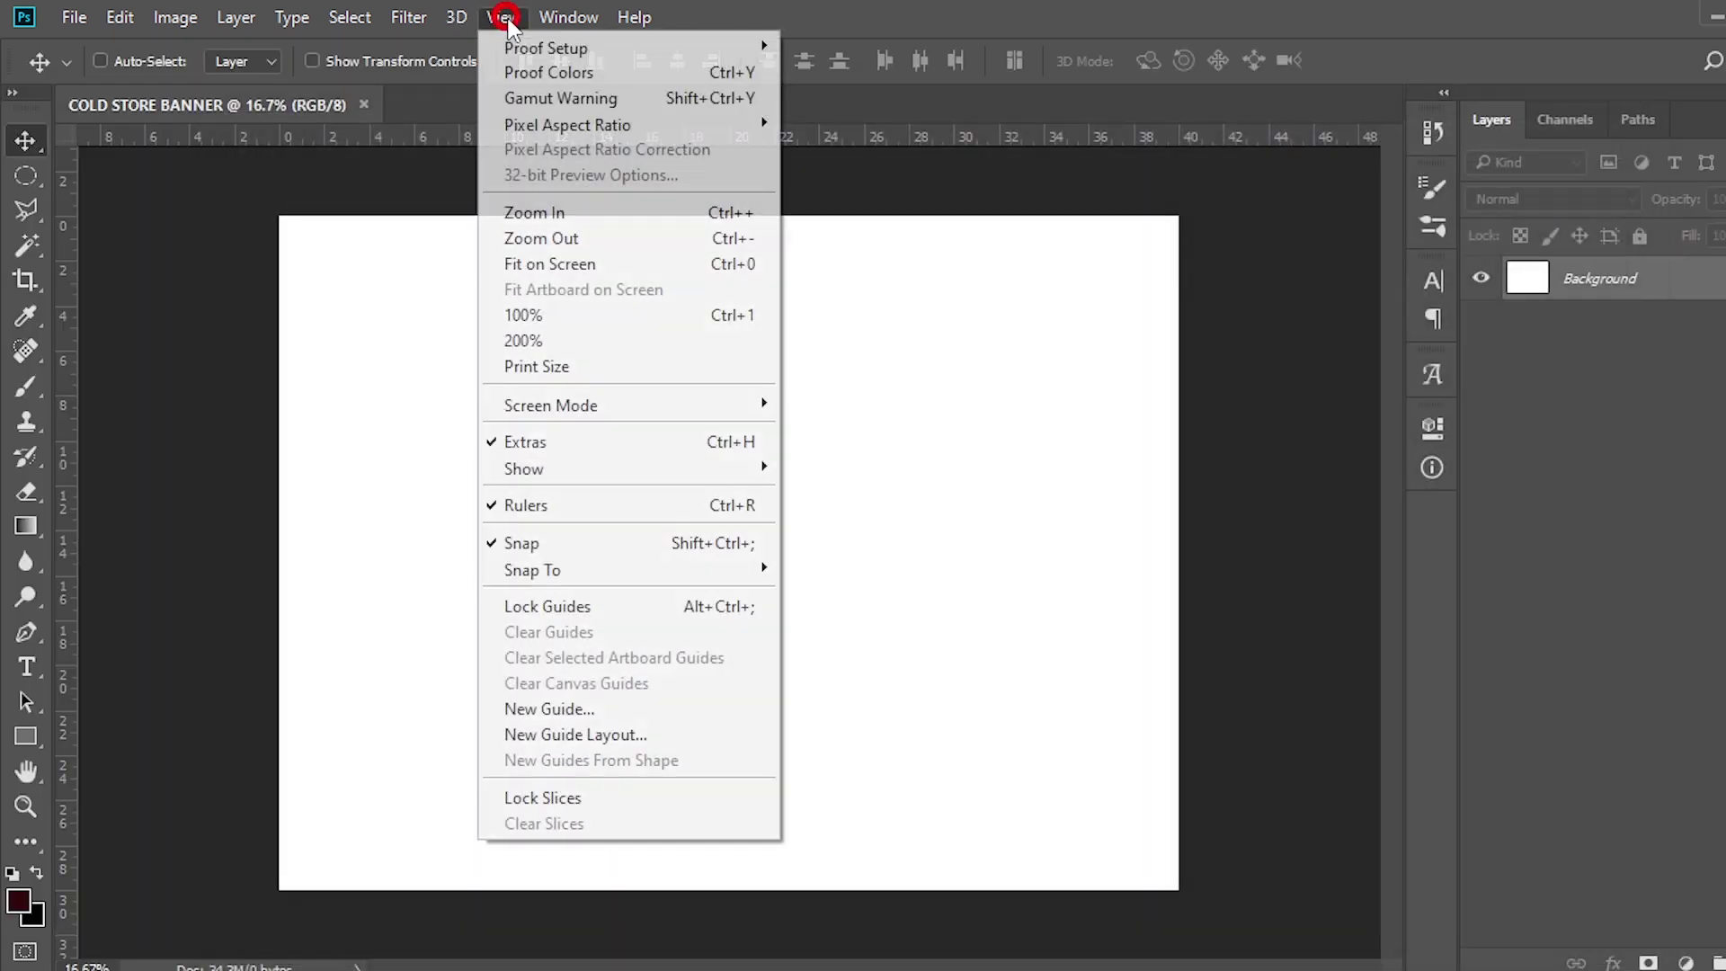
click(537, 736)
click(836, 468)
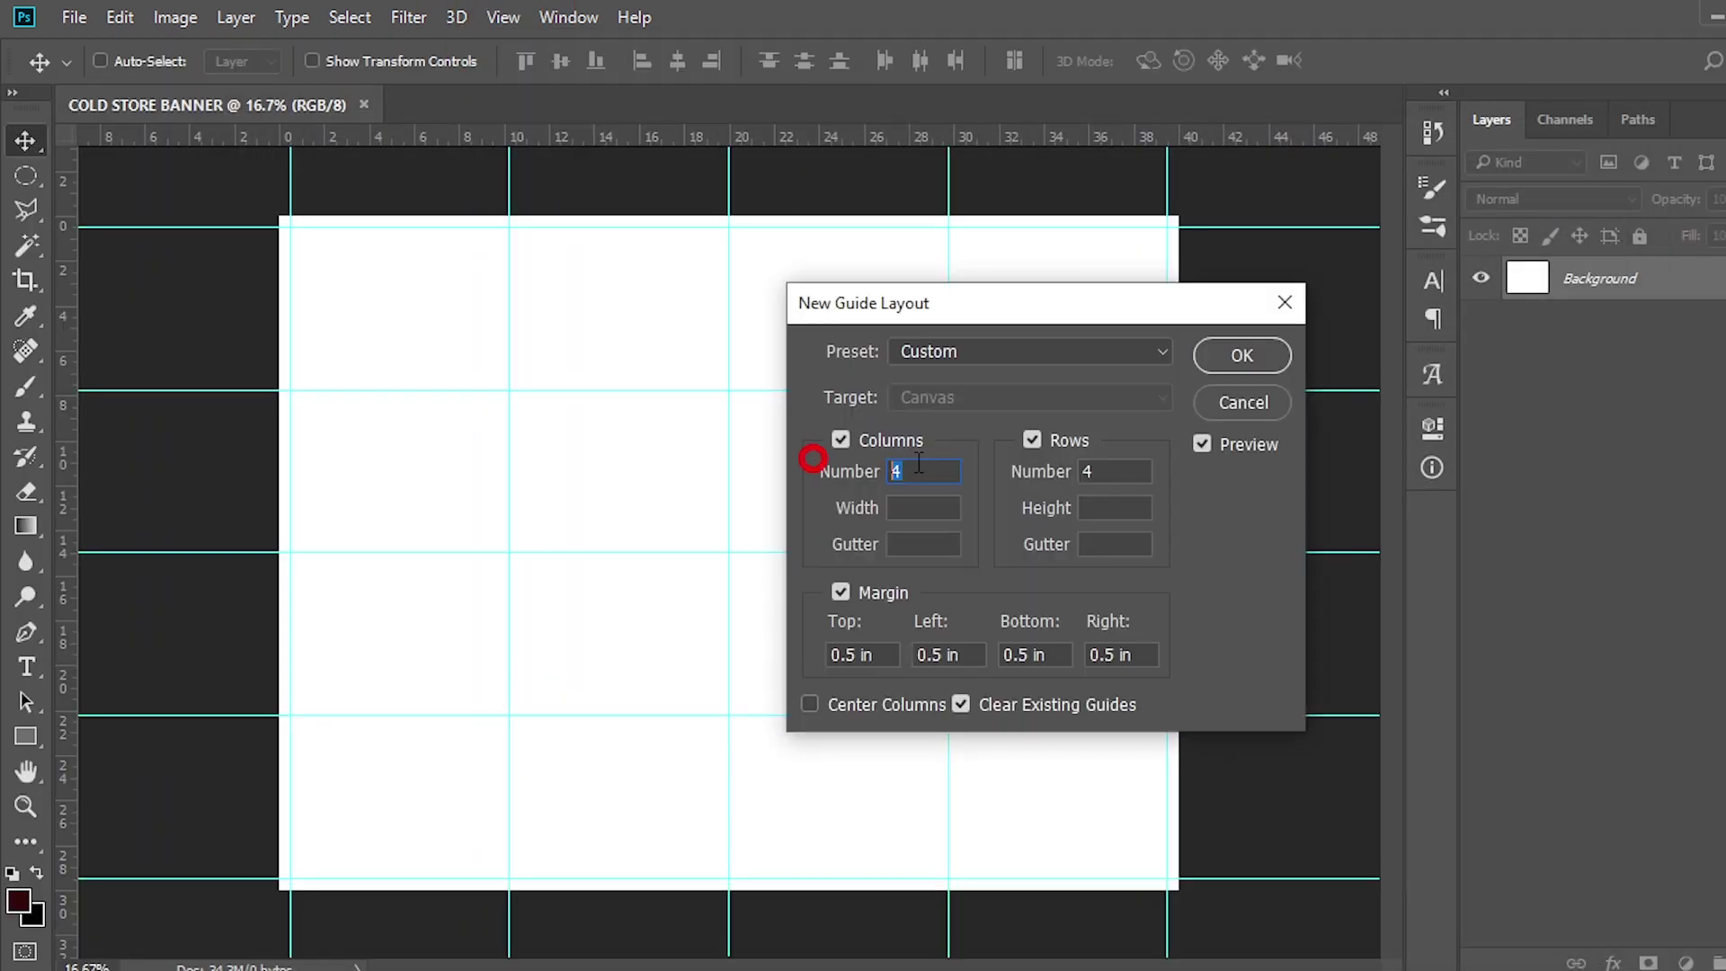
click(1114, 470)
click(839, 656)
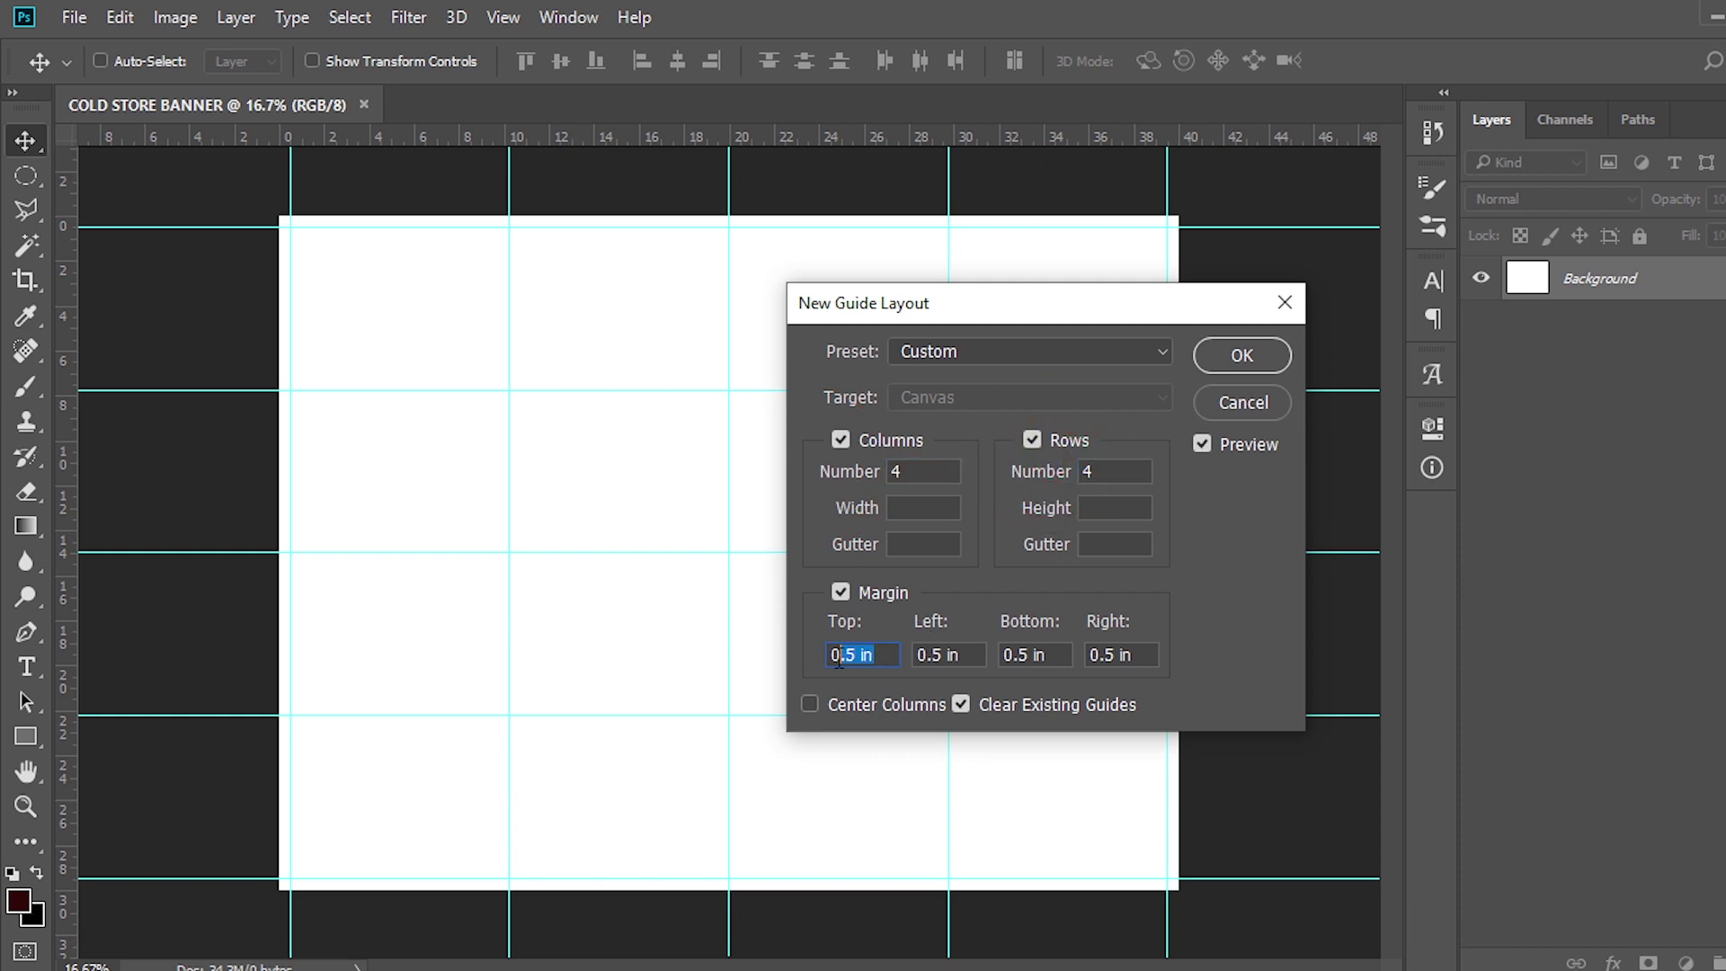
click(1275, 365)
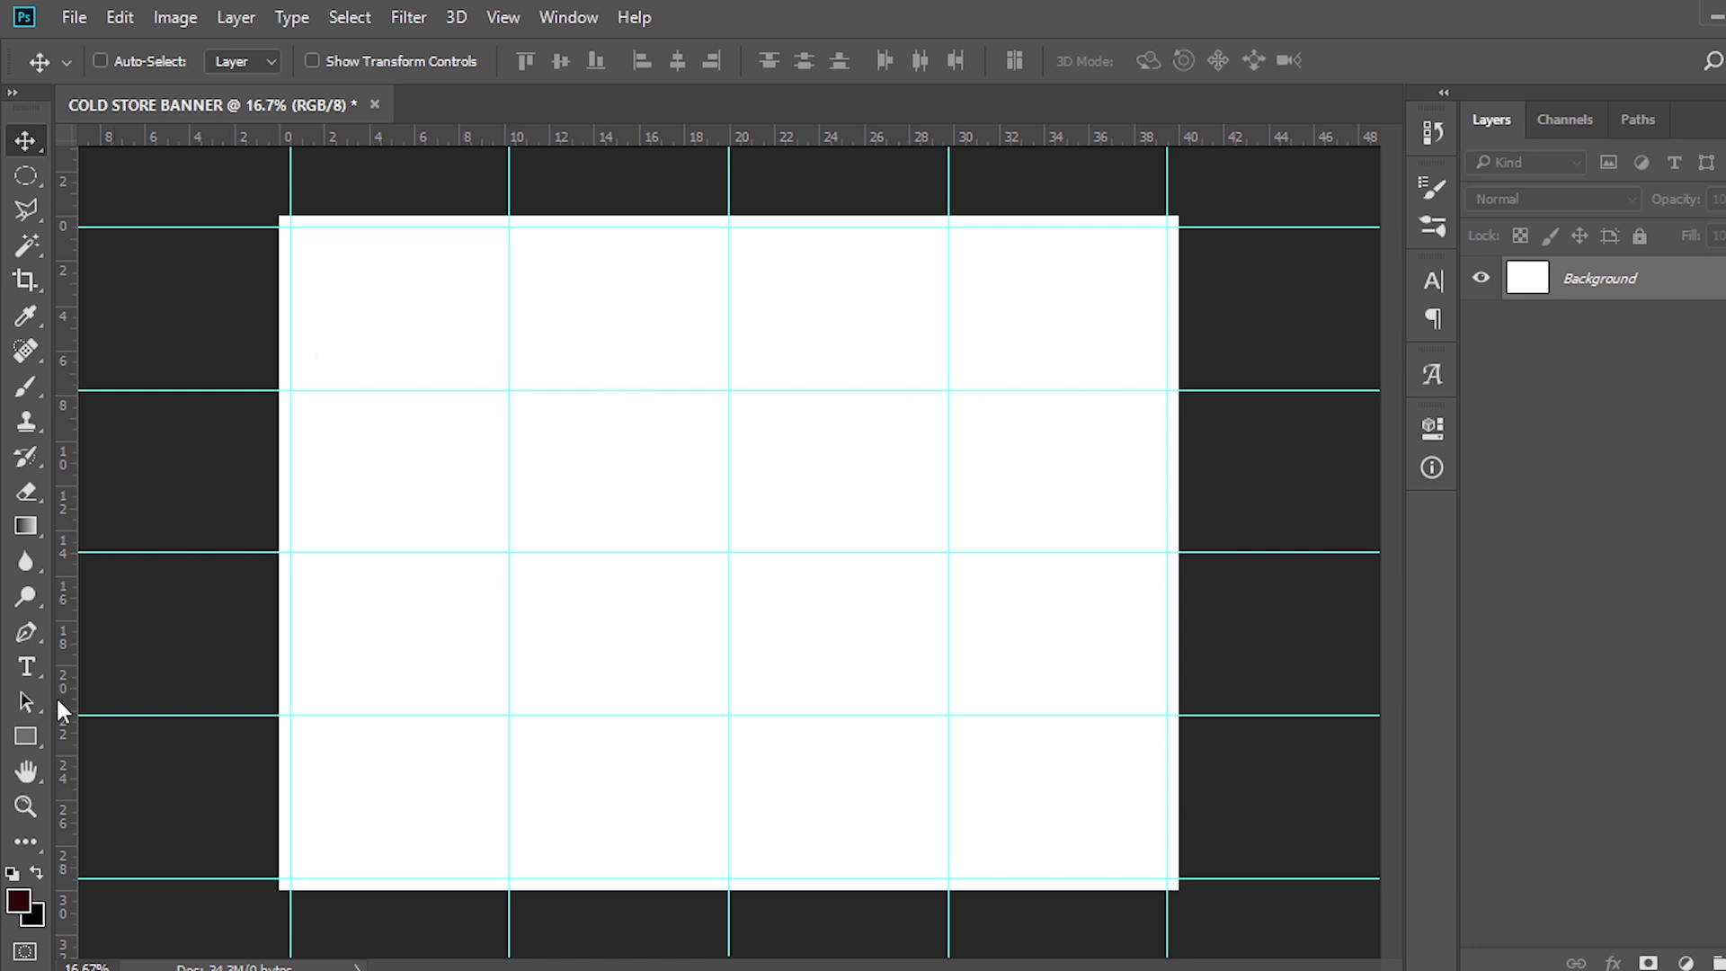
click(30, 744)
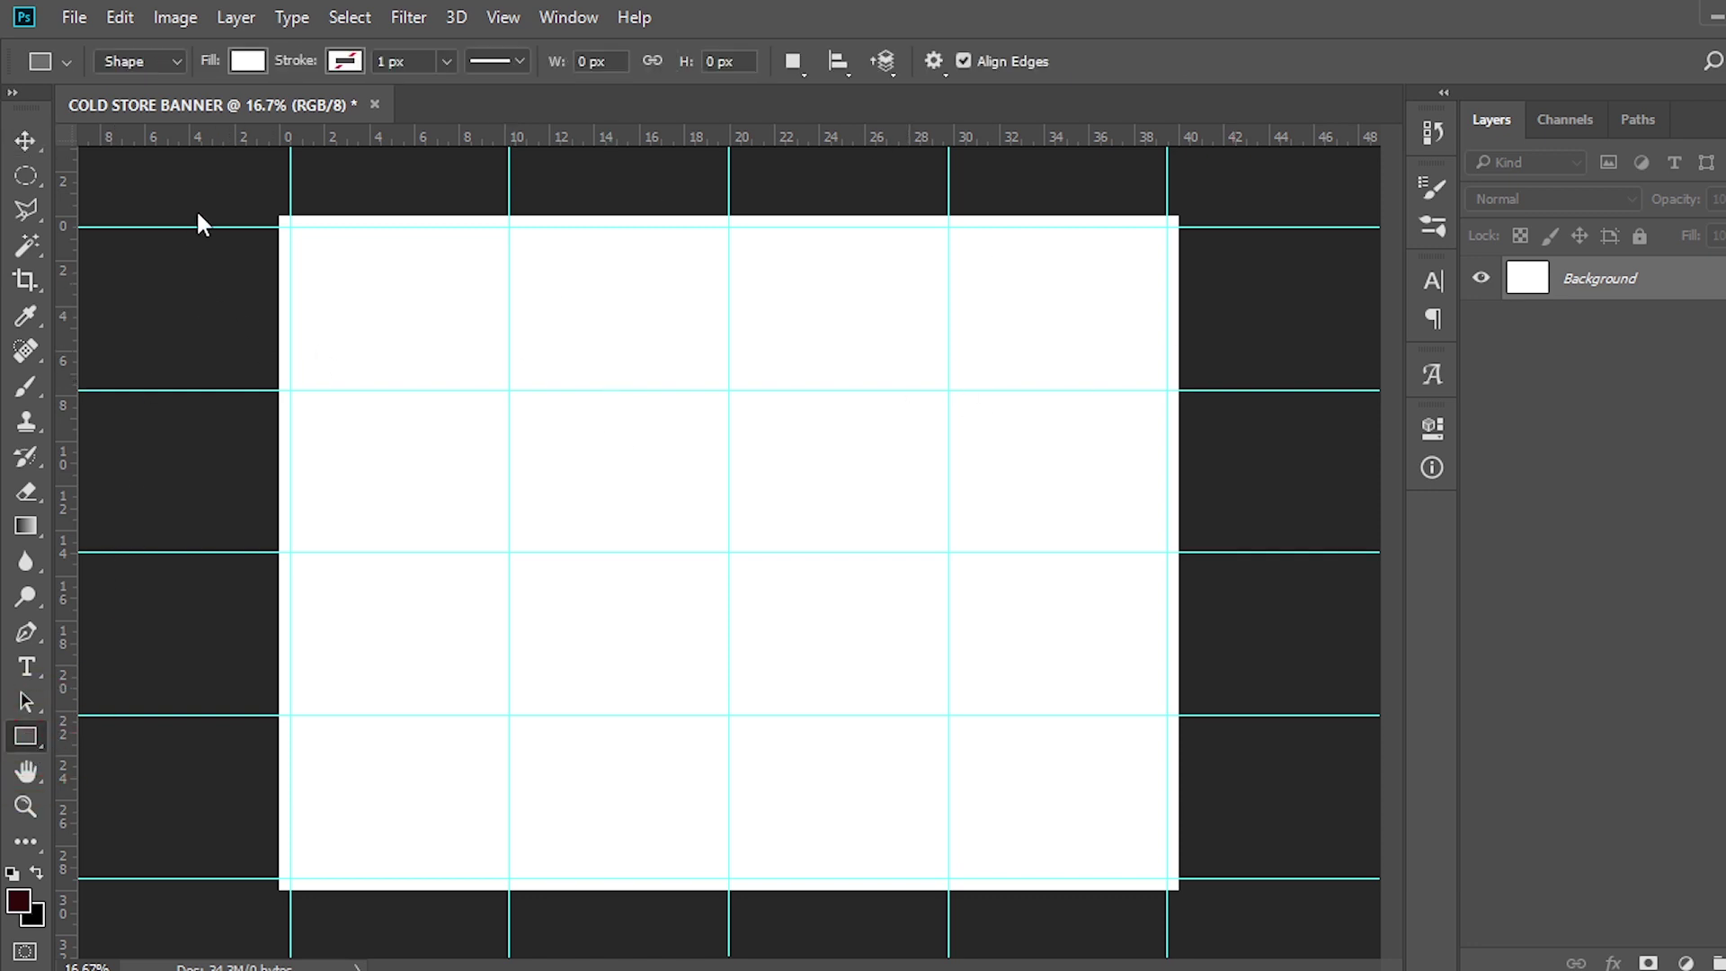
Draw a tall rectangle down the left edge filled with maroon #7B1315
drag(244, 187, 528, 897)
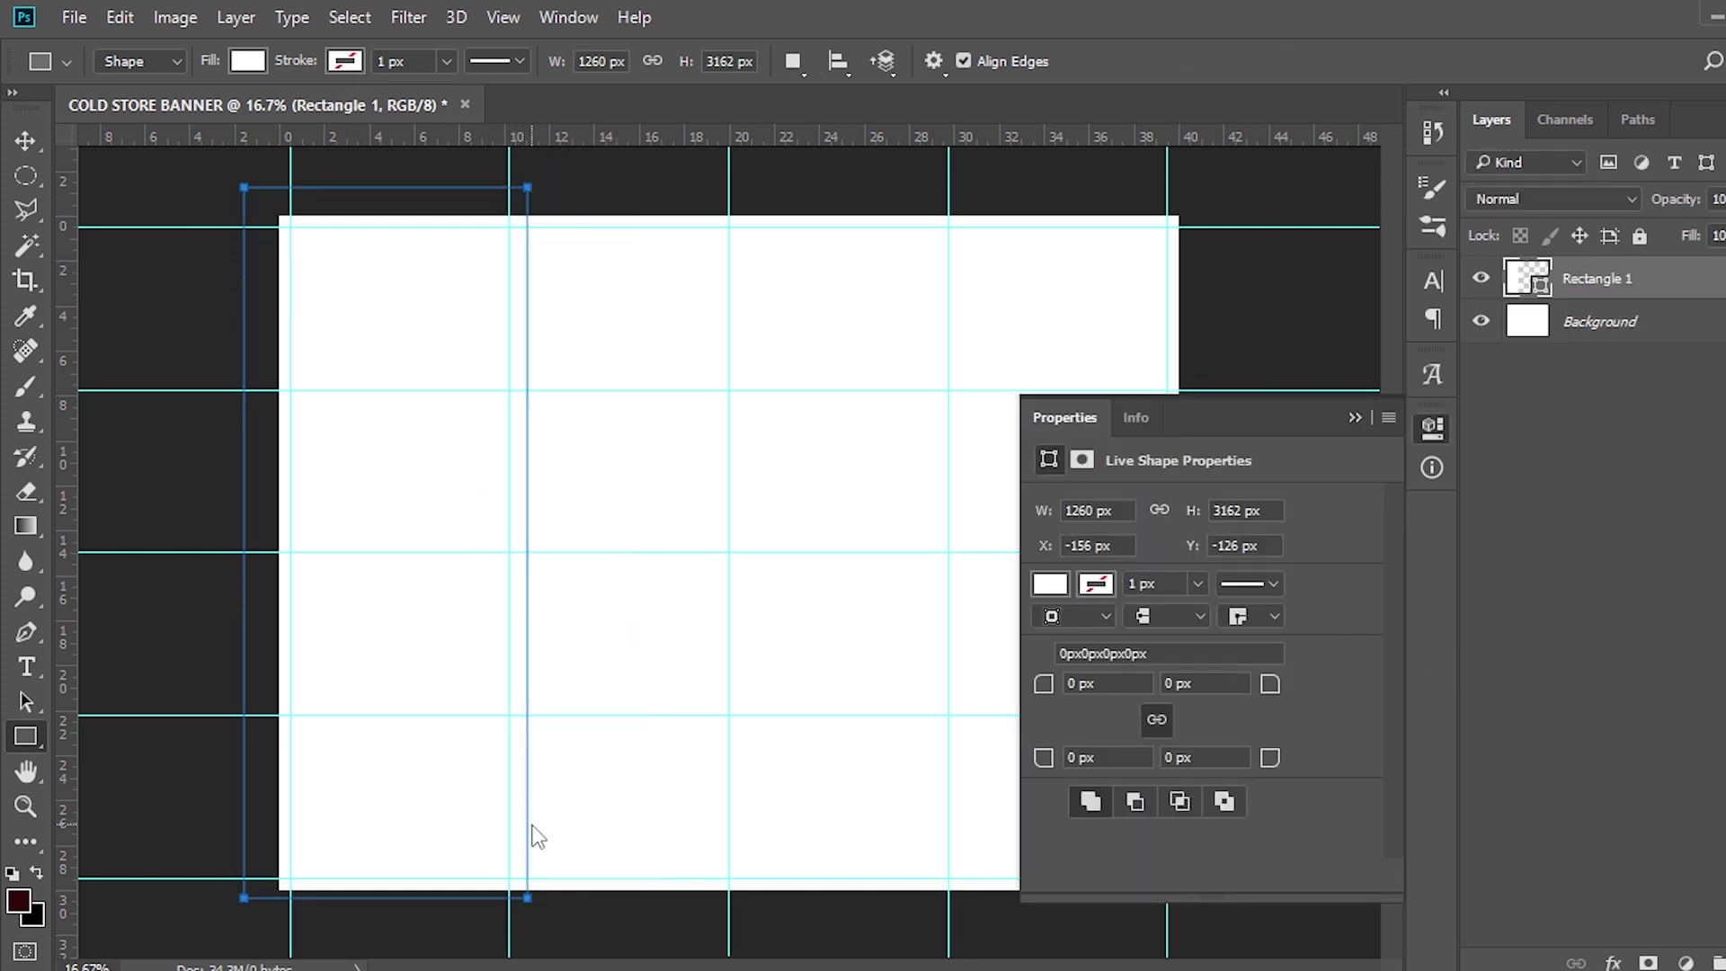
double_click(1526, 270)
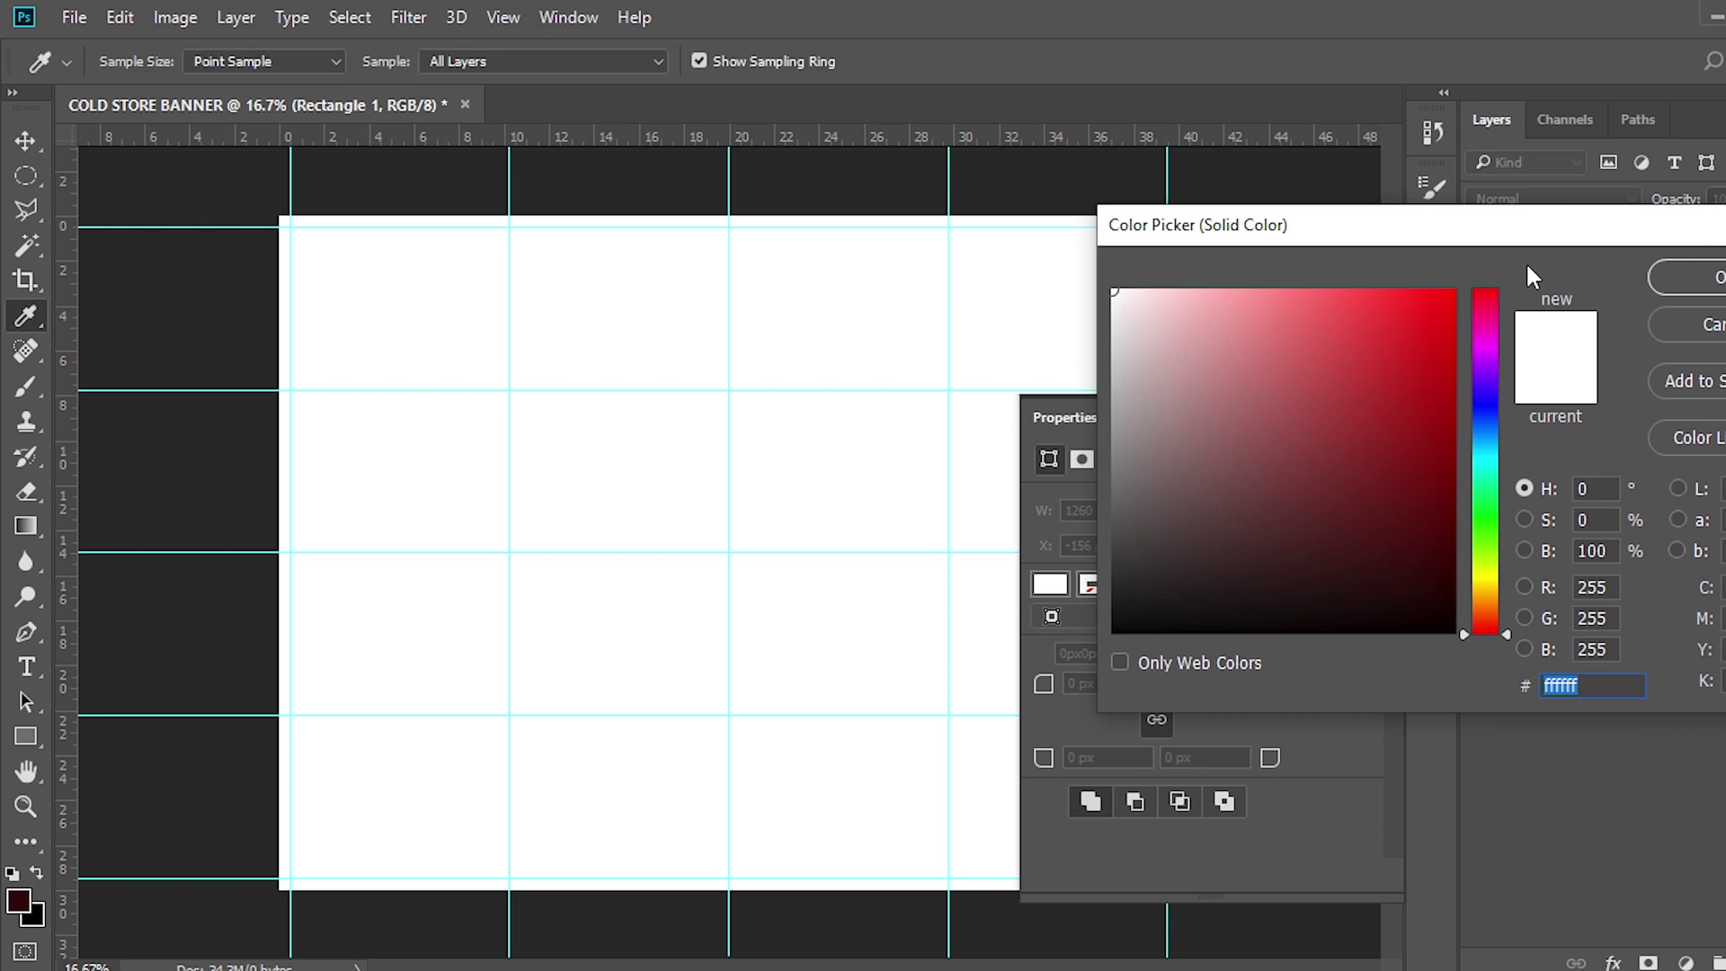
text(7B1315)
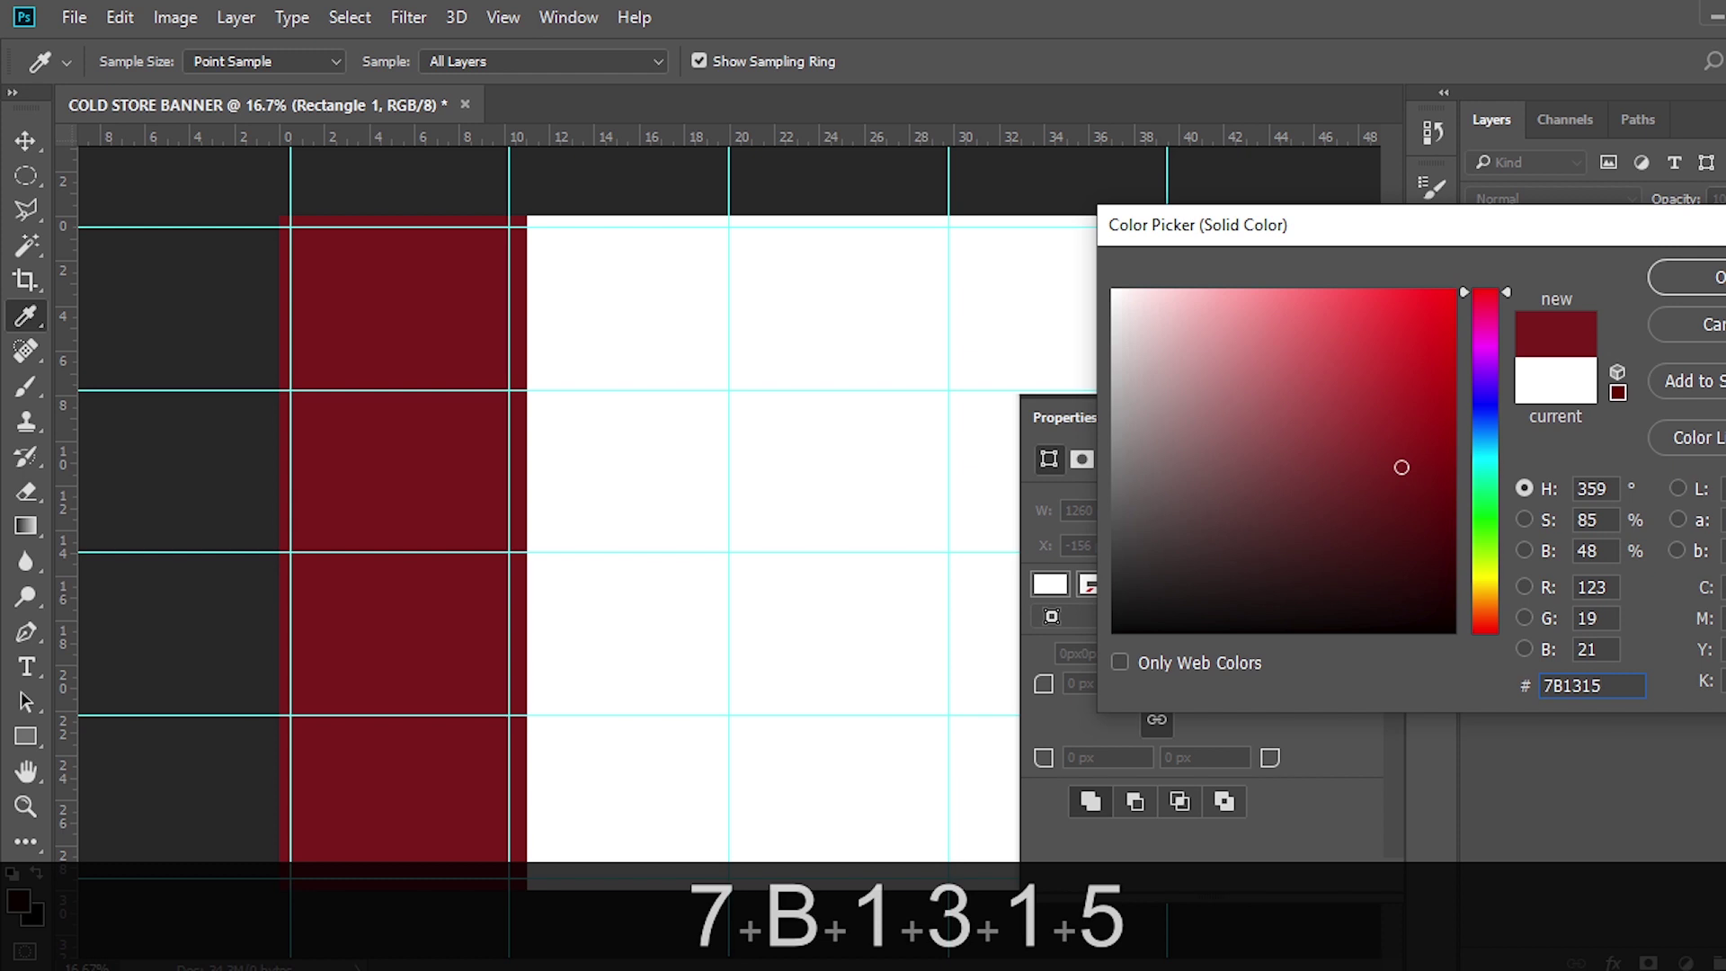
click(1699, 278)
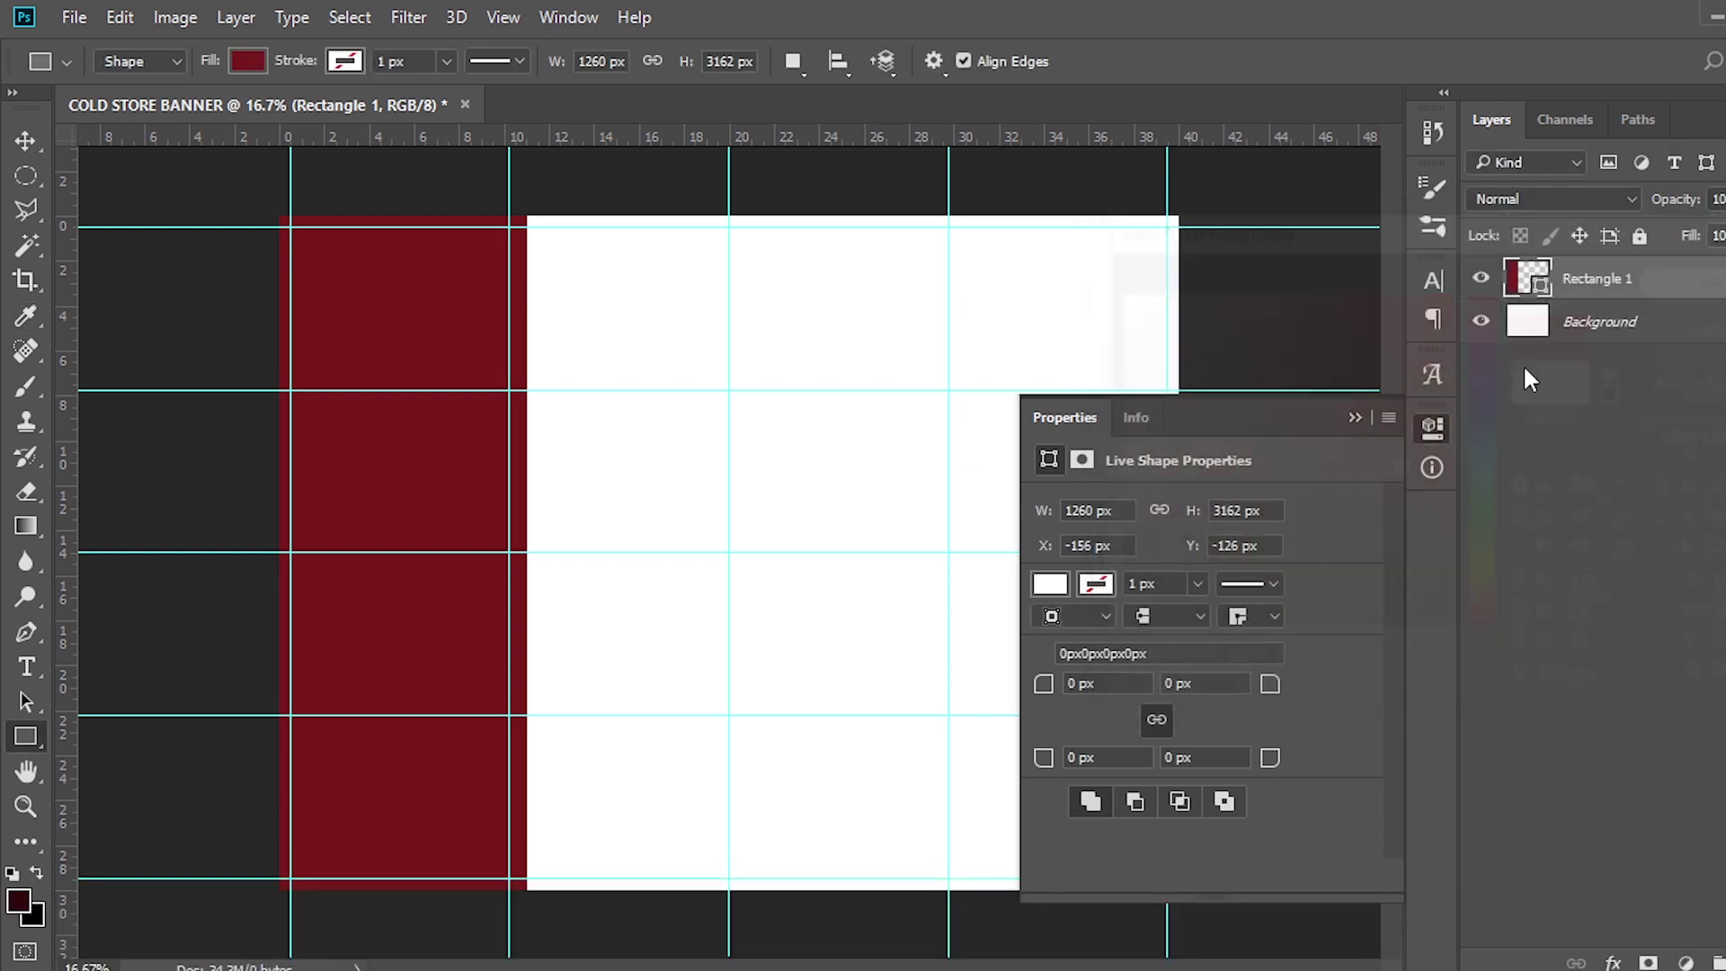
click(1384, 404)
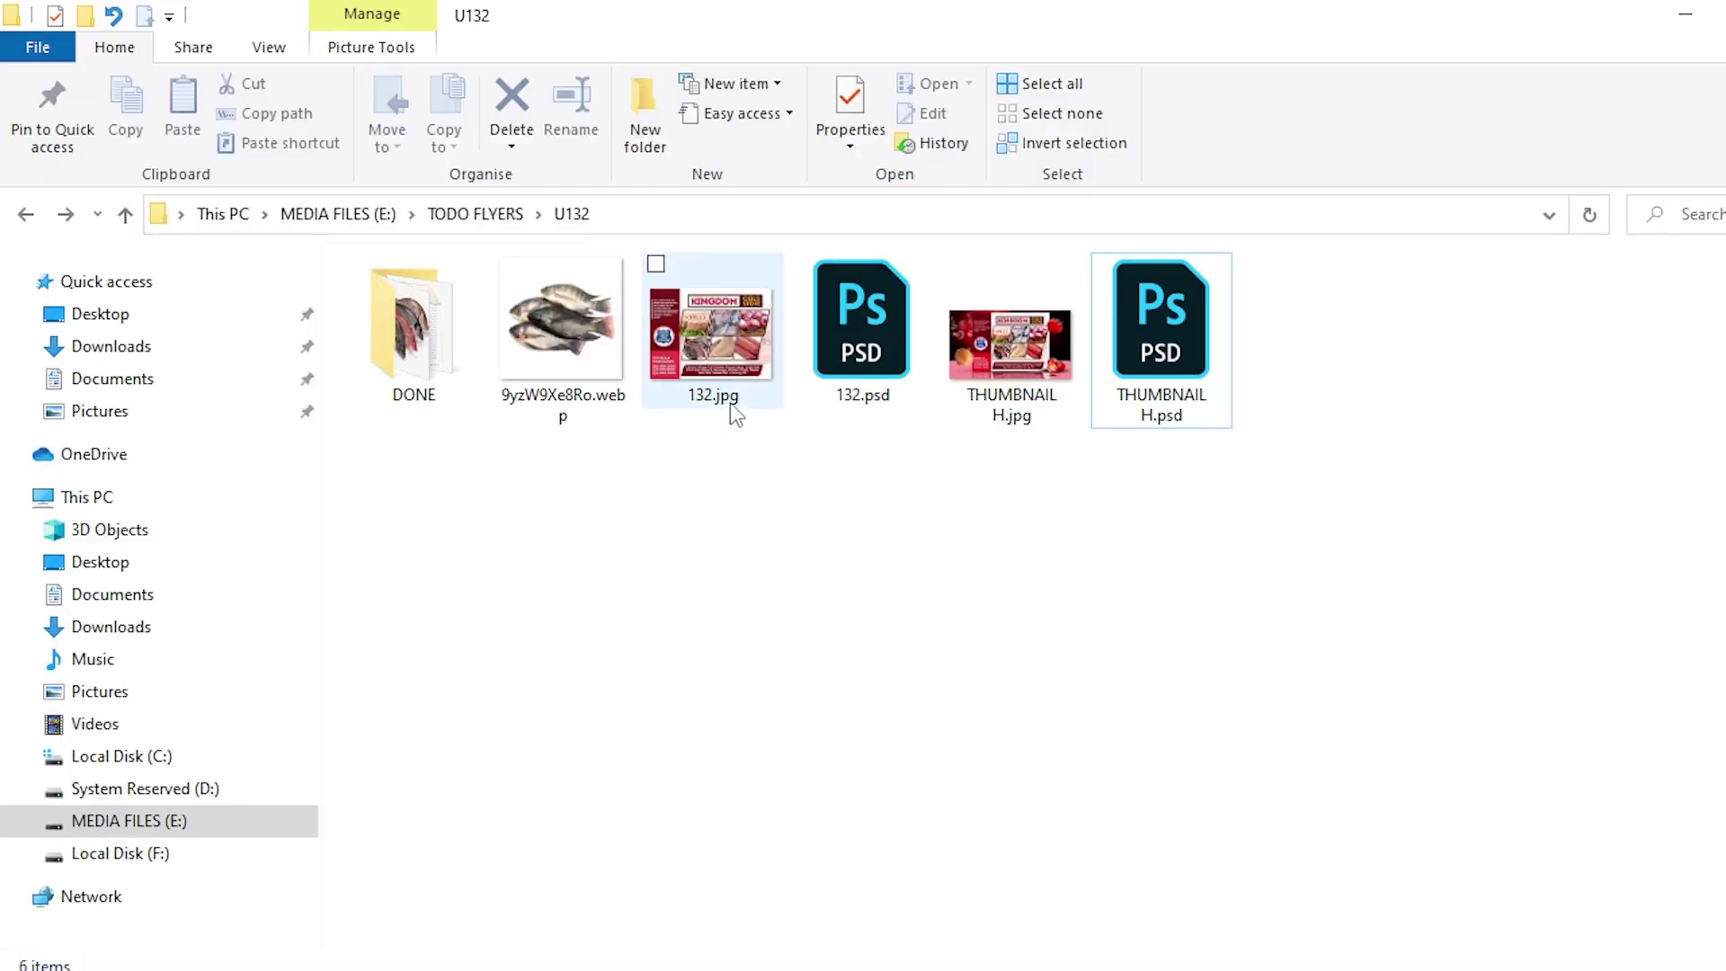
Drag Ziggys_Beef-Chipolata-Sausages.png from the DONE folder onto the banner canvas
click(406, 350)
double_click(406, 350)
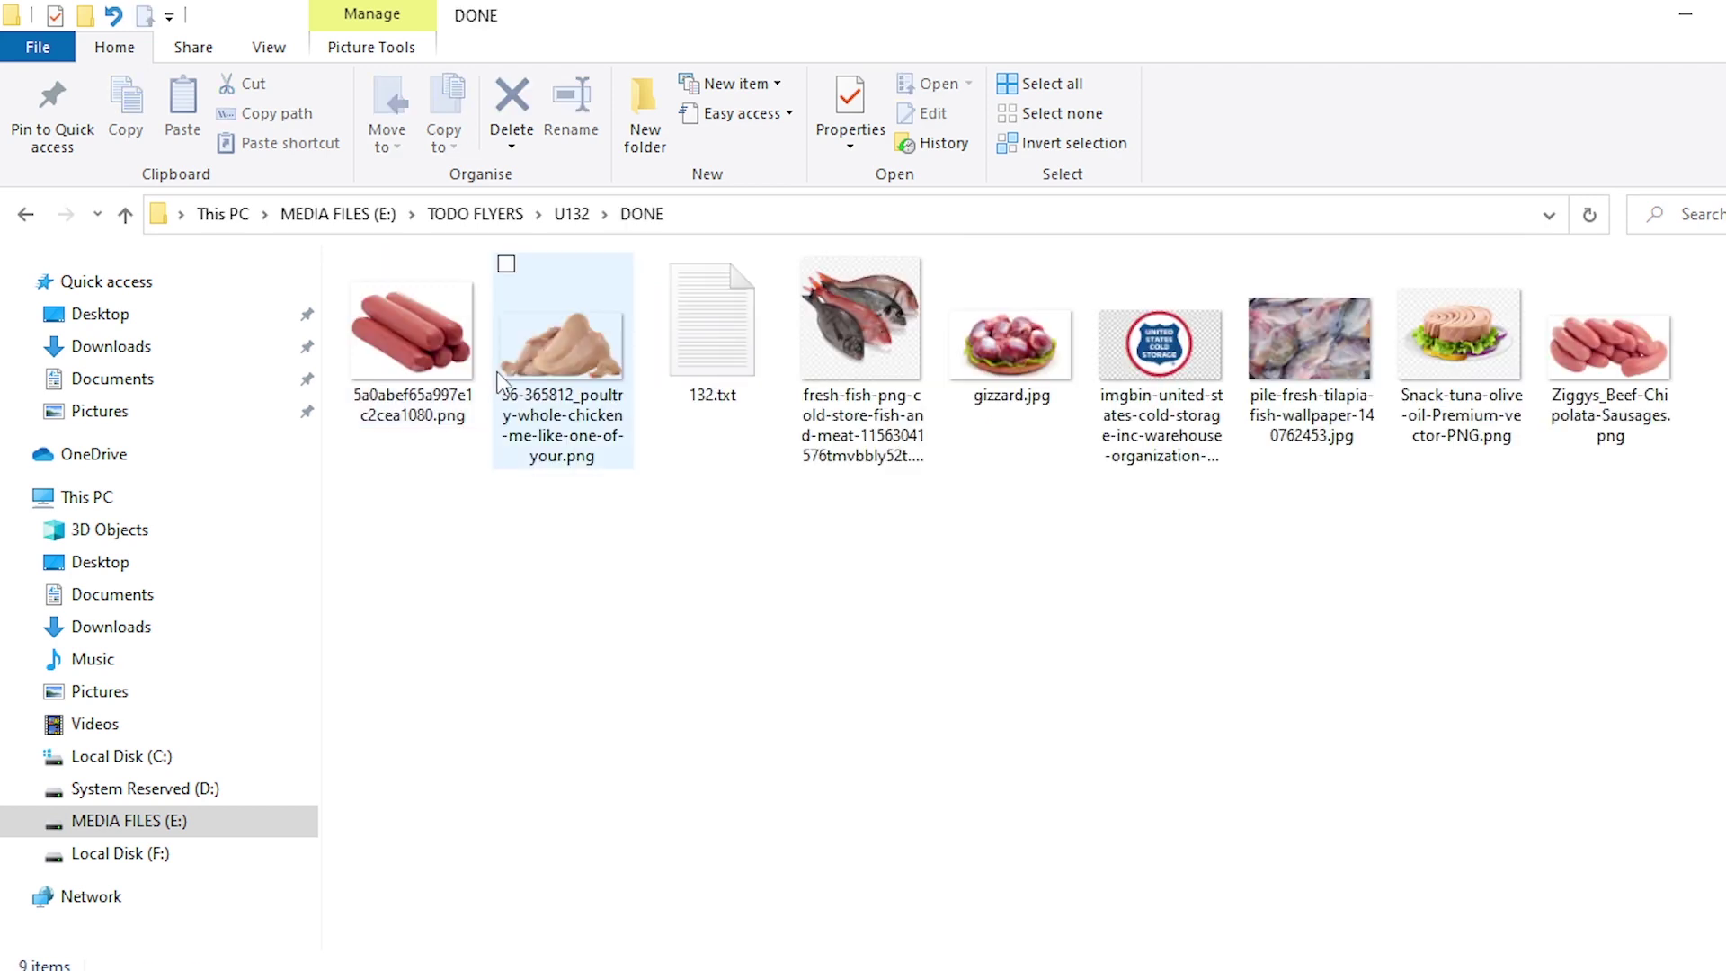
drag(1609, 350, 814, 600)
Scale the sausage photo up from its centre and nudge it slightly upward
drag(998, 709, 1337, 858)
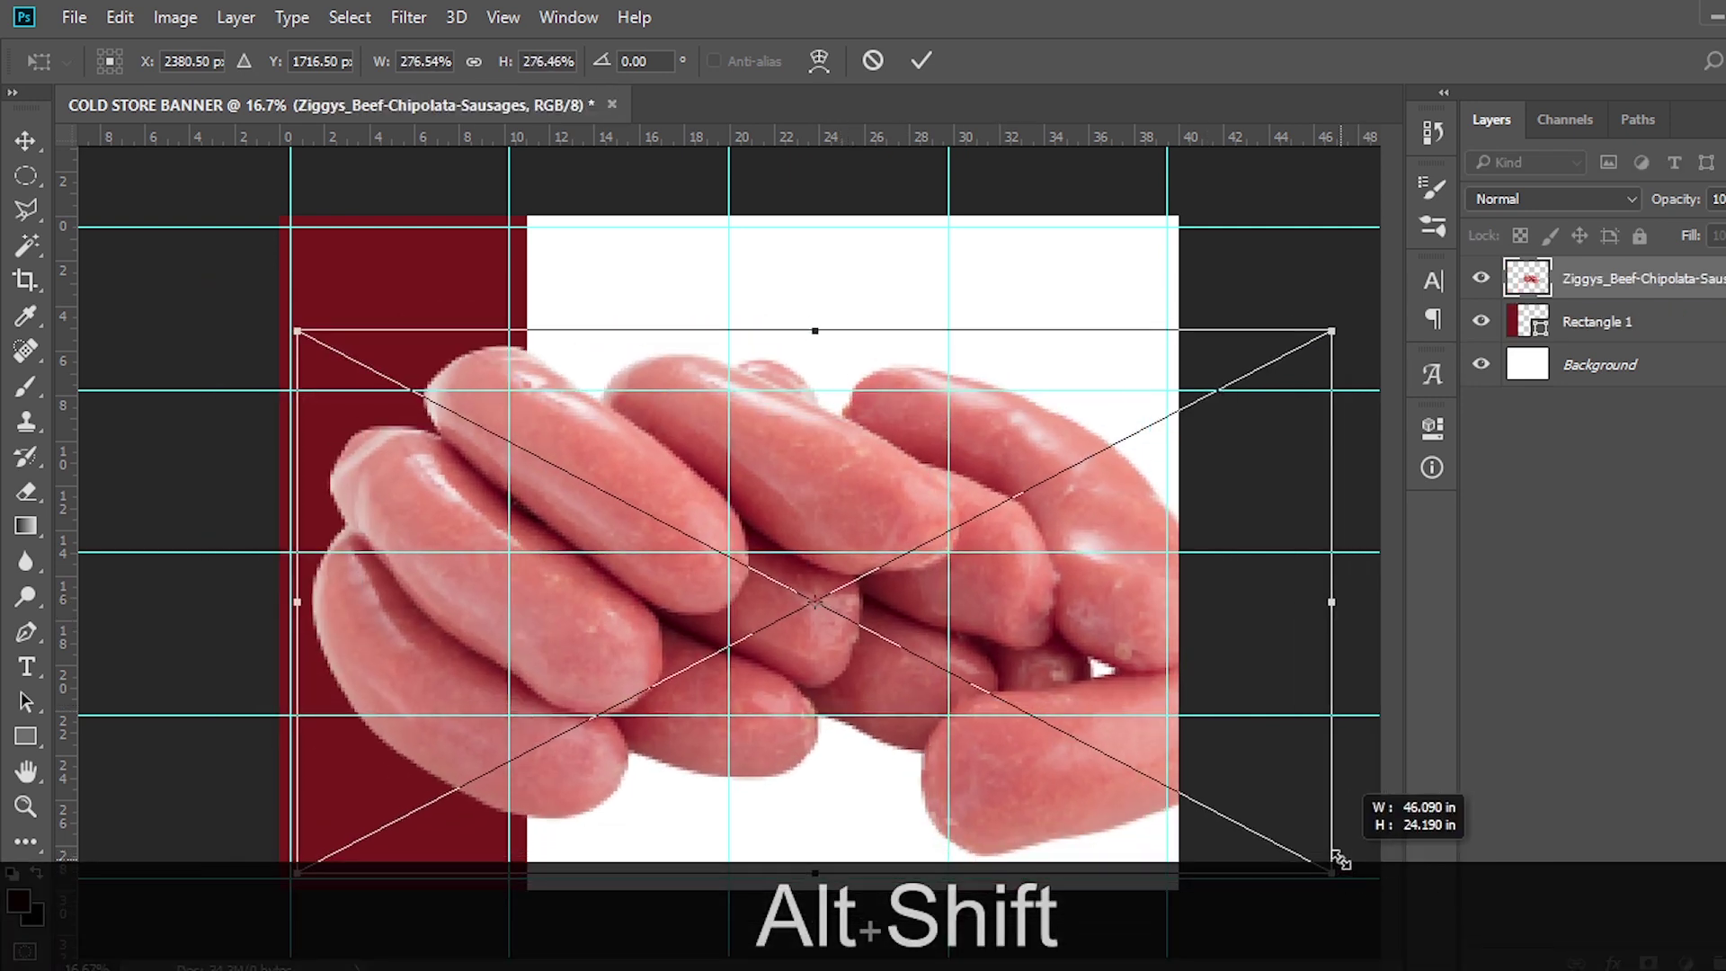
key(Return)
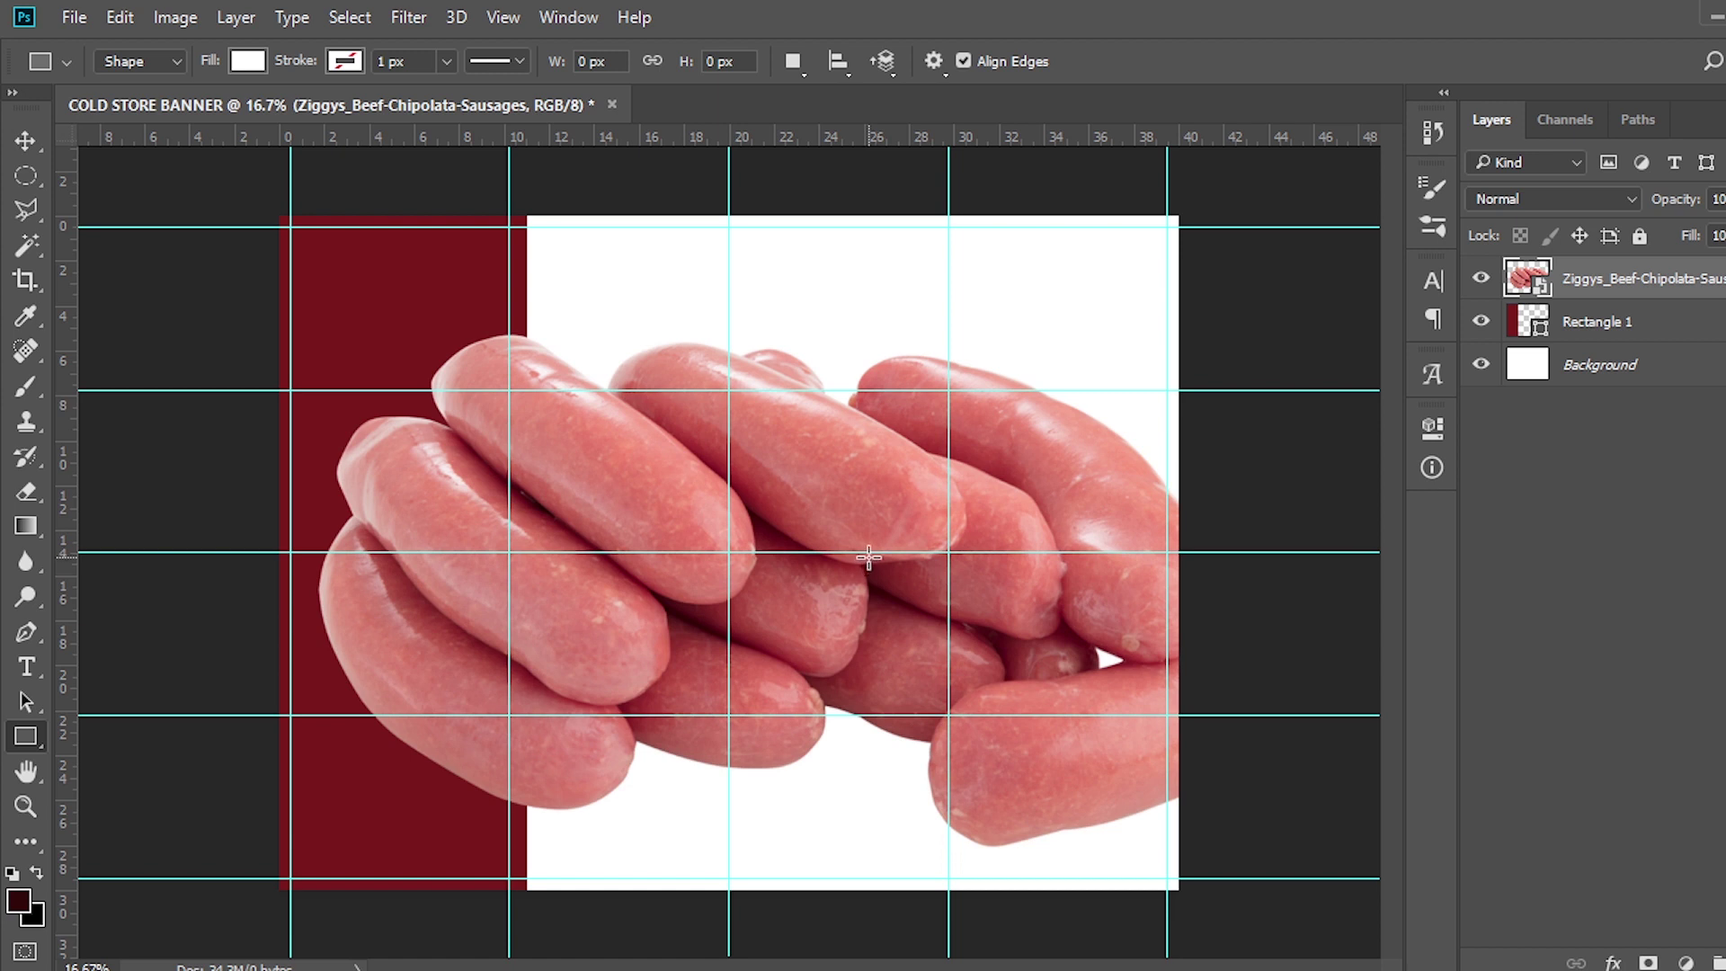
key(v)
drag(850, 561, 869, 525)
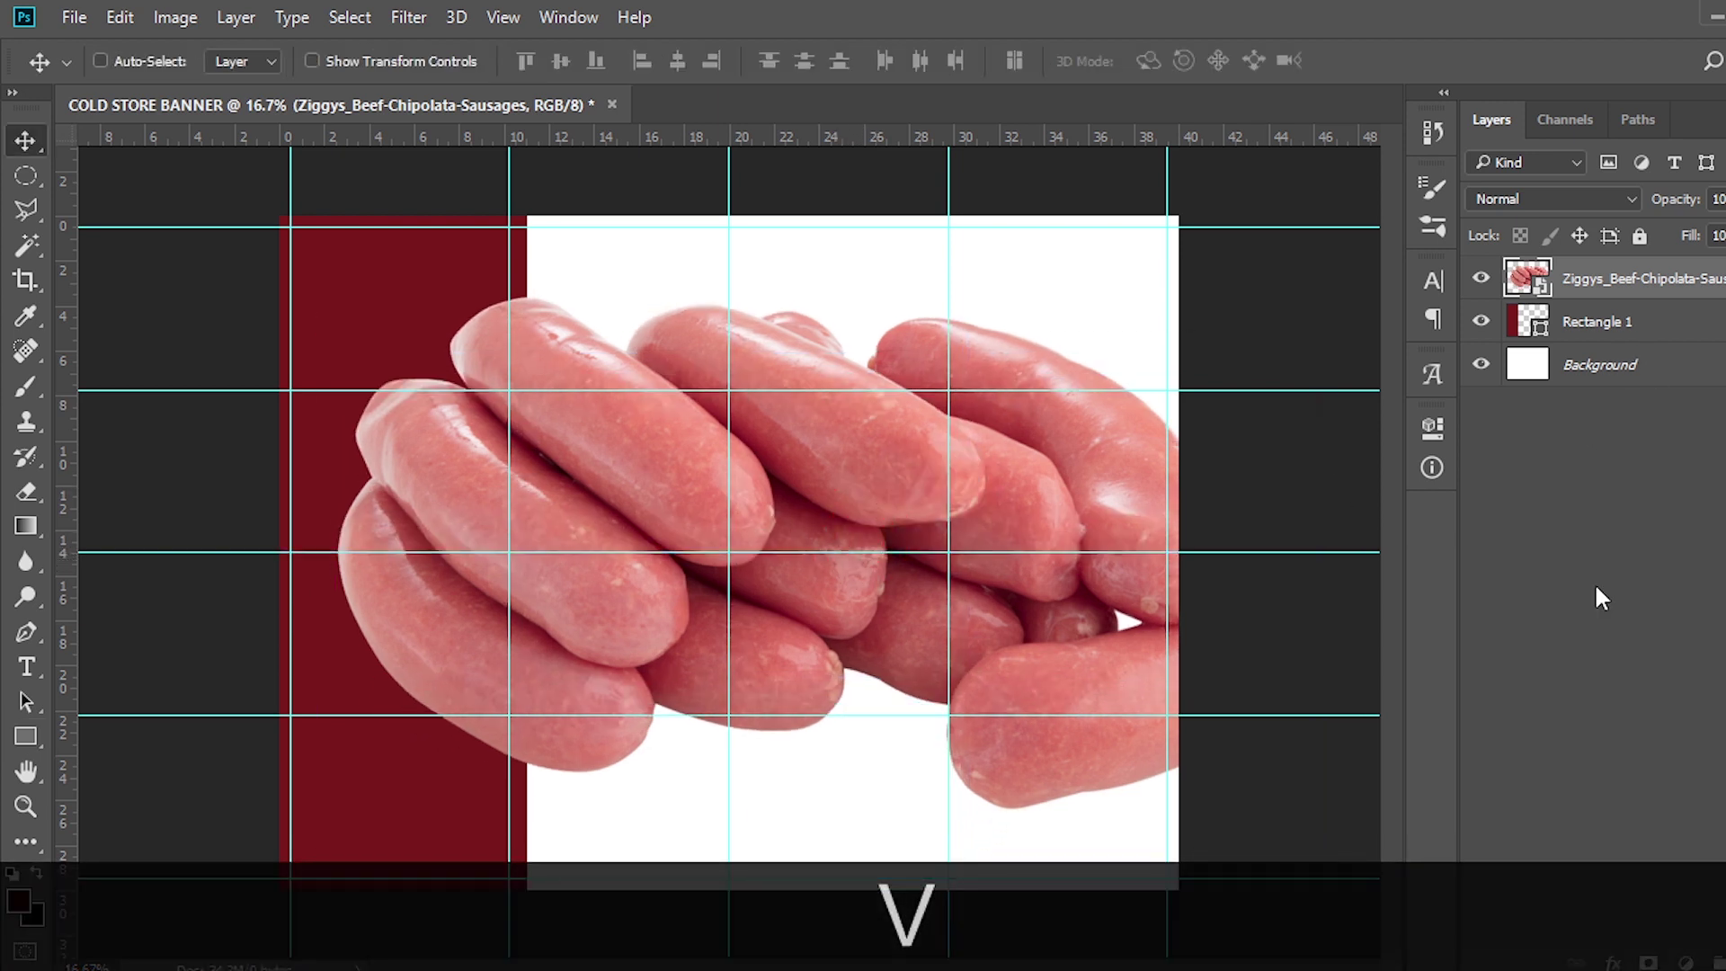
Mask out the photo's top with a soft black 1800 px brush and move it below Rectangle 1
click(1647, 961)
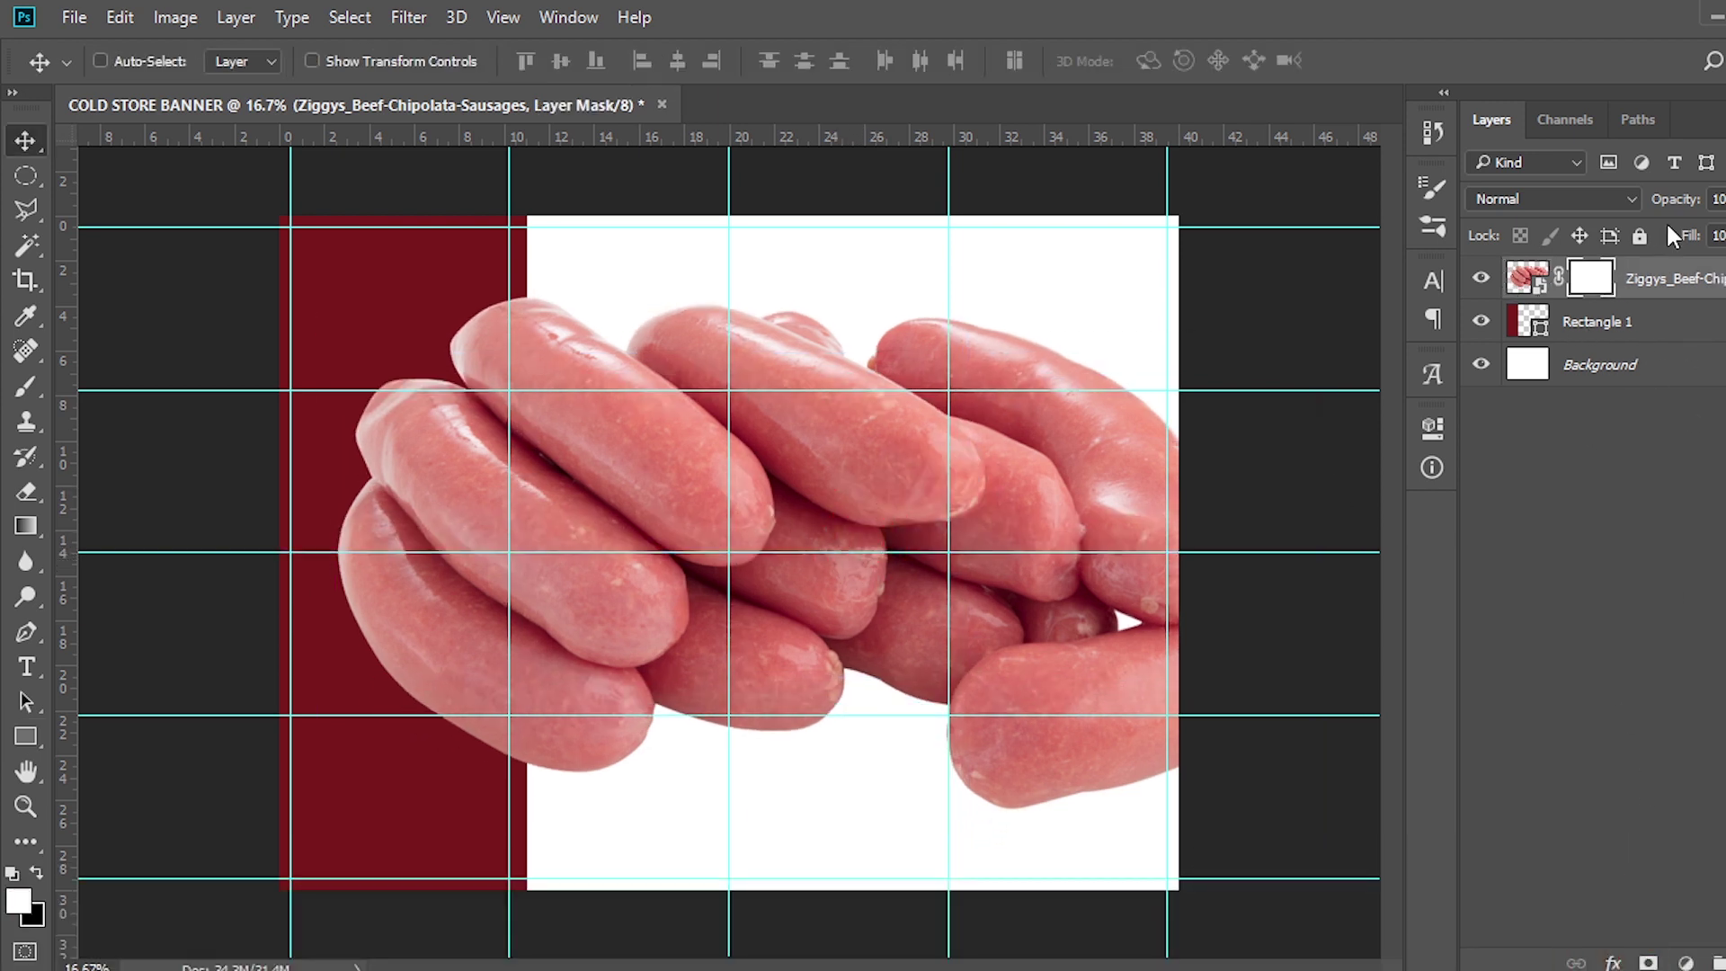
key(b)
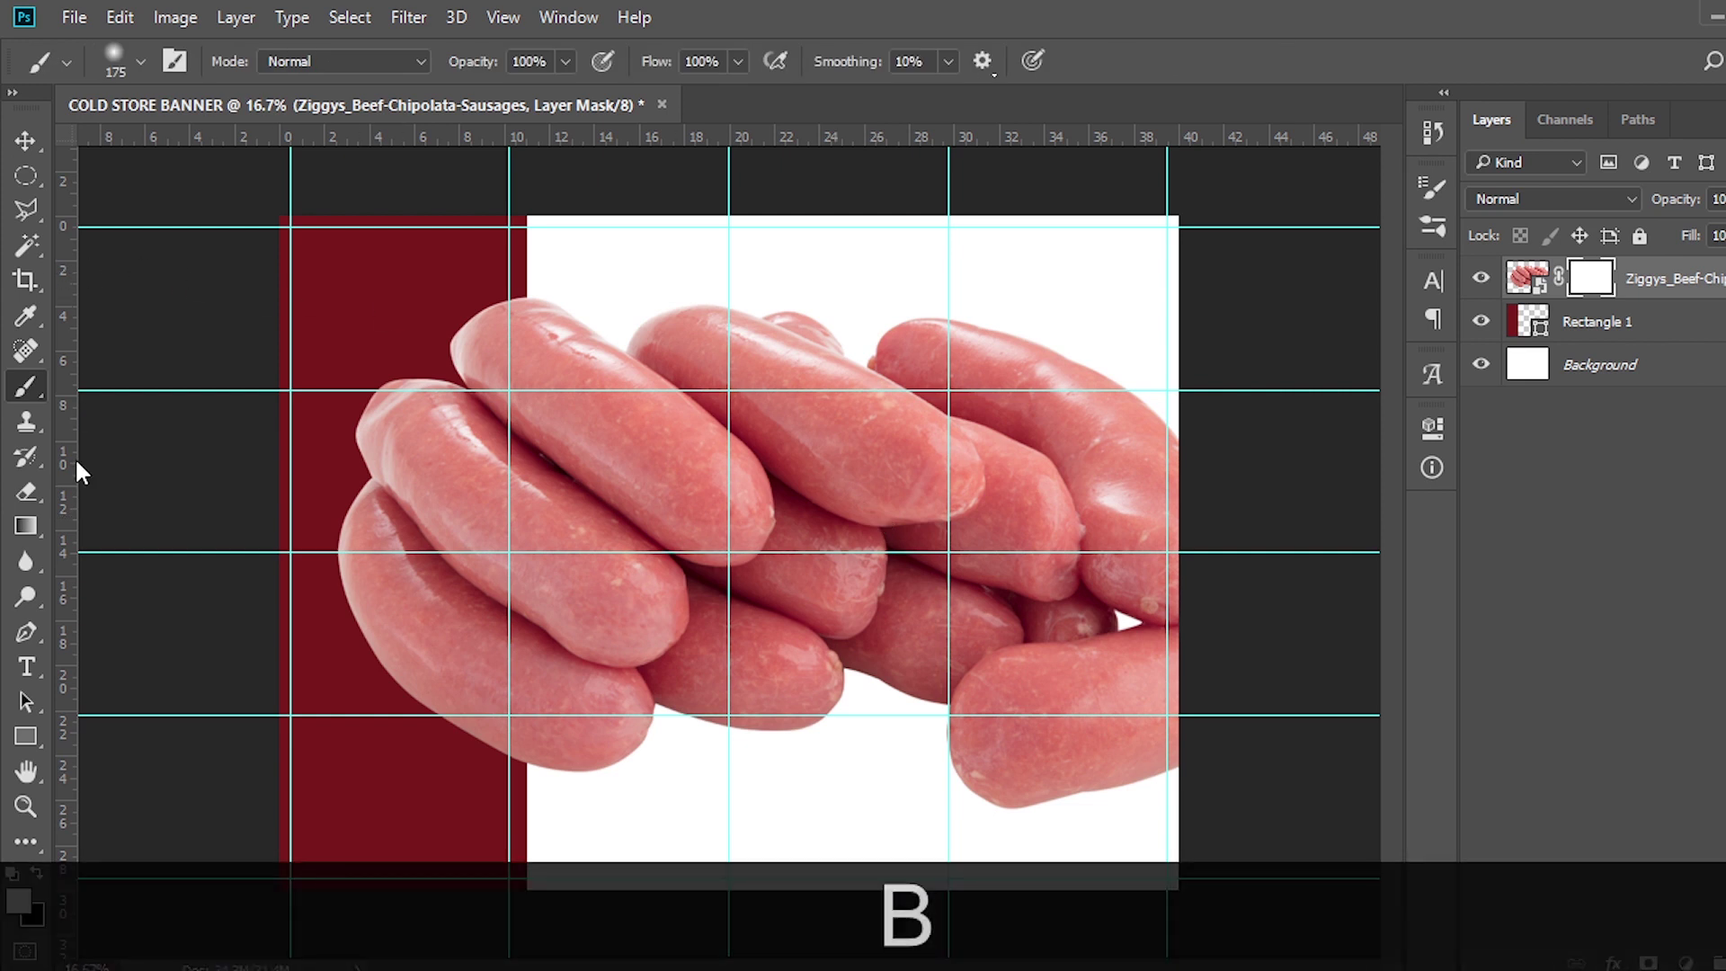
key(Caps_Lock)
key(bracketright)
key(bracketright)
key(bracketright)
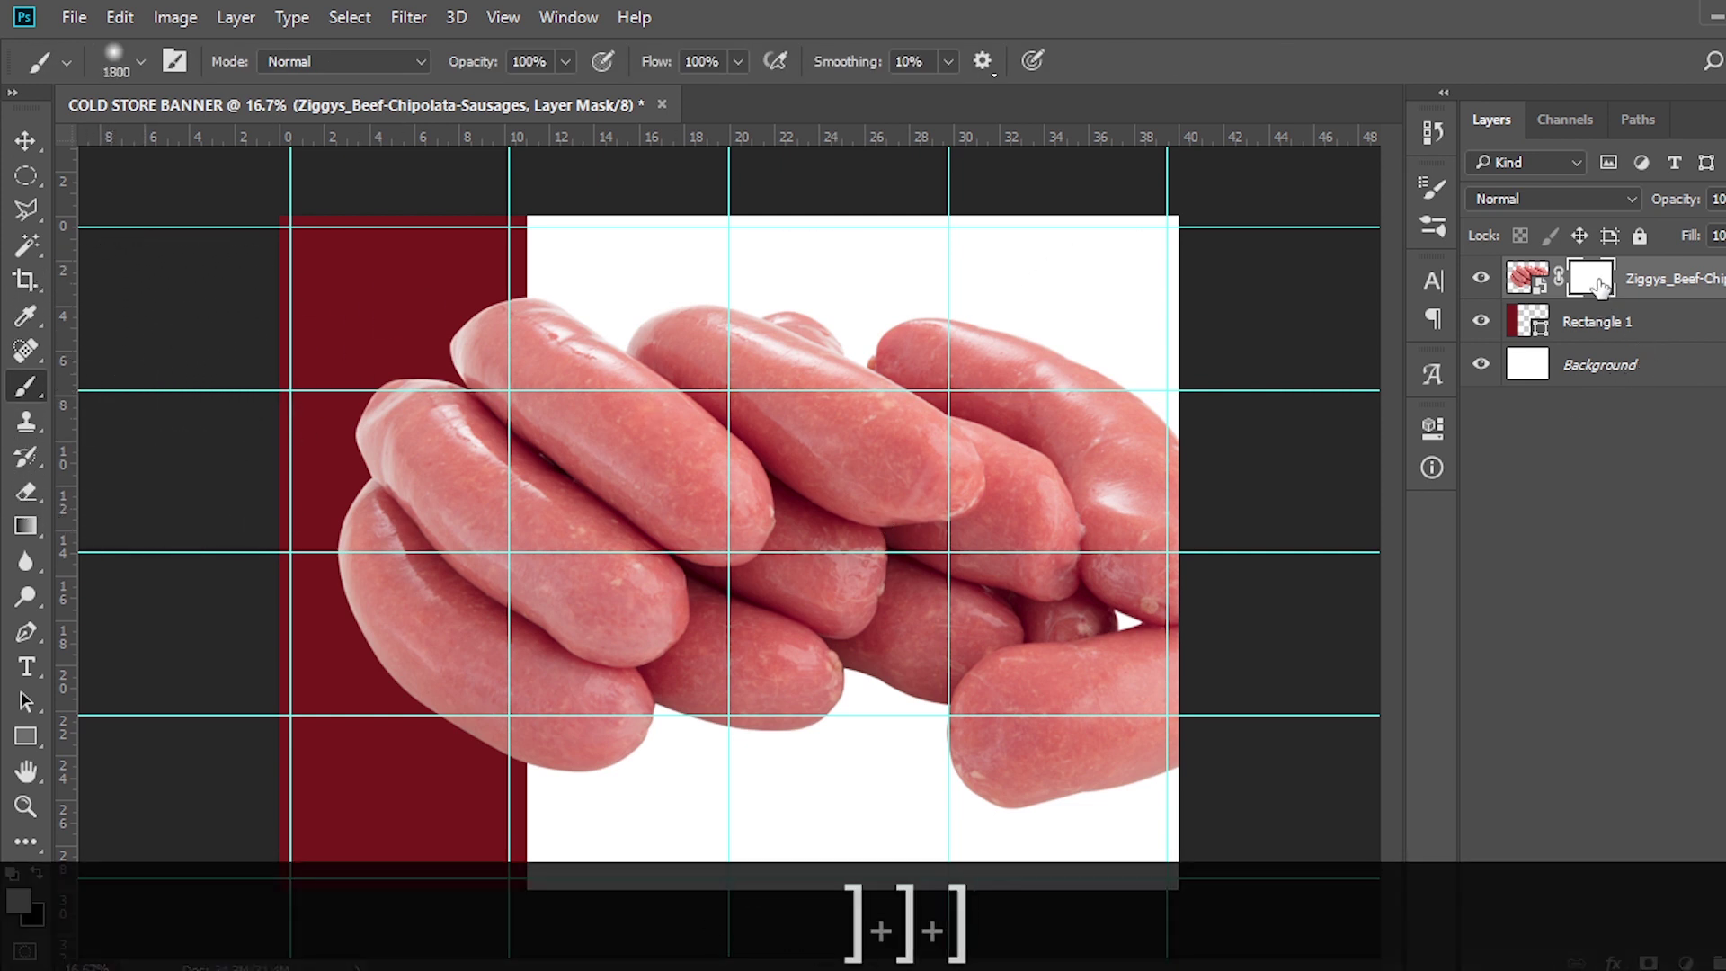
click(20, 901)
text(000000)
click(1711, 282)
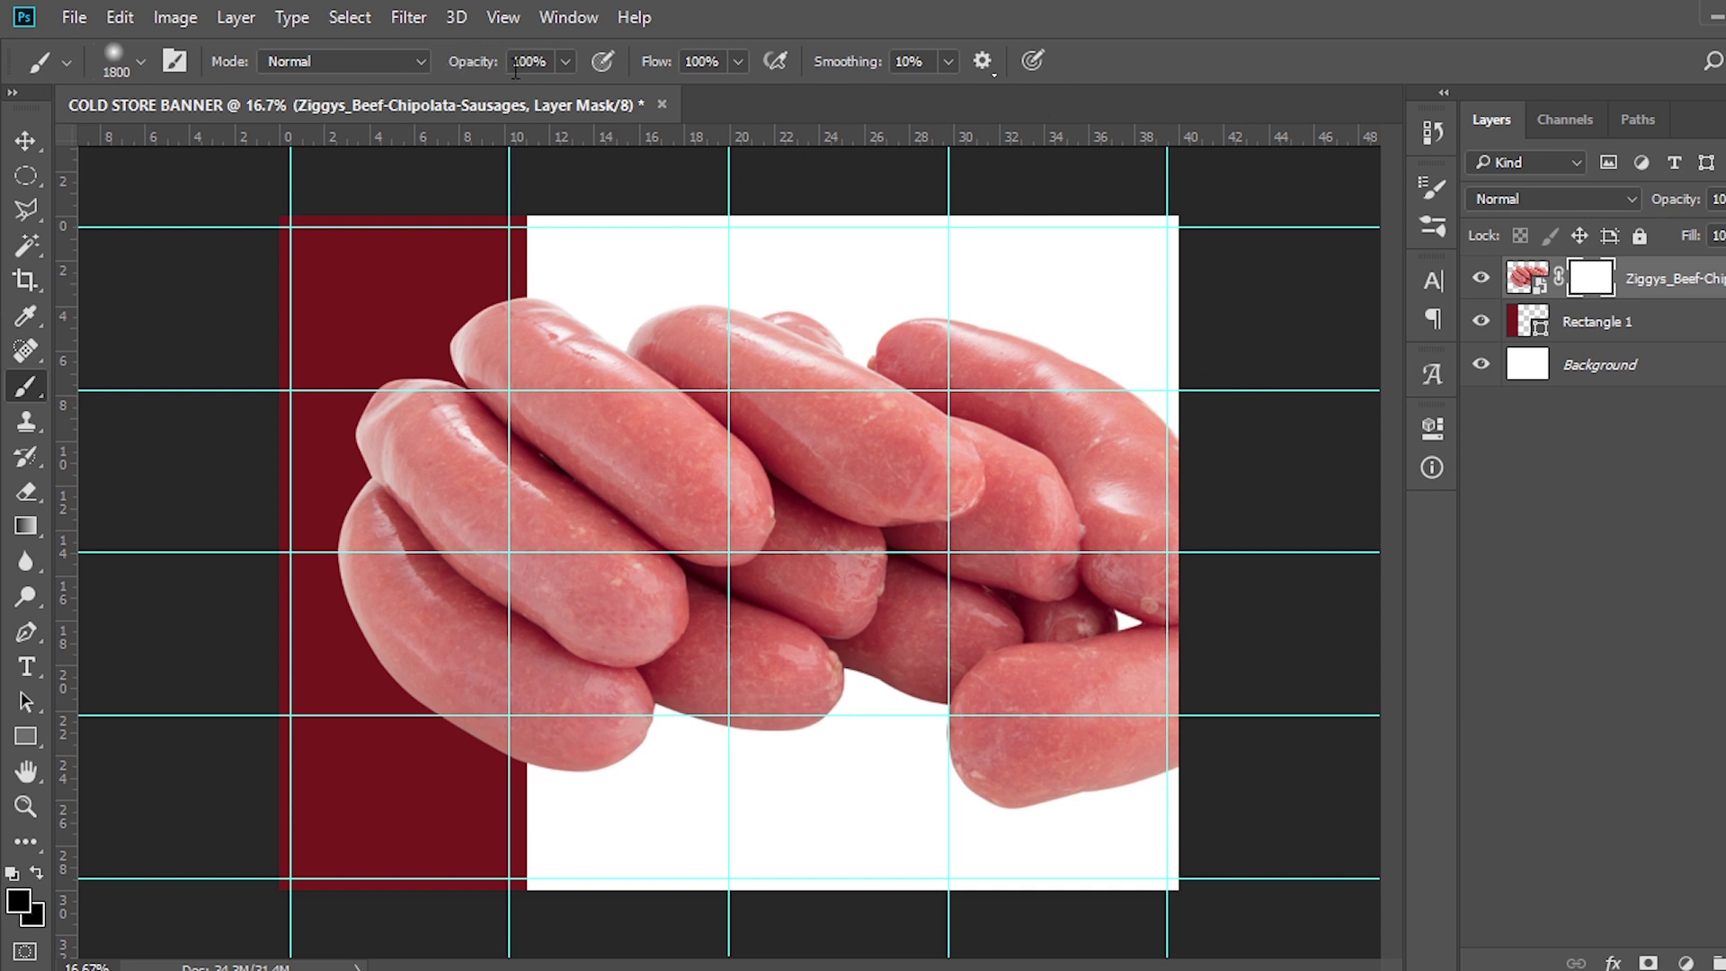
click(142, 59)
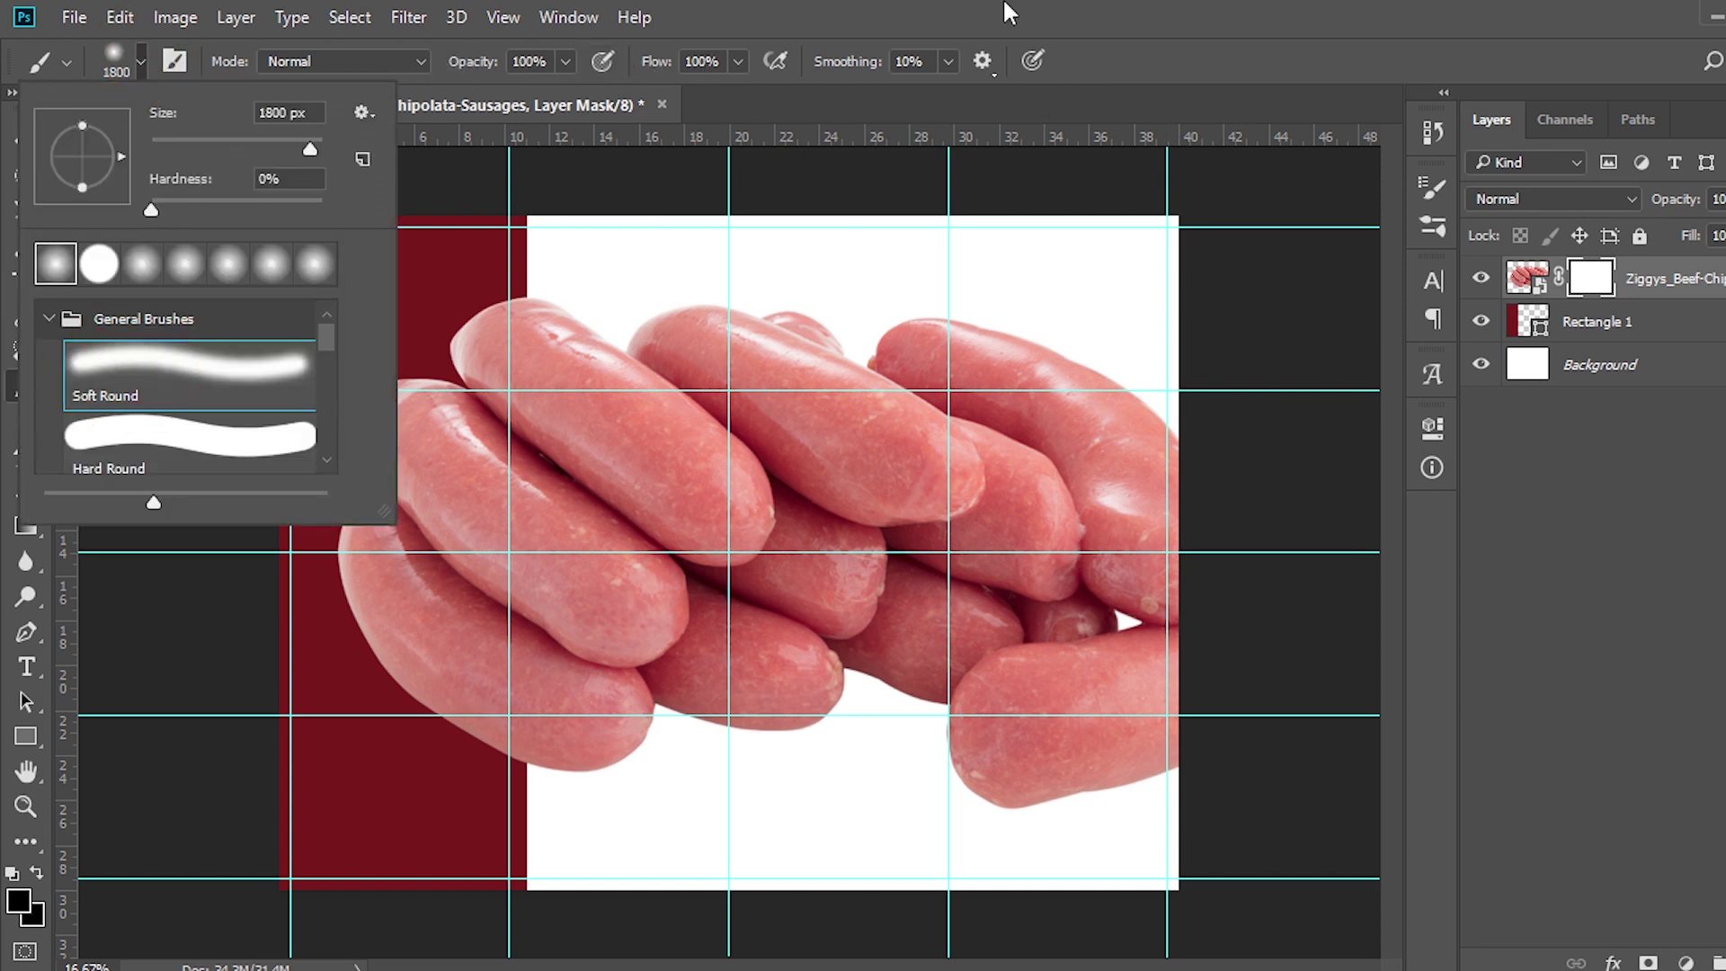
click(1003, 5)
mouse_move(1189, 262)
mouse_down()
mouse_move(353, 236)
mouse_move(1174, 235)
mouse_move(496, 213)
mouse_up()
drag(1650, 297, 1650, 347)
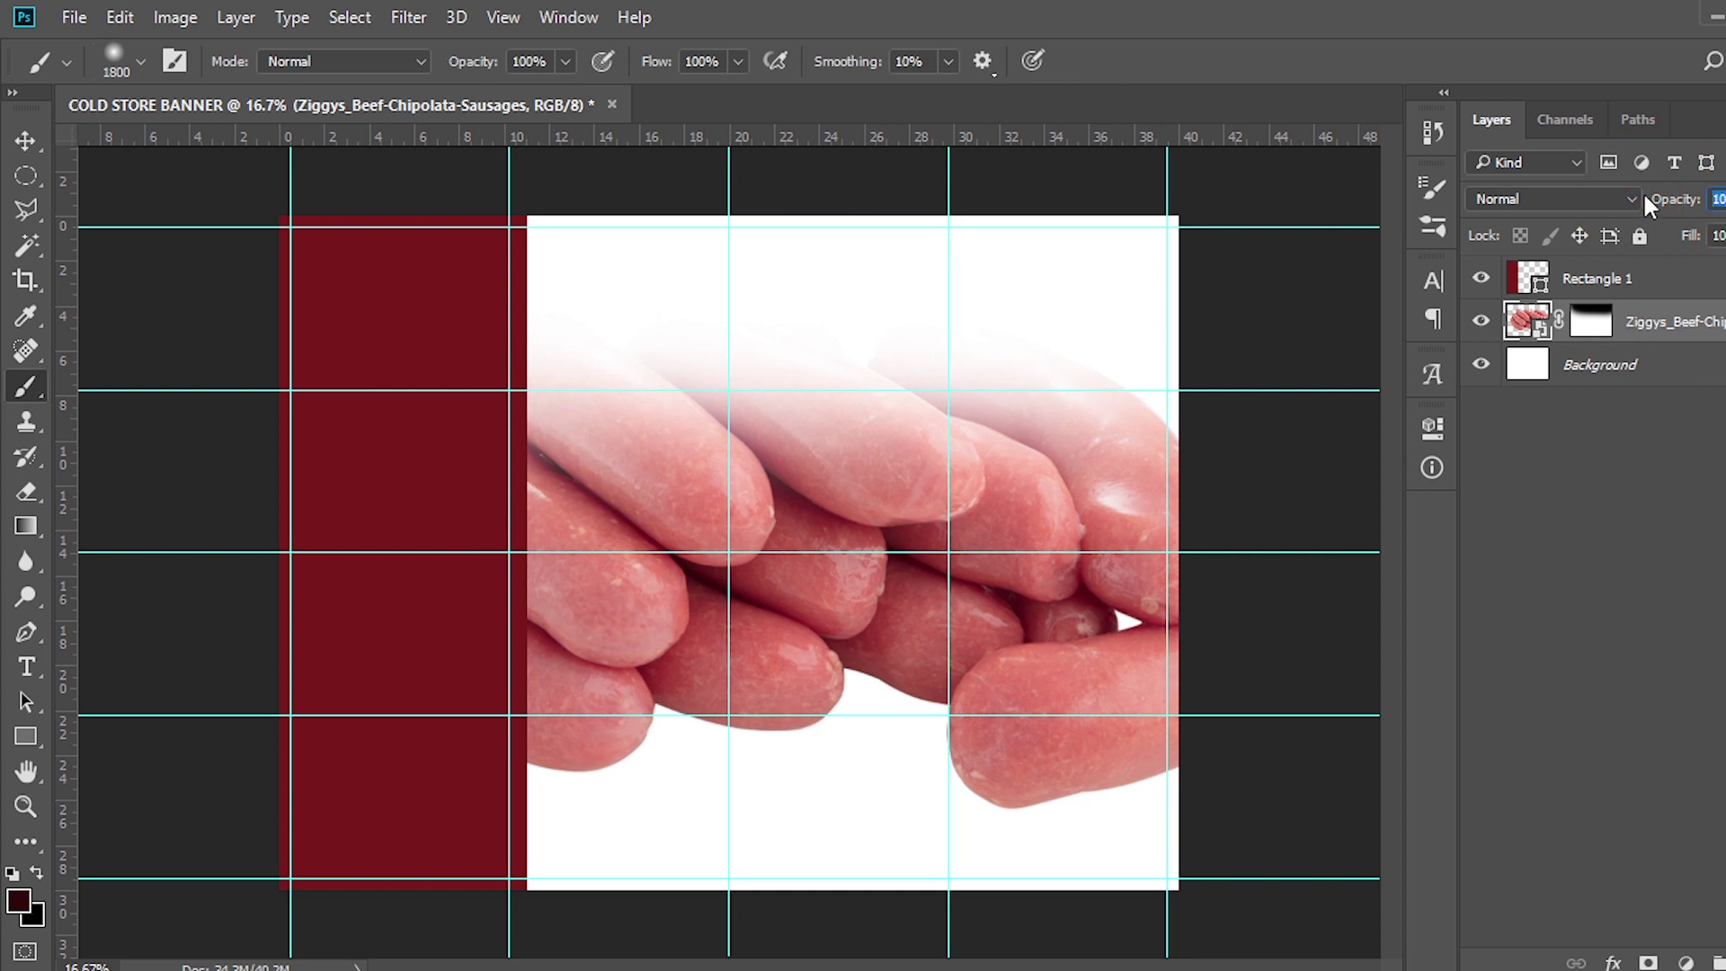
Set the sausage photo to 30% opacity and select it together with Rectangle 1
text(30)
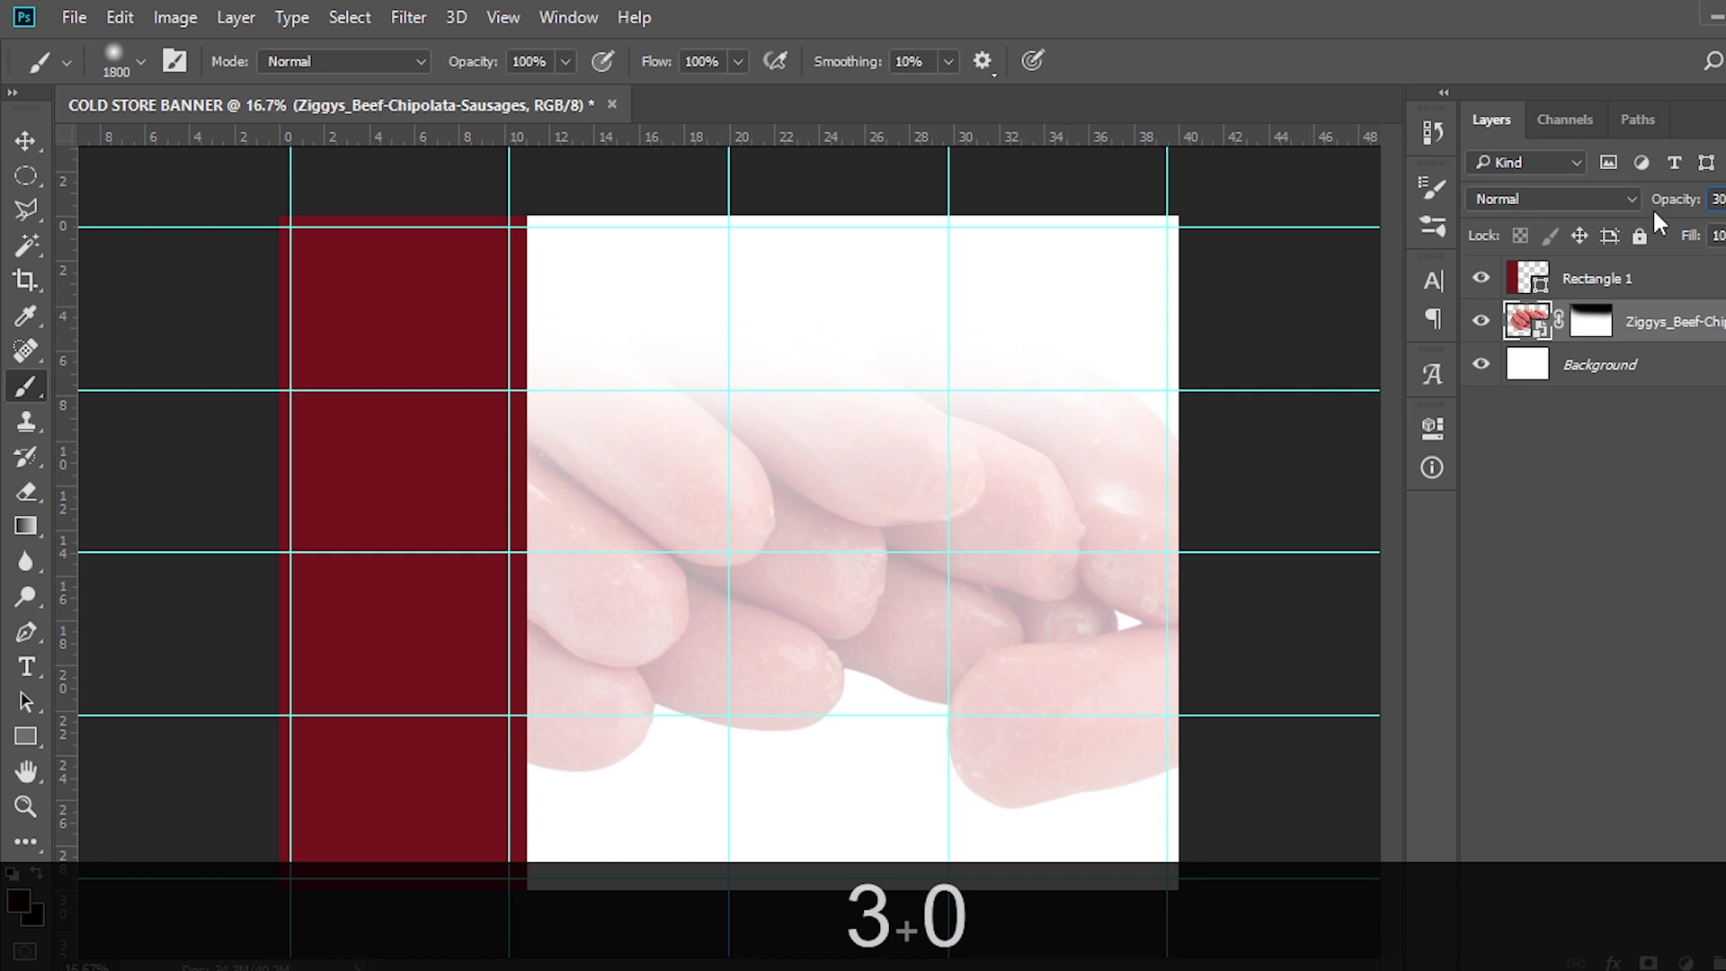
click(1666, 368)
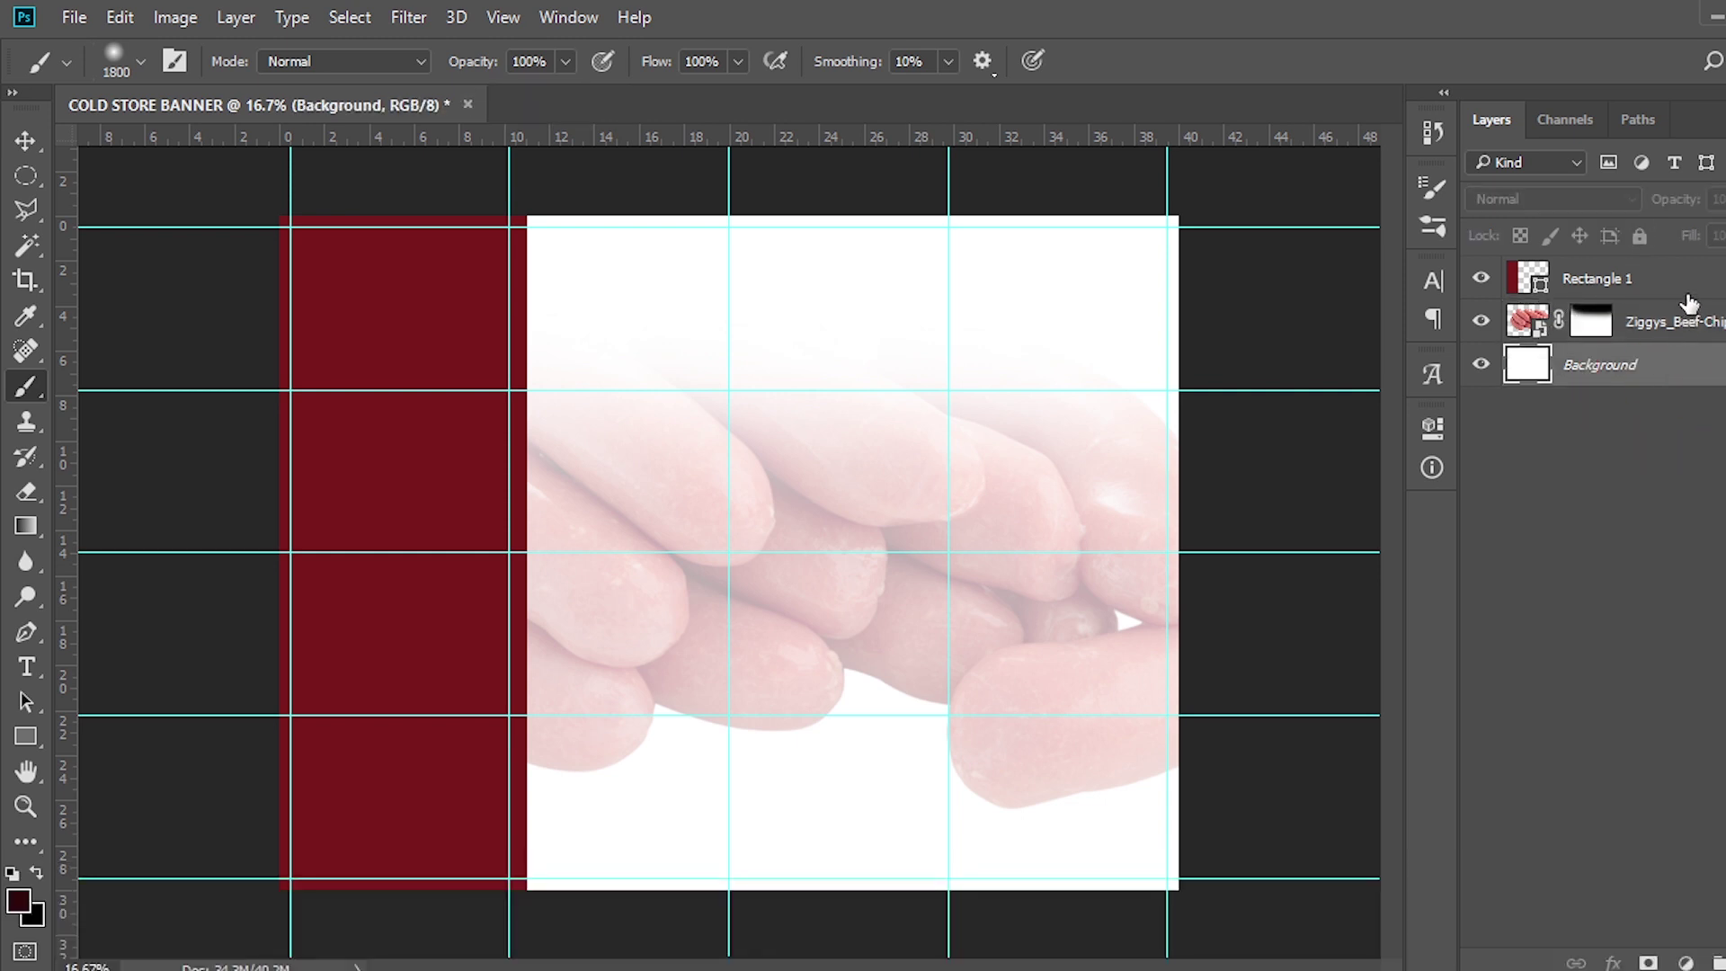
click(1684, 294)
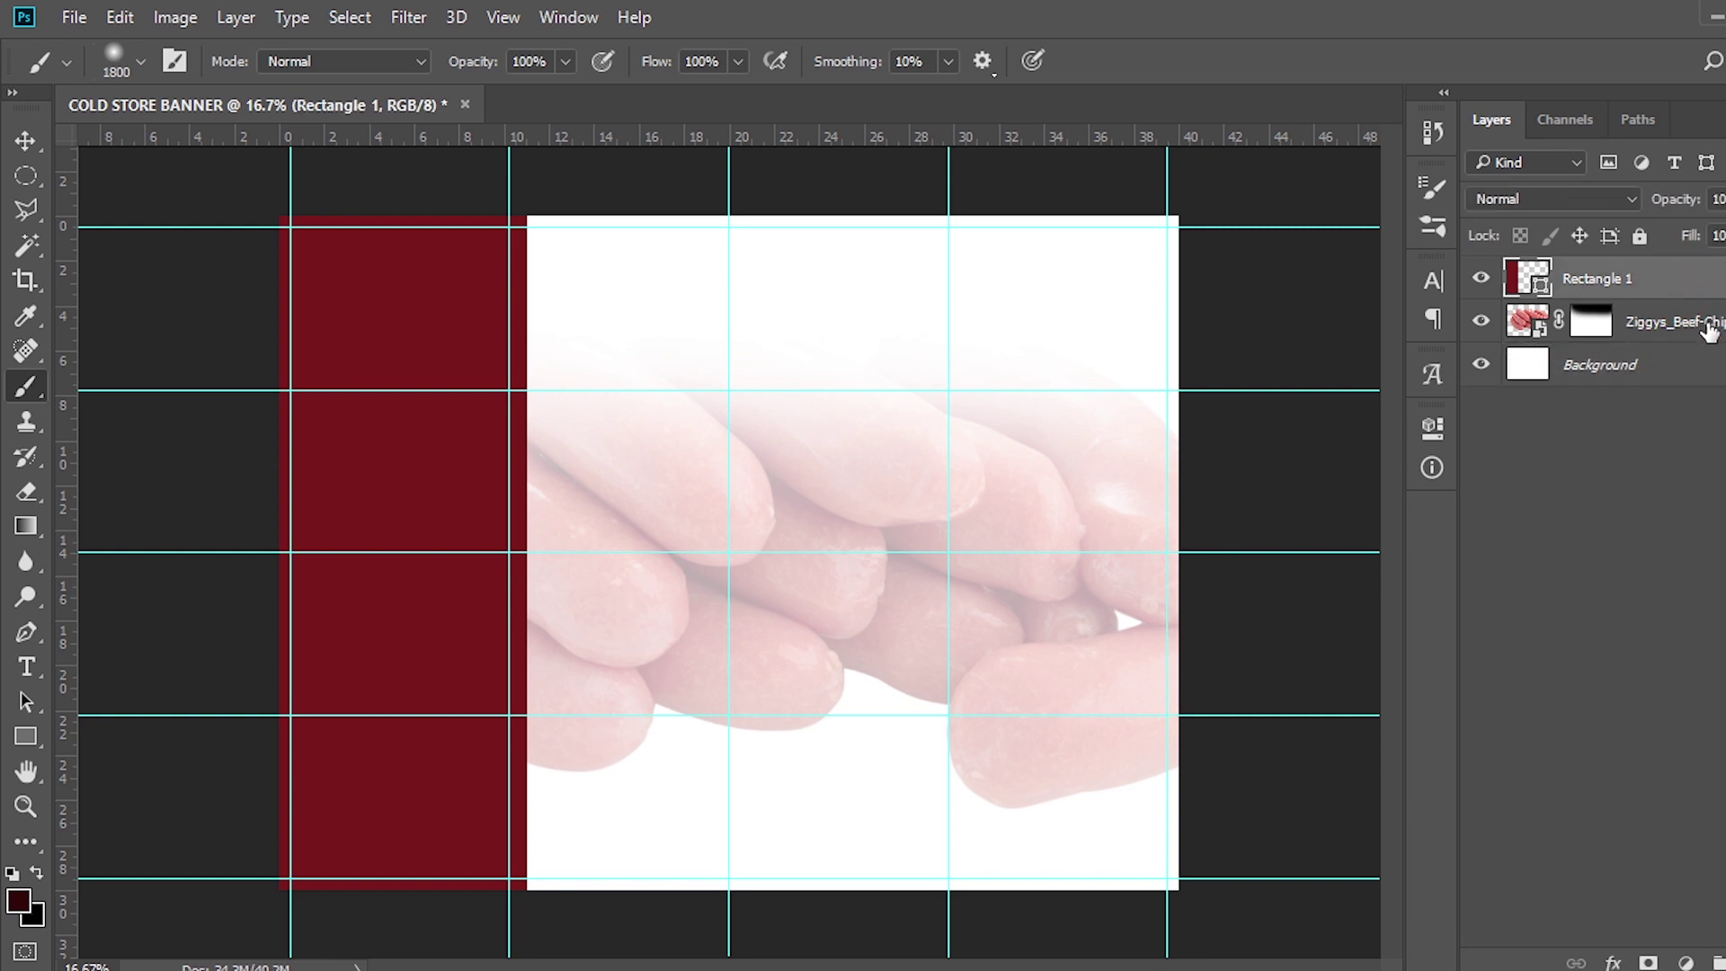
ctrl+click(1706, 325)
Group the two layers with Ctrl+G and name the group BG
key(ctrl+g)
double_click(1578, 274)
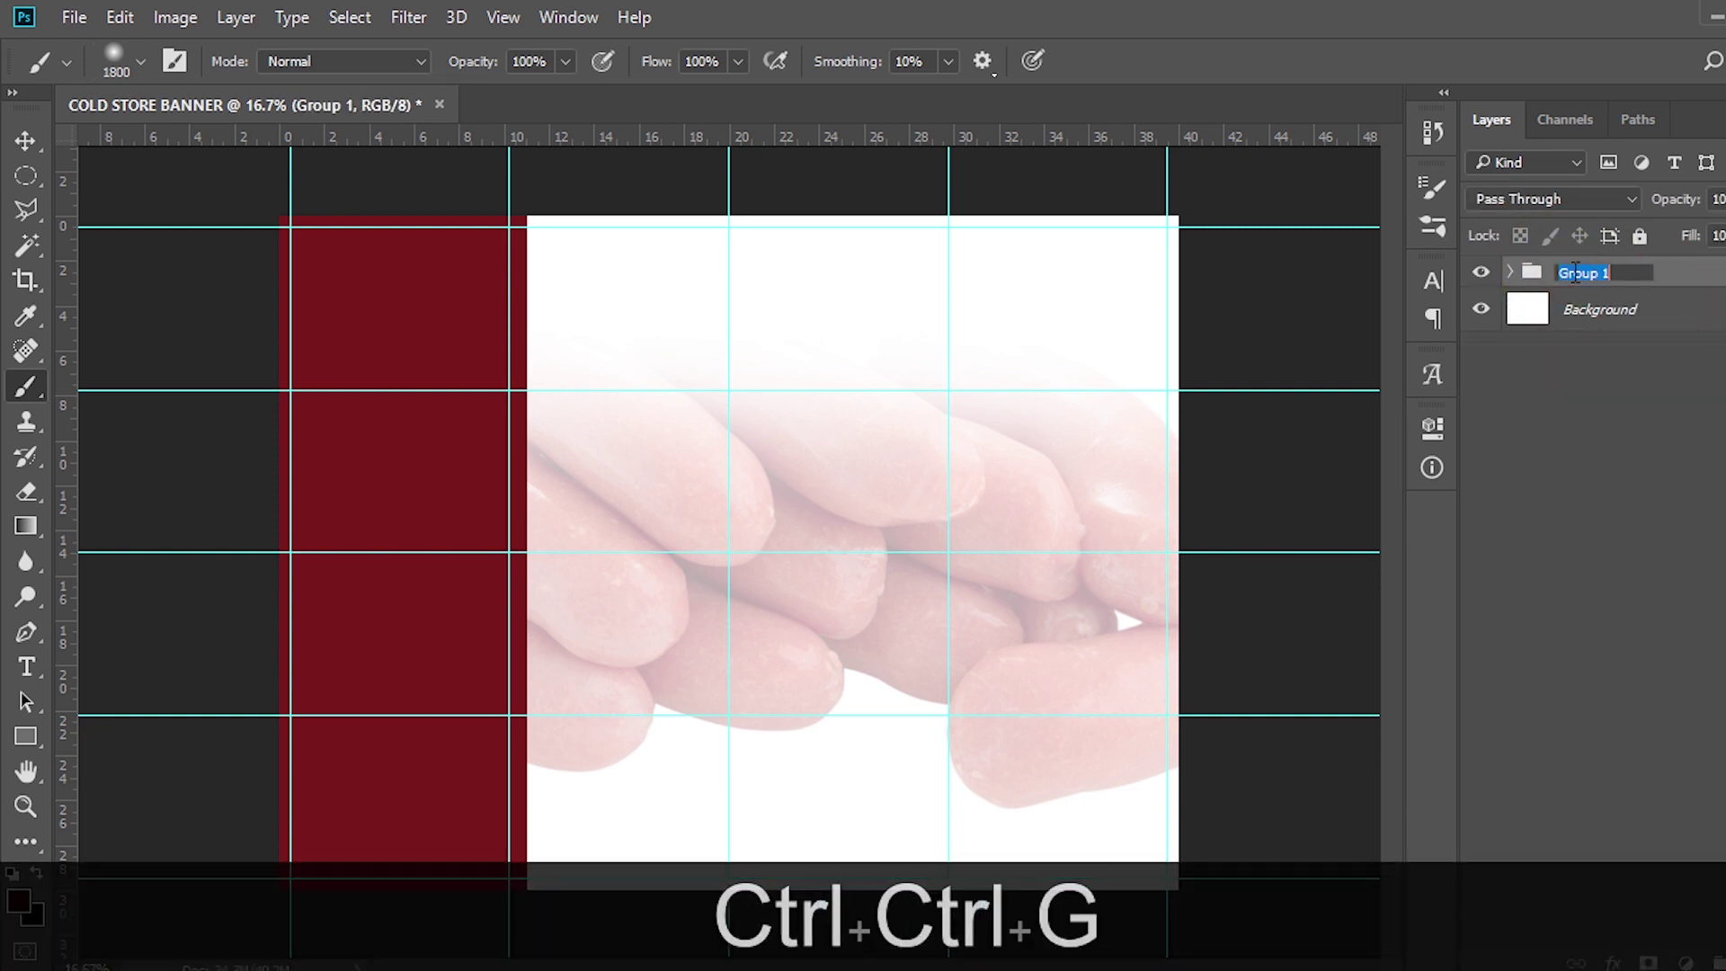
text(B)
key(BackSpace)
key(Caps_Lock)
text(BG)
key(Return)
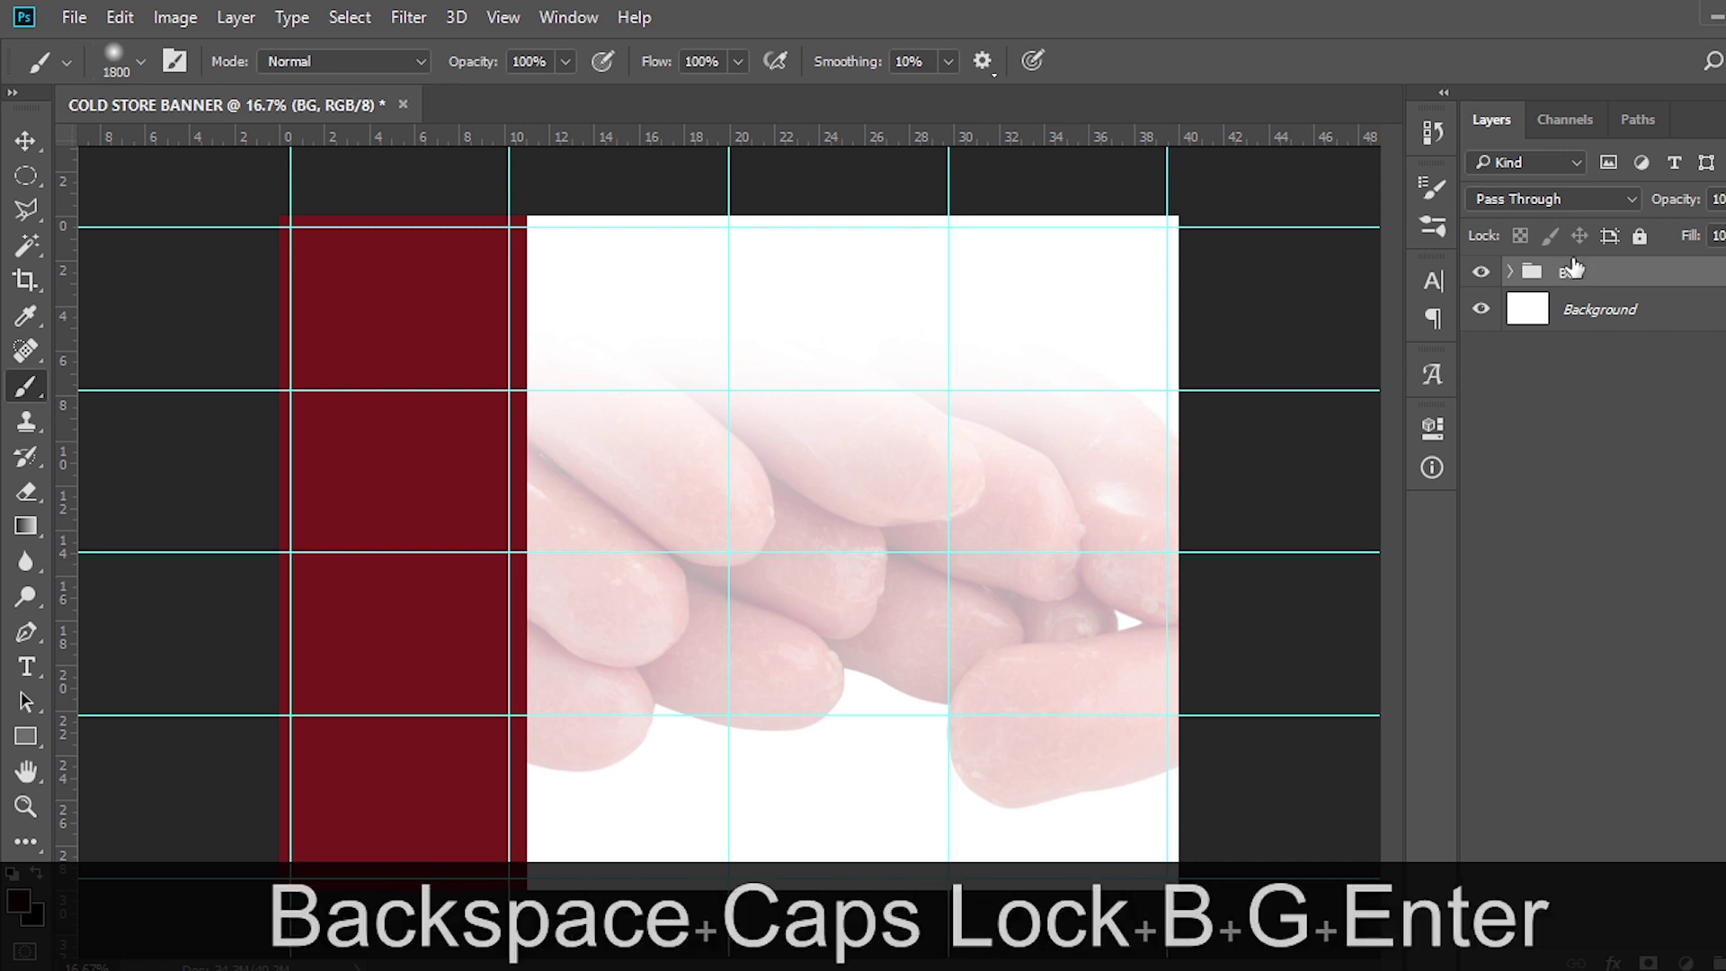
Add a text layer with the word KINGDOM copied from the notes file
key(t)
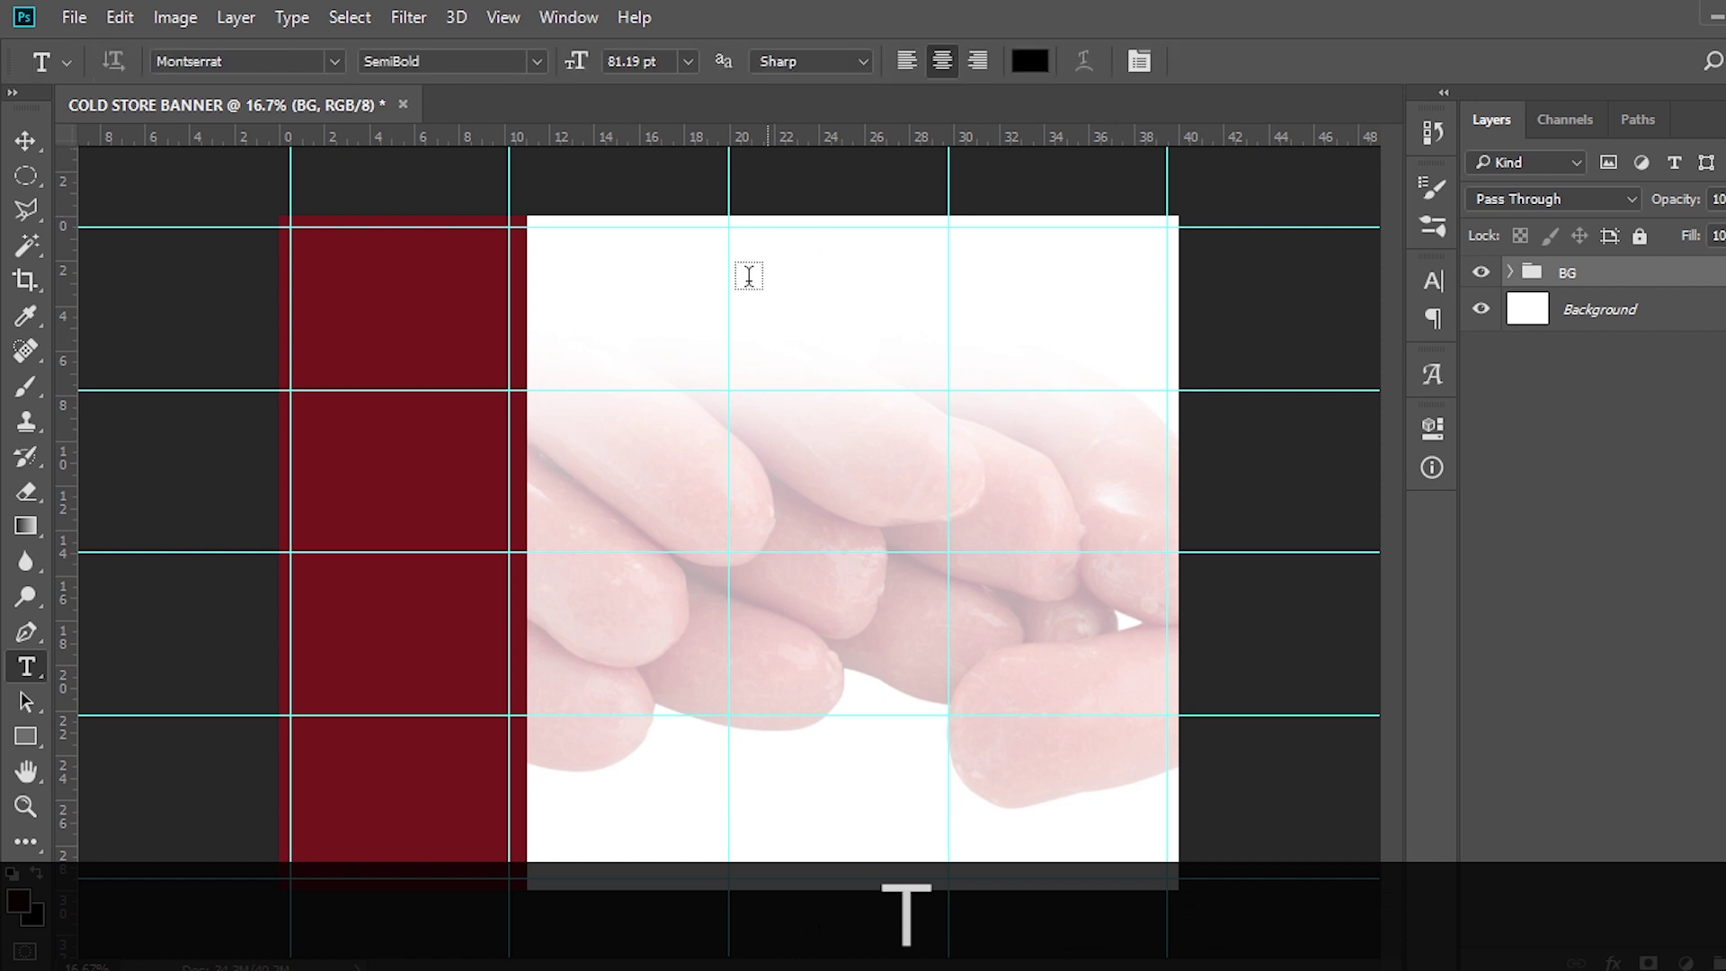
click(656, 286)
key(alt+Tab)
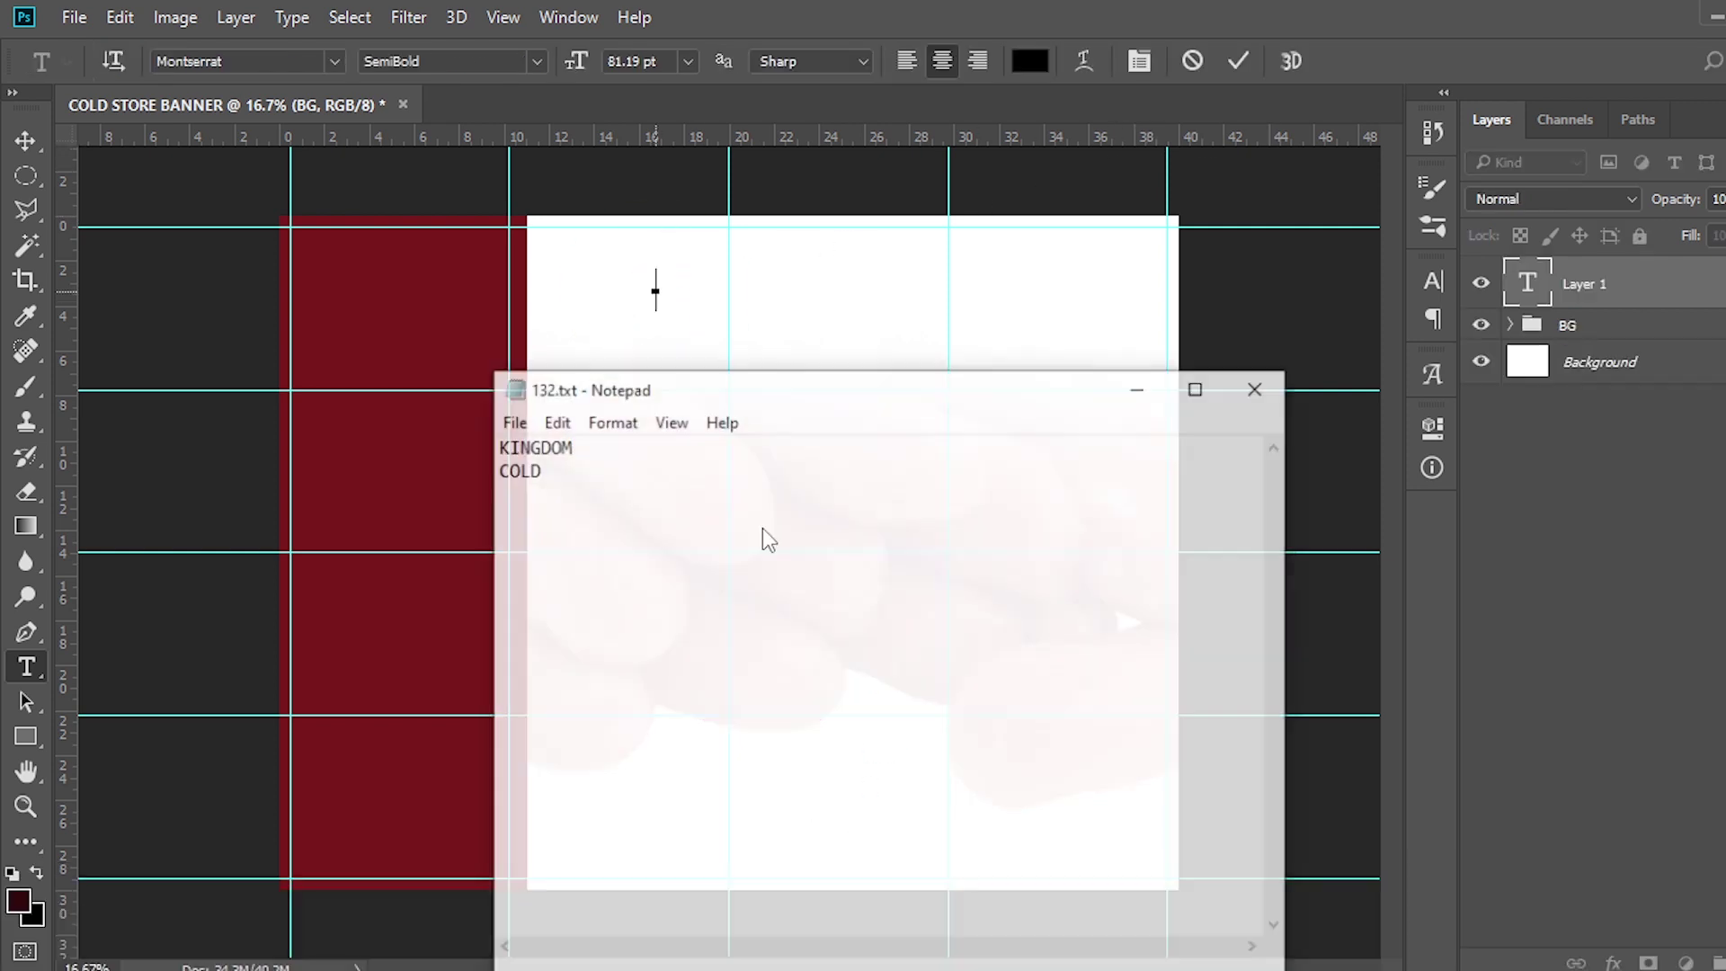
drag(558, 429, 485, 421)
key(ctrl+c)
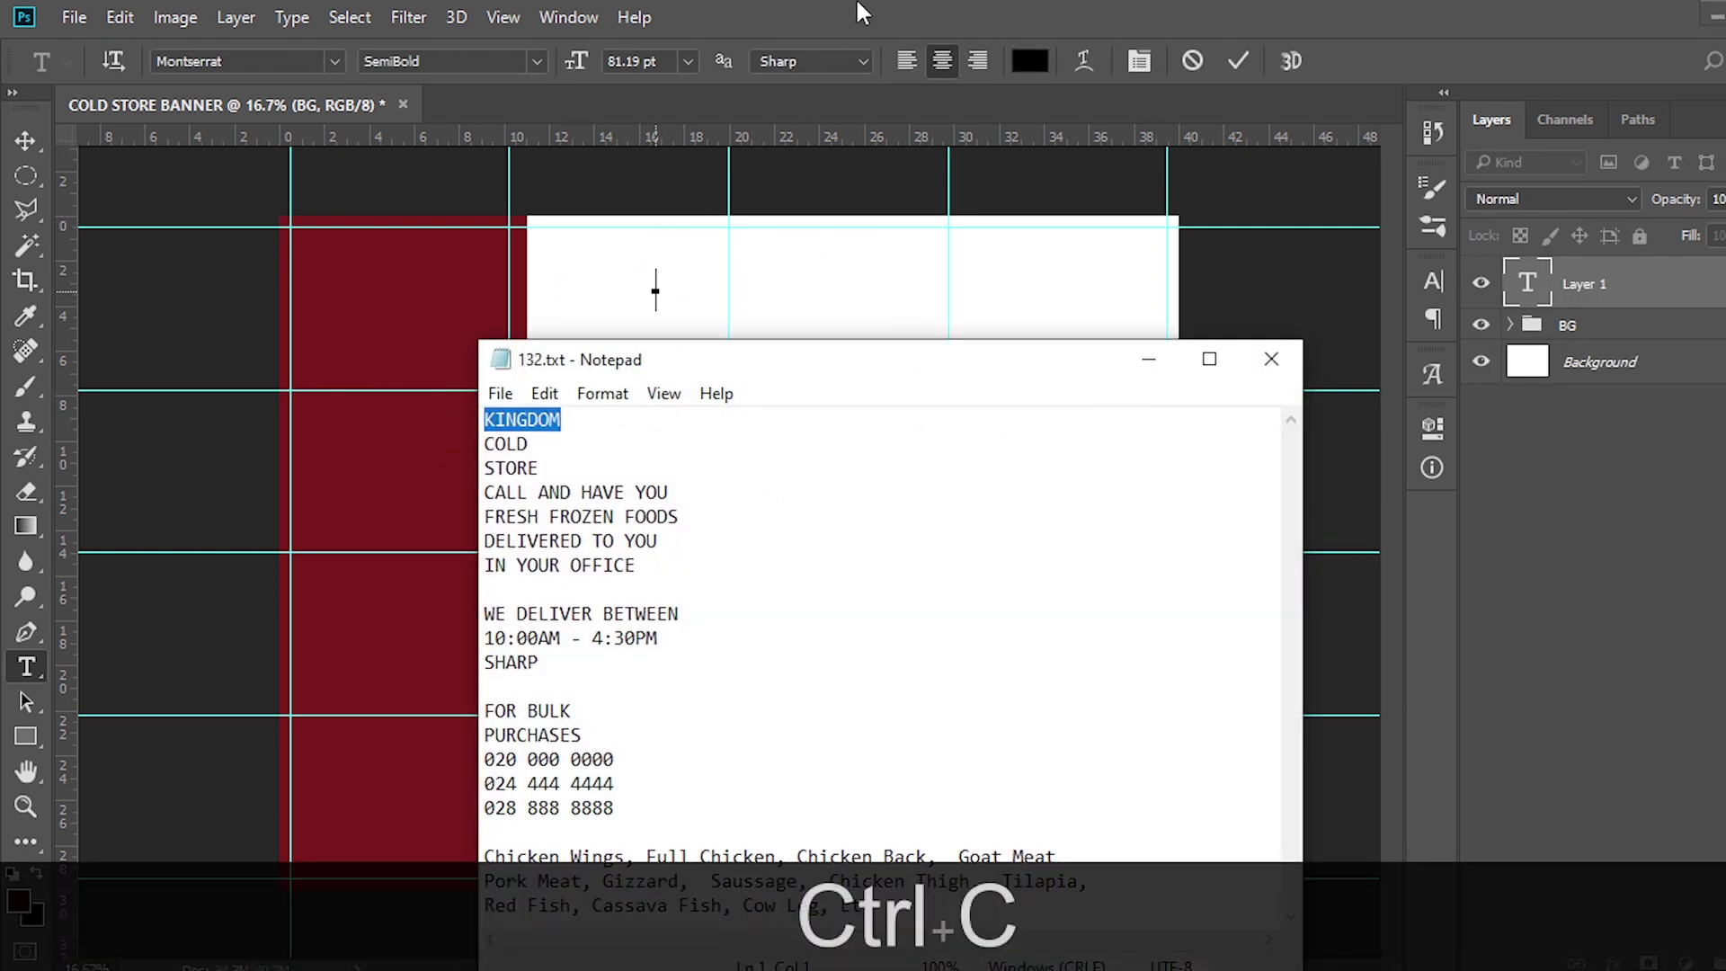
click(856, 9)
key(ctrl+v)
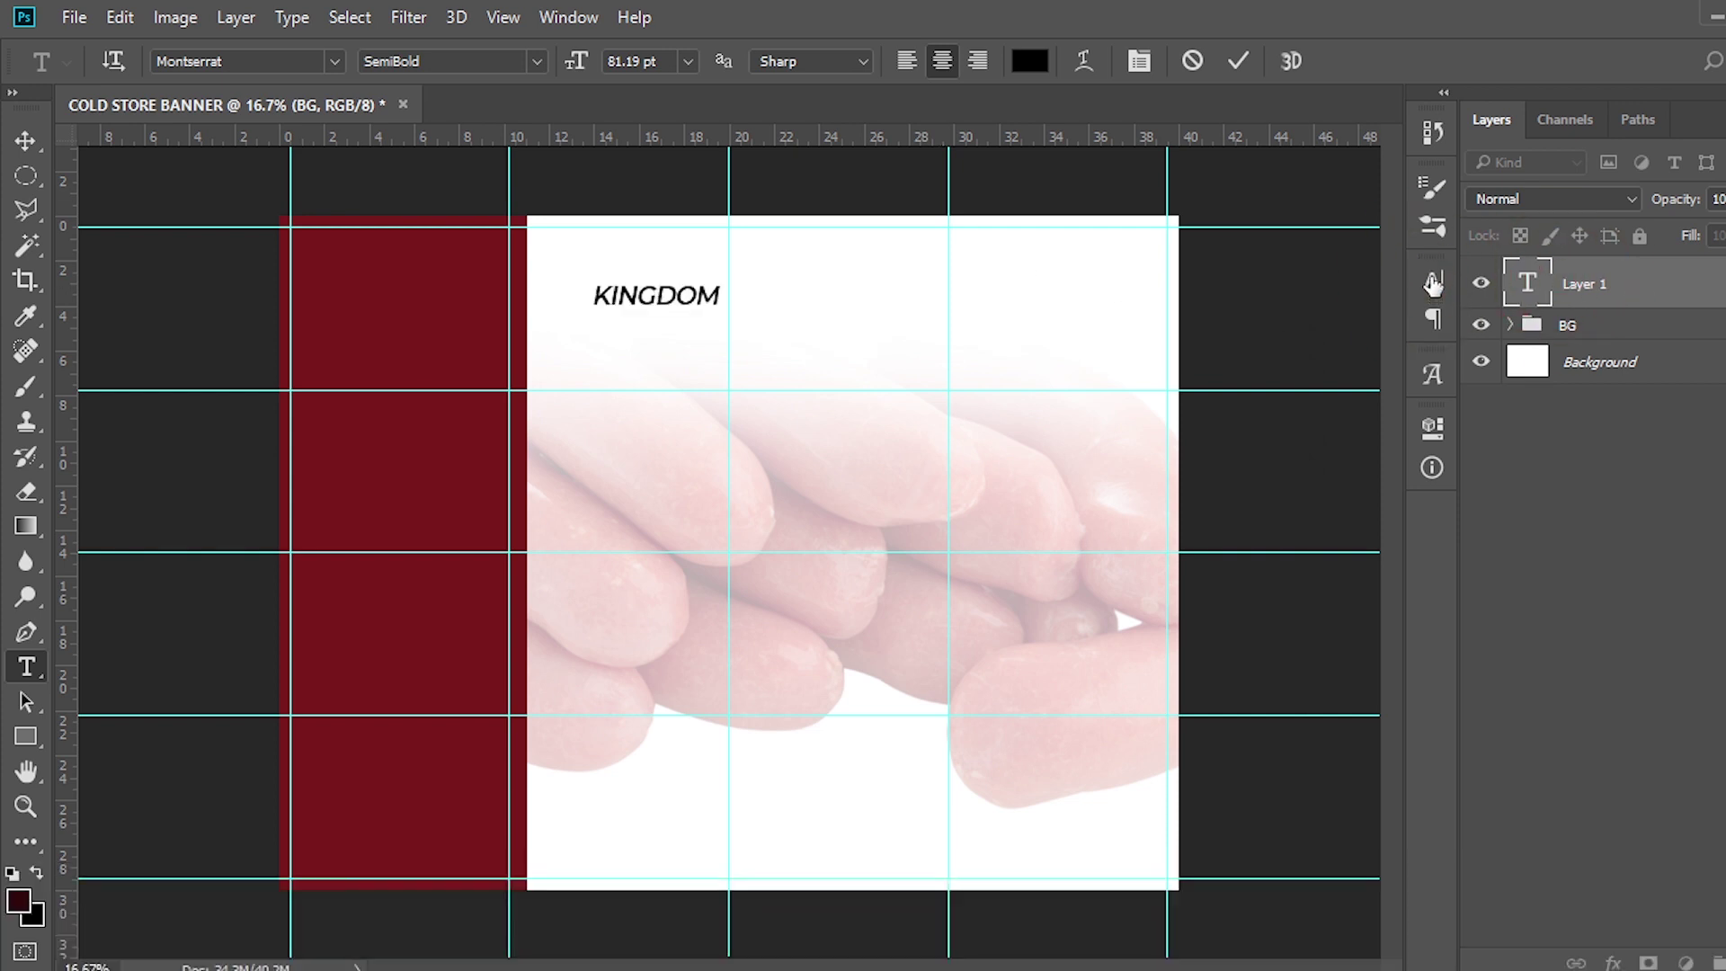
Set the KINGDOM text's font family to Intro in the Character panel
click(1433, 282)
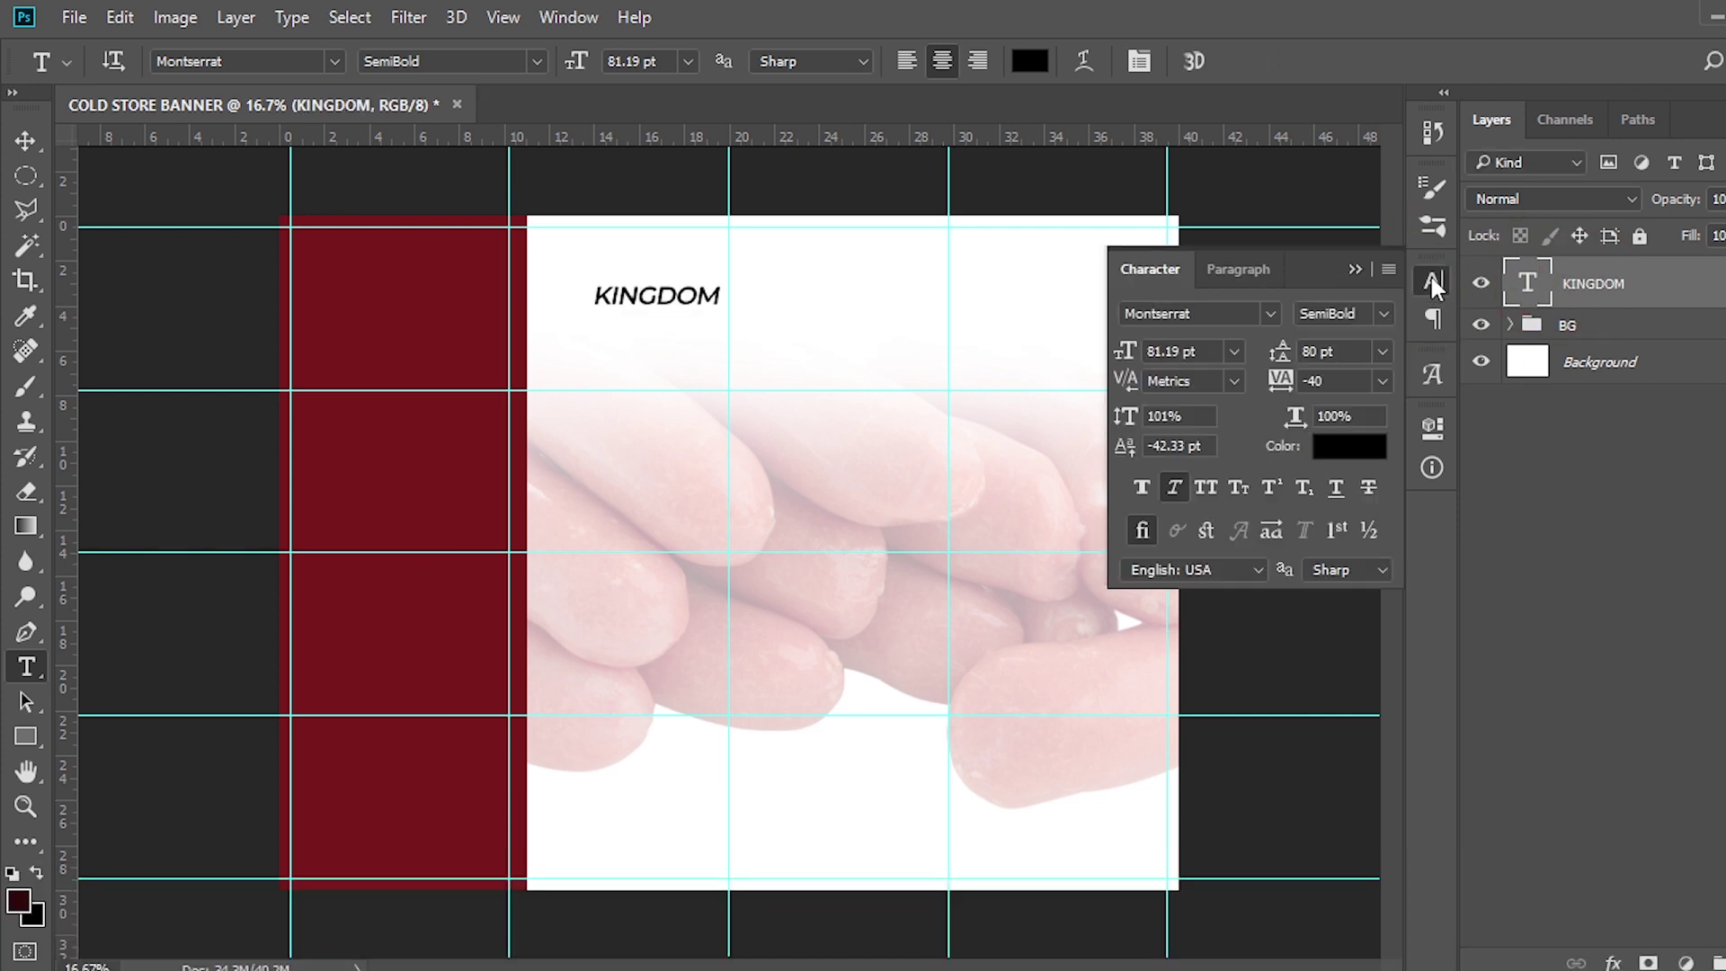
click(1267, 311)
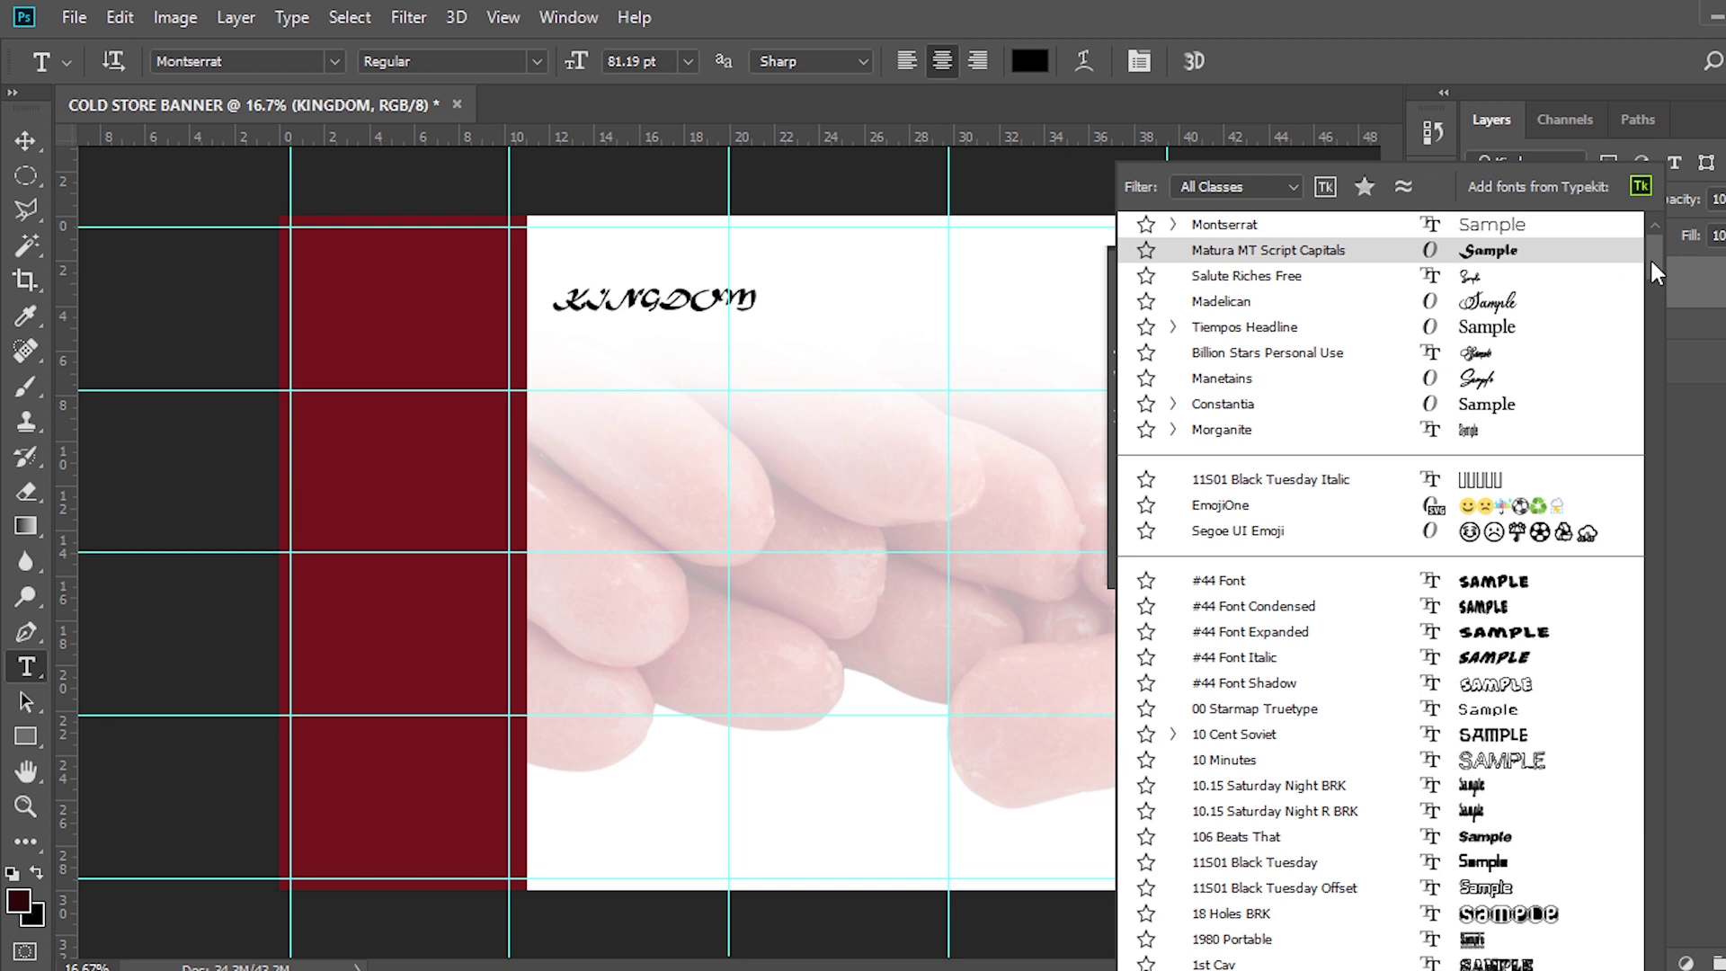
drag(1652, 259, 1652, 243)
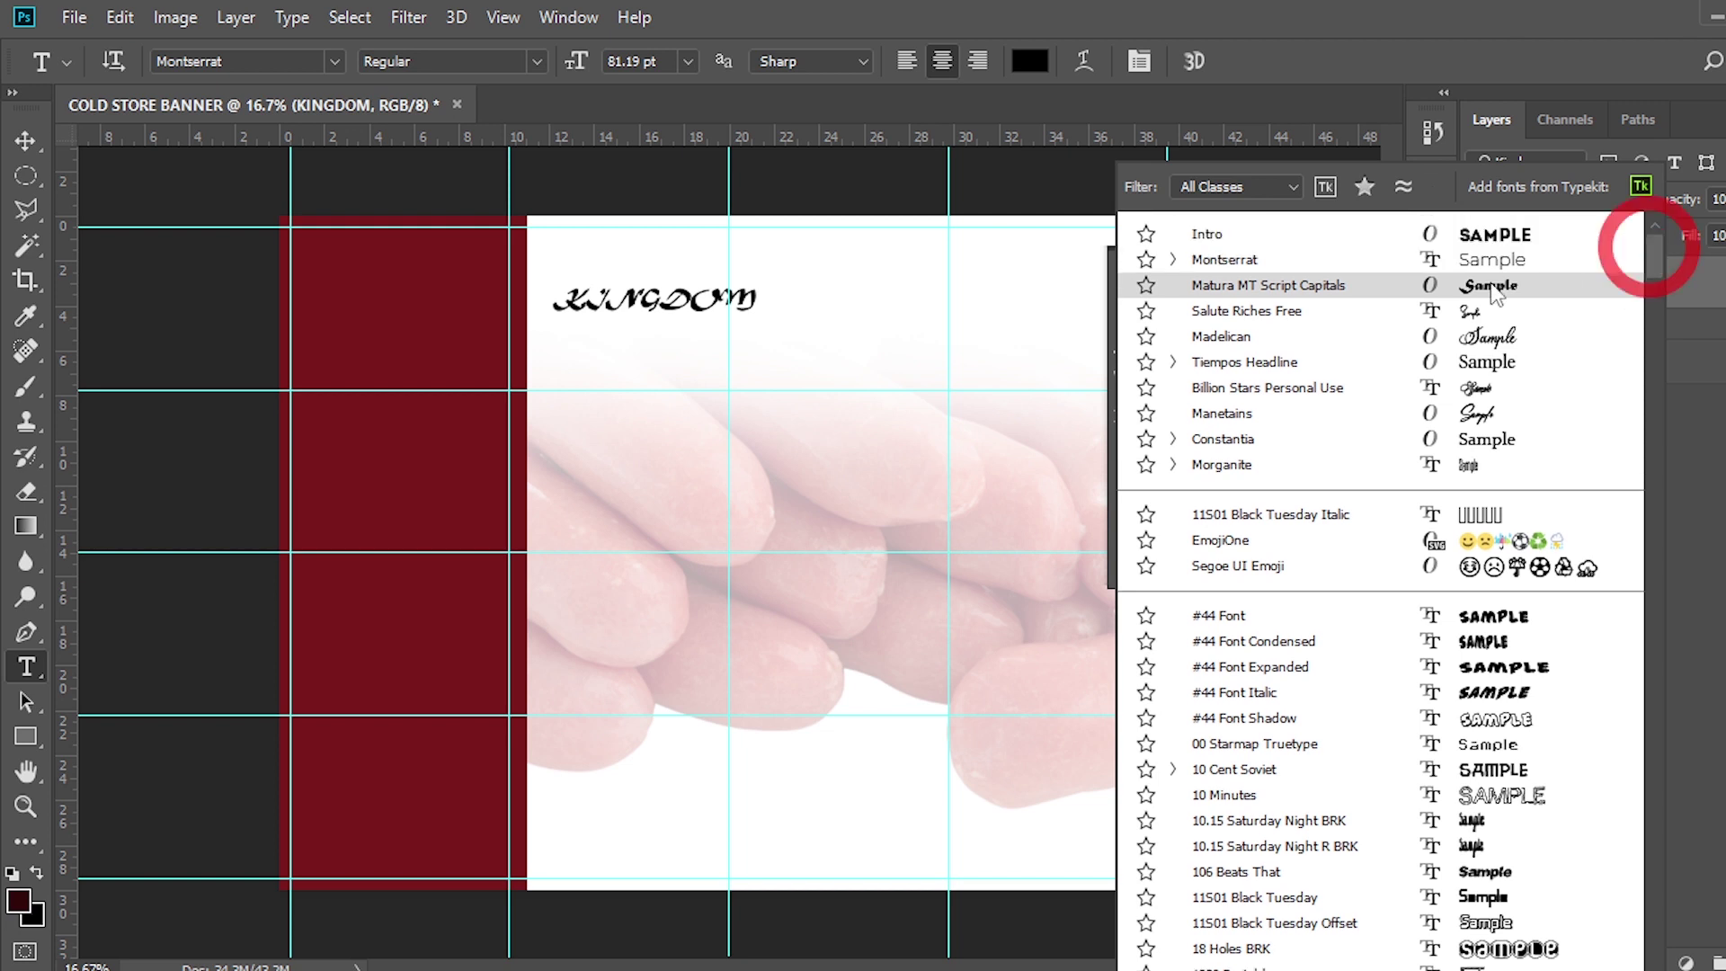
click(1212, 235)
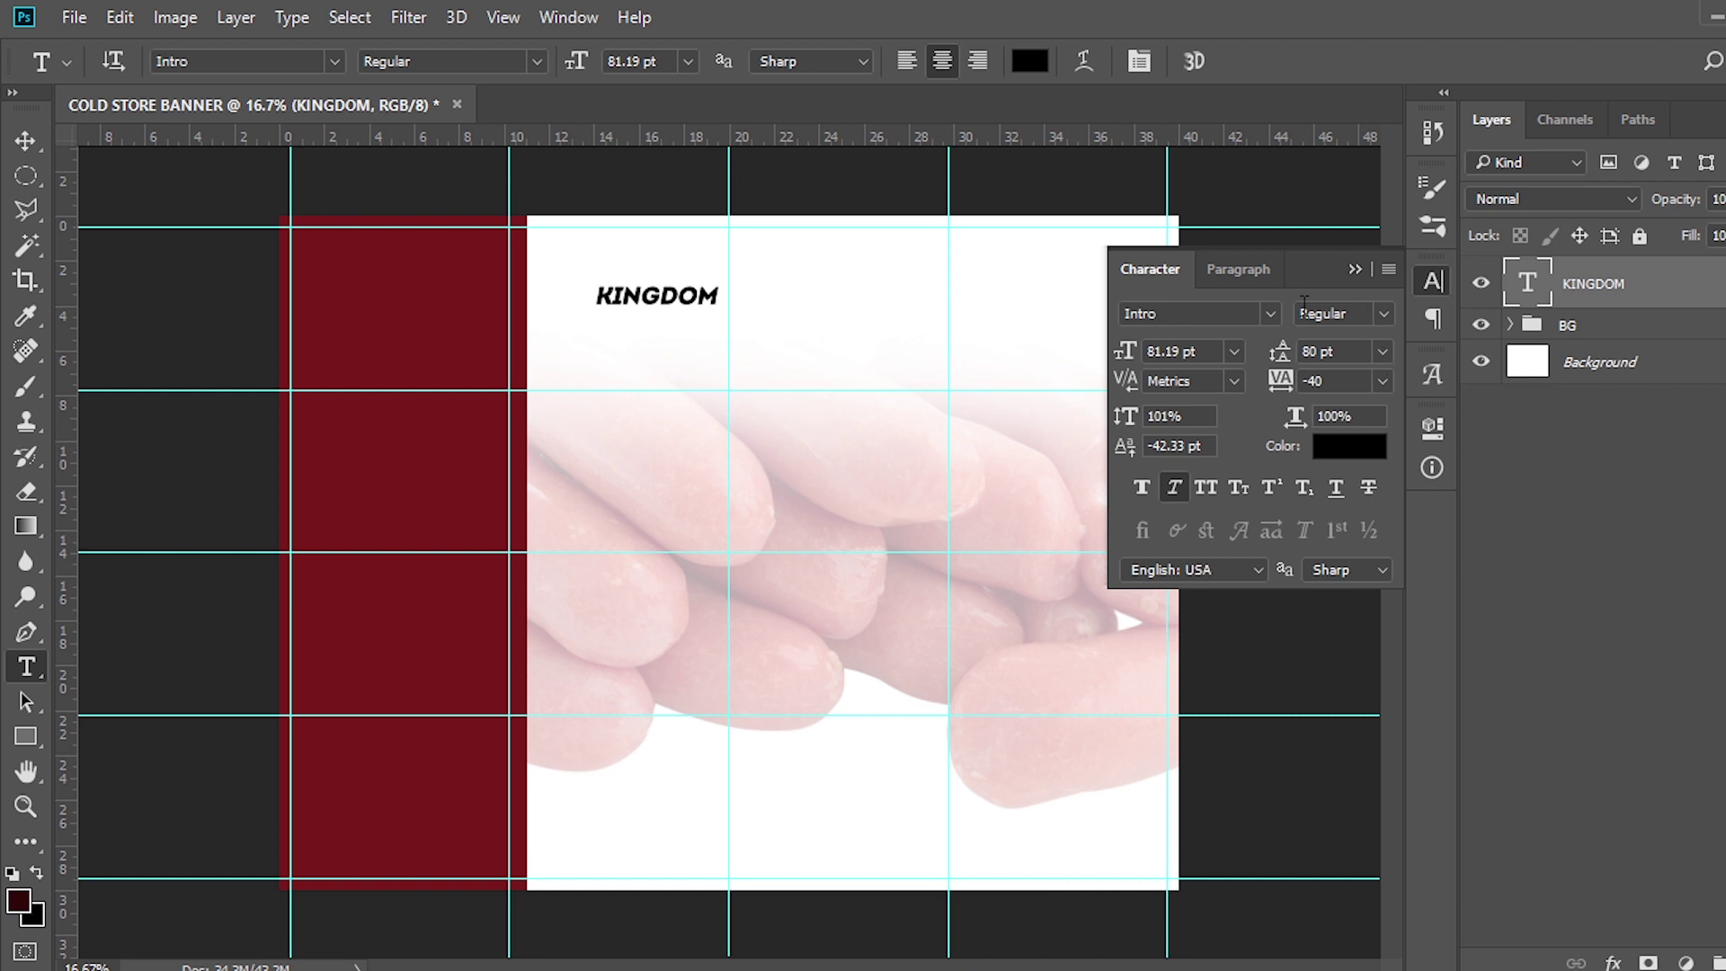
Set KINGDOM to 229 pt and reposition the enlarged headline
double_click(1202, 350)
text(229)
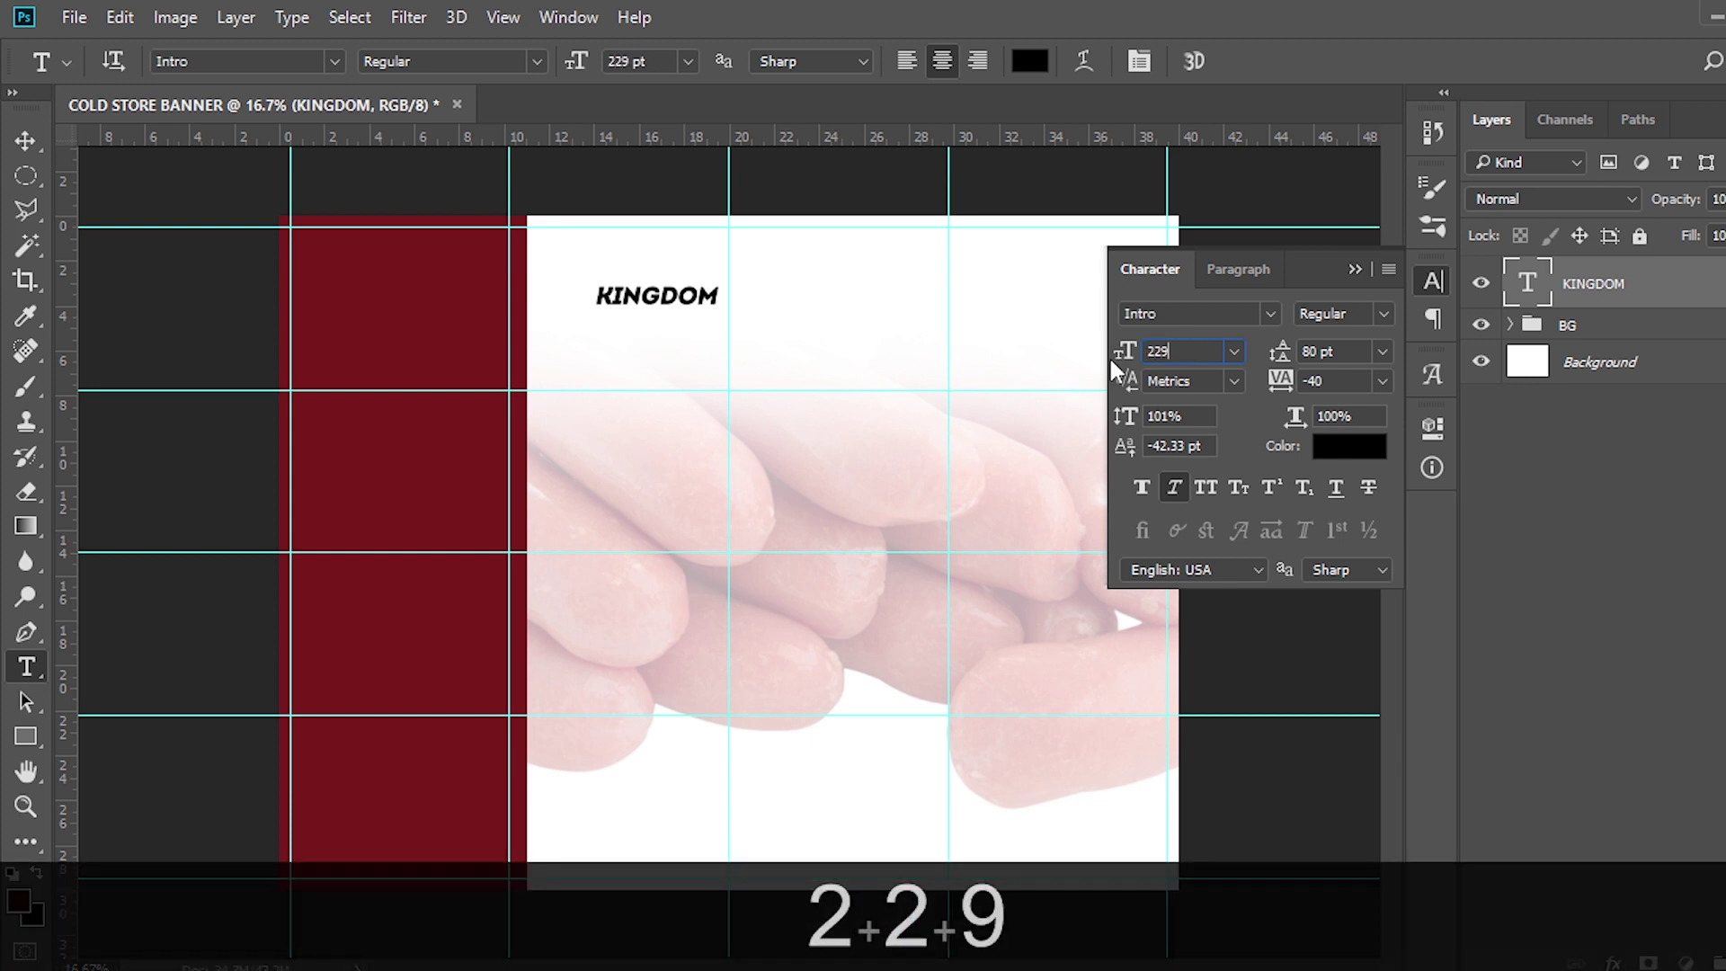
key(Return)
key(v)
drag(701, 315, 717, 321)
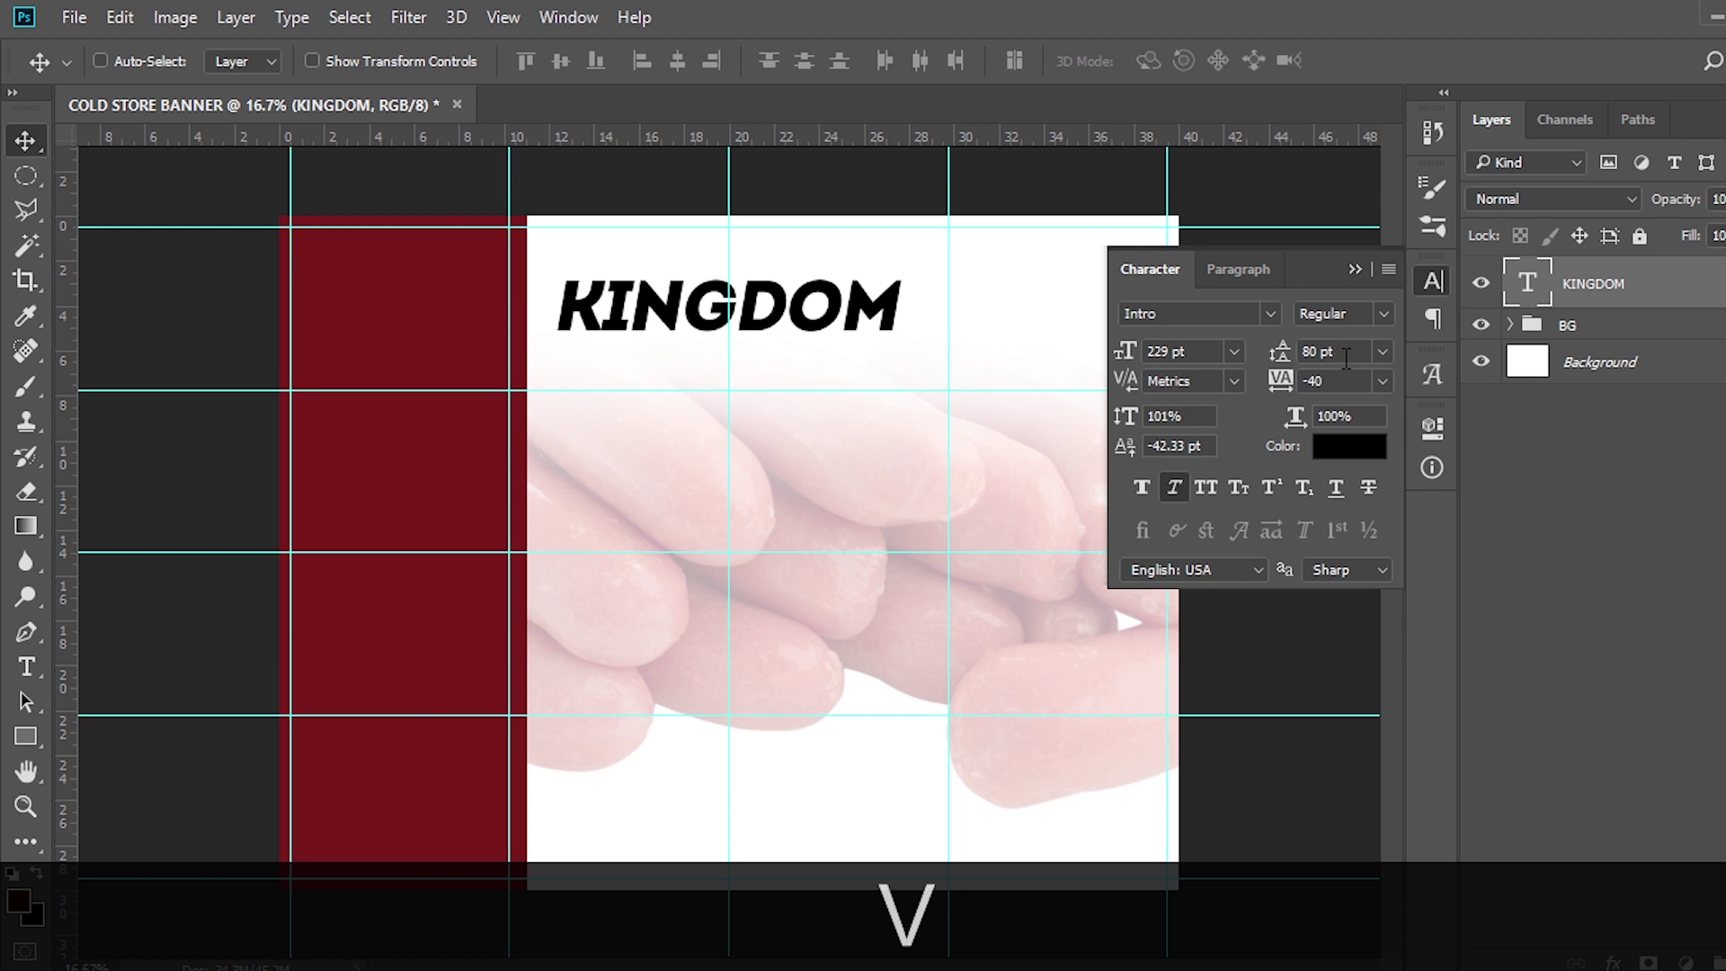
Turn off Faux Italic on KINGDOM and colour it red #D13D42
click(1285, 350)
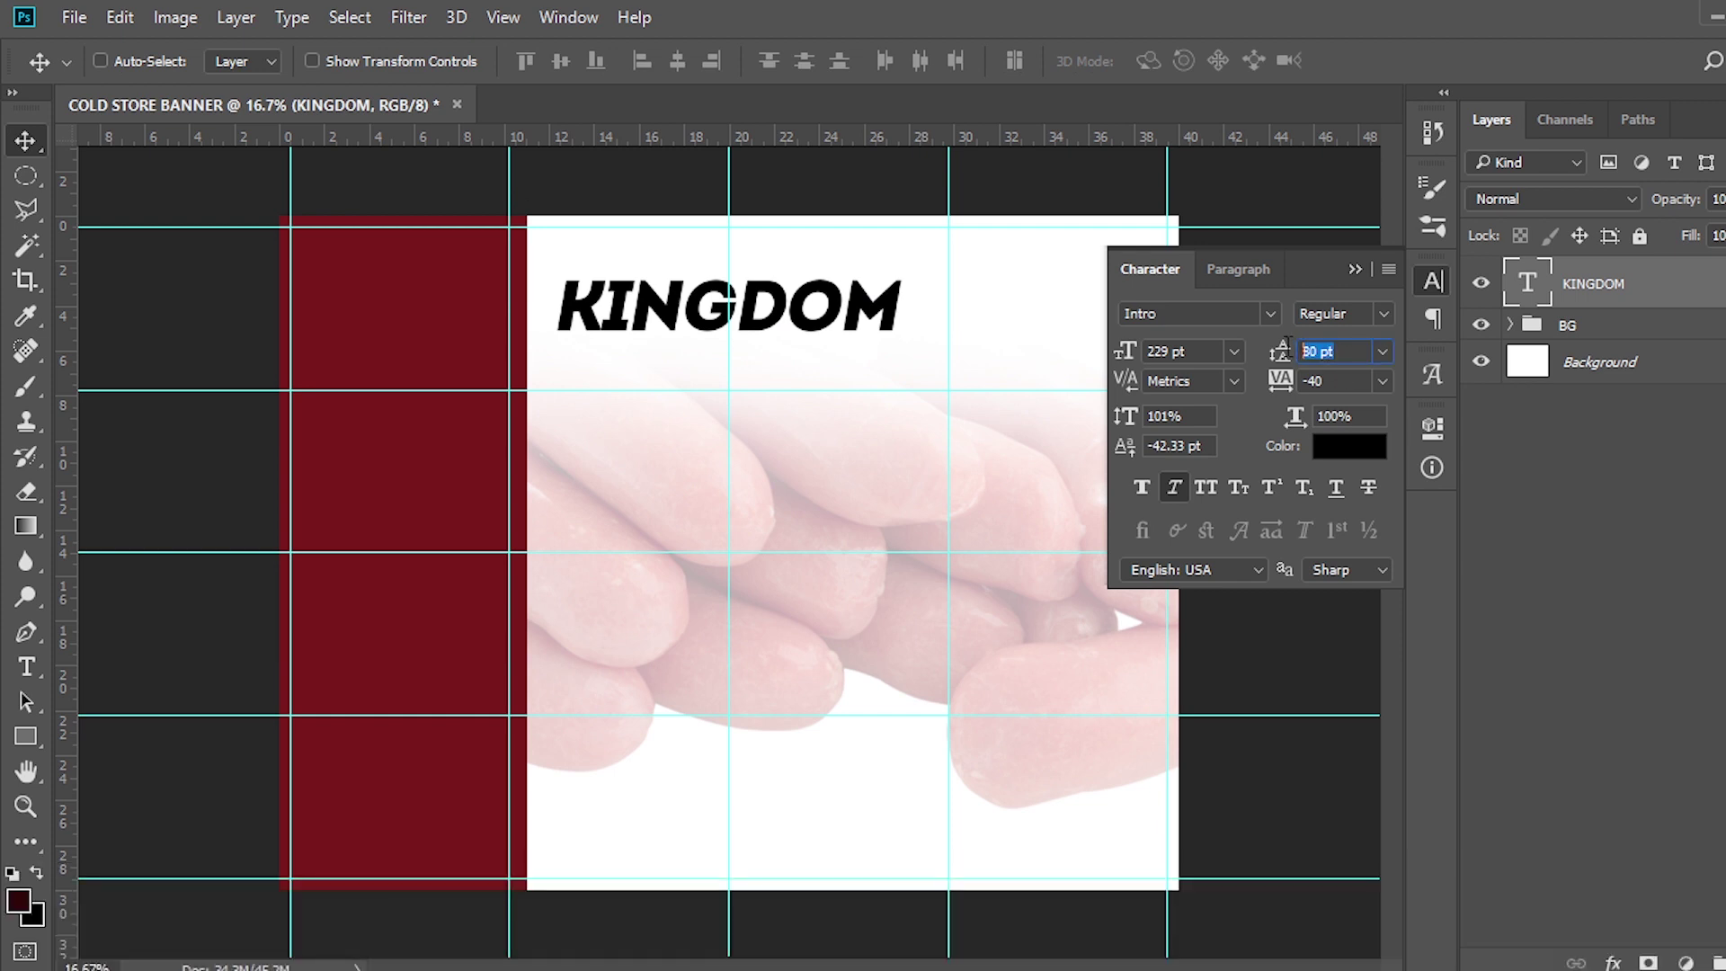
click(1280, 380)
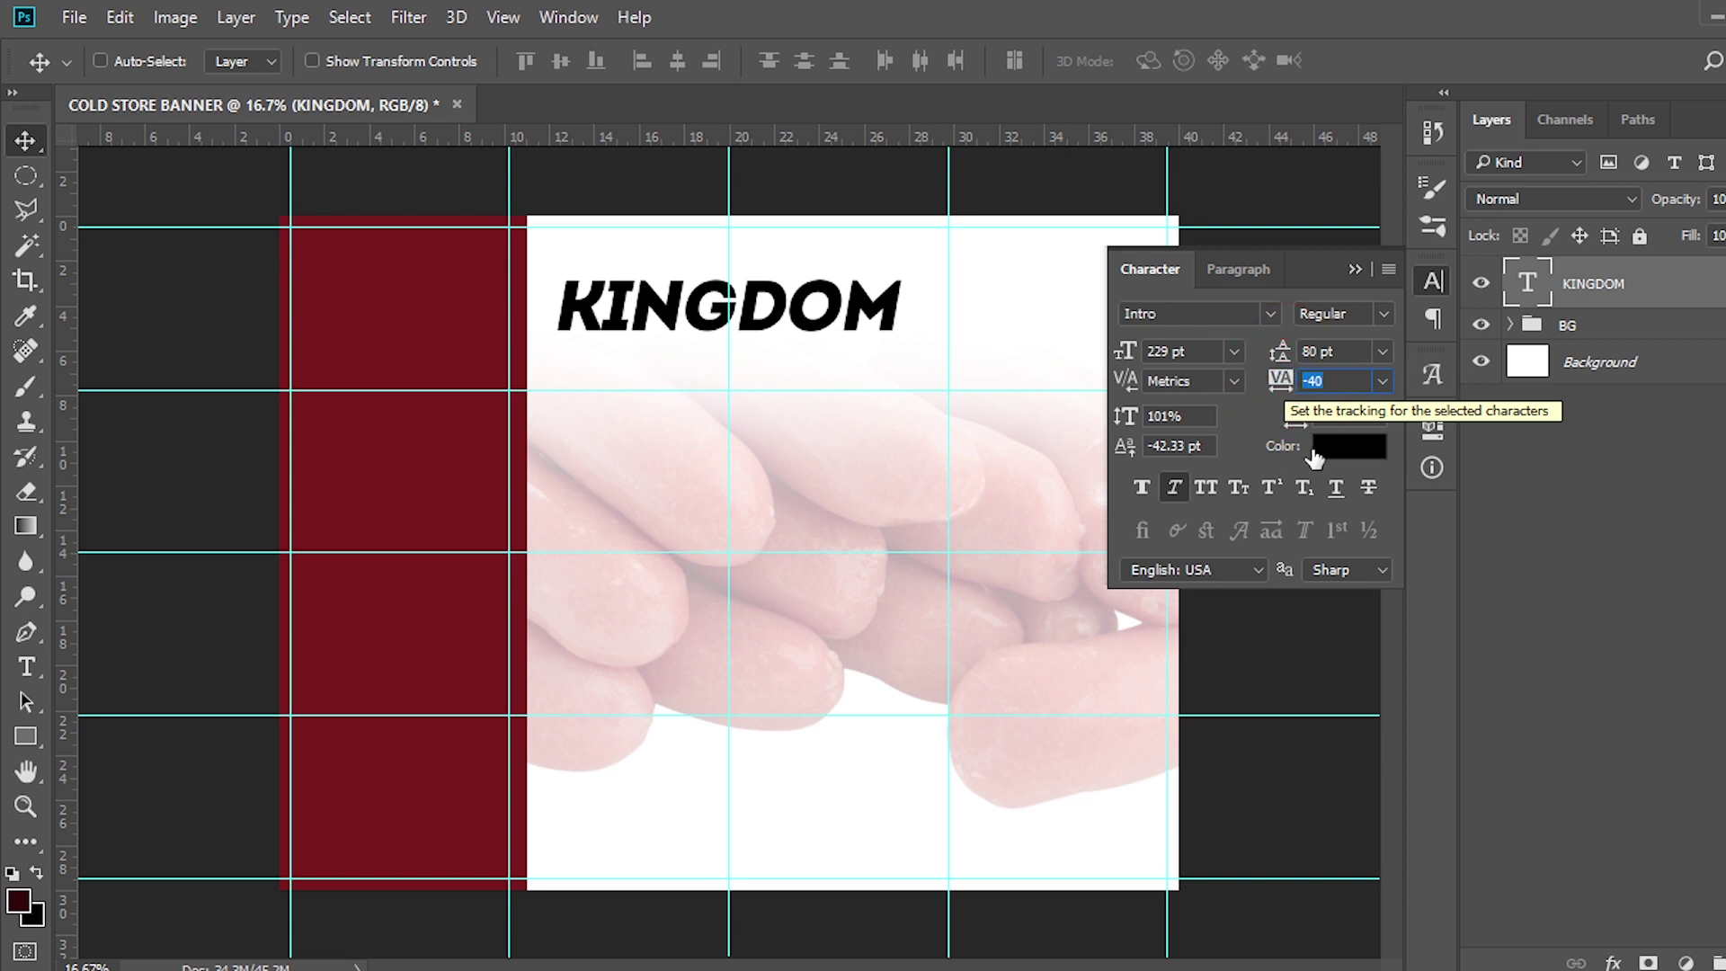
click(1172, 490)
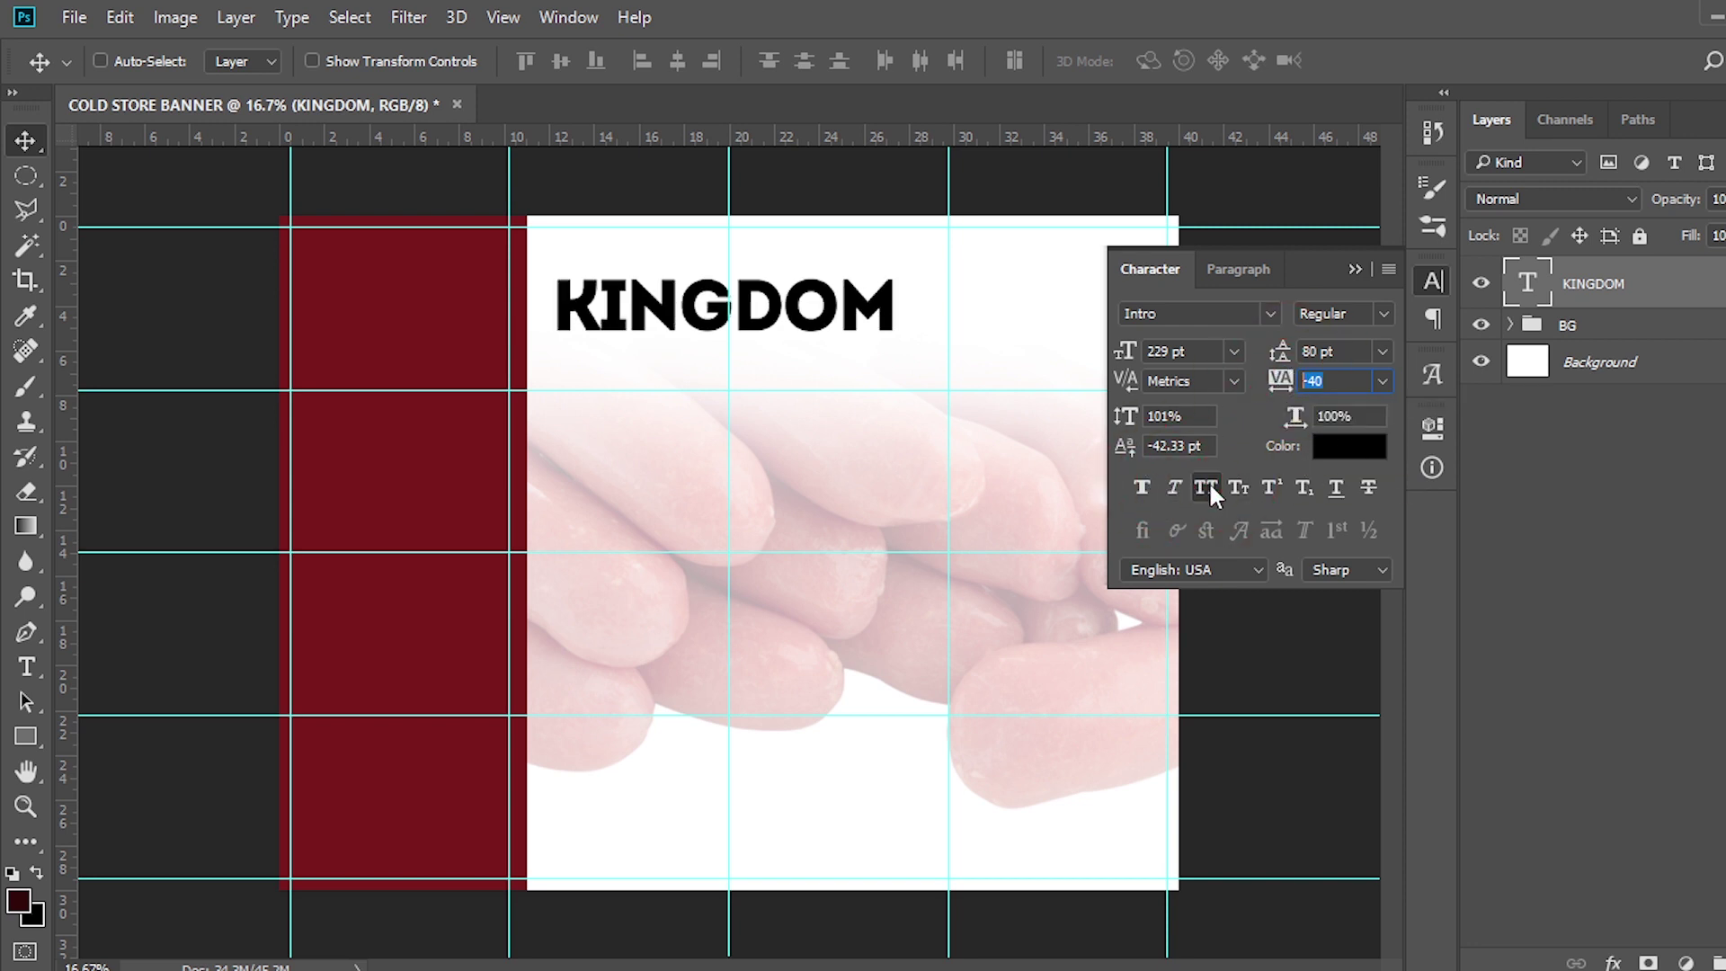
click(1339, 456)
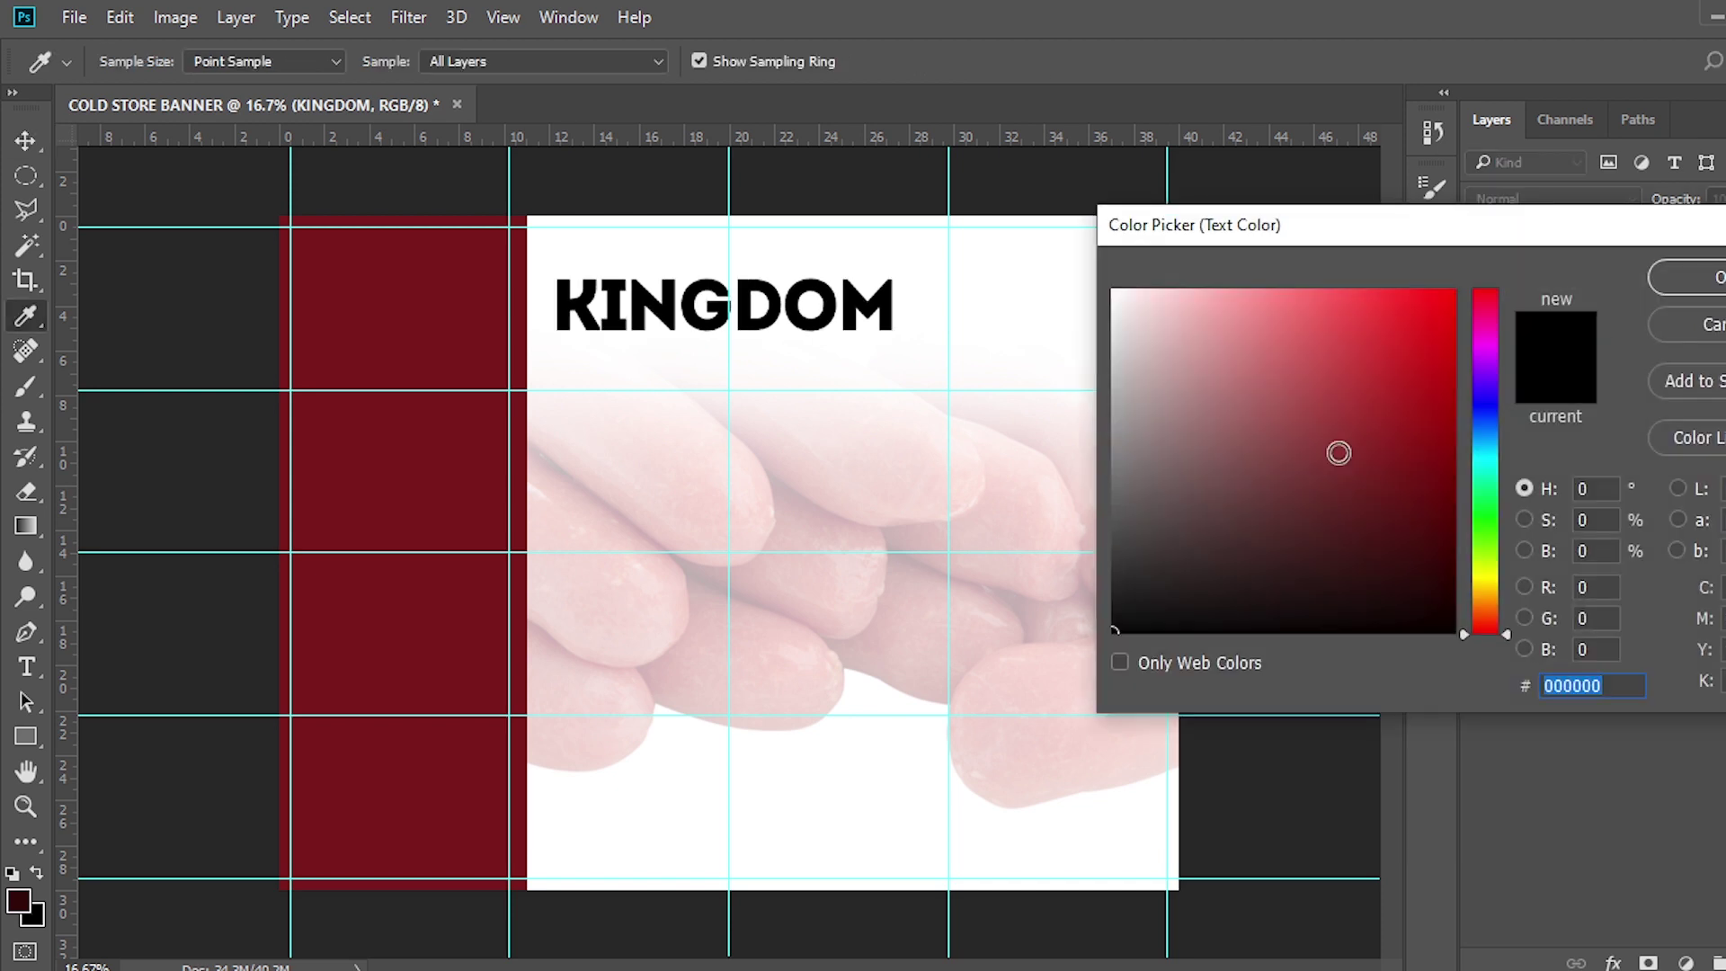
text(D13D42)
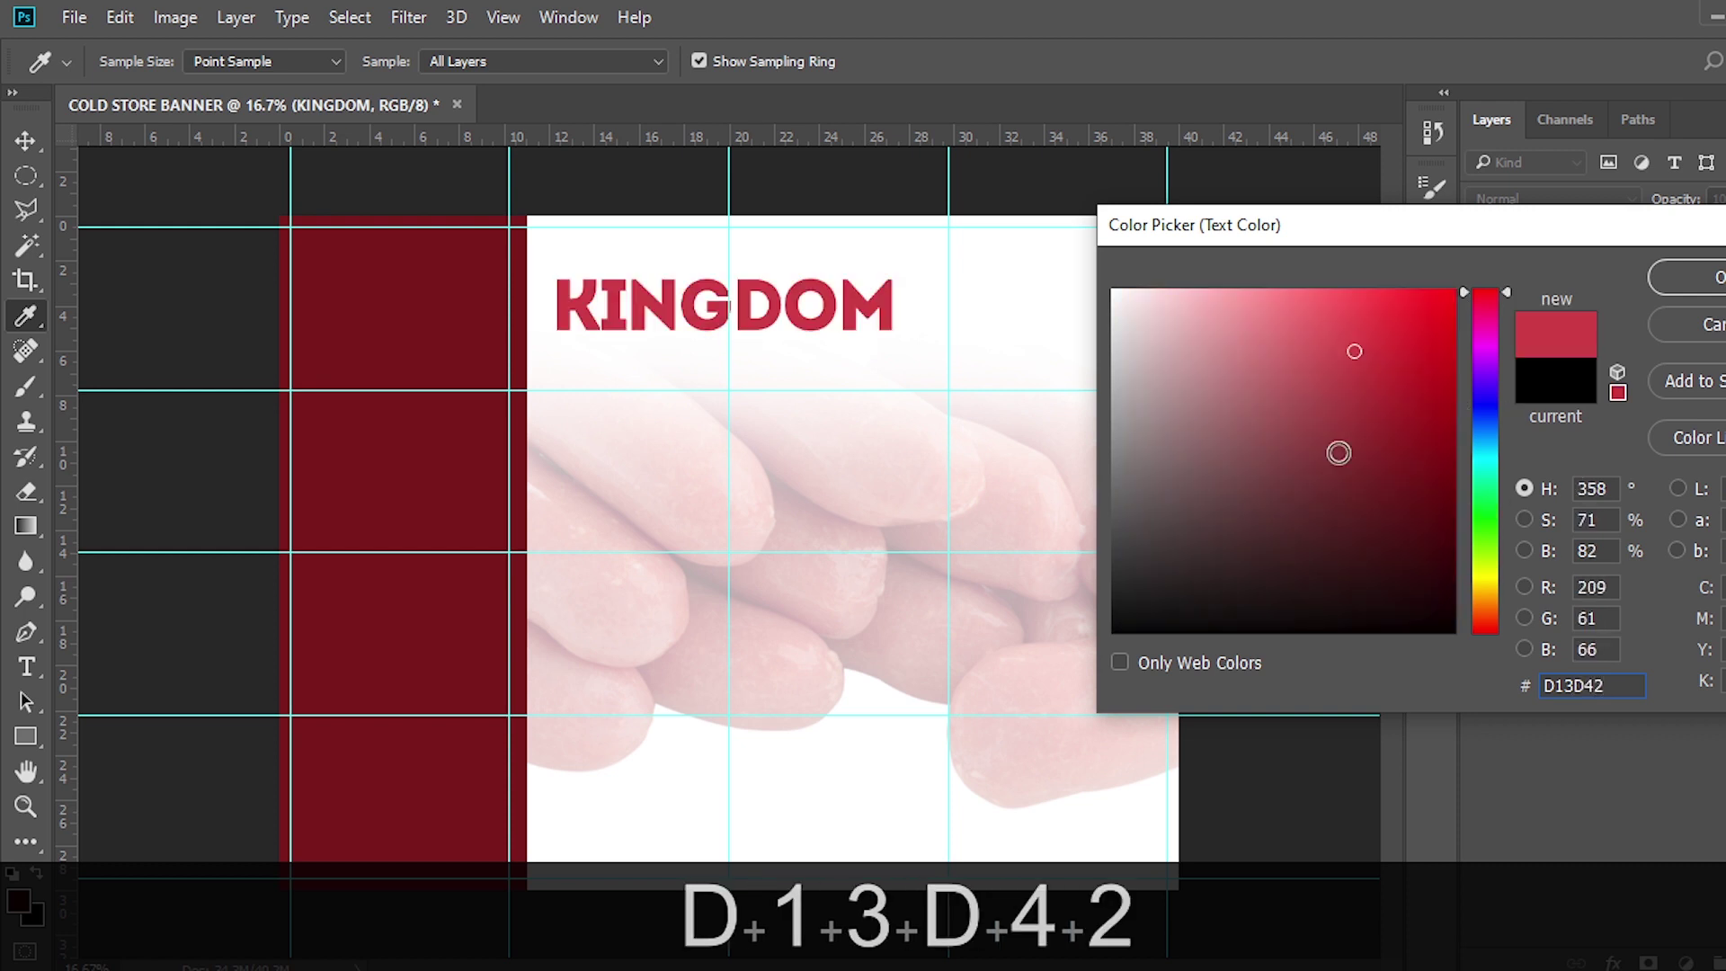
click(1690, 277)
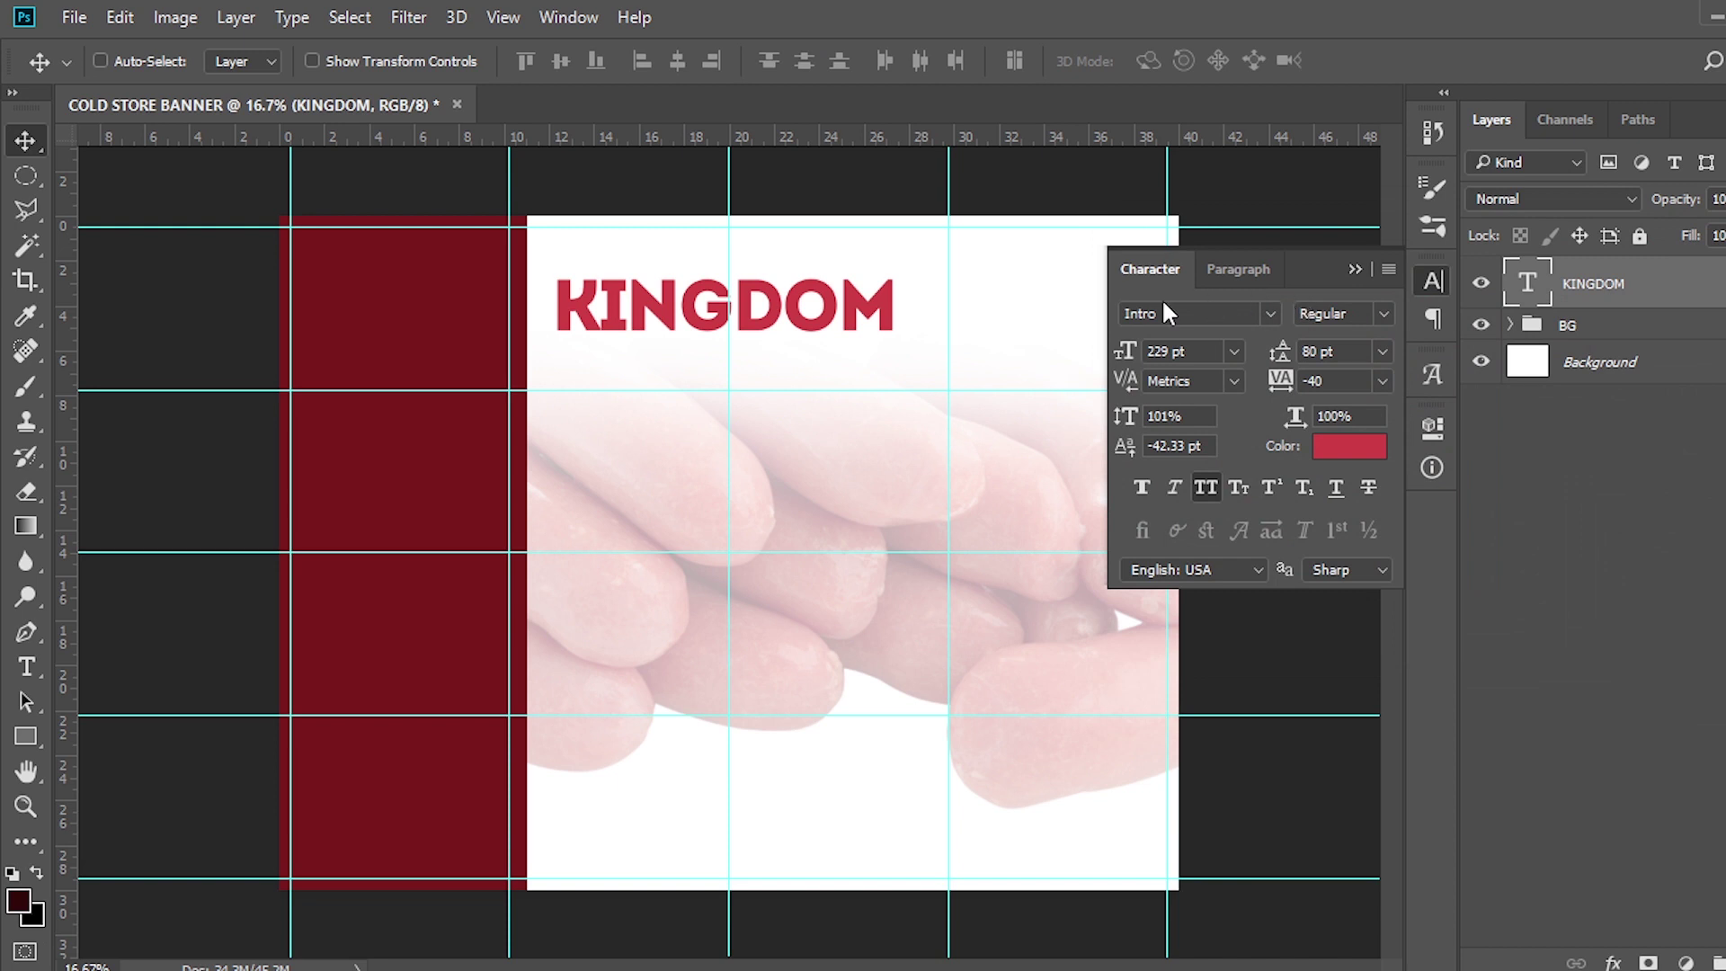
Duplicate KINGDOM with Ctrl+J, slide the copy right, and bring up the 132.txt notes
drag(722, 313, 744, 315)
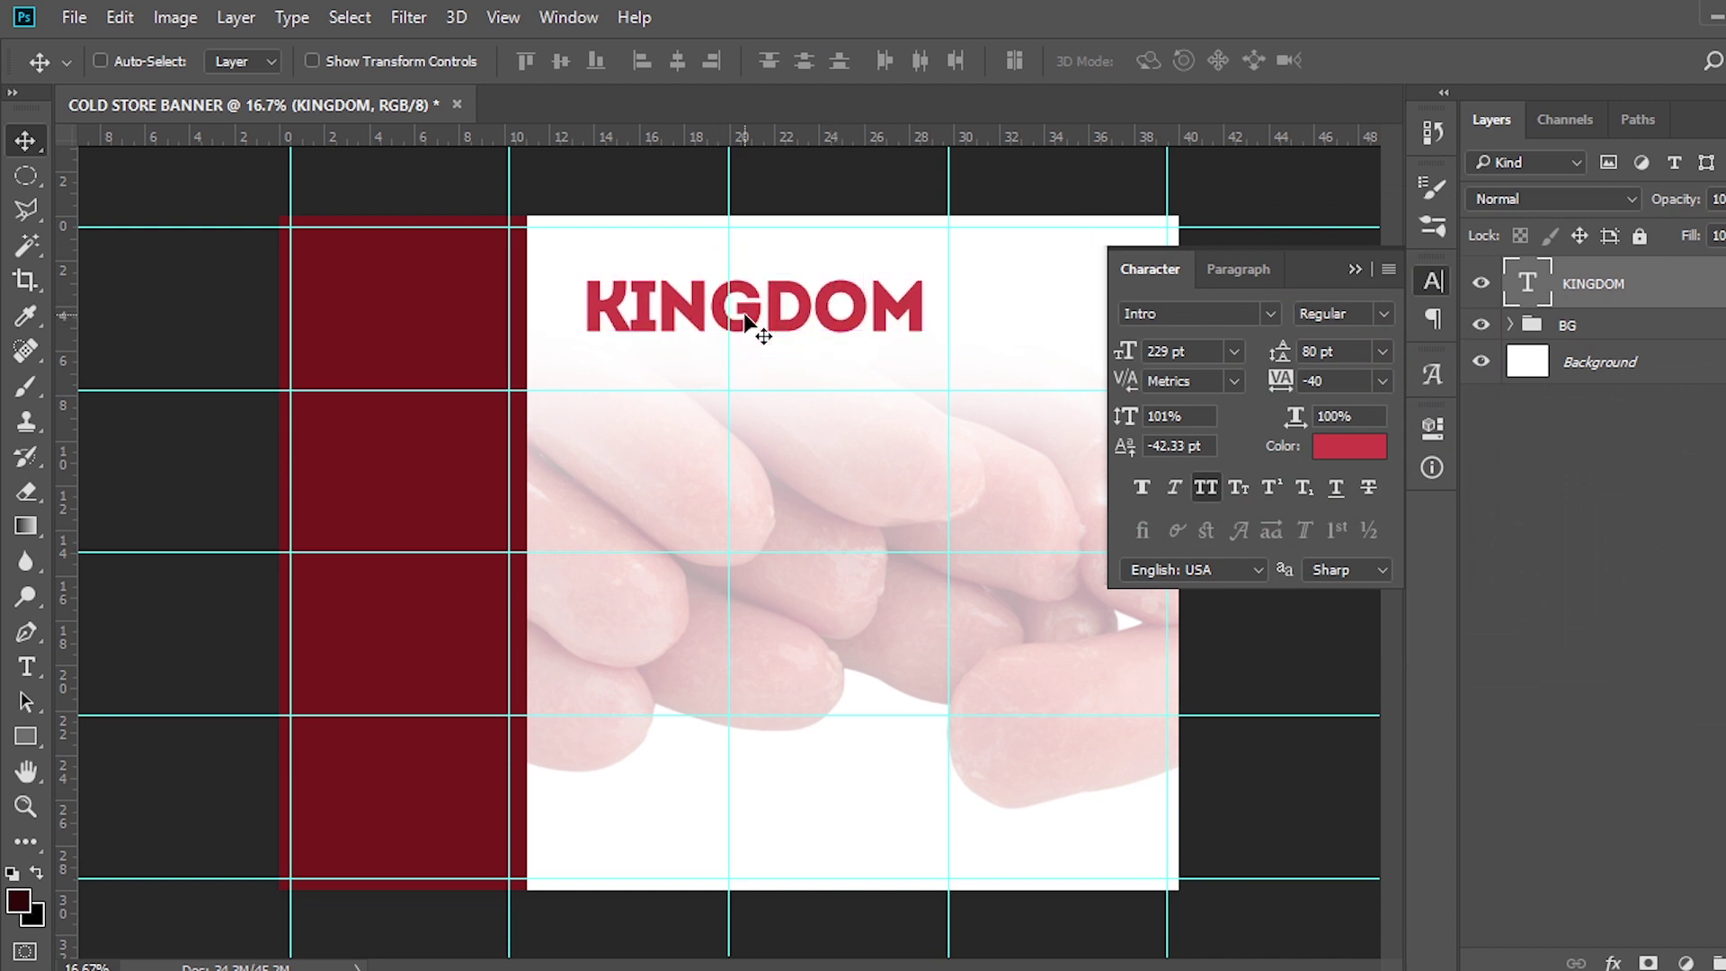
key(ctrl+j)
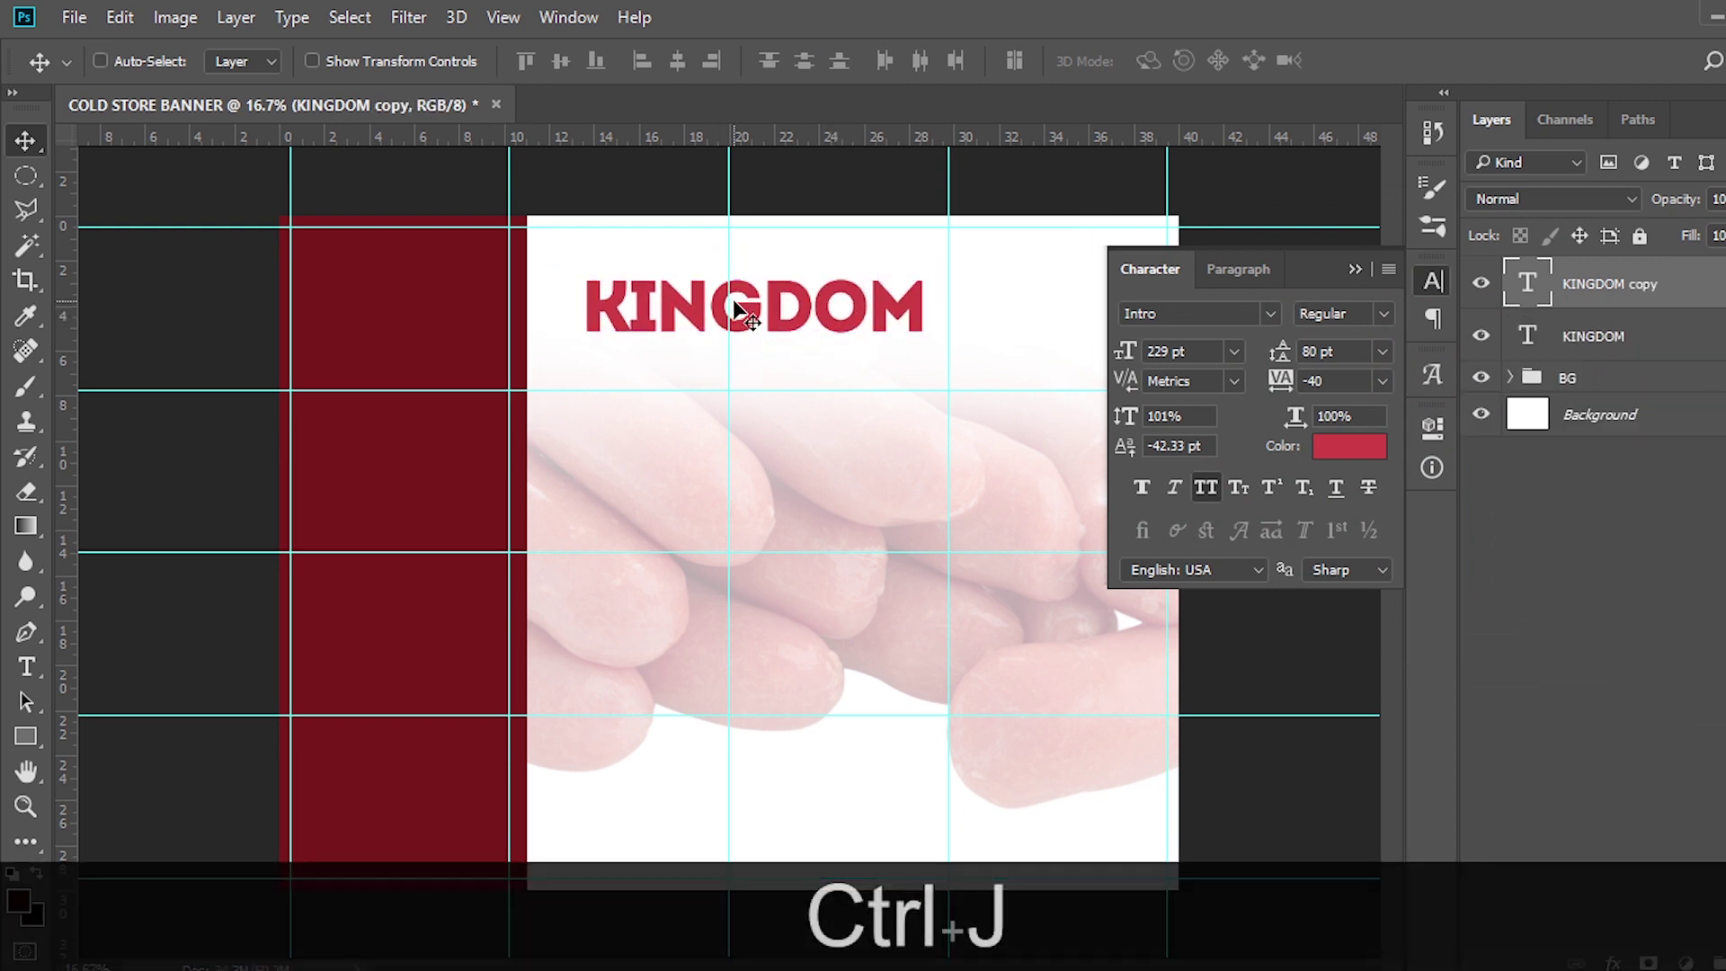
drag(735, 306, 1086, 375)
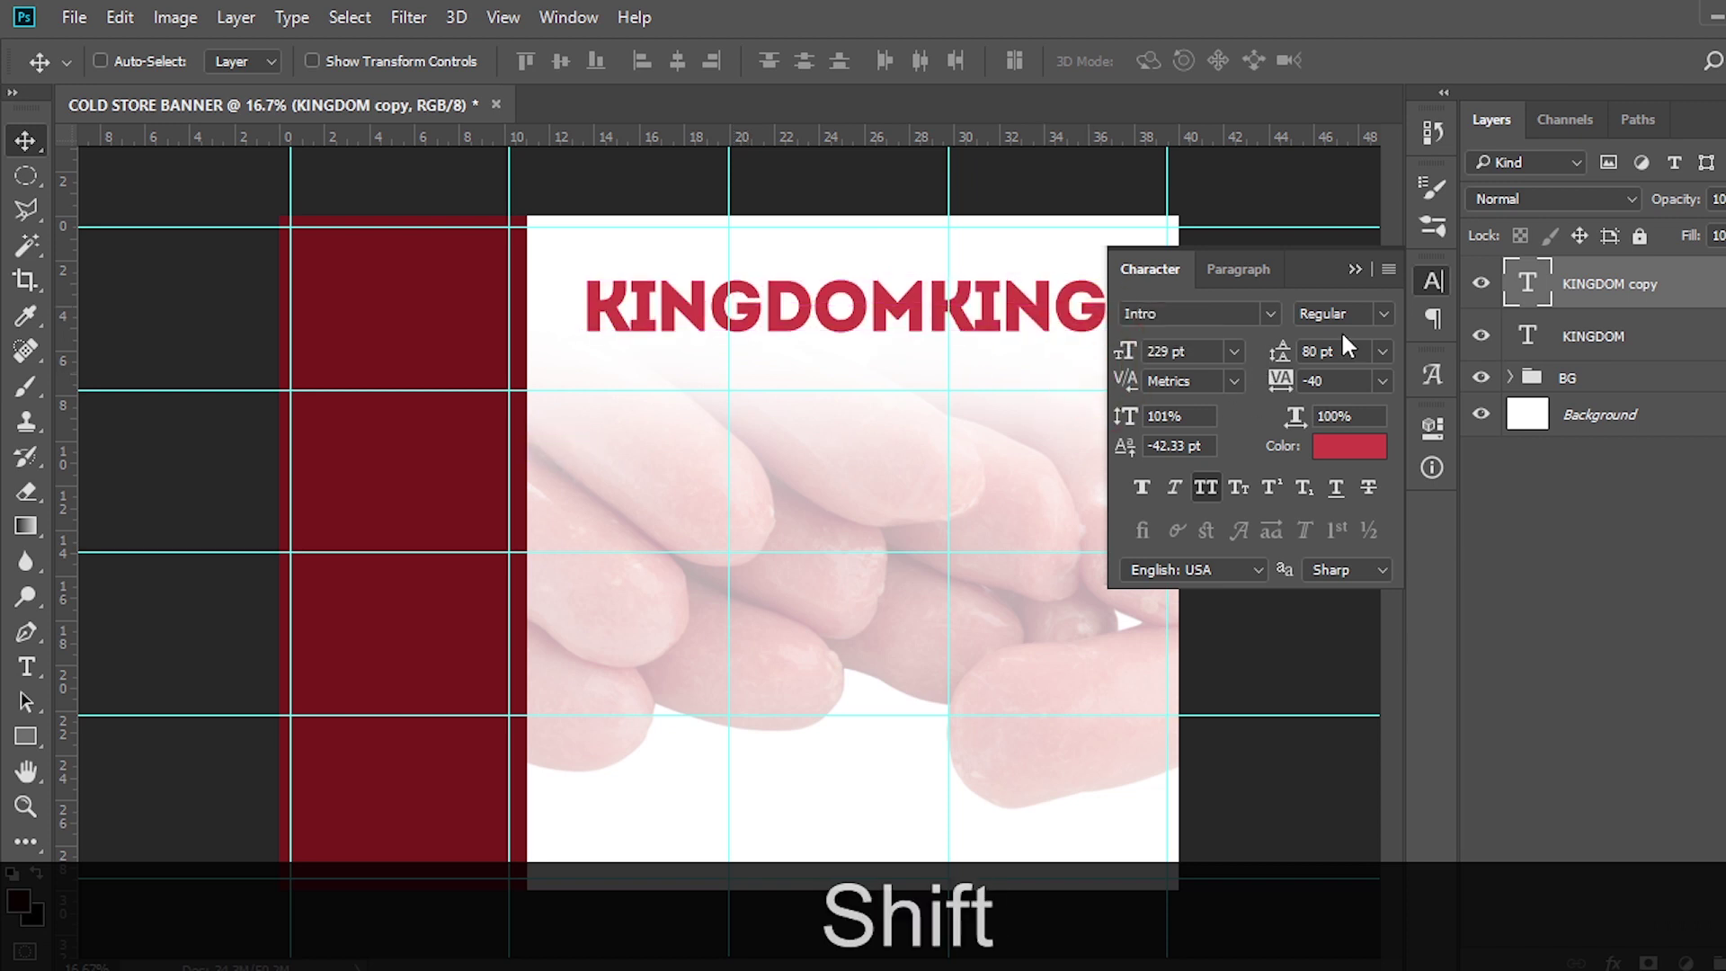
click(1351, 270)
key(alt+Tab)
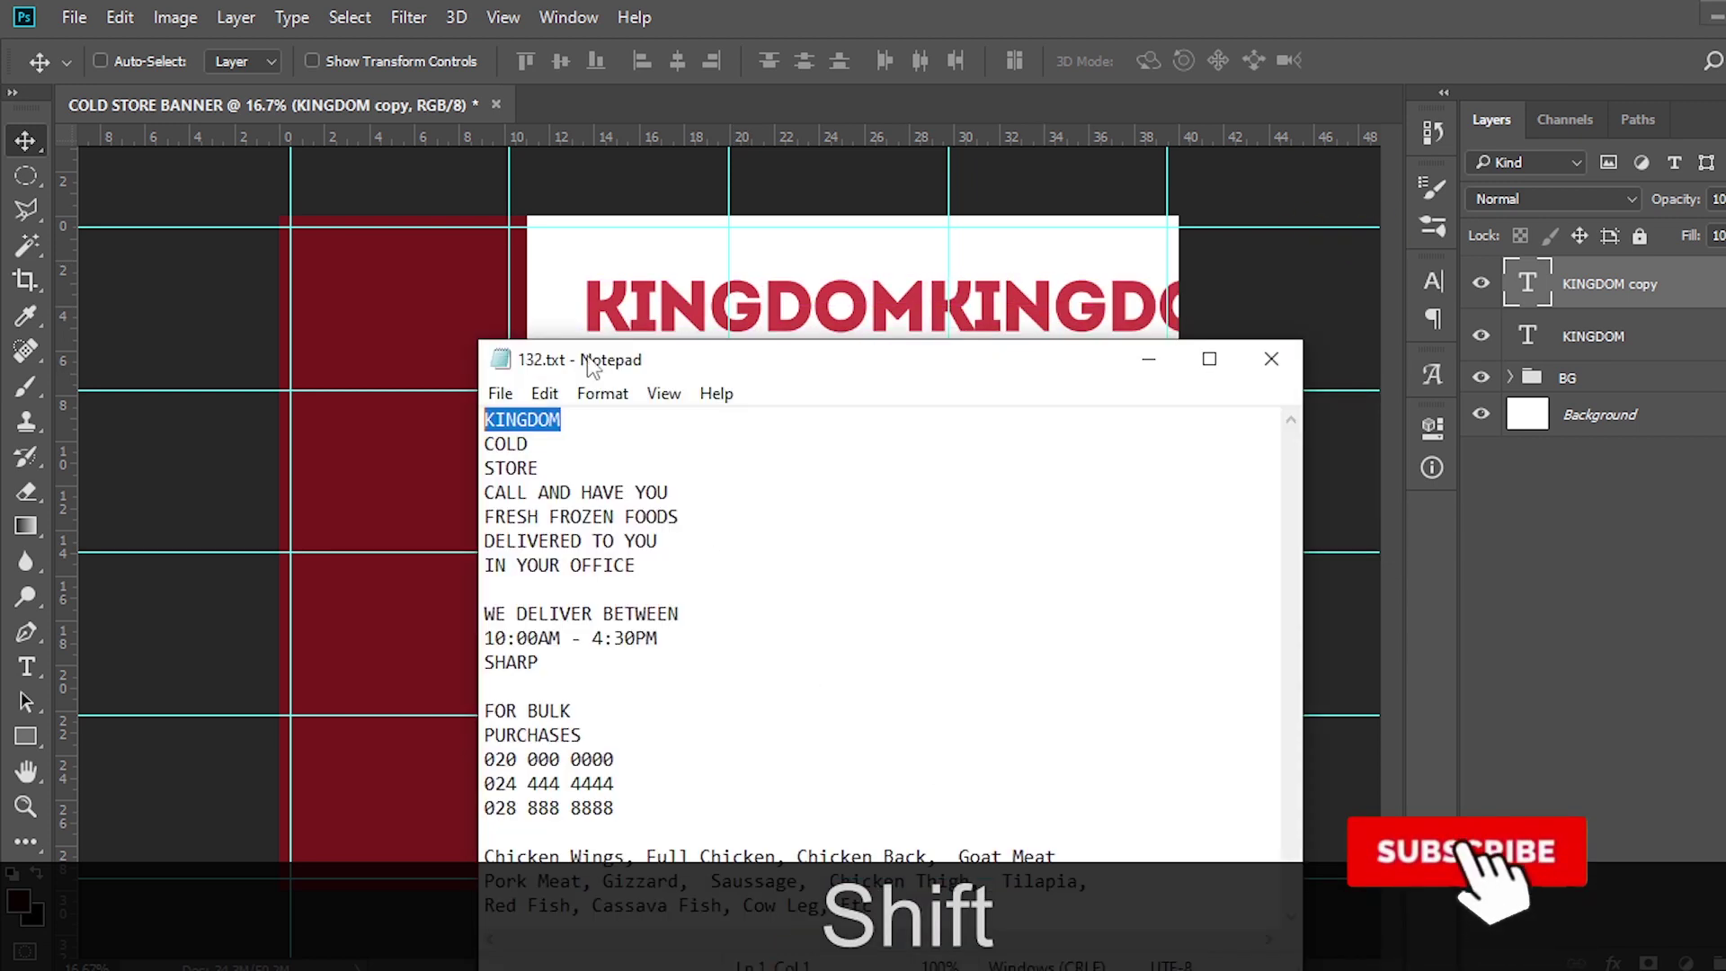
Replace the KINGDOM copy's text with the word COLD from the notes
drag(544, 443, 435, 441)
key(ctrl+c)
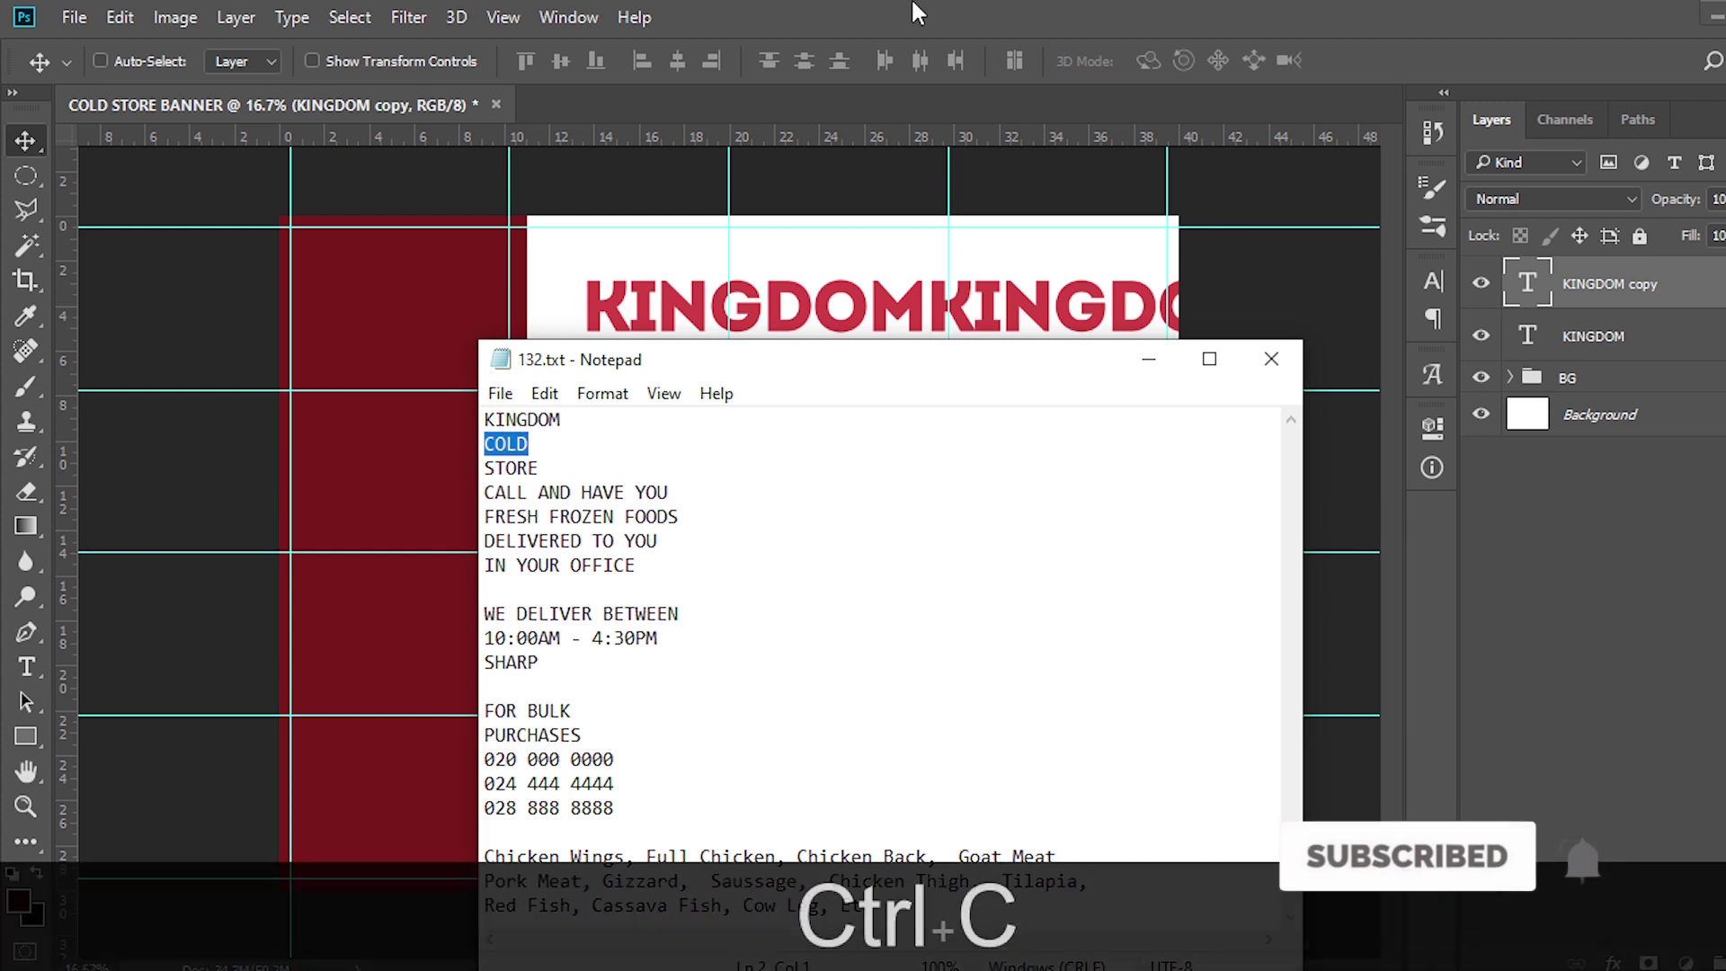
click(922, 5)
double_click(1524, 286)
key(ctrl+v)
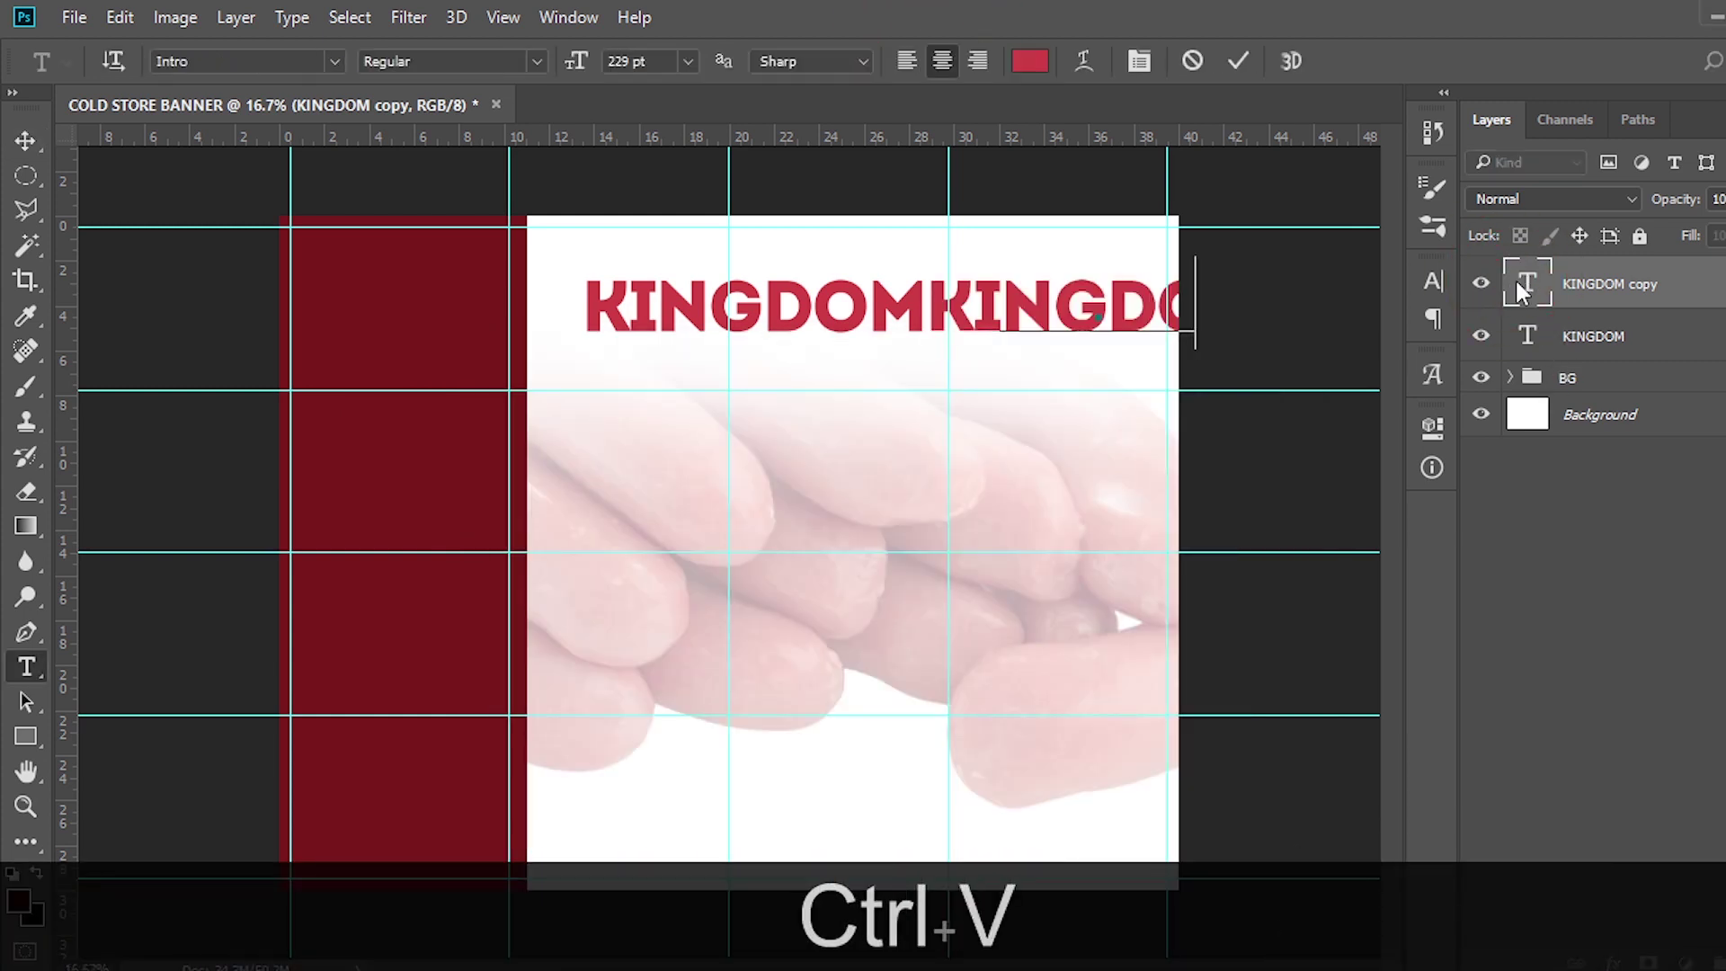
key(ctrl+Return)
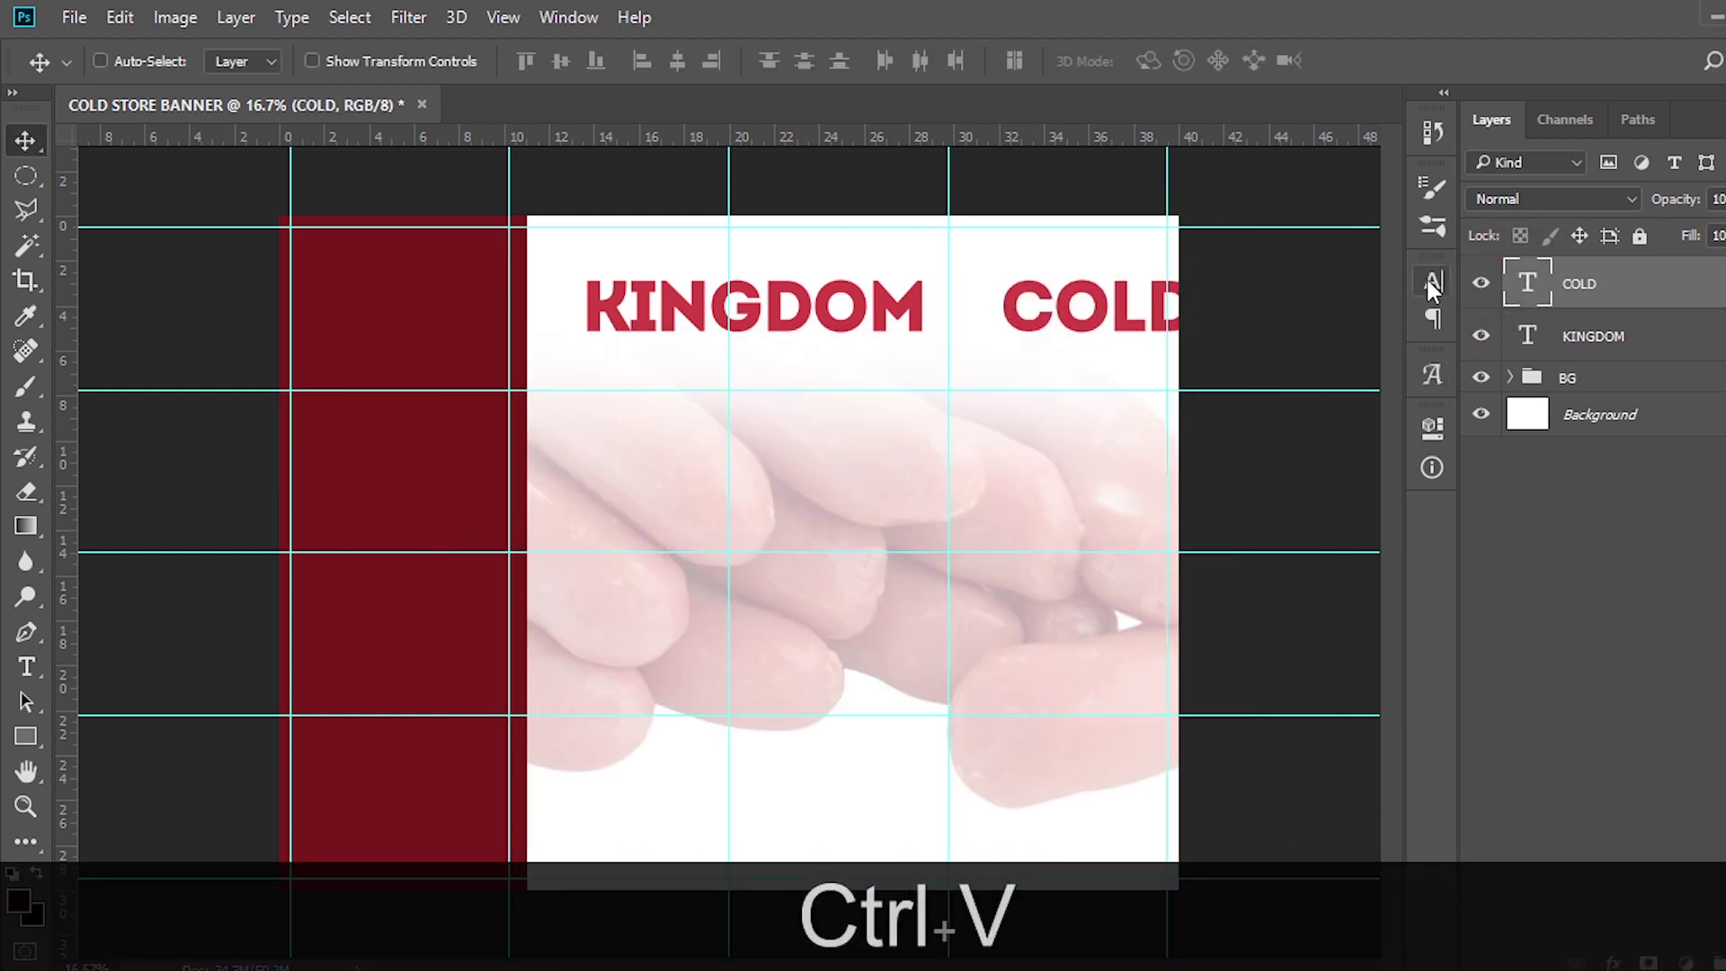
Set COLD to 148 pt in all capitals
click(1429, 282)
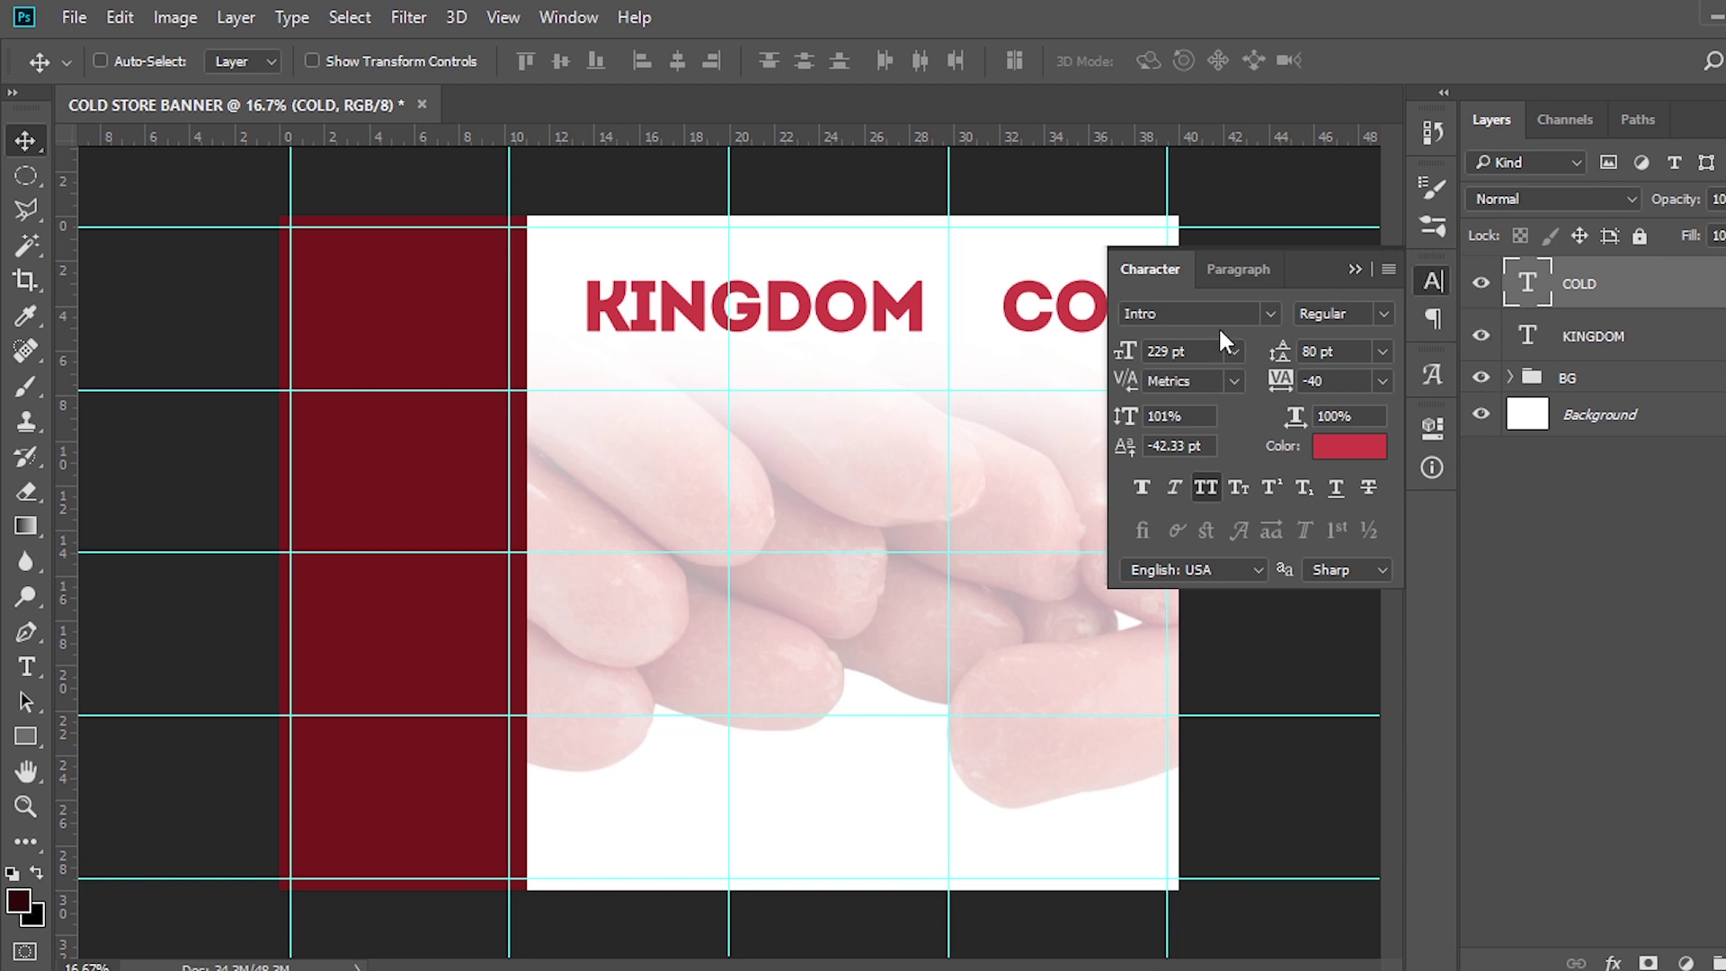
click(1113, 352)
text(148)
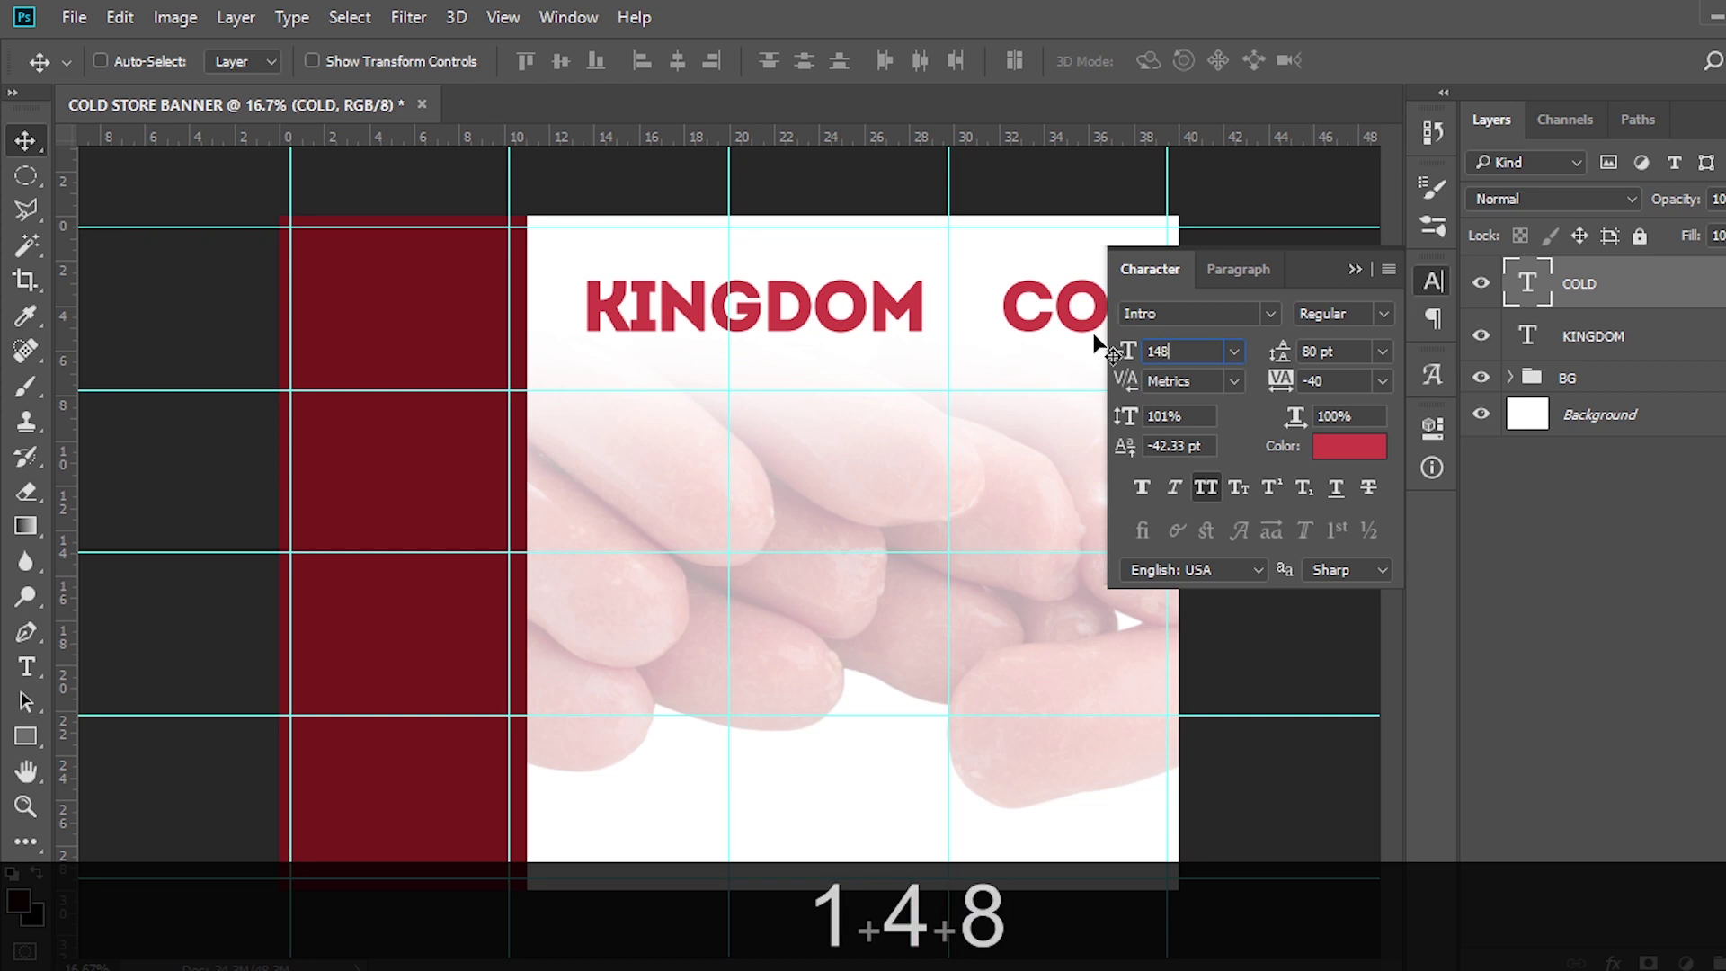
key(Return)
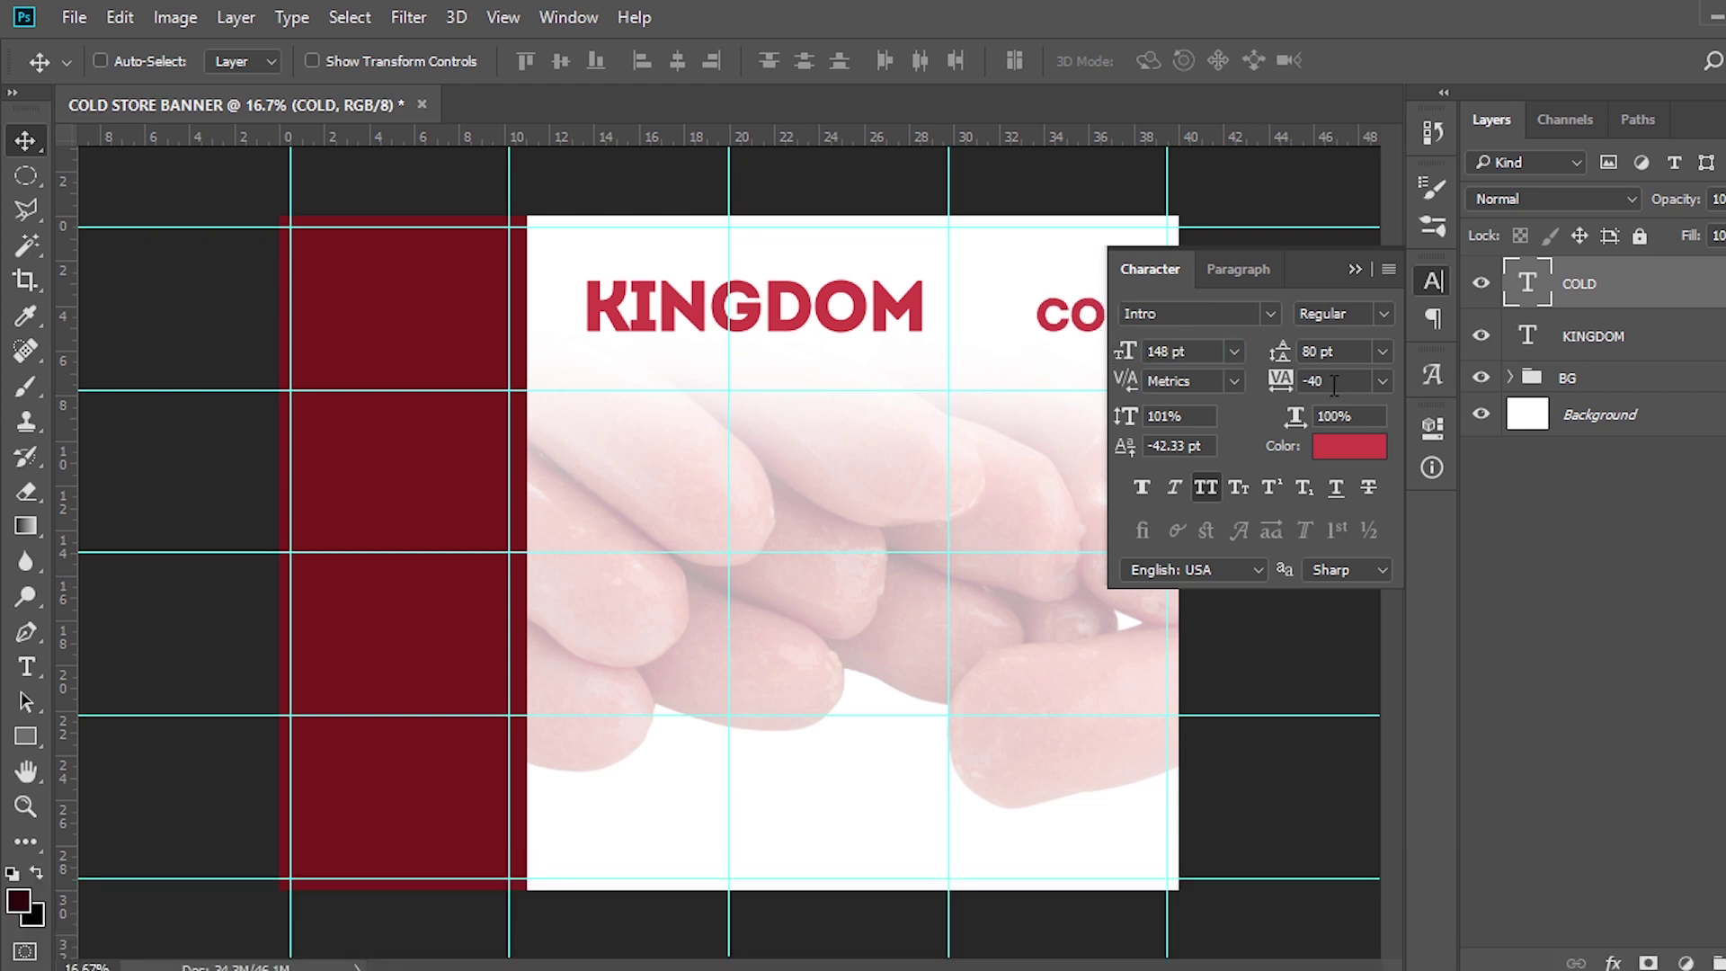
click(1206, 488)
Give the COLD text the orange hex colour FDA213 via the Character panel swatch
click(1342, 449)
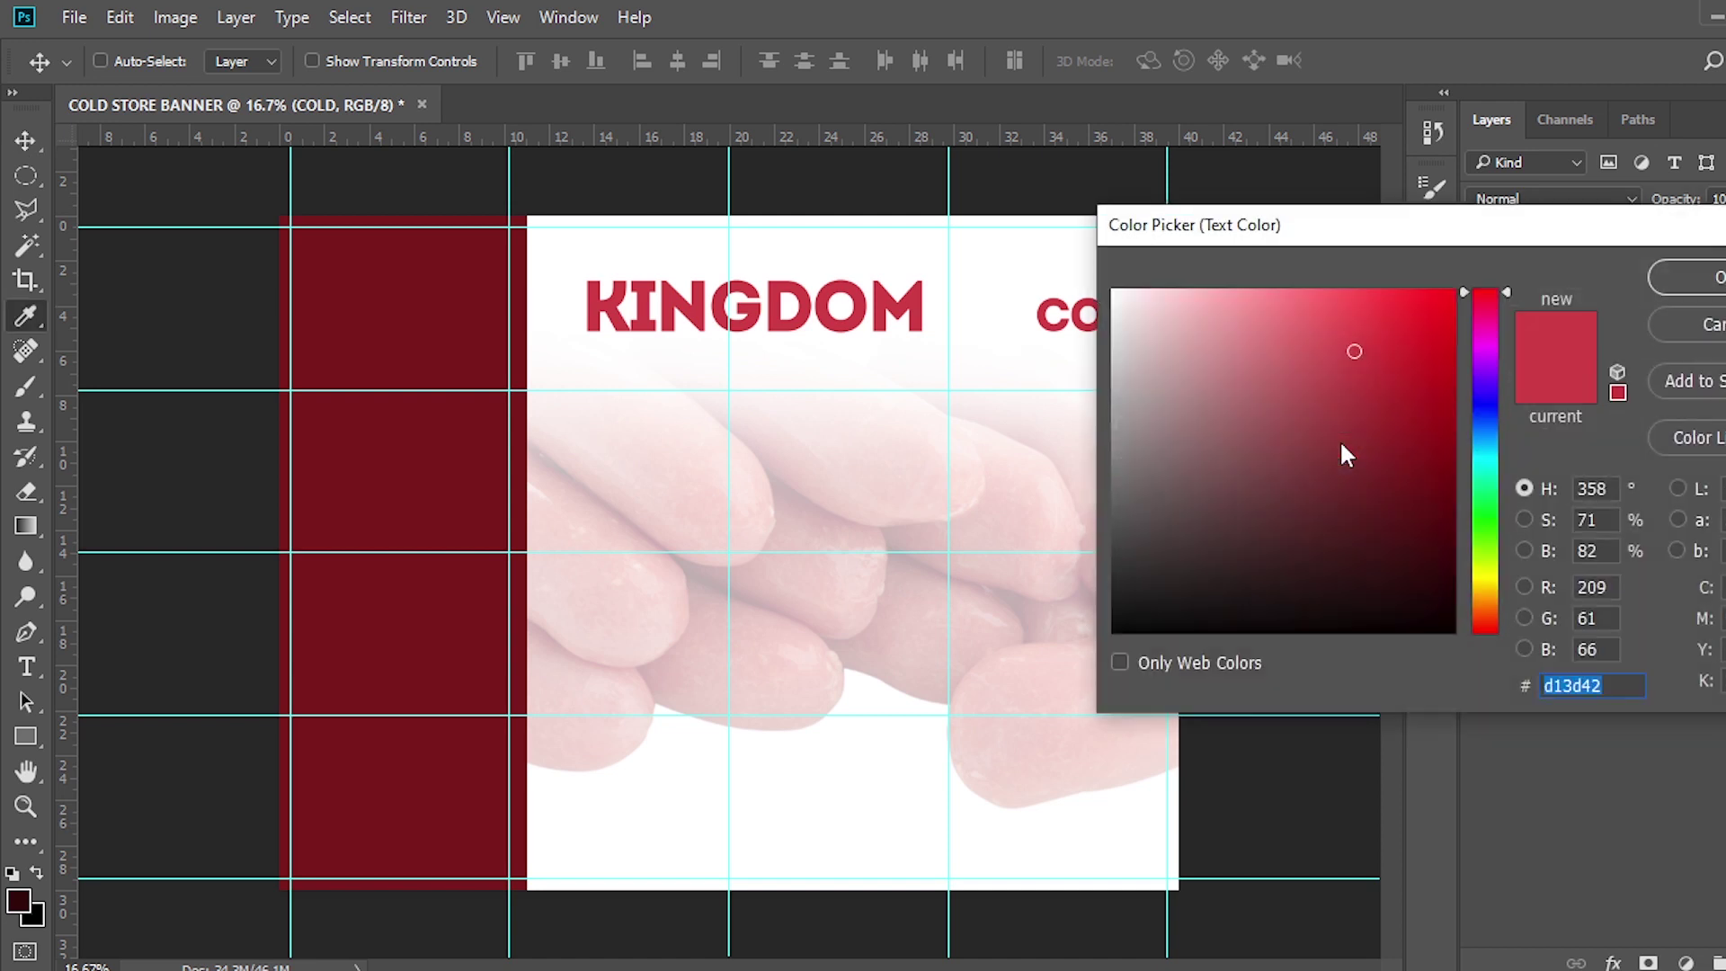
text(FD)
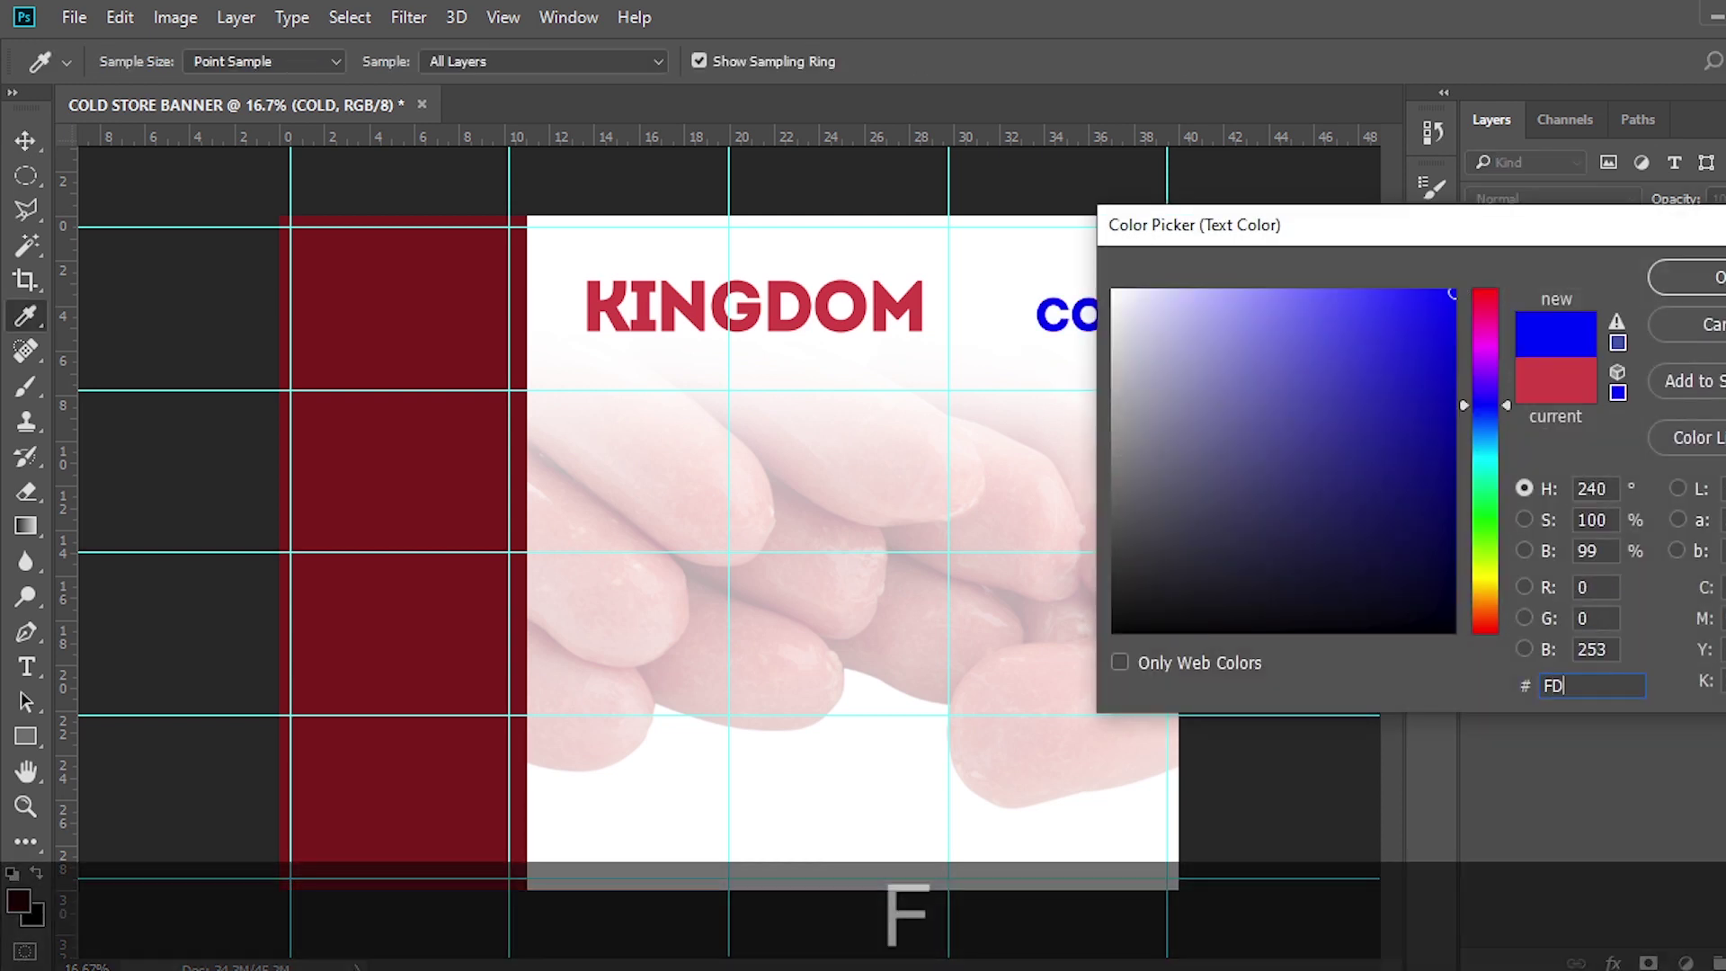
text(A213)
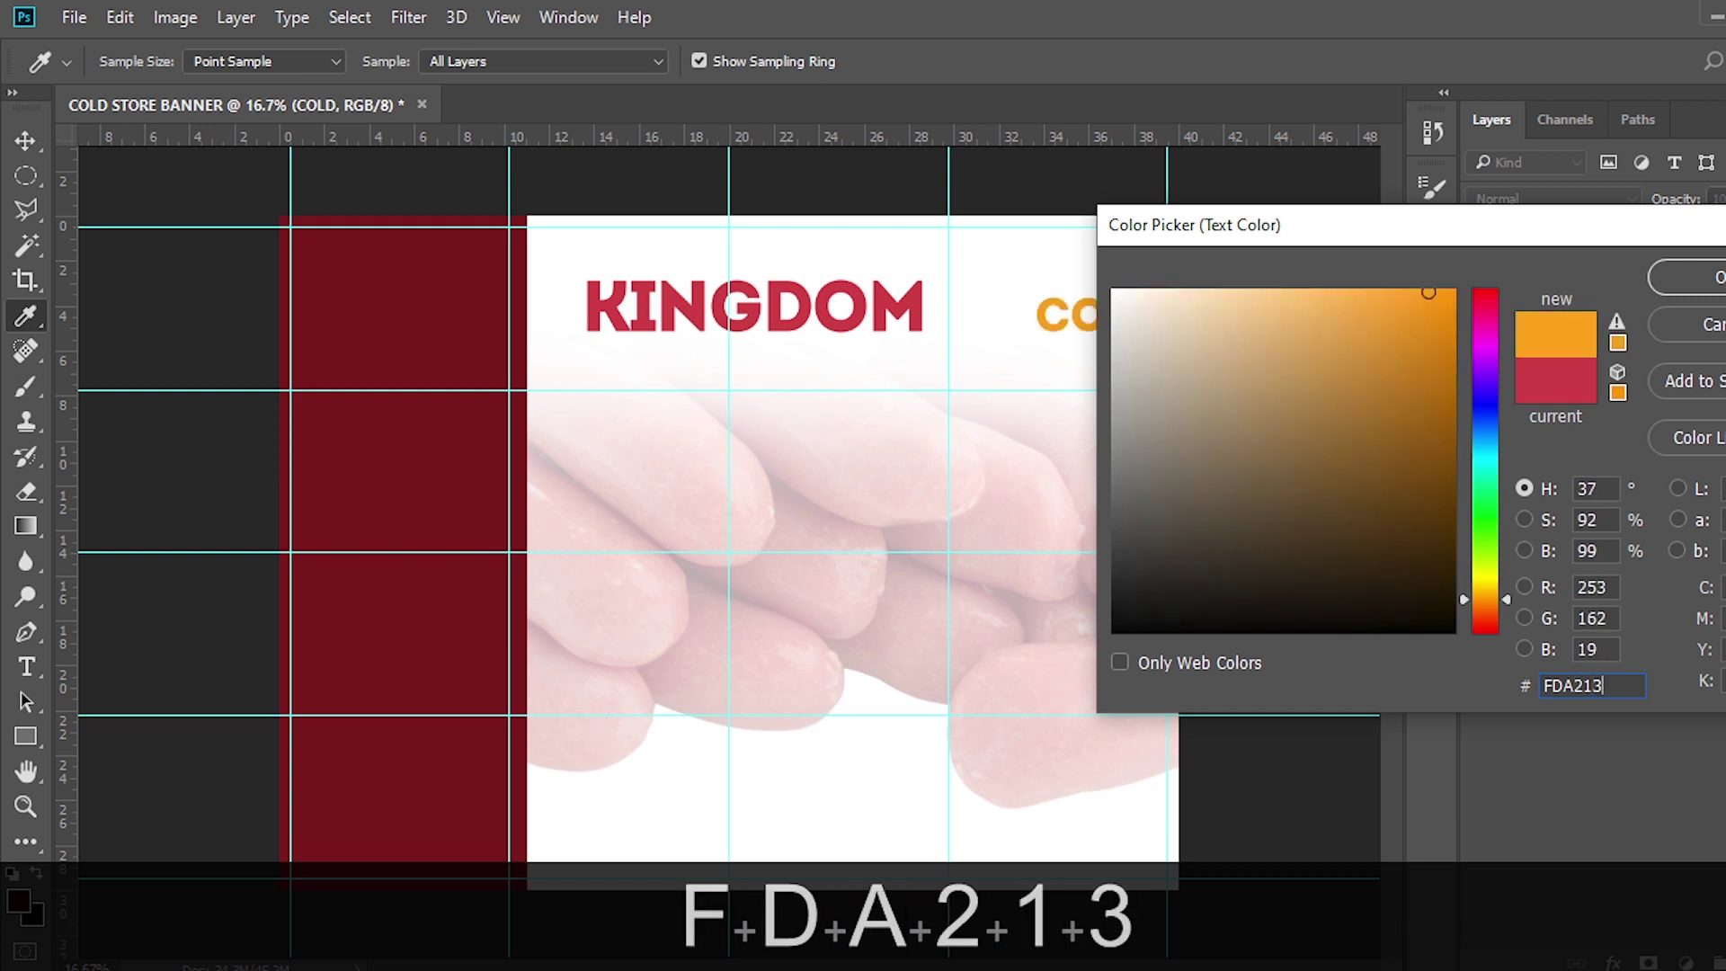
click(1694, 277)
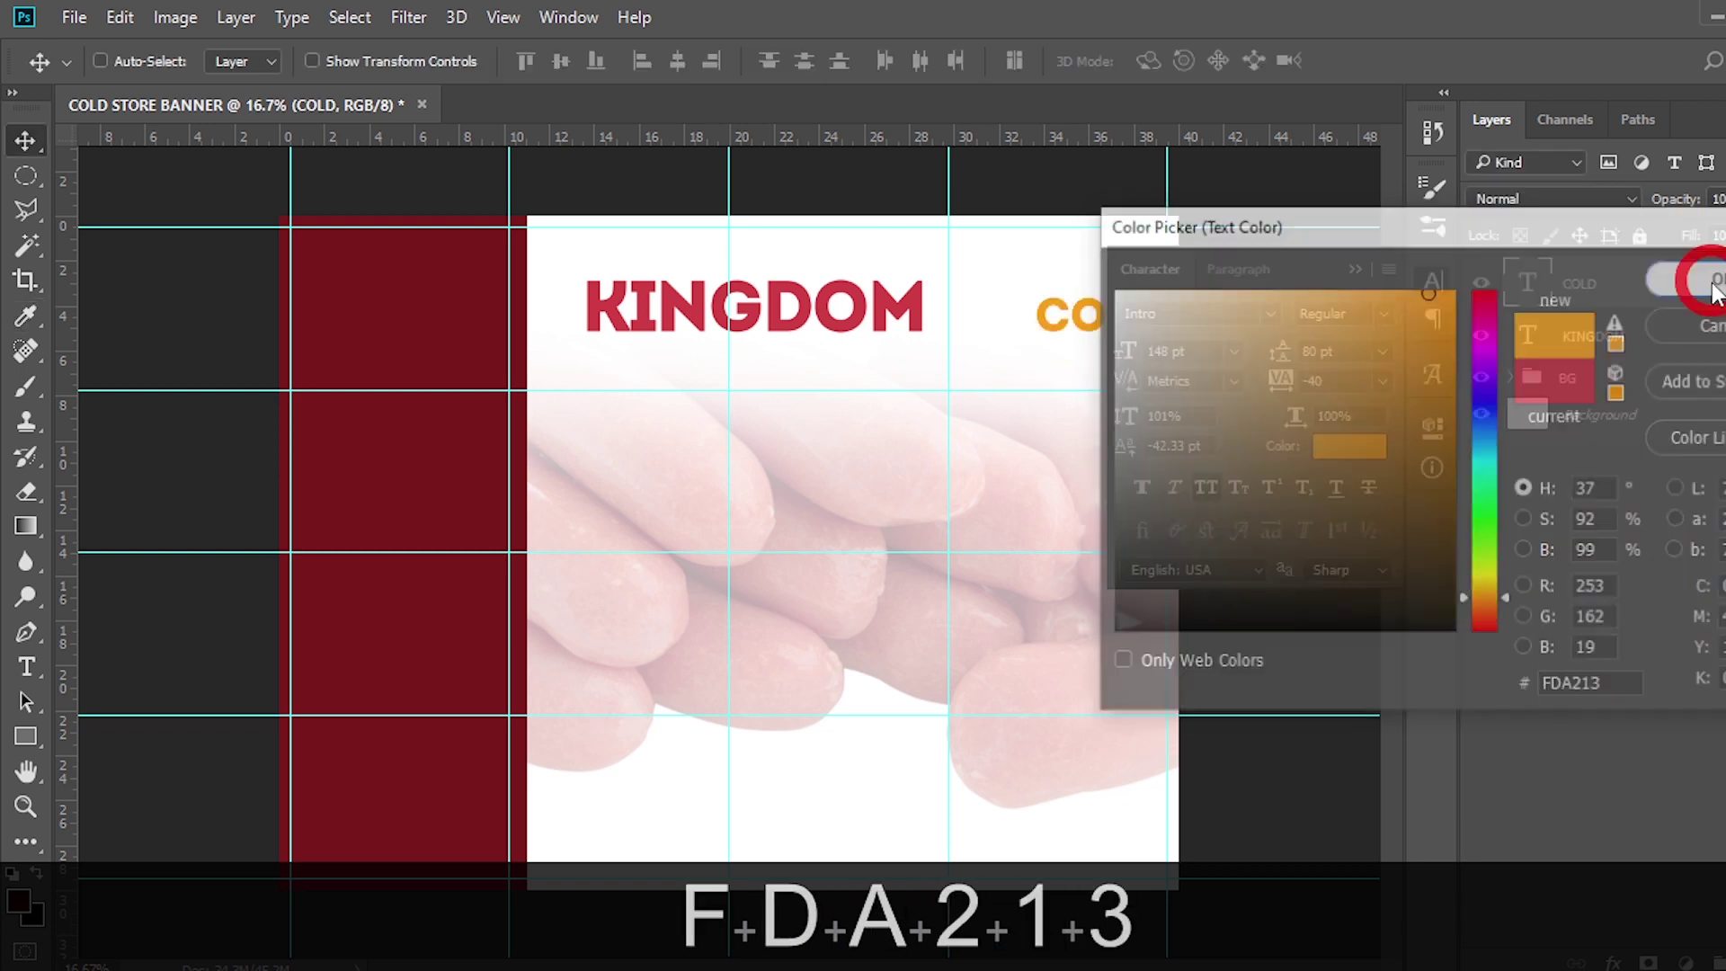
key(v)
click(1354, 270)
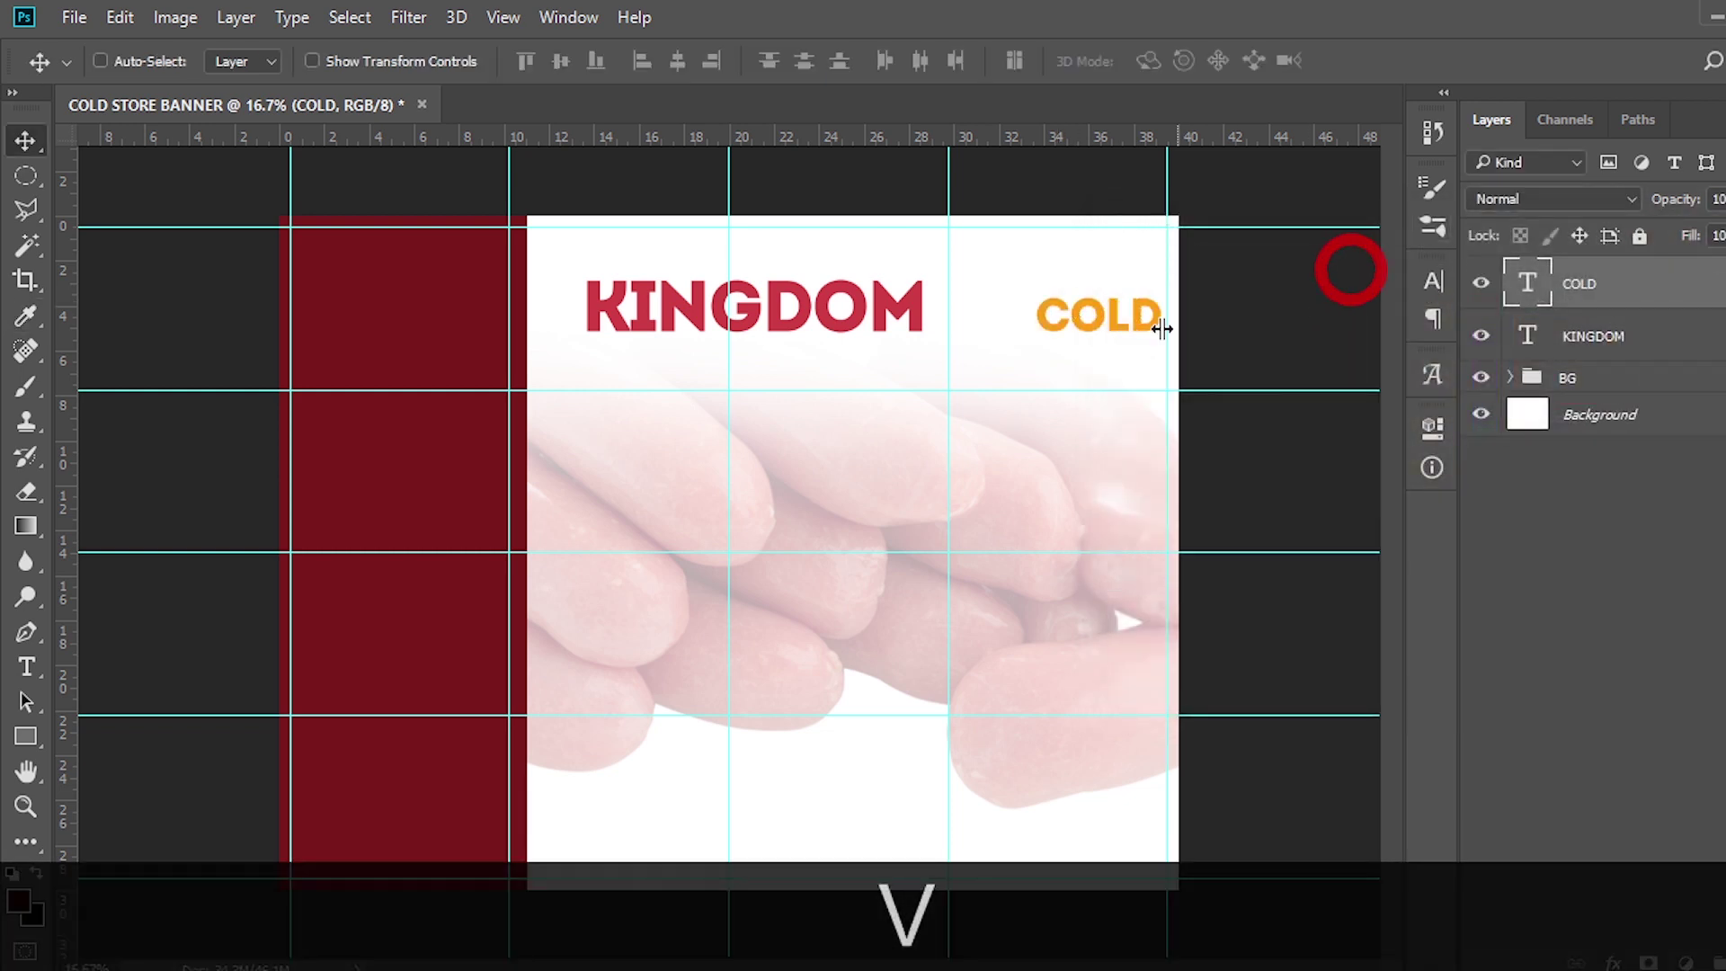
Move COLD beside KINGDOM, then duplicate it and shift the copy down beneath it
drag(1110, 335, 1007, 310)
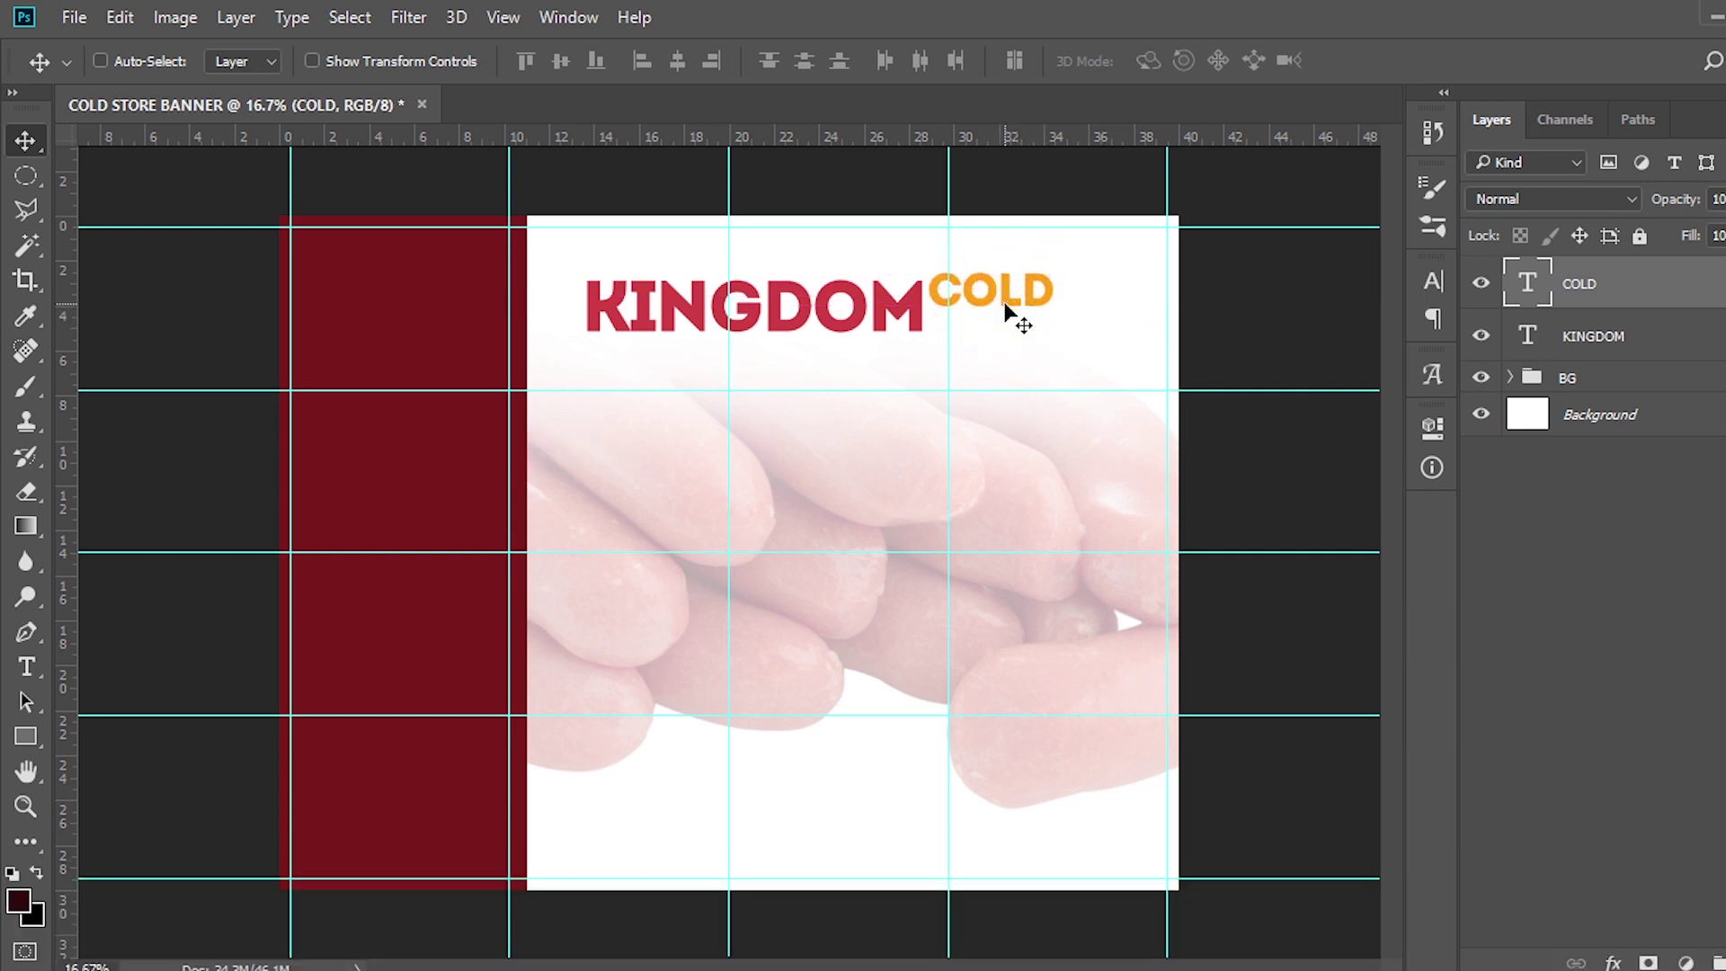
key(ctrl+j)
key(v)
key(shift)
key(shift+Down)
key(shift+Down)
key(shift+Down)
key(shift+Down)
key(shift+Down)
key(shift+Down)
key(shift+Down)
key(shift+Down)
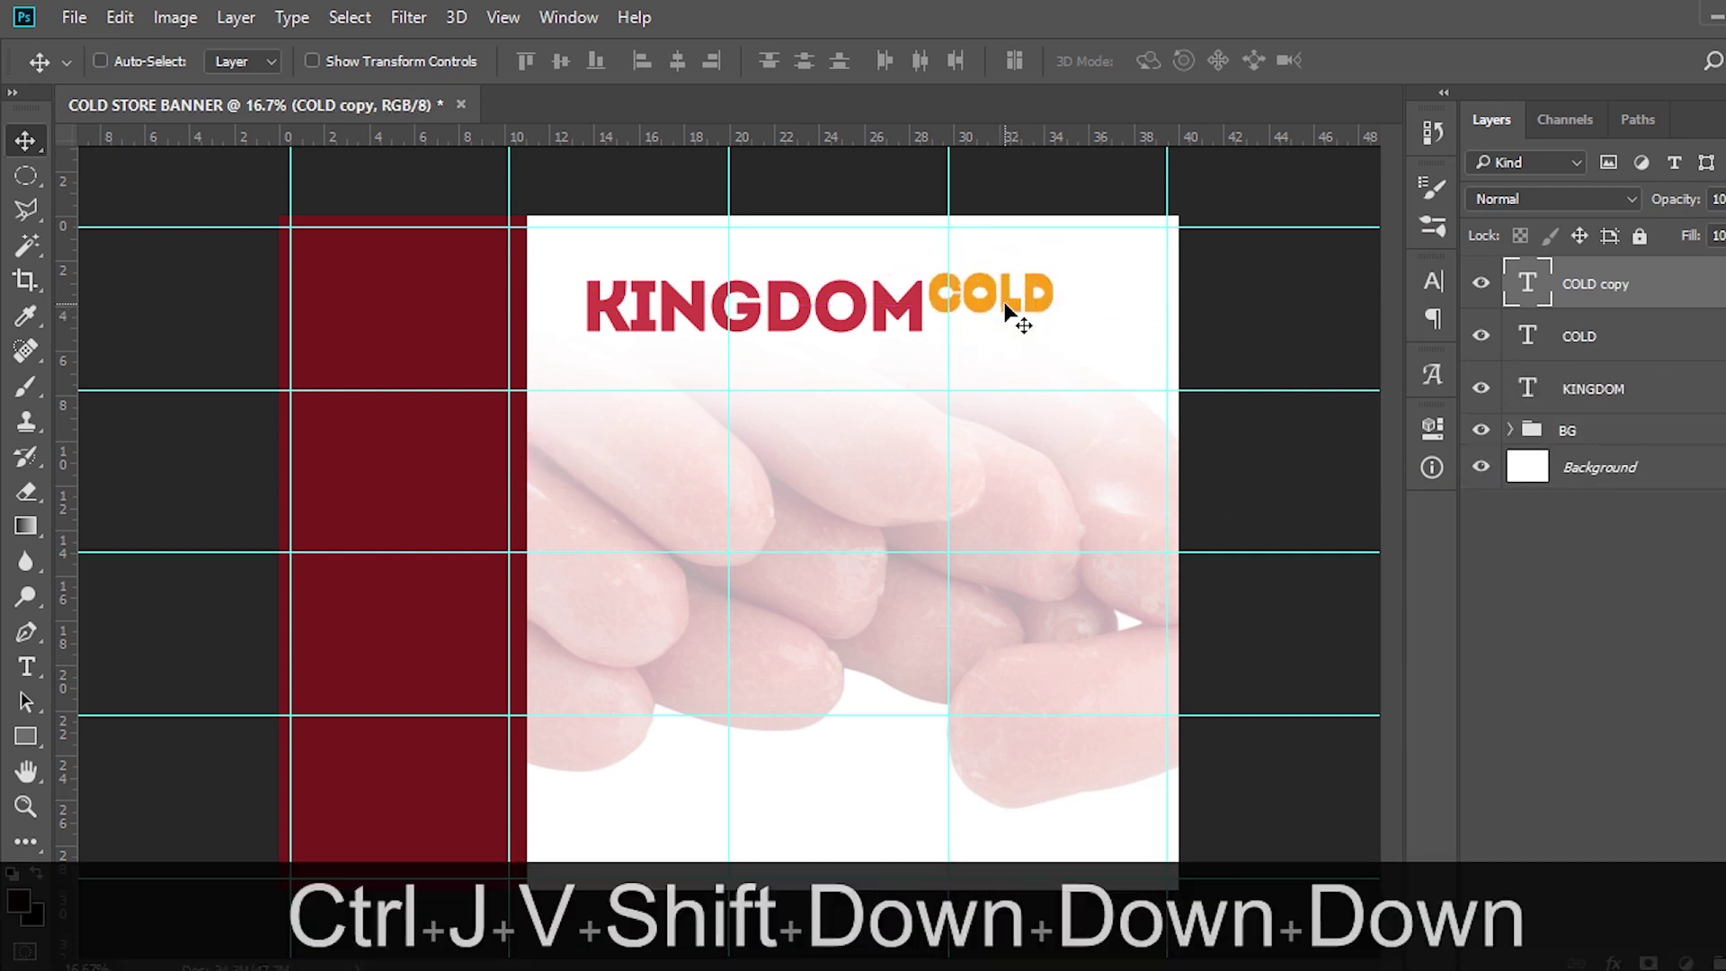
key(shift+Down)
key(shift+Down)
key(shift+Down)
key(shift+Down)
key(shift+Down)
key(shift+Down)
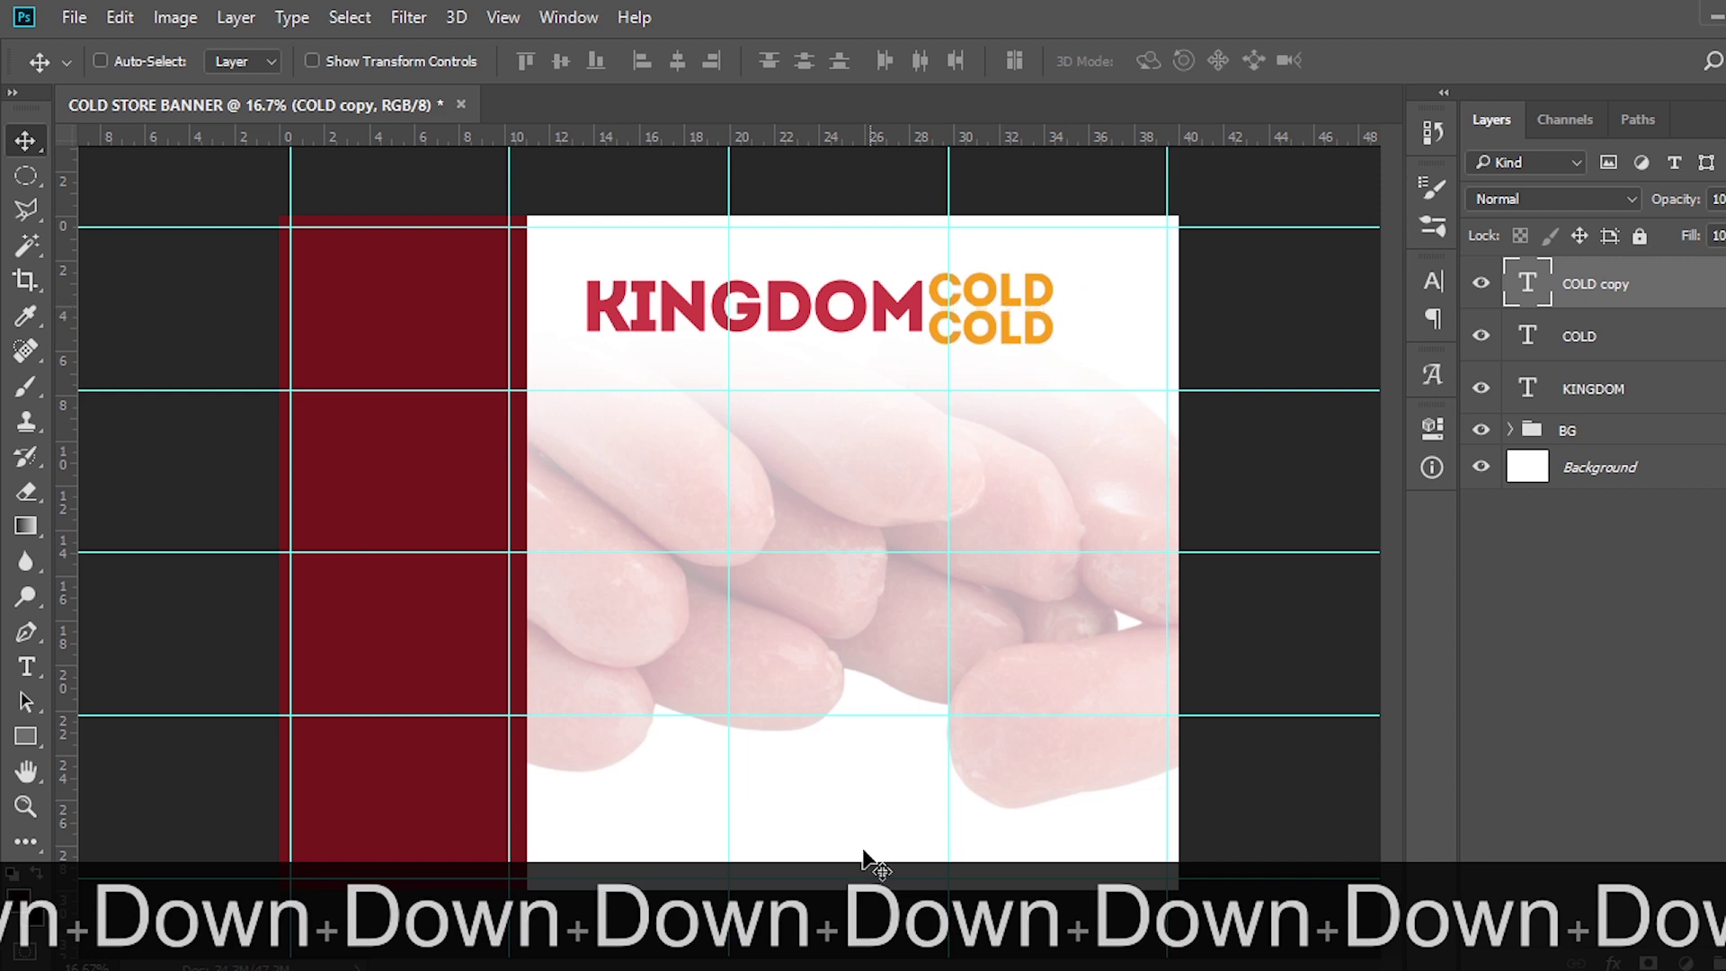
Replace the copy's text with STORE from the notes file and nudge it into place
key(alt+Tab)
drag(564, 462, 456, 467)
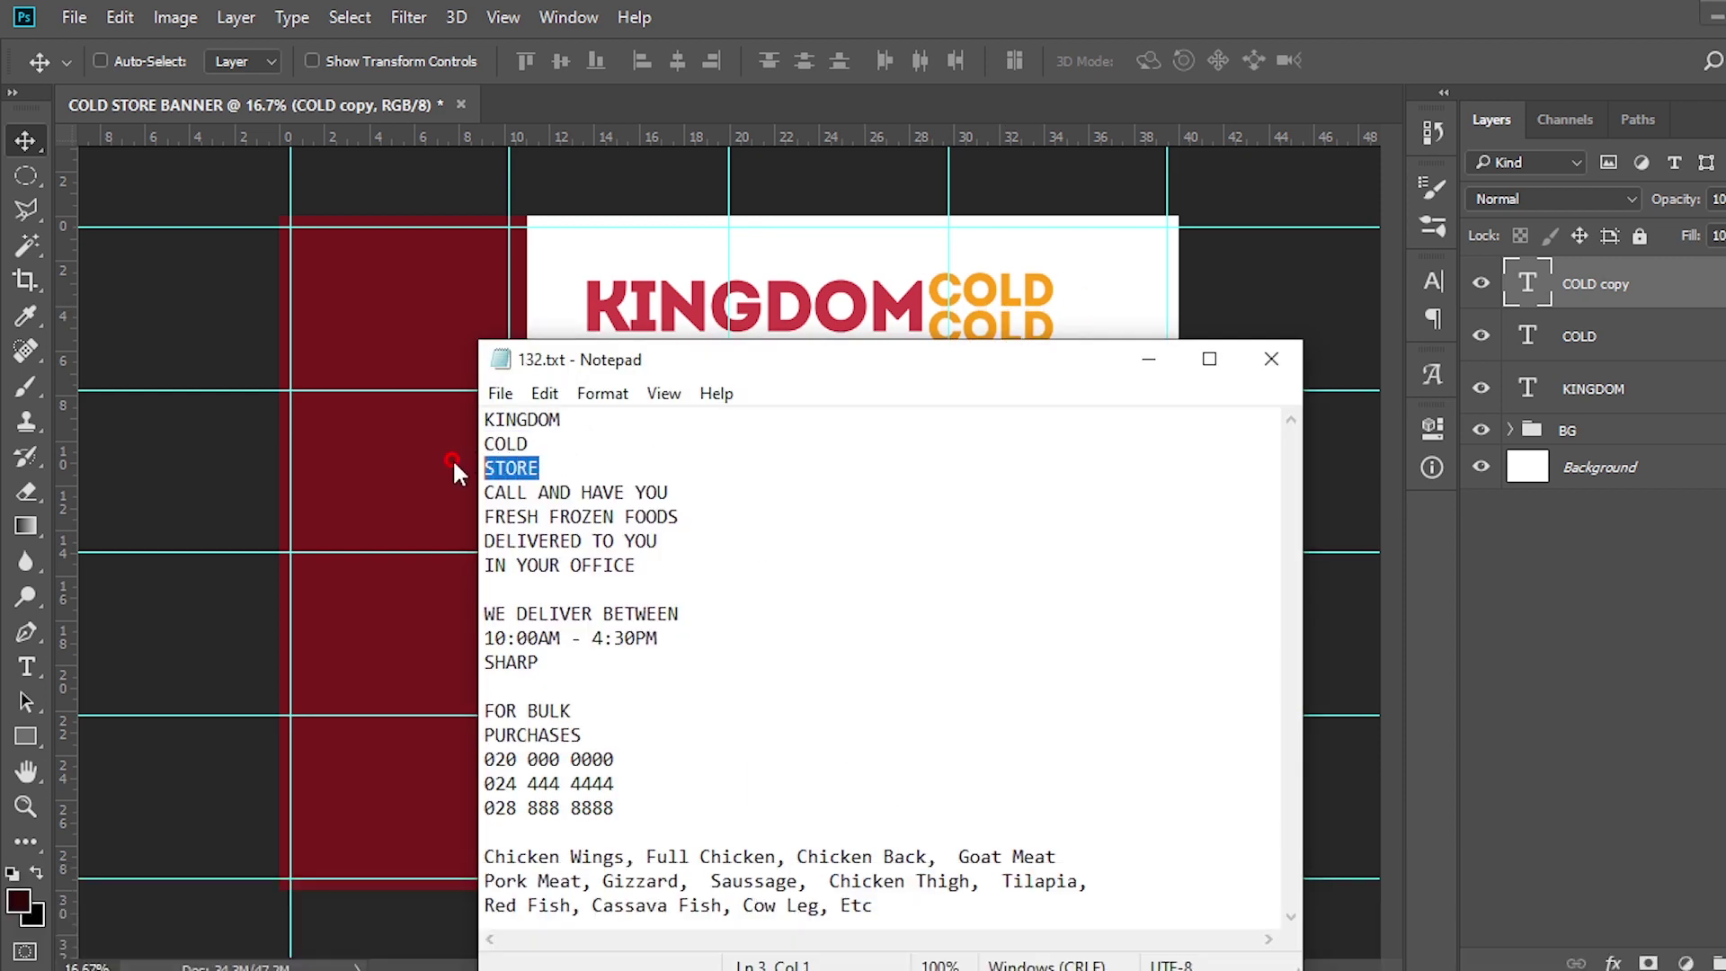
key(ctrl+c)
click(753, 208)
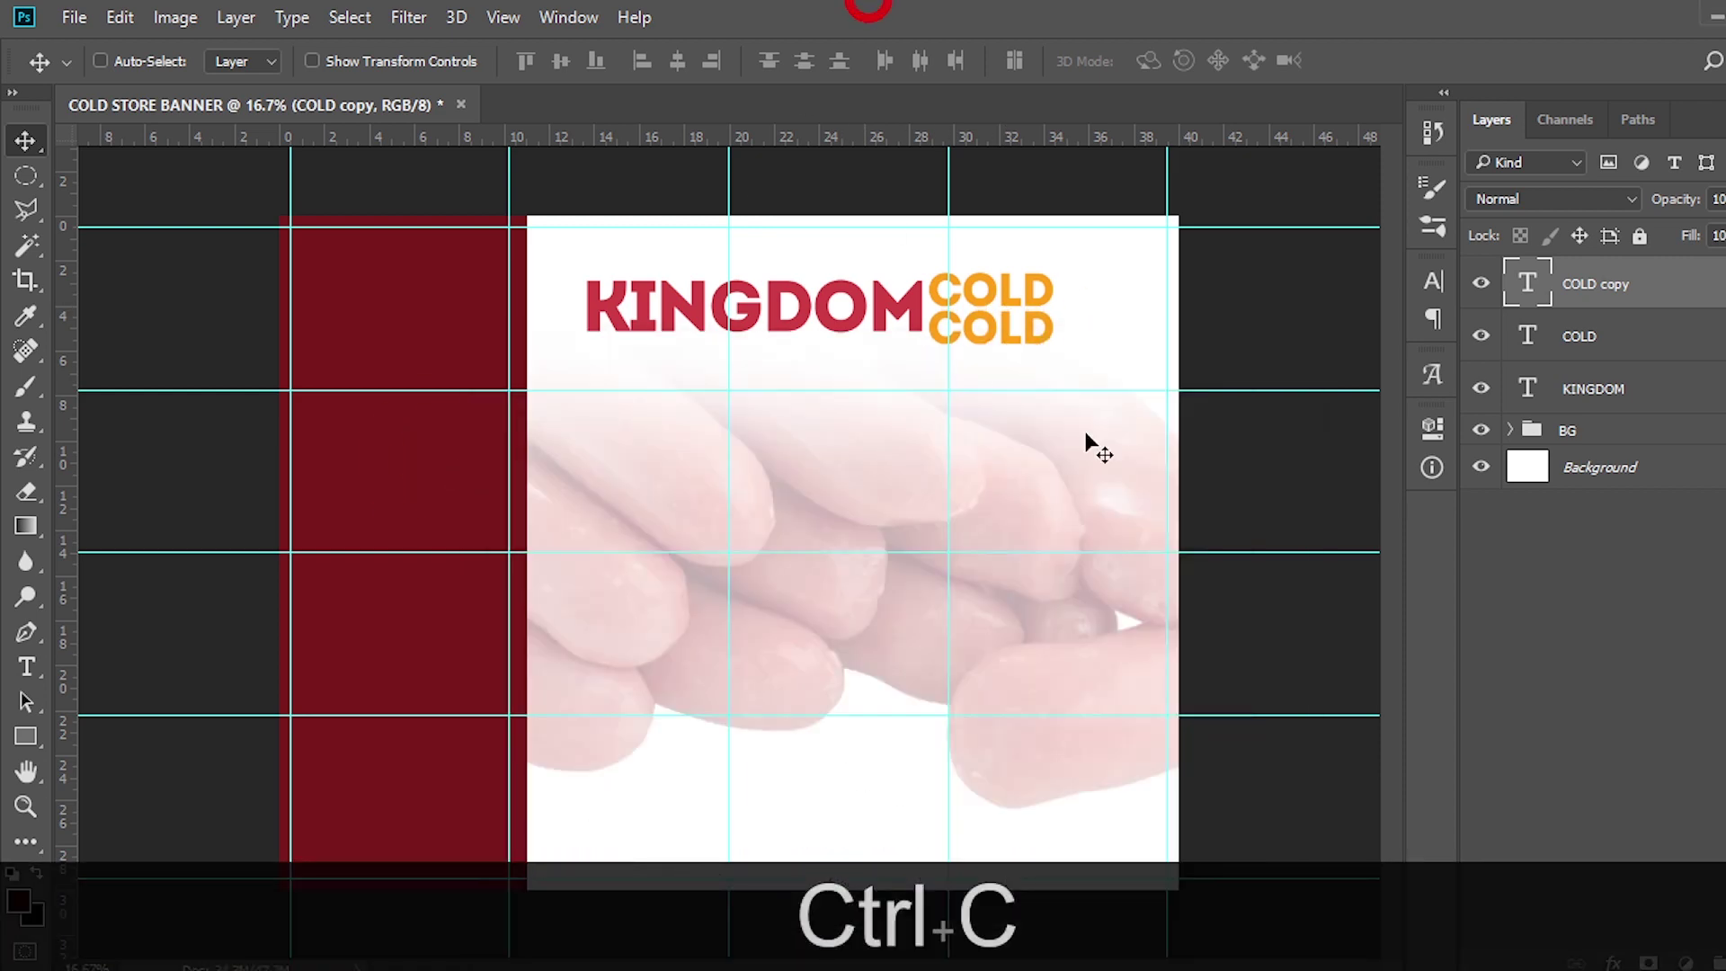
double_click(1526, 284)
key(ctrl+v)
key(v)
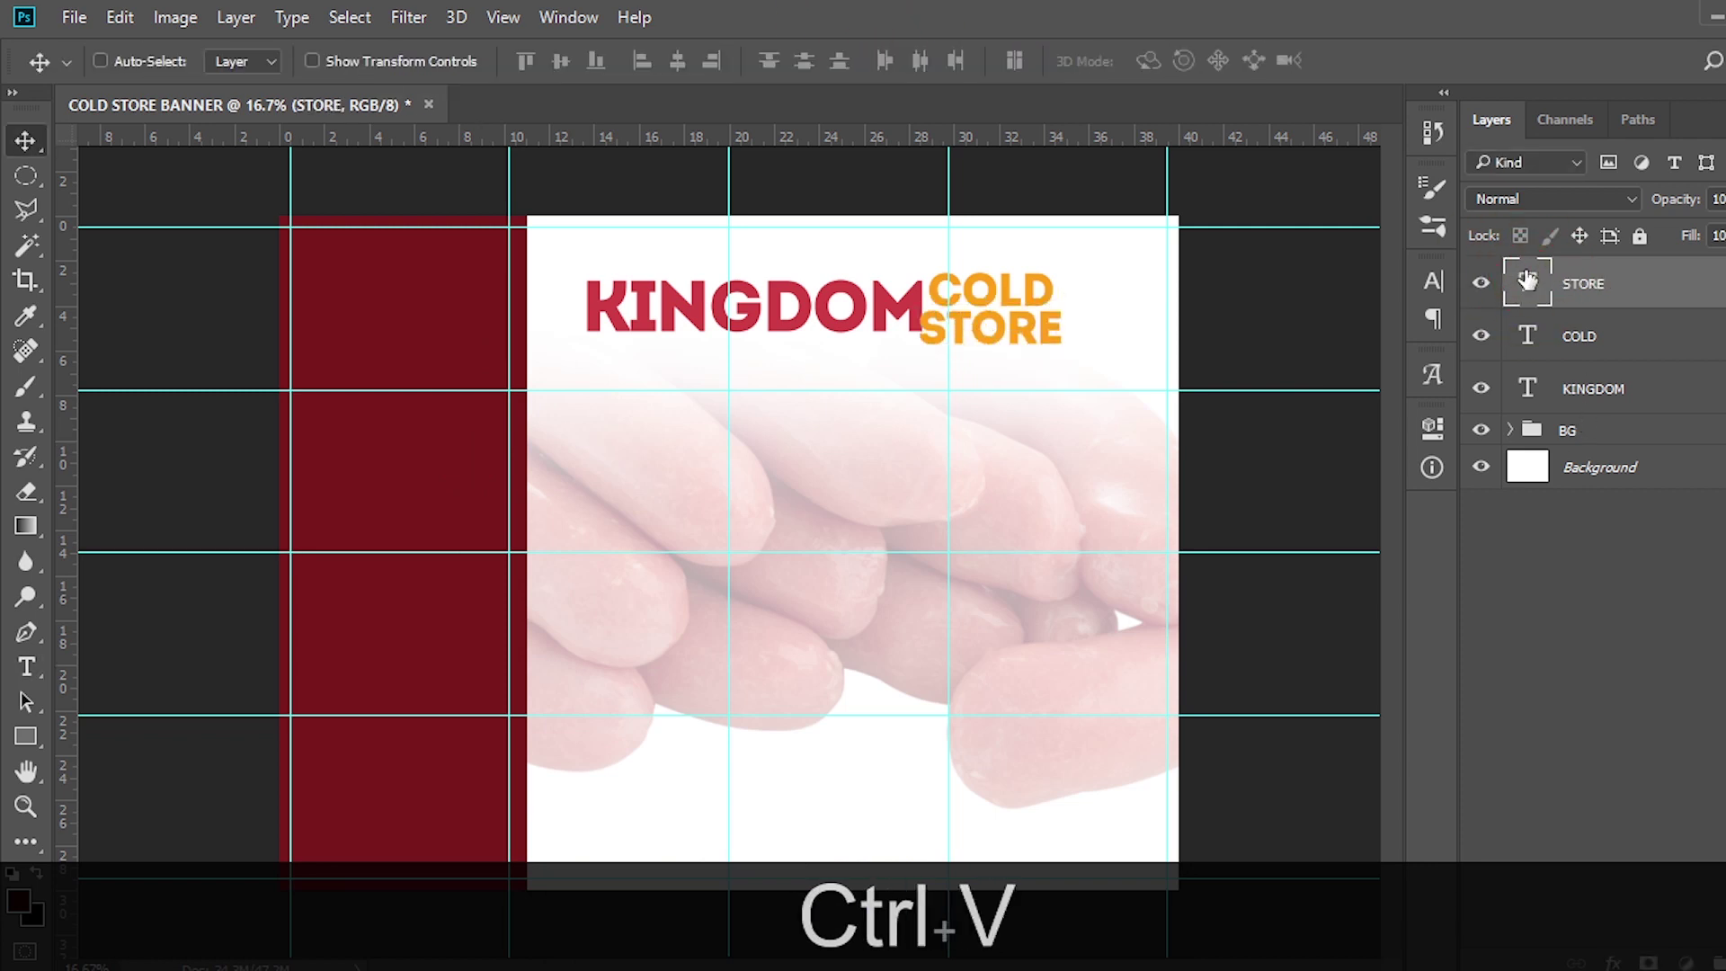
key(shift+Right)
key(shift+Right)
key(shift+Right)
key(shift+Right)
key(shift+Right)
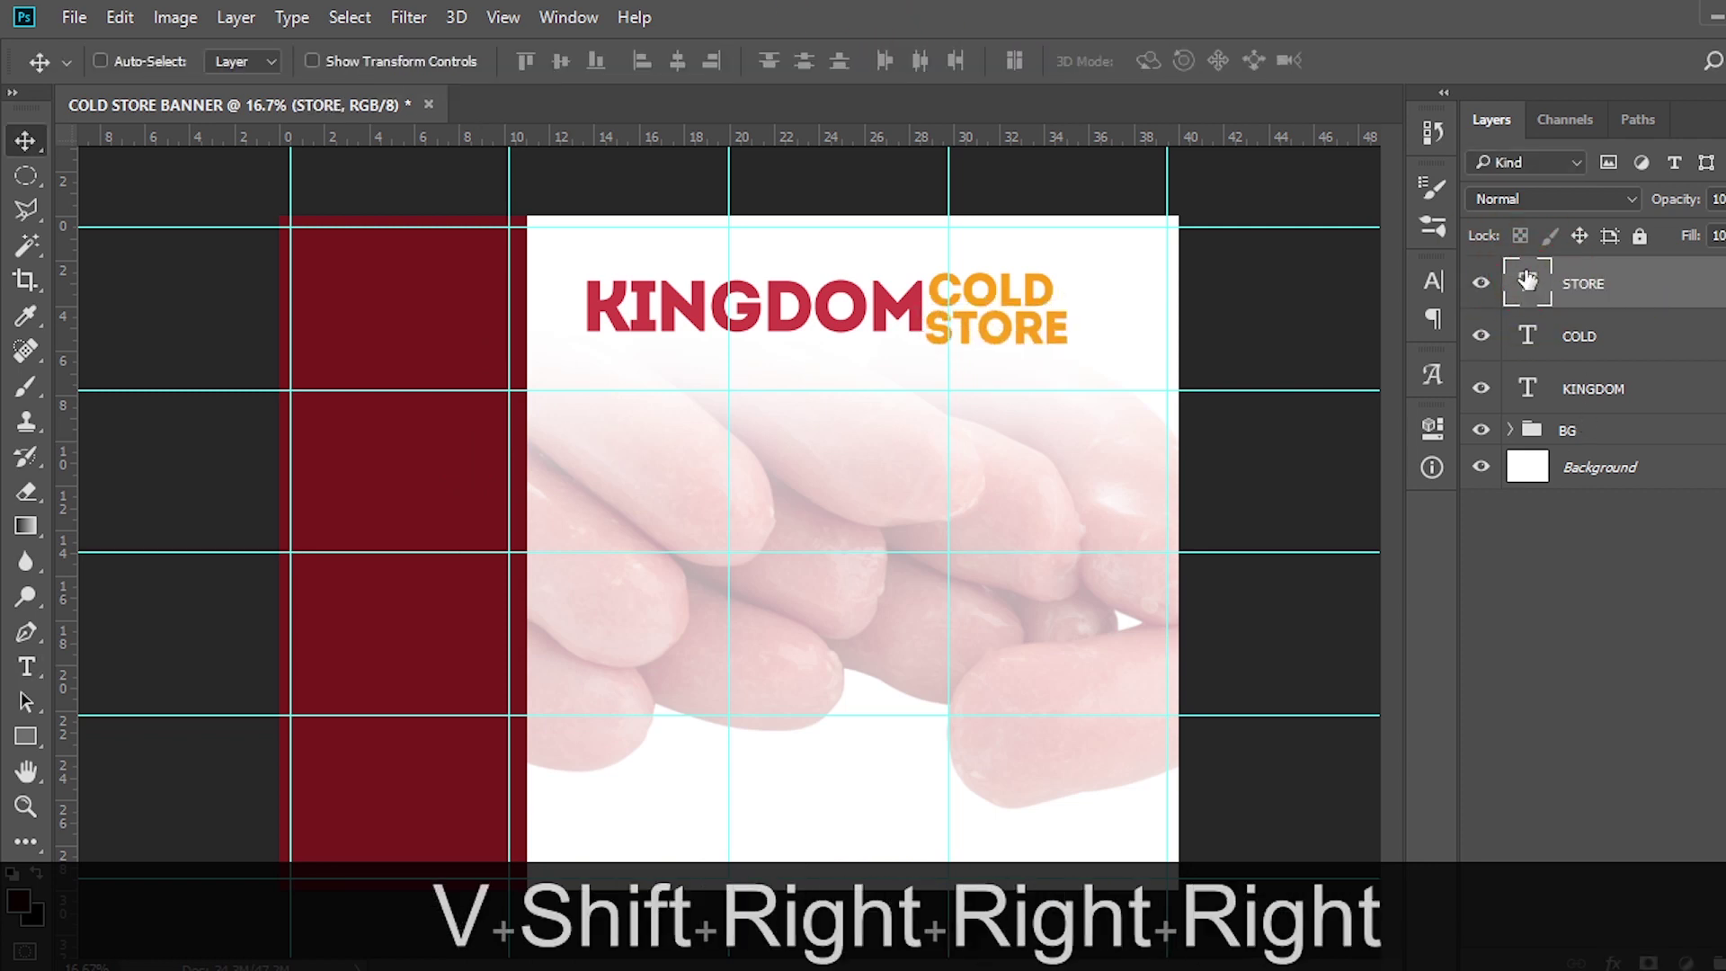
key(shift+Up)
key(shift+Up)
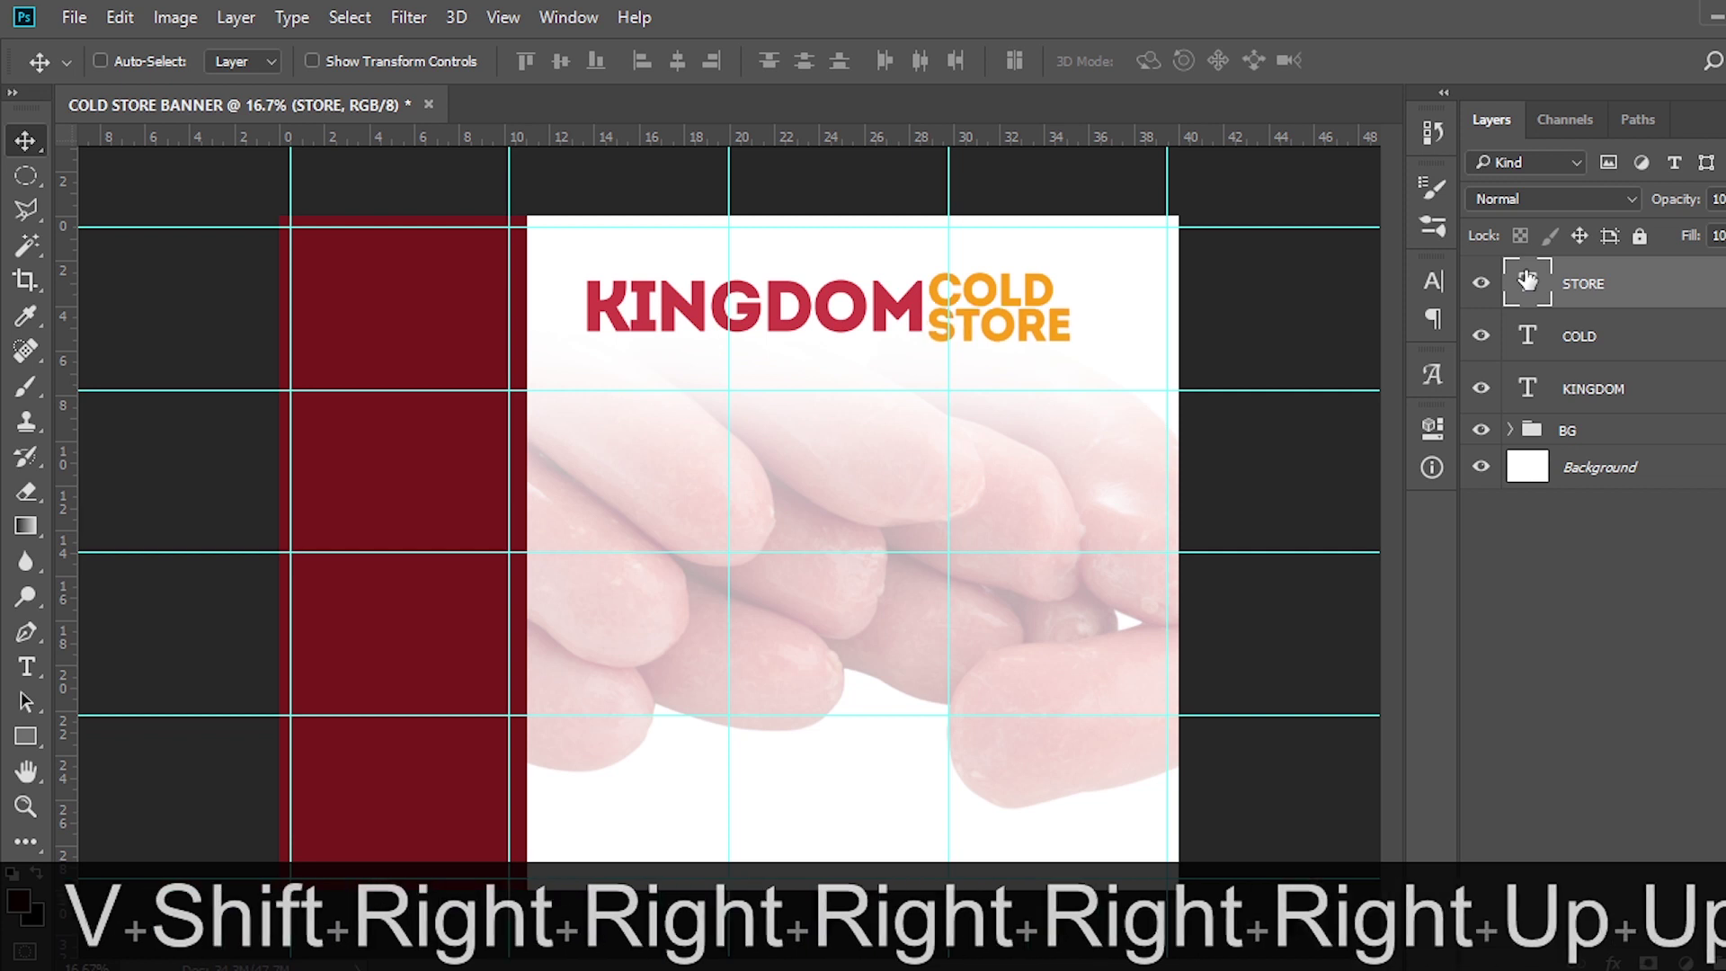
Set the STORE text size to 132 pt in the Character panel
click(1431, 281)
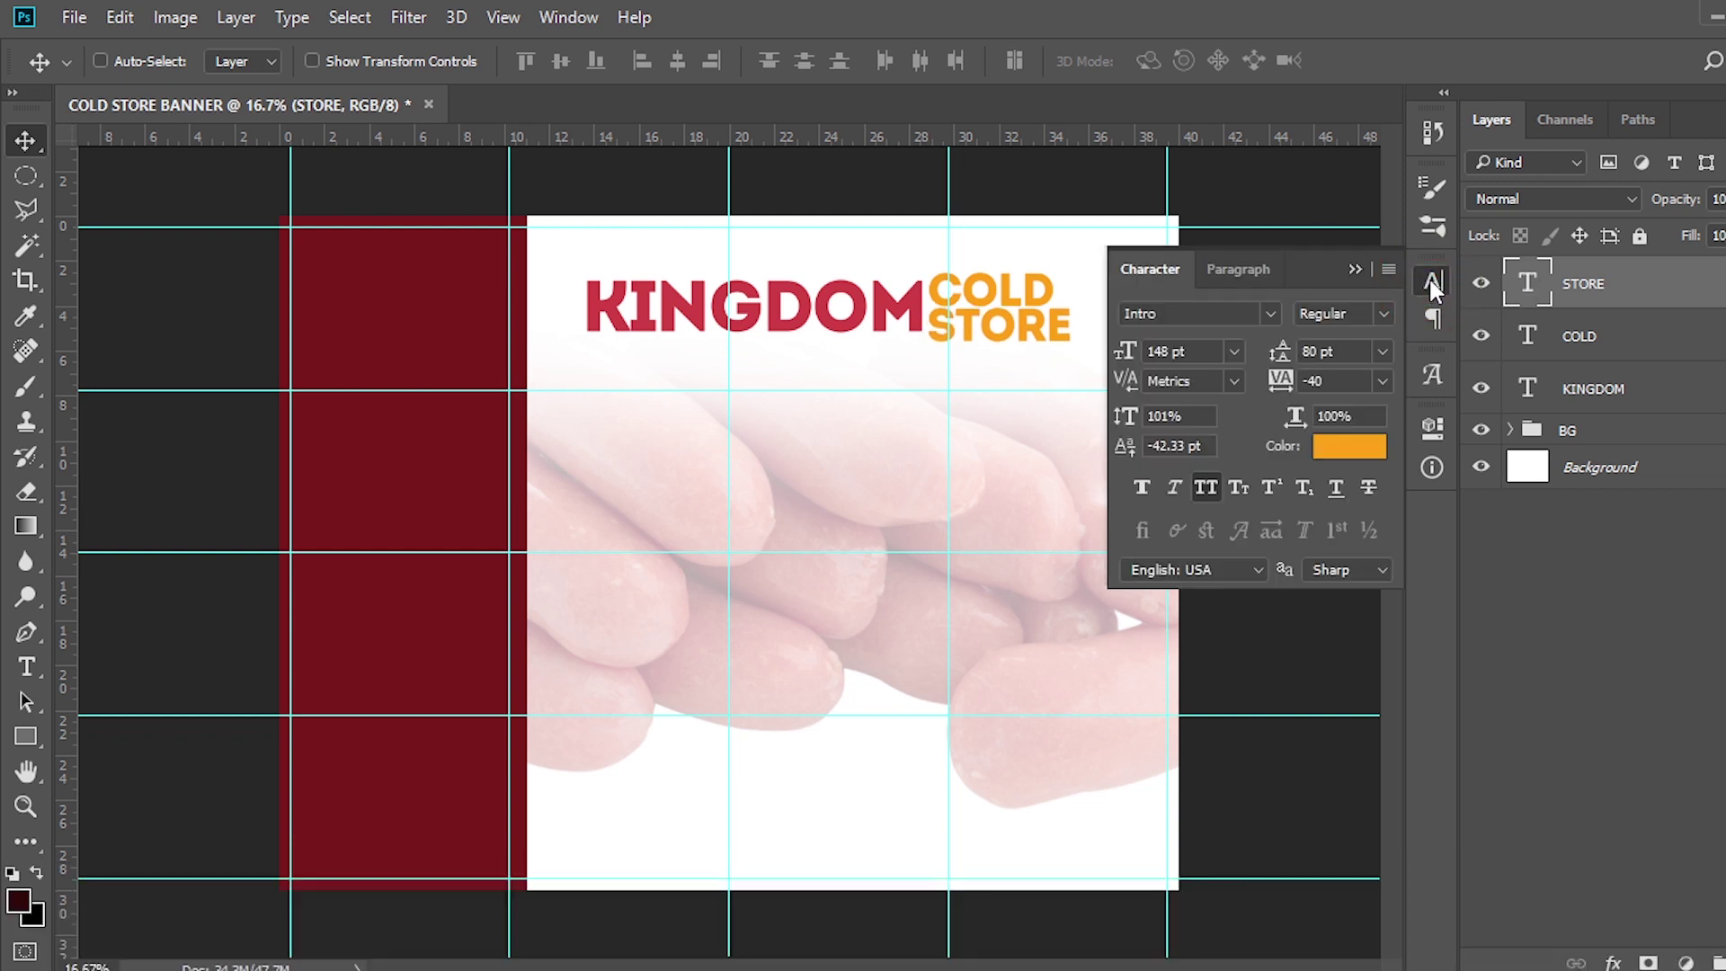
click(1194, 350)
text(132)
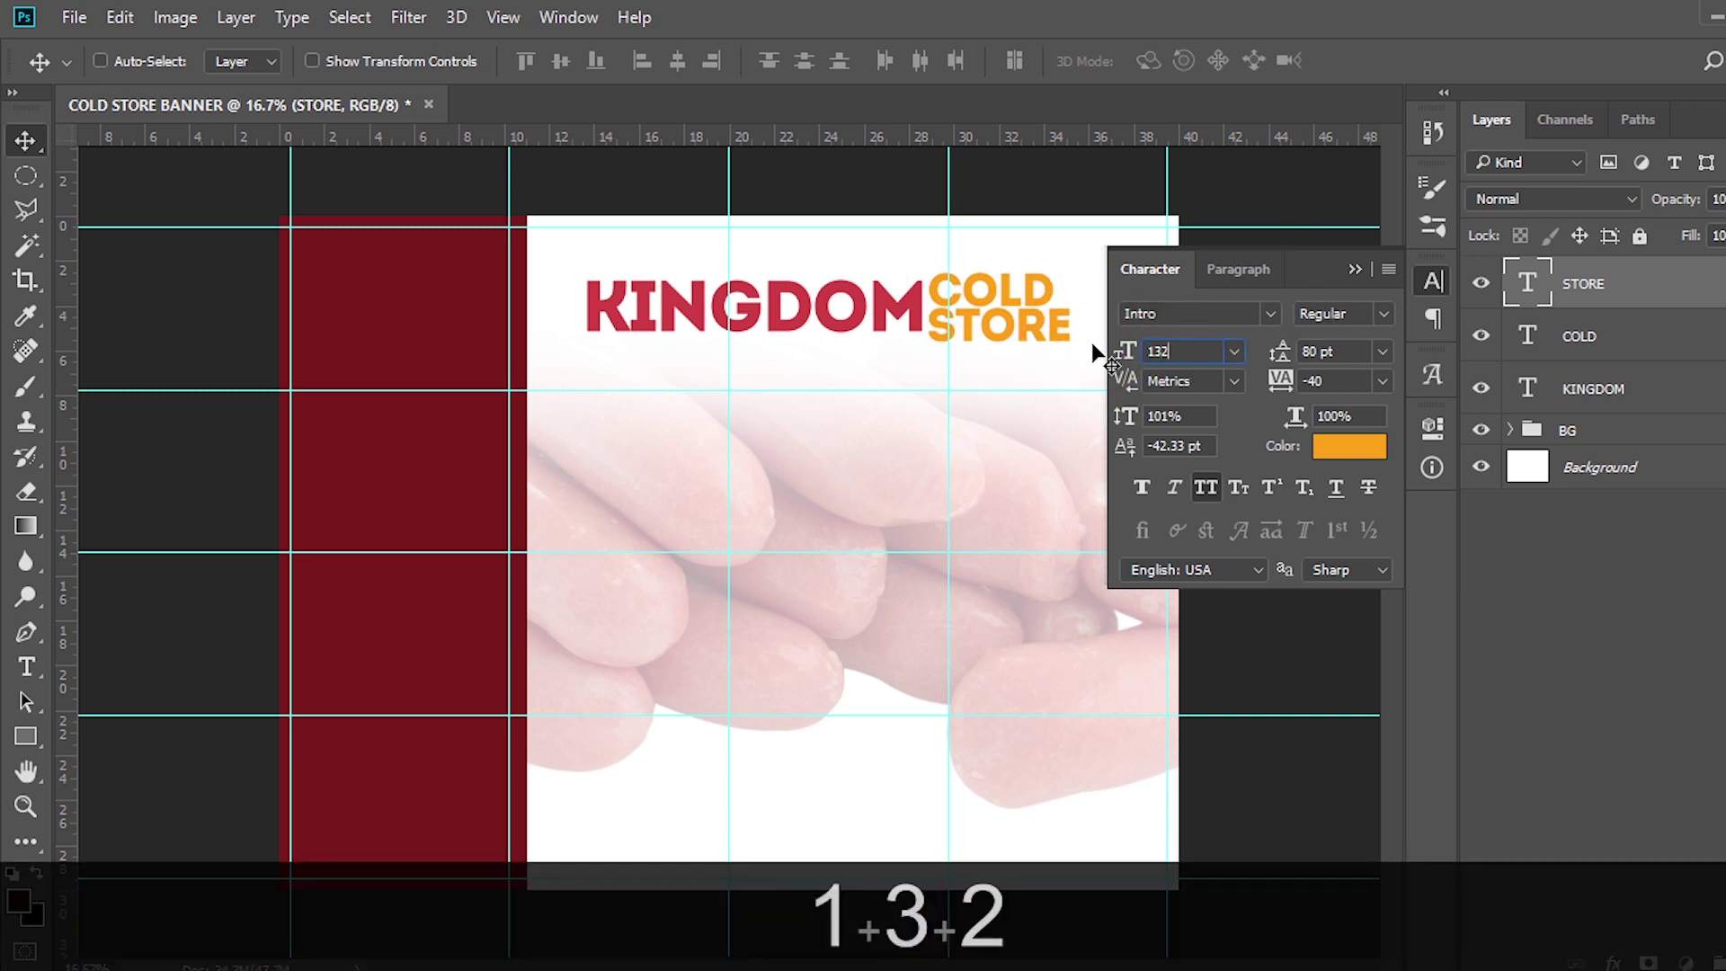
key(Return)
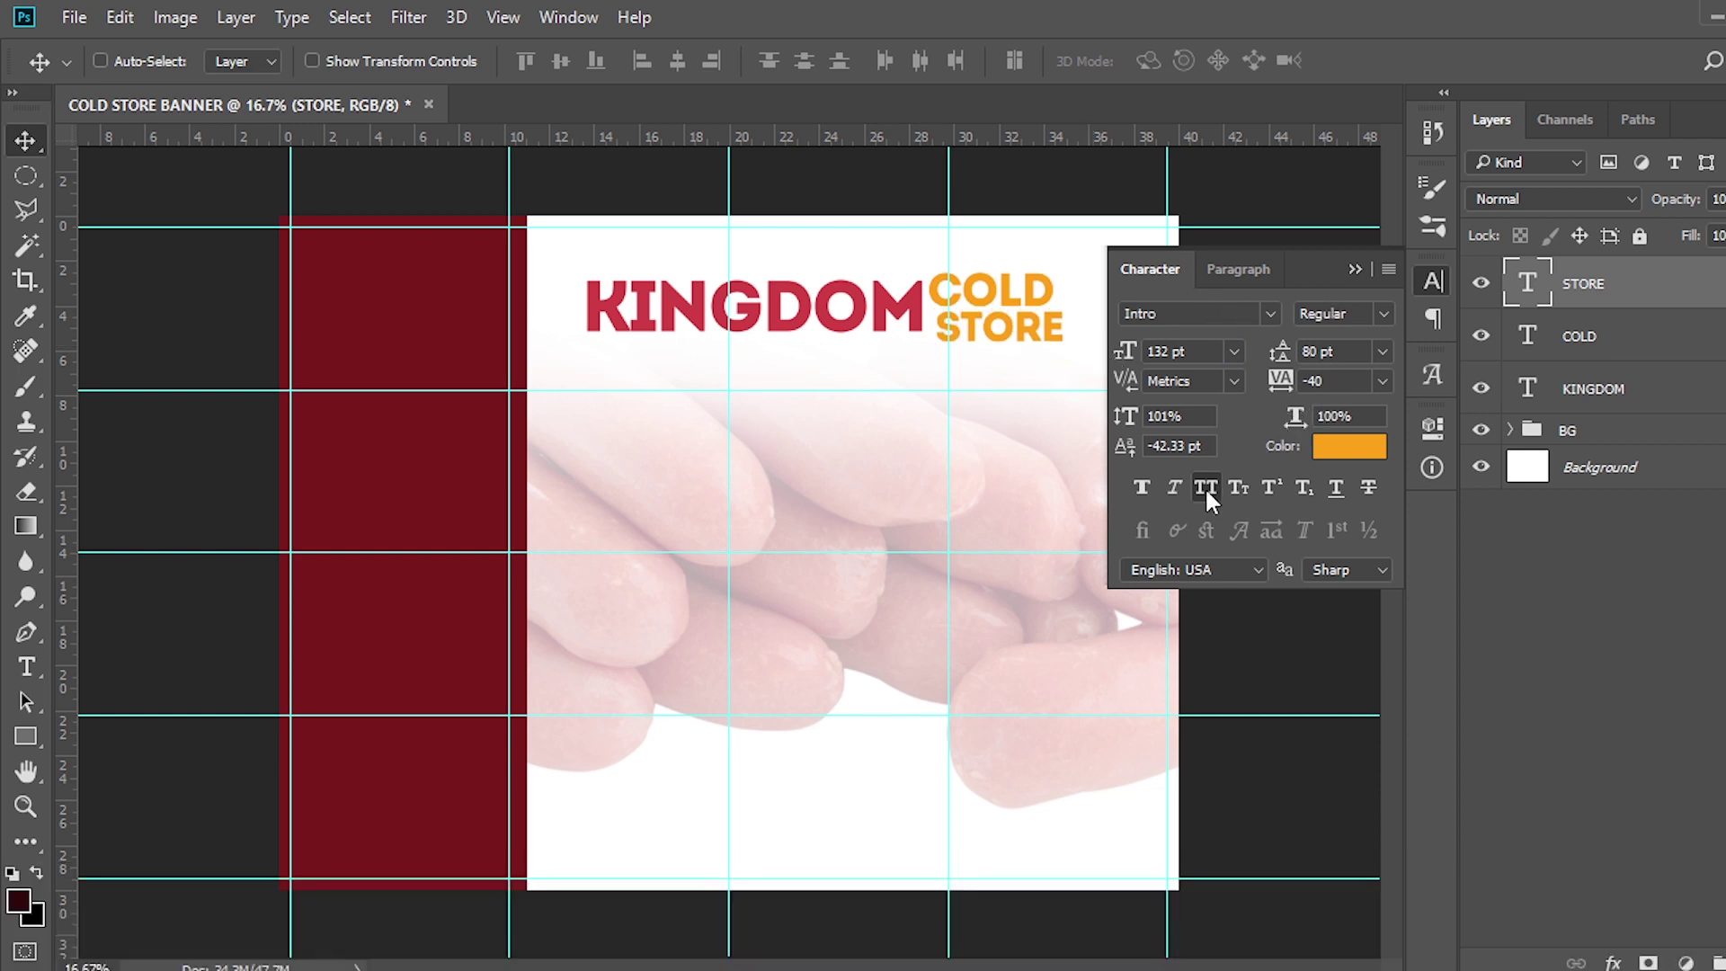
click(1354, 268)
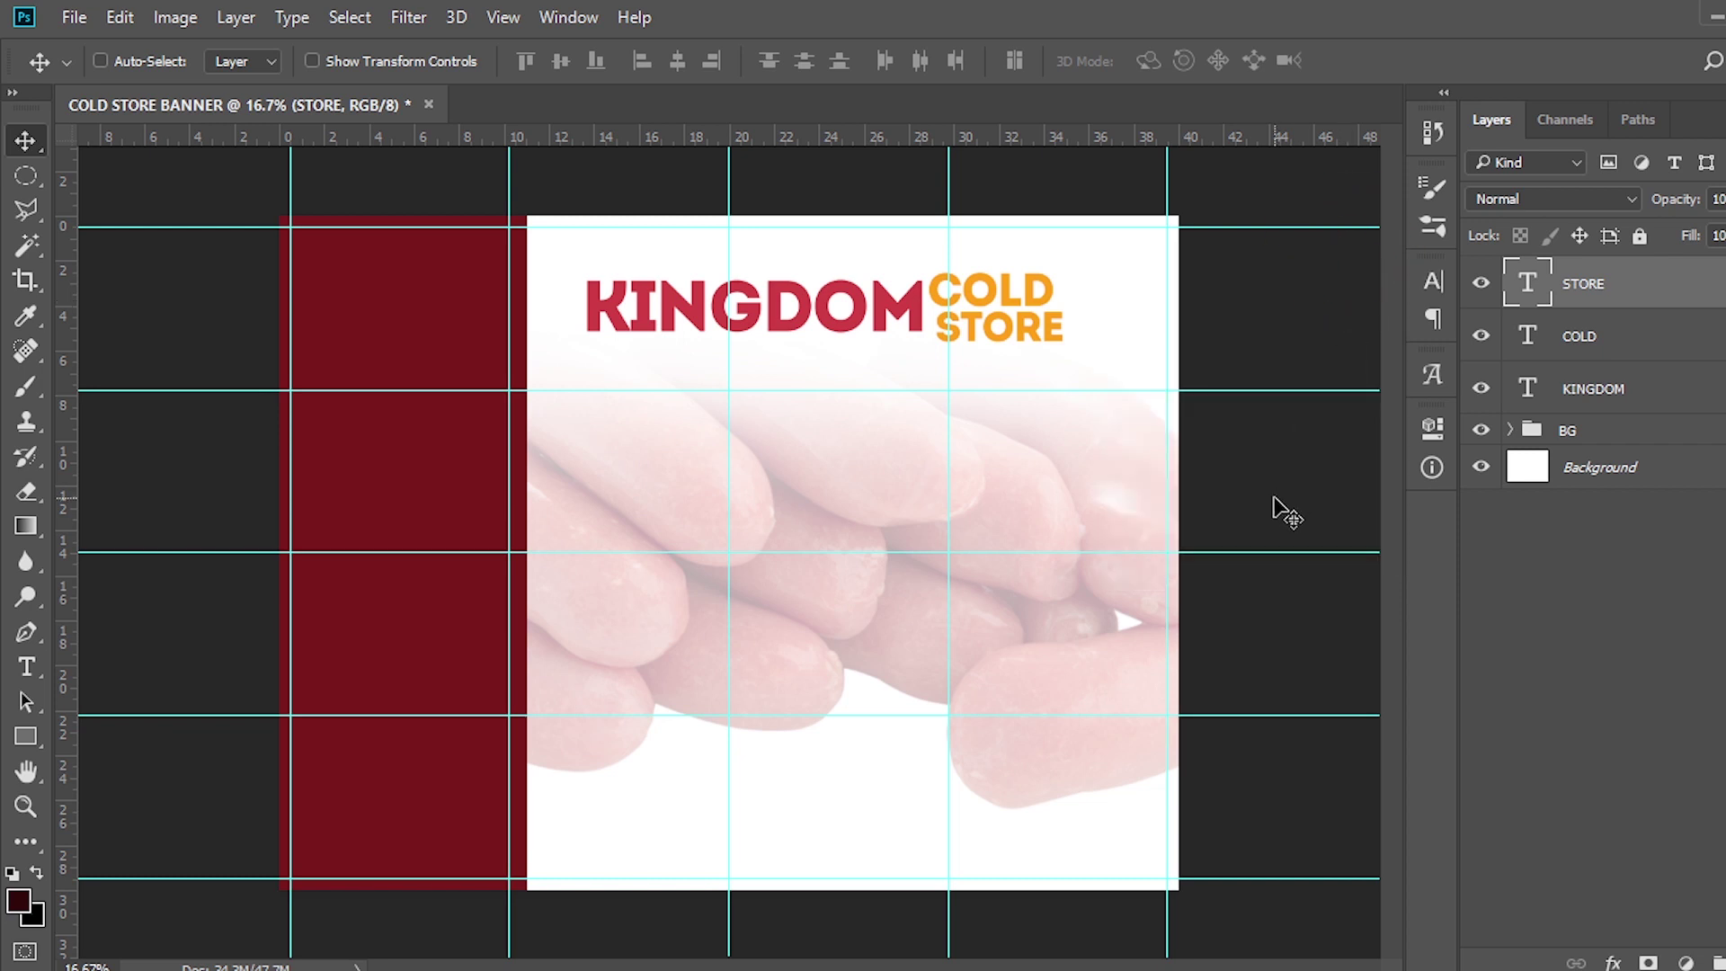
Zoom in on the title and nudge STORE up and left to align under COLD
key(ctrl+equal)
key(ctrl+equal)
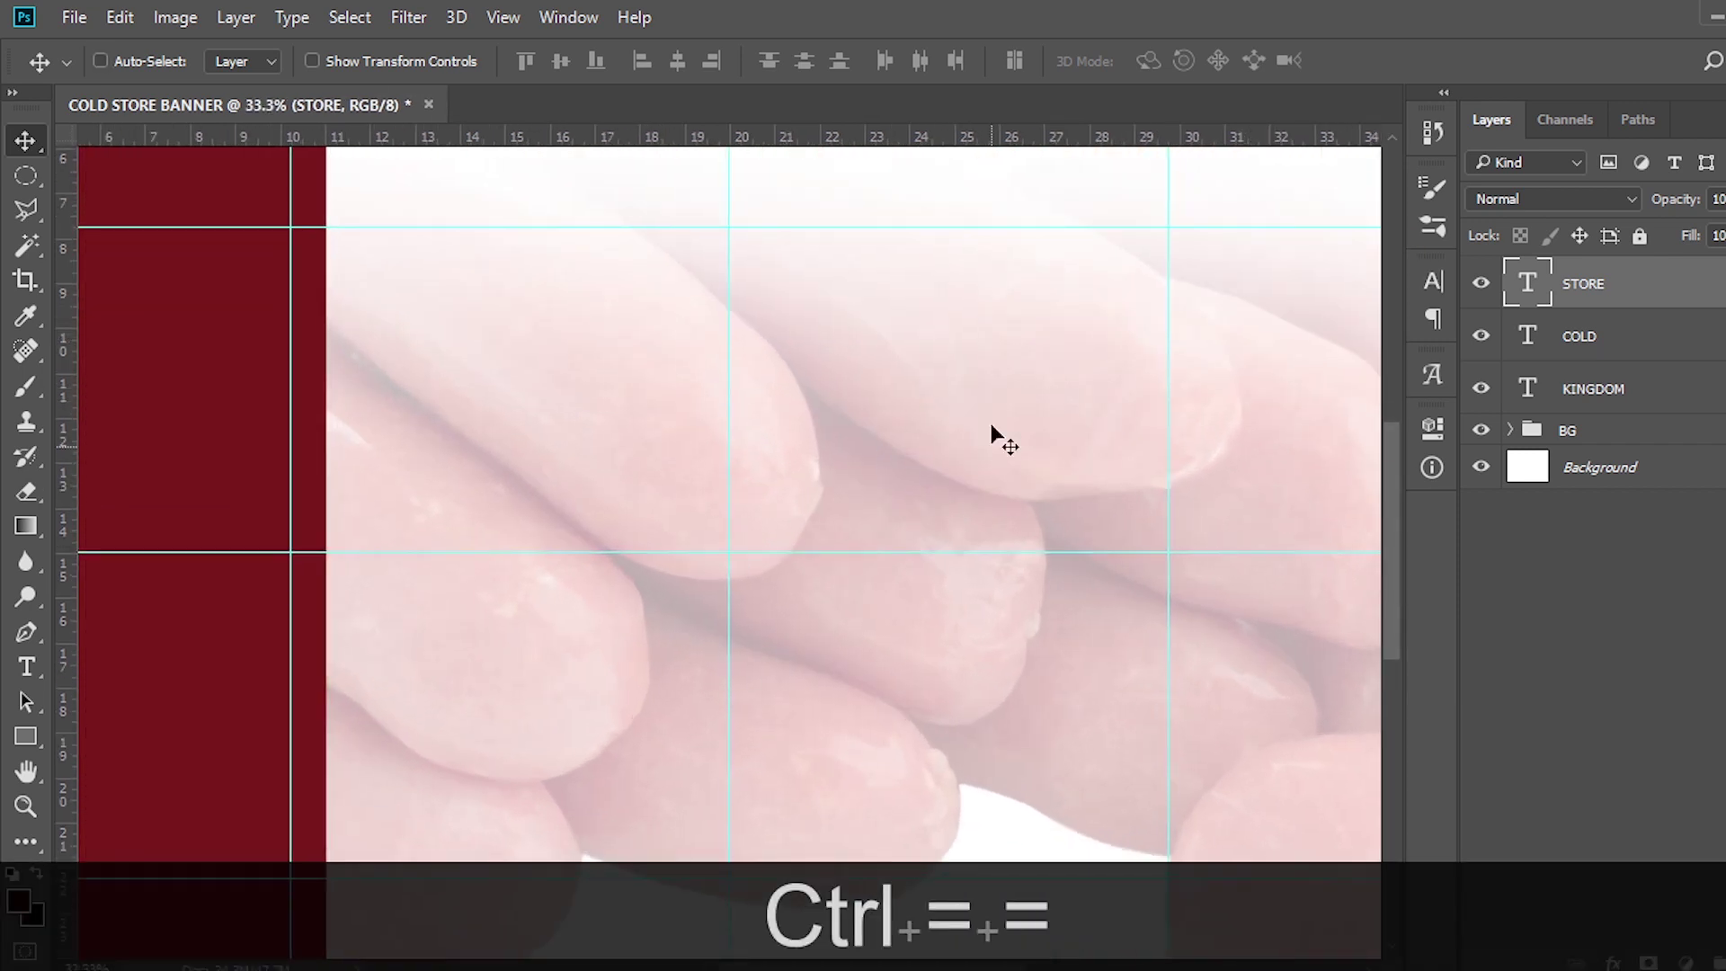
scroll(1051, 381, up, 5)
scroll(1048, 535, right, 3)
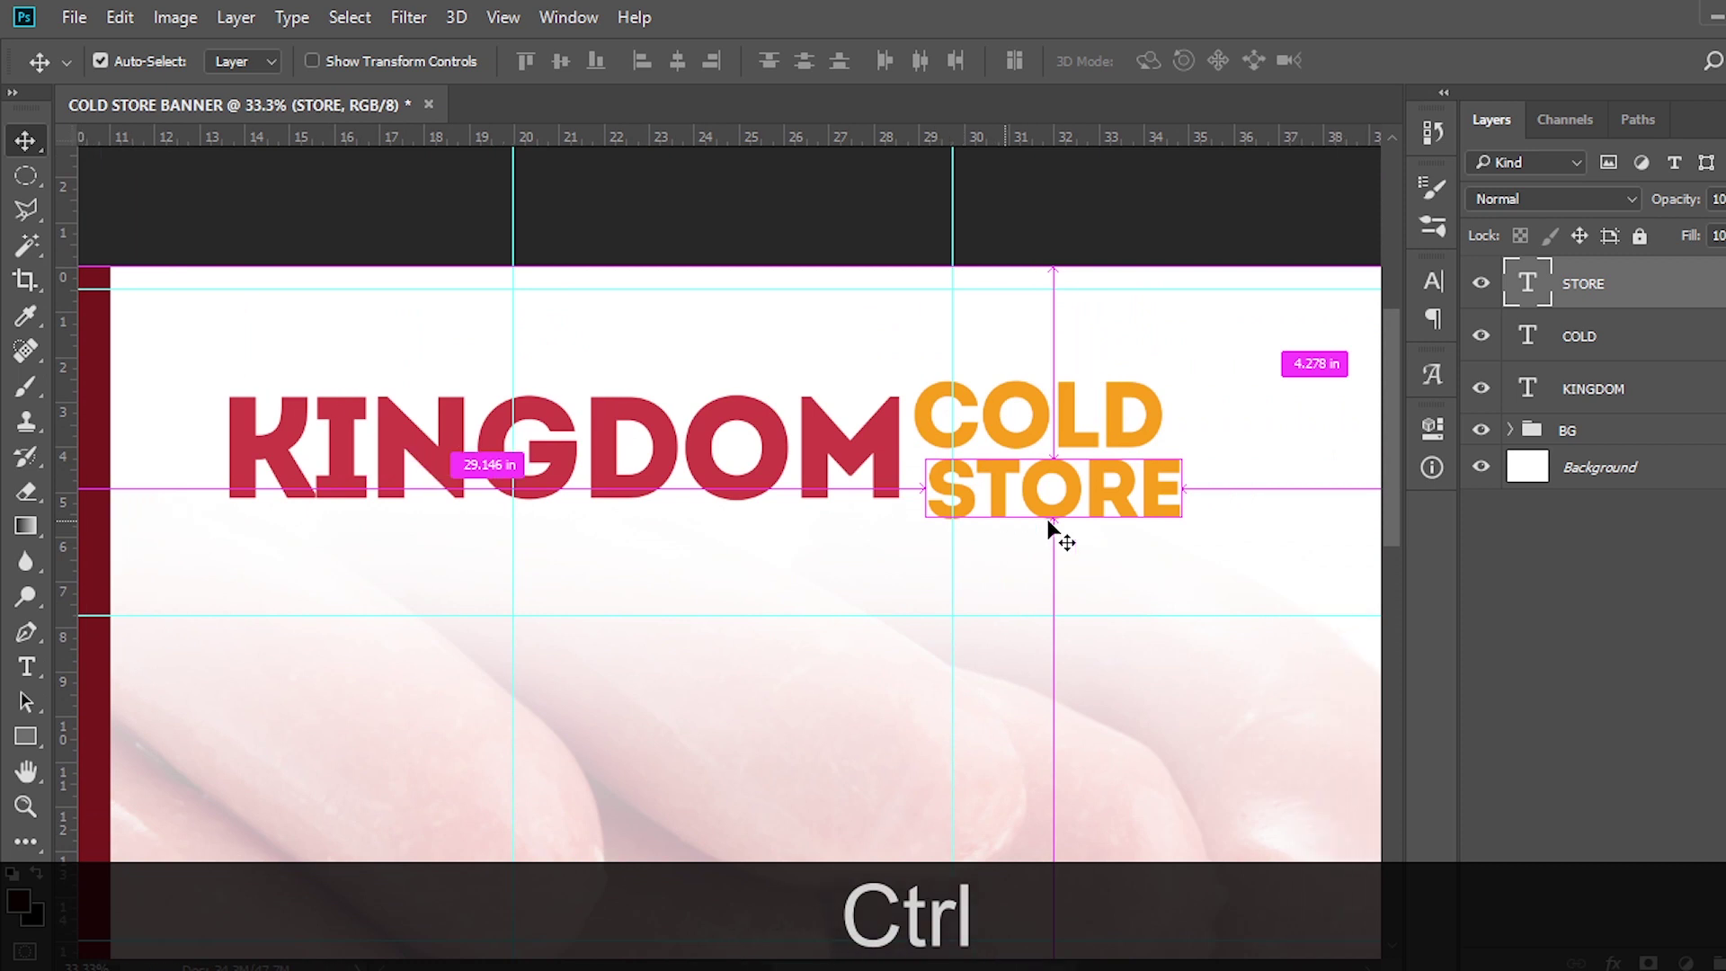
scroll(1049, 524, right, 2)
key(Left)
key(Left)
key(Left)
key(Left)
key(Left)
key(Left)
key(Left)
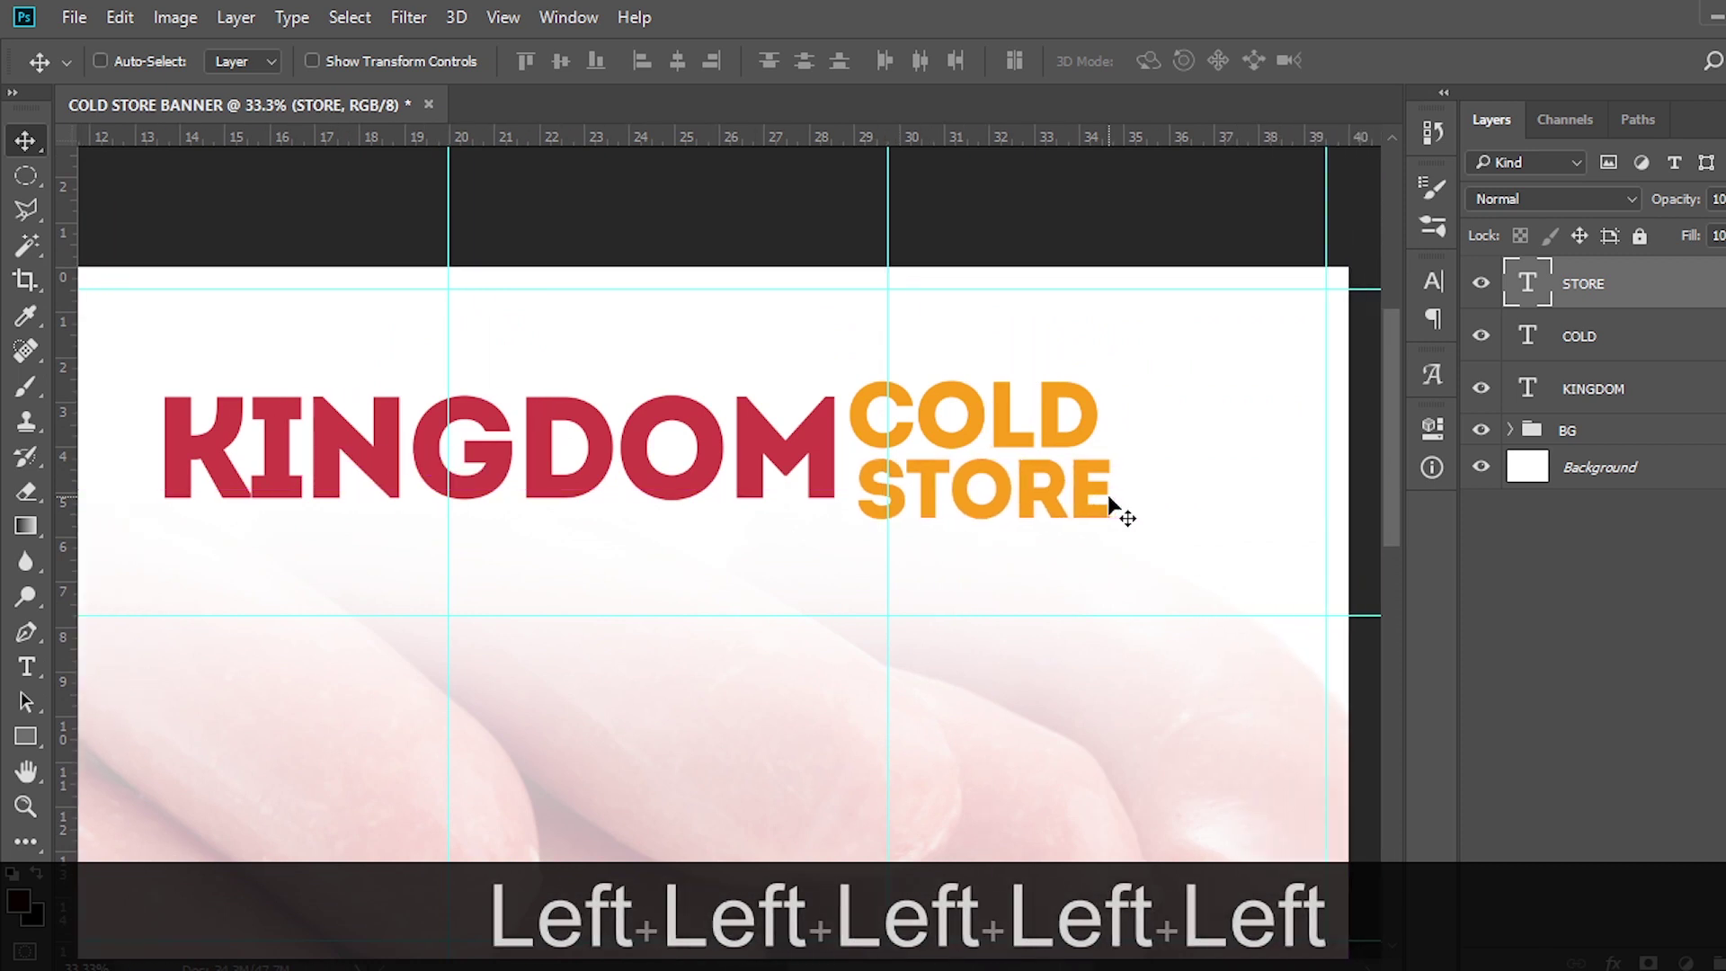
key(Up)
key(Up)
key(Up)
key(Up)
key(Up)
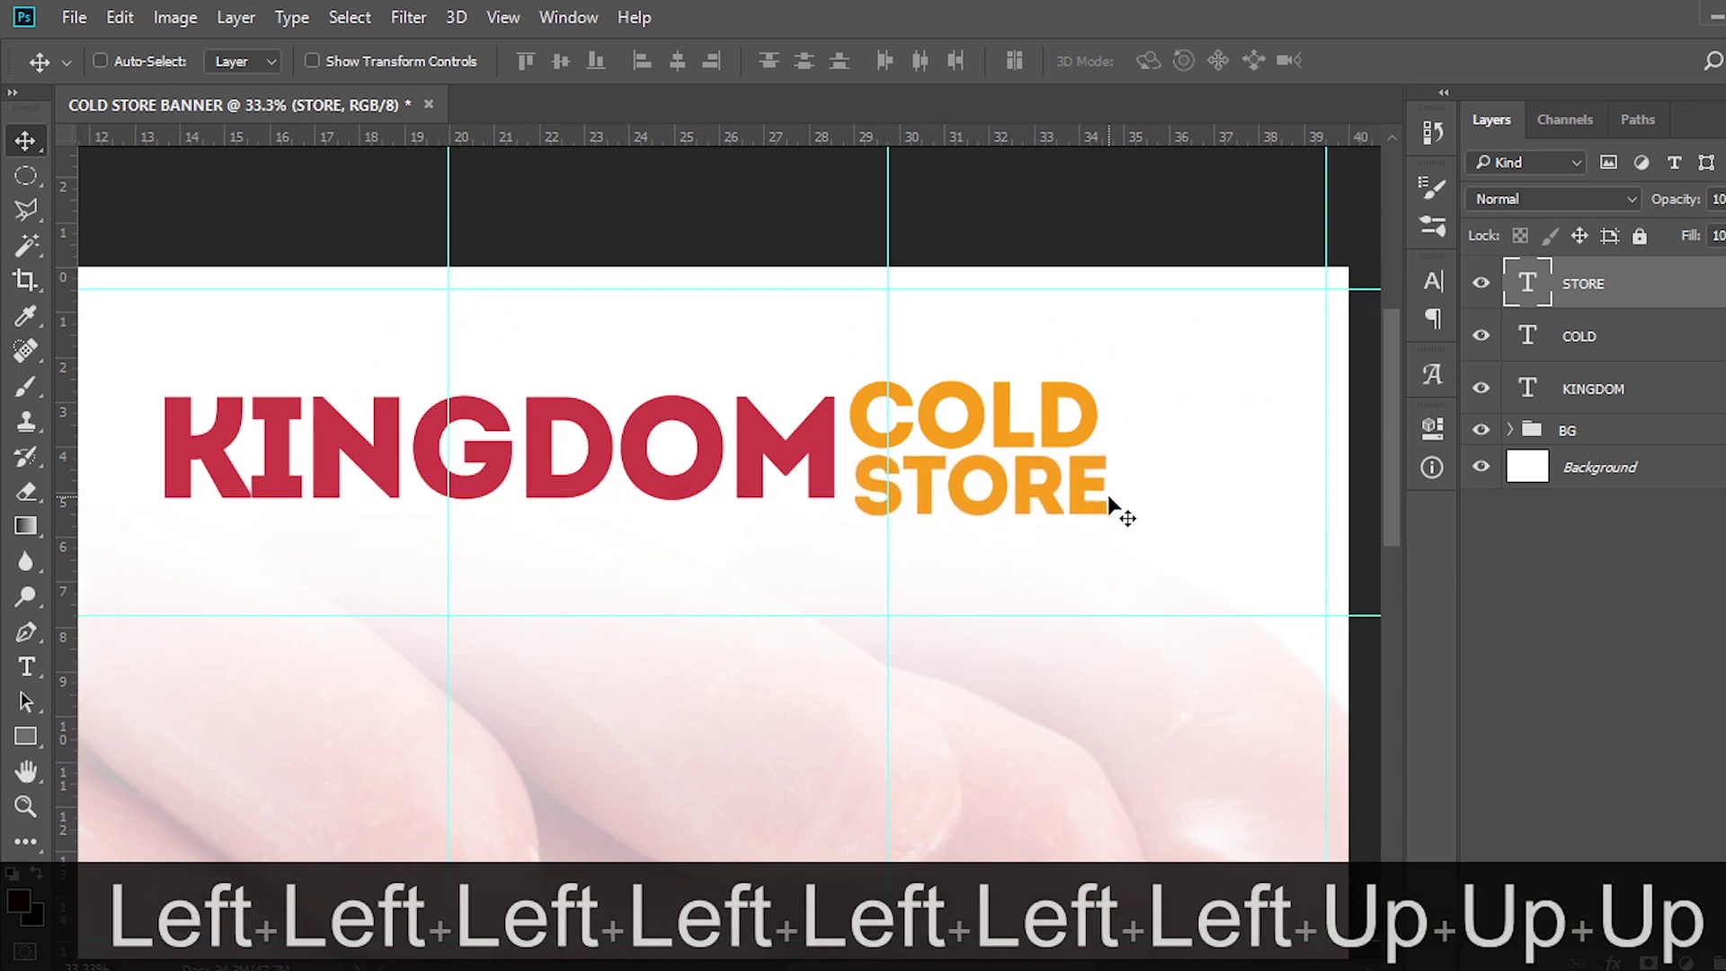
key(Left)
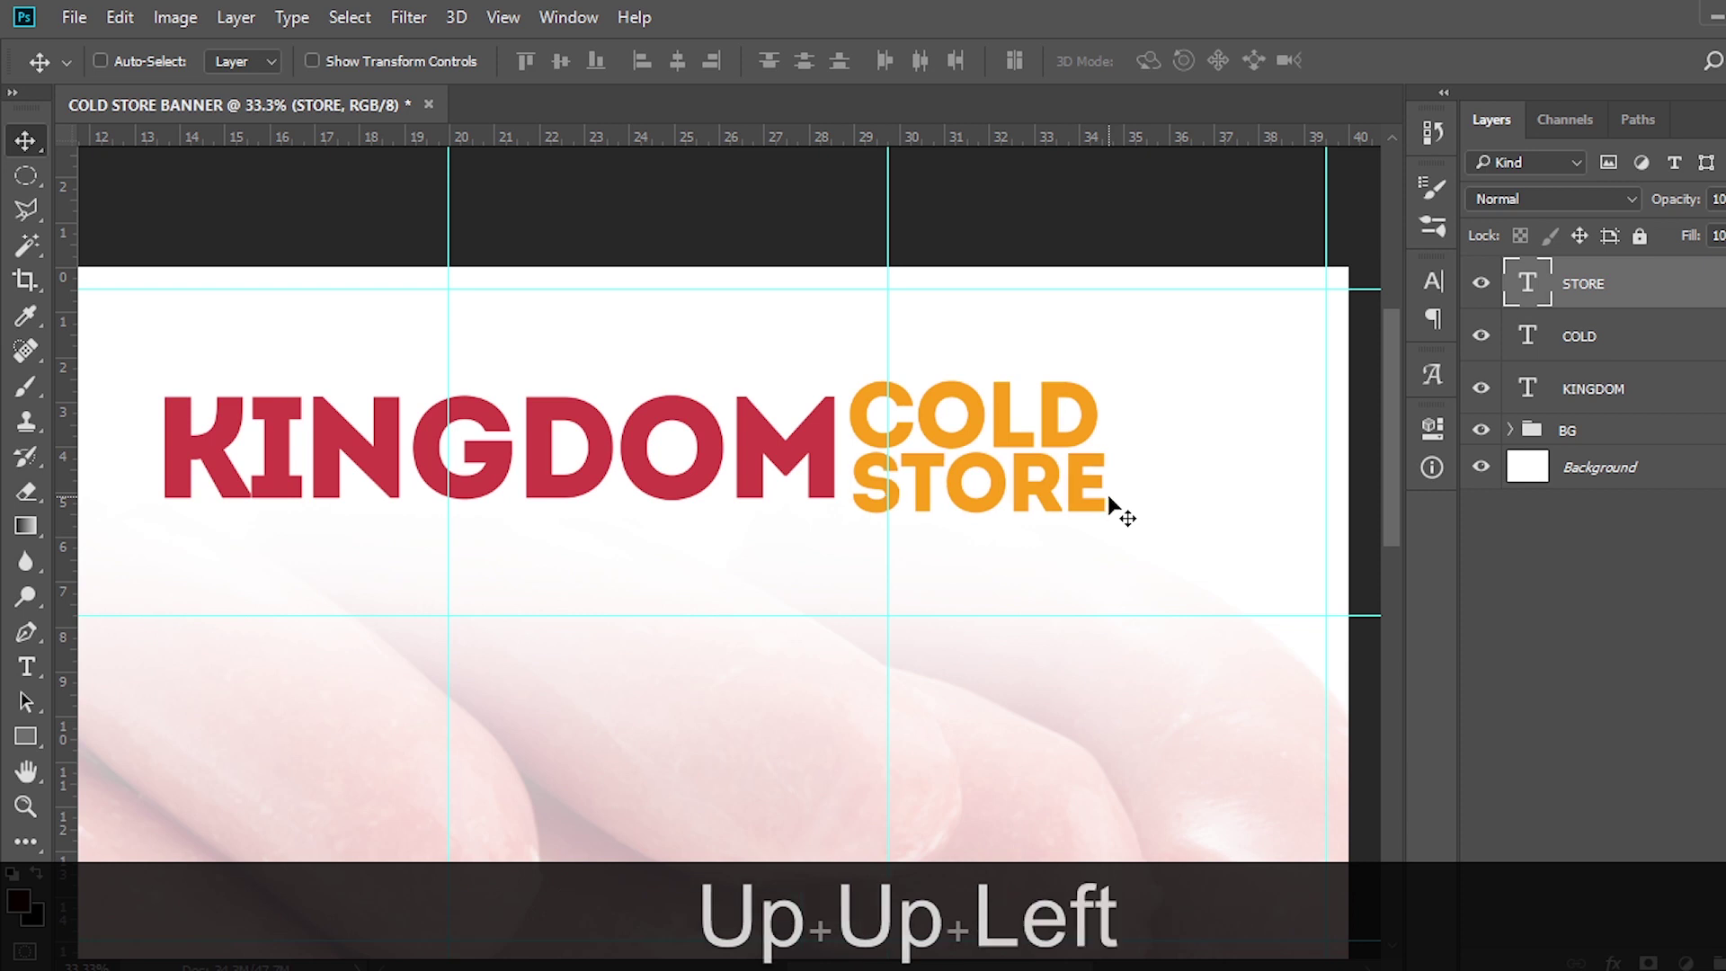
key(Left)
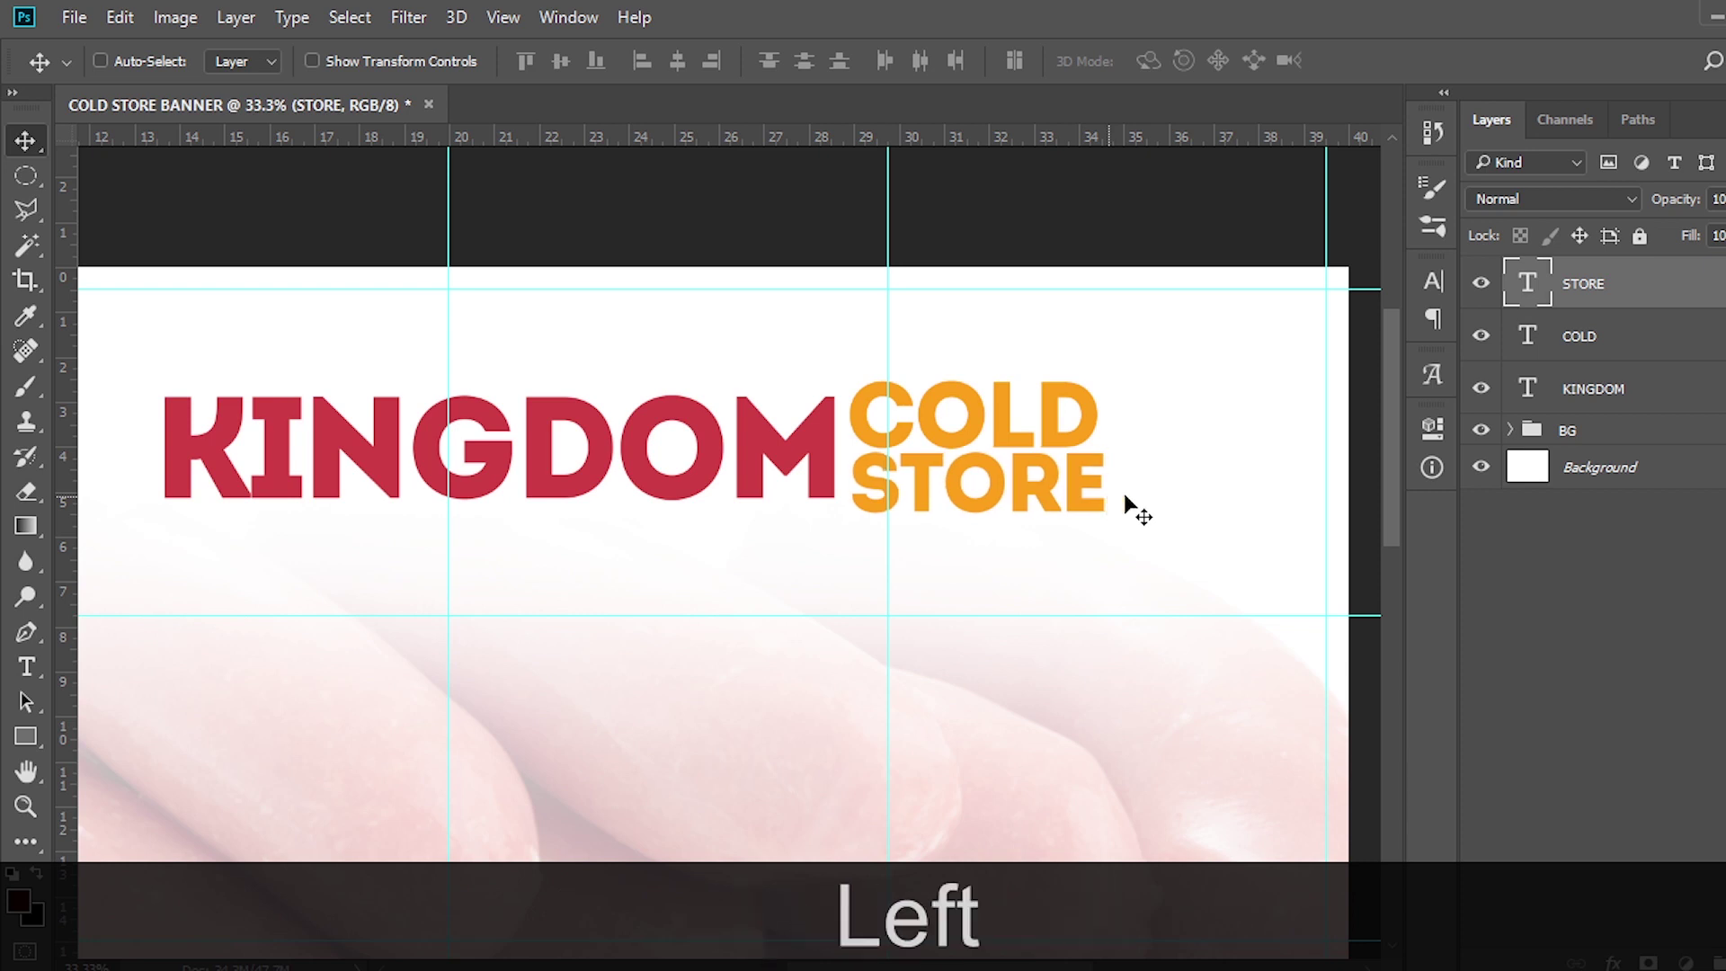
key(Left)
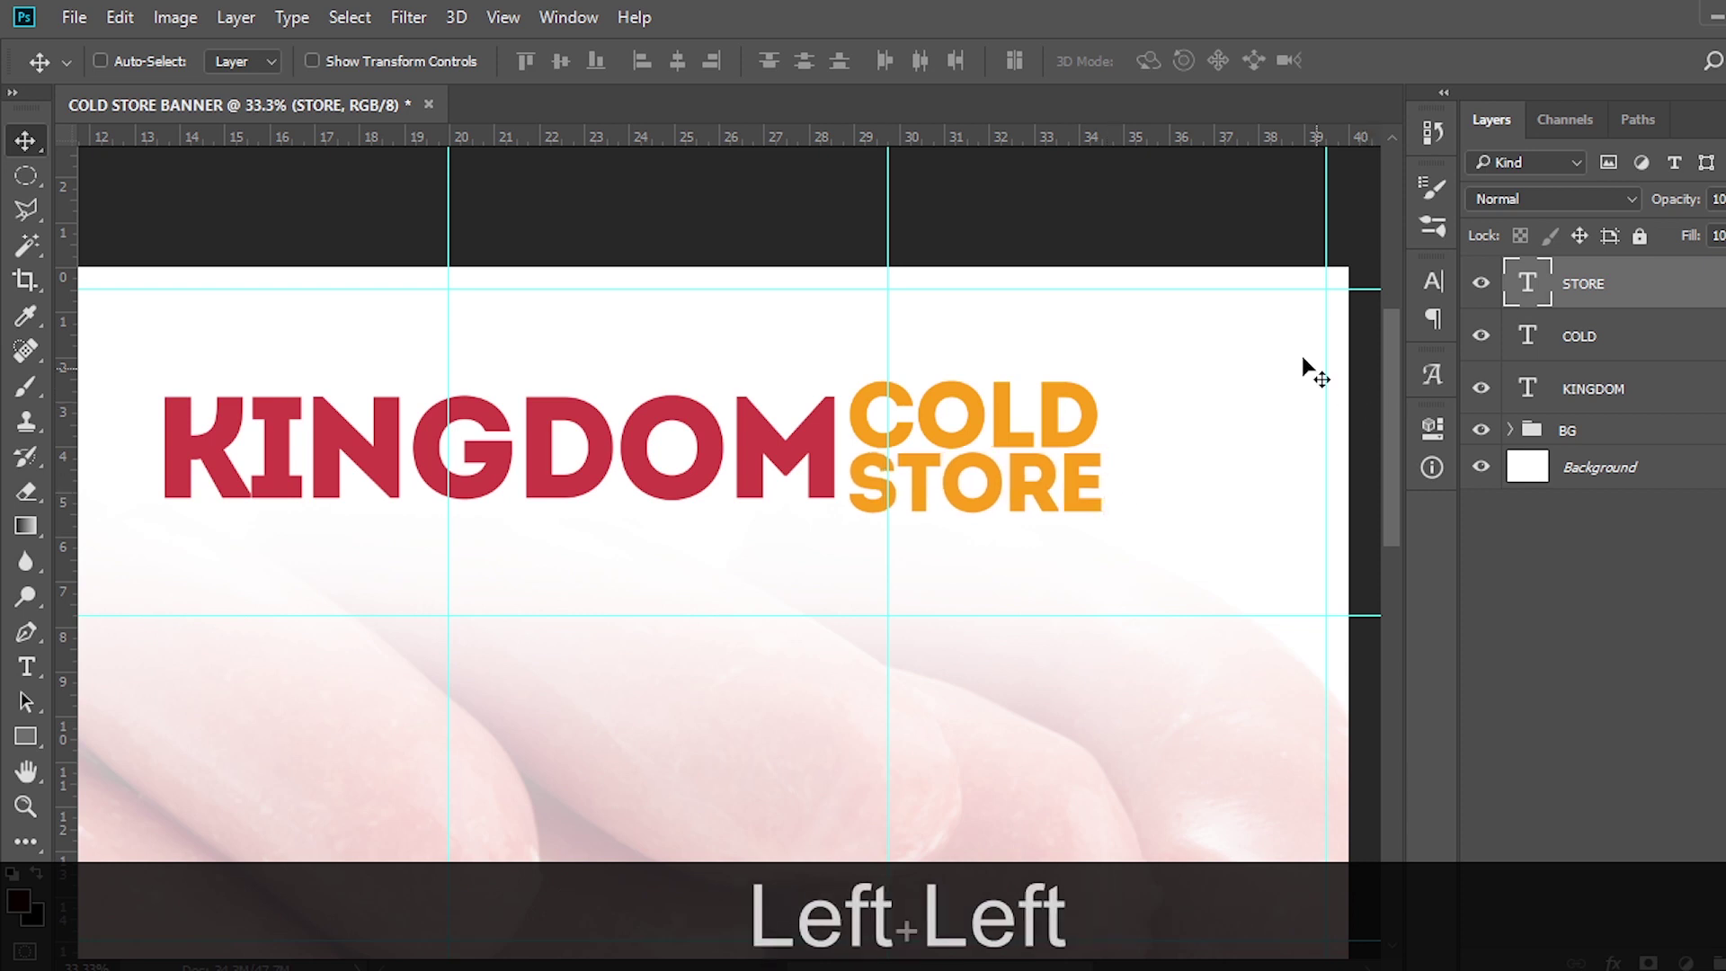
Select COLD together with STORE and shift both up and to the right
key(ctrl)
ctrl+click(1578, 352)
key(Up)
key(Up)
key(Up)
key(Right)
key(Right)
key(Right)
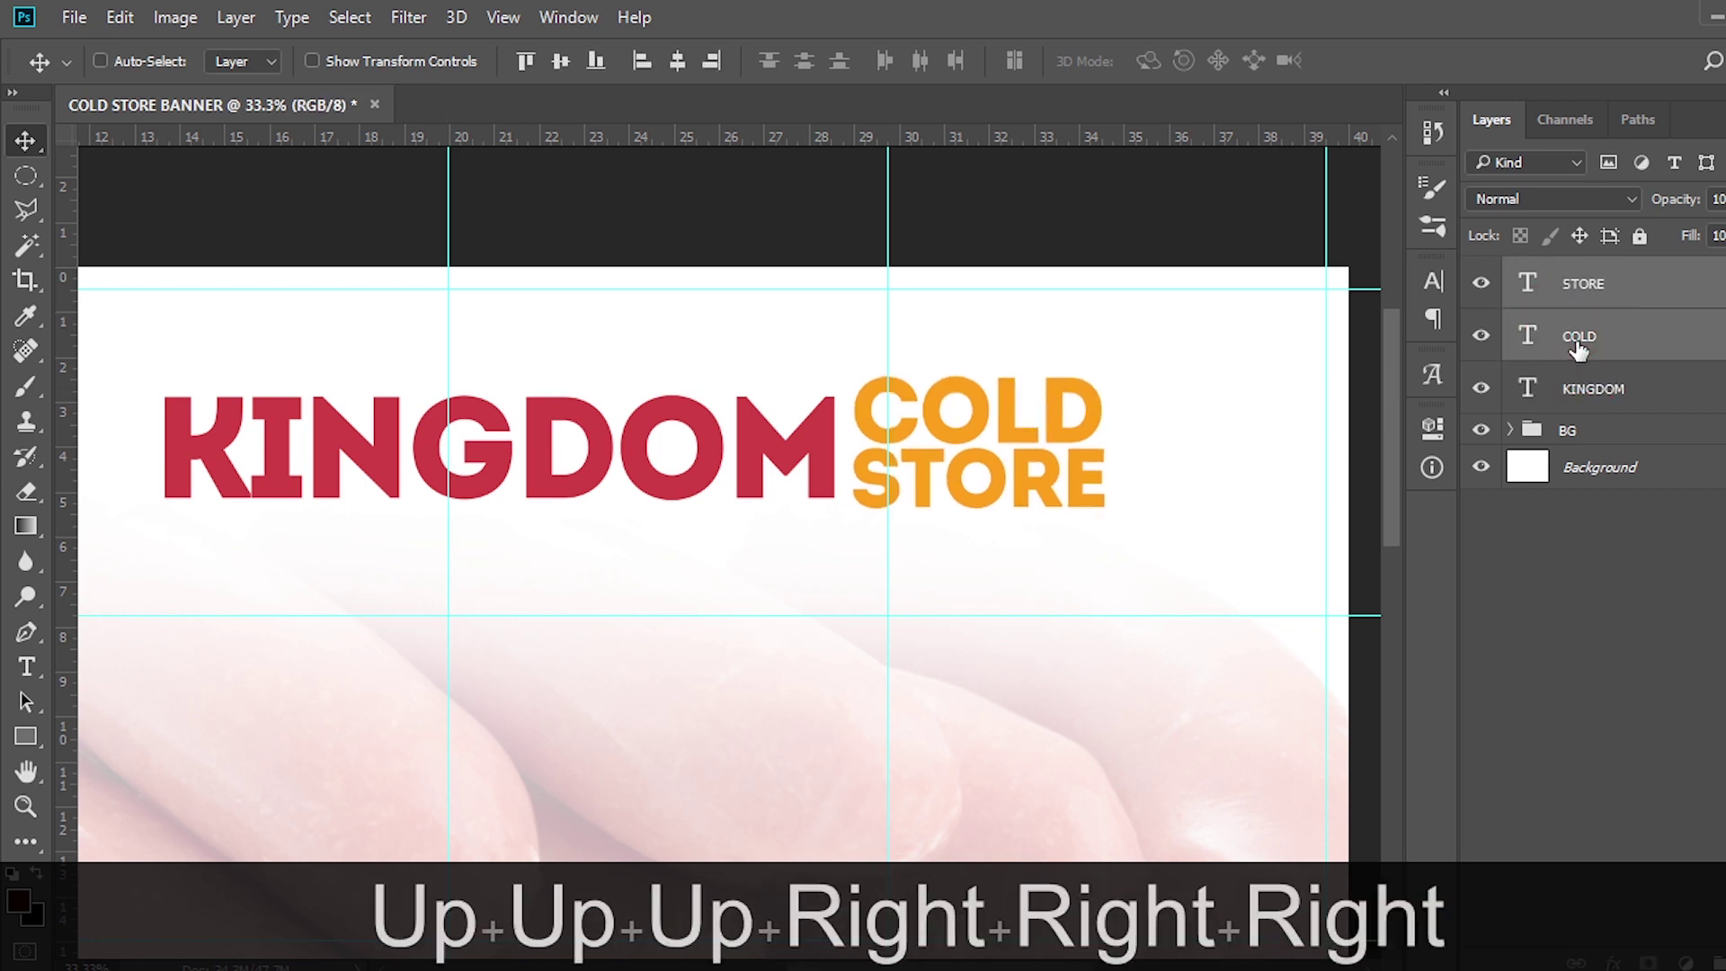
key(Right)
key(Right)
key(Right)
key(Right)
key(Right)
key(Right)
key(Right)
key(Right)
key(Right)
key(Right)
key(Right)
key(Right)
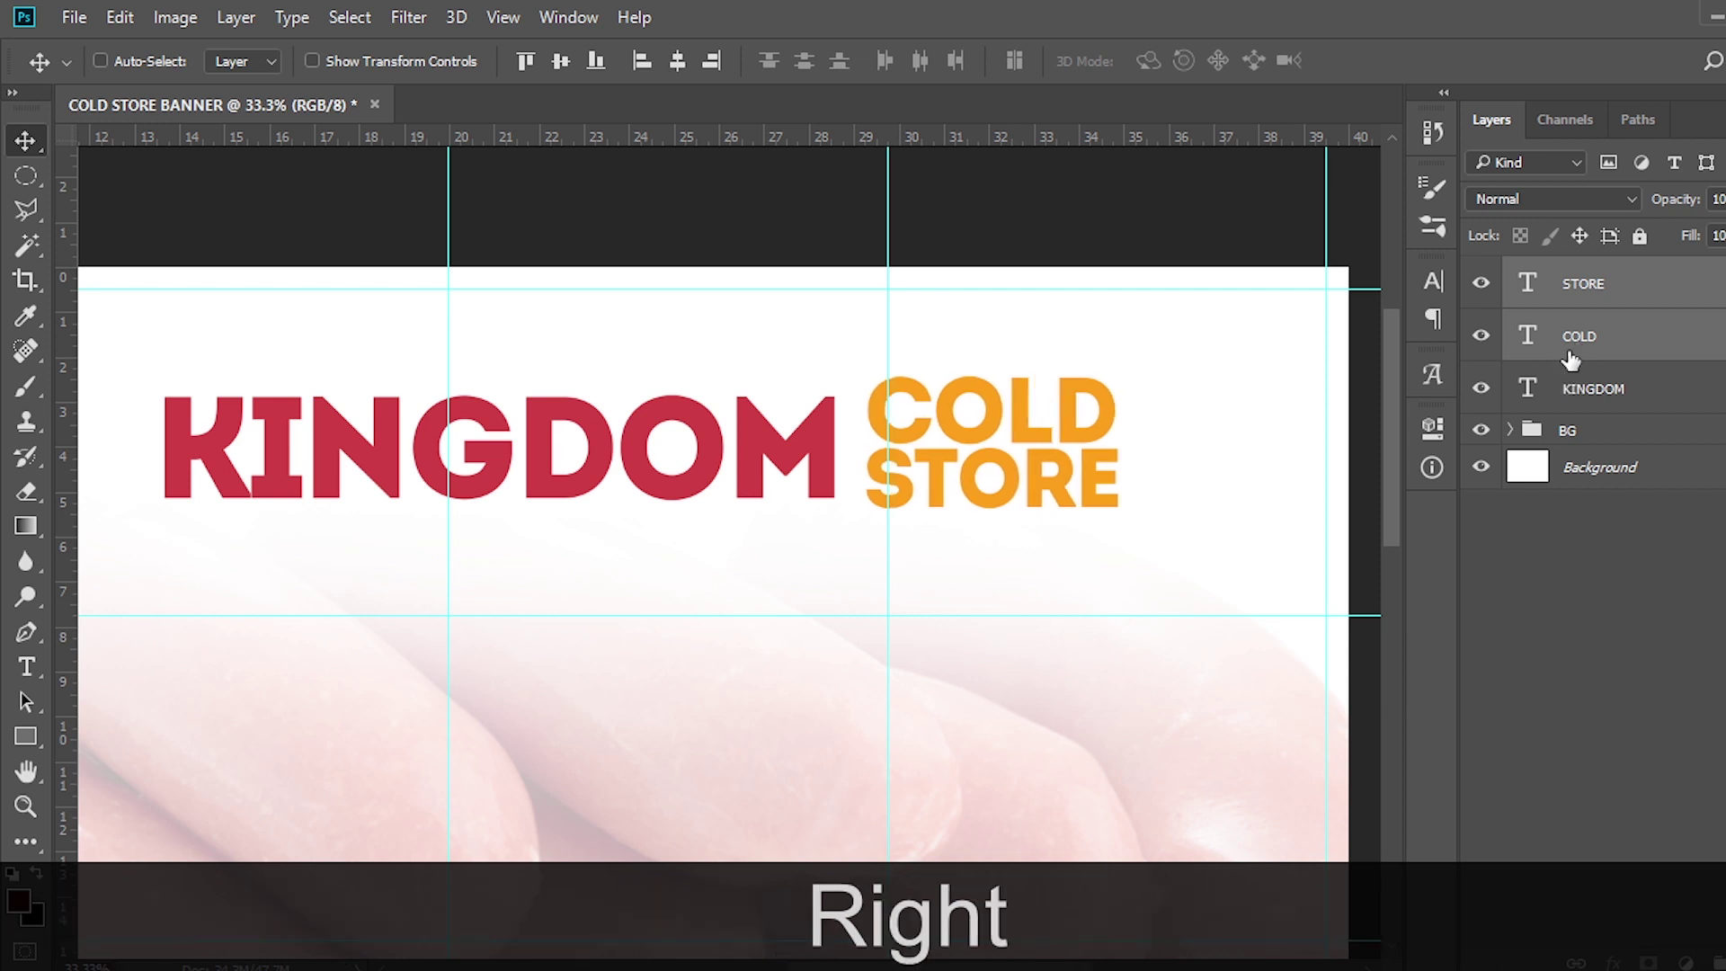
Draw a black rectangle around KINGDOM COLD STORE and move it beneath the KINGDOM text layer
click(26, 737)
mouse_move(141, 381)
mouse_down()
mouse_move(1101, 396)
mouse_move(1121, 516)
mouse_move(1159, 539)
mouse_up()
key(v)
drag(1591, 279, 1580, 445)
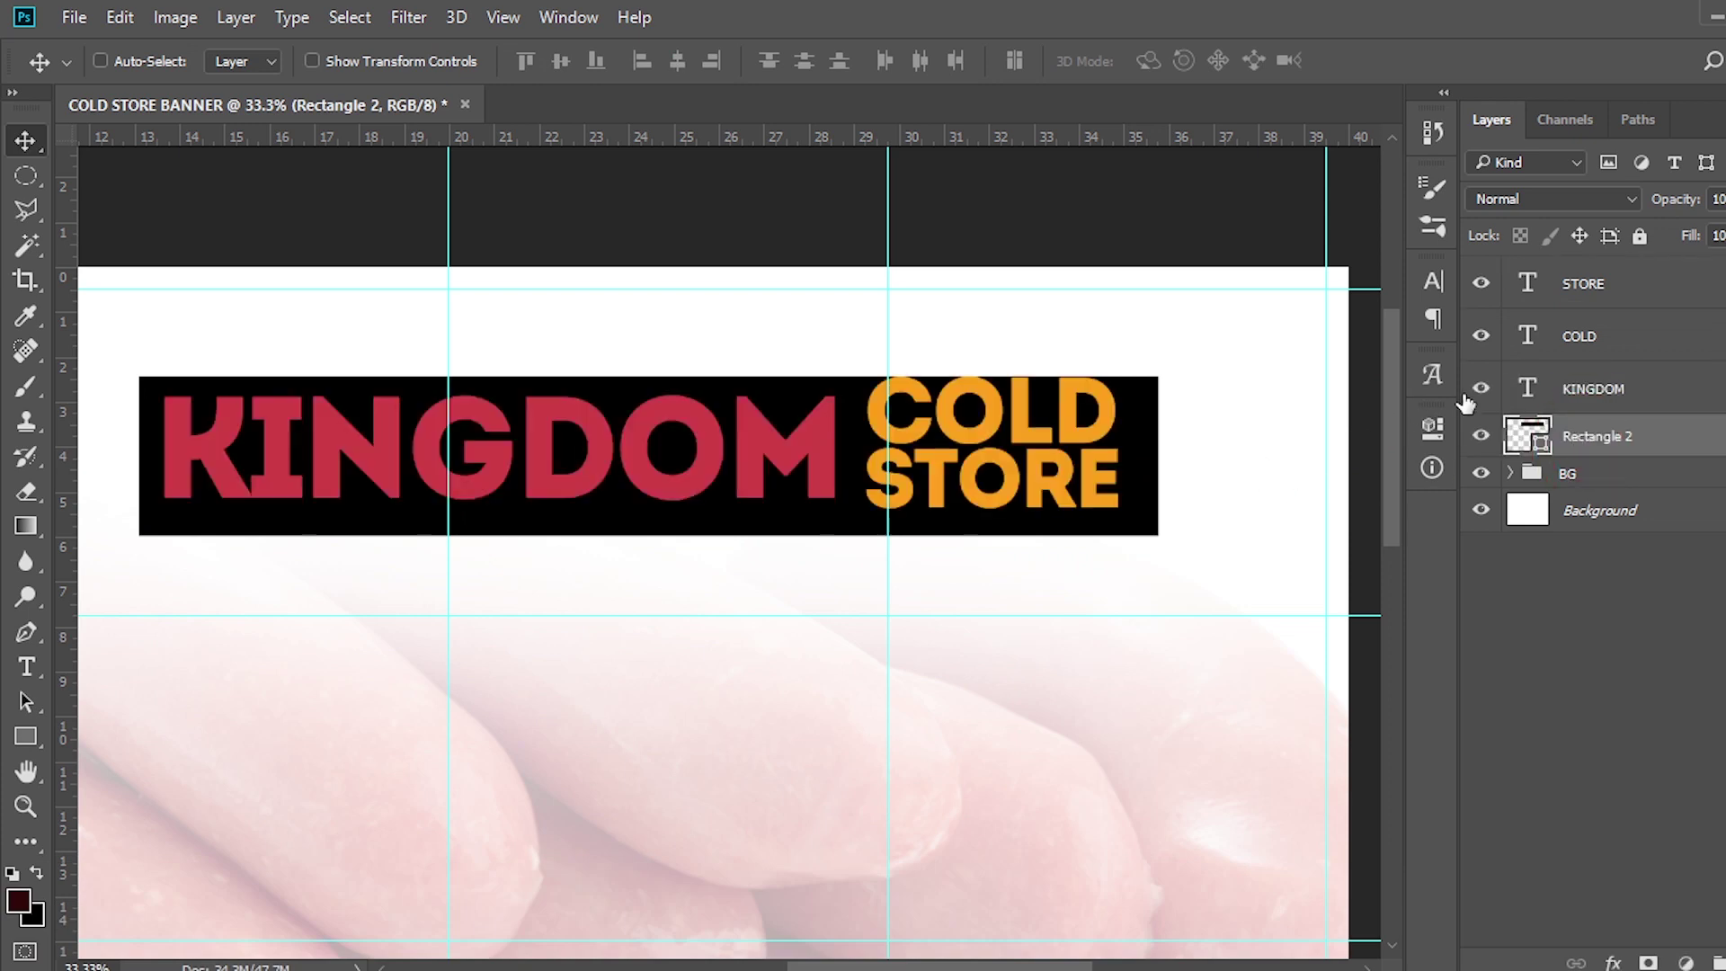
key(ctrl+0)
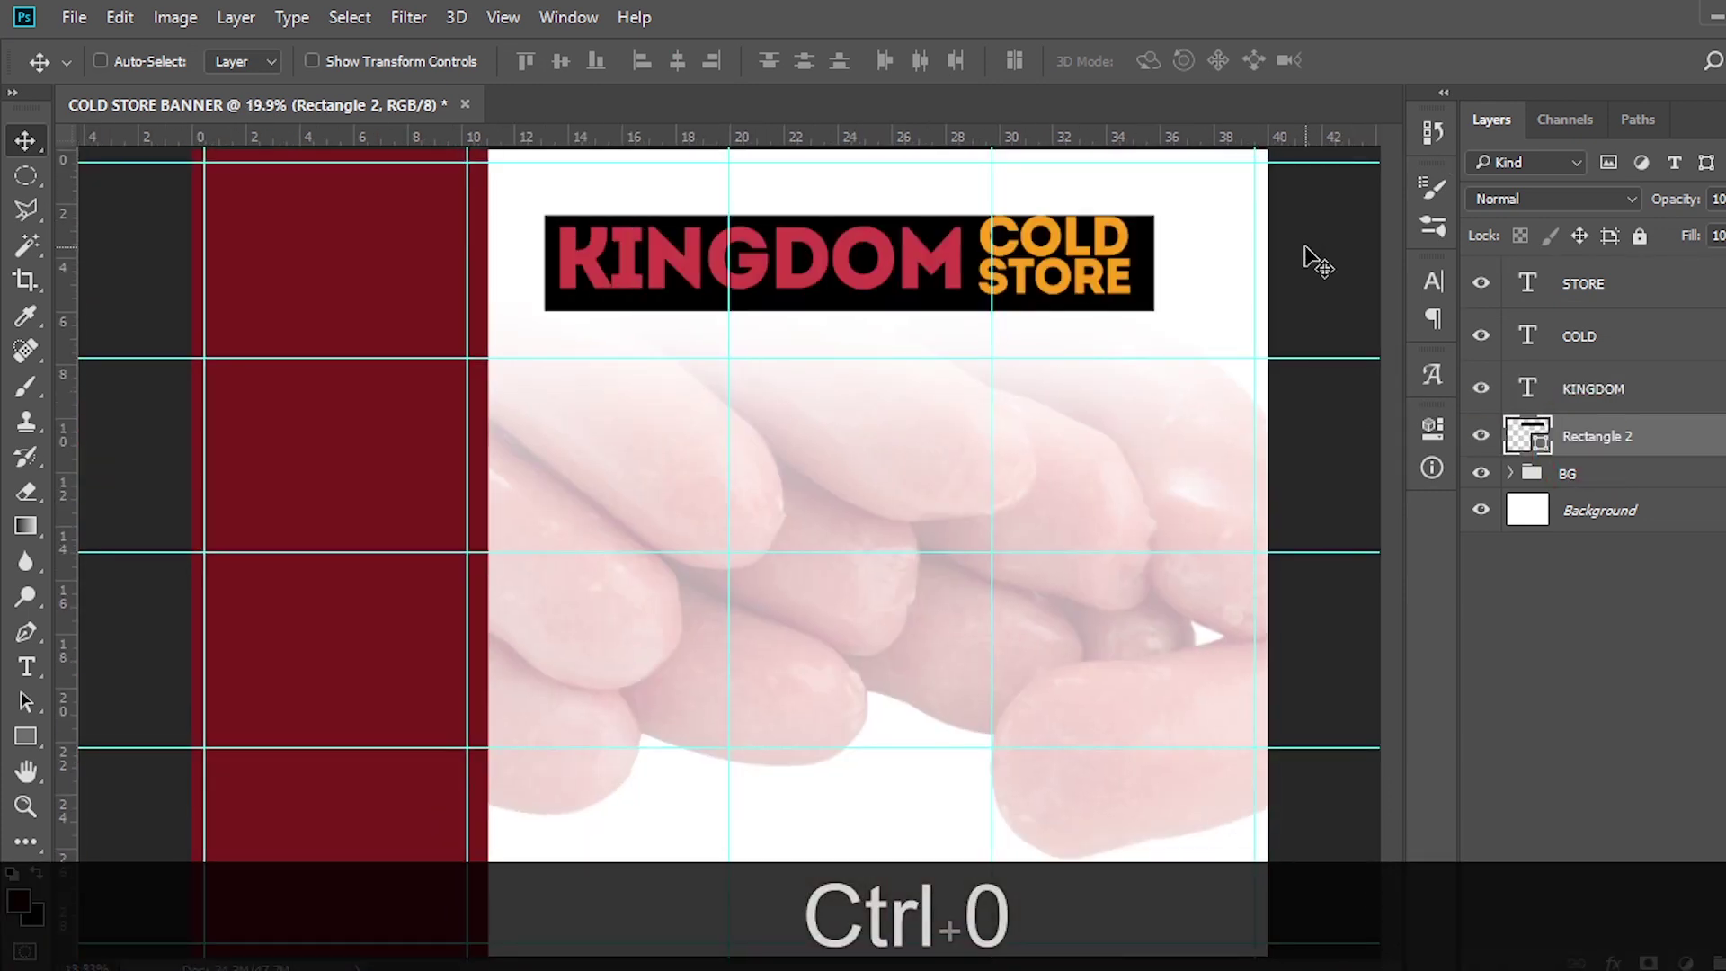
key(ctrl)
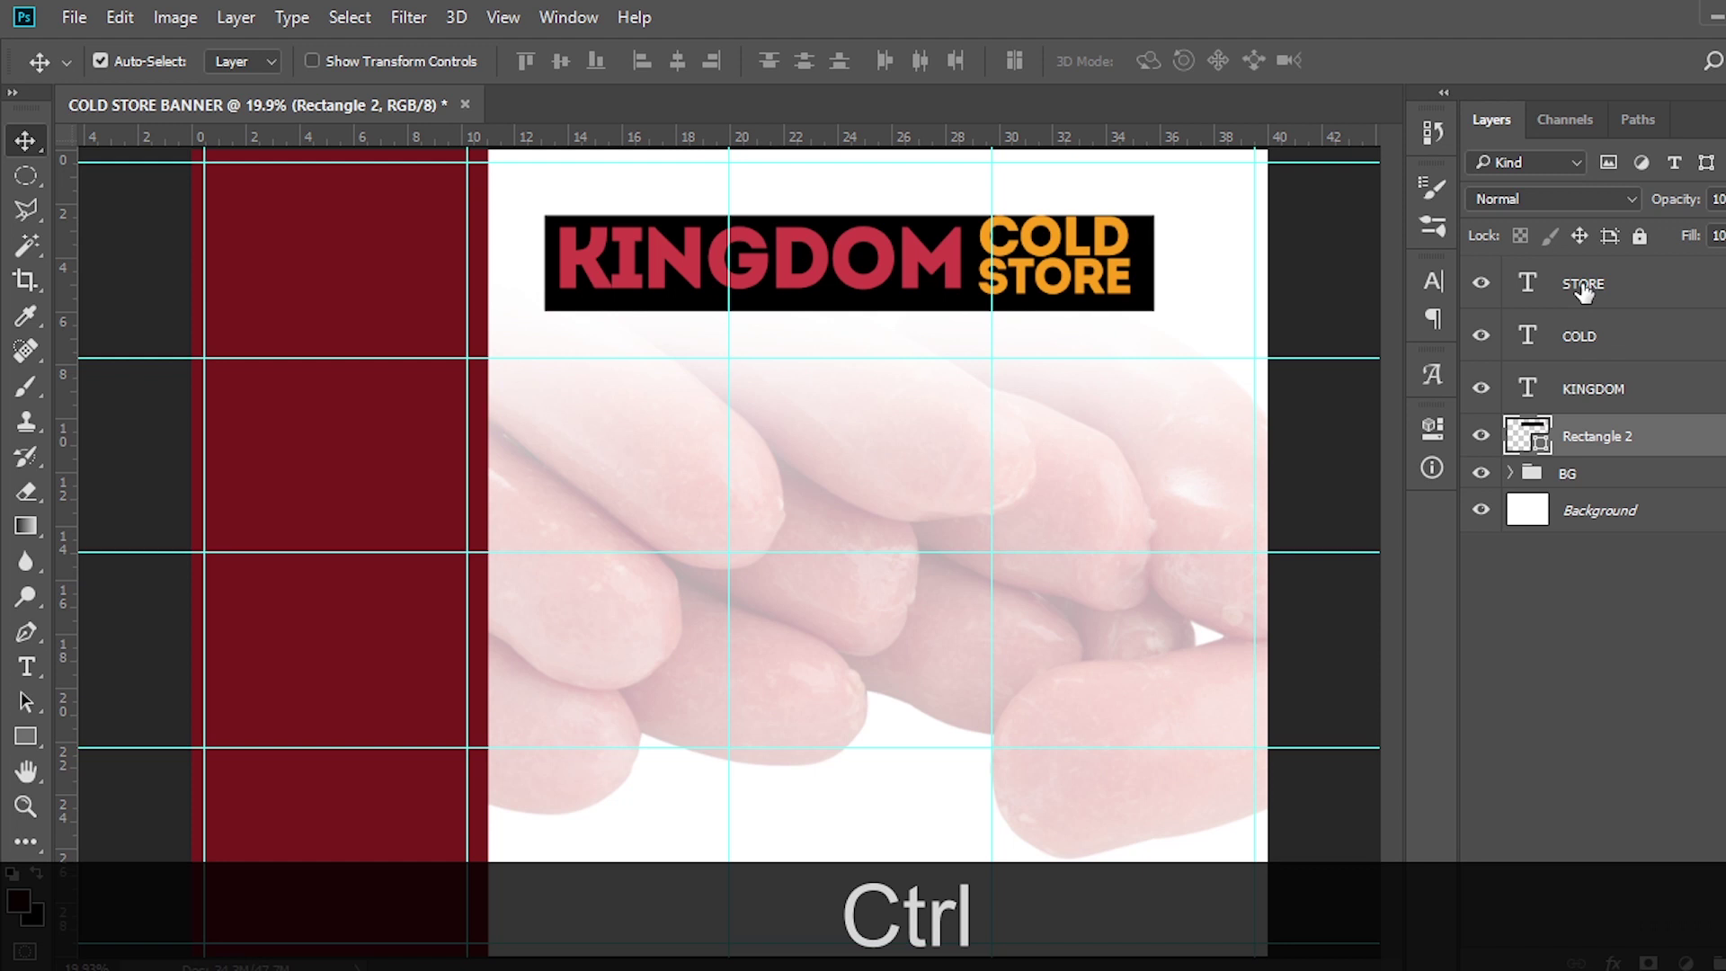
Group STORE, COLD, KINGDOM and the black bar into a group named KINGDOM
ctrl+click(1582, 286)
ctrl+click(1582, 341)
ctrl+click(1605, 395)
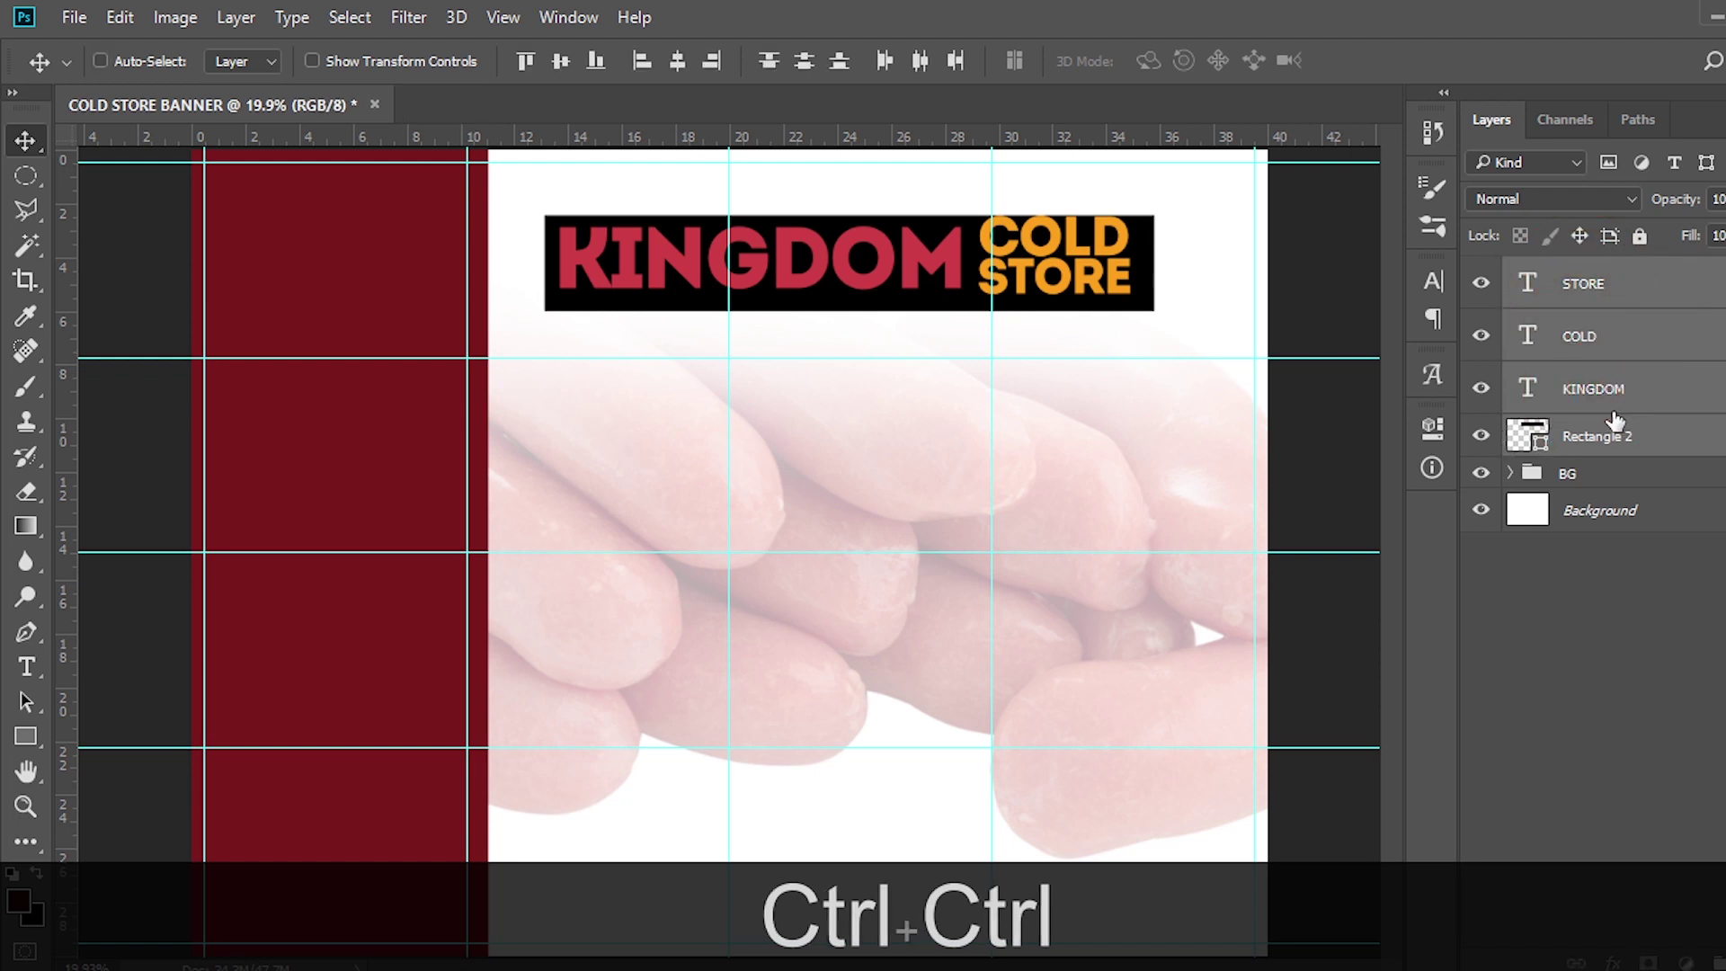
key(ctrl+g)
double_click(1582, 271)
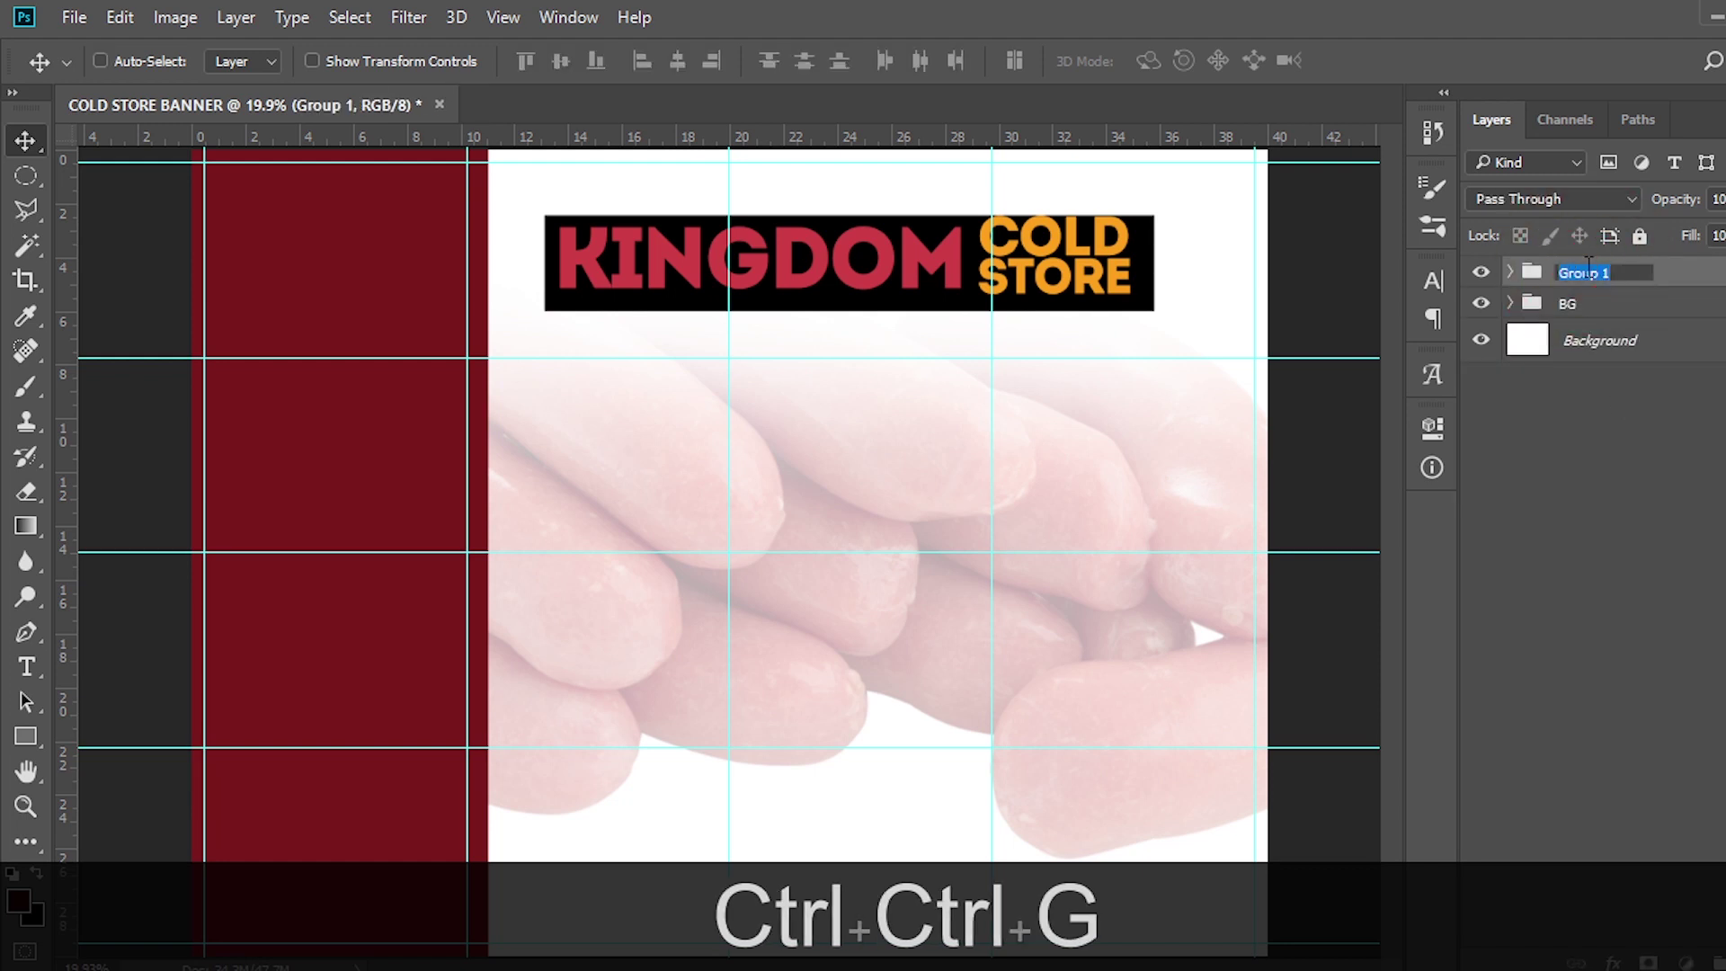
text(KINGDOM)
key(Return)
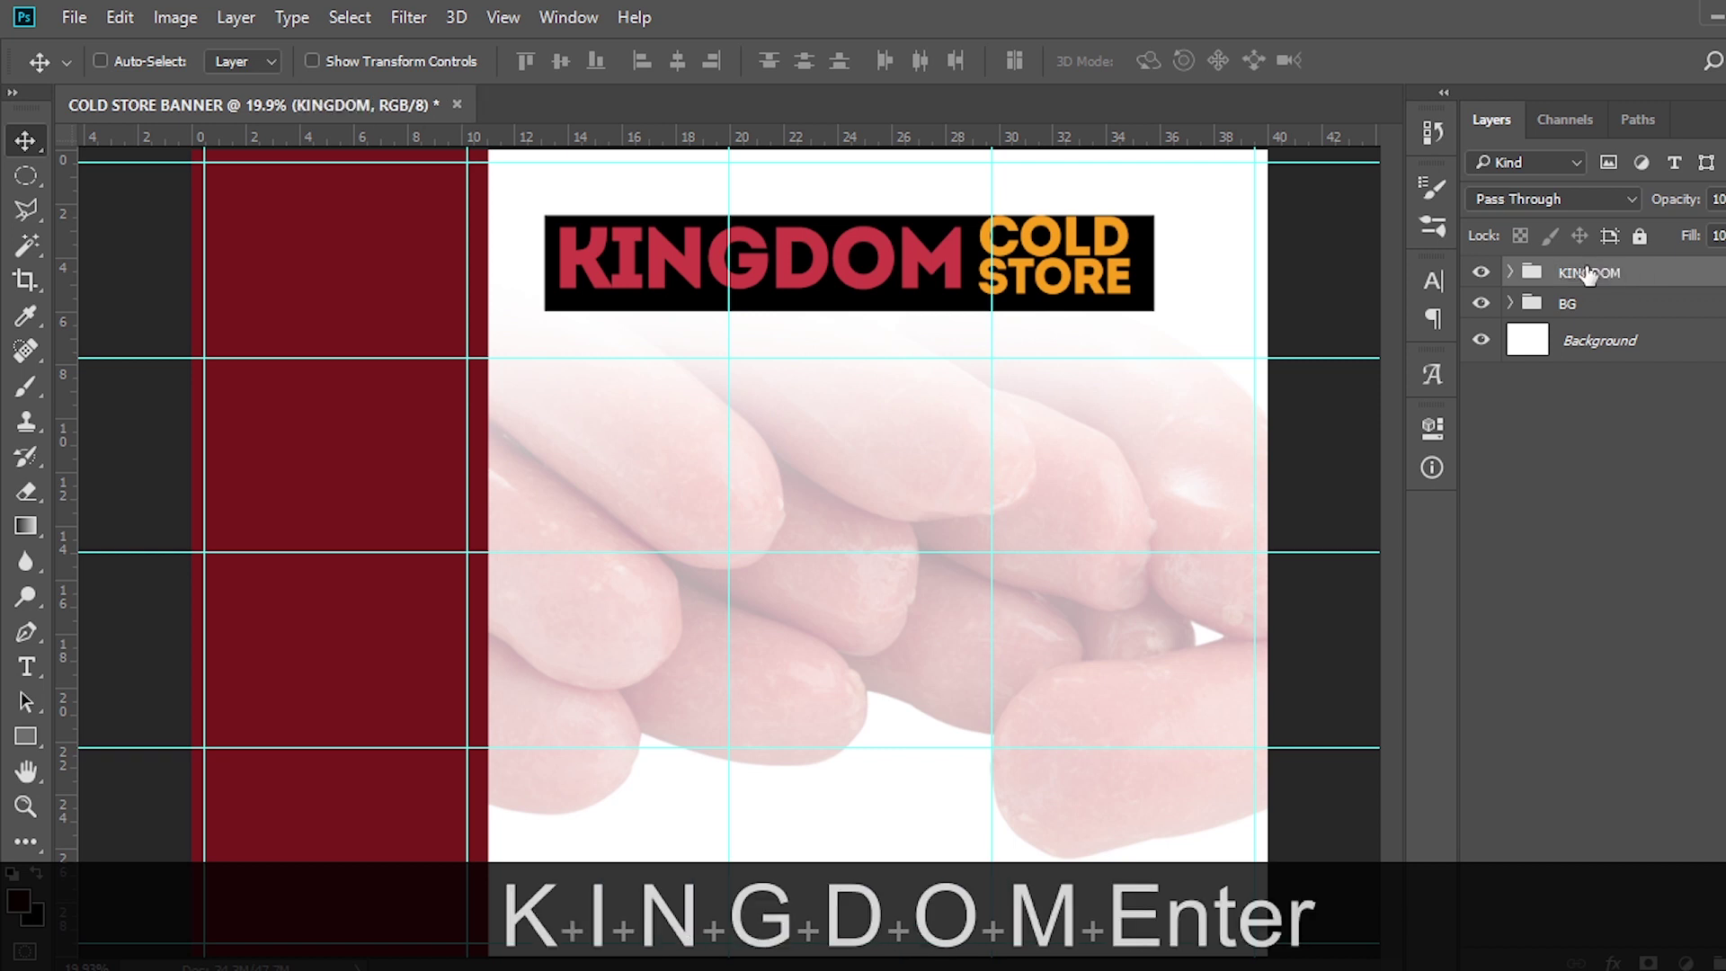
Shift the KINGDOM group slightly right and add a vertical guide at 24.95 in
key(ctrl+t)
drag(919, 284, 955, 286)
drag(66, 385, 867, 329)
key(Return)
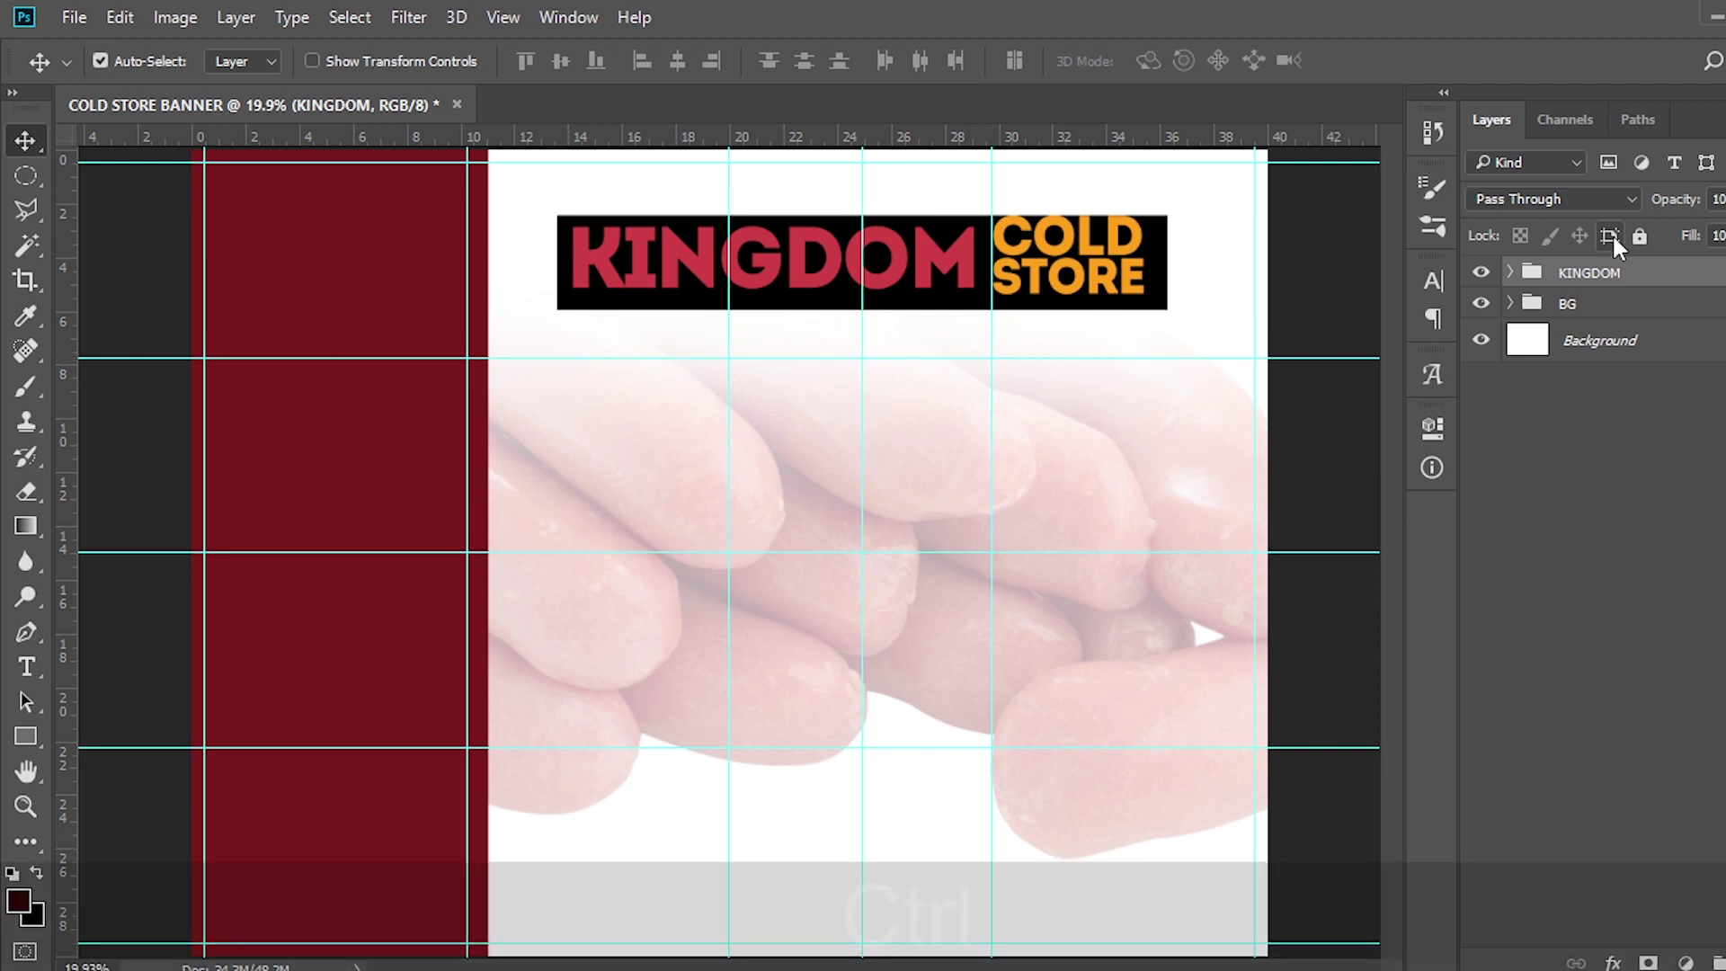
key(ctrl+=)
key(ctrl+=)
Expand the KINGDOM group and nudge the KINGDOM text down slightly
scroll(1159, 207, up, 5)
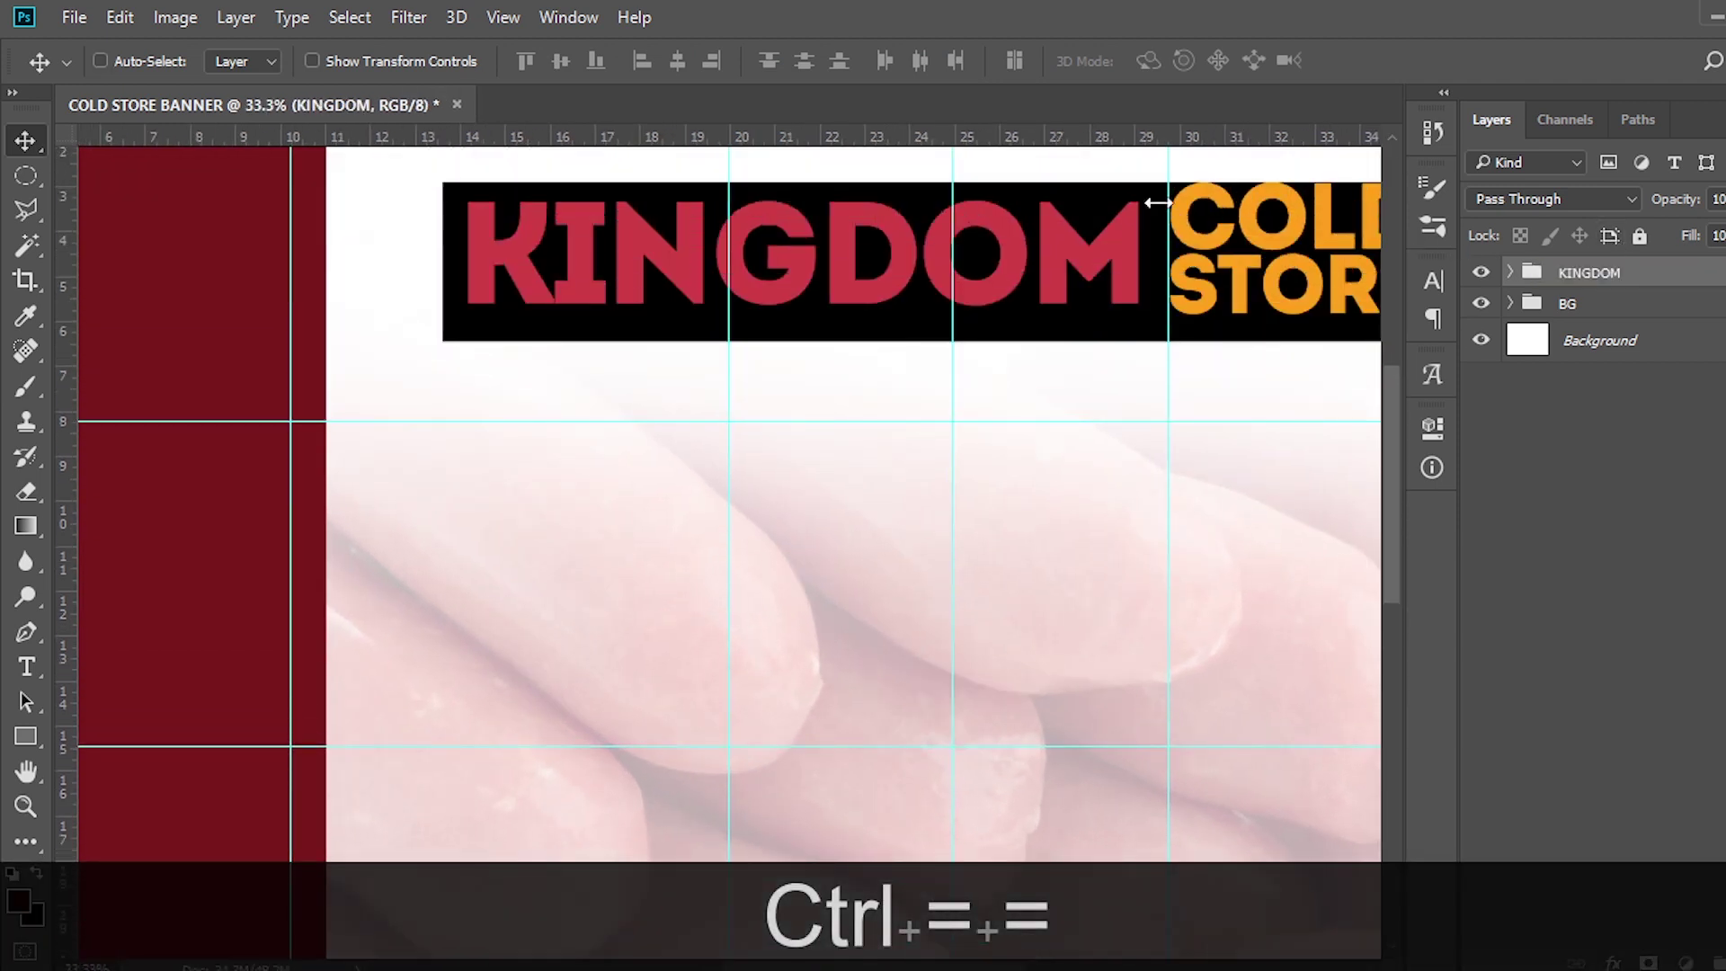
drag(855, 967, 903, 967)
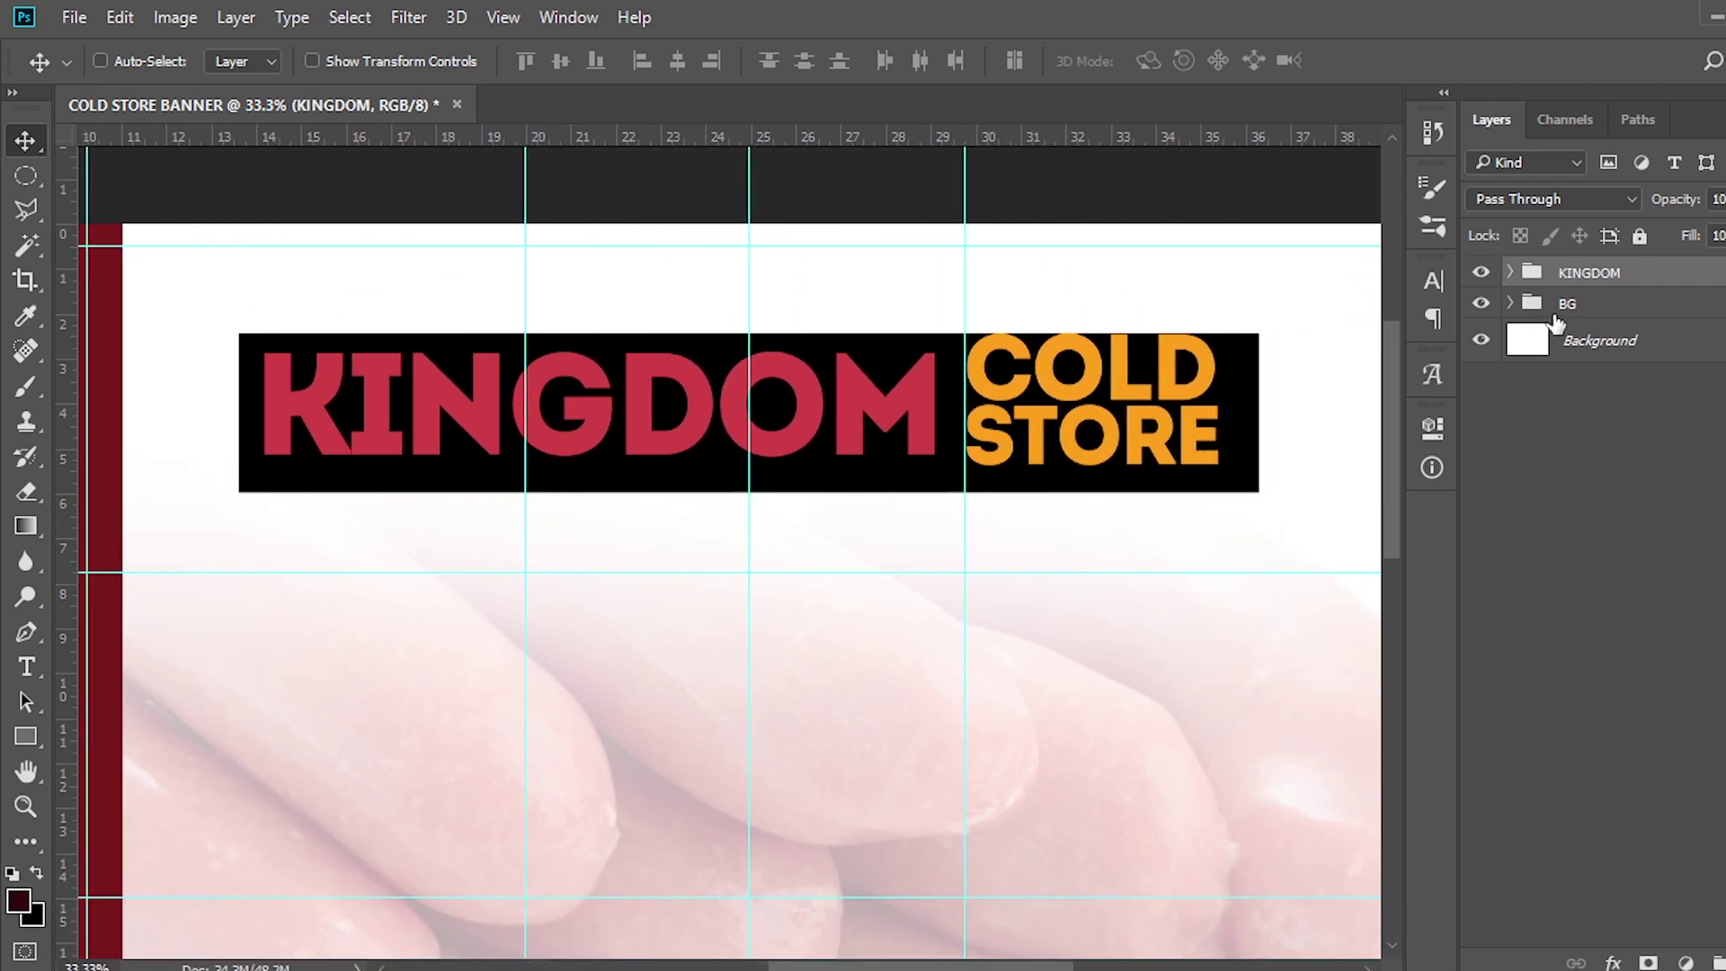
click(1511, 272)
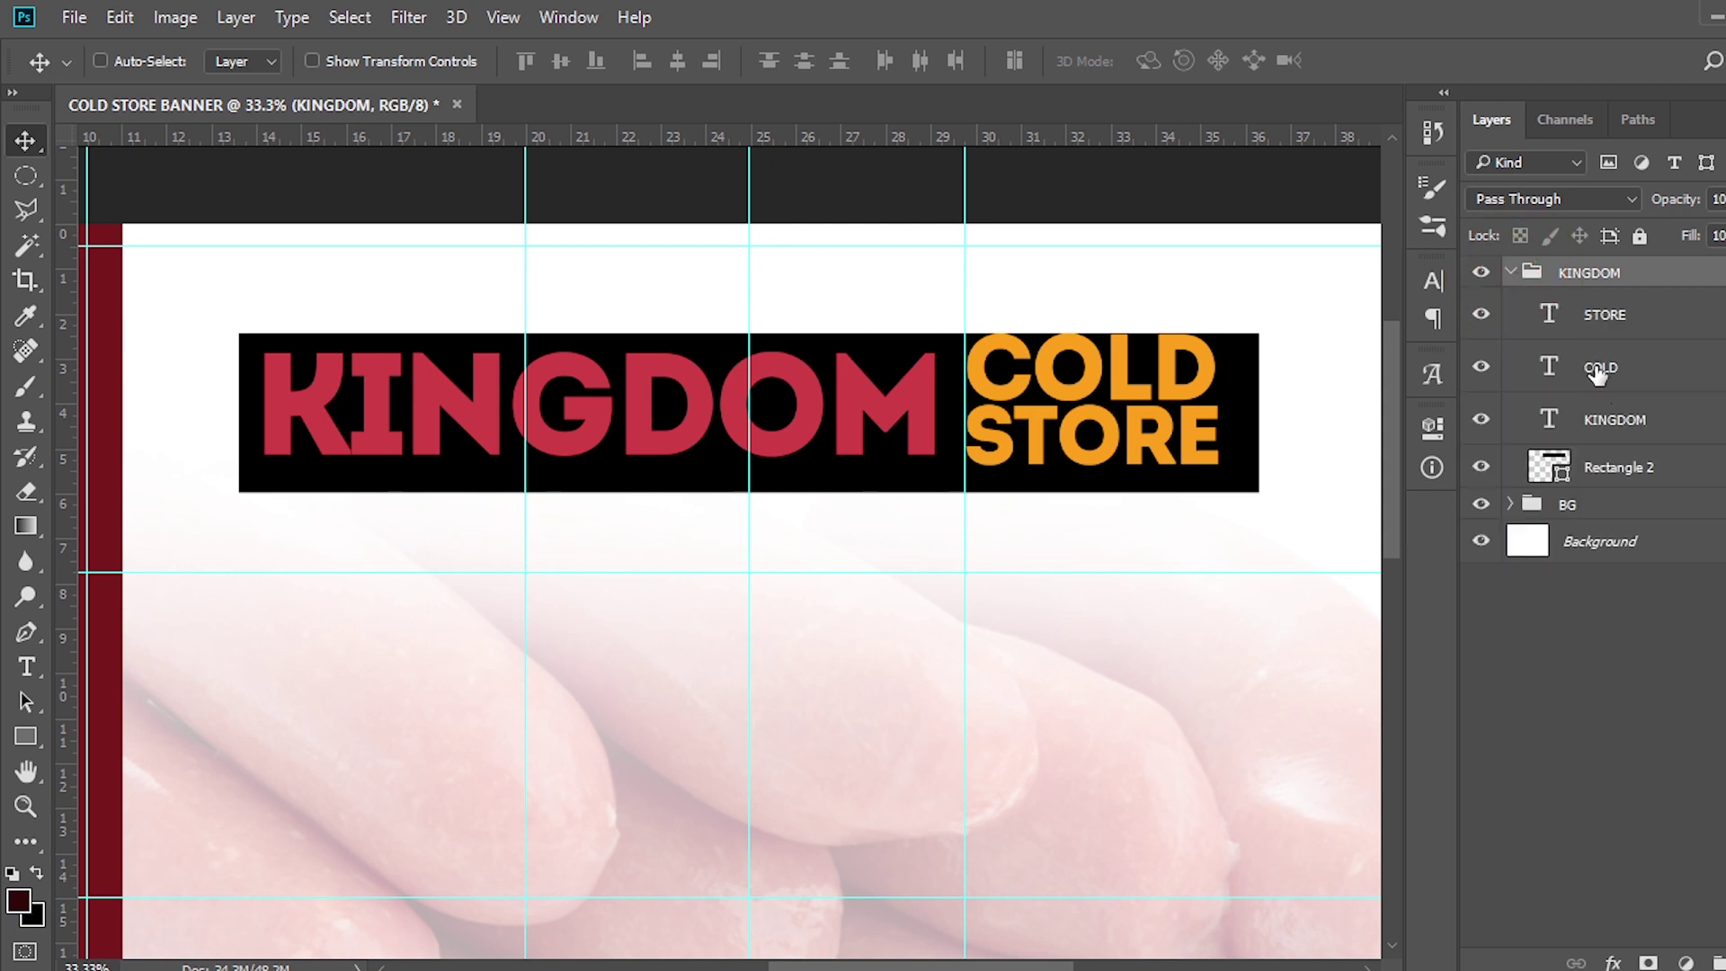
click(1595, 419)
key(v)
key(Down)
key(Down)
key(Down)
key(Down)
key(Down)
key(Down)
key(Down)
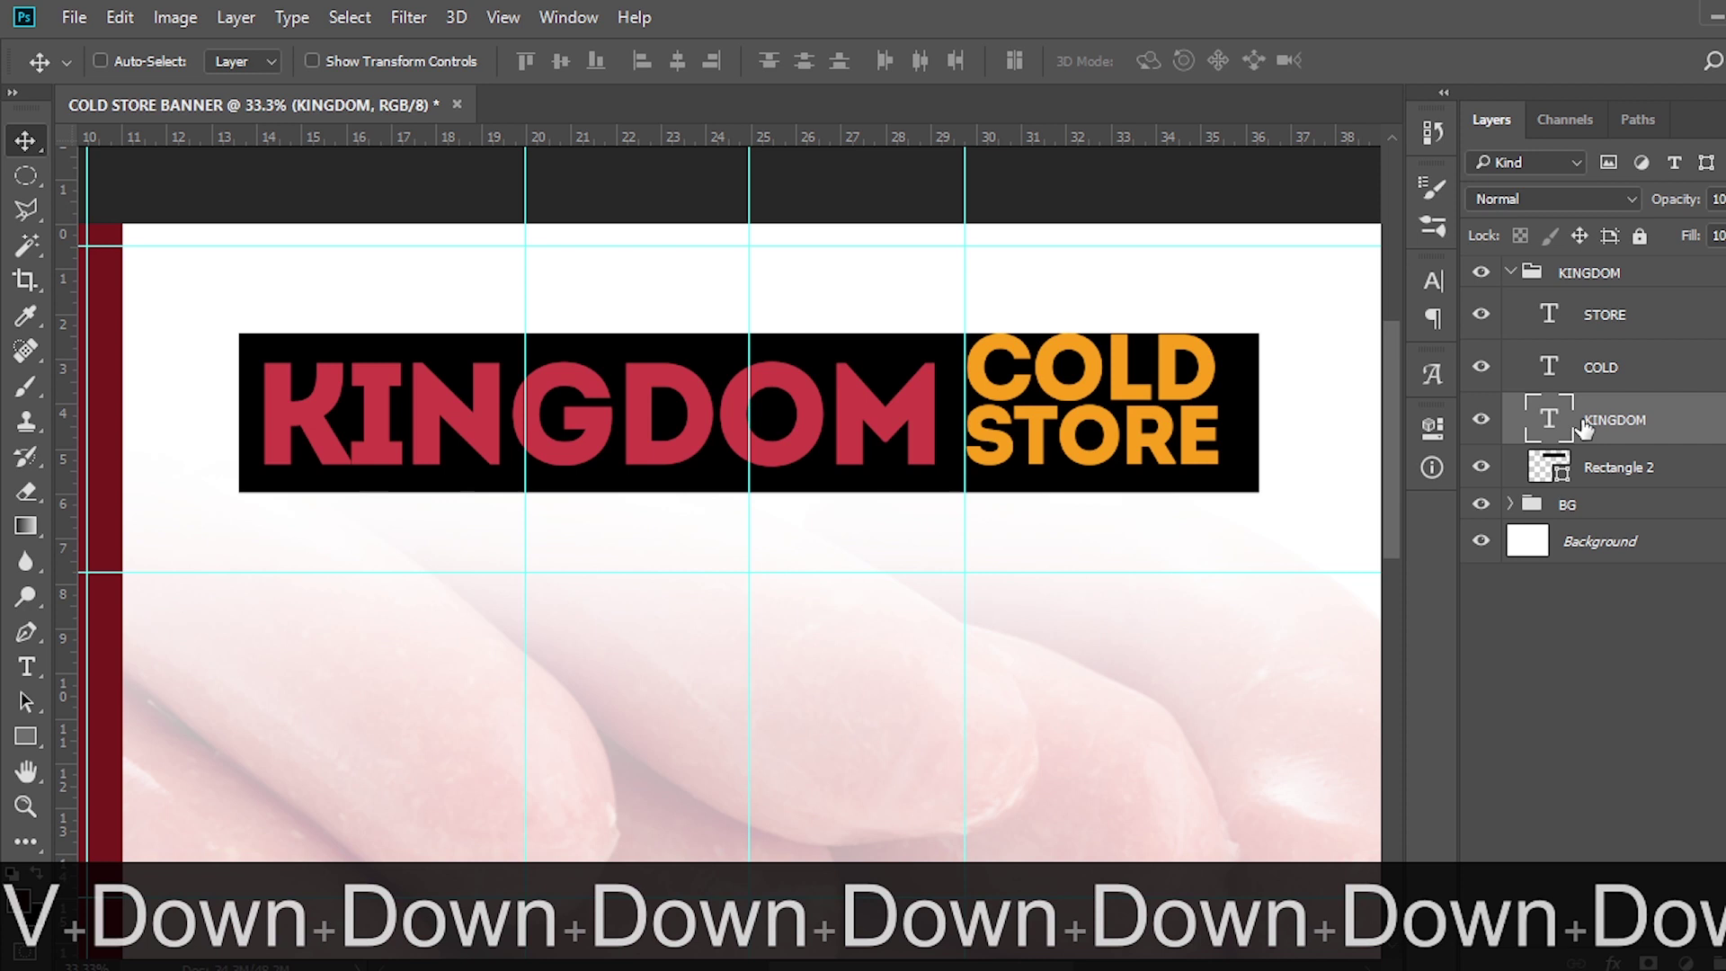
Select COLD and STORE and nudge them two steps down and two steps right
click(1606, 366)
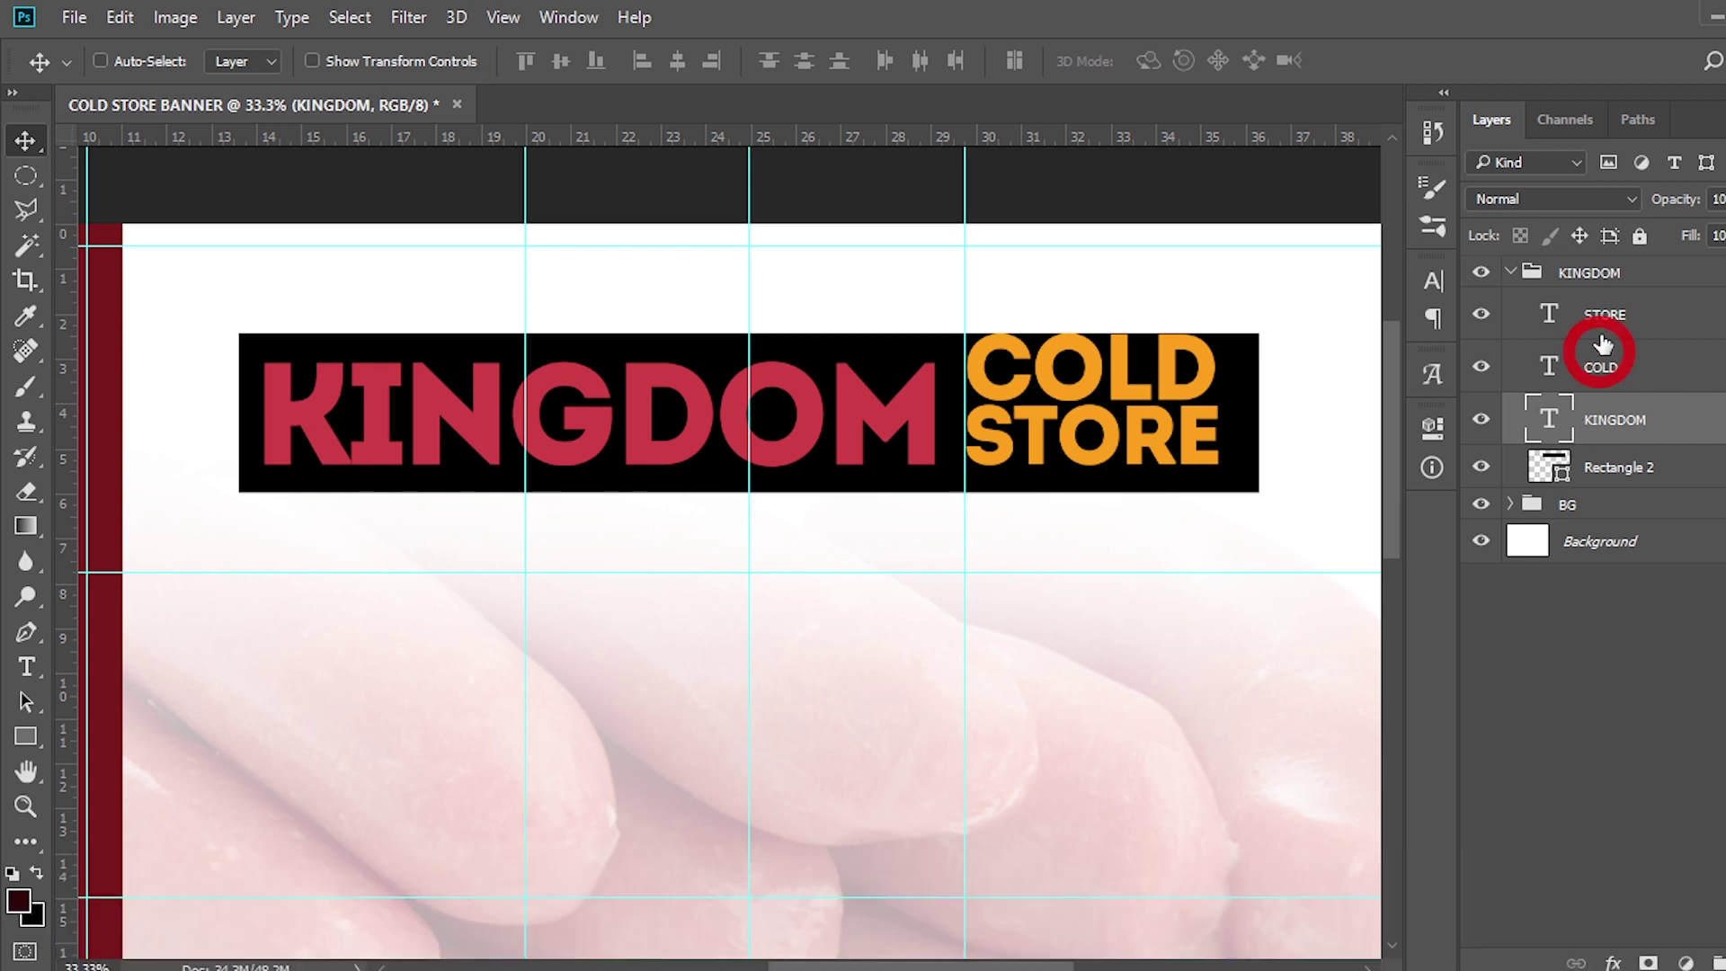
ctrl+click(1602, 317)
key(Down)
key(Down)
key(Down)
key(Down)
key(Down)
key(Down)
key(Down)
key(Down)
key(Down)
key(Down)
key(Down)
key(Down)
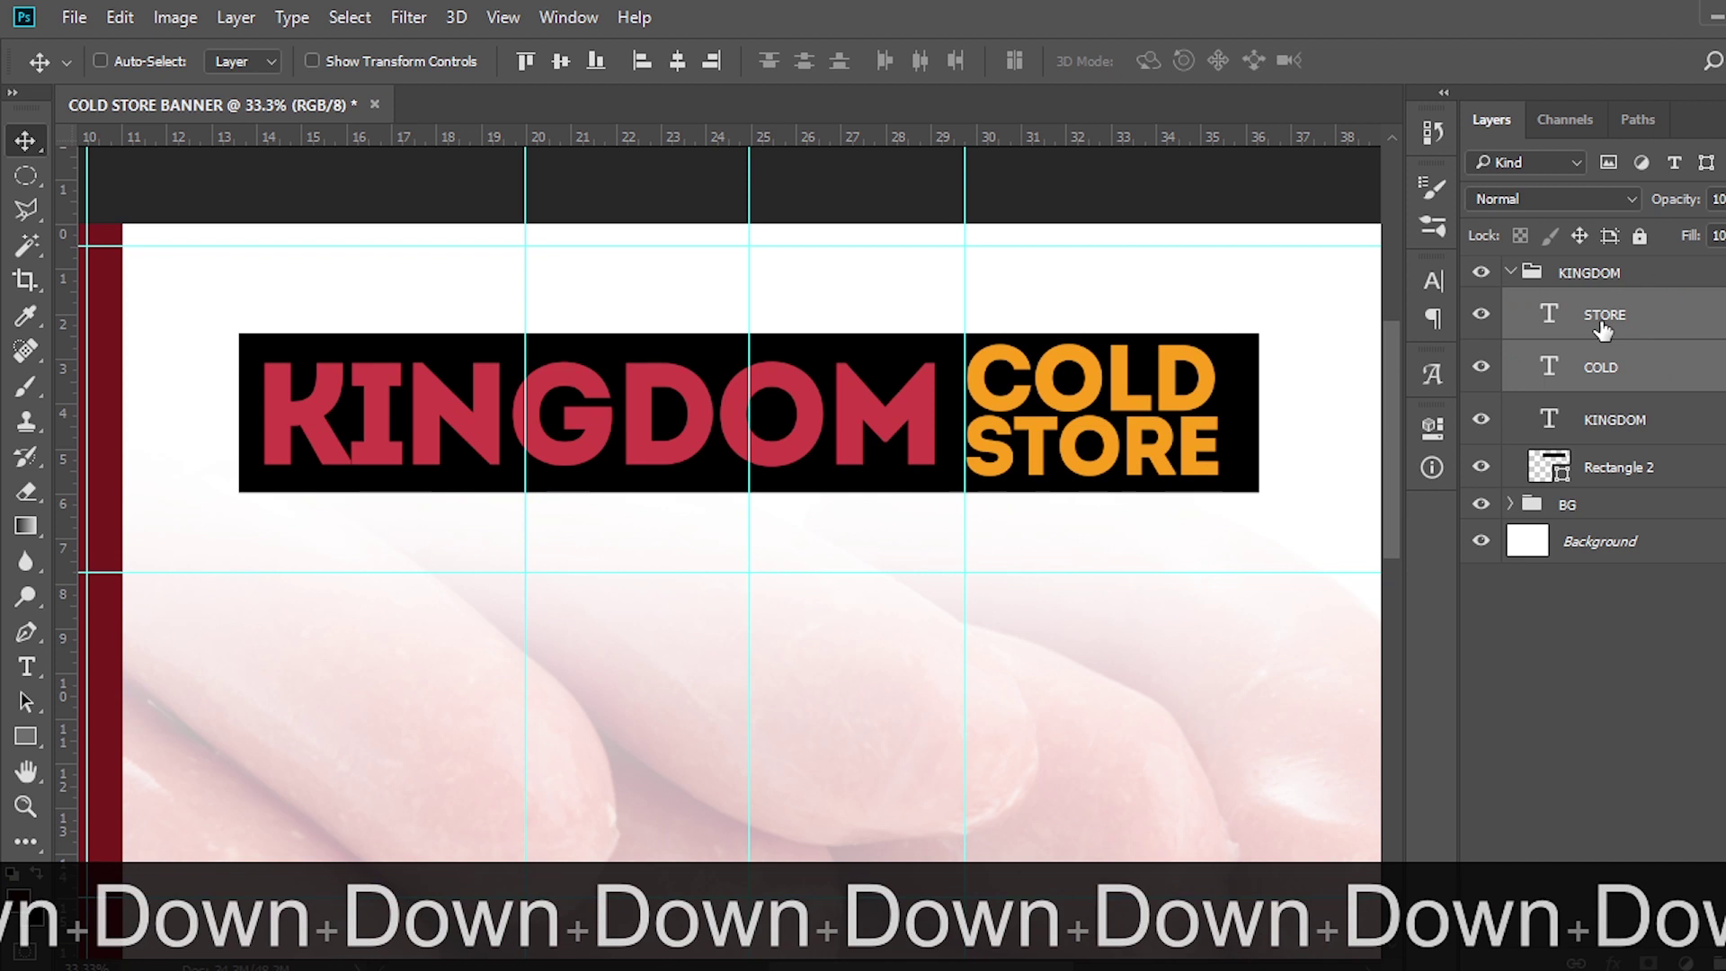
key(Down)
key(Right)
key(Right)
key(Right)
key(Right)
key(Right)
key(Right)
key(Right)
key(Right)
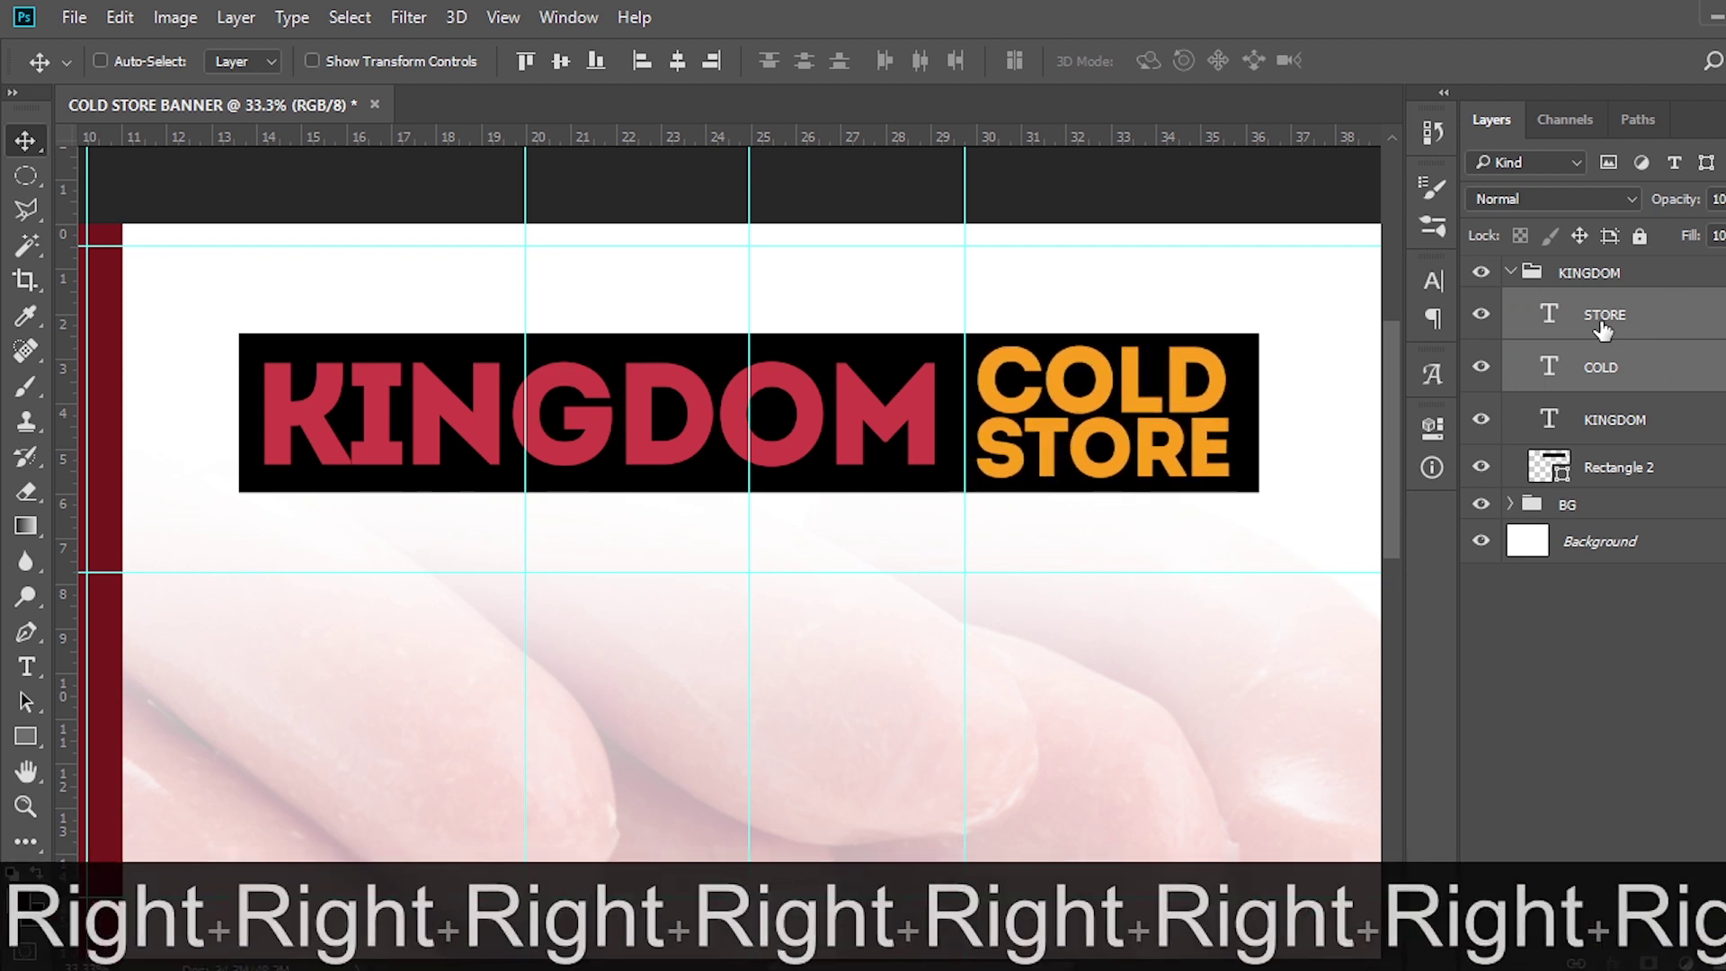
key(Right)
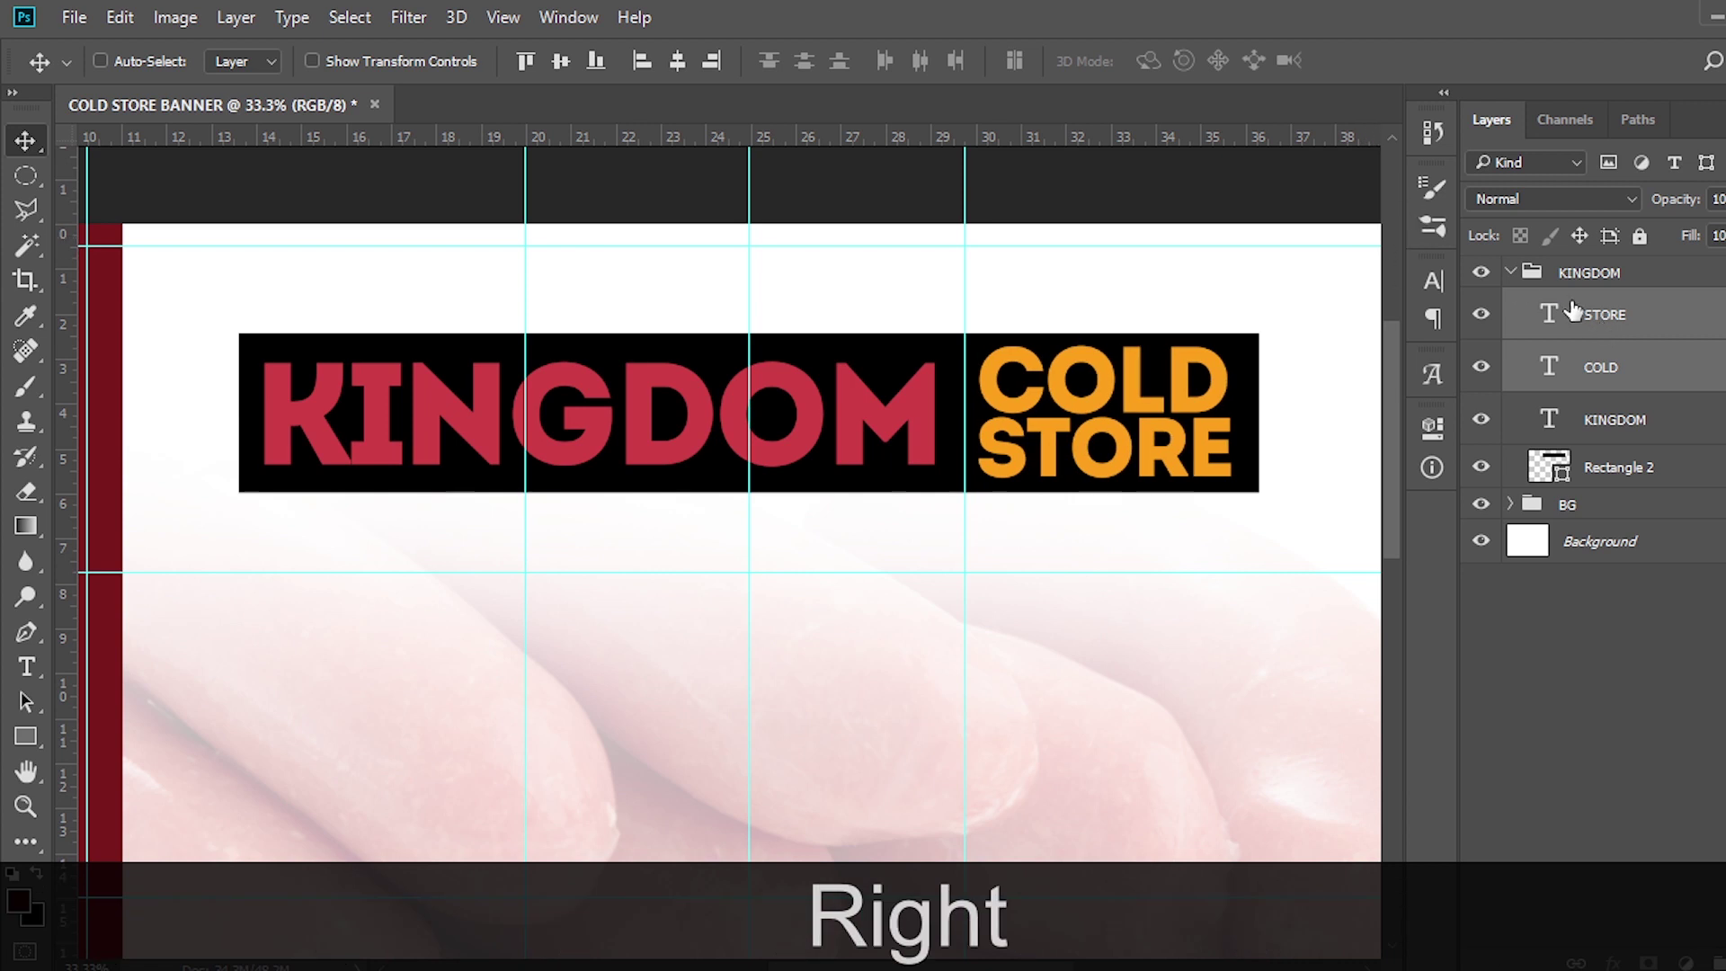
Fill Rectangle 2 with #4B0202 and add a hidden duplicate of it
click(1591, 467)
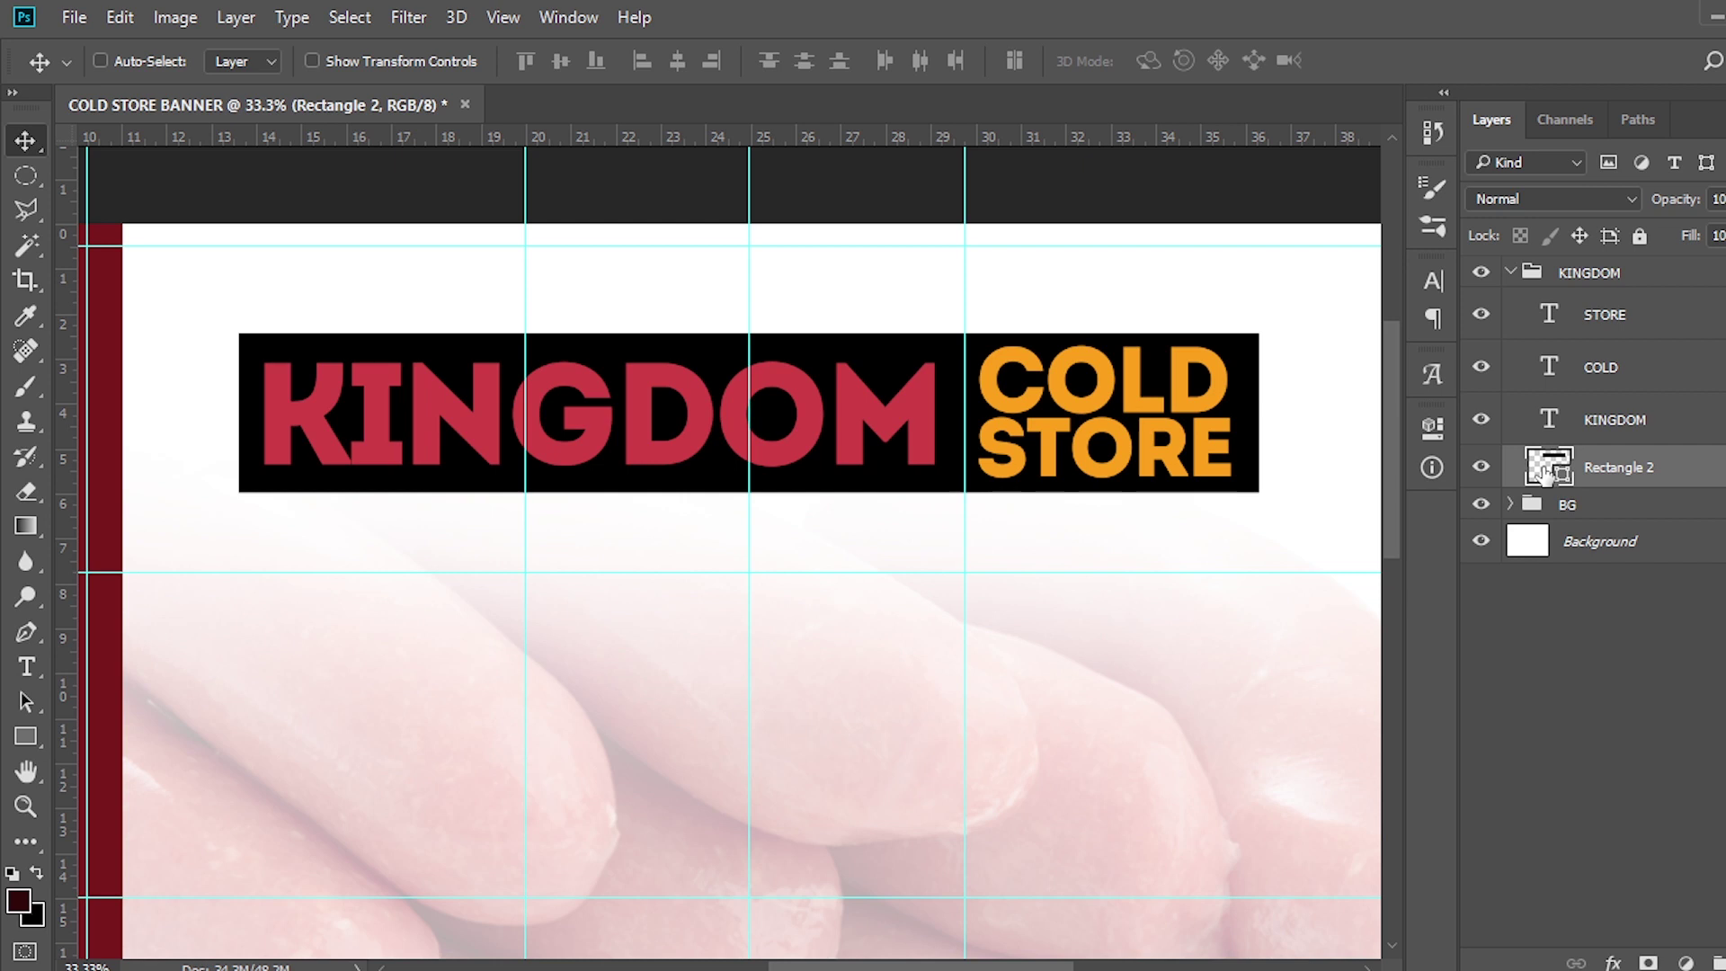
double_click(1544, 470)
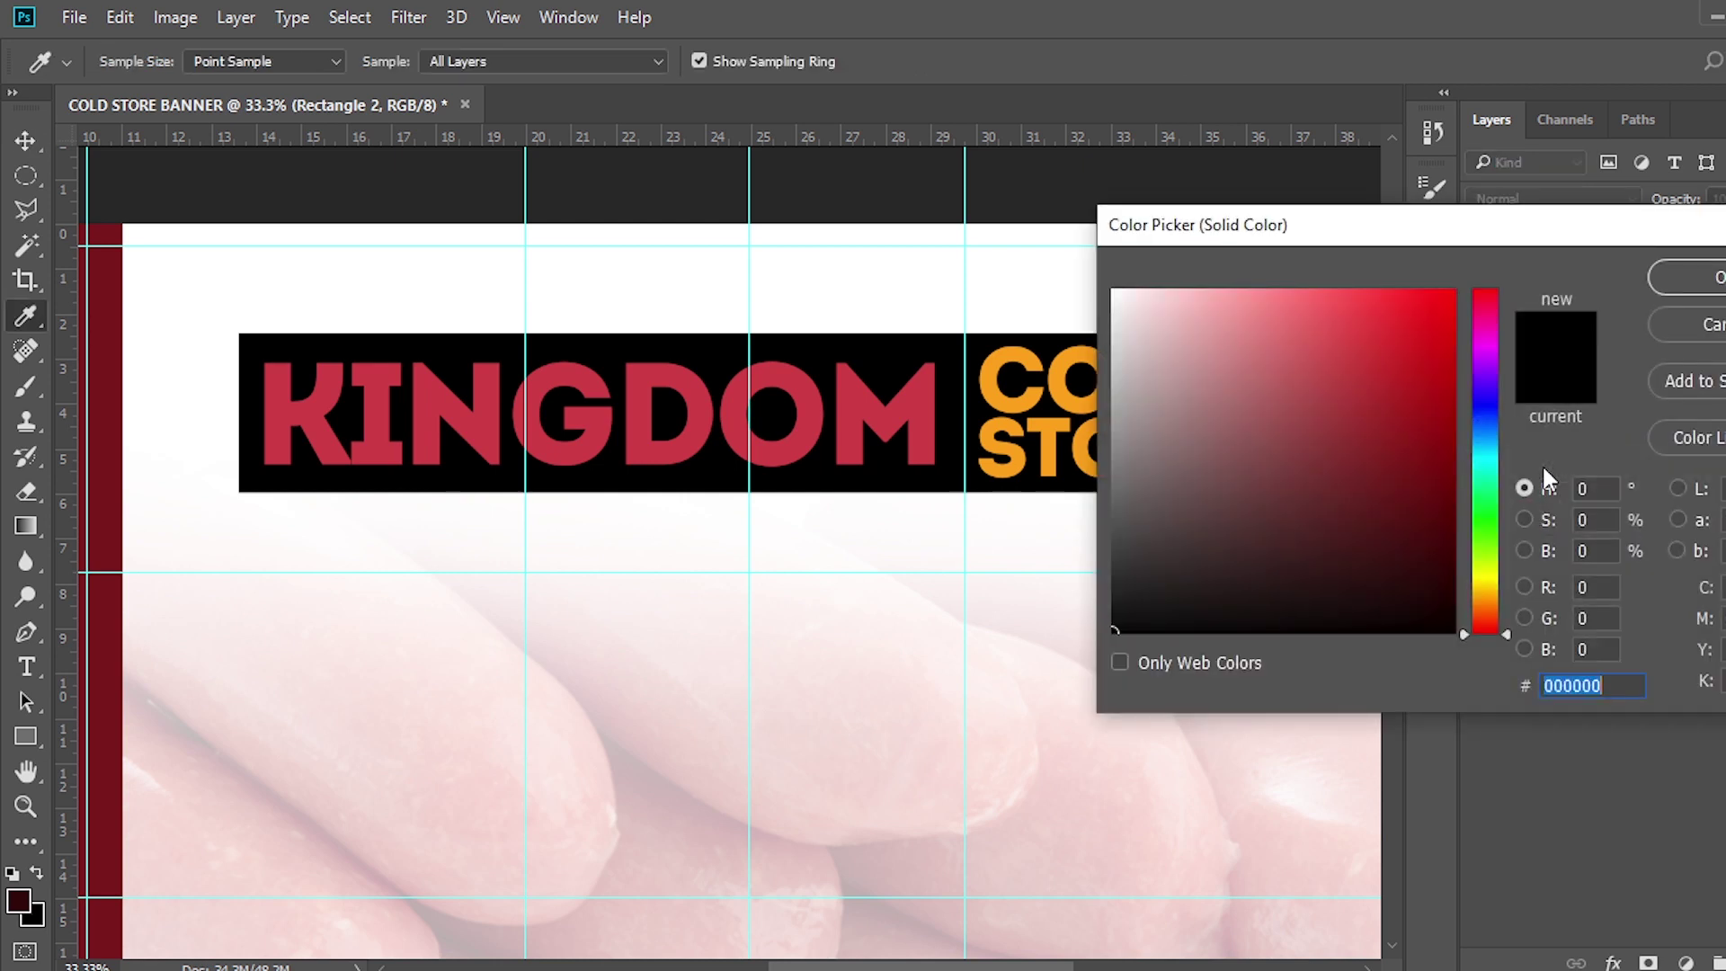
text(4)
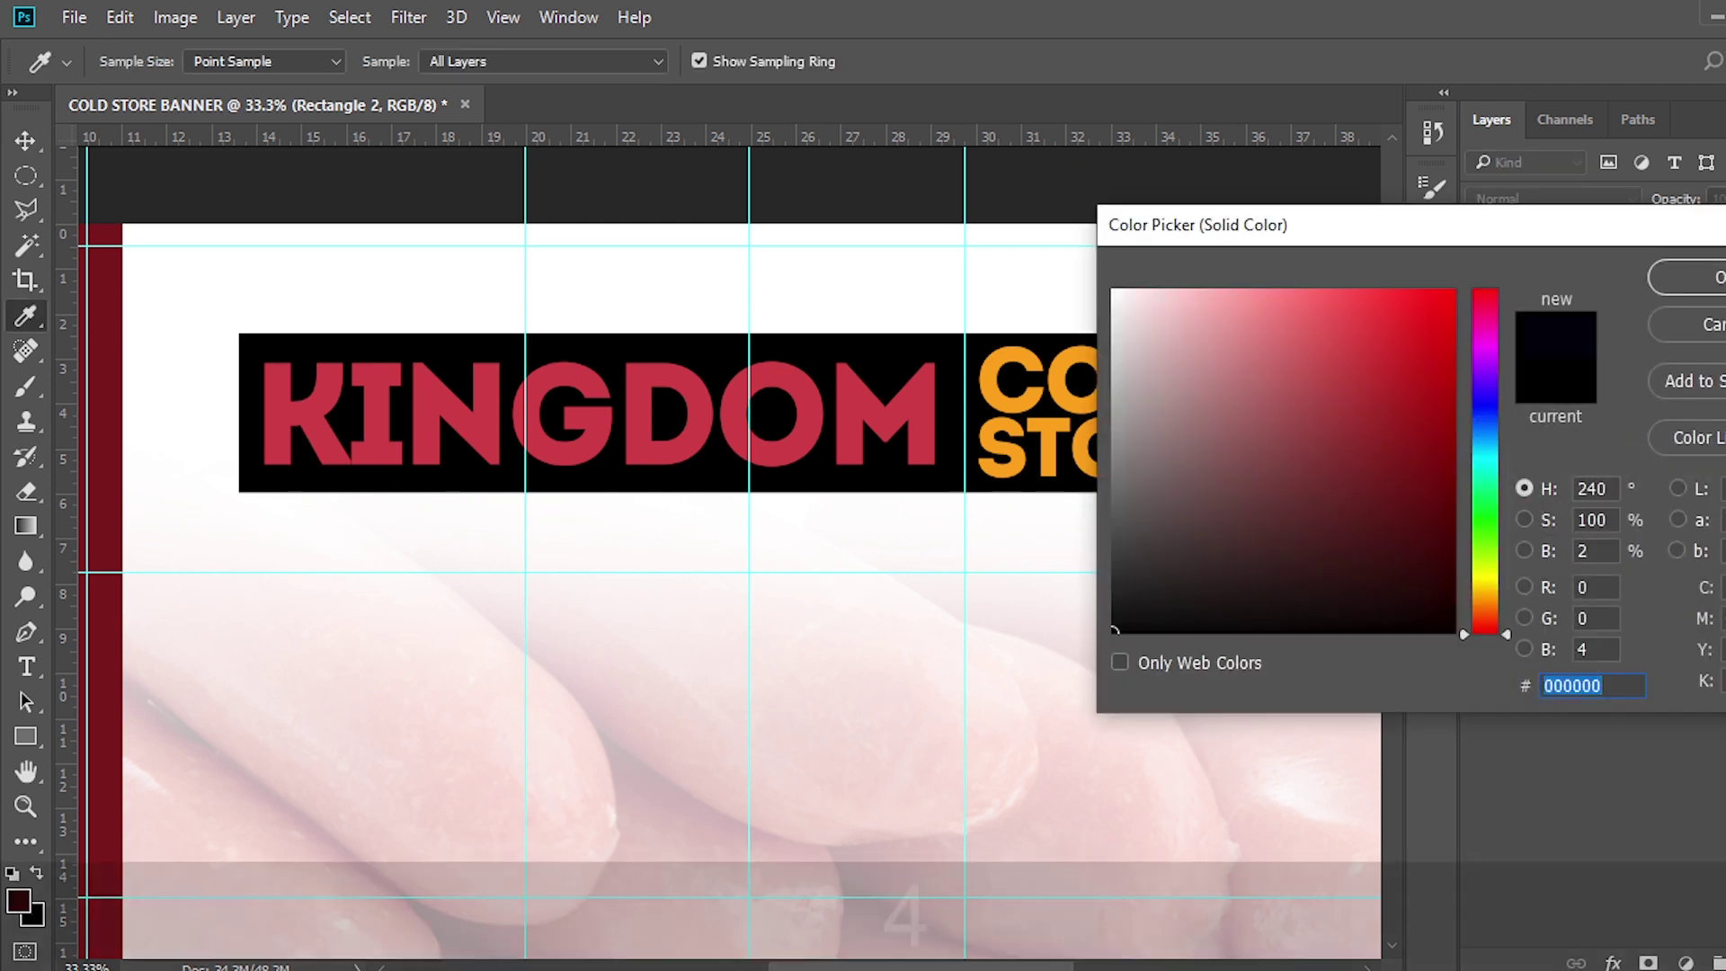
text(B)
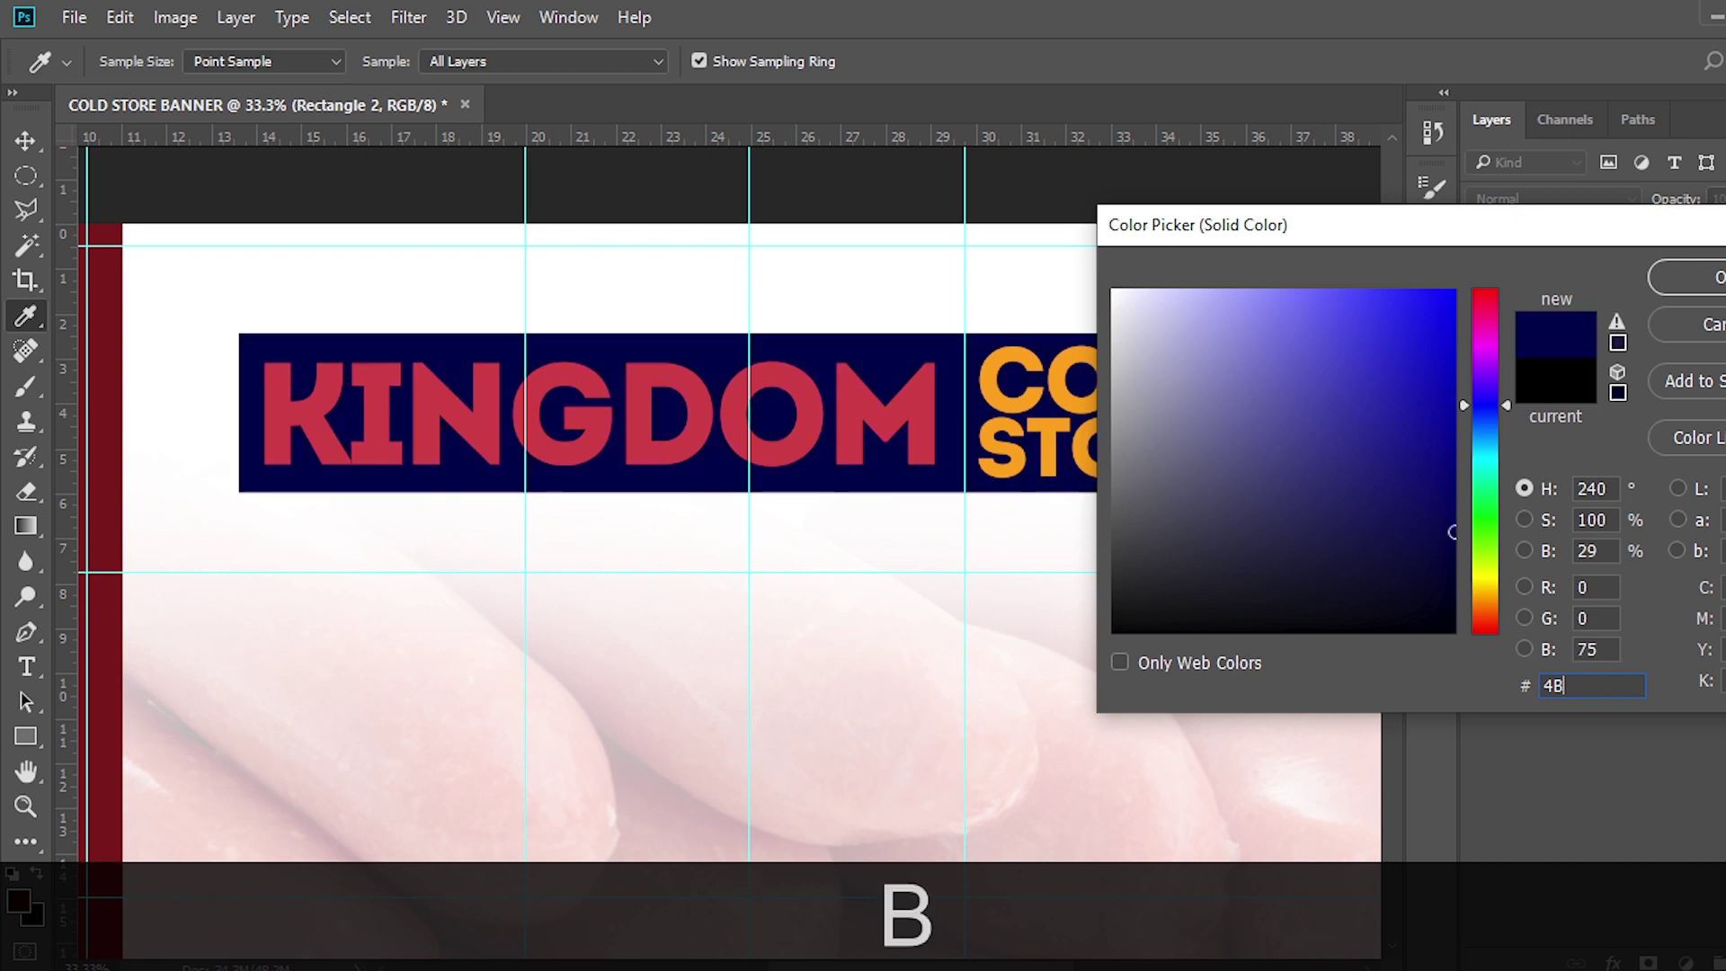
text(0202)
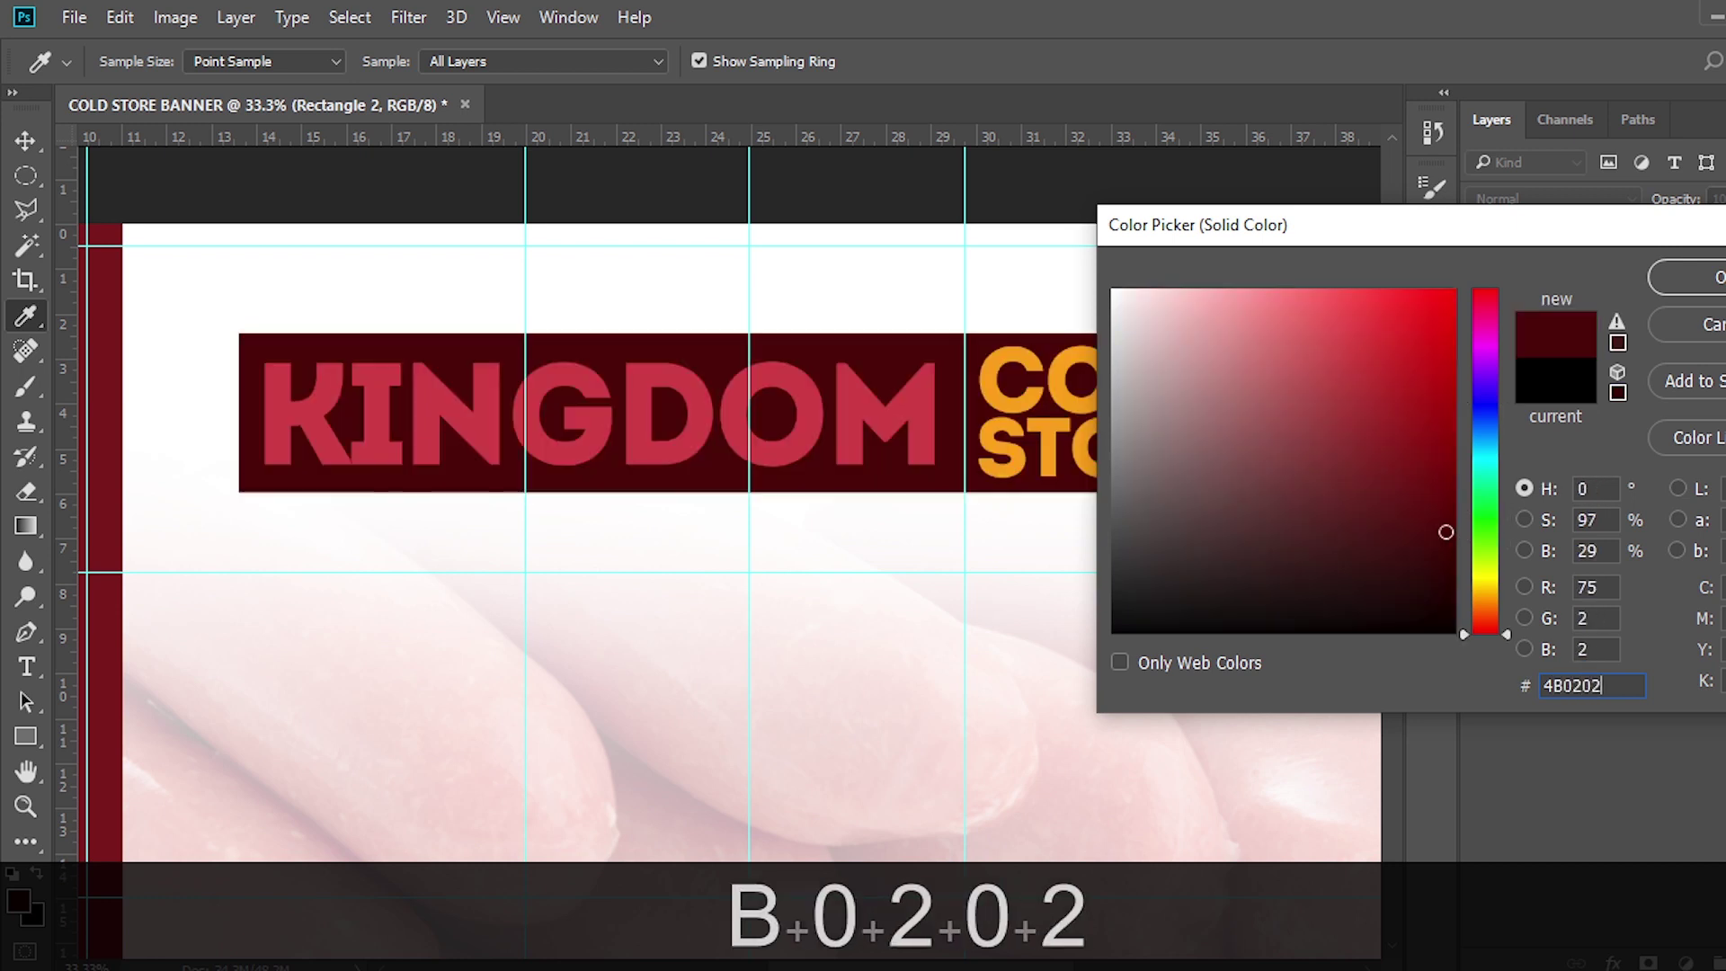
click(1683, 279)
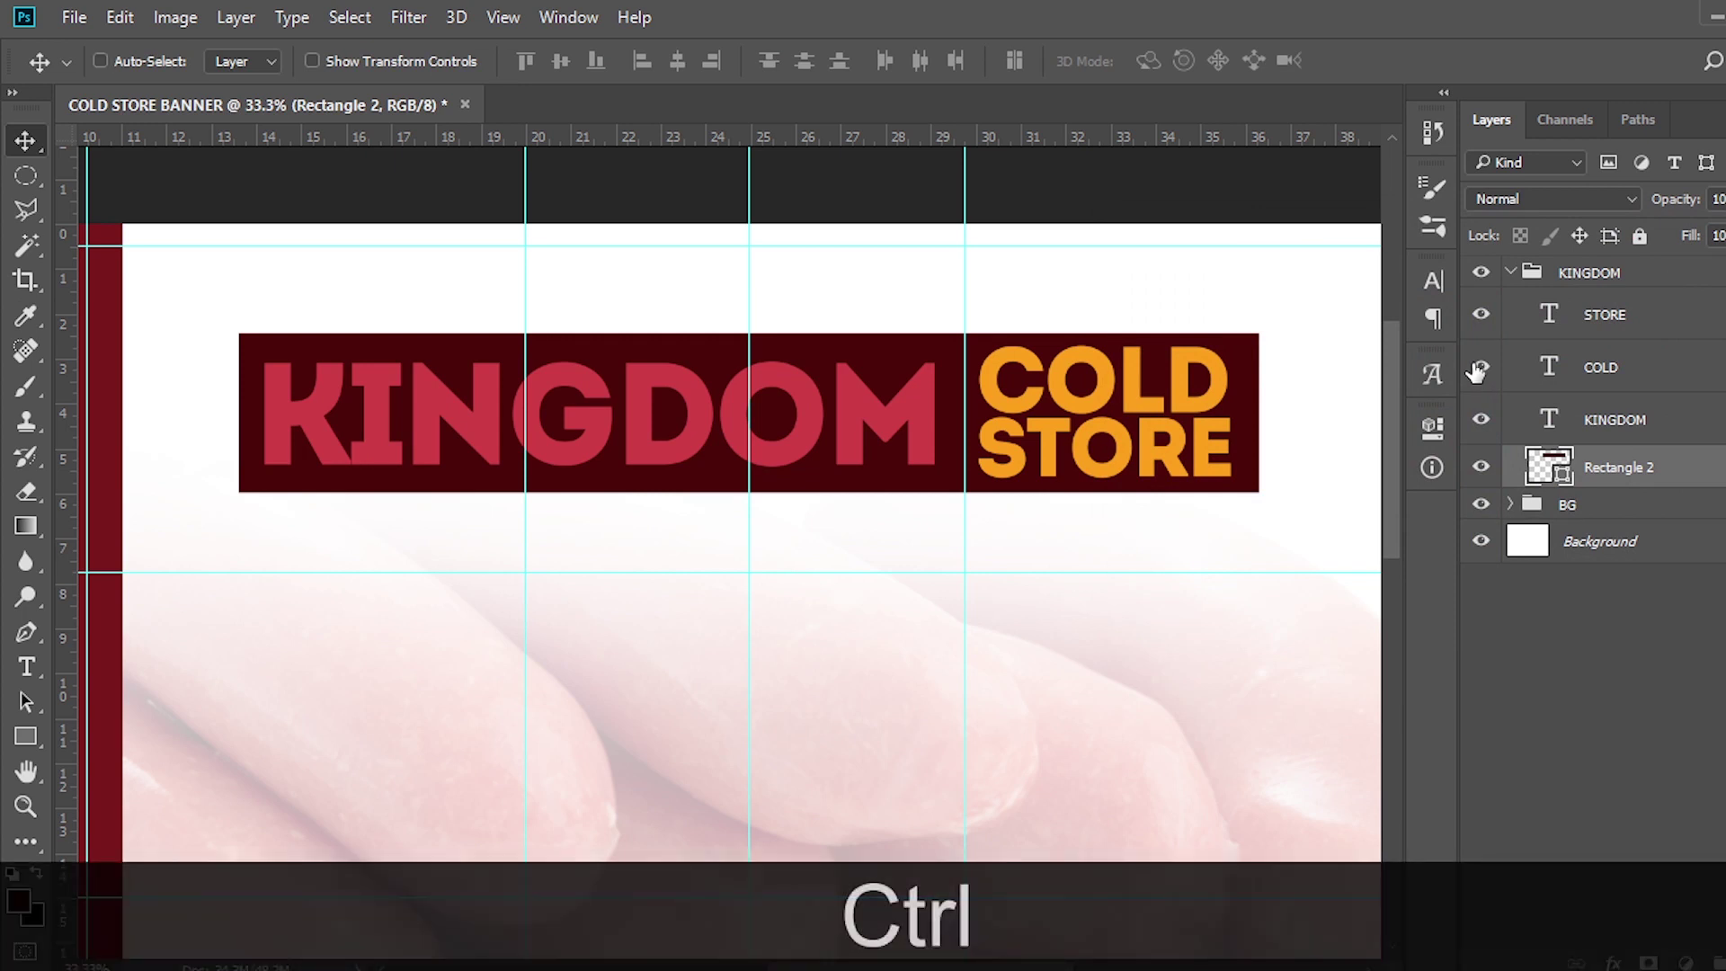
key(ctrl+j)
click(1481, 470)
Narrow the maroon Rectangle 2 so it covers only COLD STORE
click(1615, 512)
key(ctrl+t)
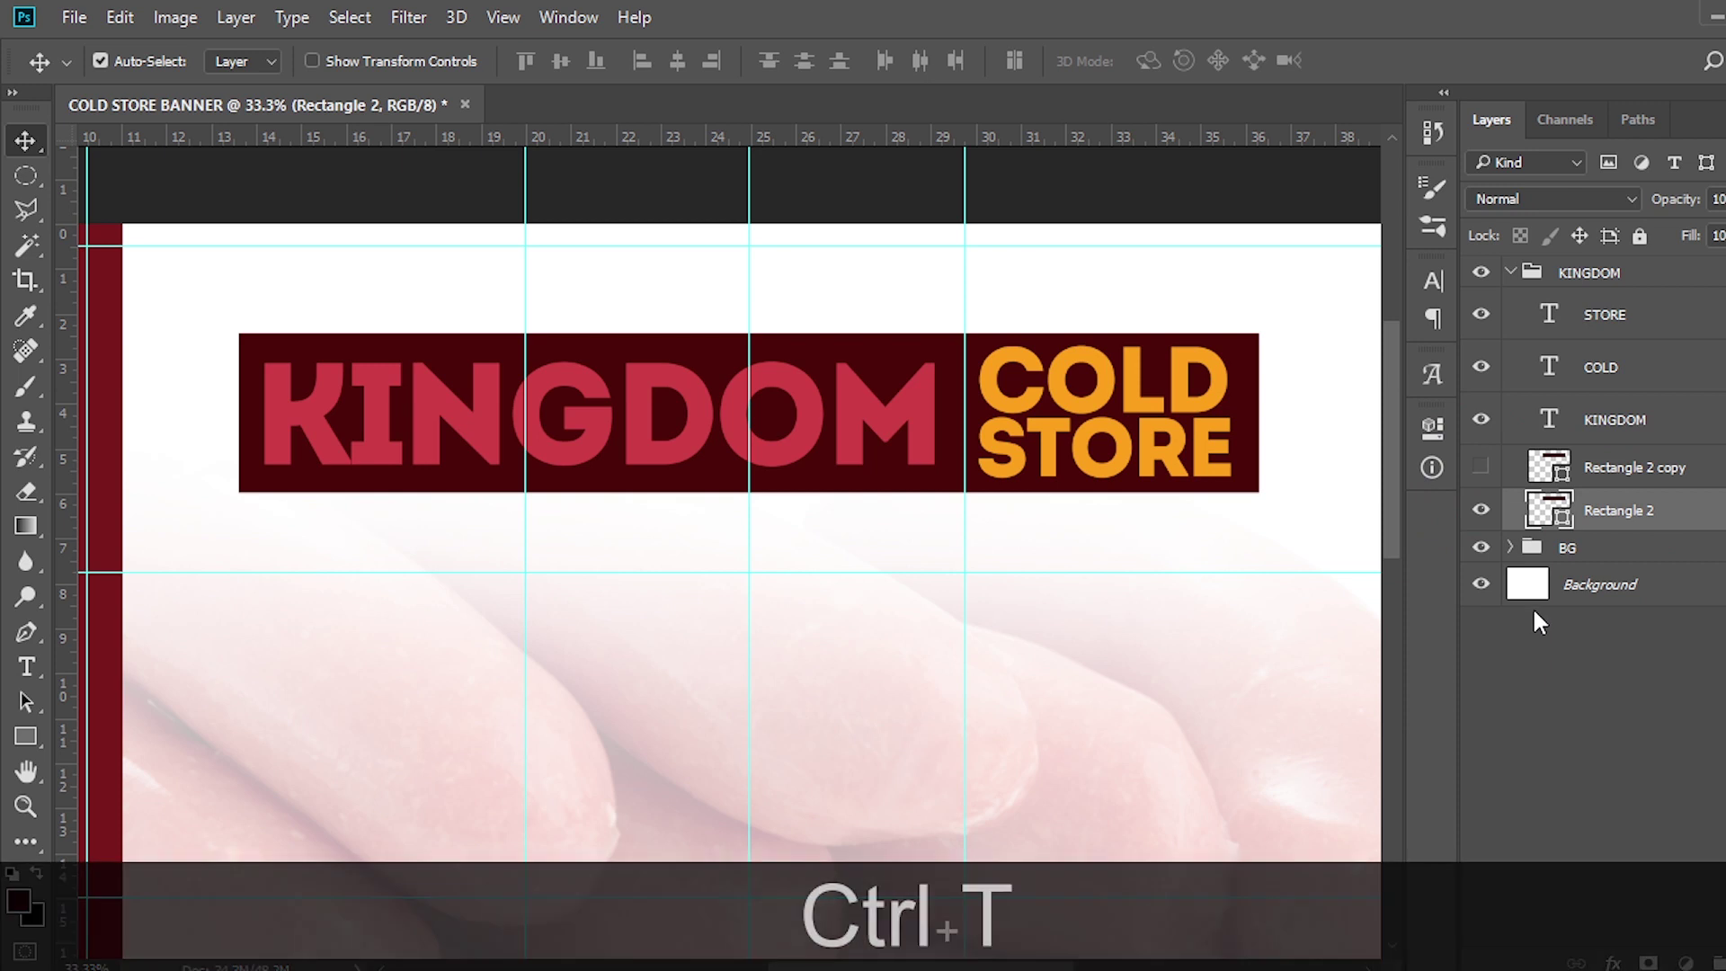
drag(236, 419, 949, 447)
key(Return)
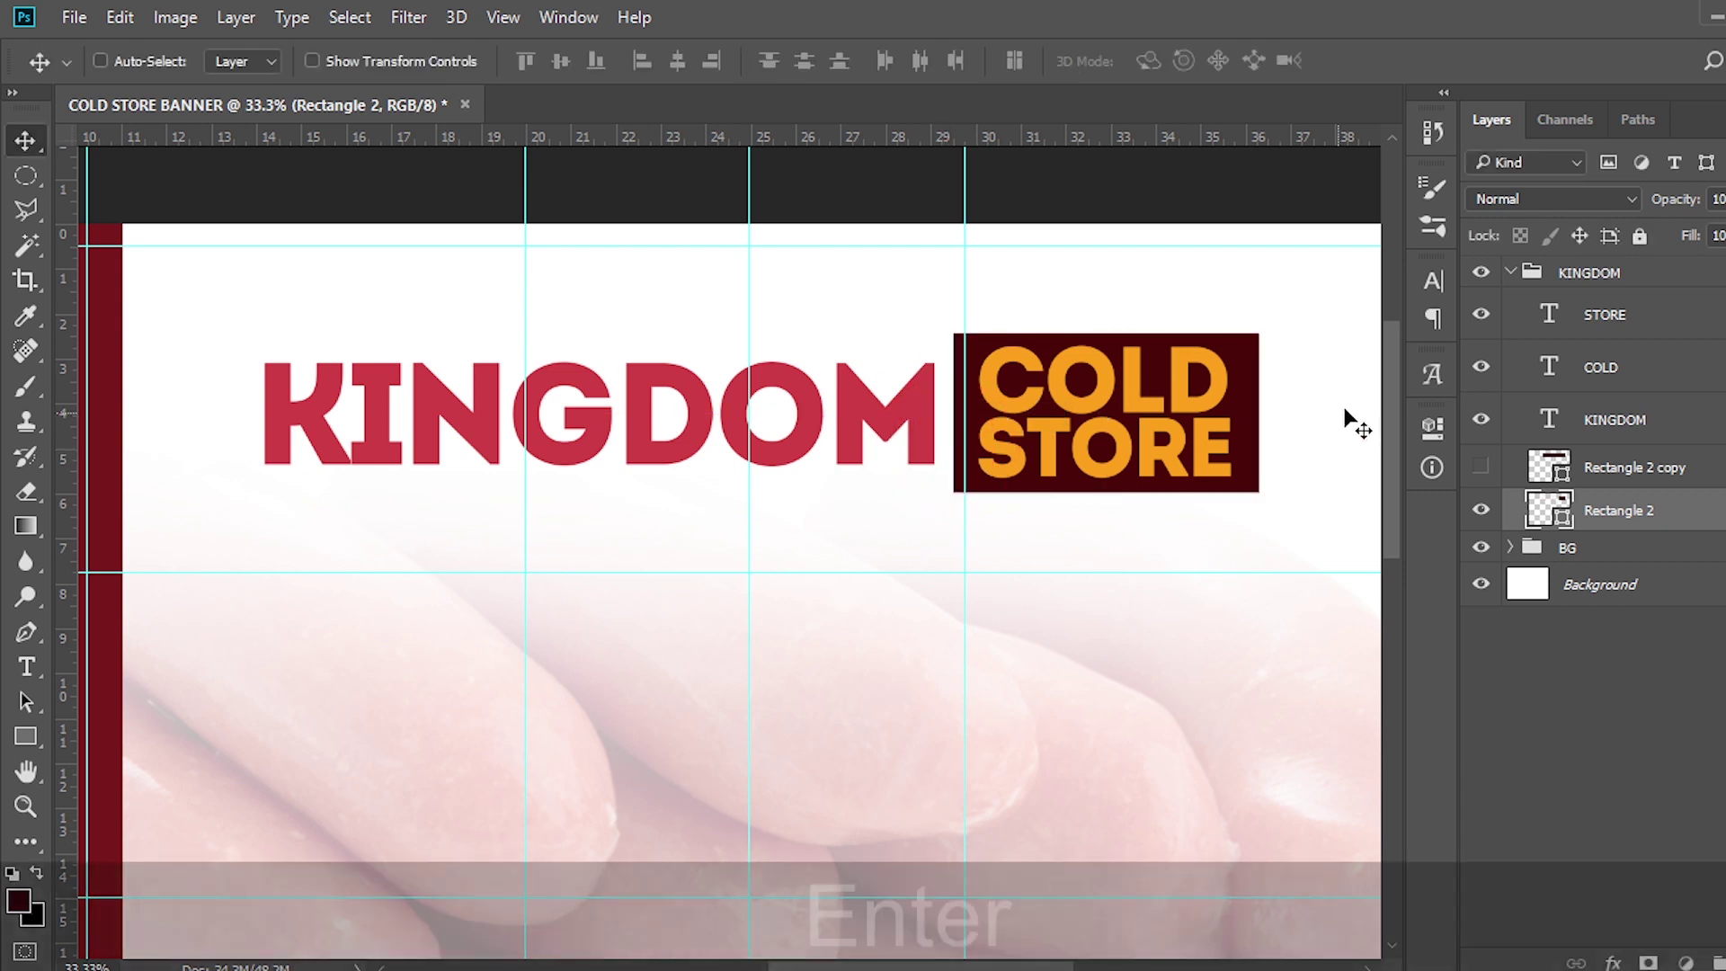
Show the Rectangle 2 copy and give it no fill with a 28 px maroon stroke
click(1504, 476)
click(1481, 467)
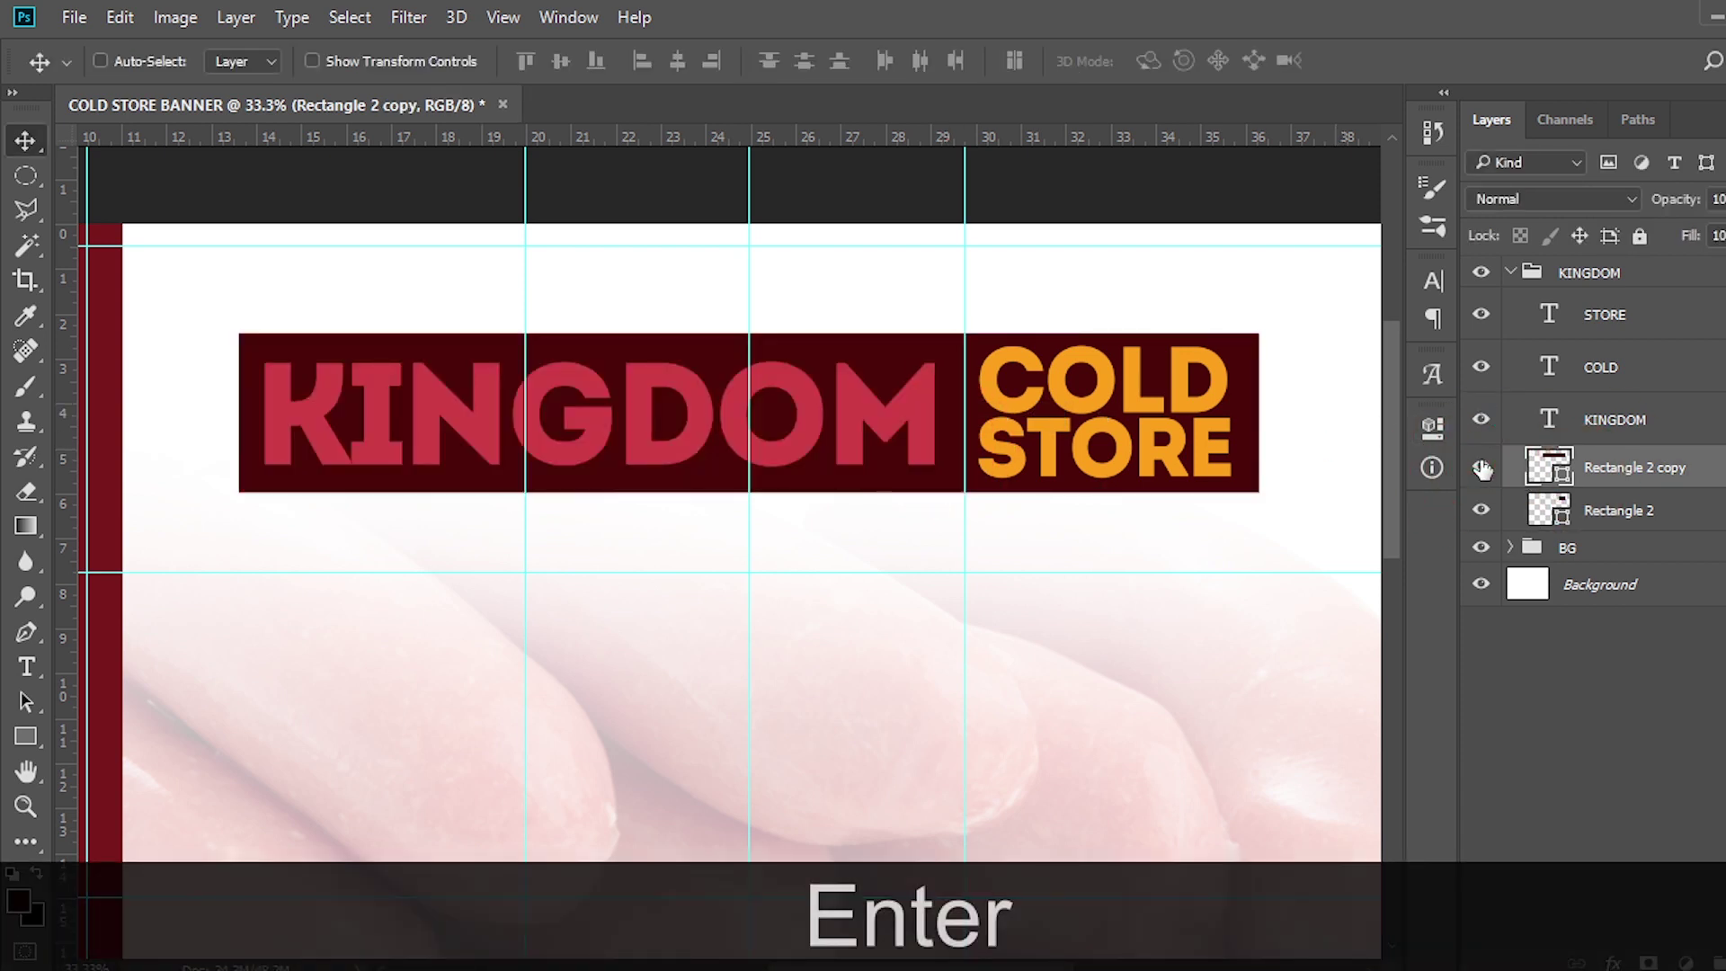
key(u)
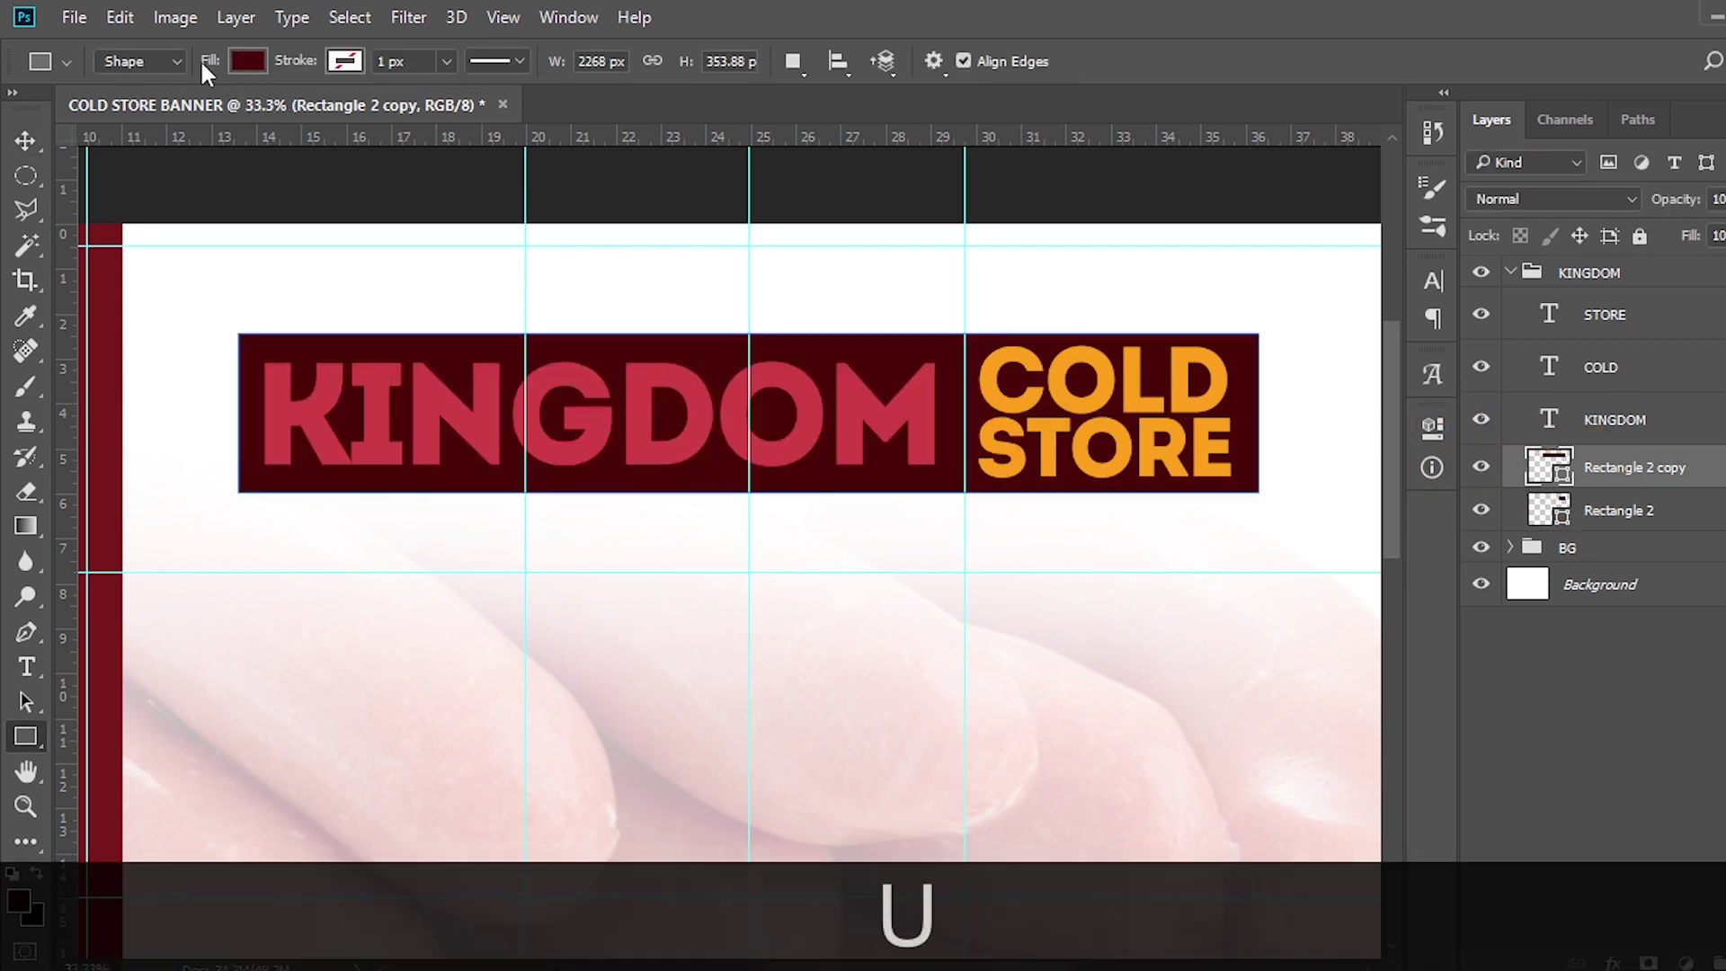
click(249, 63)
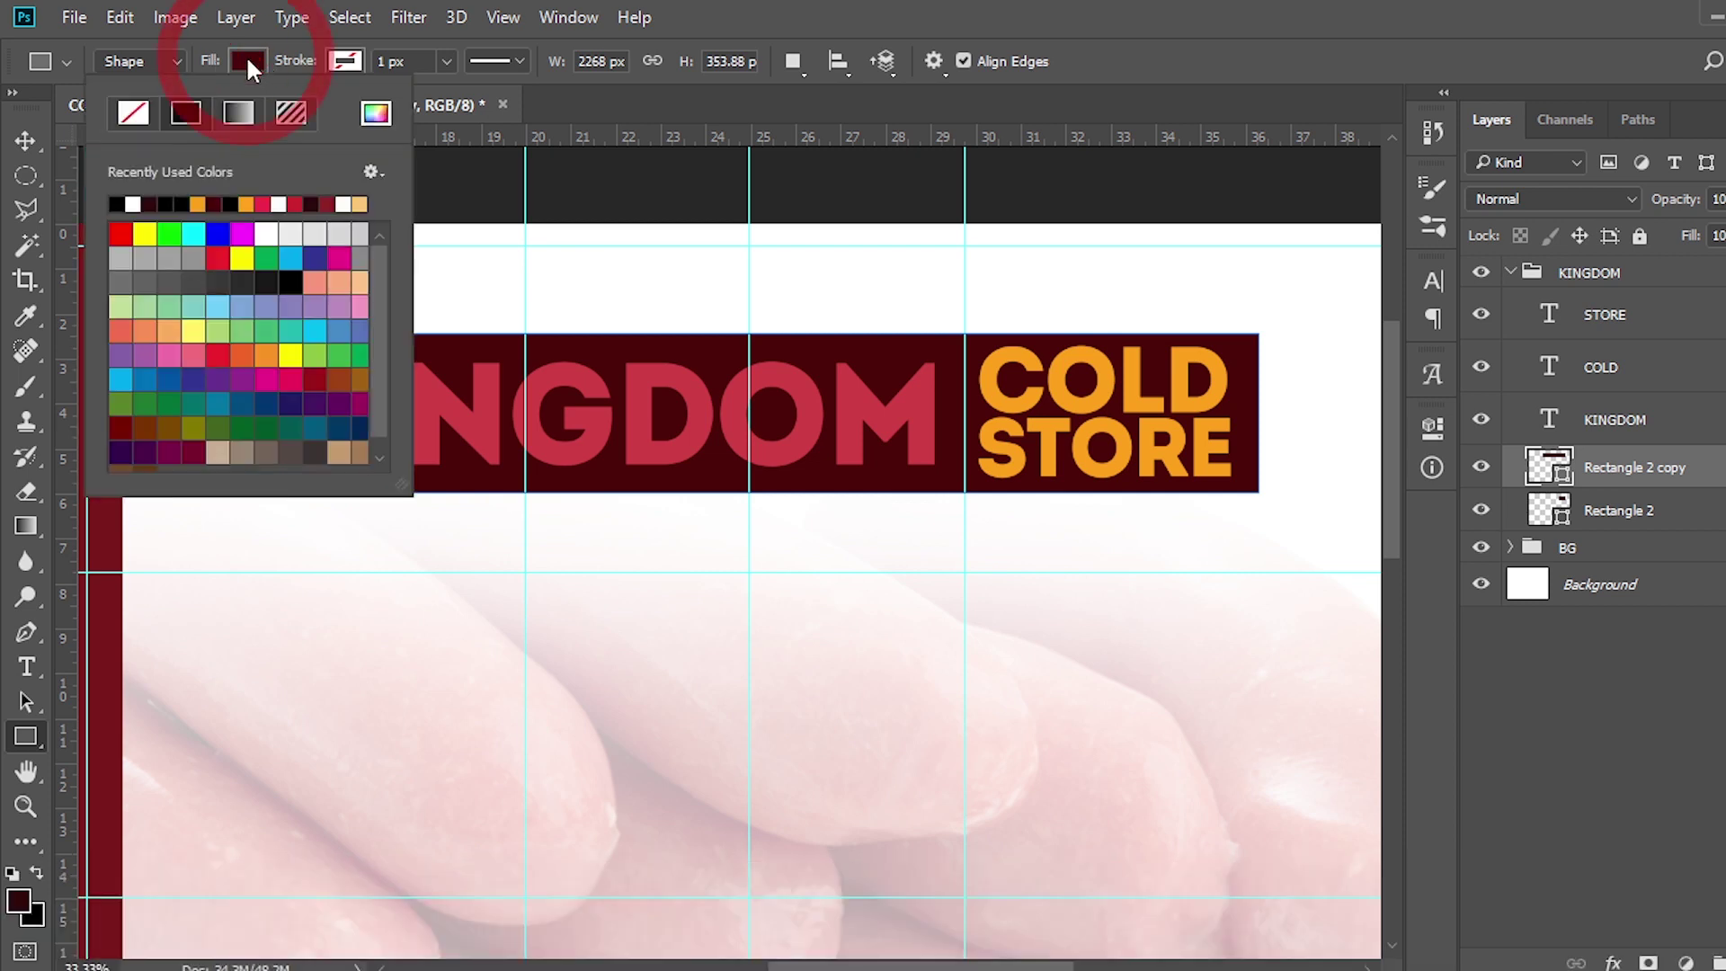
click(135, 112)
click(343, 61)
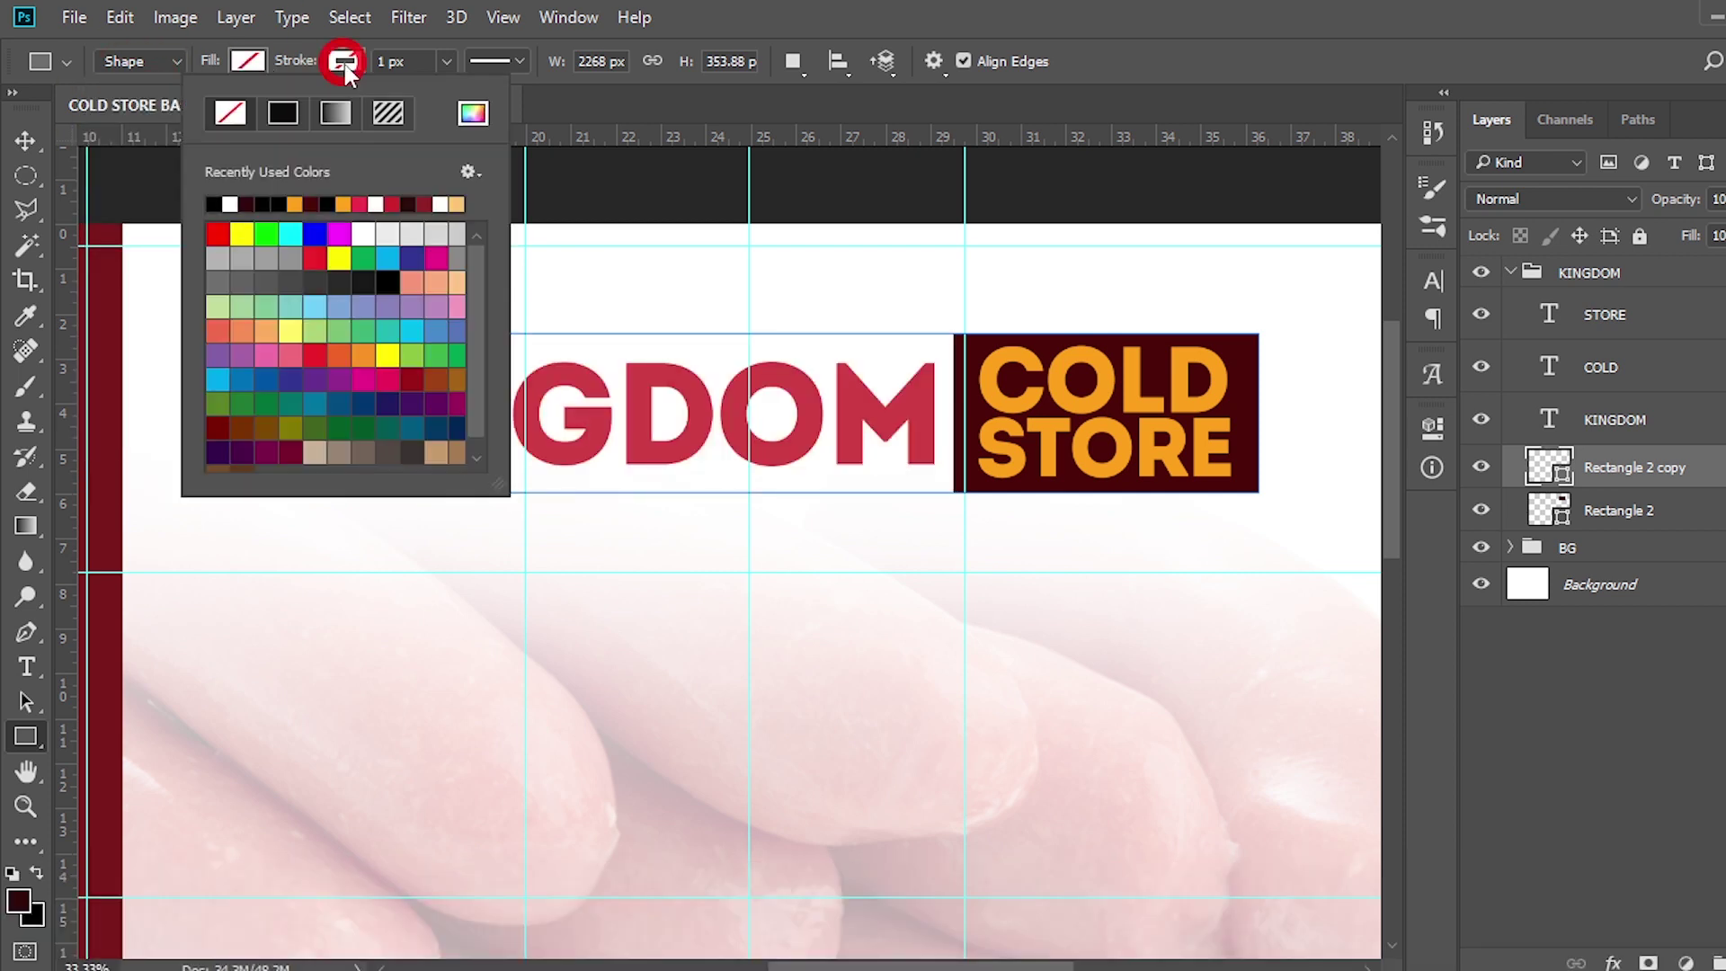
click(473, 114)
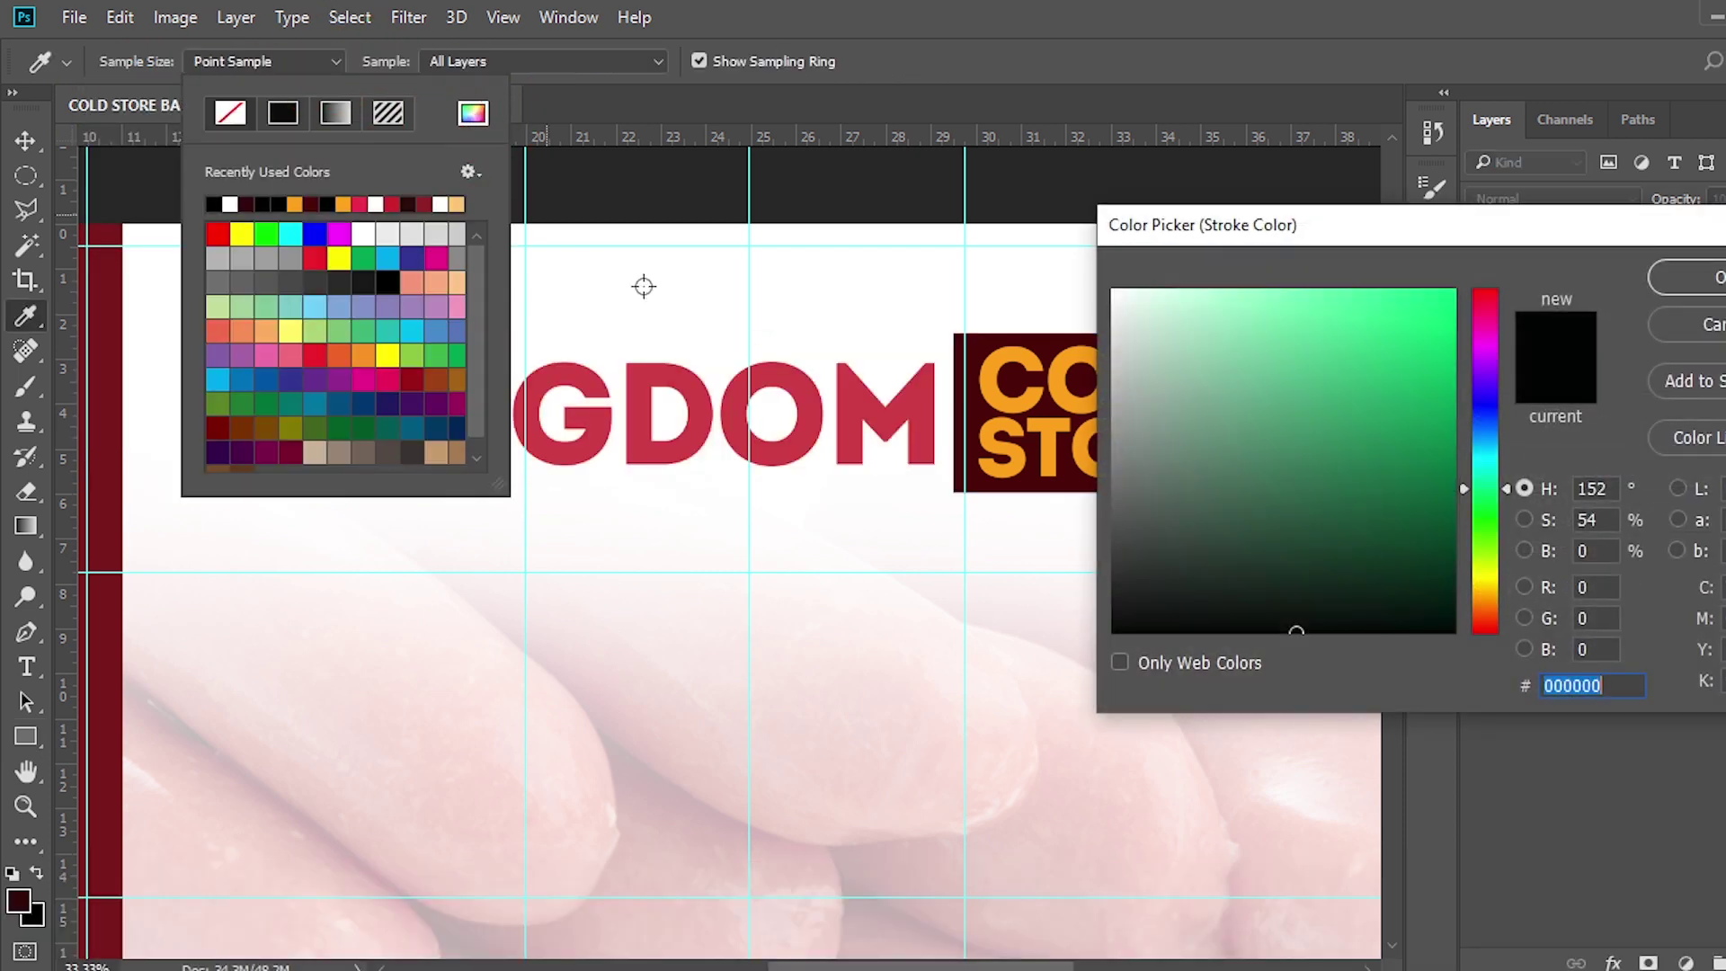
click(977, 413)
click(1677, 278)
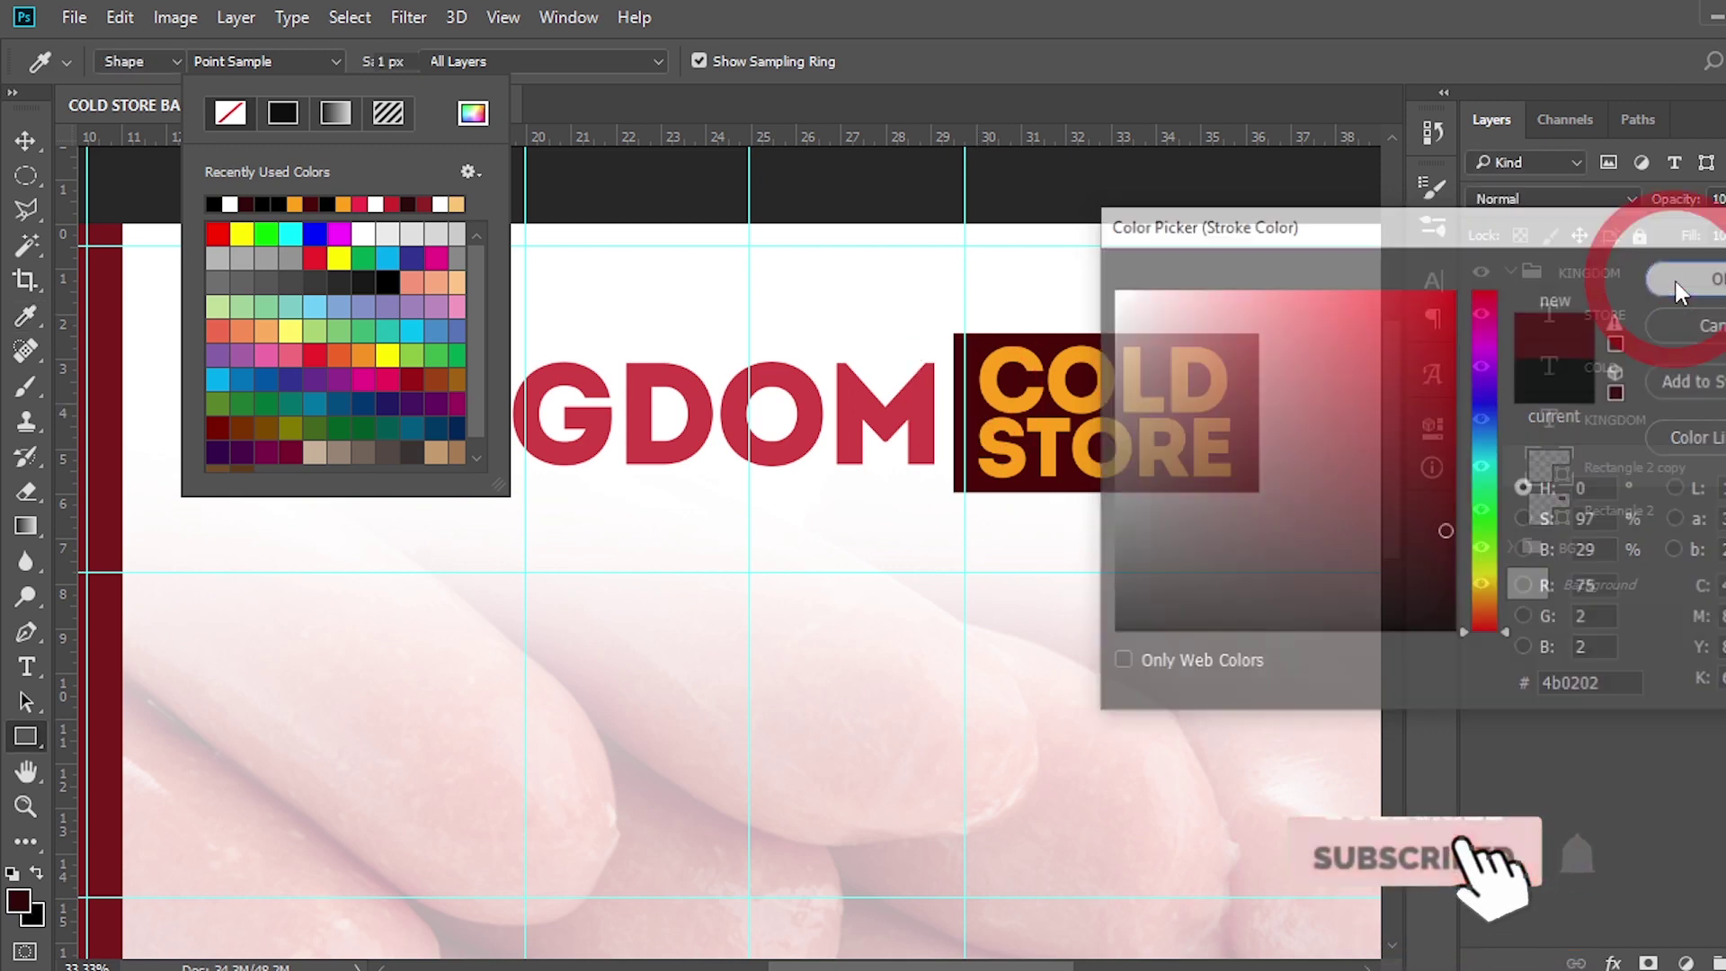
click(419, 62)
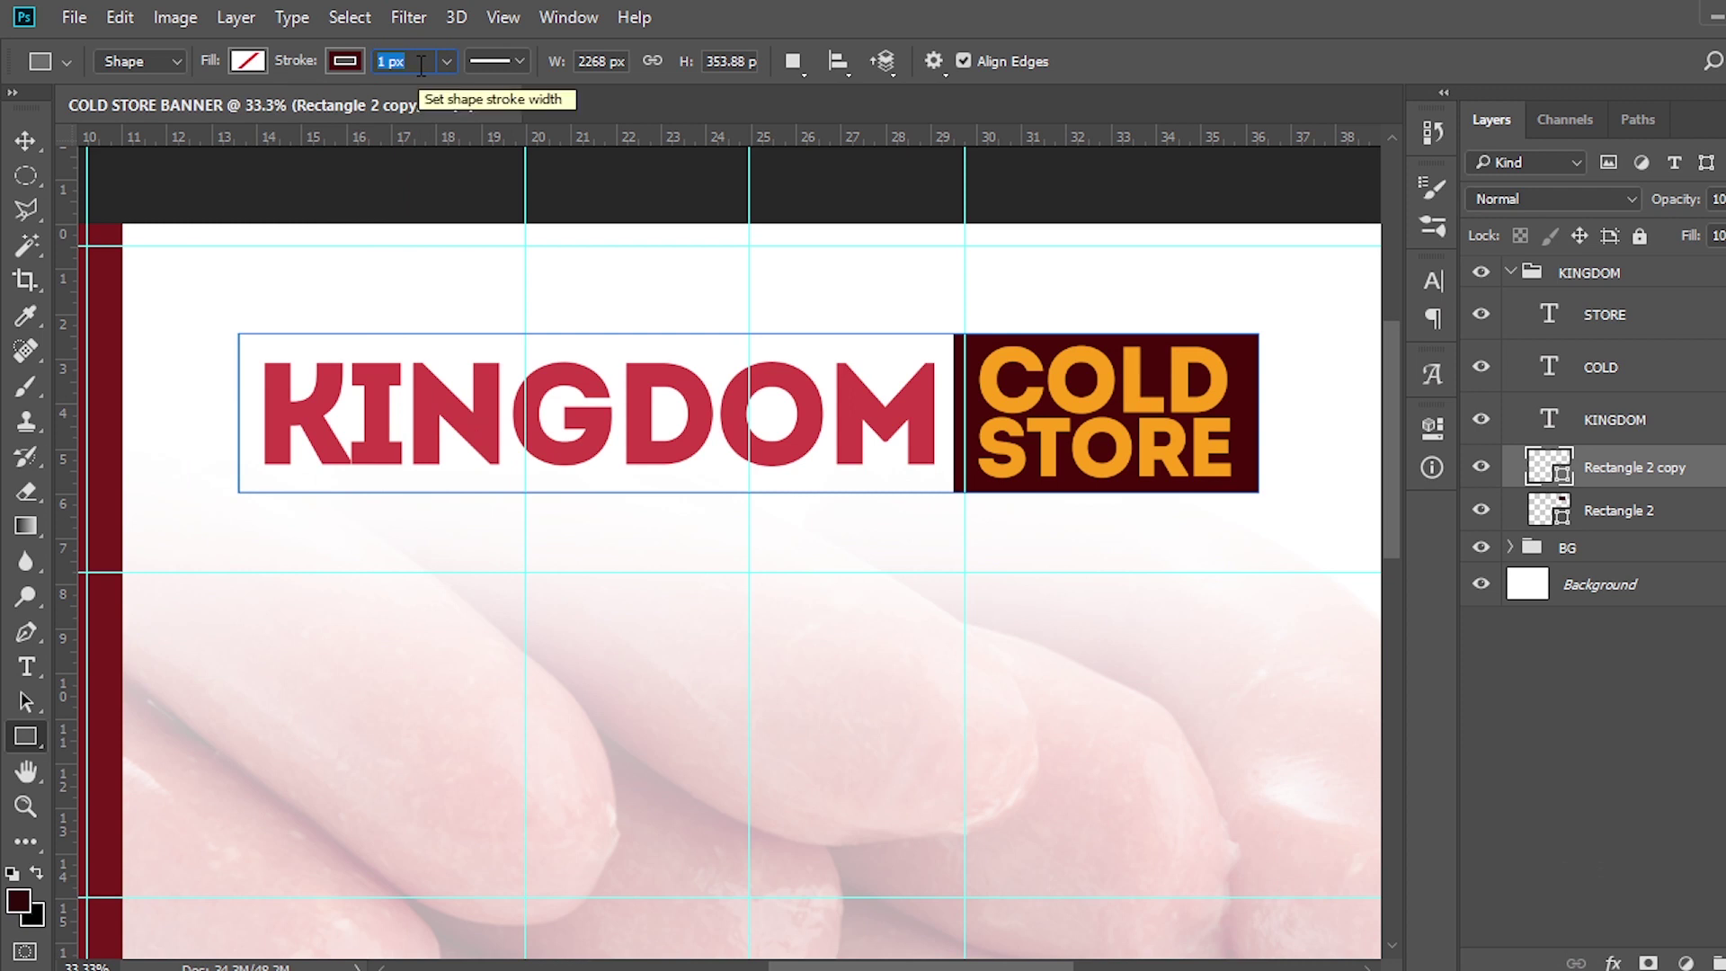
text(28)
key(Return)
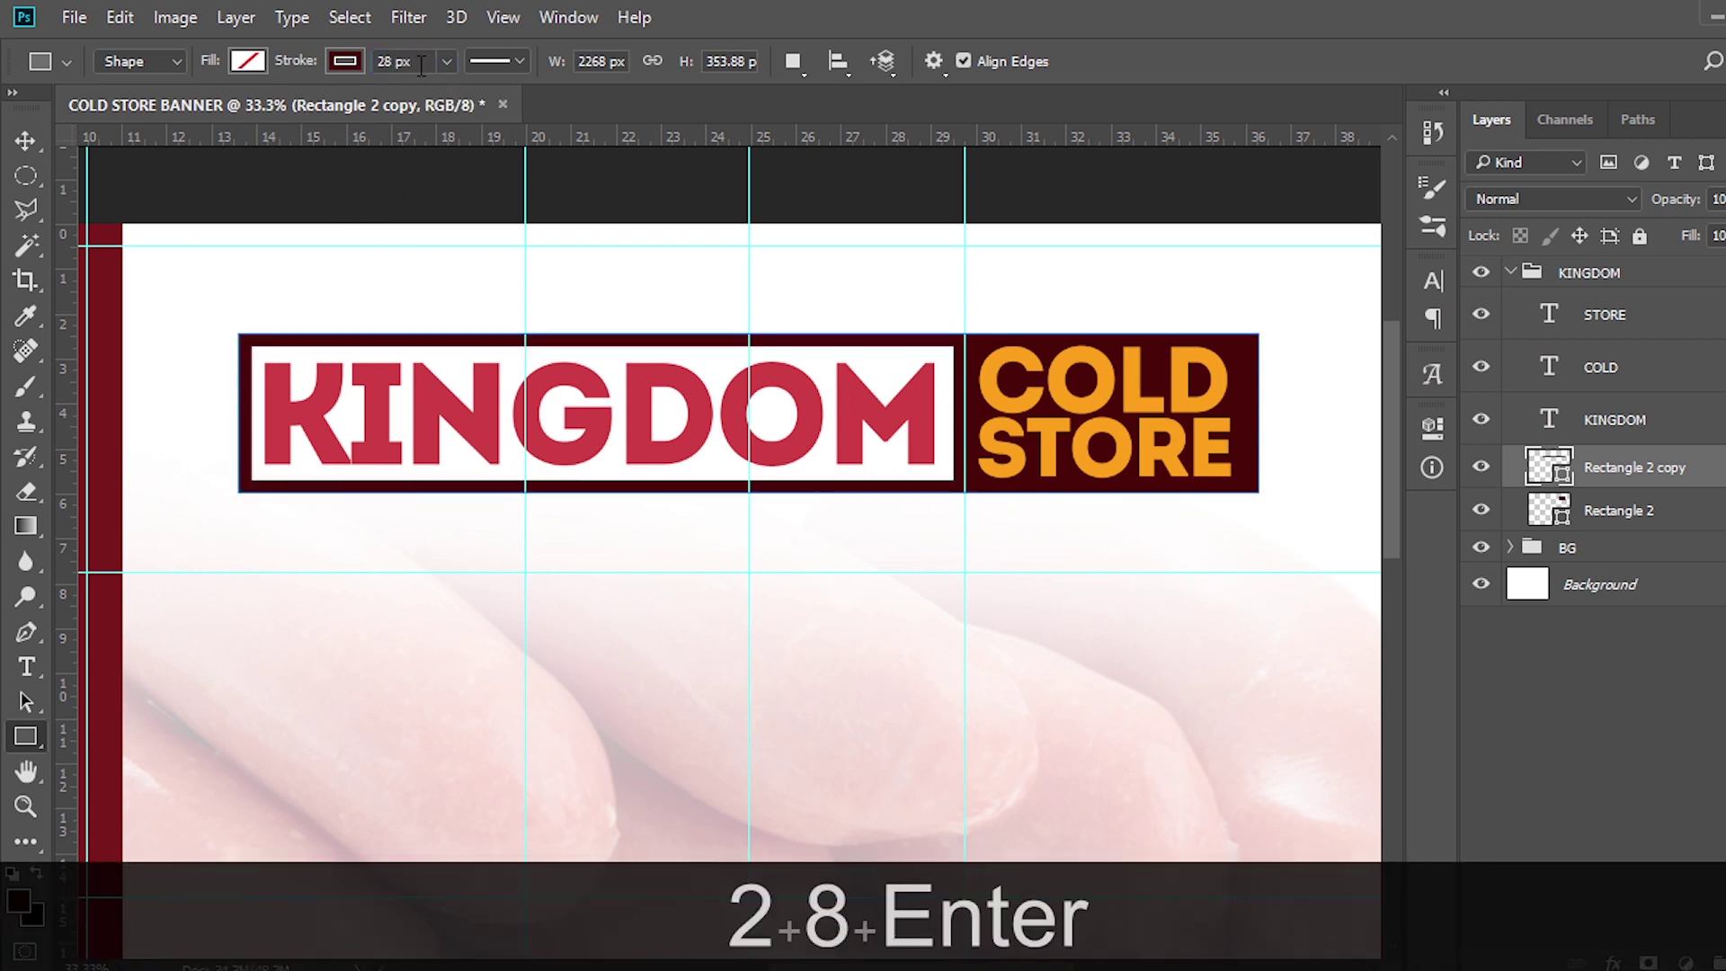
Hide the guides and nudge the KINGDOM text two steps right
key(ctrl+h)
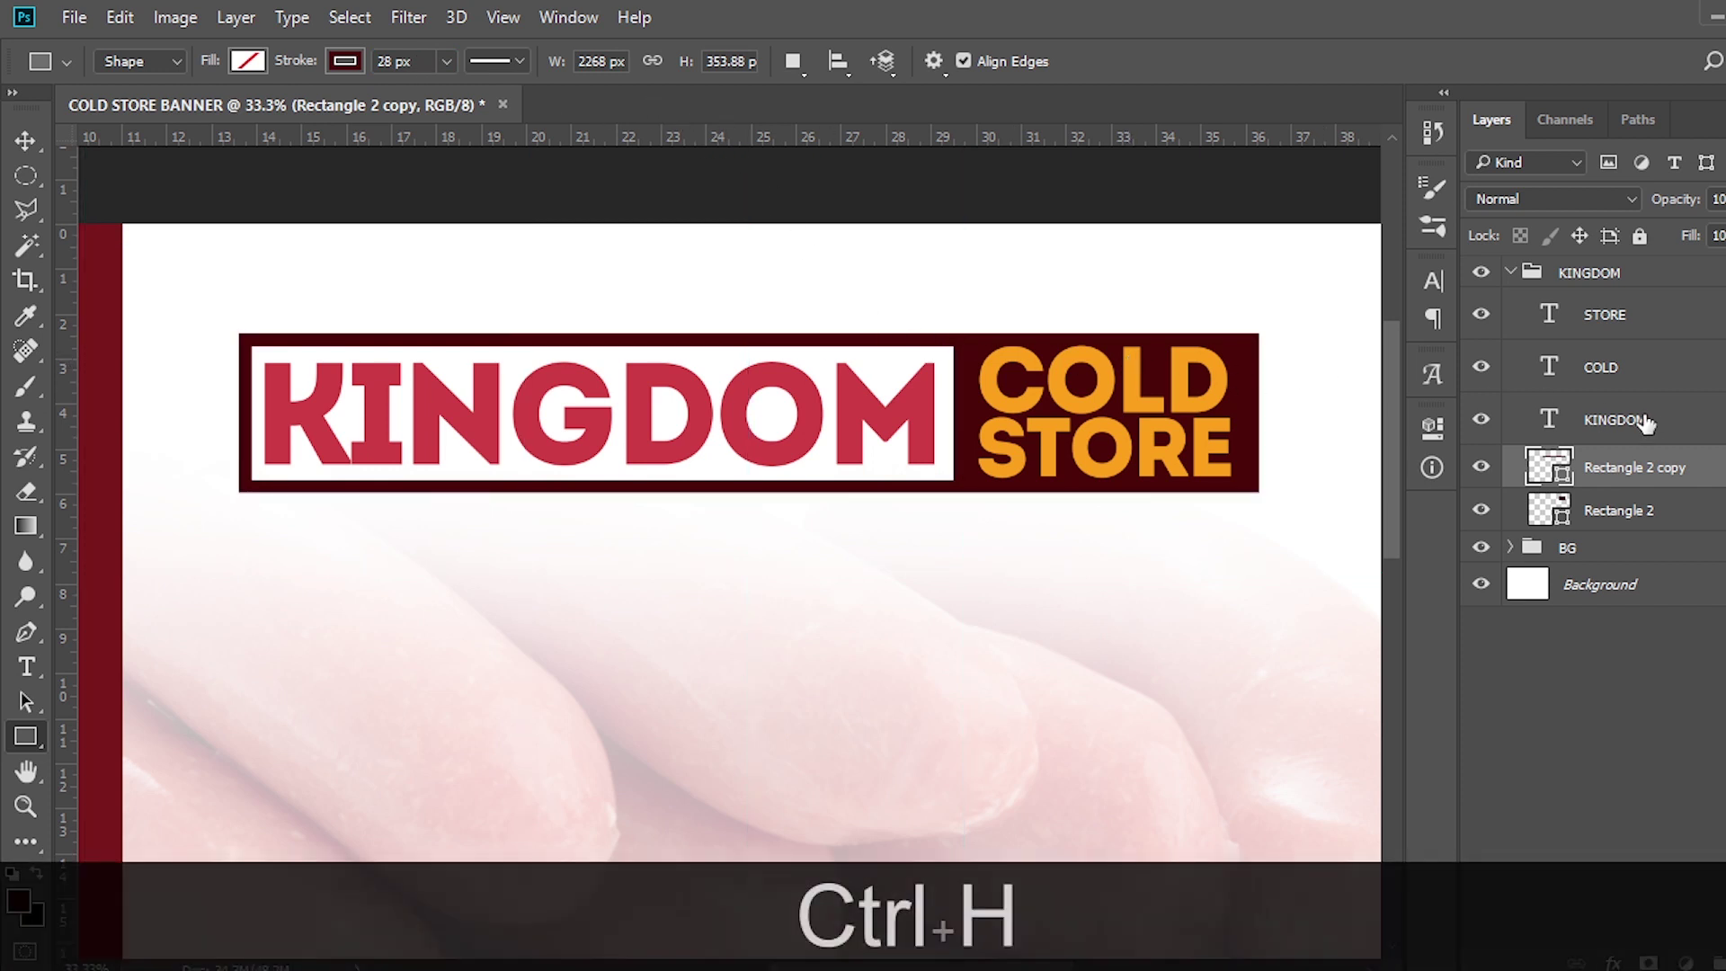
click(1649, 426)
key(Right)
key(Right)
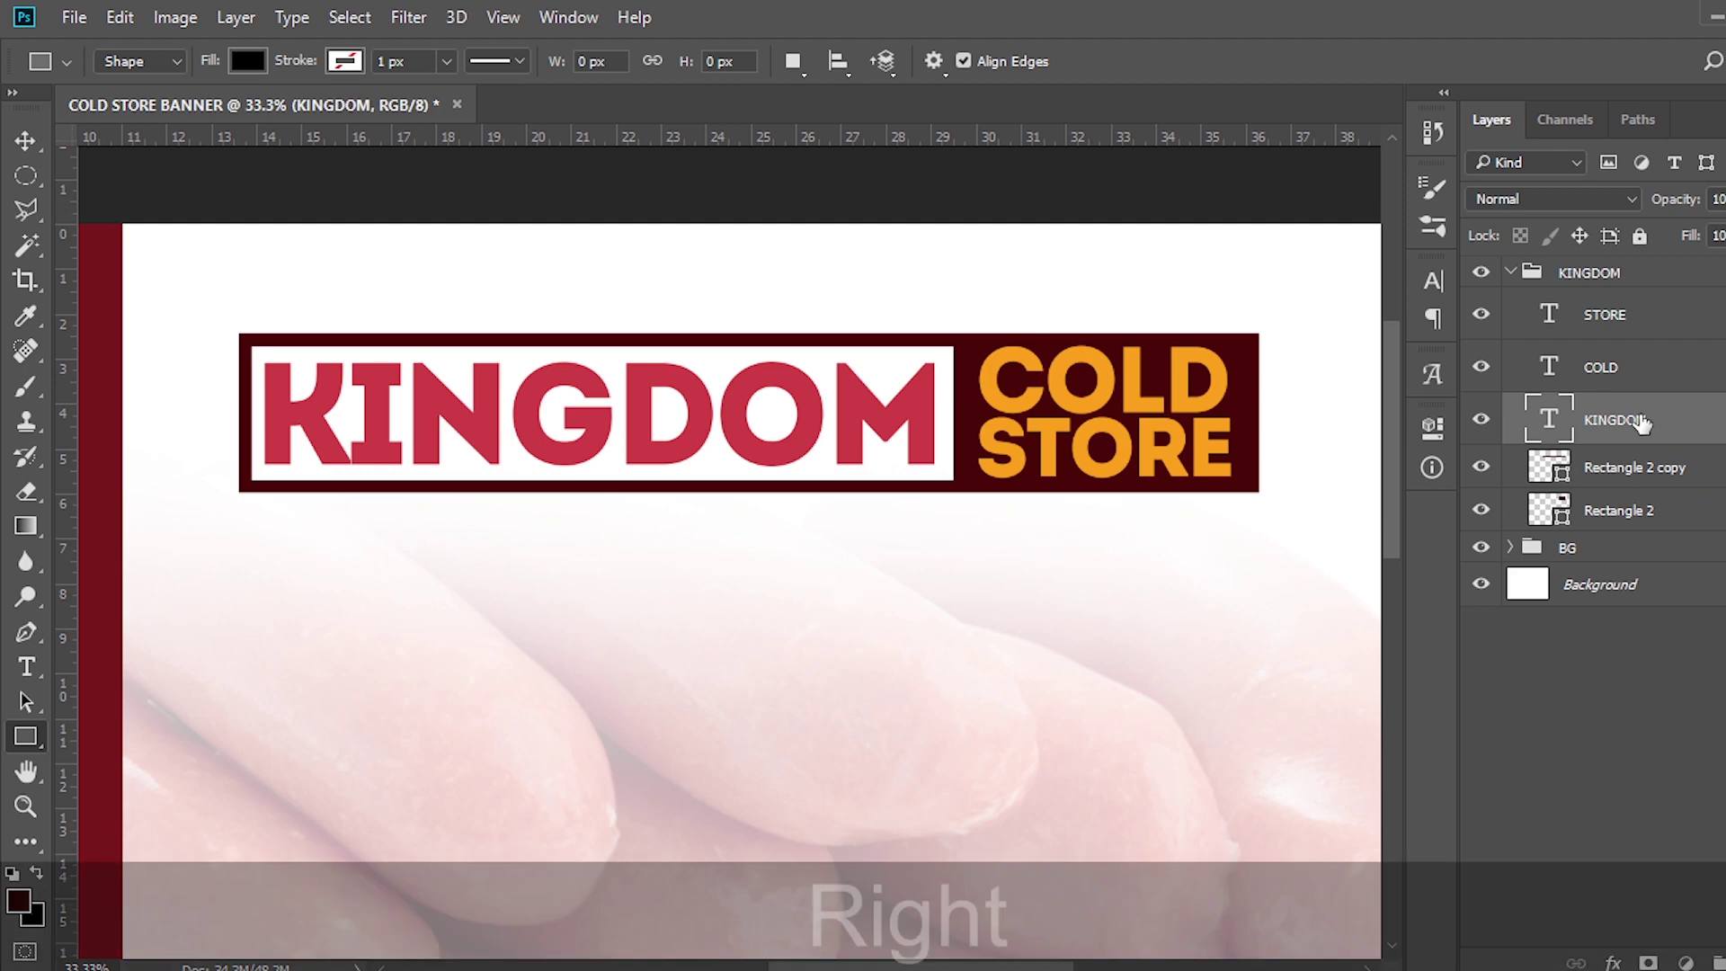
key(v)
key(Right)
key(Right)
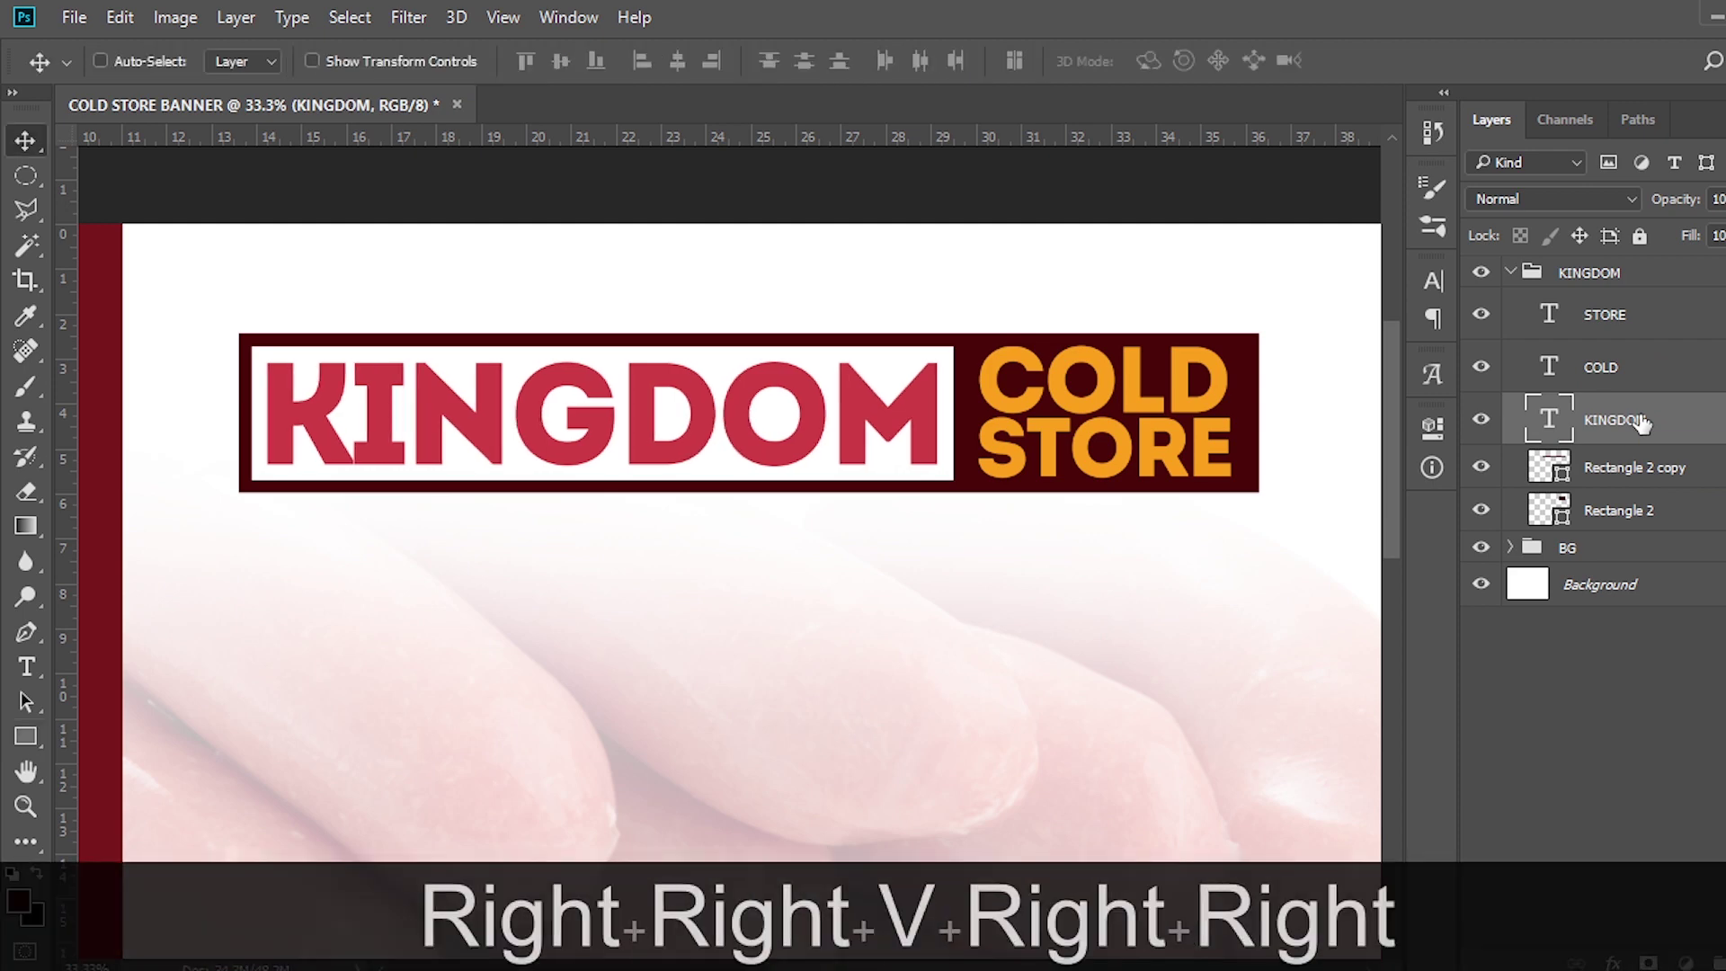
Fit the banner in view and raise the whole KINGDOM logo group slightly
key(ctrl+0)
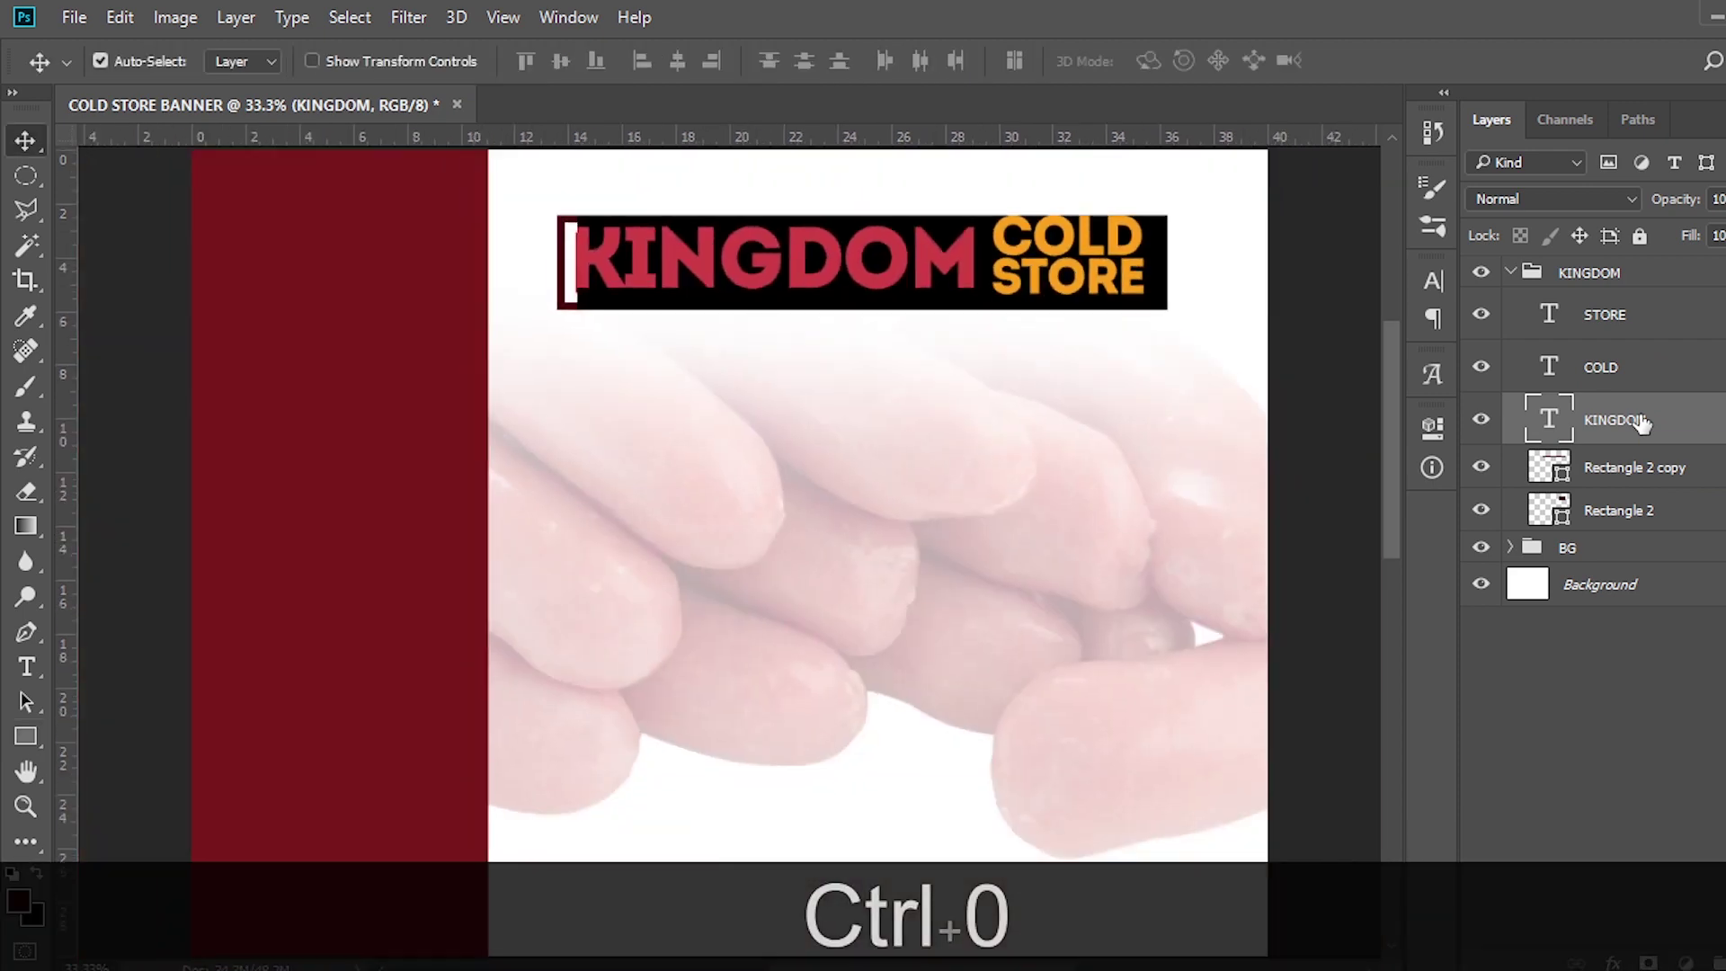
click(1511, 274)
key(v)
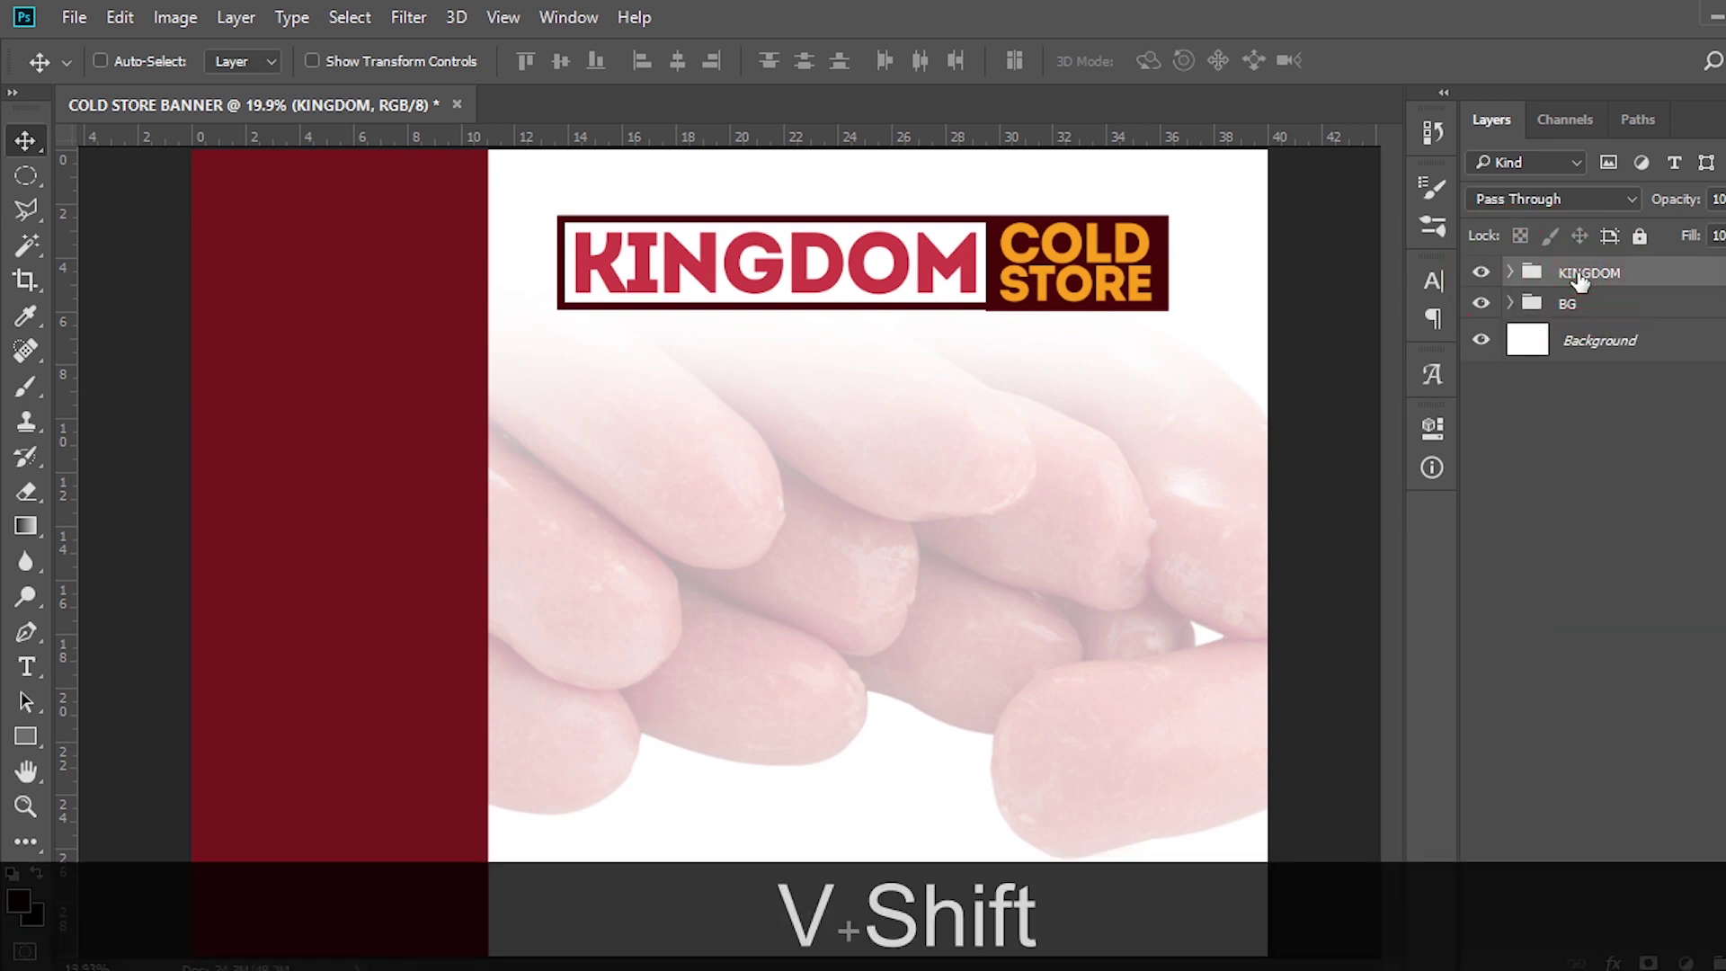
key(shift+Up)
key(shift+Up)
key(shift+Up)
key(shift+Up)
key(shift+Up)
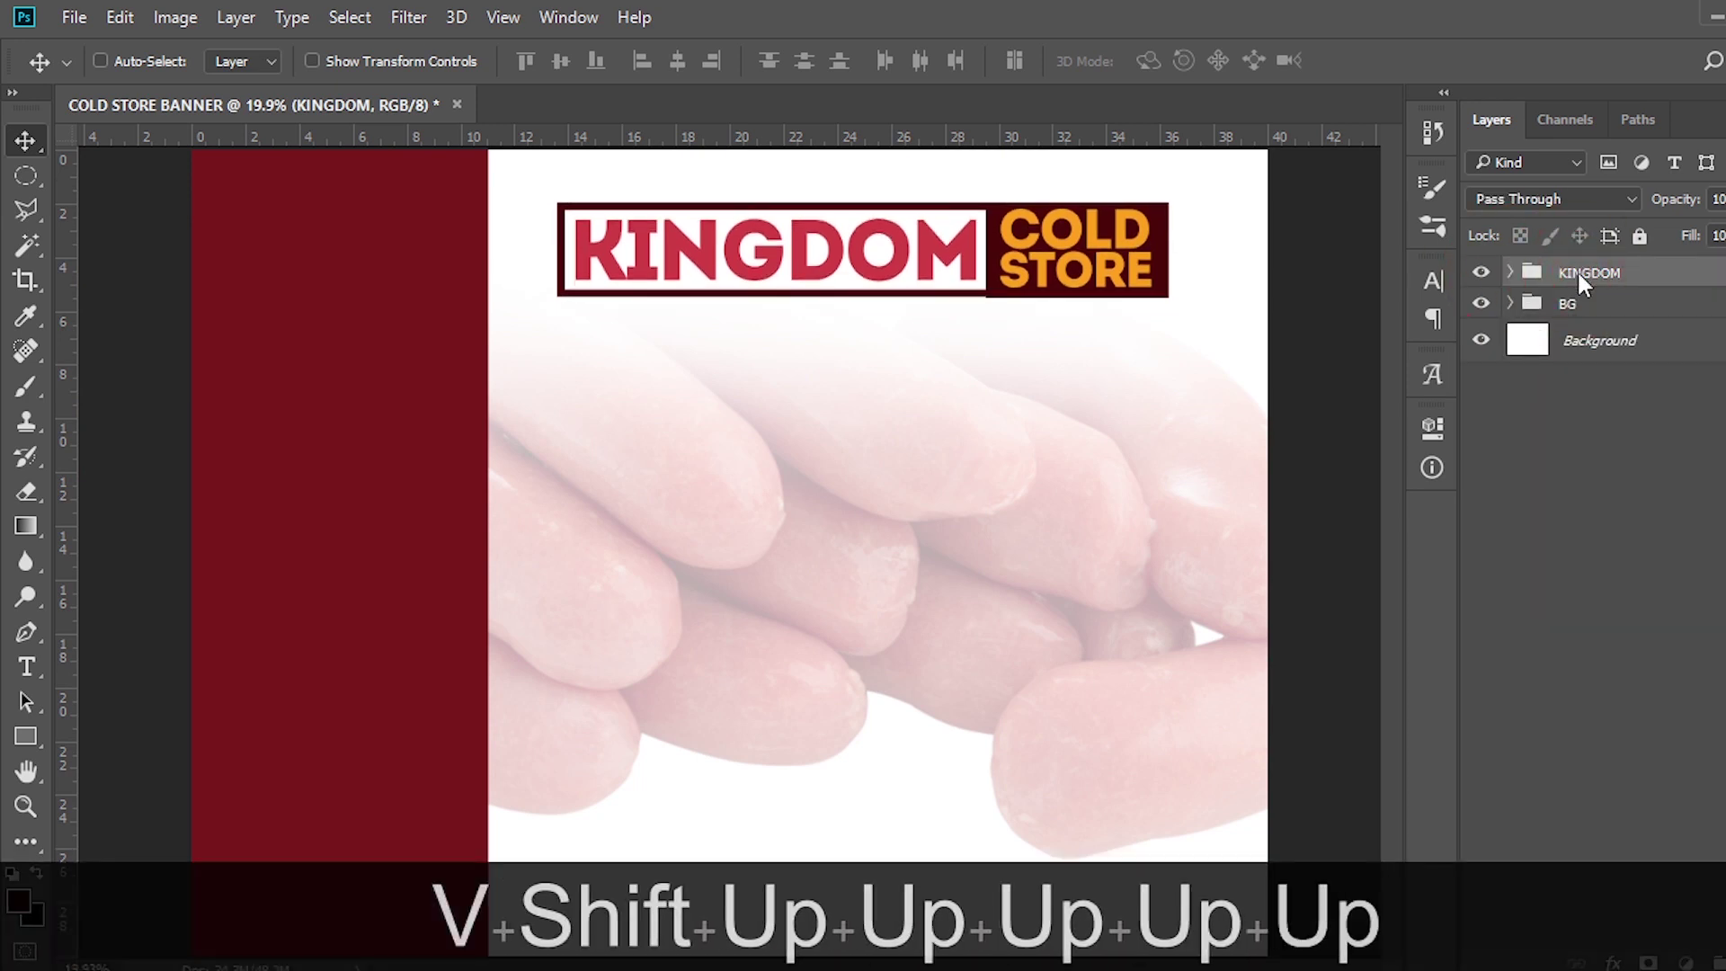
key(shift+Down)
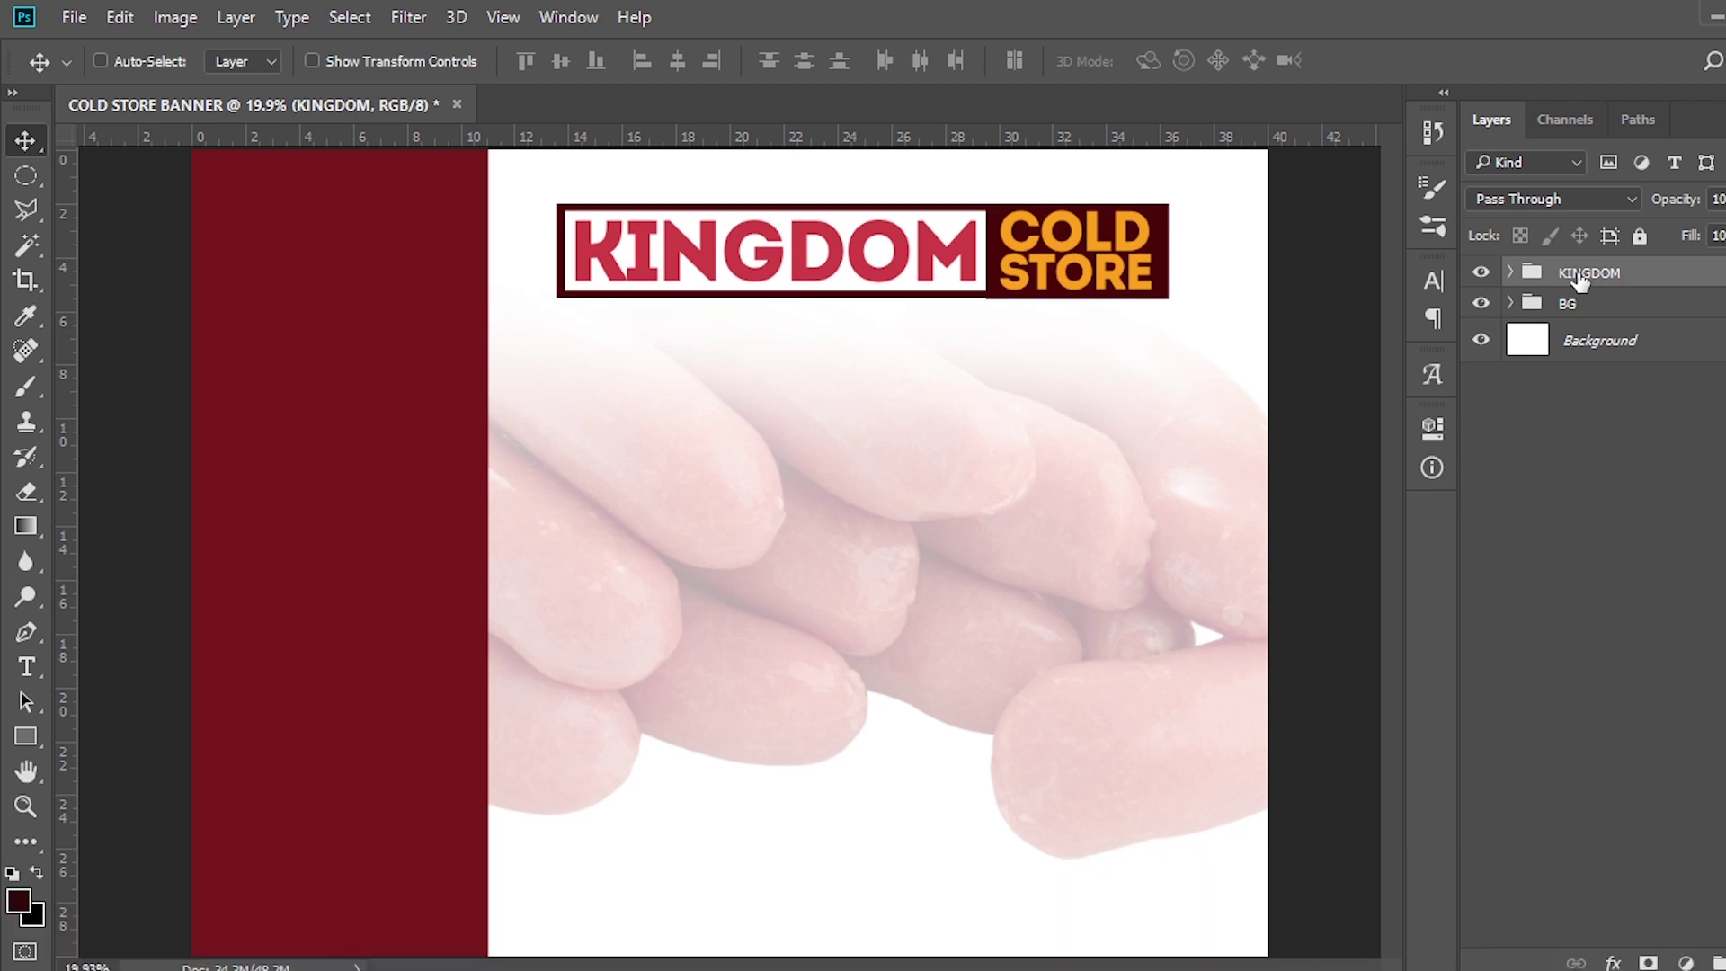
Create a new text layer on the maroon side panel
key(t)
click(247, 286)
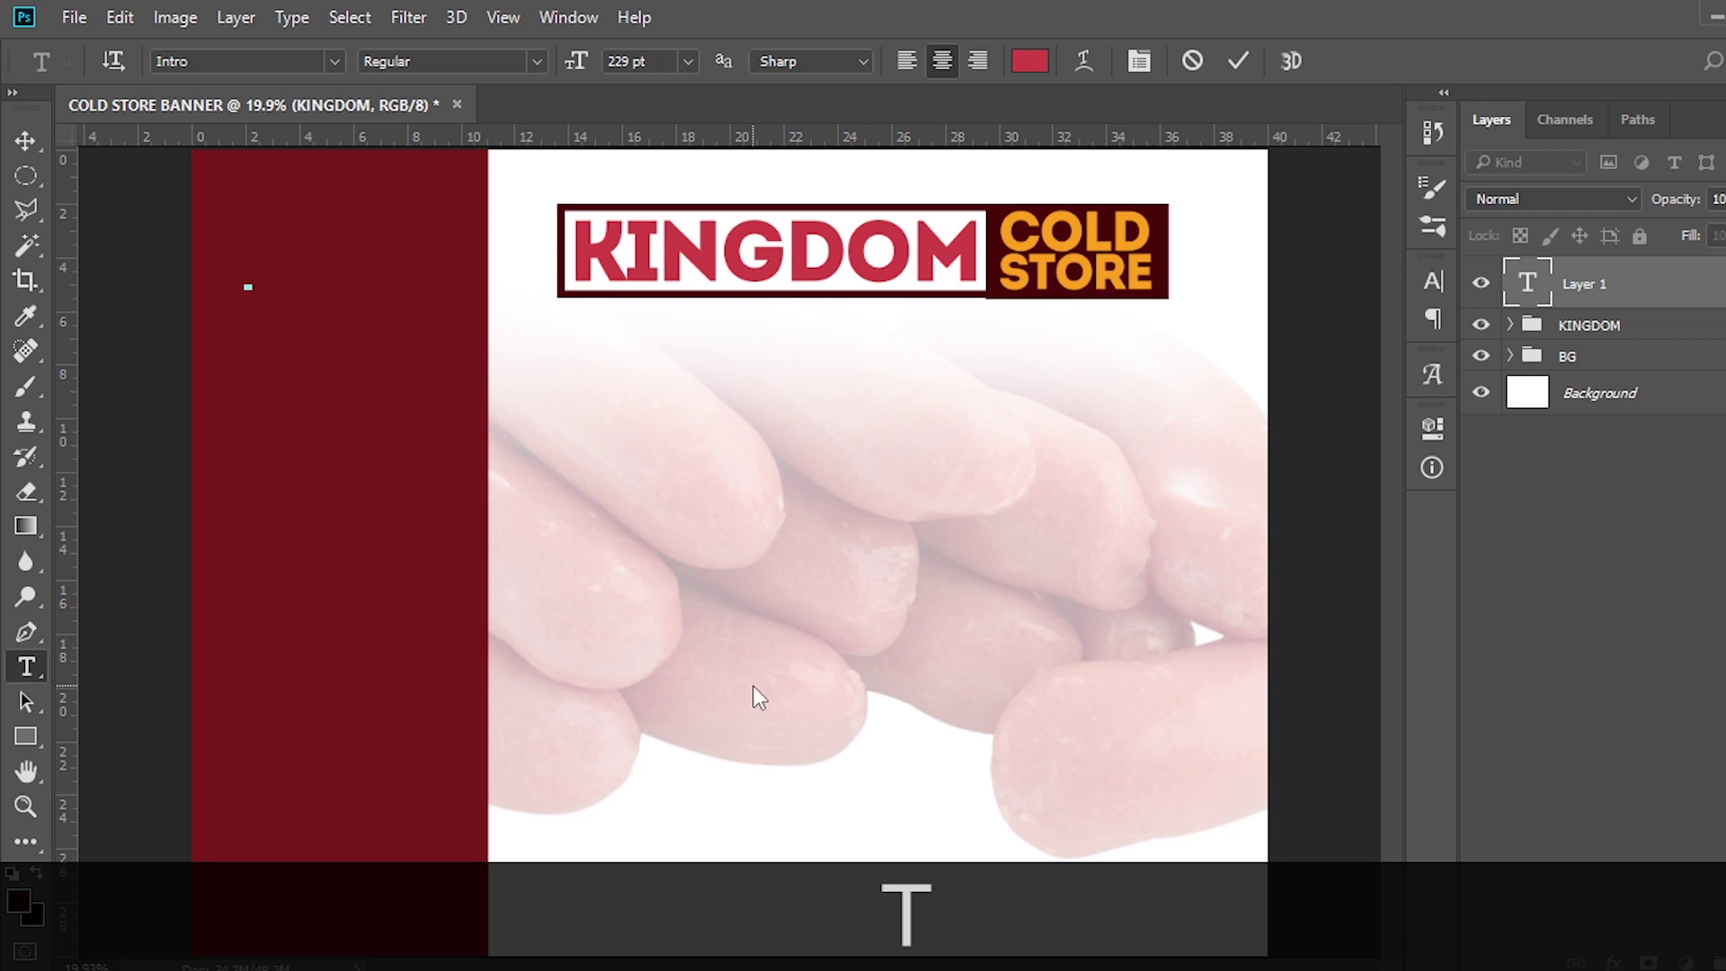
key(ctrl+h)
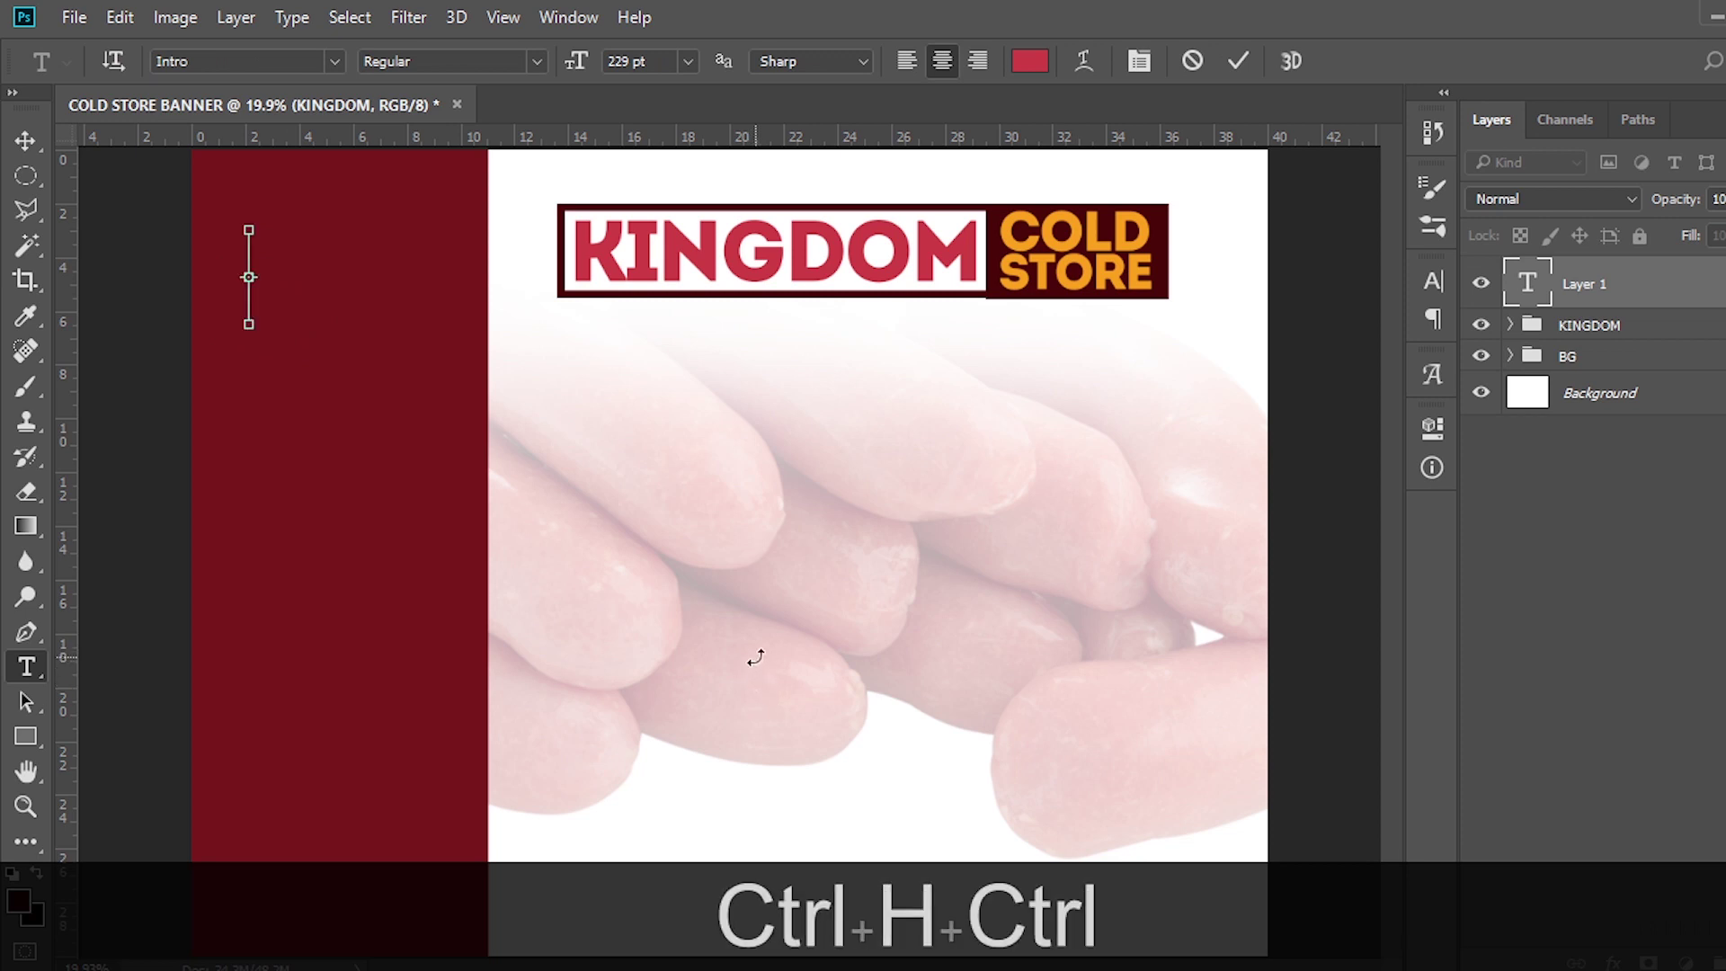
key(ctrl+h)
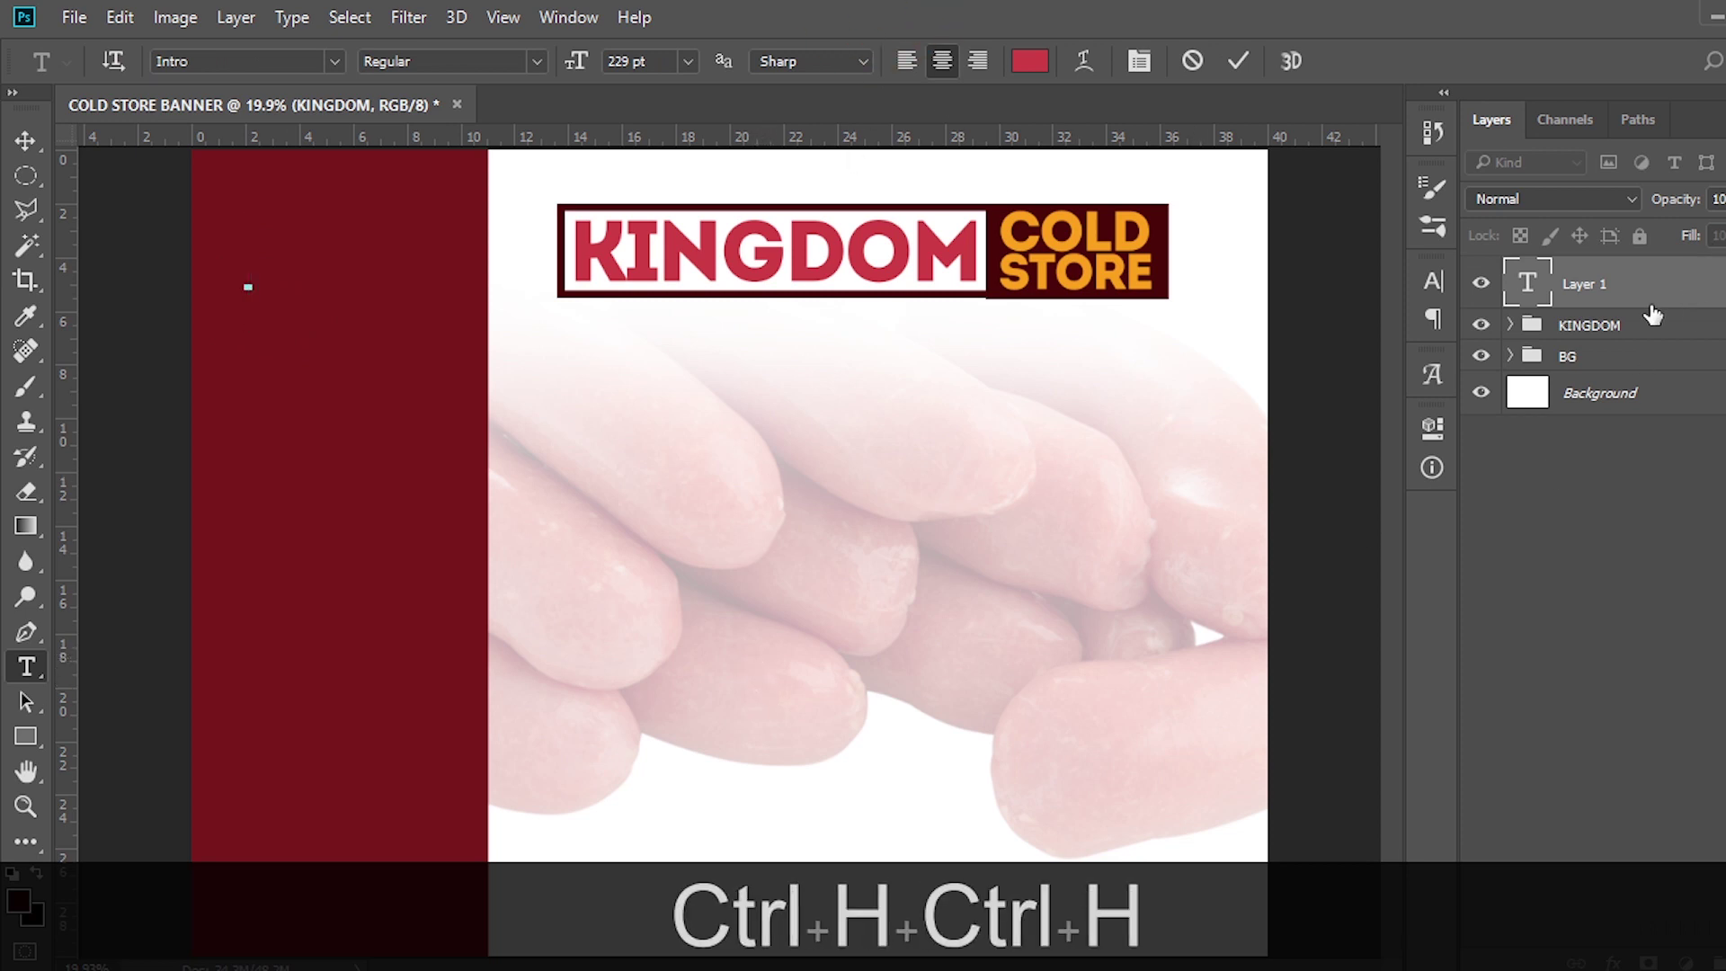
click(1651, 296)
key(ctrl+h)
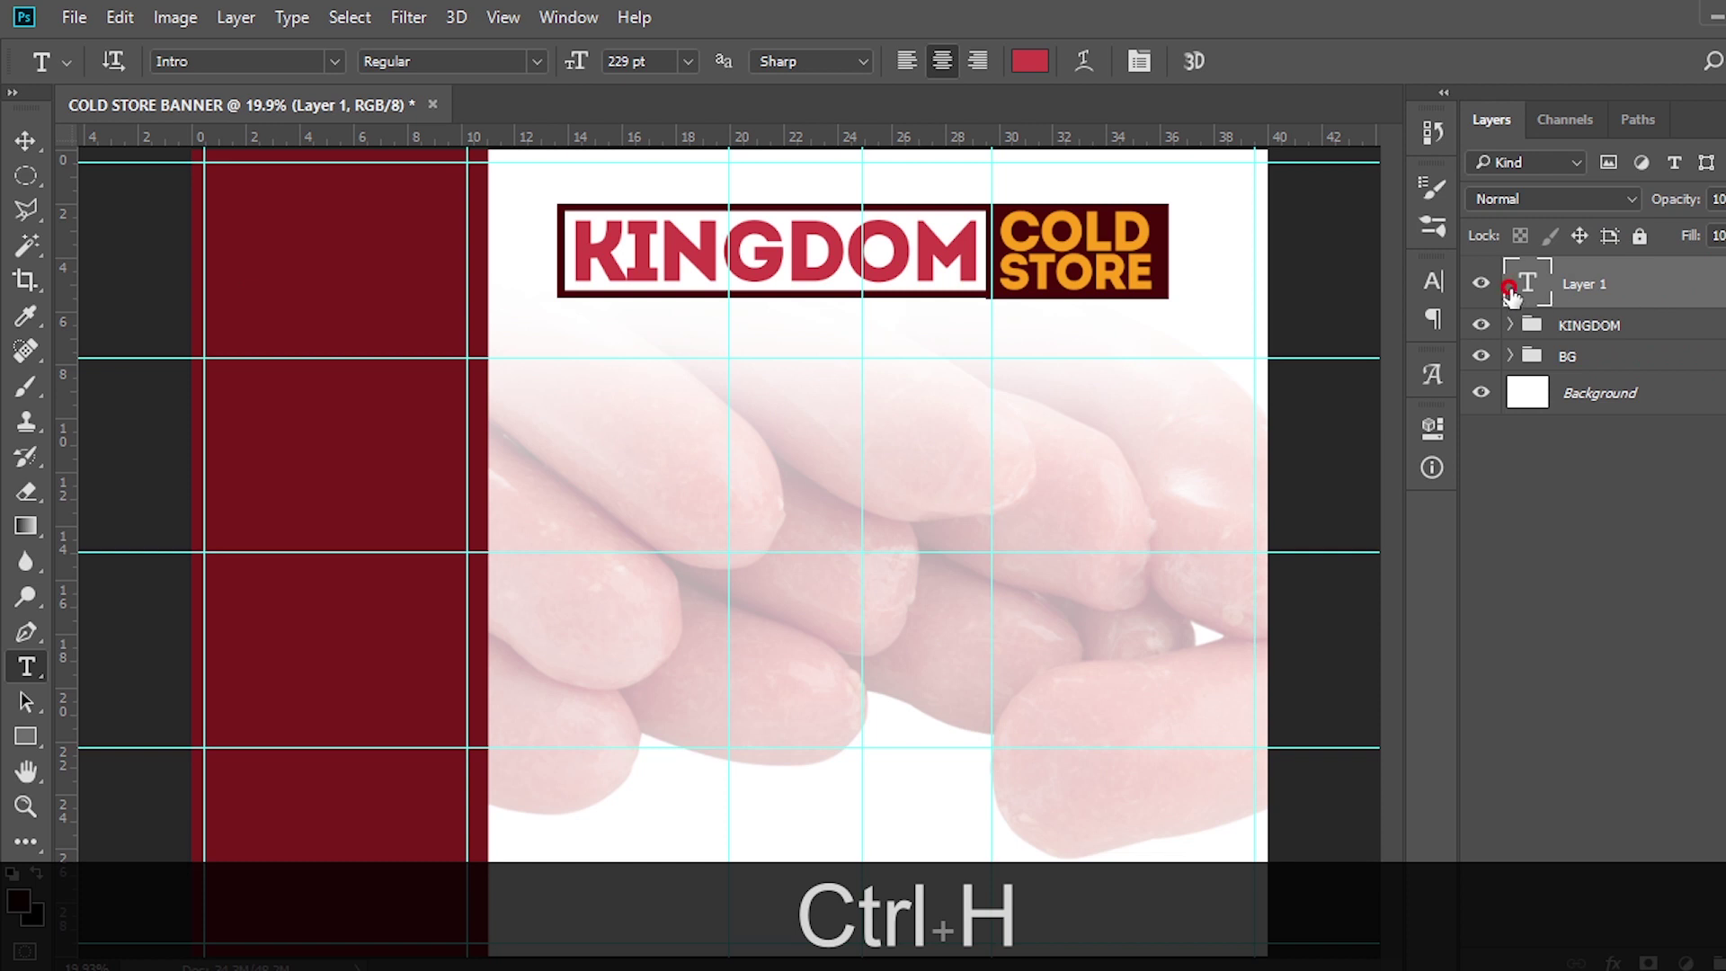
double_click(1526, 285)
Paste the four delivery-message lines from the notes file into the text layer
key(alt+Tab)
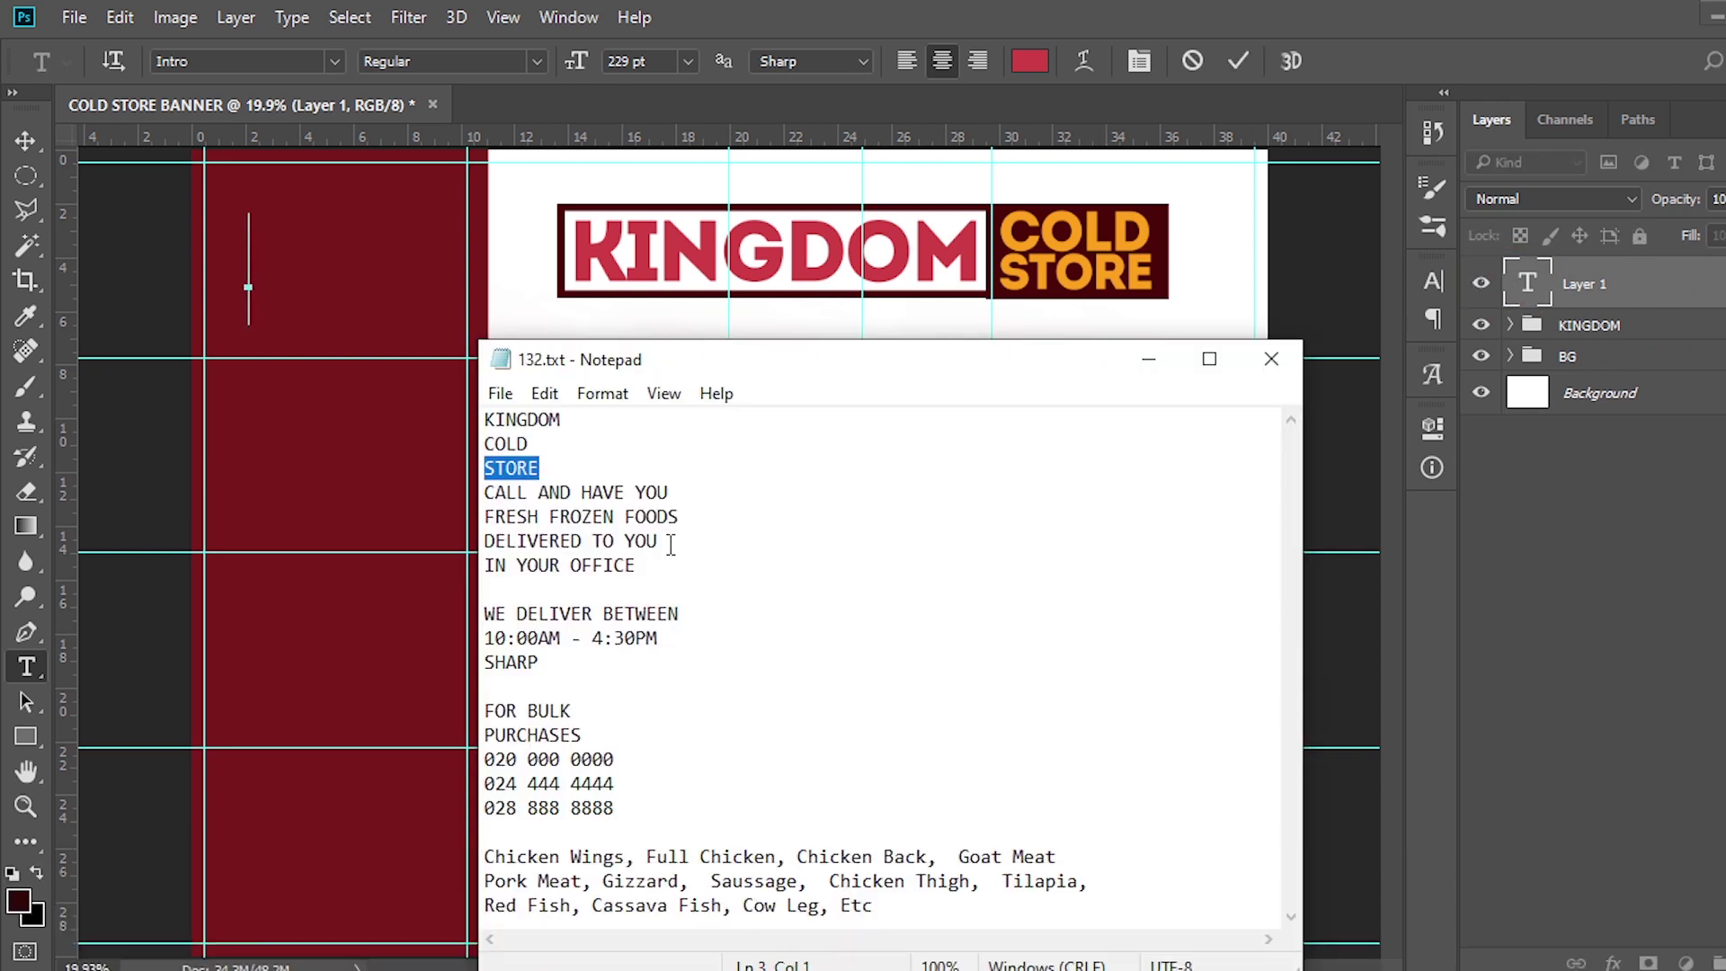
drag(637, 564, 485, 493)
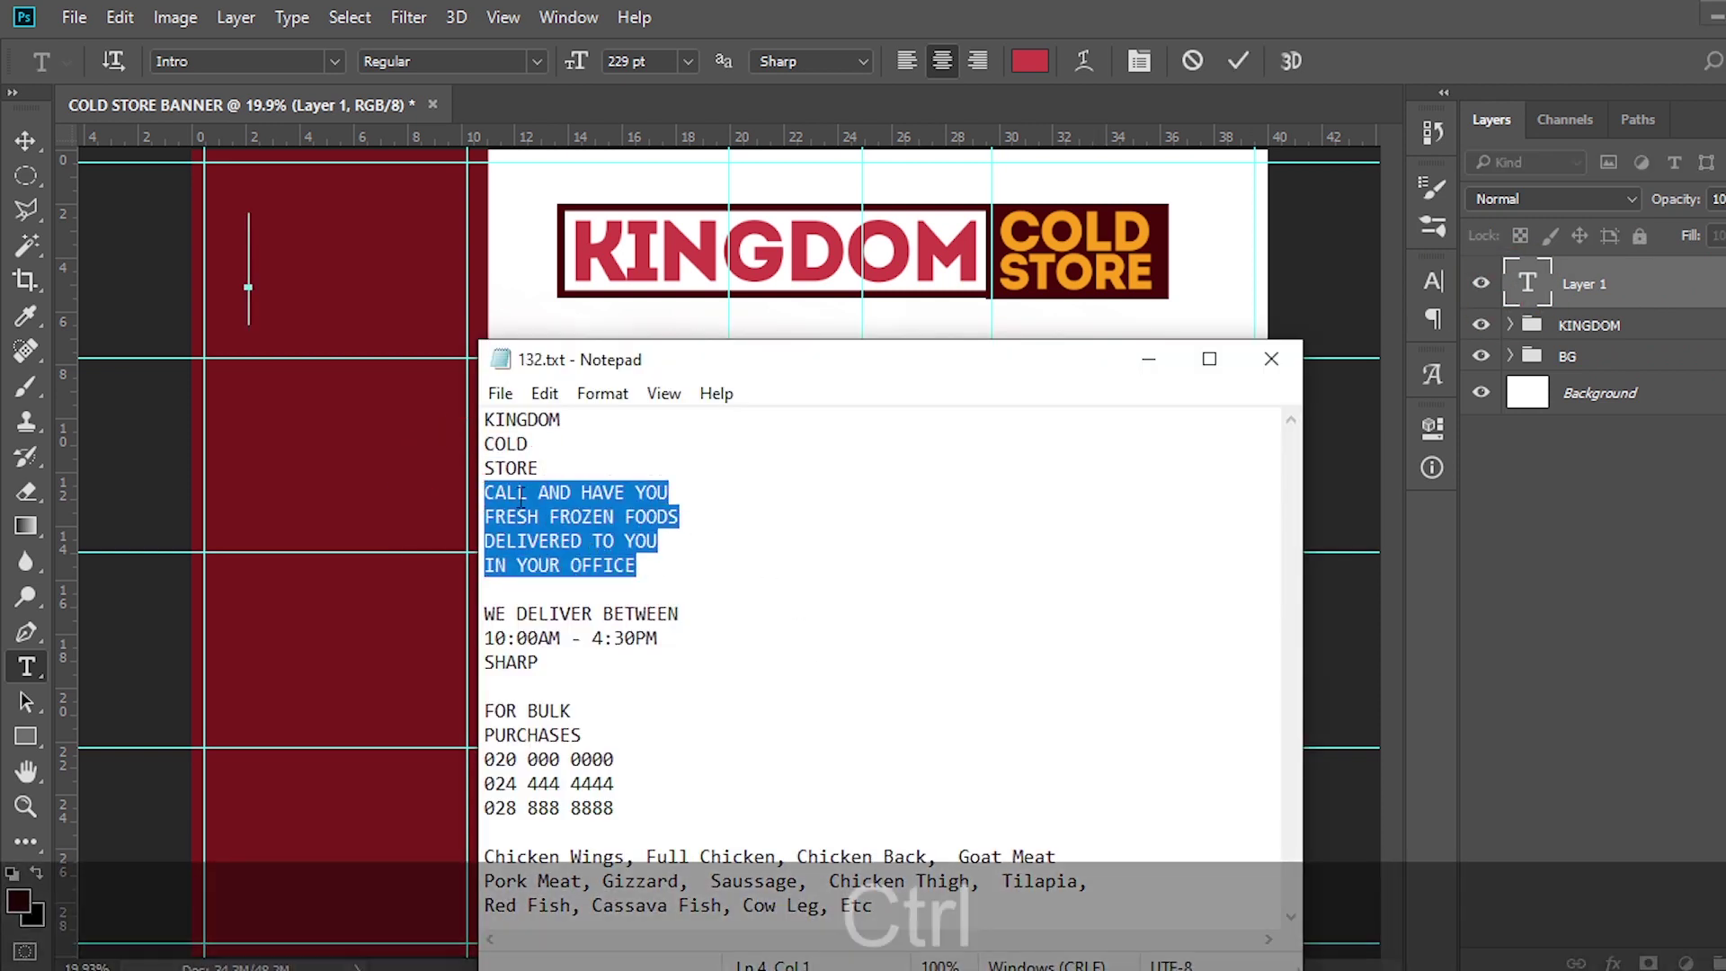
key(ctrl+c)
key(alt+Tab)
click(634, 17)
click(724, 443)
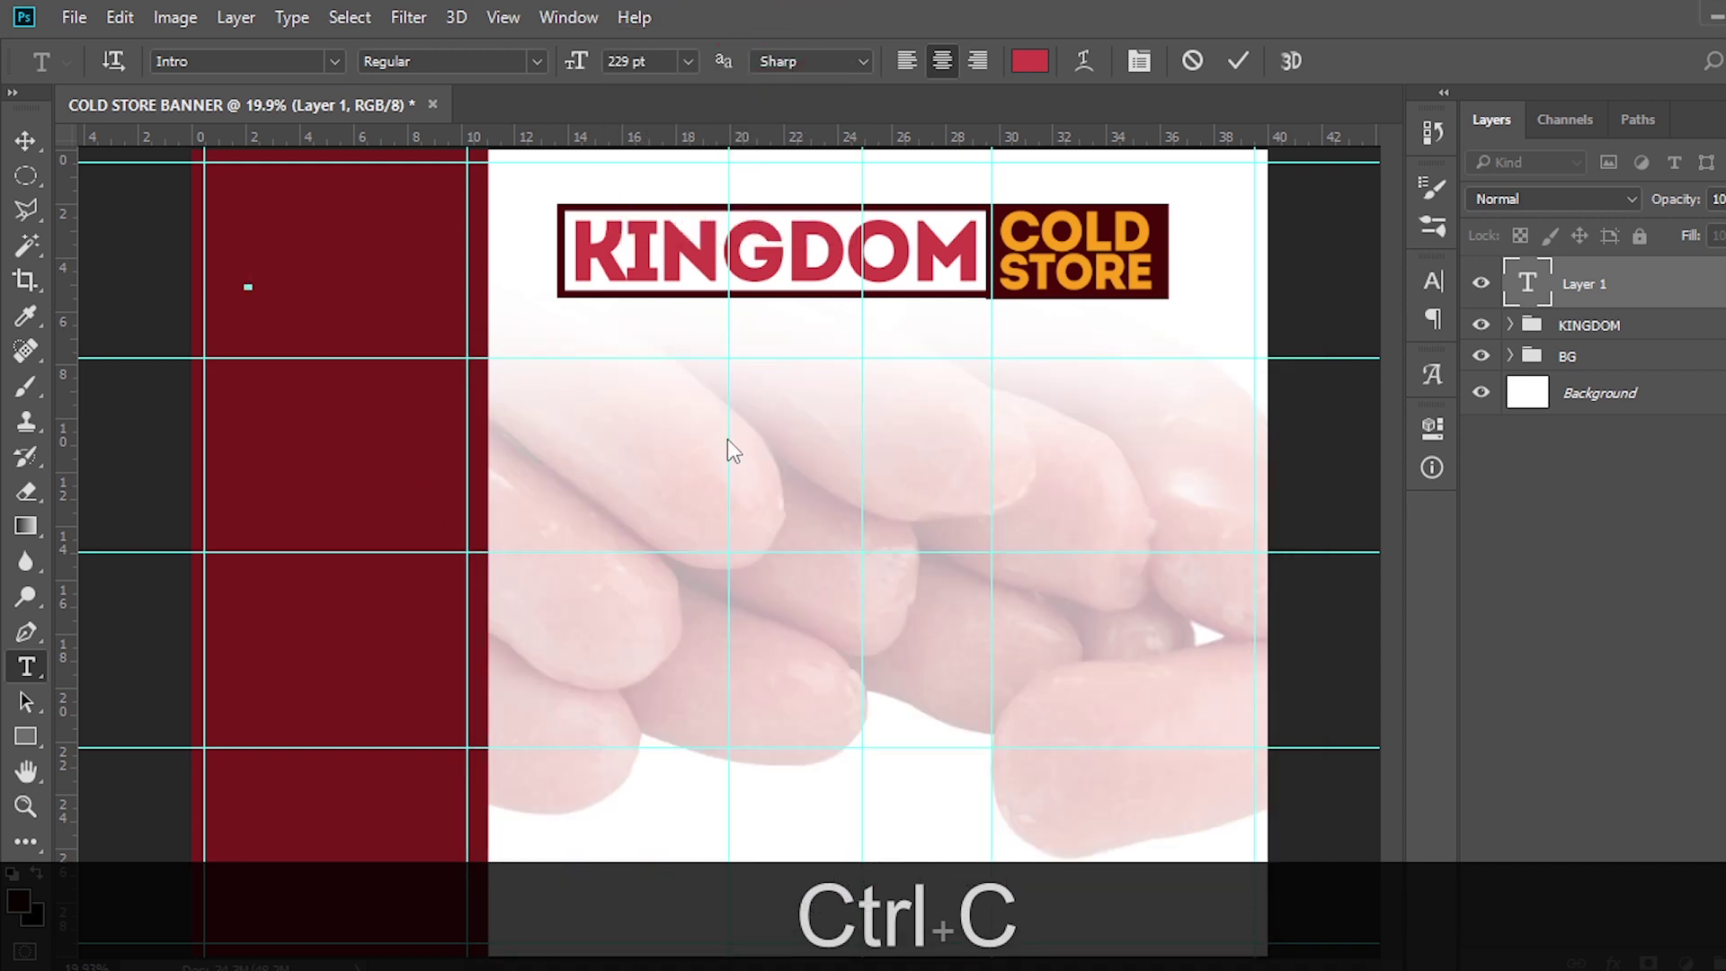
key(ctrl+v)
click(1557, 286)
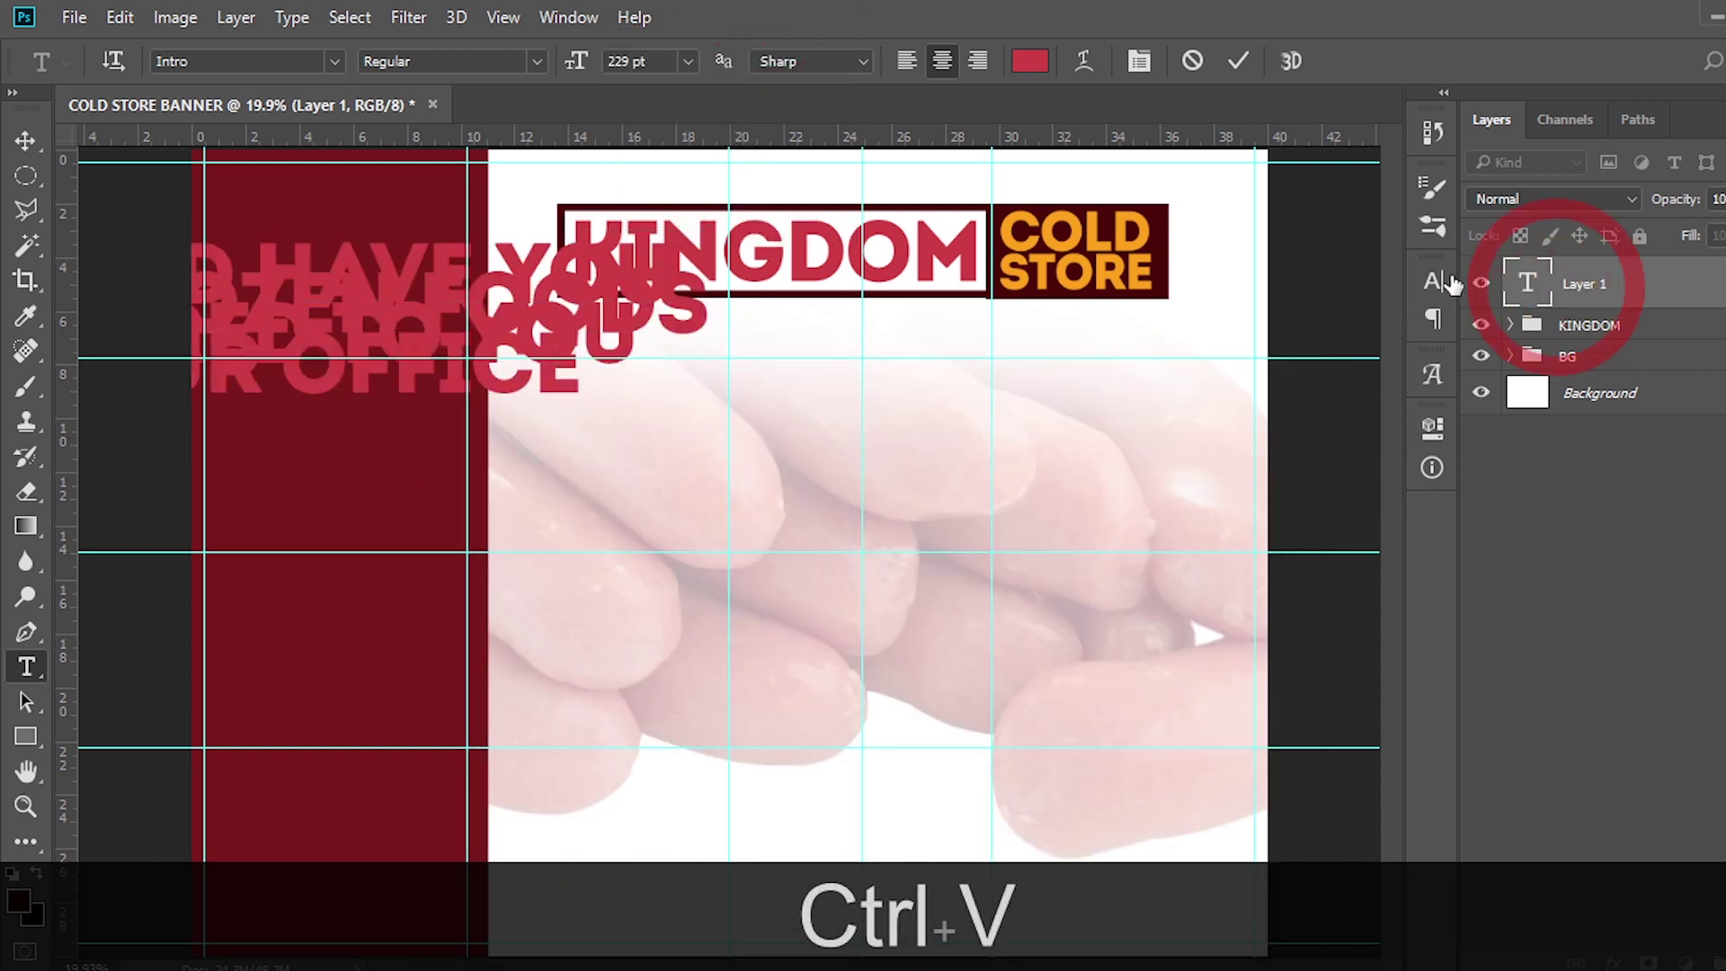
Format the message as Montserrat SemiBold, 50 pt, with 60 pt leading
click(1431, 278)
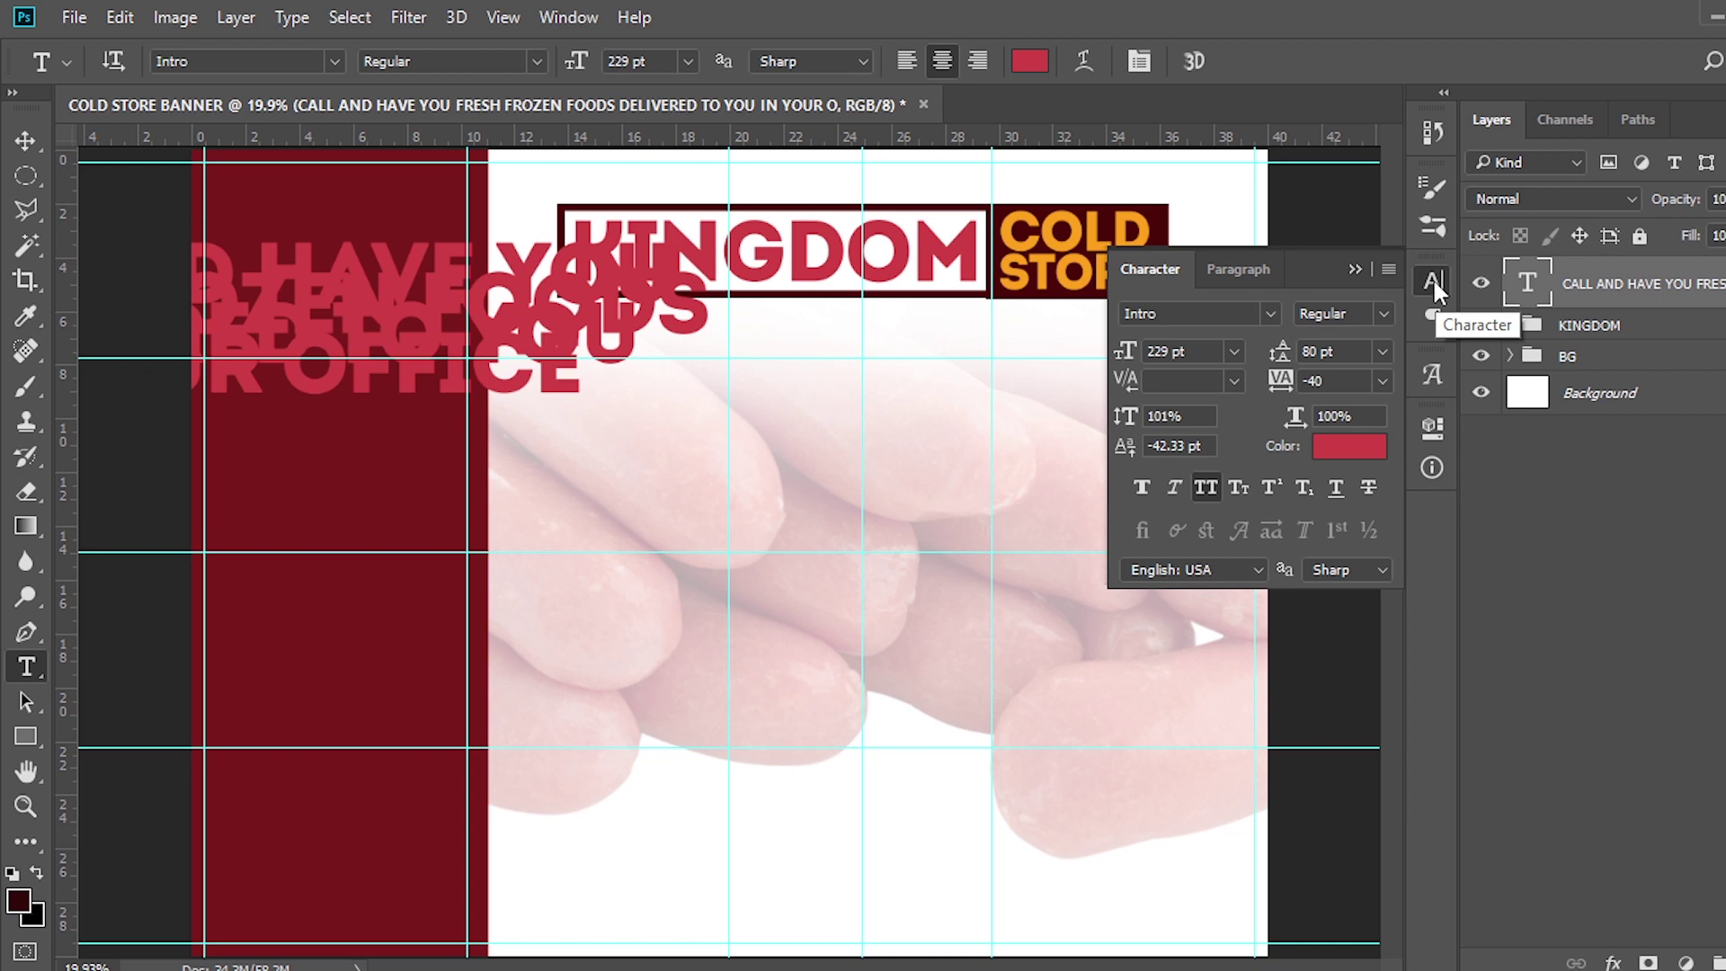
click(1273, 311)
click(1249, 212)
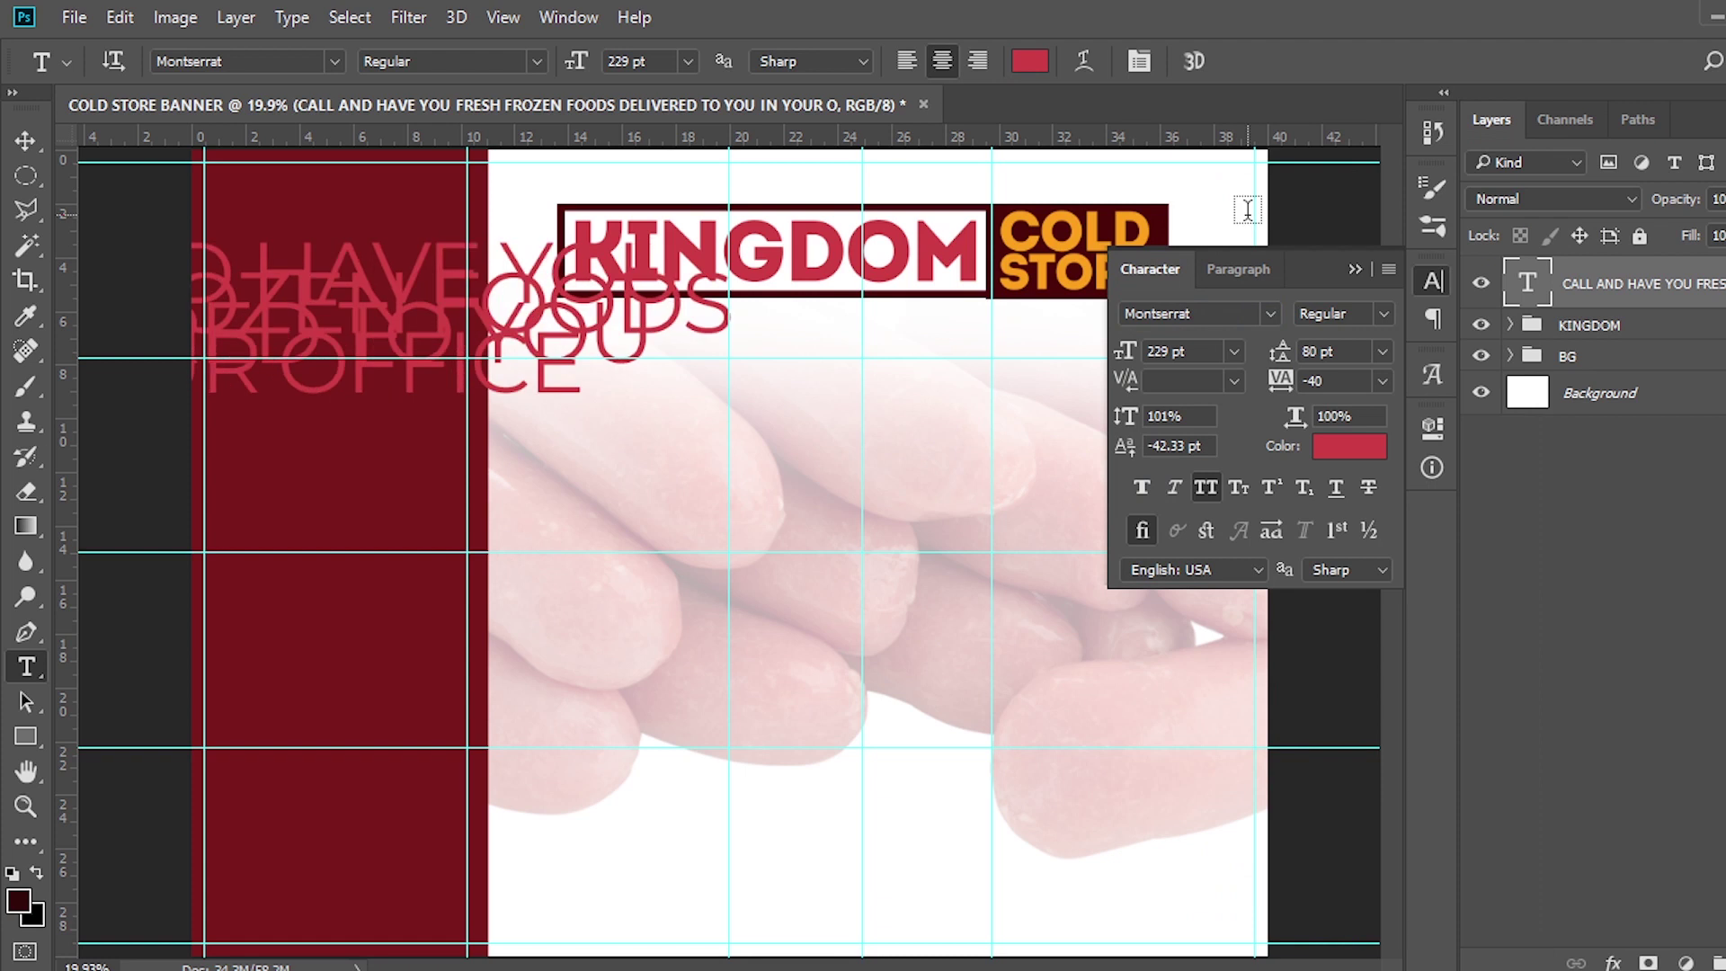
click(1382, 315)
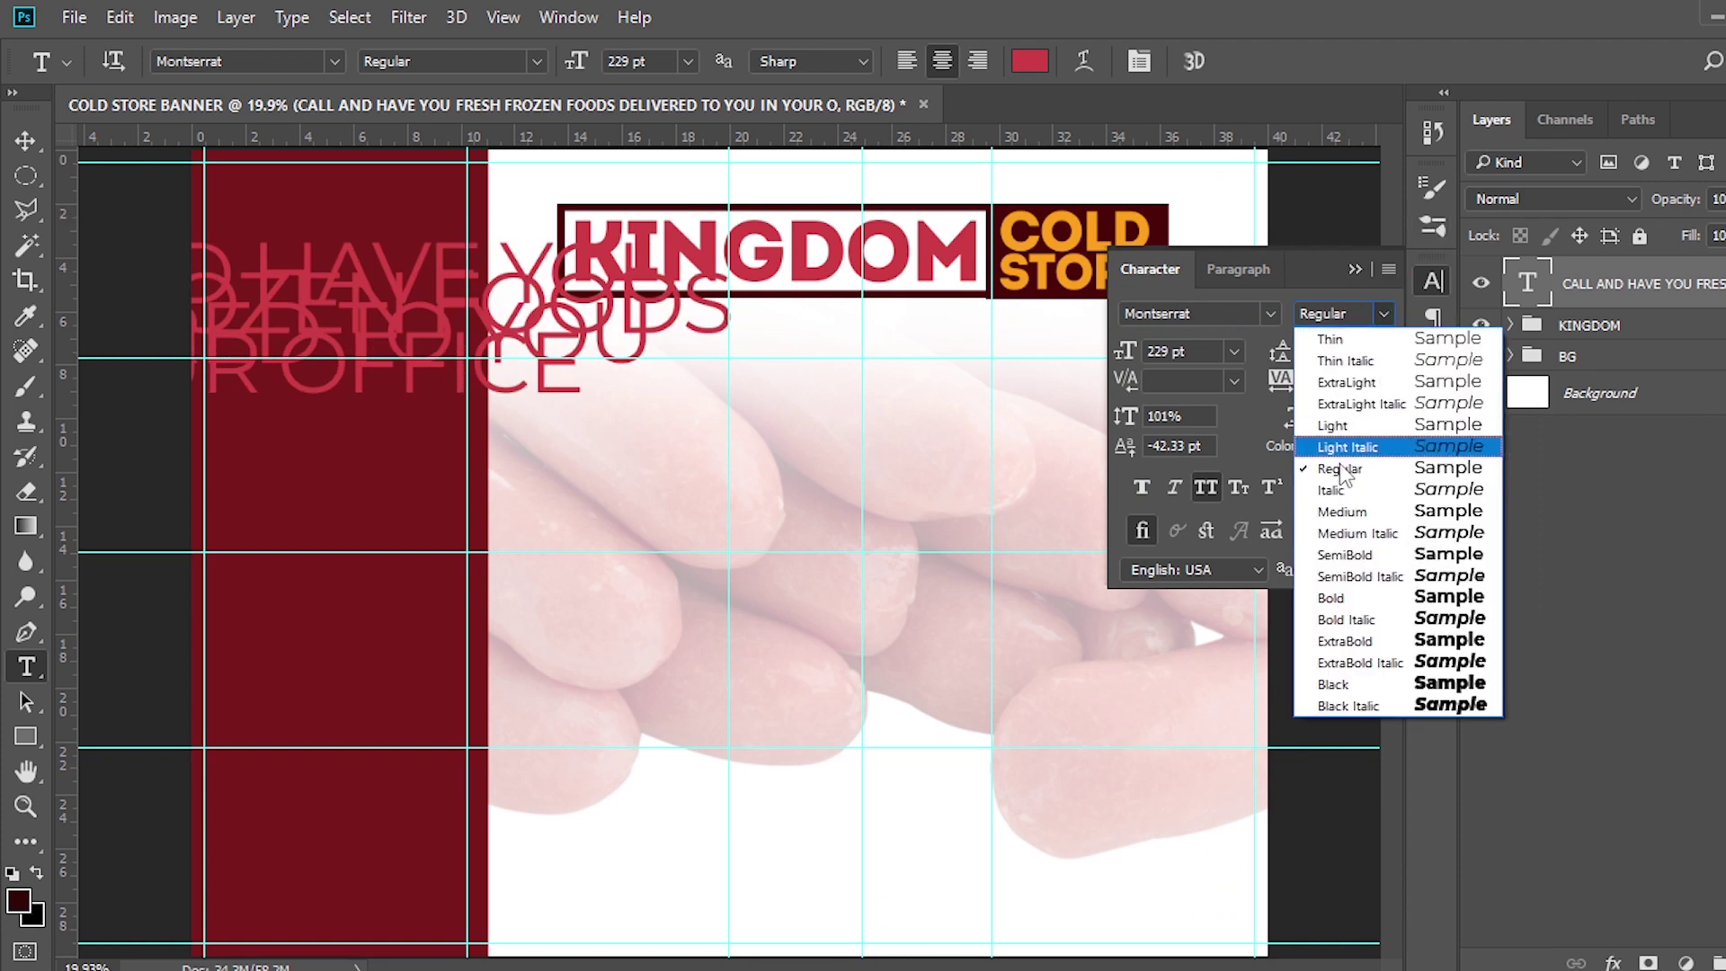
click(1331, 557)
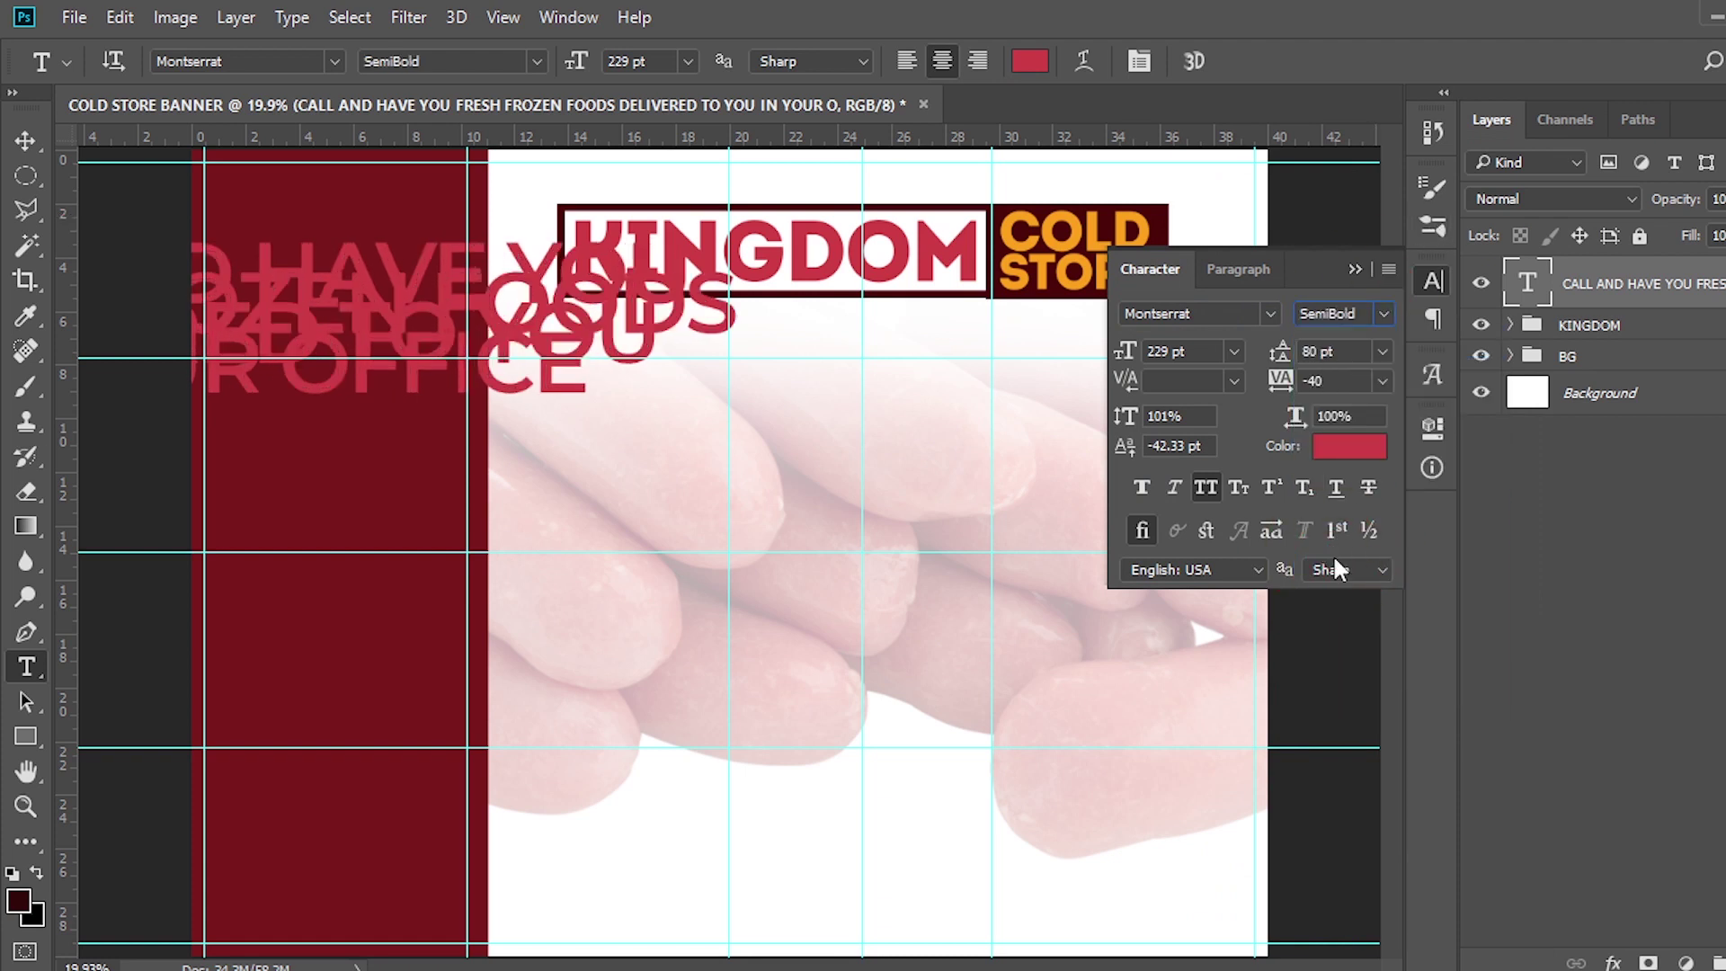
click(1203, 358)
text(50)
key(Return)
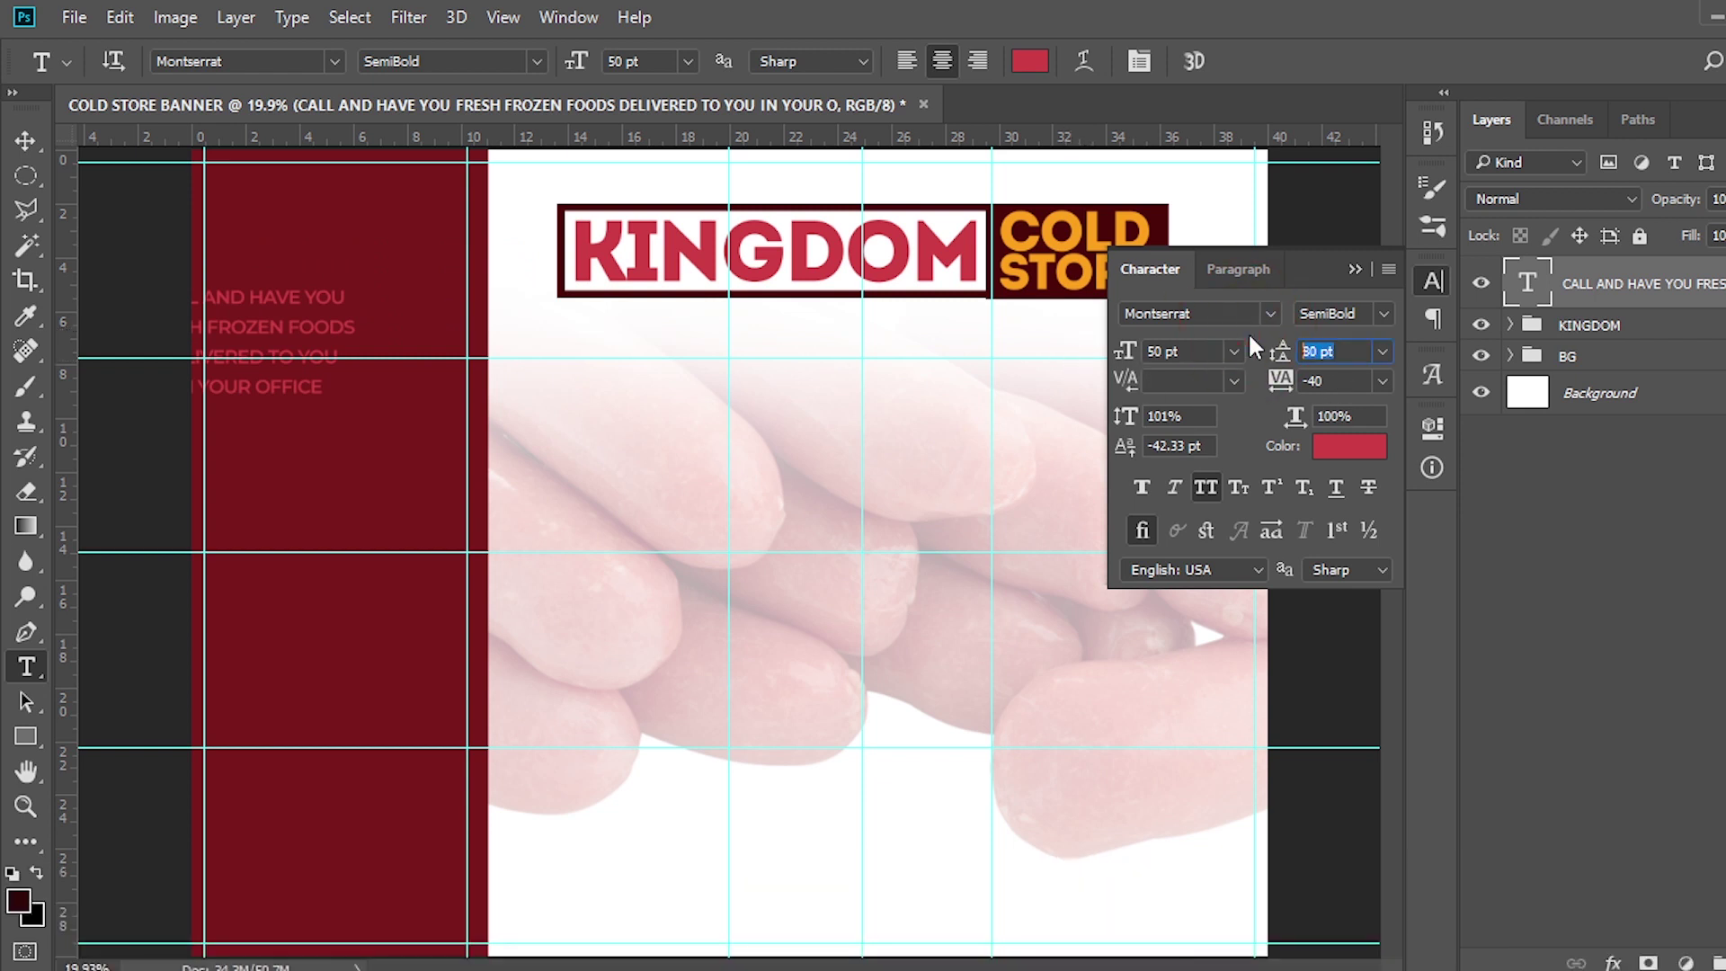
text(60)
key(Return)
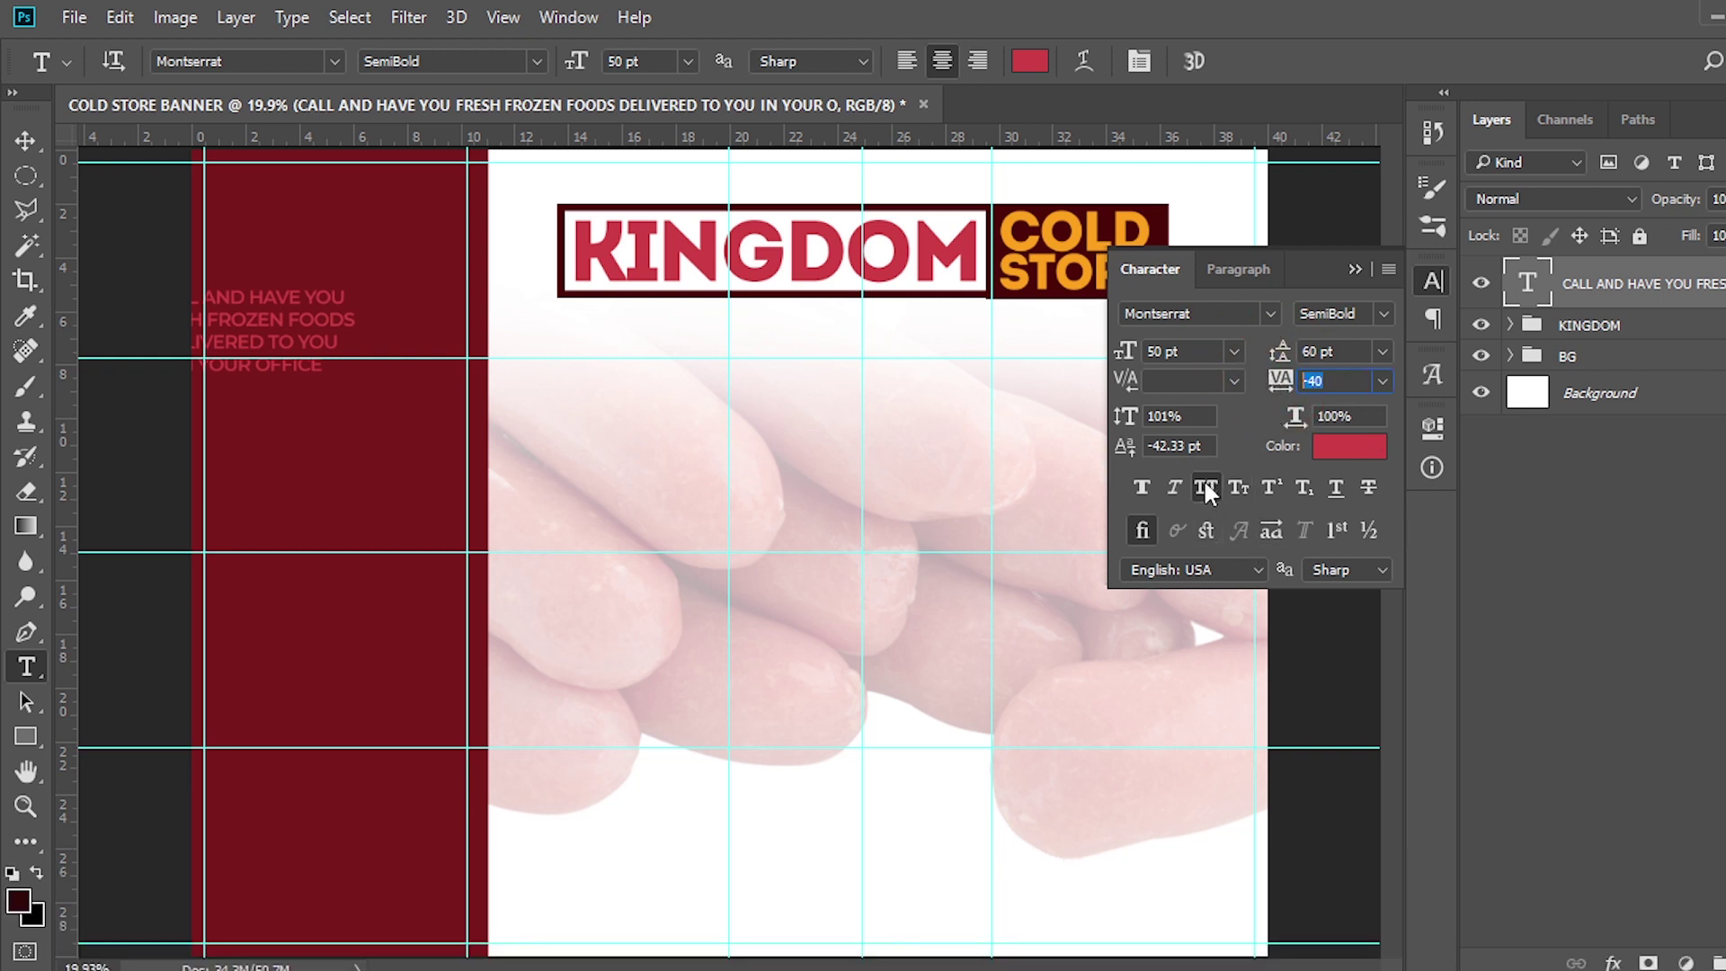
Colour the message white (#ffffff) and reposition it within the maroon panel
click(1353, 446)
text(ffffff)
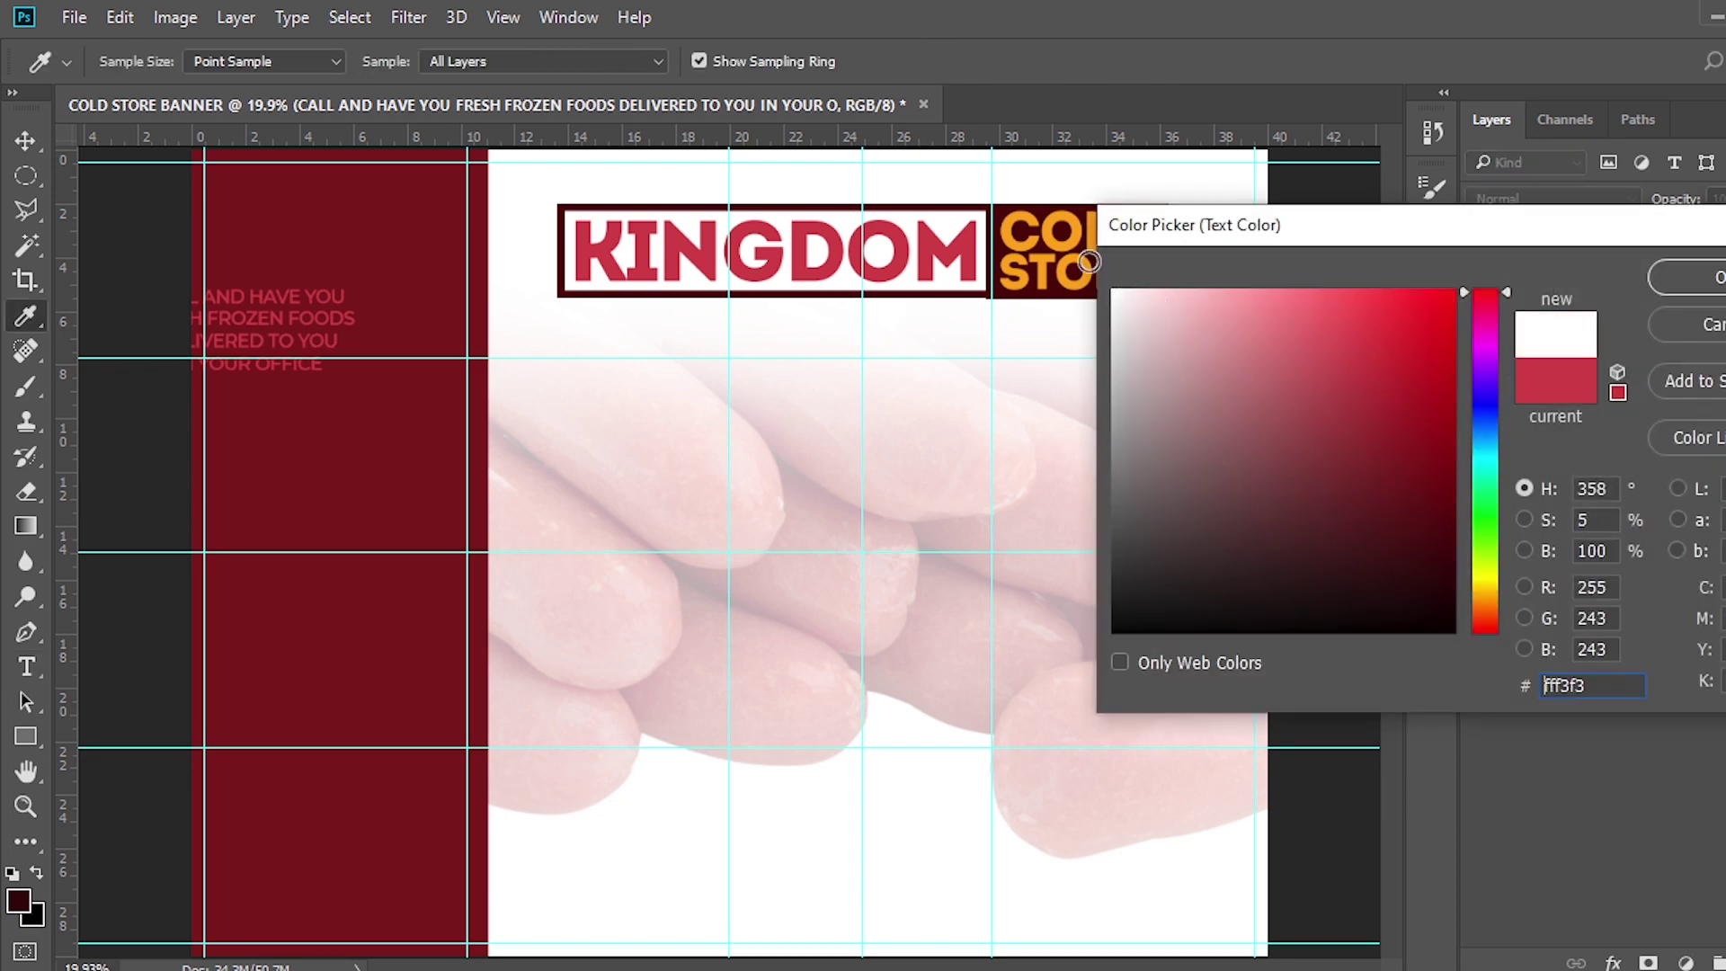
click(1712, 286)
key(v)
drag(289, 322, 376, 308)
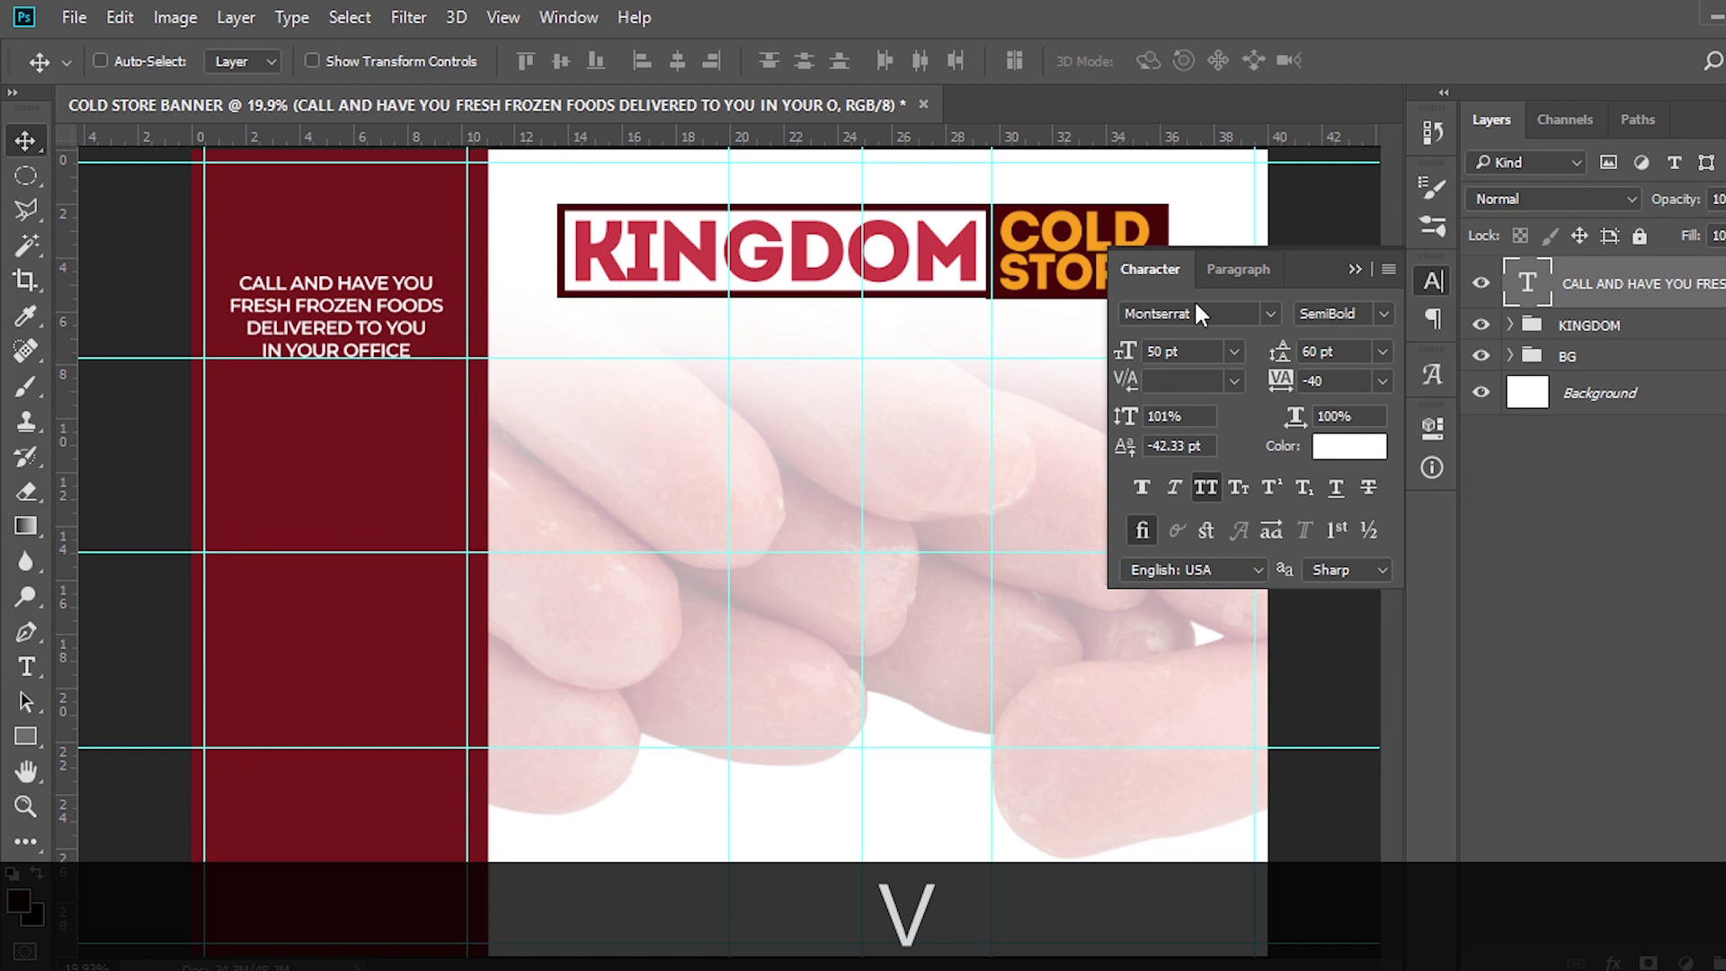
Left-align the delivery message and shift it left inside the maroon panel
click(1217, 270)
click(1142, 324)
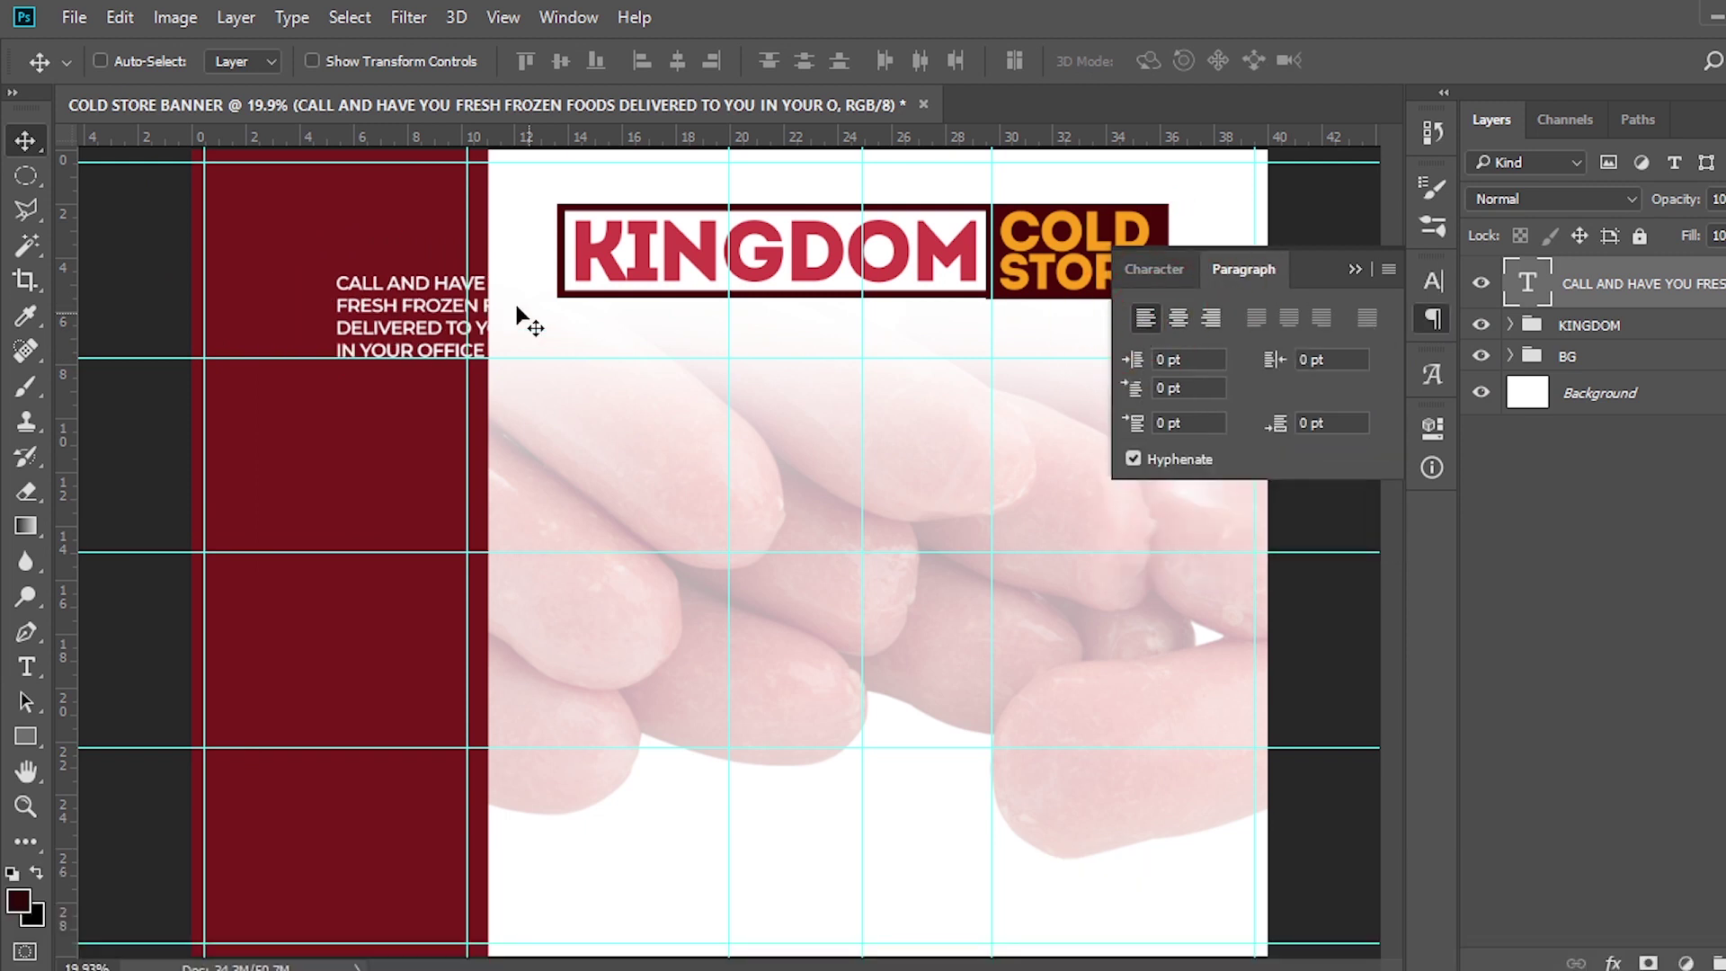
drag(416, 324, 321, 334)
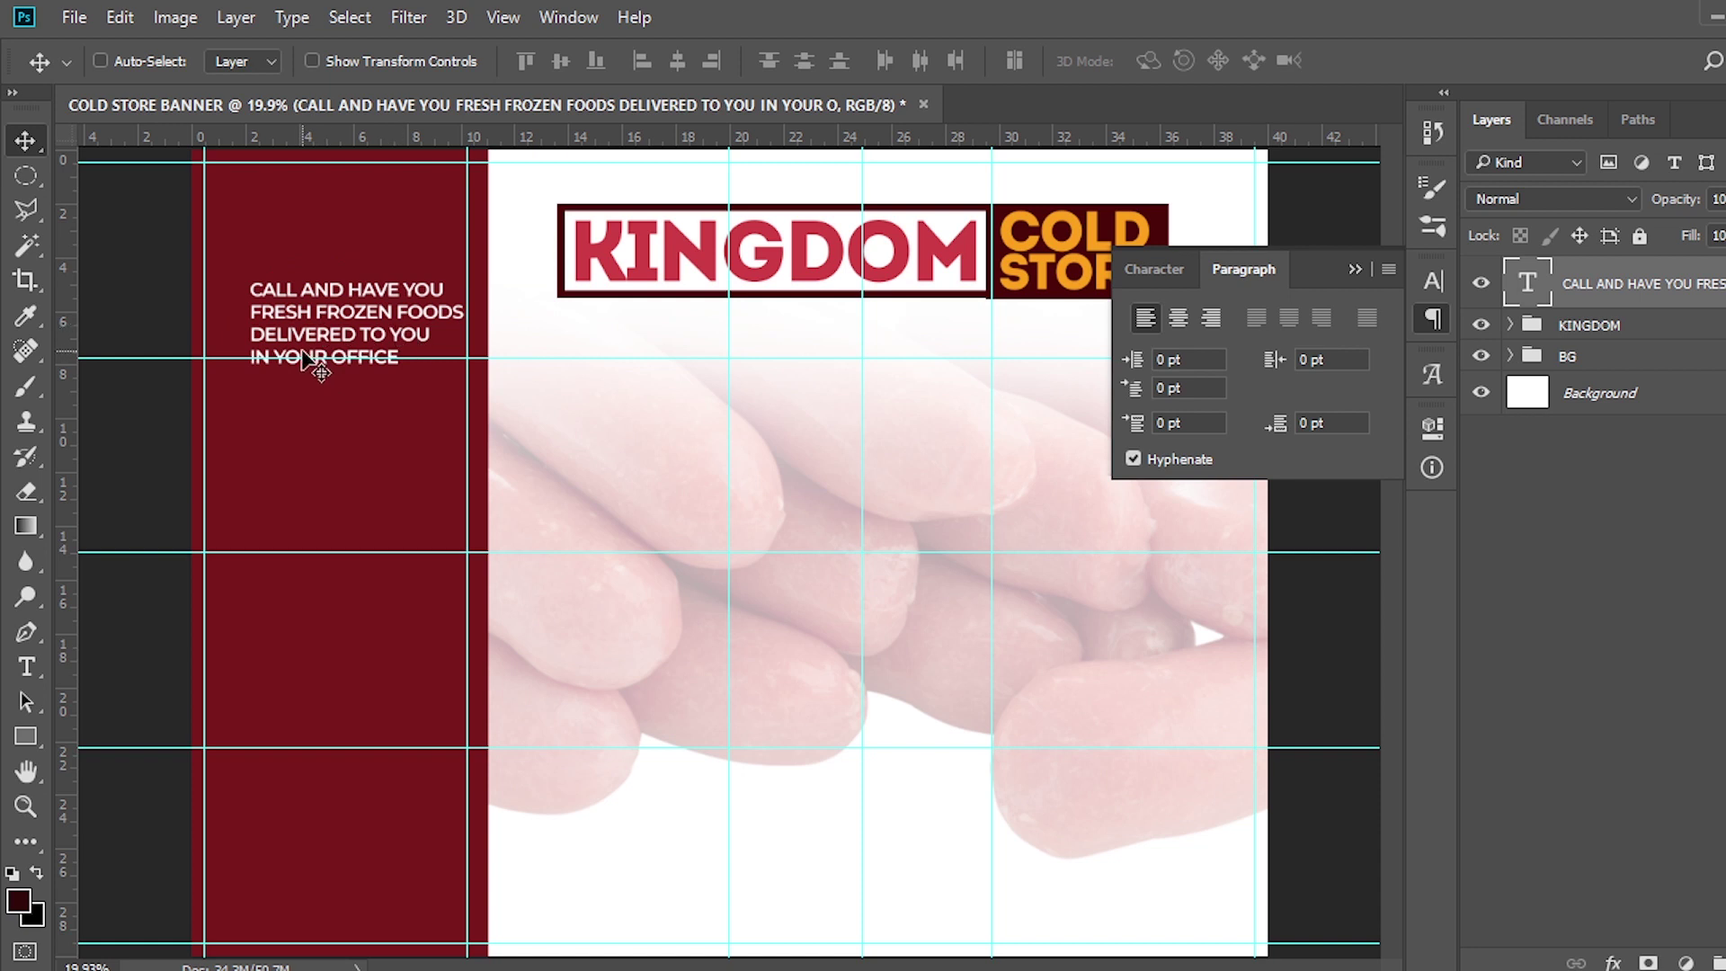
key(shift+Left)
key(shift+Left)
key(shift+Left)
key(shift+Left)
key(shift+Left)
key(shift+Left)
key(shift+Left)
key(shift+Left)
key(shift+Left)
key(shift+Left)
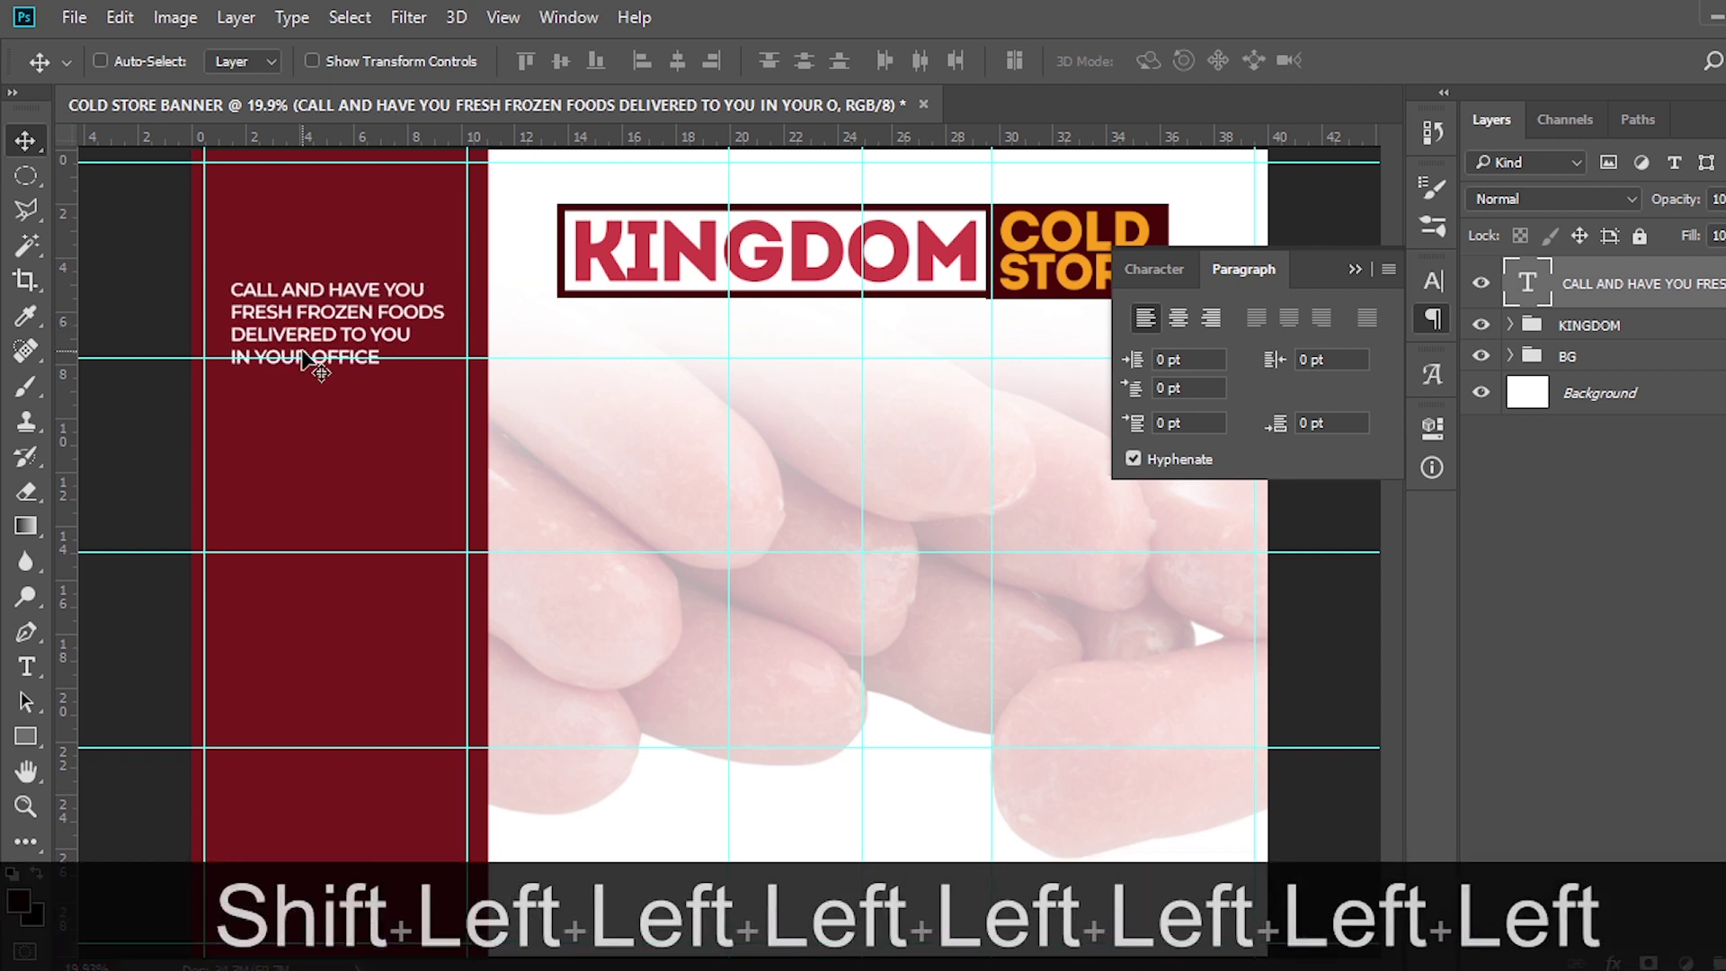
key(shift+Right)
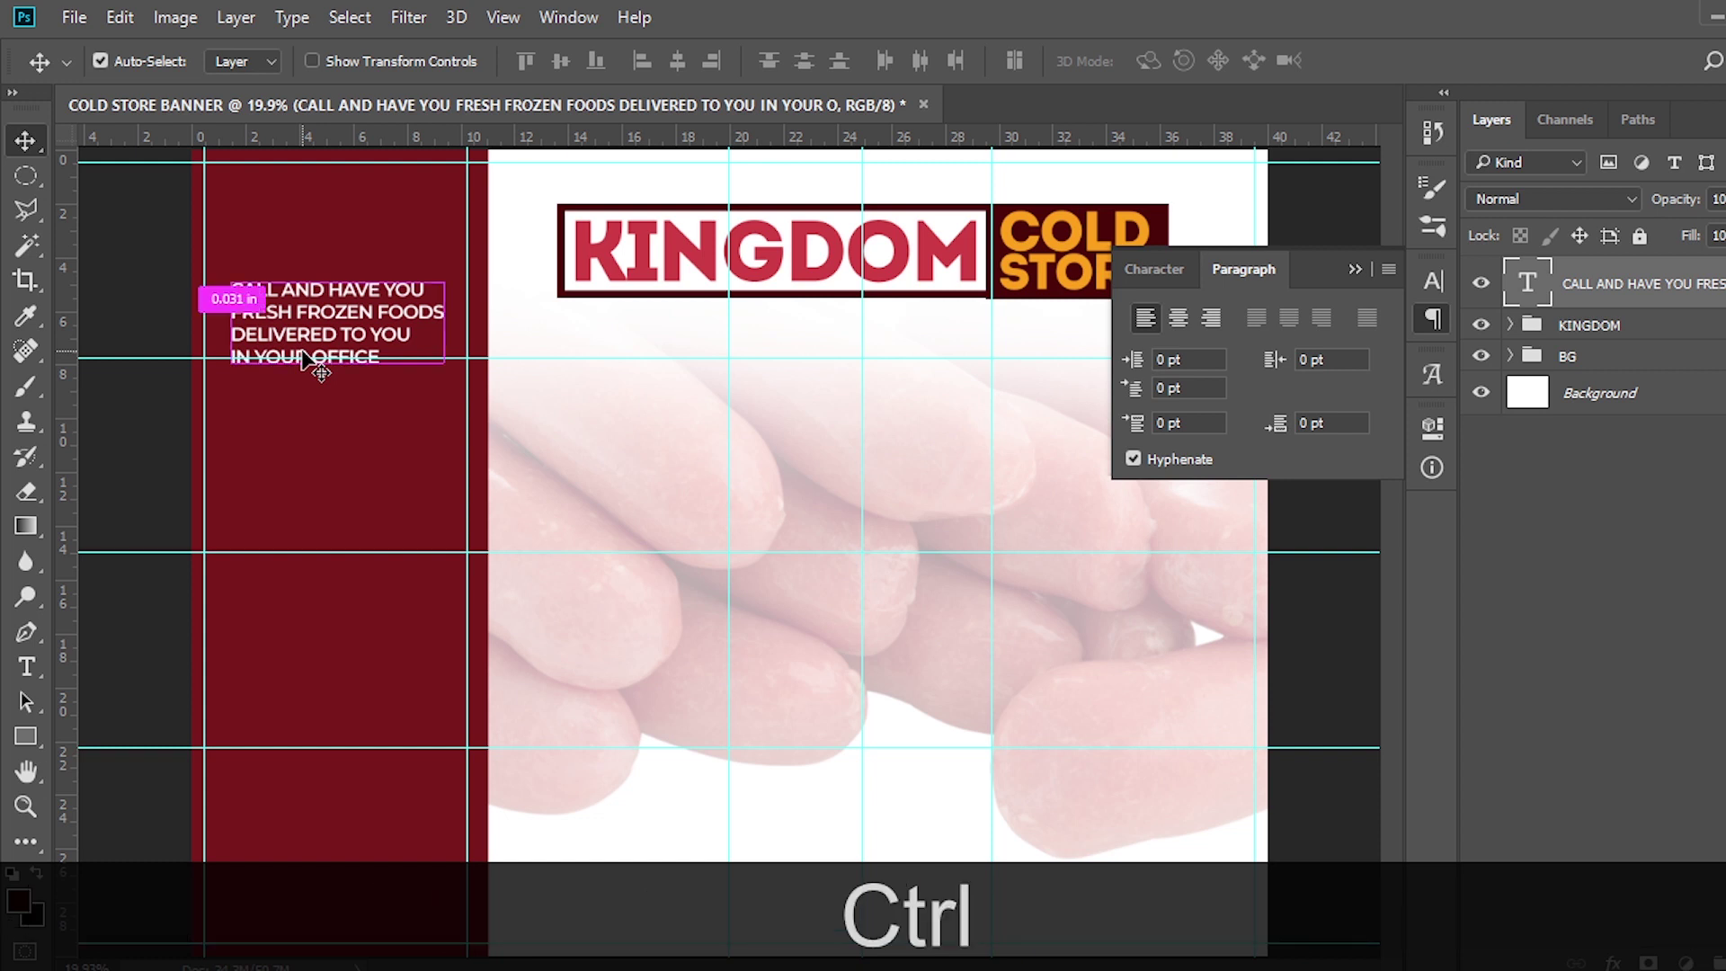
Duplicate the delivery-message text layer and move the copy directly below the original
key(ctrl+j)
key(v)
drag(329, 313, 329, 427)
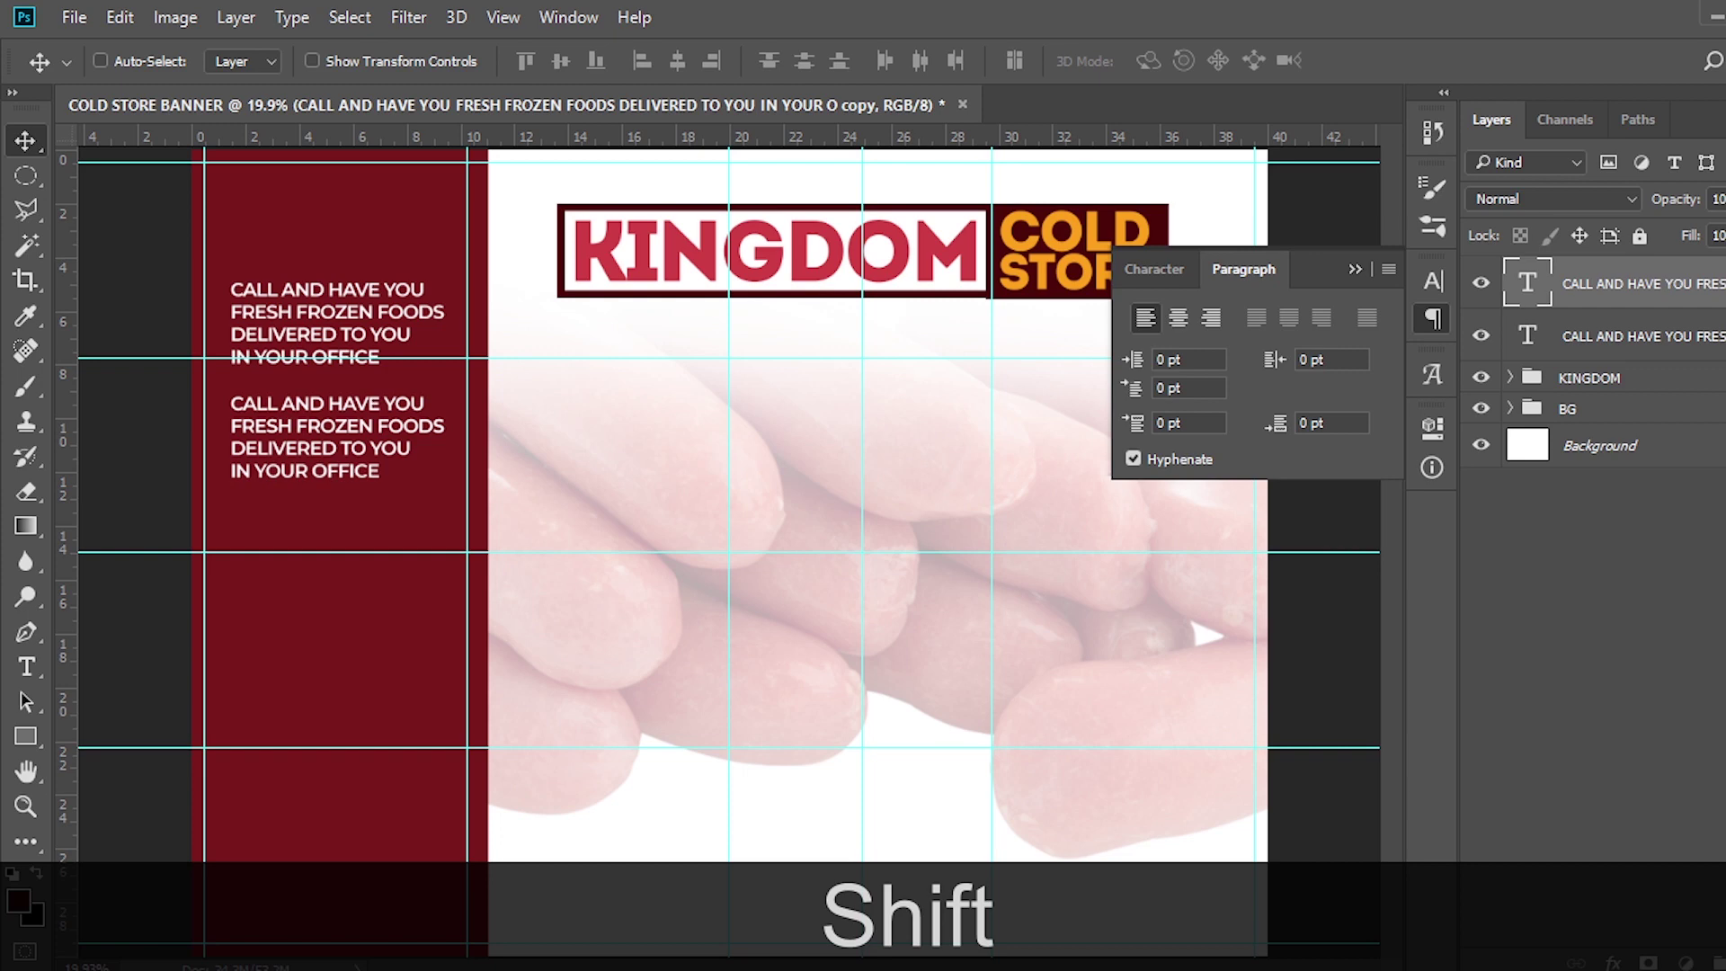
Replace the copy's text with 'WE DELIVER BETWEEN 10:00AM - 4:30PM SHARP' from the notes file
key(alt+Tab)
drag(543, 665, 484, 615)
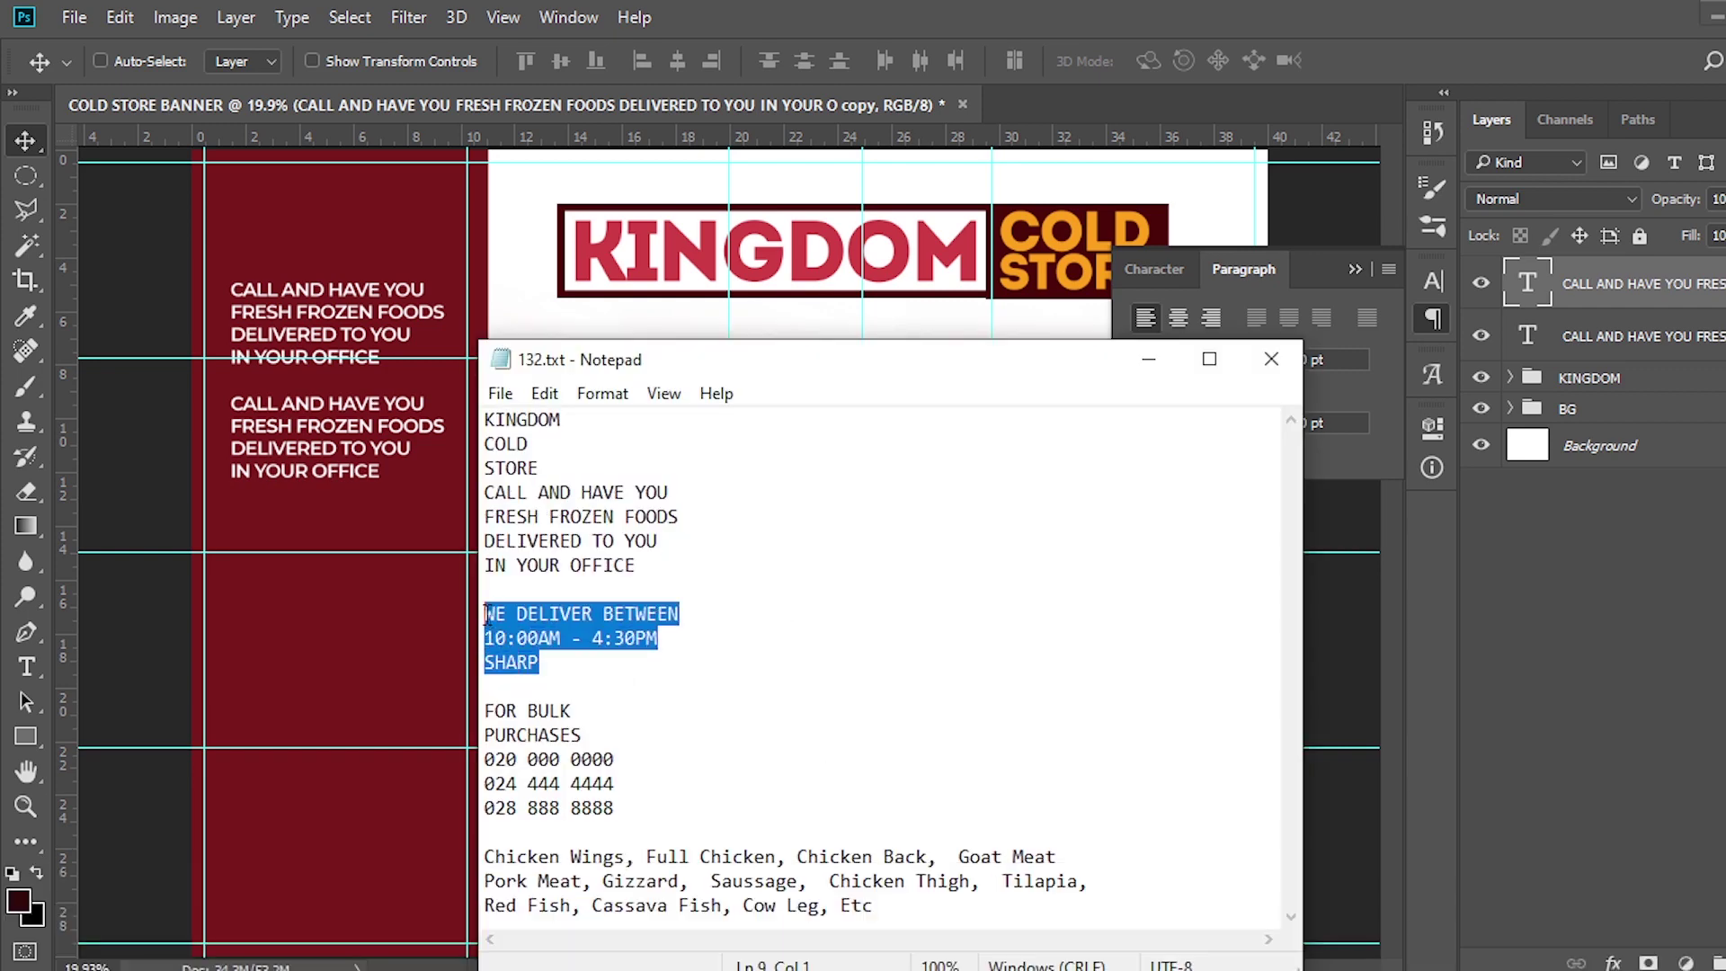
key(ctrl+c)
click(713, 10)
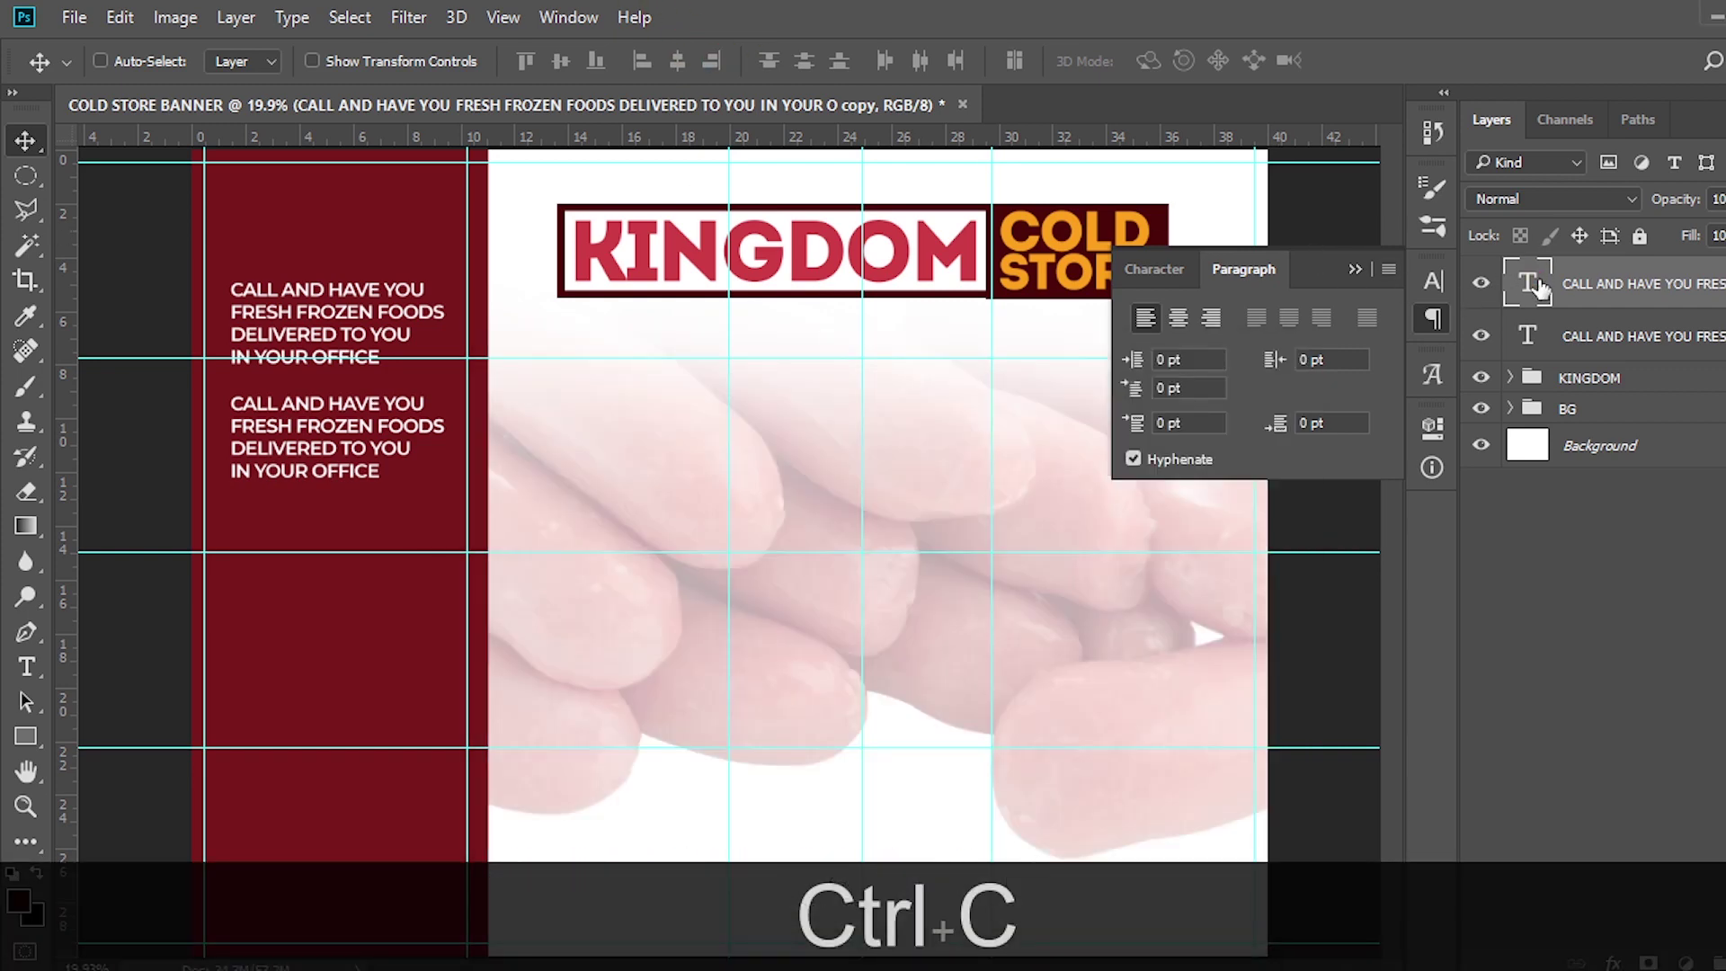
double_click(1539, 286)
key(ctrl+v)
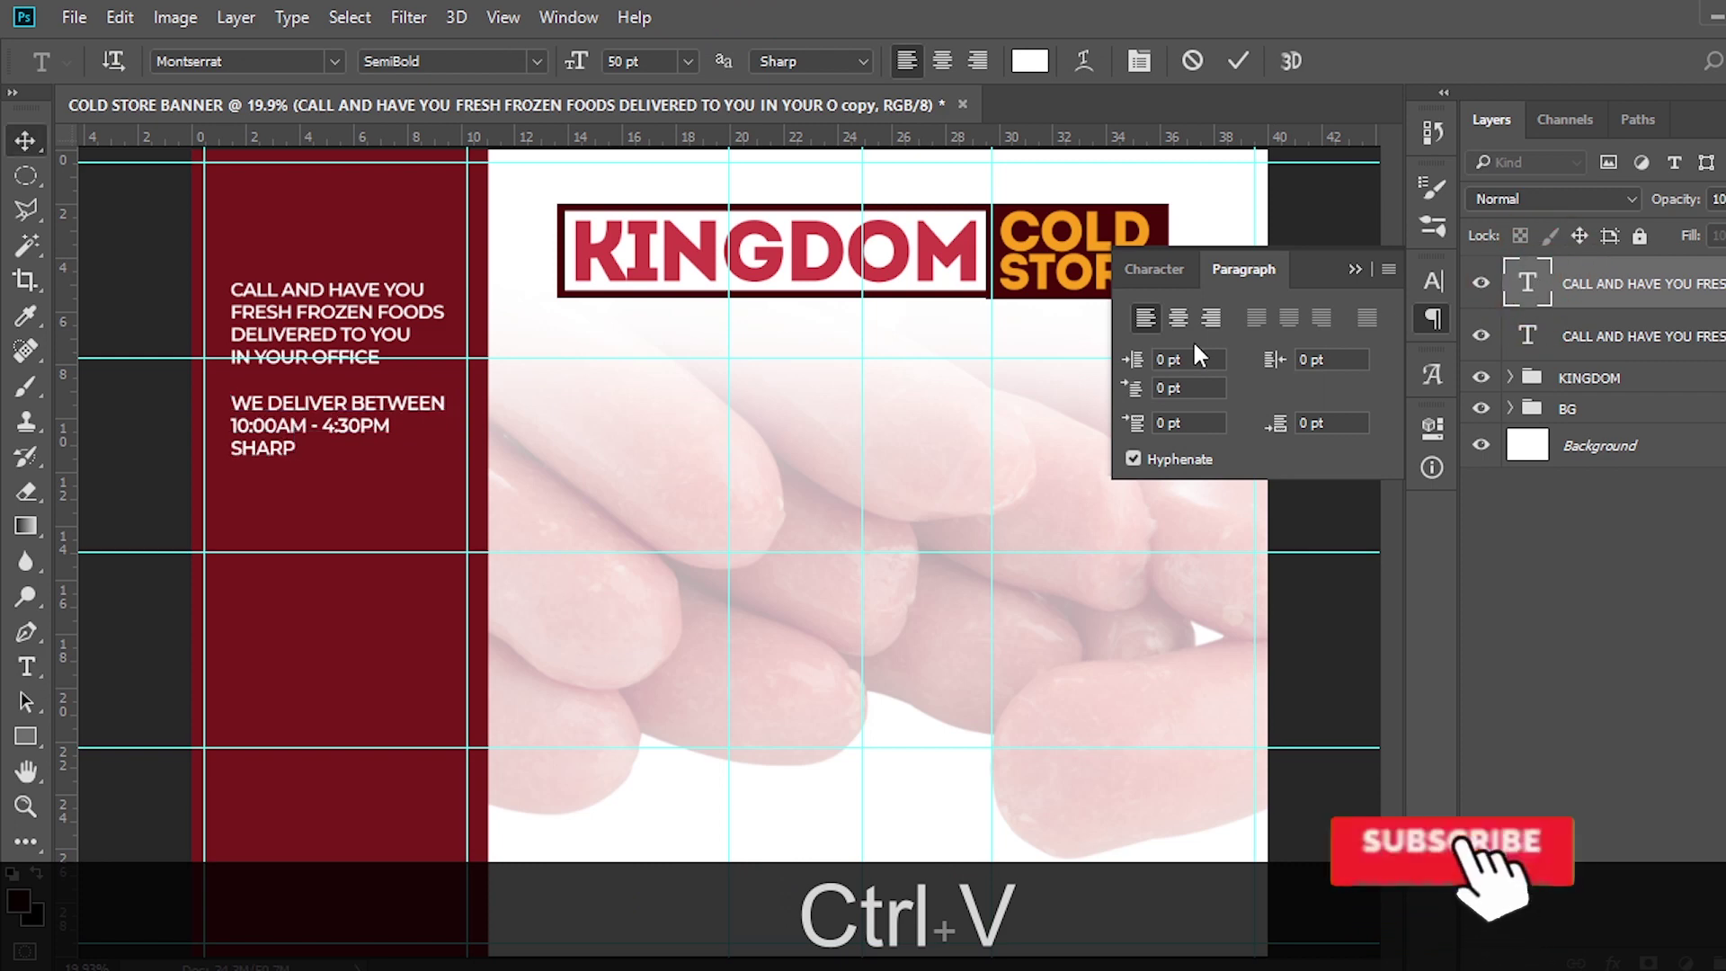
key(ctrl+Return)
key(ctrl+equal)
key(ctrl+equal)
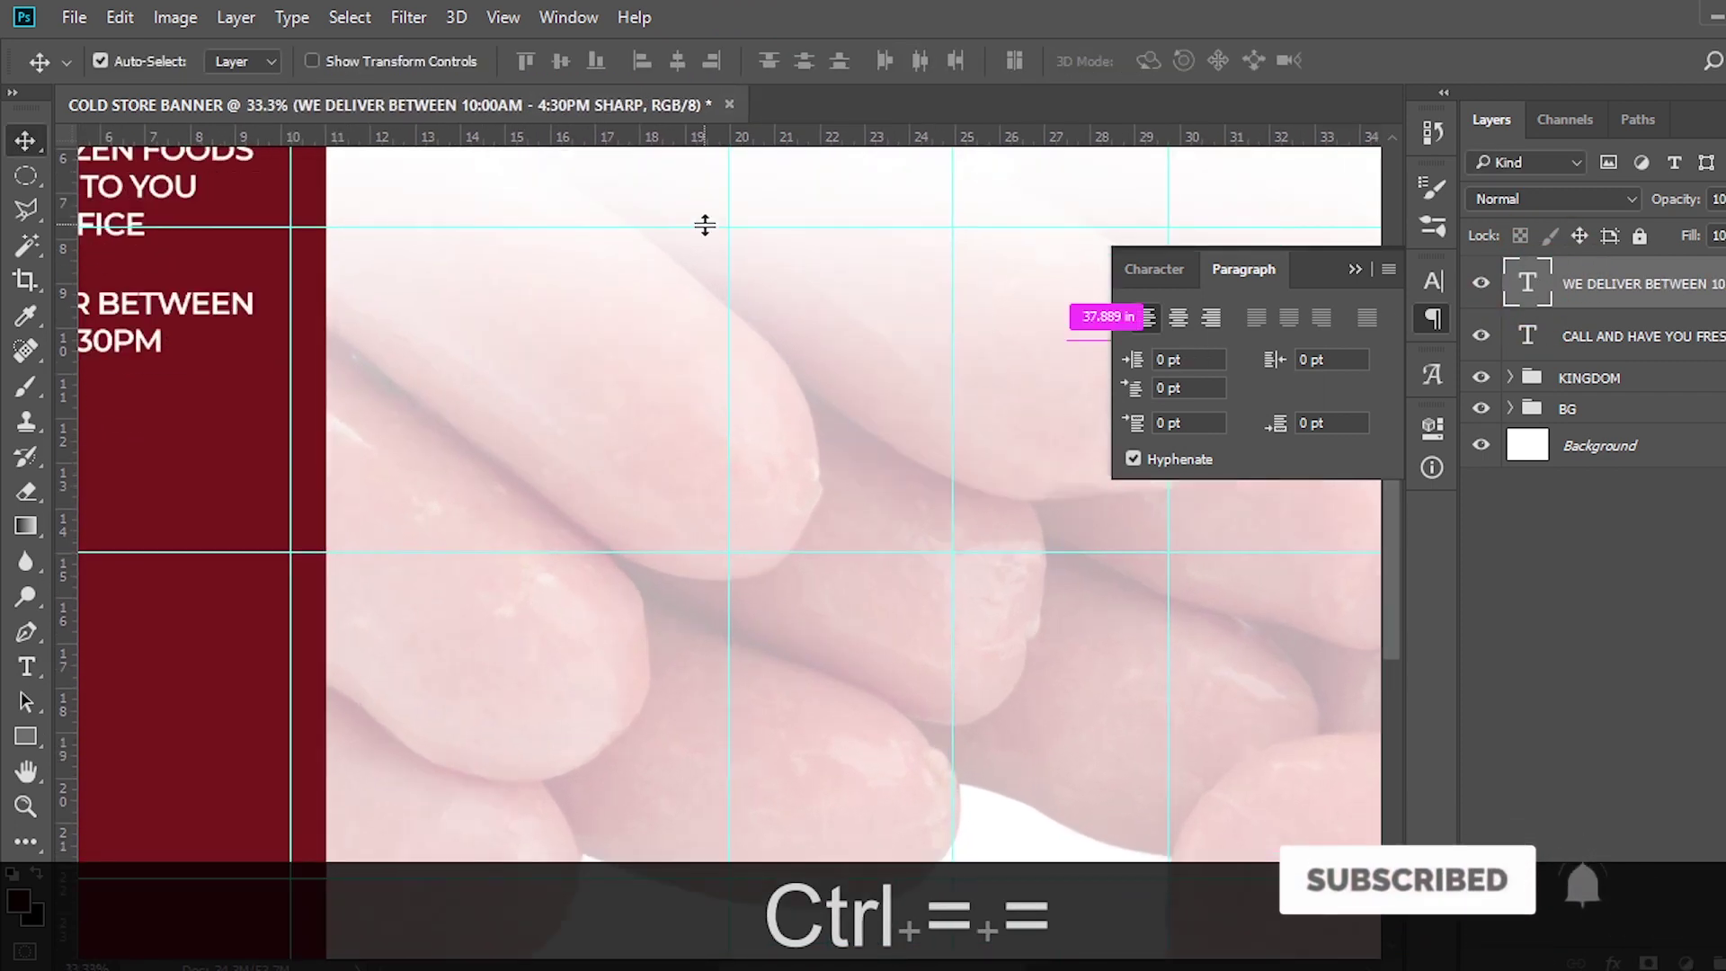
scroll(539, 395, left, 5)
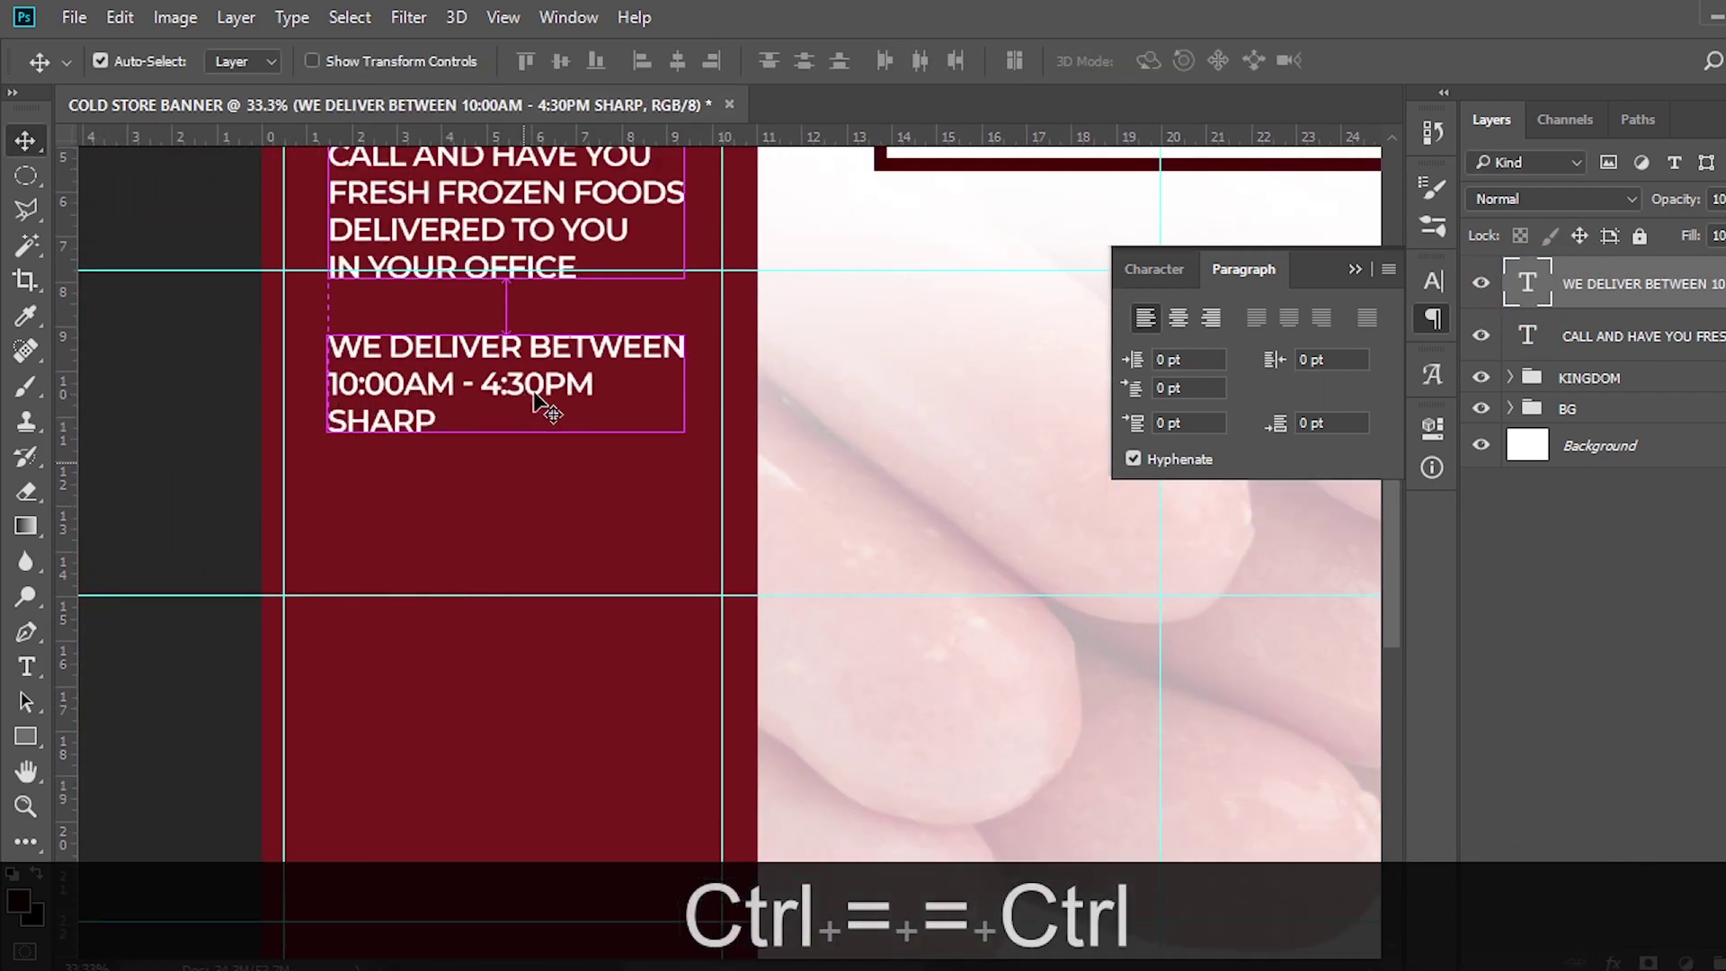
scroll(534, 400, up, 4)
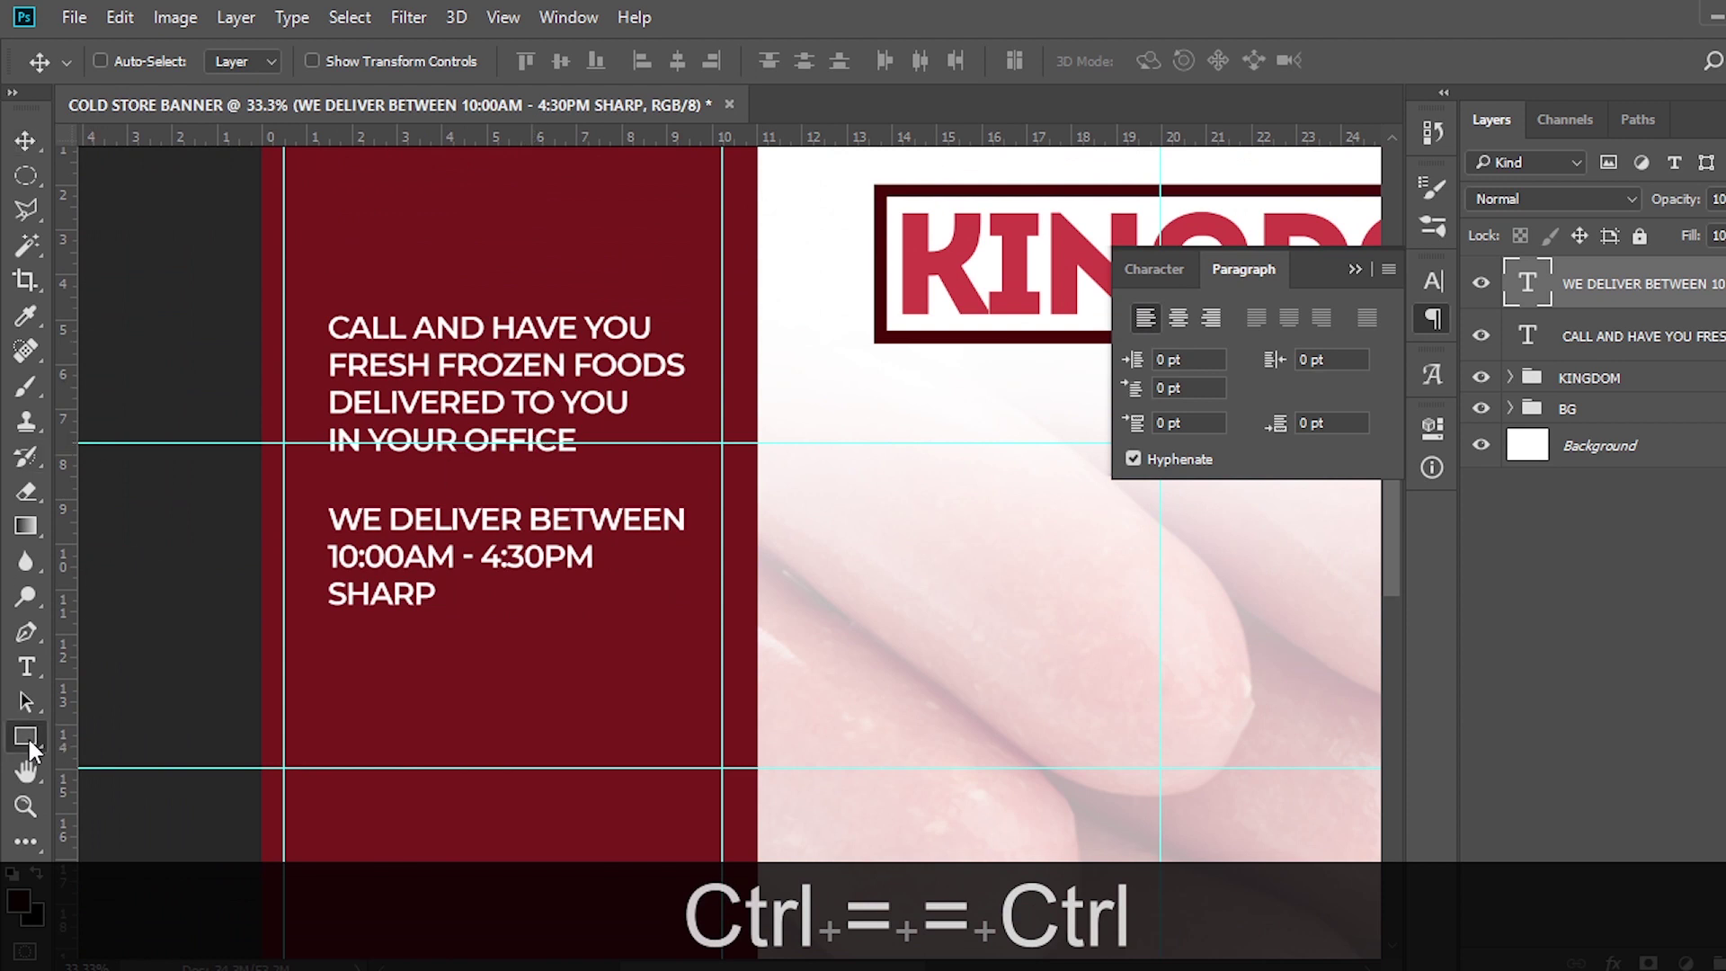
Draw a thin vertical rectangle down the maroon panel beside the text
click(27, 737)
drag(339, 298, 343, 657)
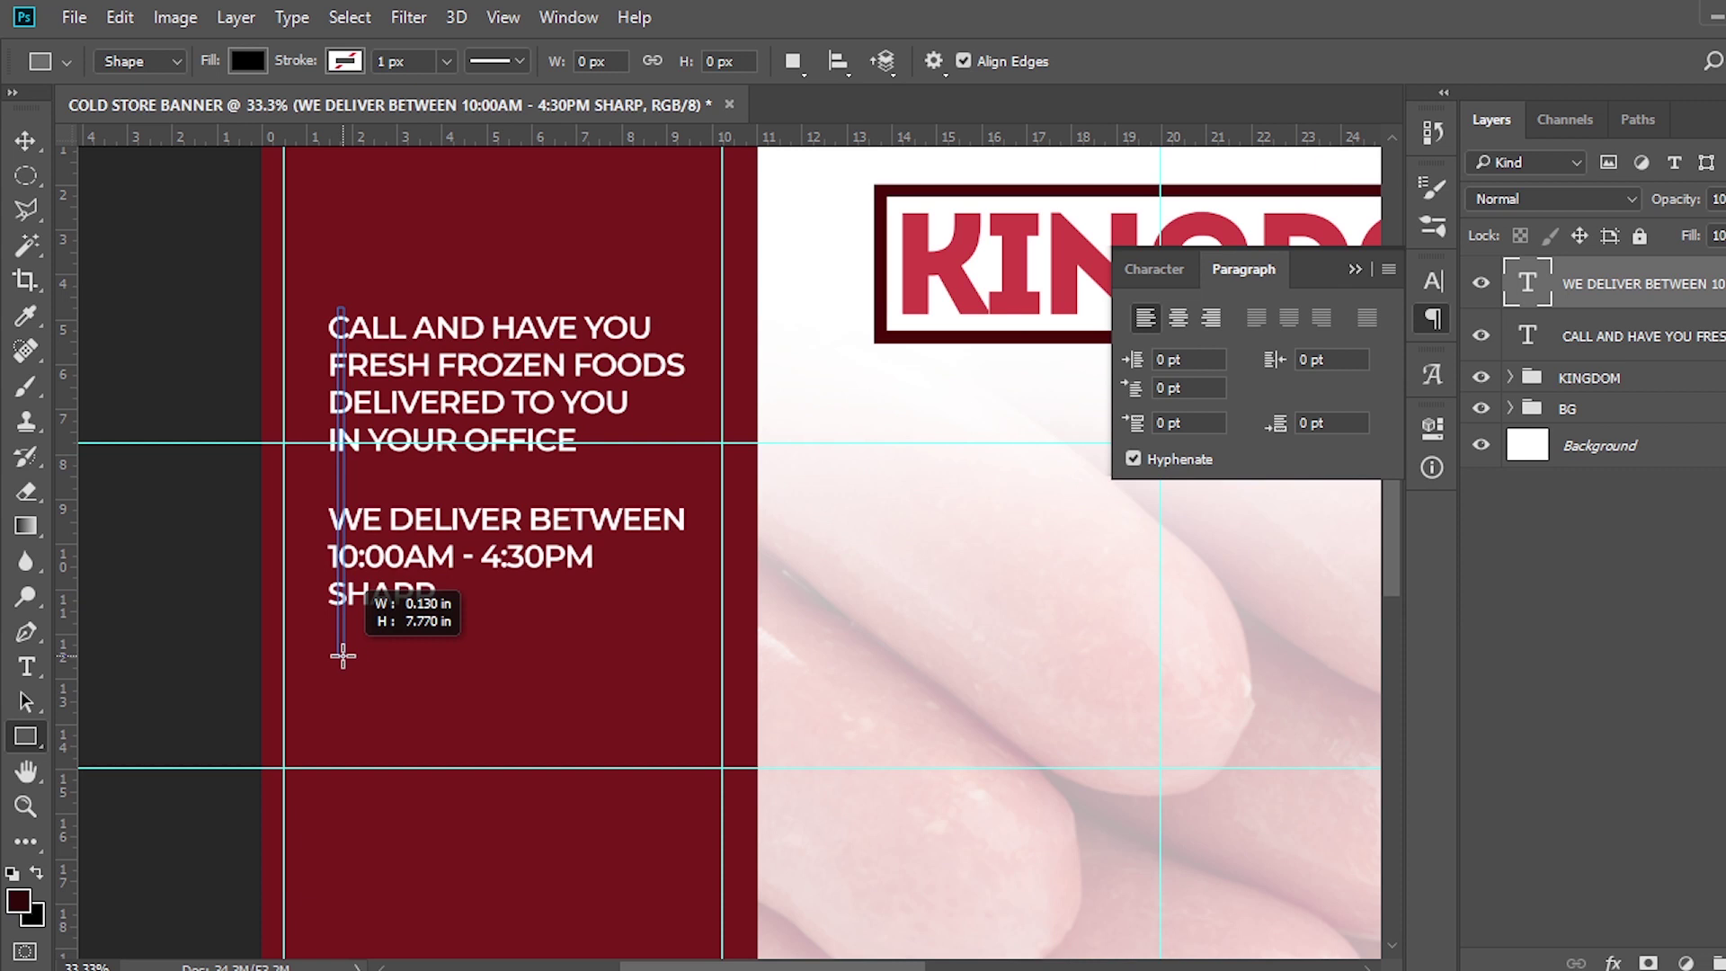
drag(342, 657, 339, 670)
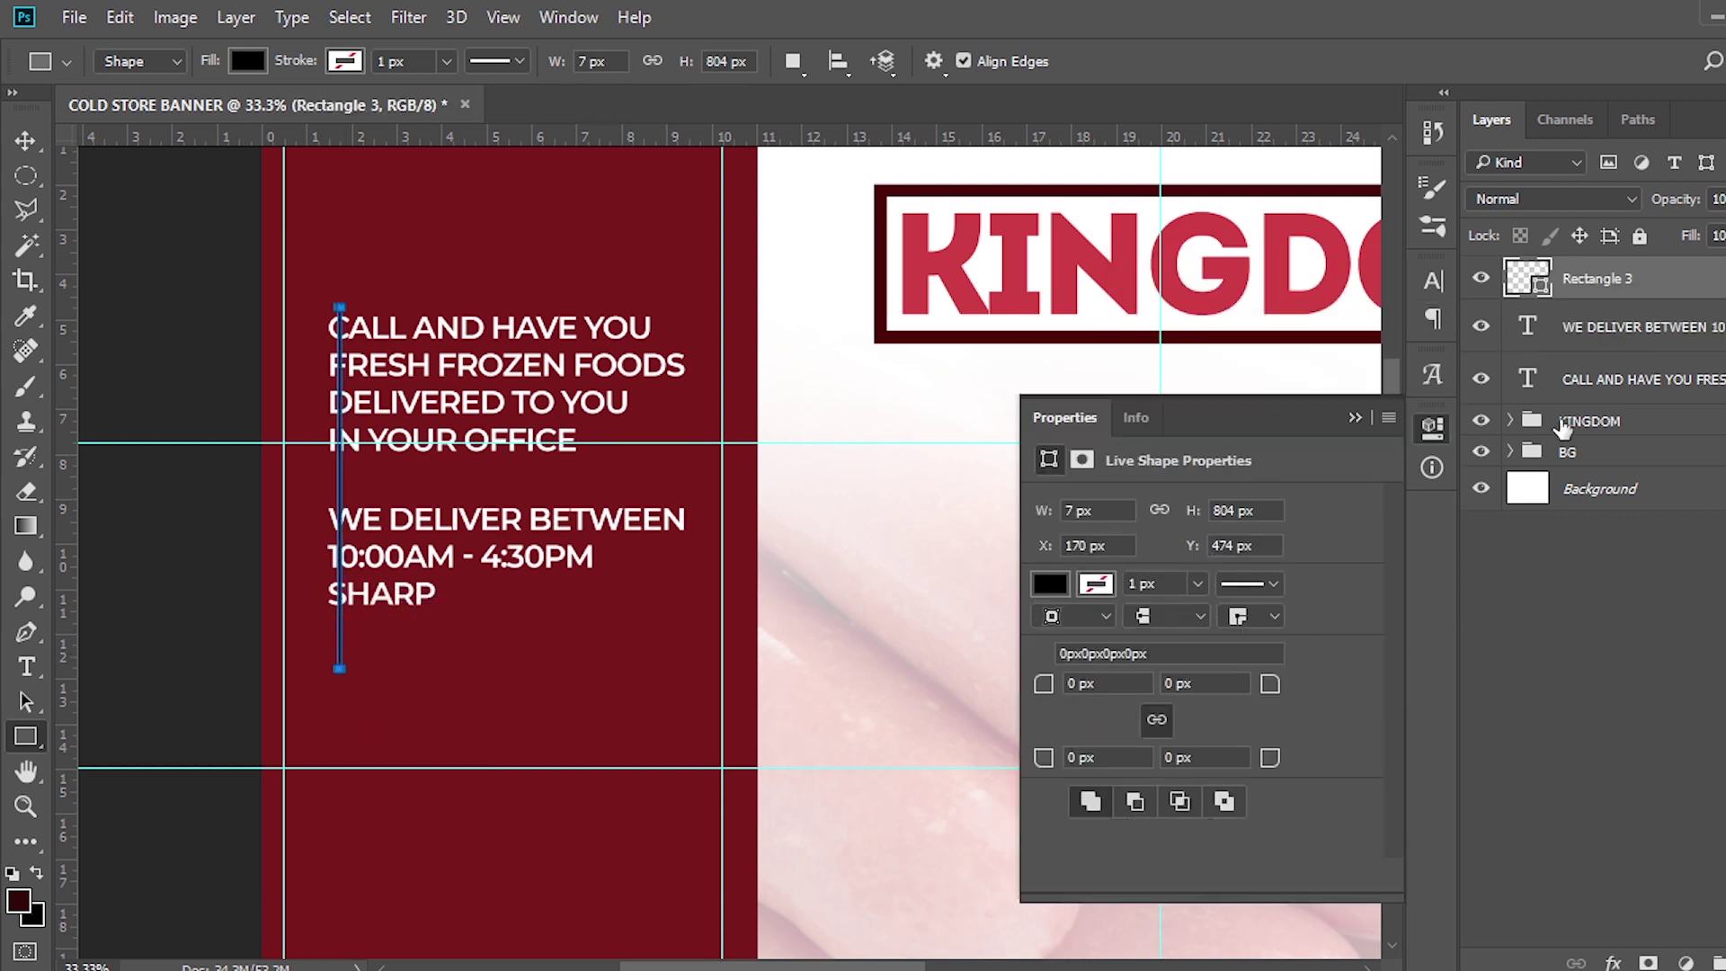
Fill the line white, nudge it up and left beside the text, and duplicate it
double_click(1527, 278)
click(1116, 293)
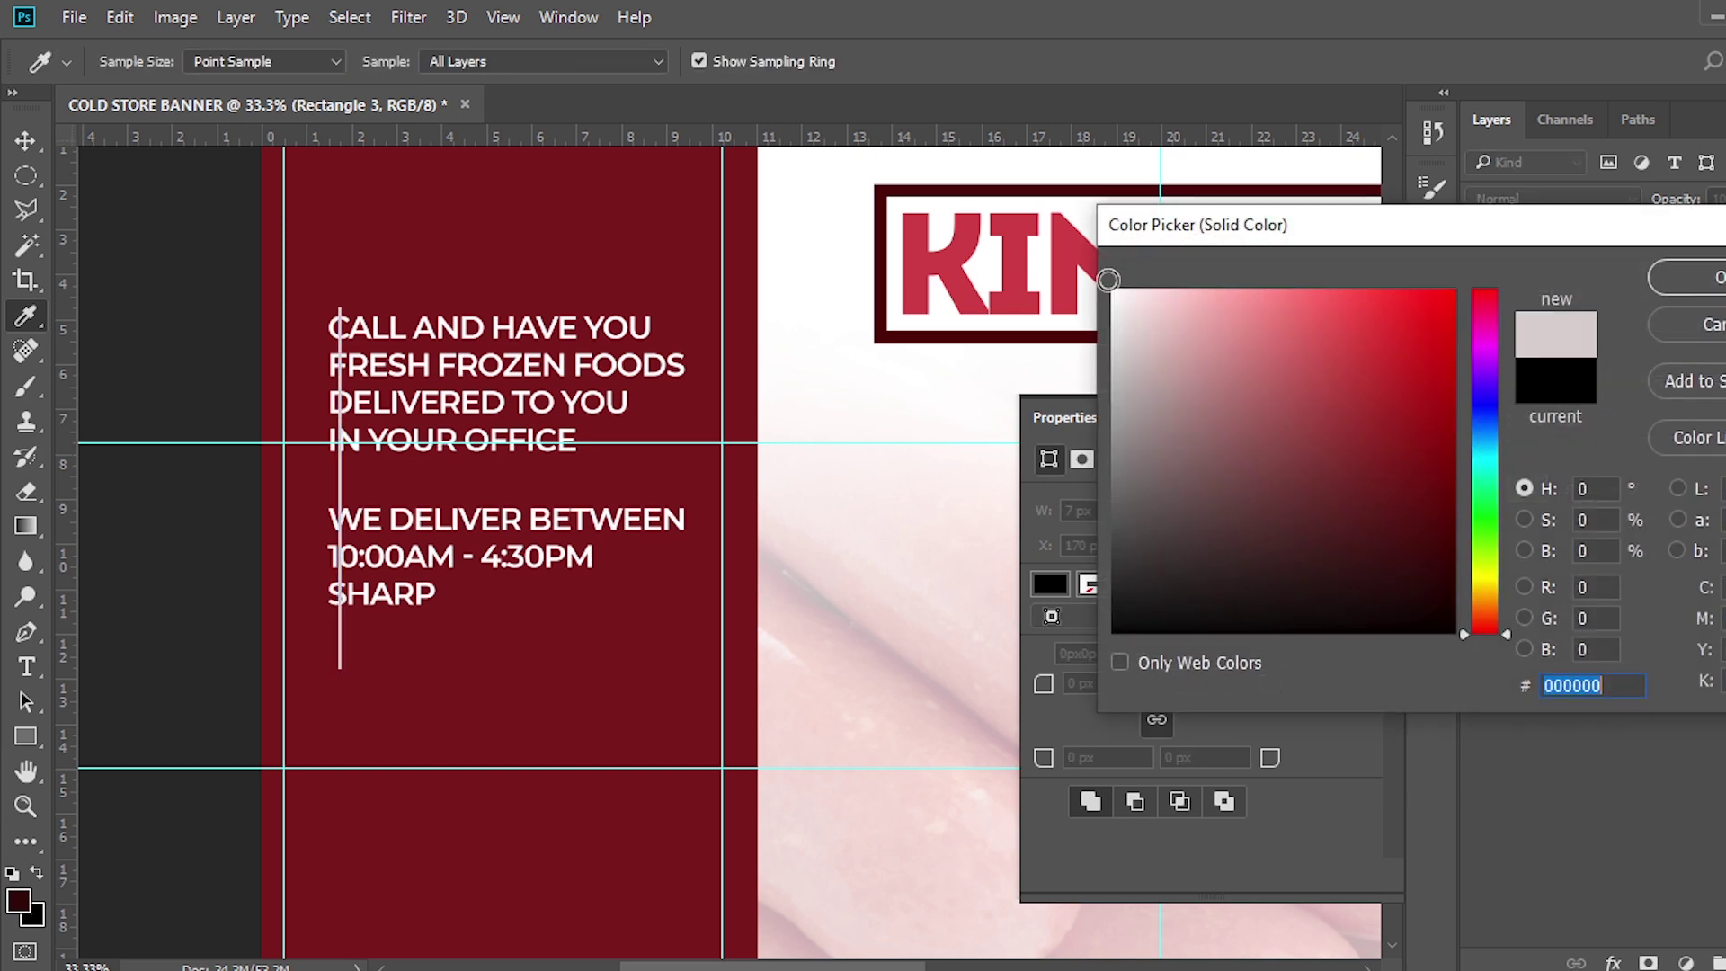
click(1685, 280)
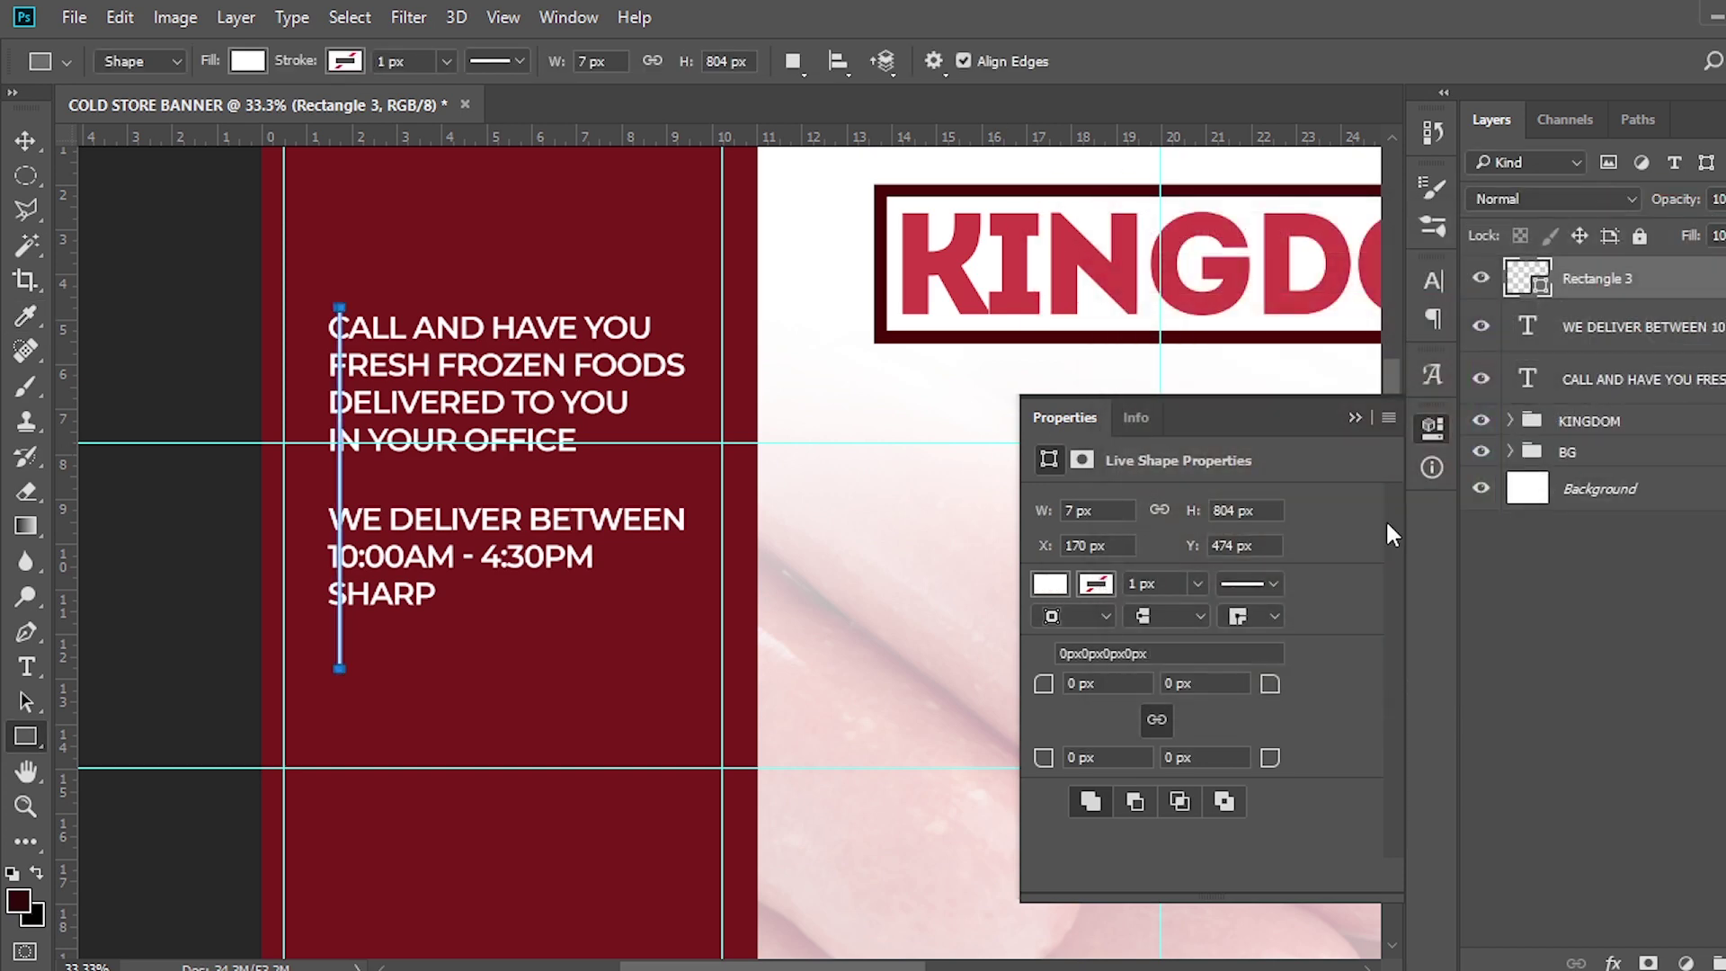
key(shift+Up)
key(shift+Up)
key(shift+Up)
key(v)
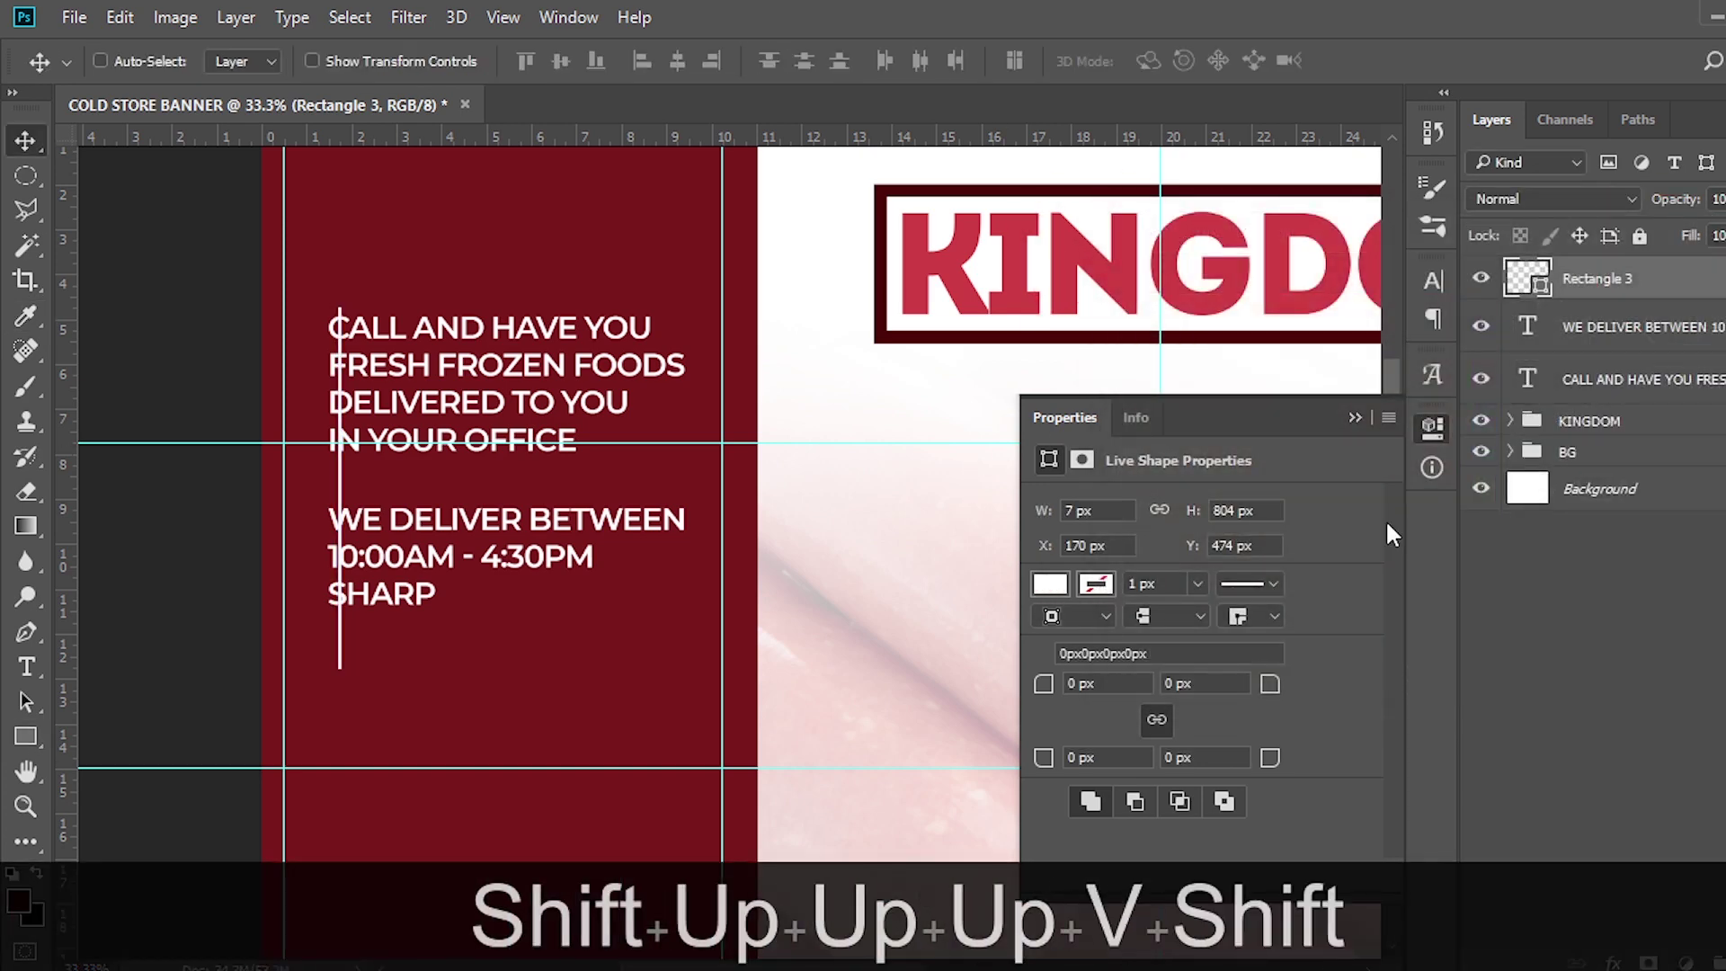
key(shift+Up)
key(shift+Up)
key(shift+Up)
key(shift+Up)
key(shift+Up)
key(shift+Up)
key(shift+Left)
key(shift+Left)
key(shift+Left)
key(shift+Left)
key(shift+Left)
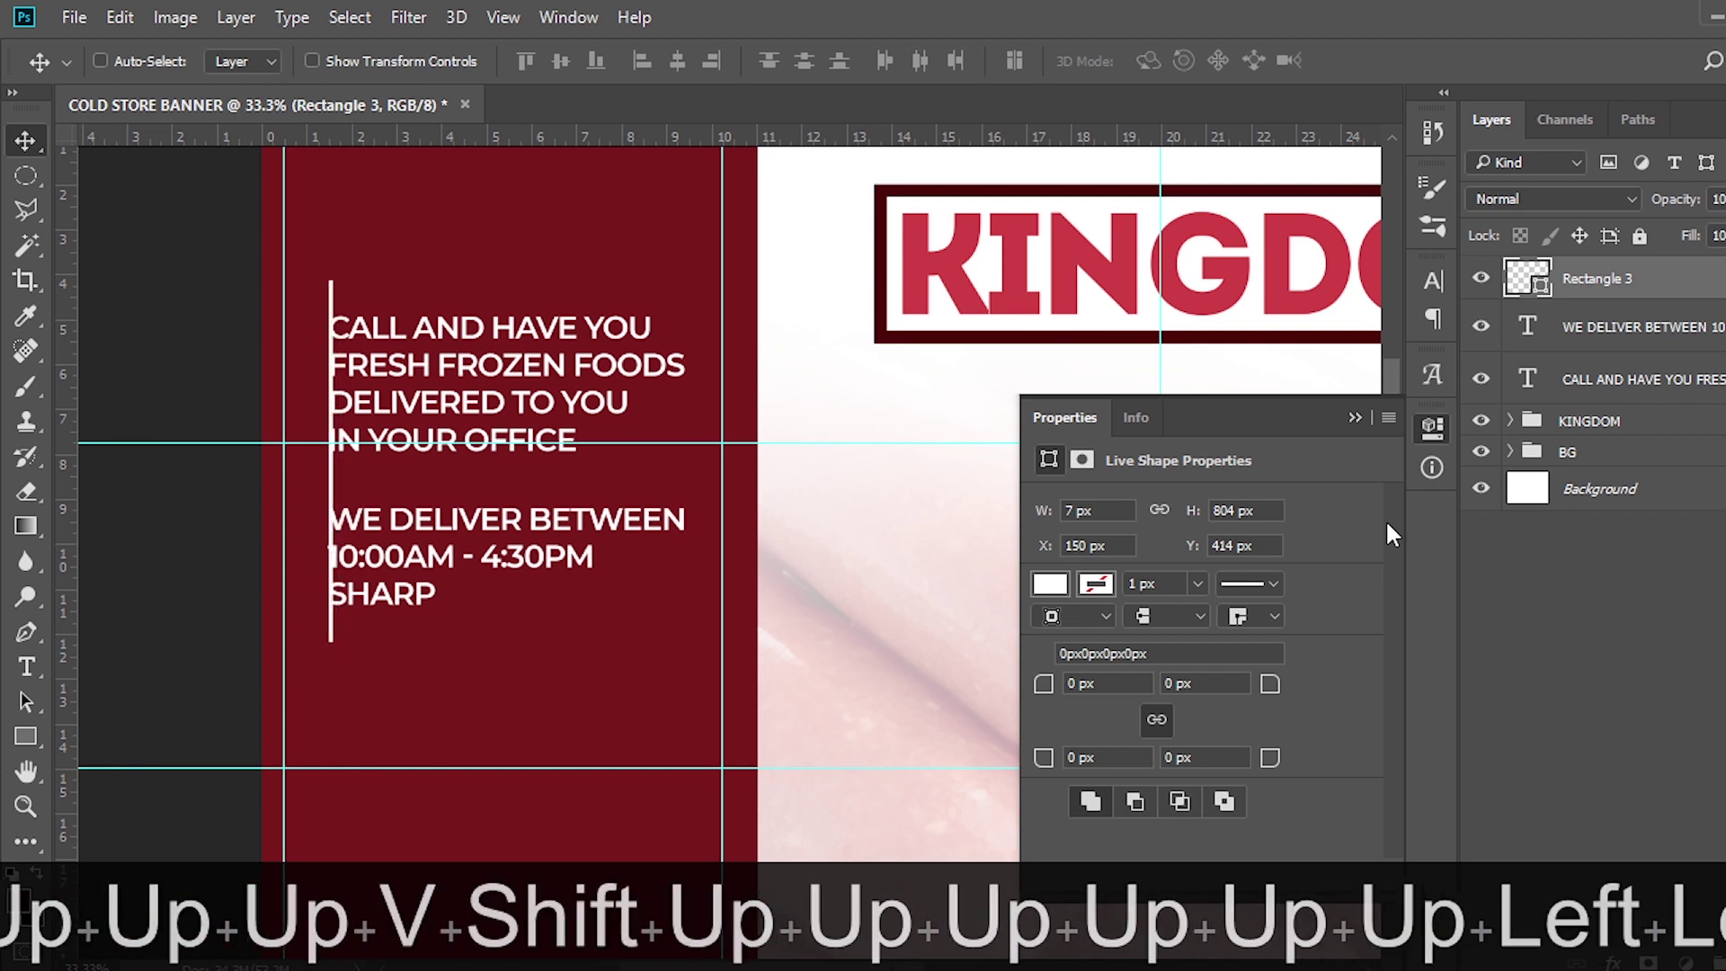
key(shift+Left)
key(shift+Left)
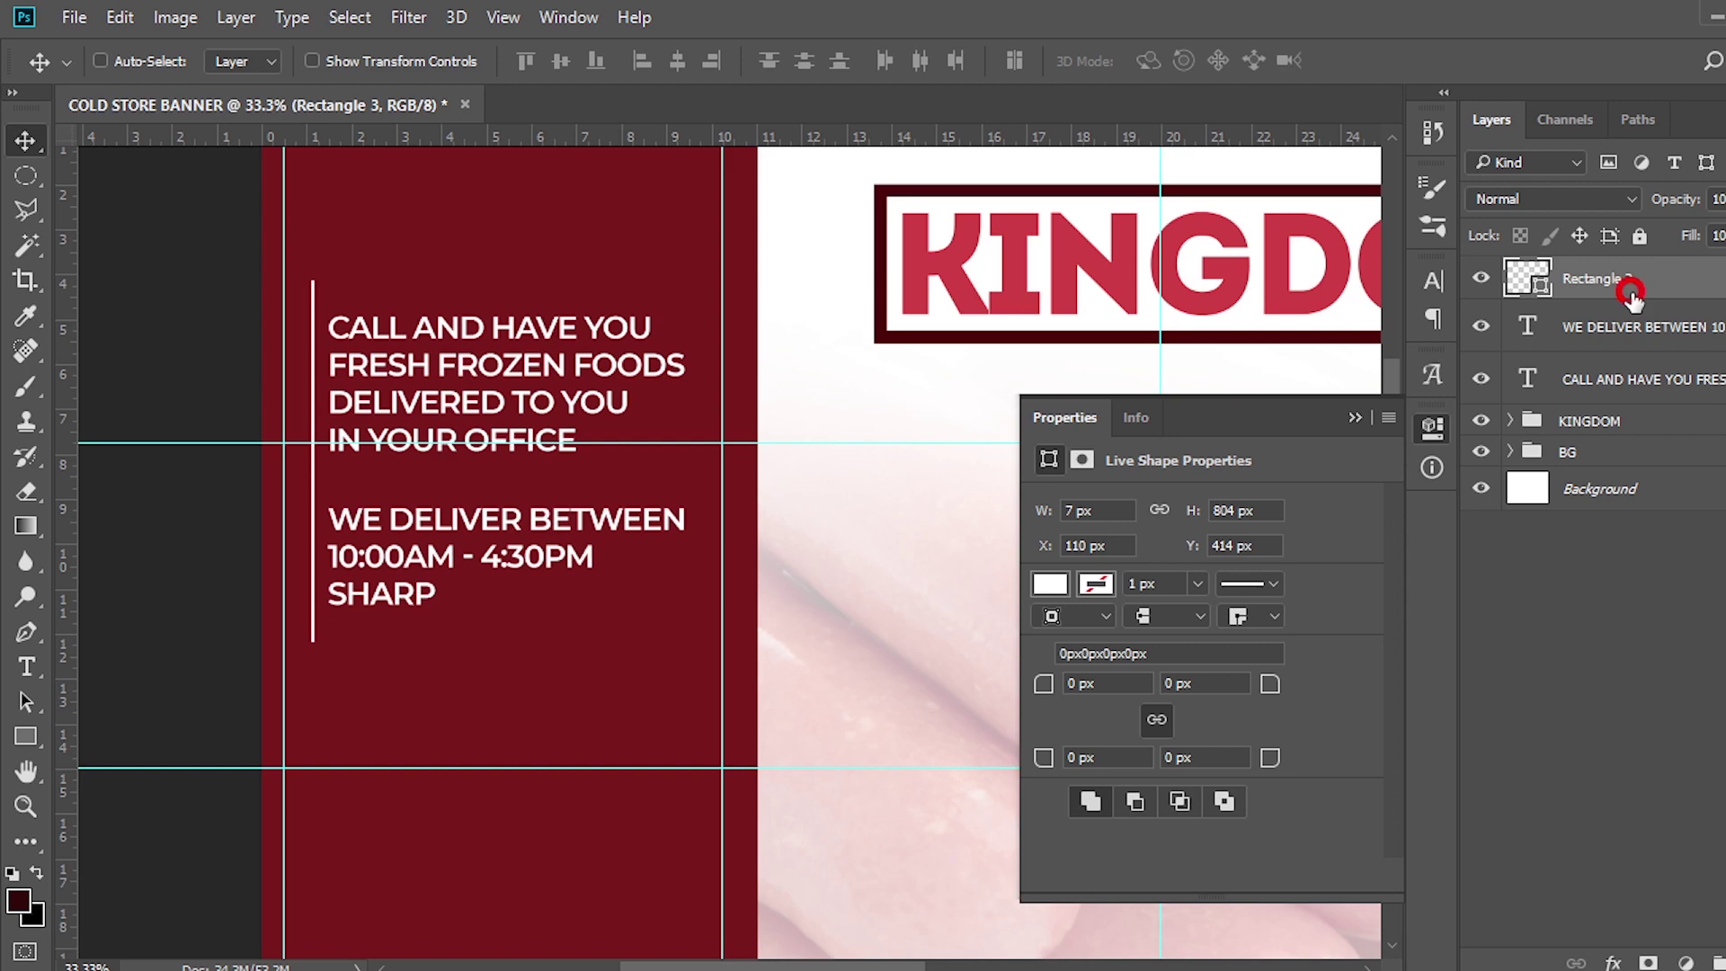
key(ctrl+j)
Rotate the copied line 90° clockwise and place it under IN YOUR OFFICE as a divider
key(ctrl+t)
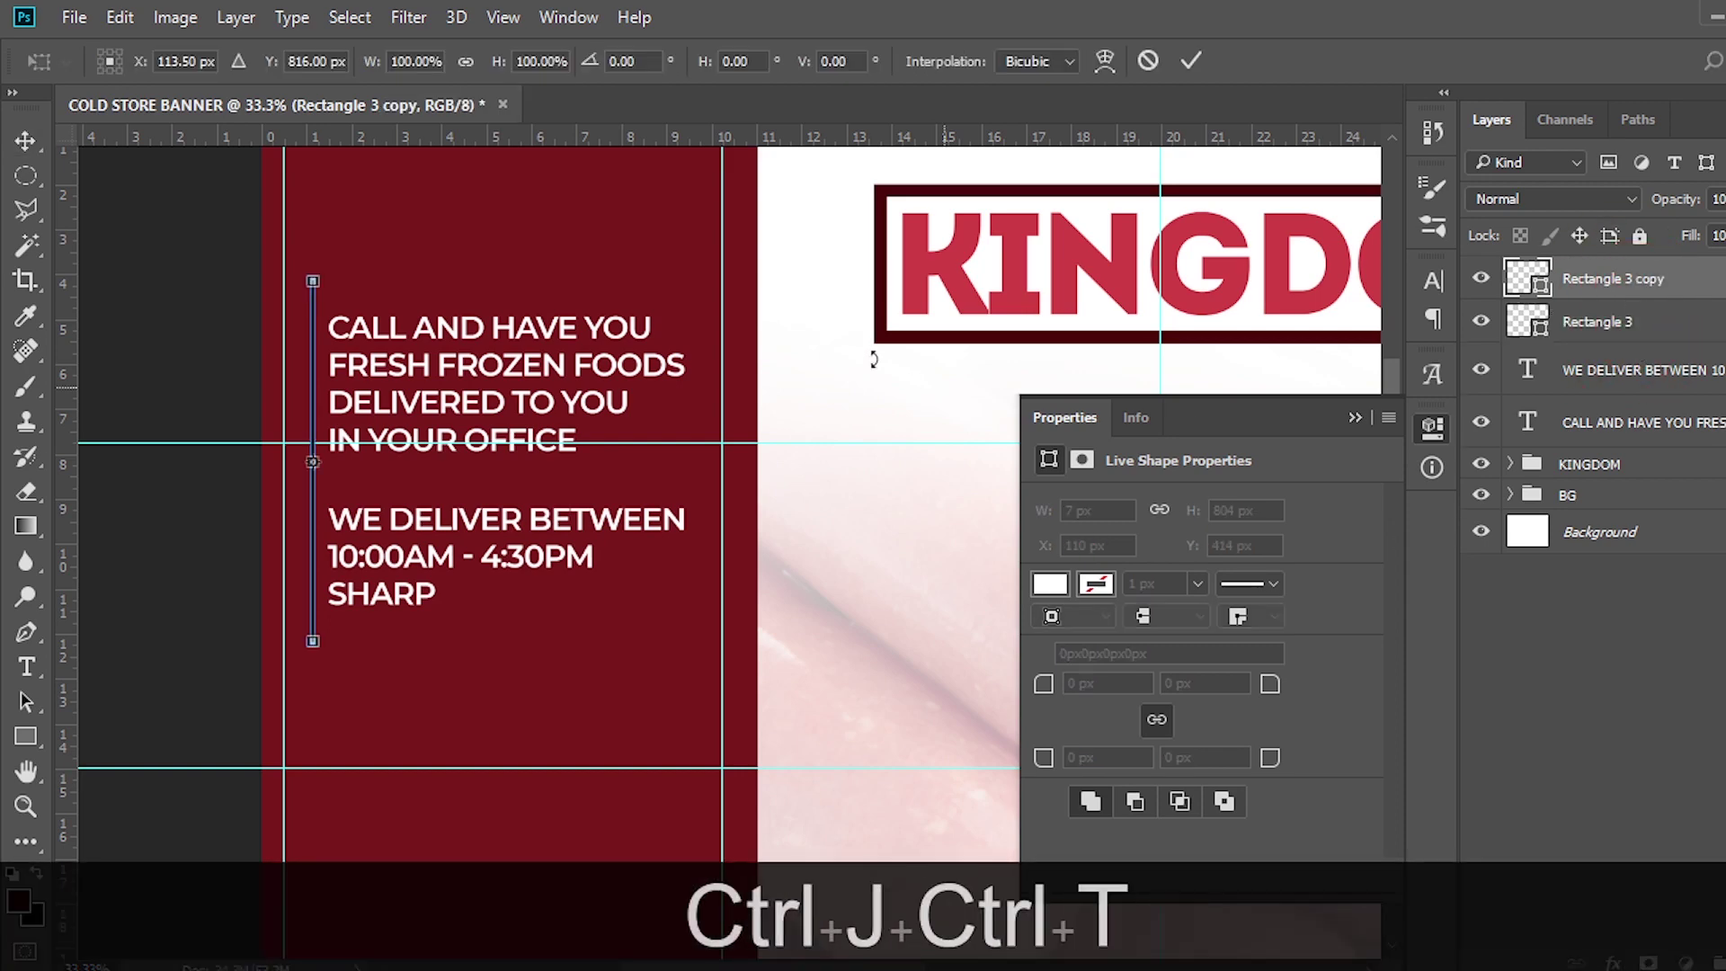
right_click(415, 285)
click(539, 625)
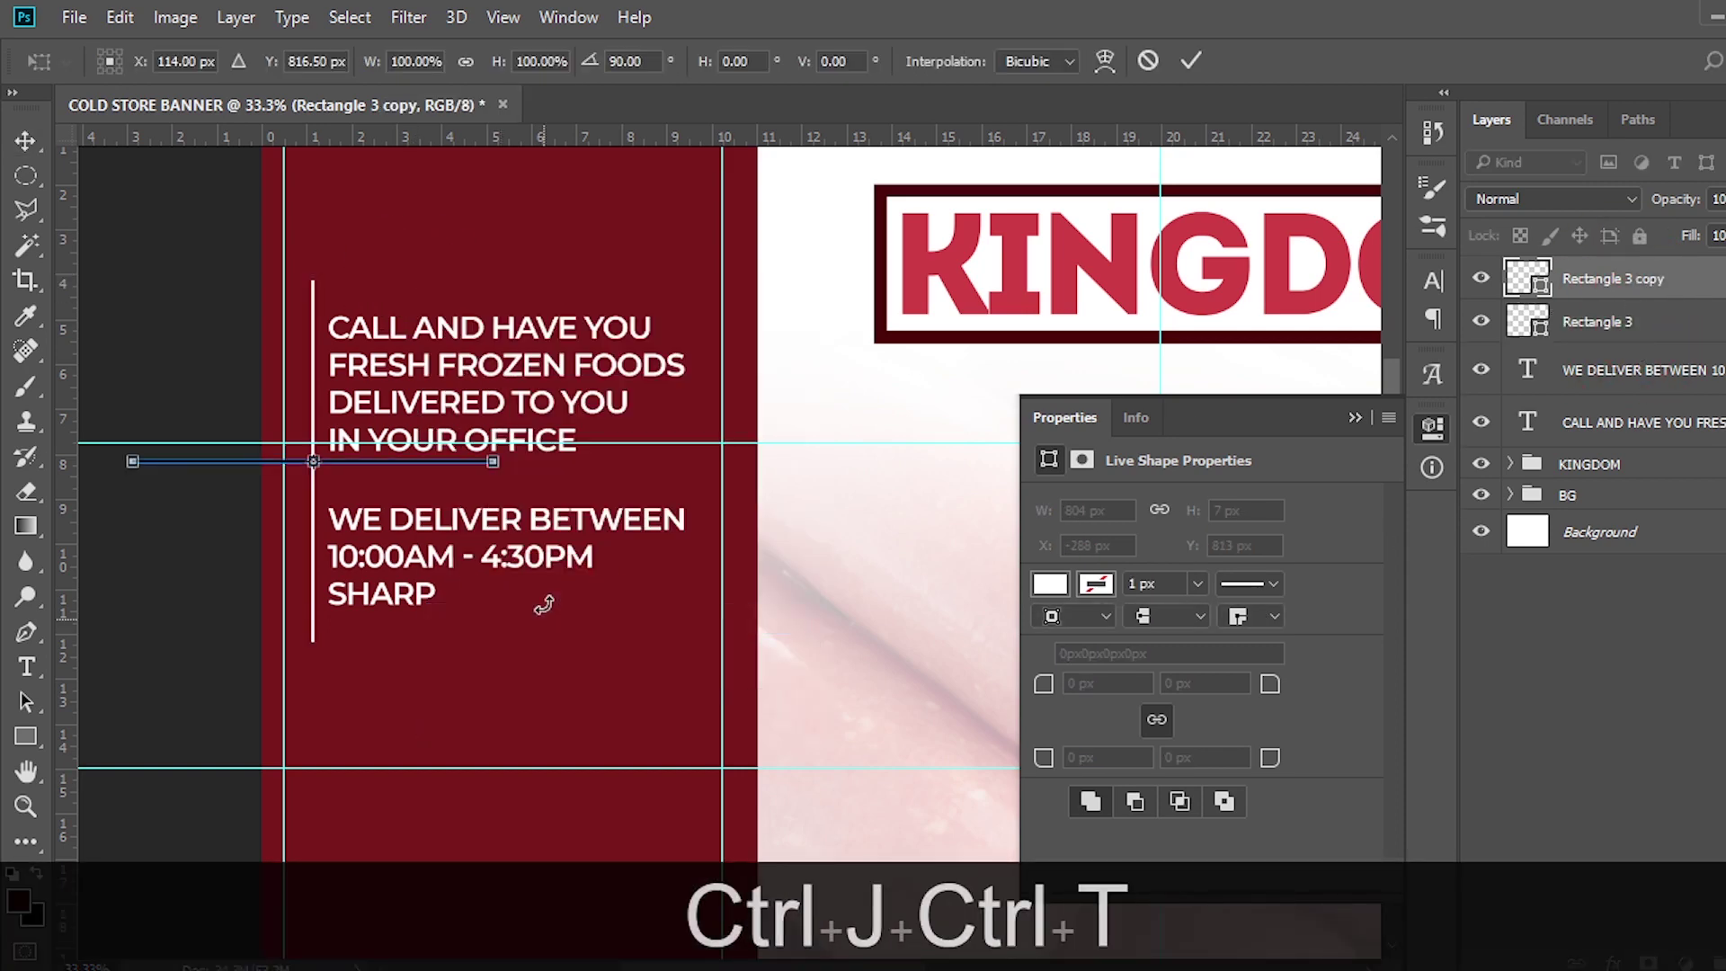
key(Return)
key(v)
drag(396, 444, 535, 500)
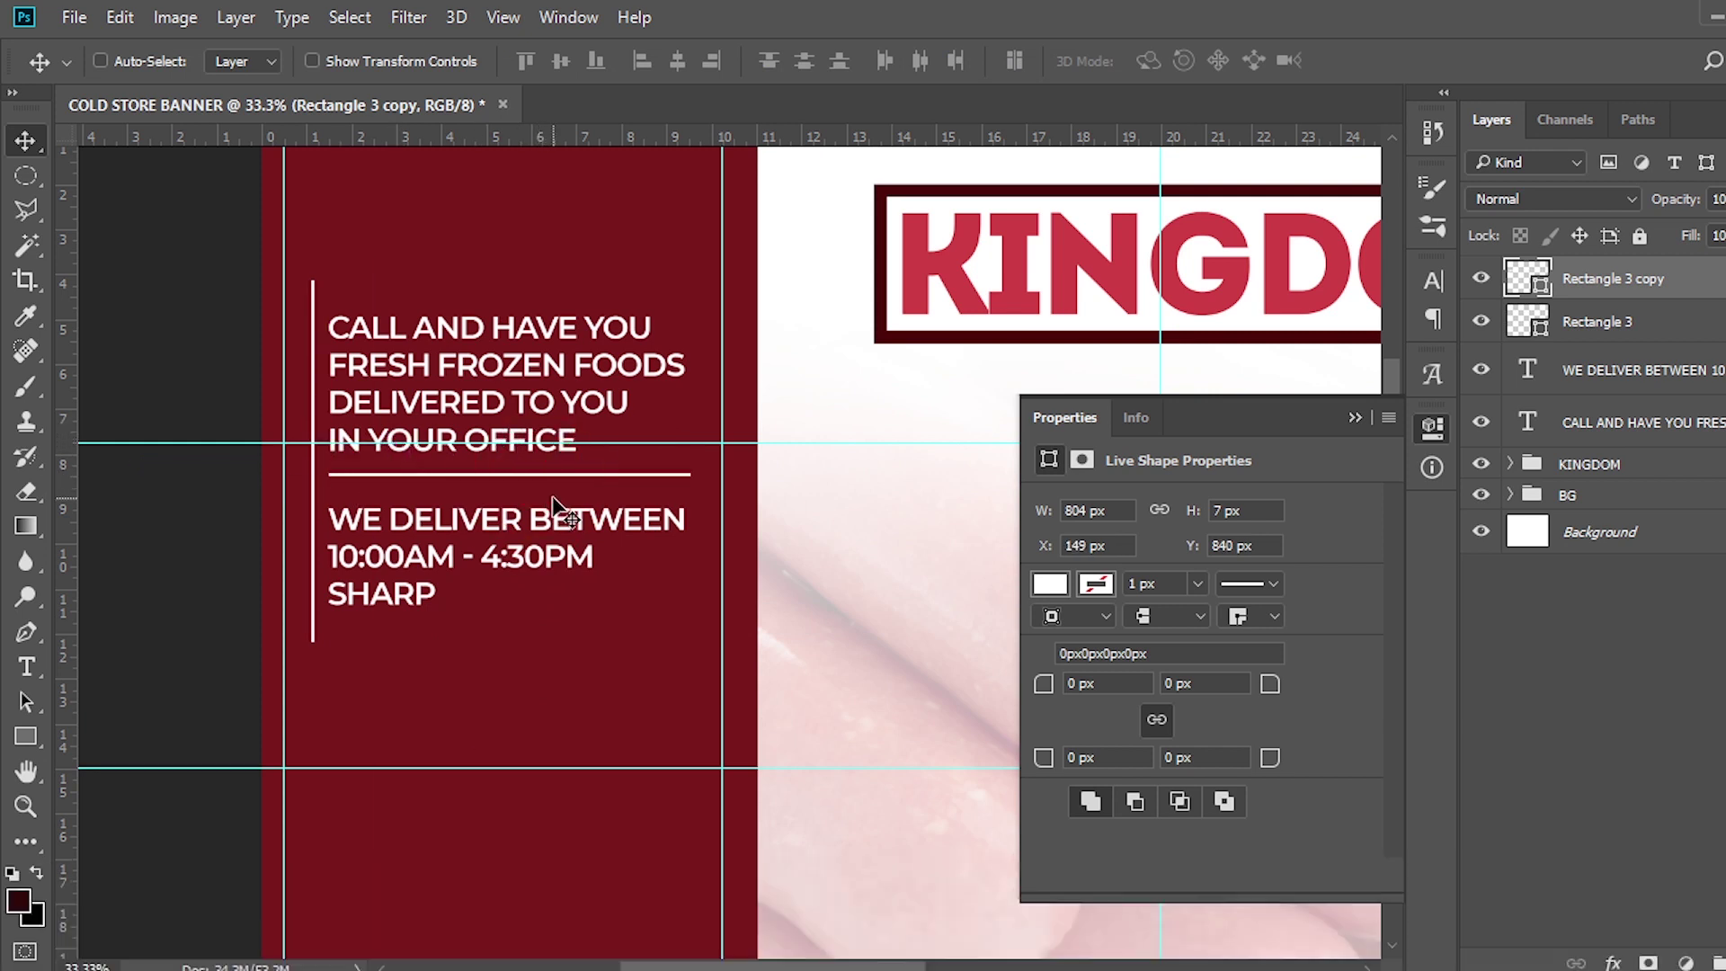
key(Down)
key(Down)
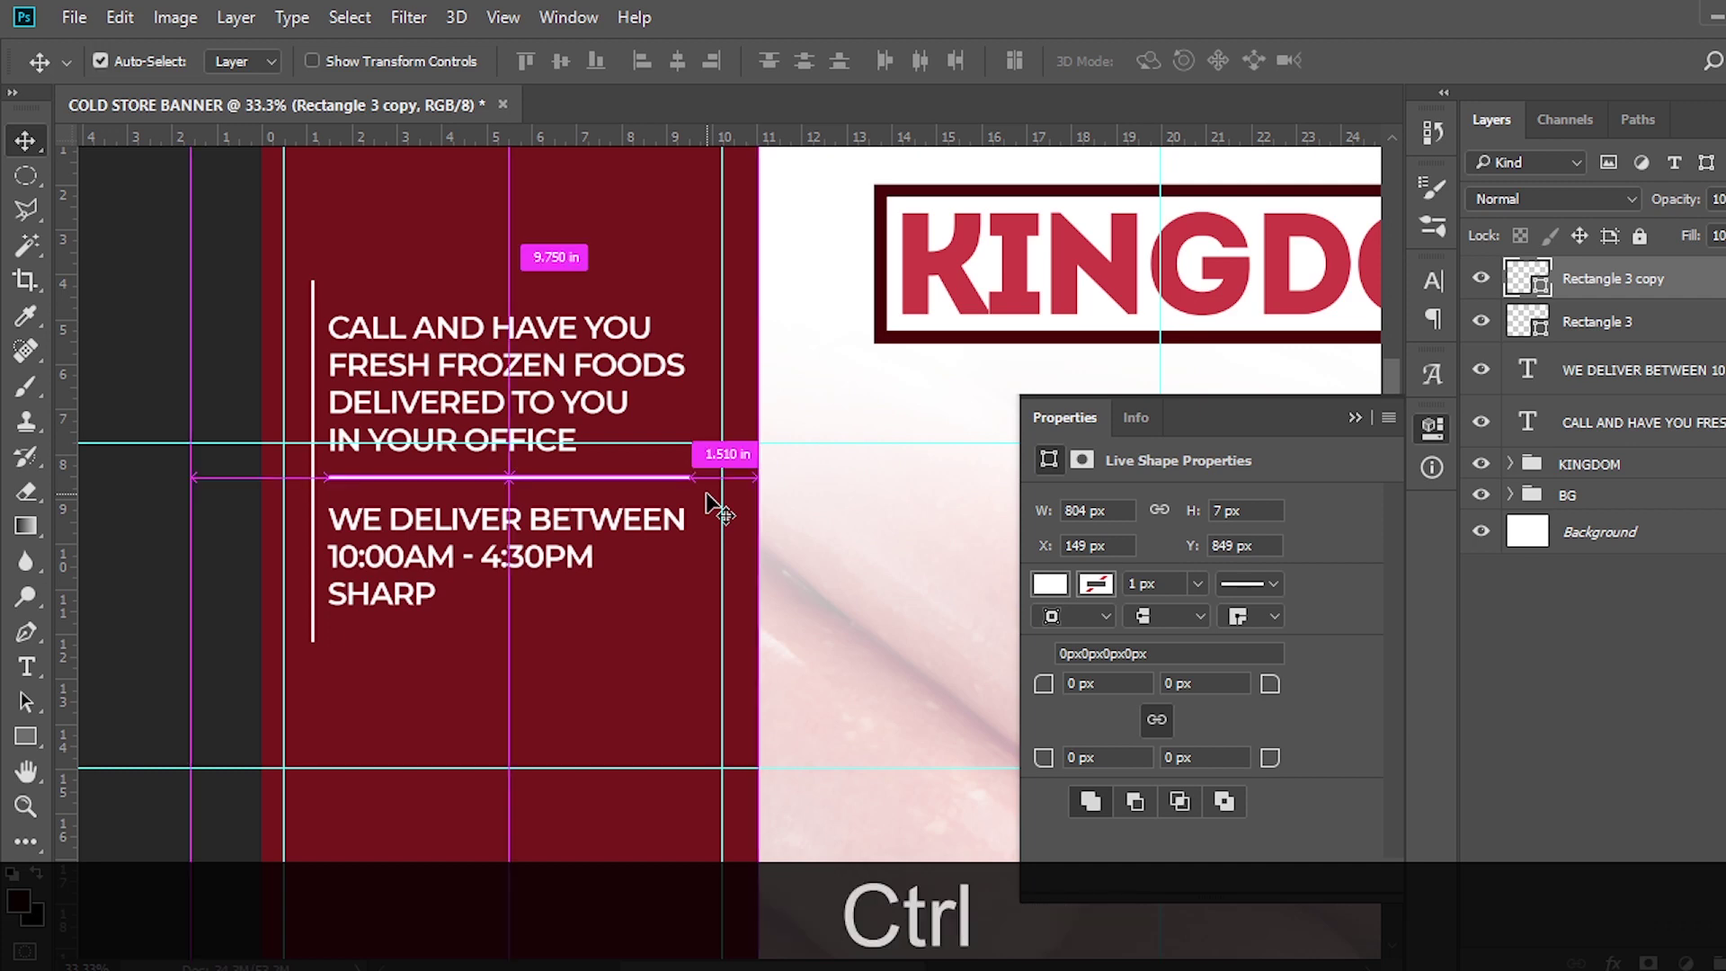
Select the text layers and both lines together and shift them left
key(ctrl+h)
key(ctrl+0)
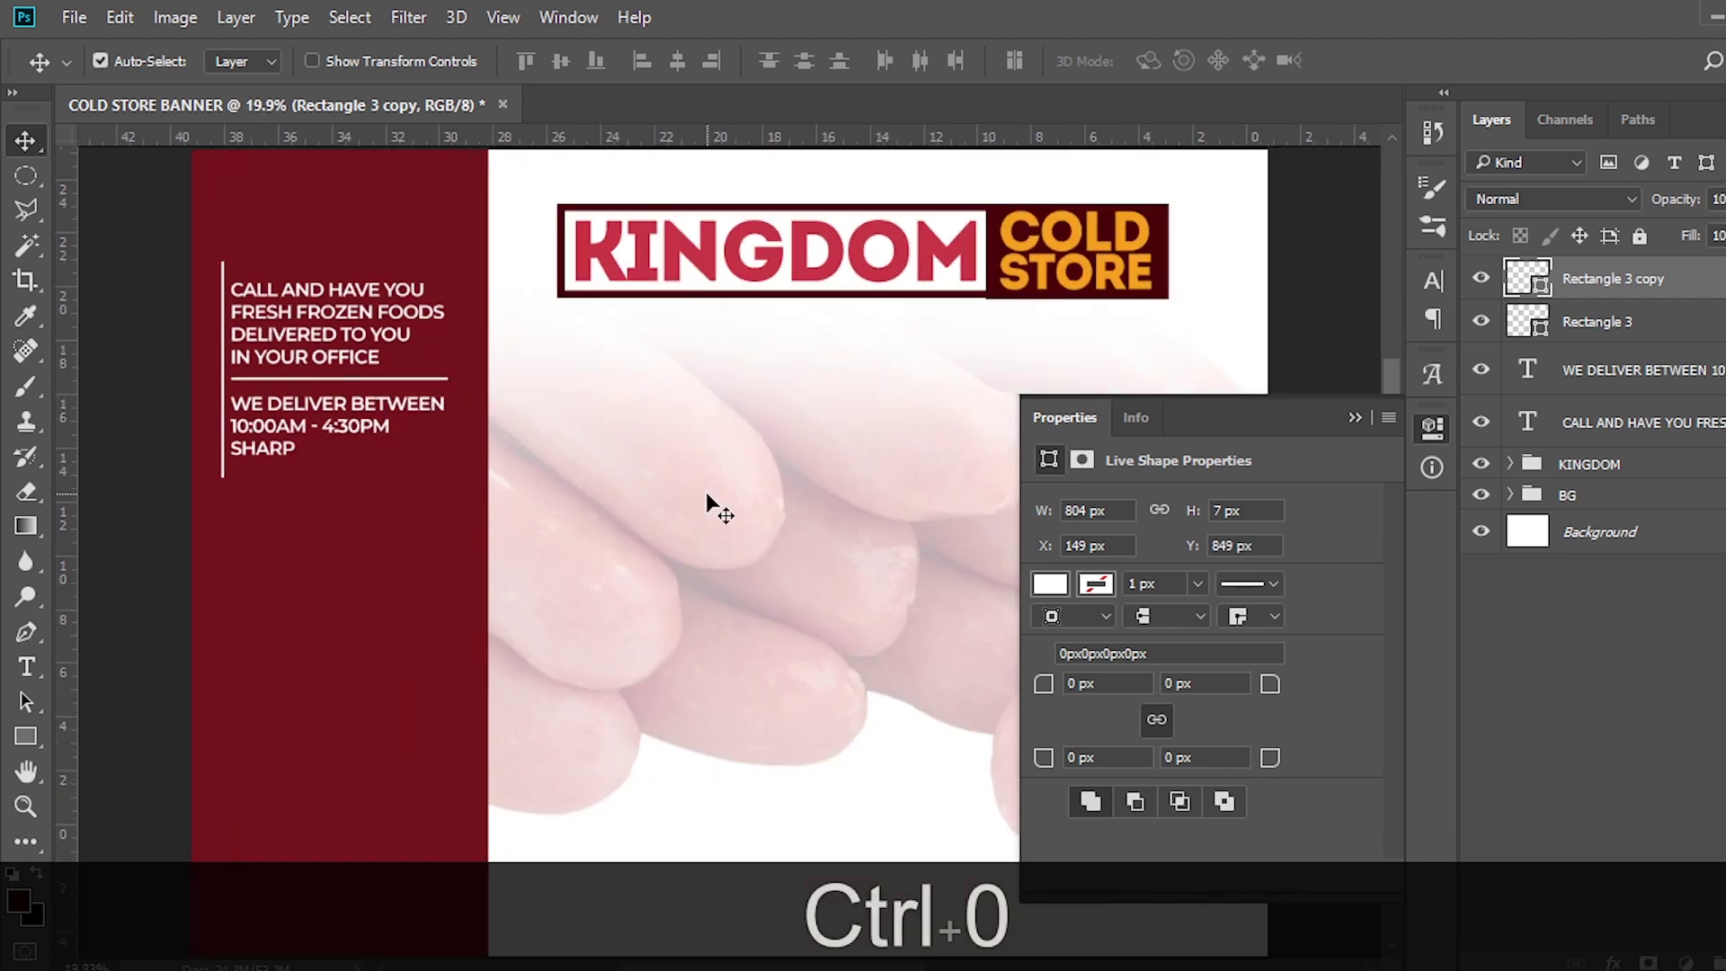
key(ctrl)
key(ctrl+h)
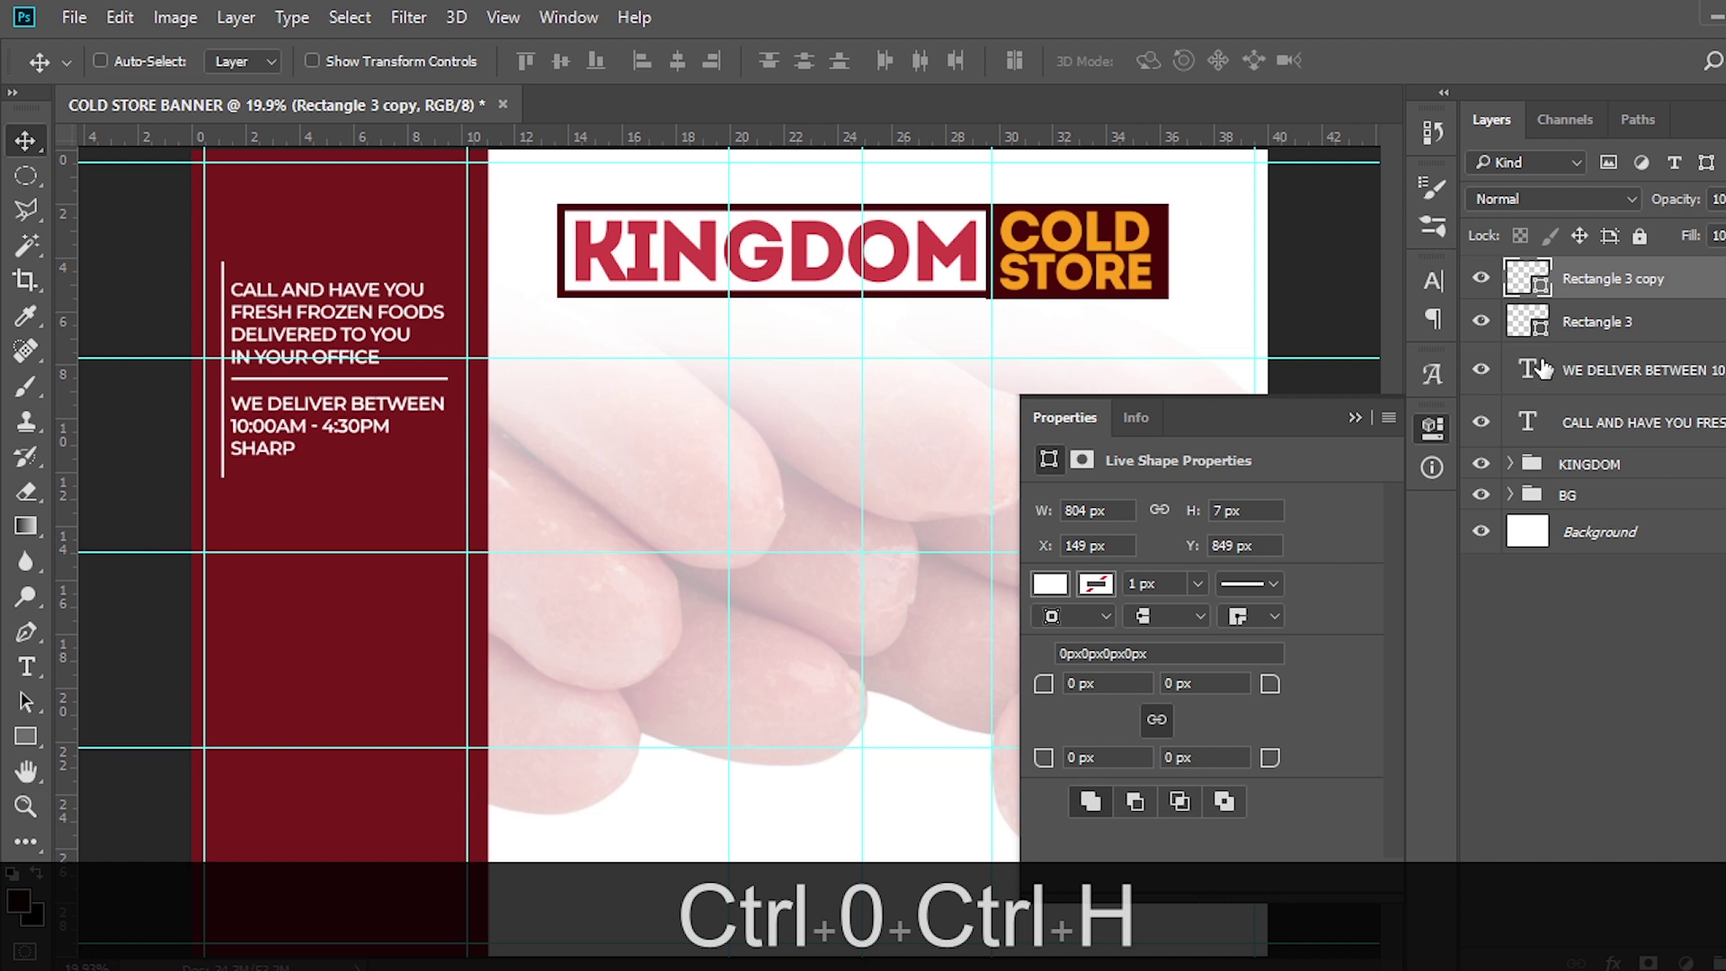
shift+click(1595, 425)
key(shift+Left)
key(shift+Left)
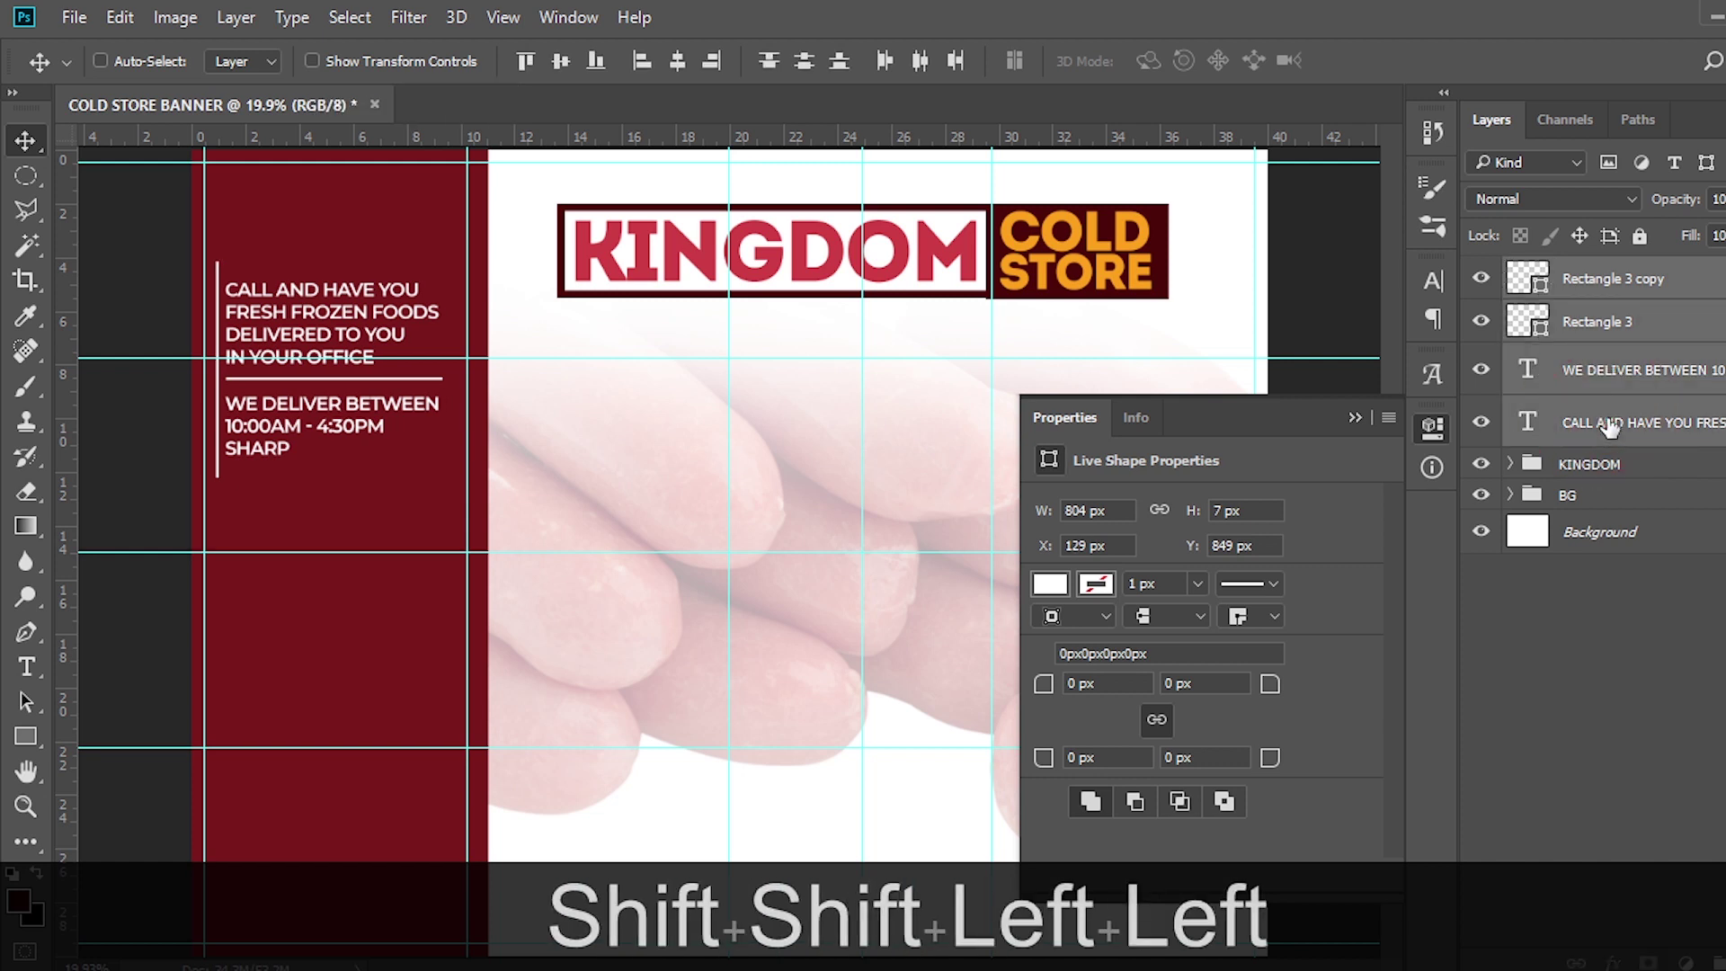
key(shift+Left)
key(shift+Left)
key(shift+Left)
key(shift+Left)
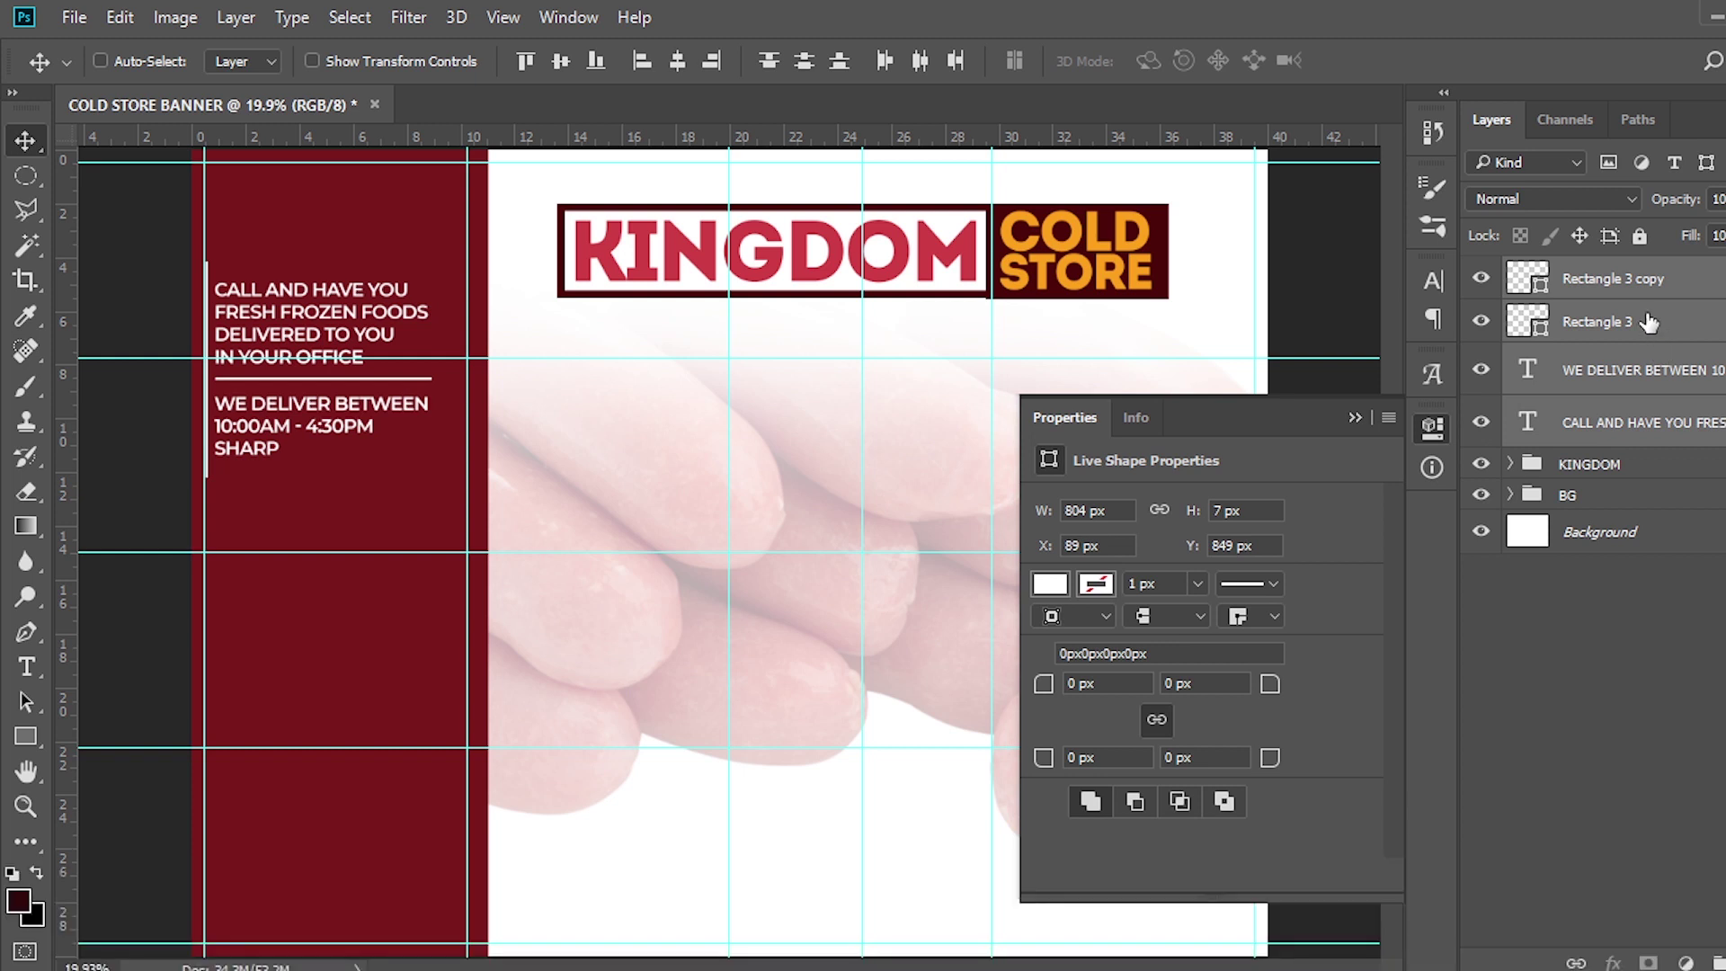
Group the selected text and line layers and name the group 'CALL AND HAVE'
key(ctrl+g)
double_click(1582, 273)
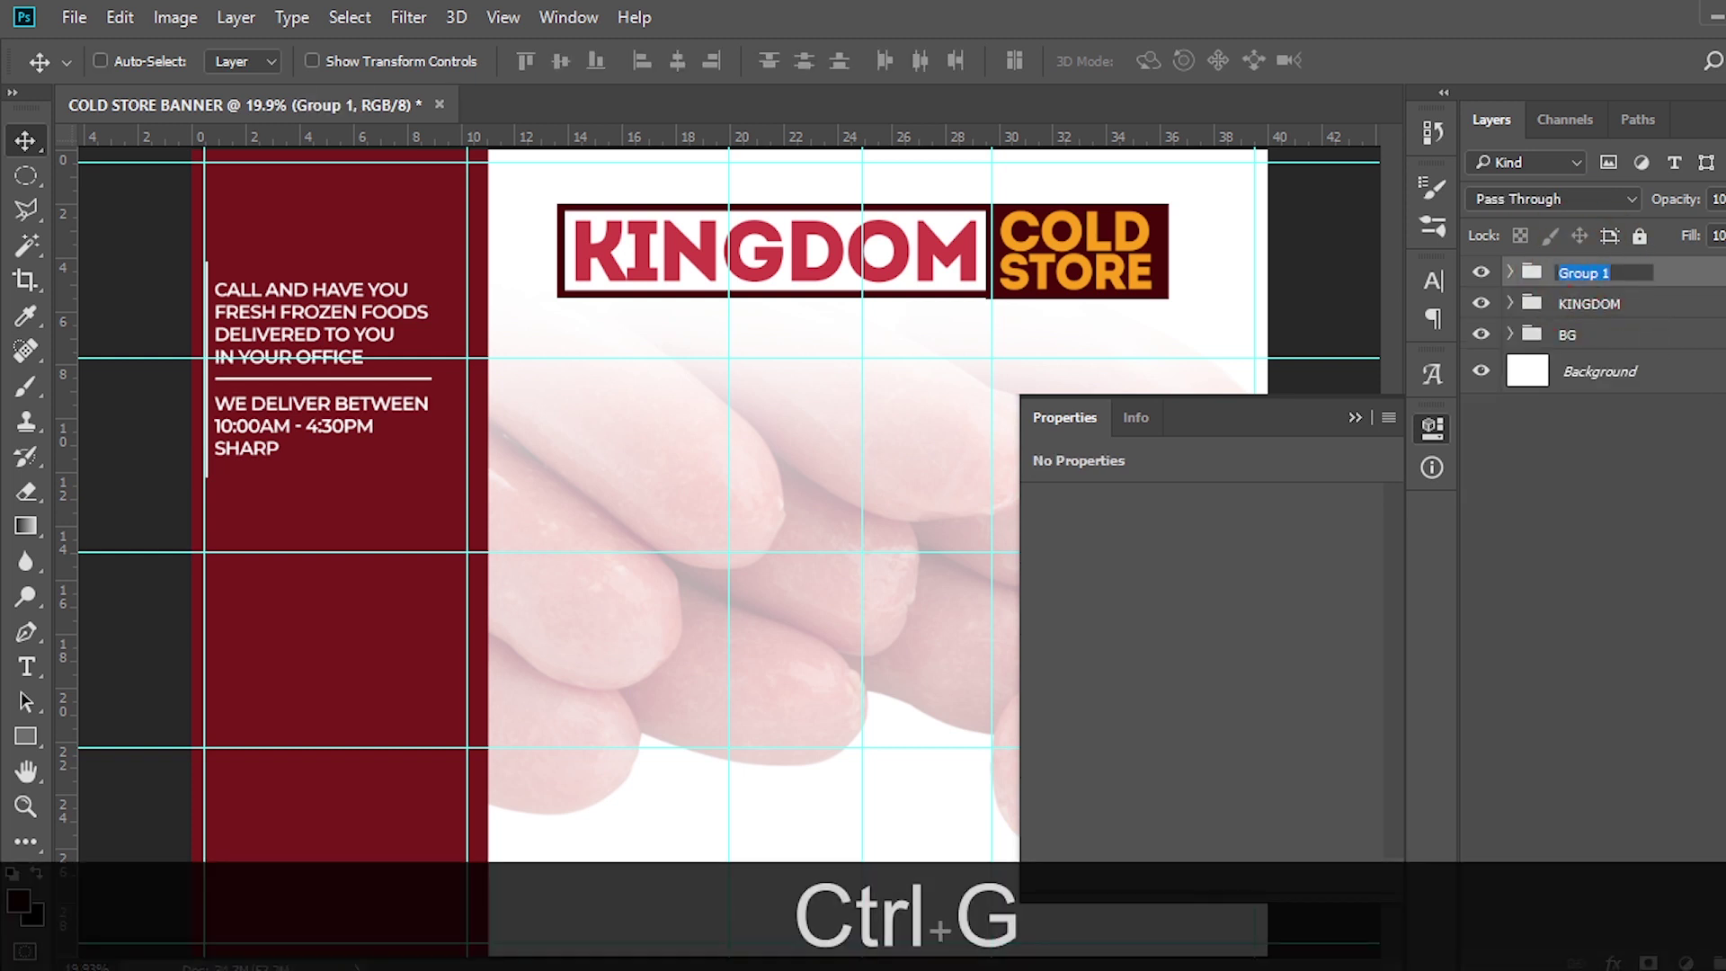
text(CALLL)
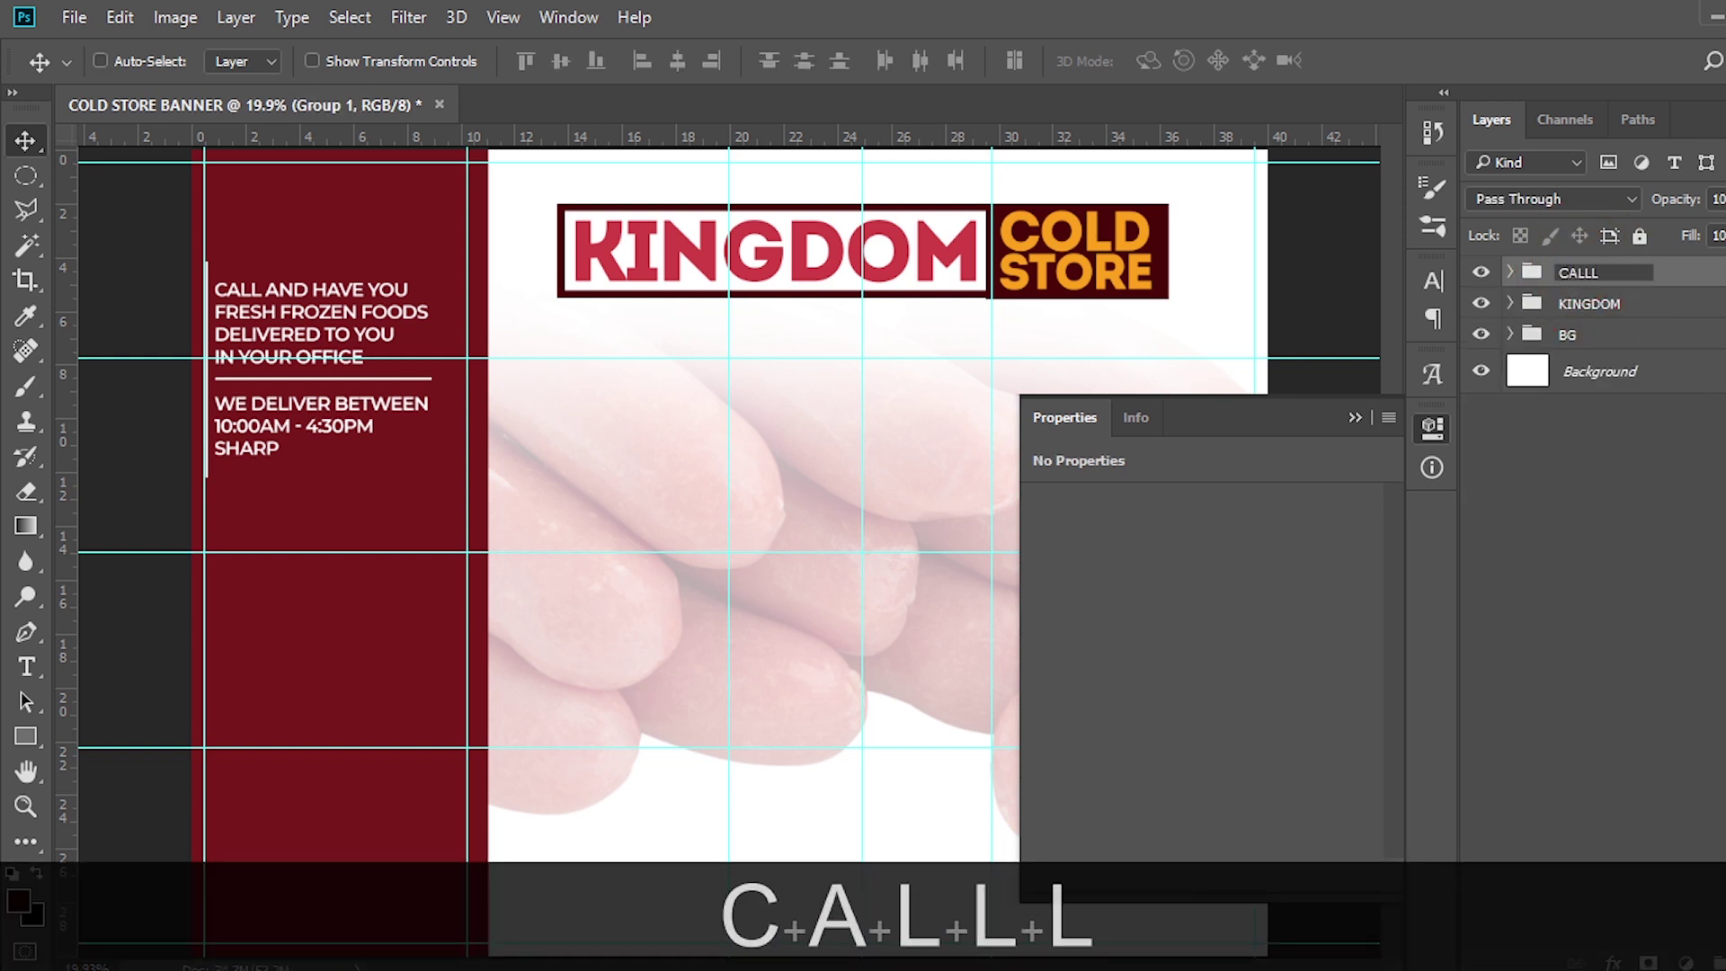
key(BackSpace)
text(AND HAB)
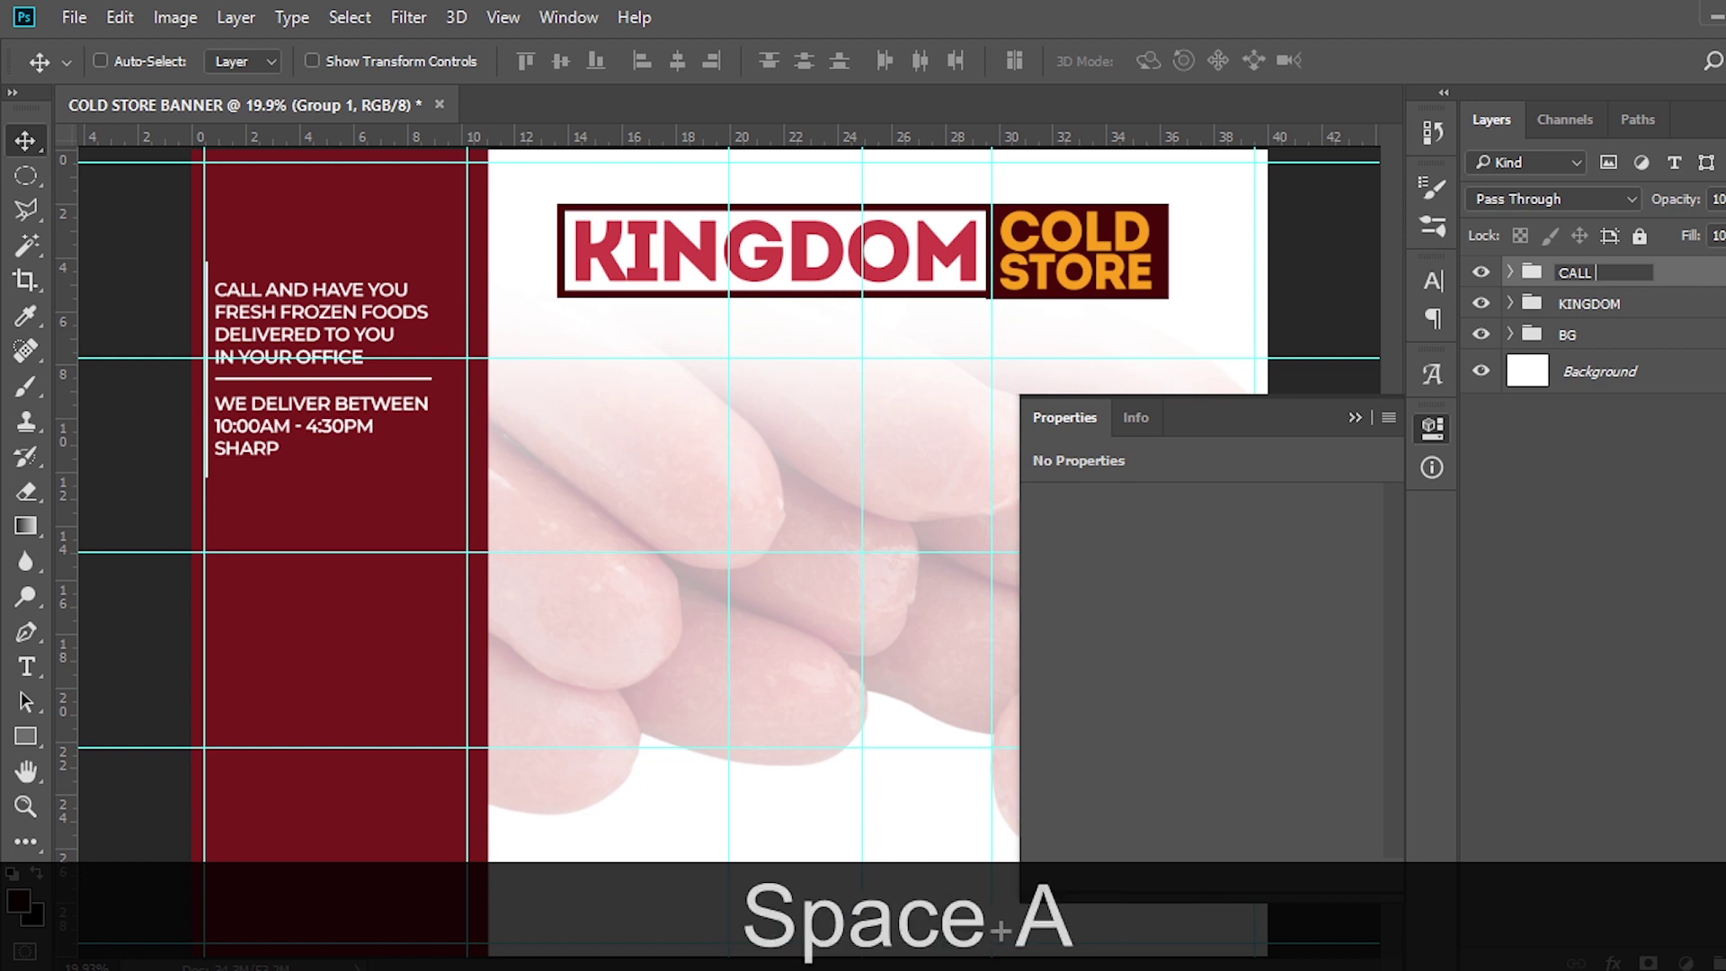
key(BackSpace)
text(VE)
key(Return)
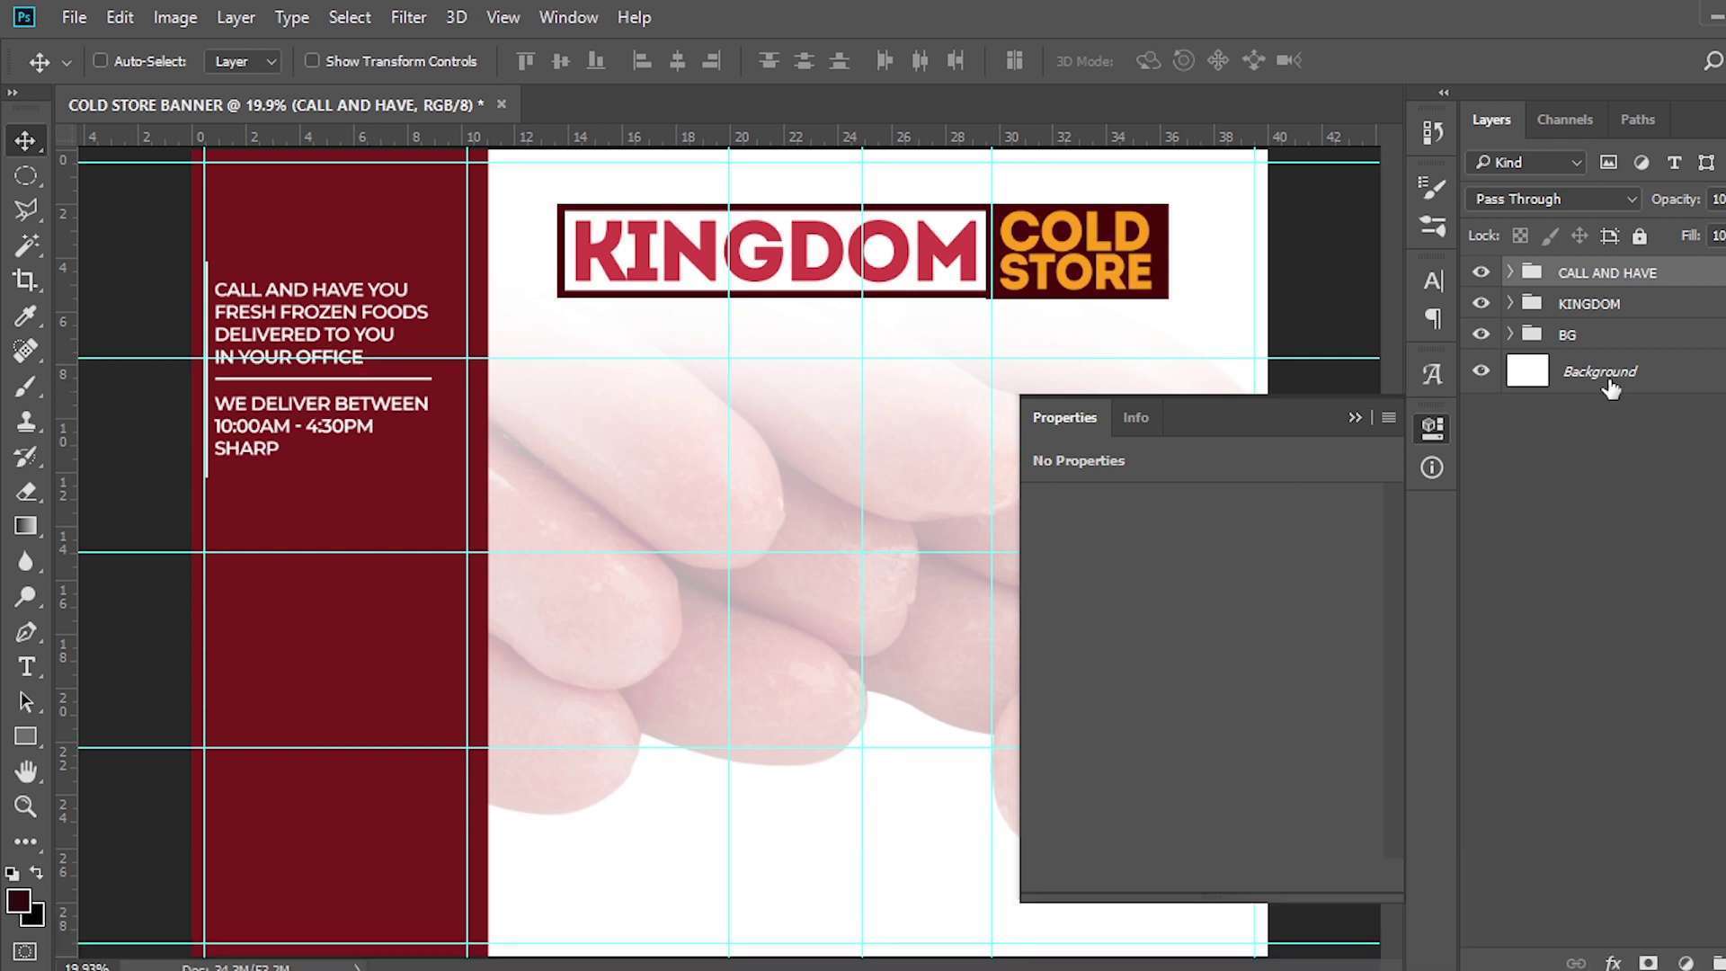
click(1577, 303)
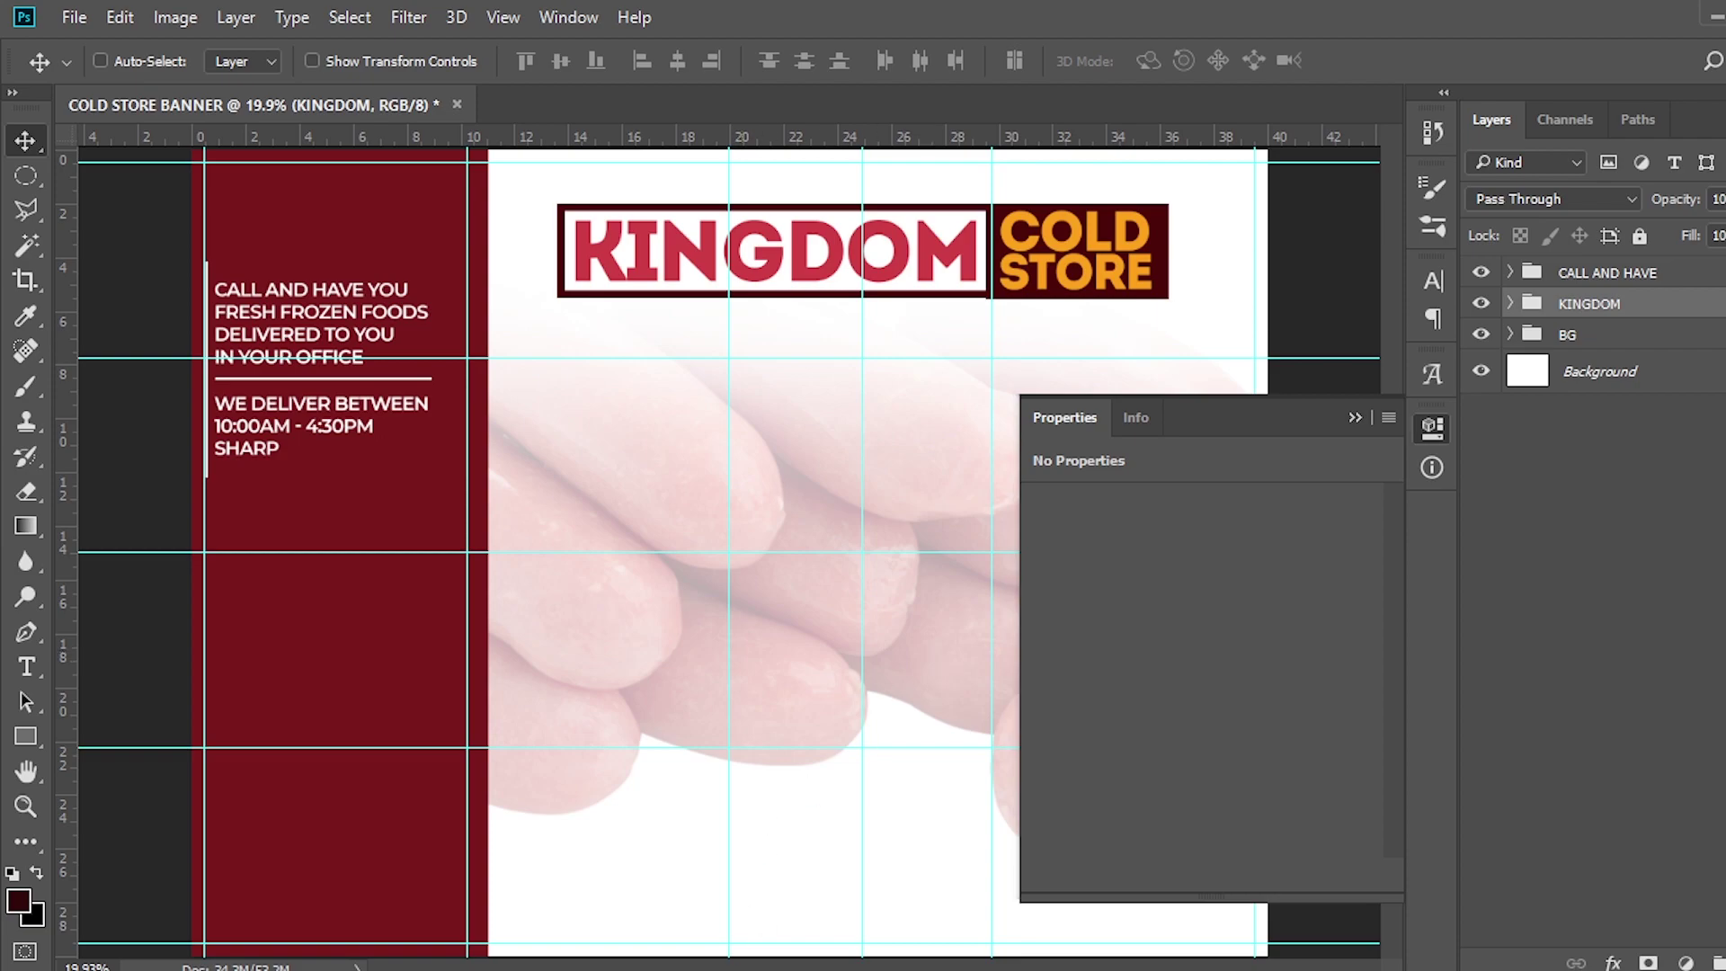
Drop the United States Cold Storage logo file onto the banner and enlarge it from its centre
key(alt+Tab)
drag(1160, 360, 676, 638)
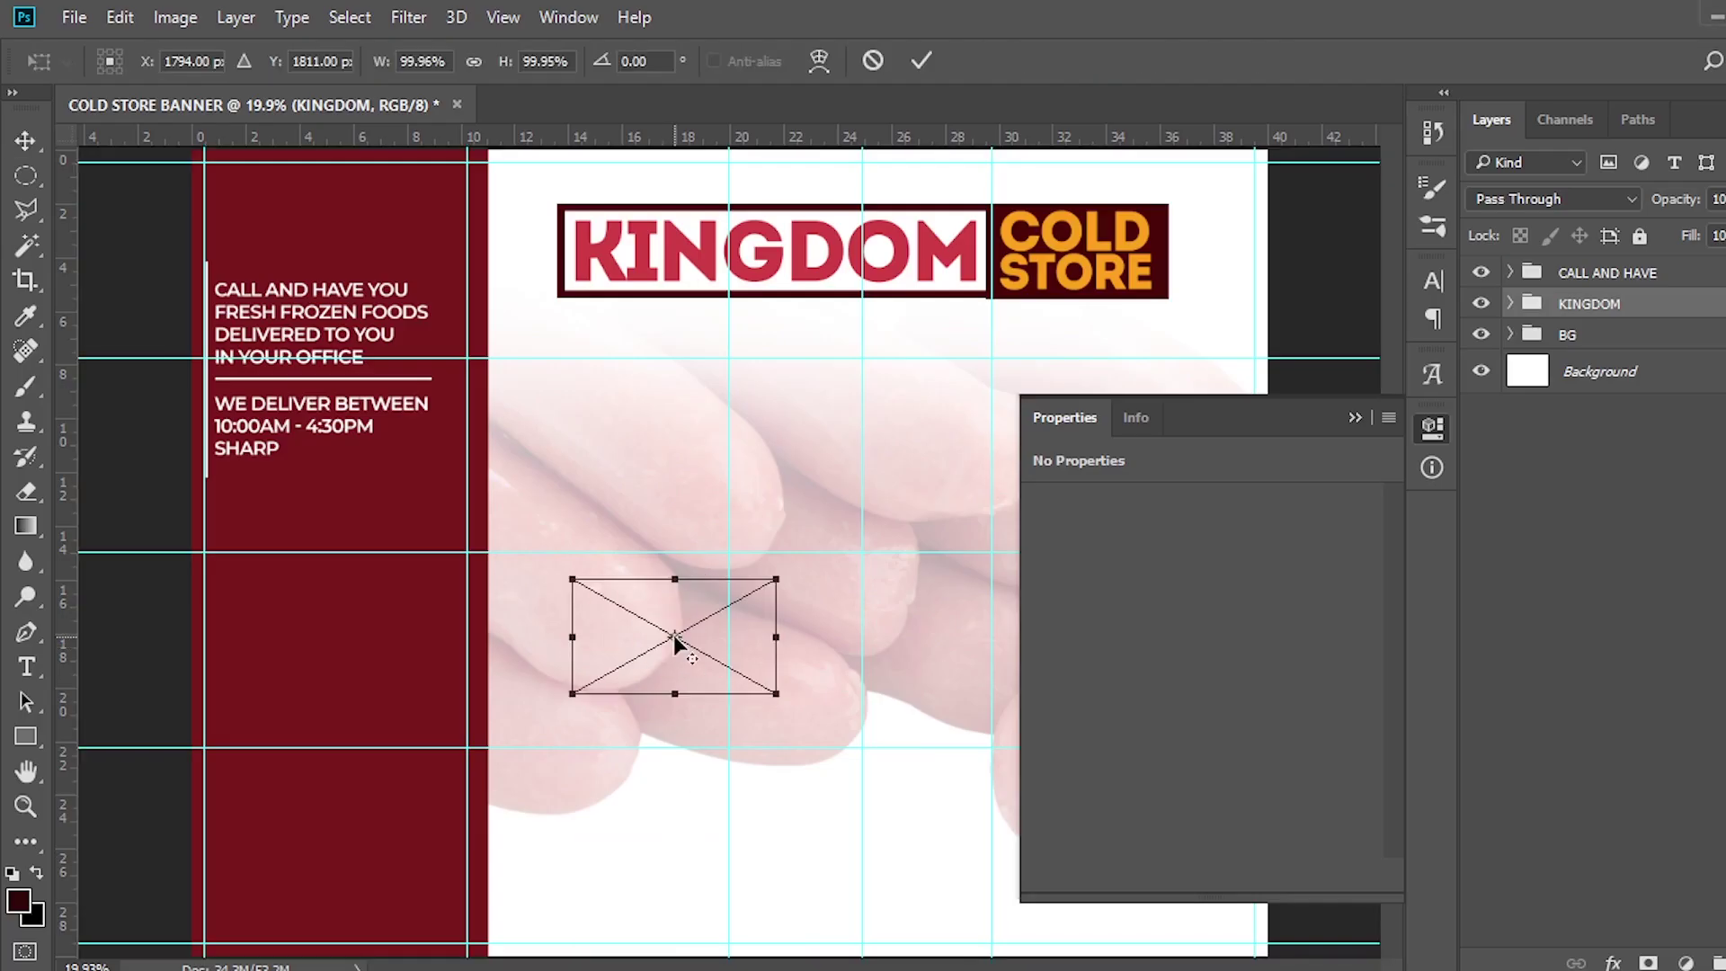
drag(778, 576, 944, 485)
key(Return)
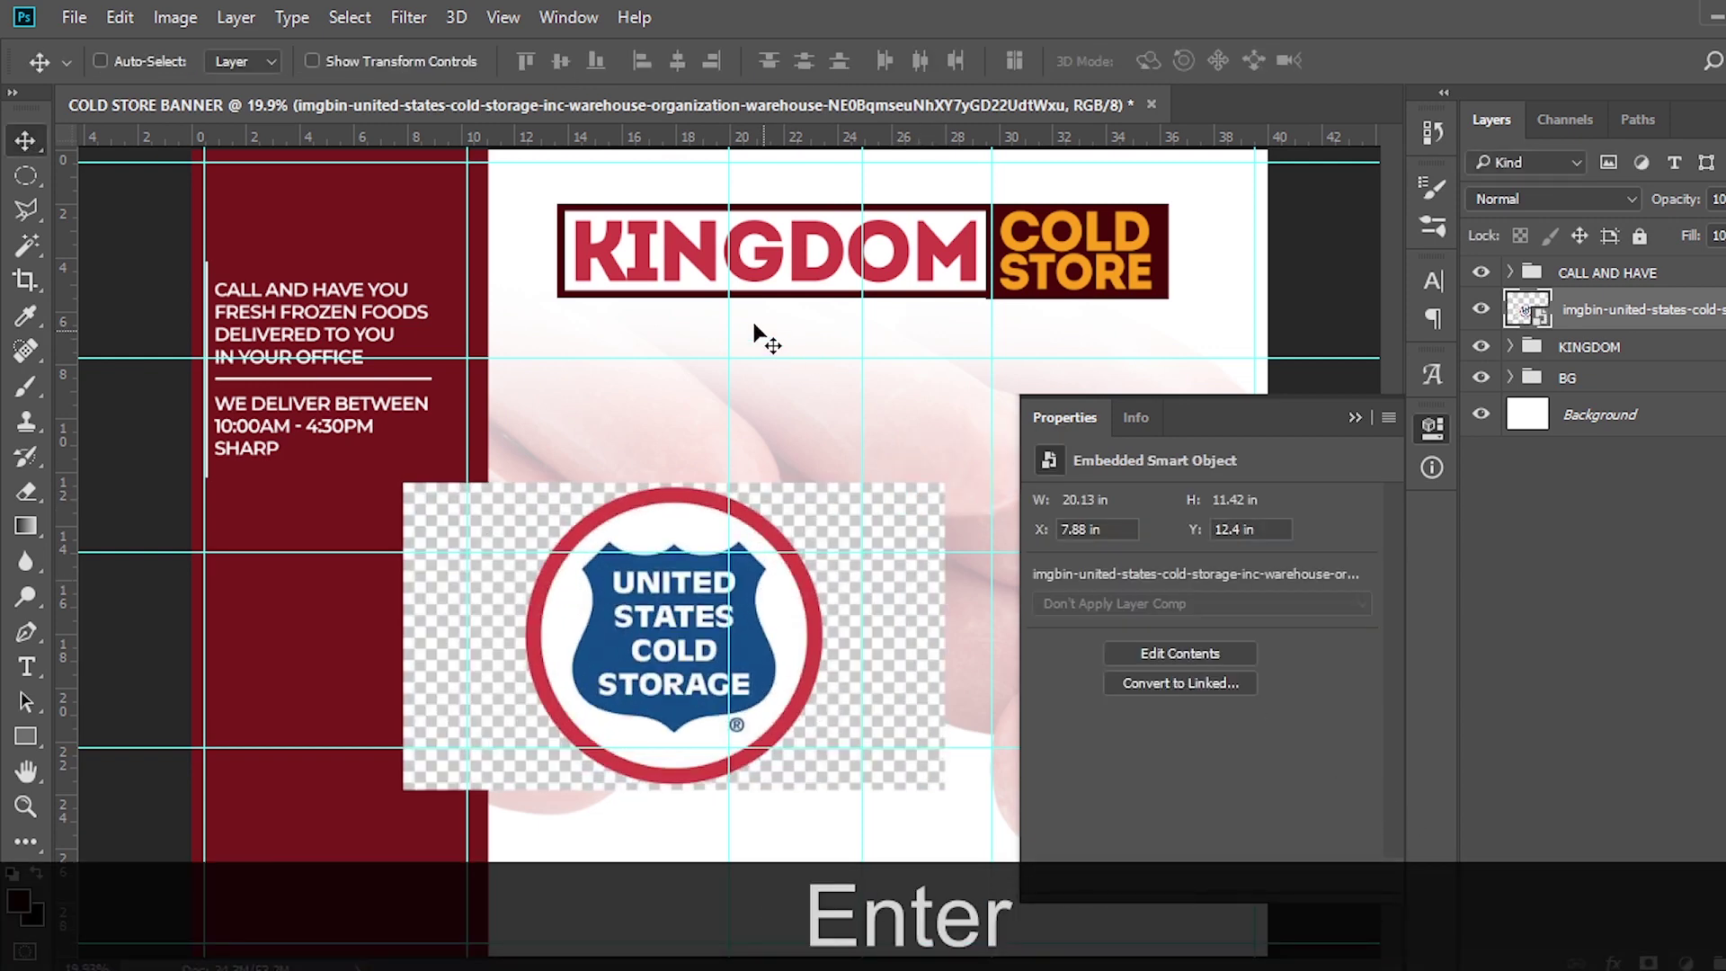
Add a horizontal guide aligned with the logo's top edge
drag(697, 147, 710, 495)
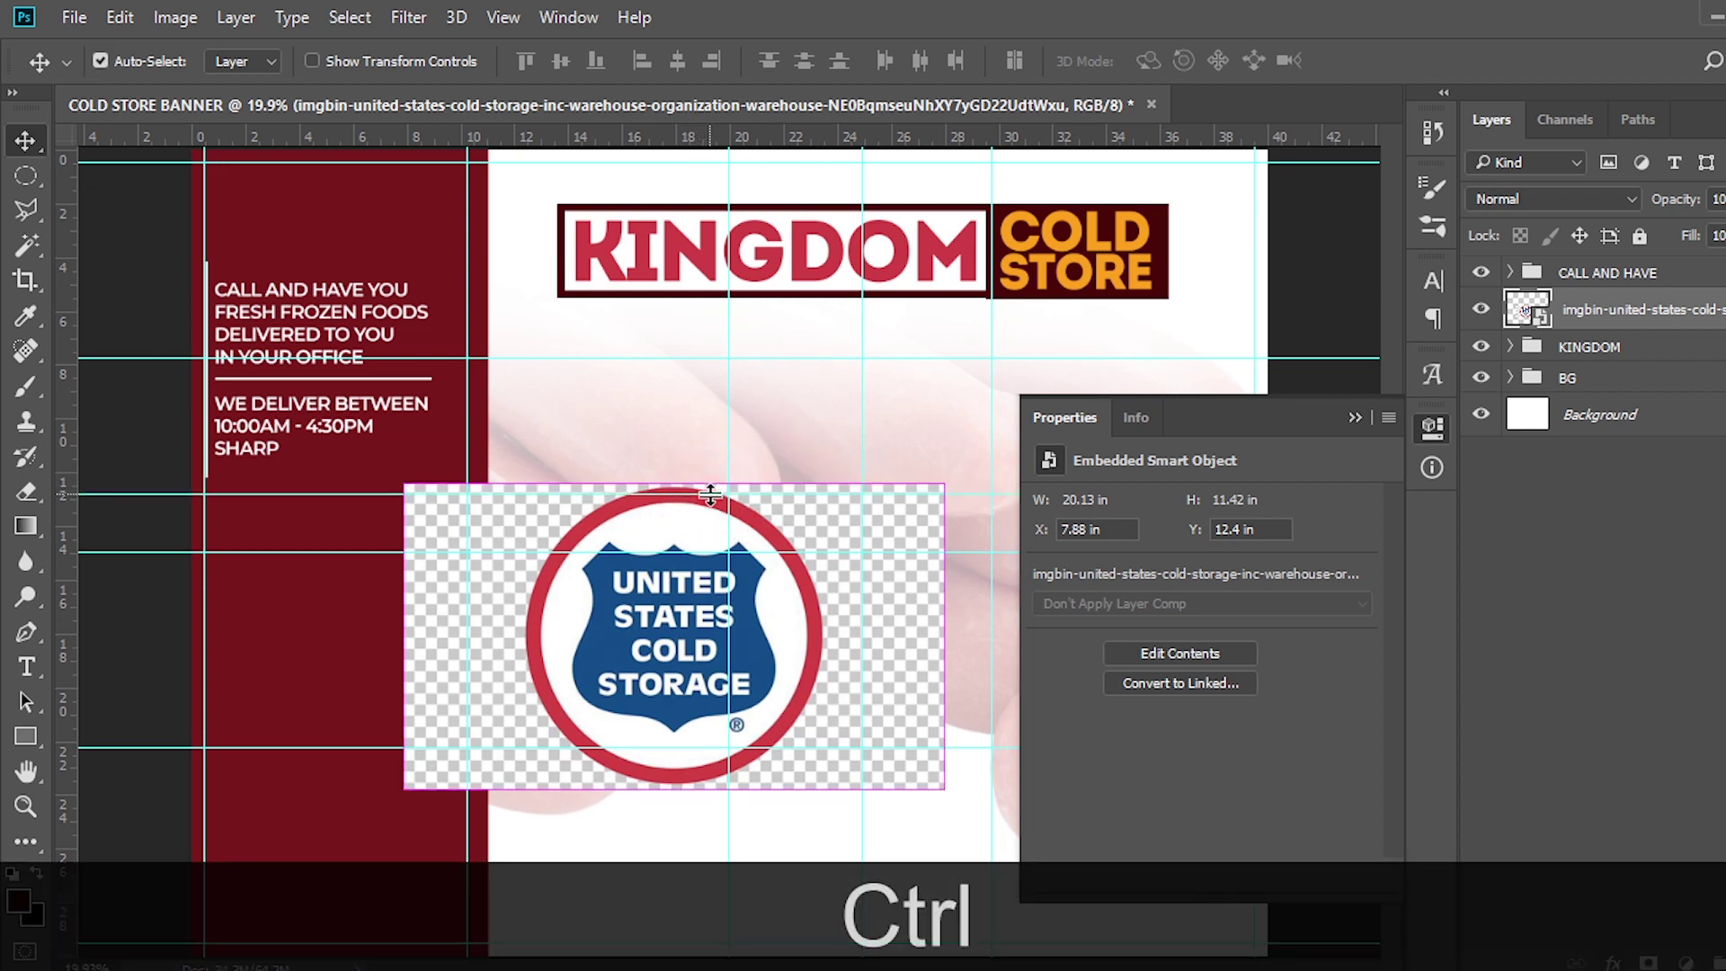
key(ctrl+equal)
key(ctrl+equal)
key(ctrl)
drag(640, 456, 667, 446)
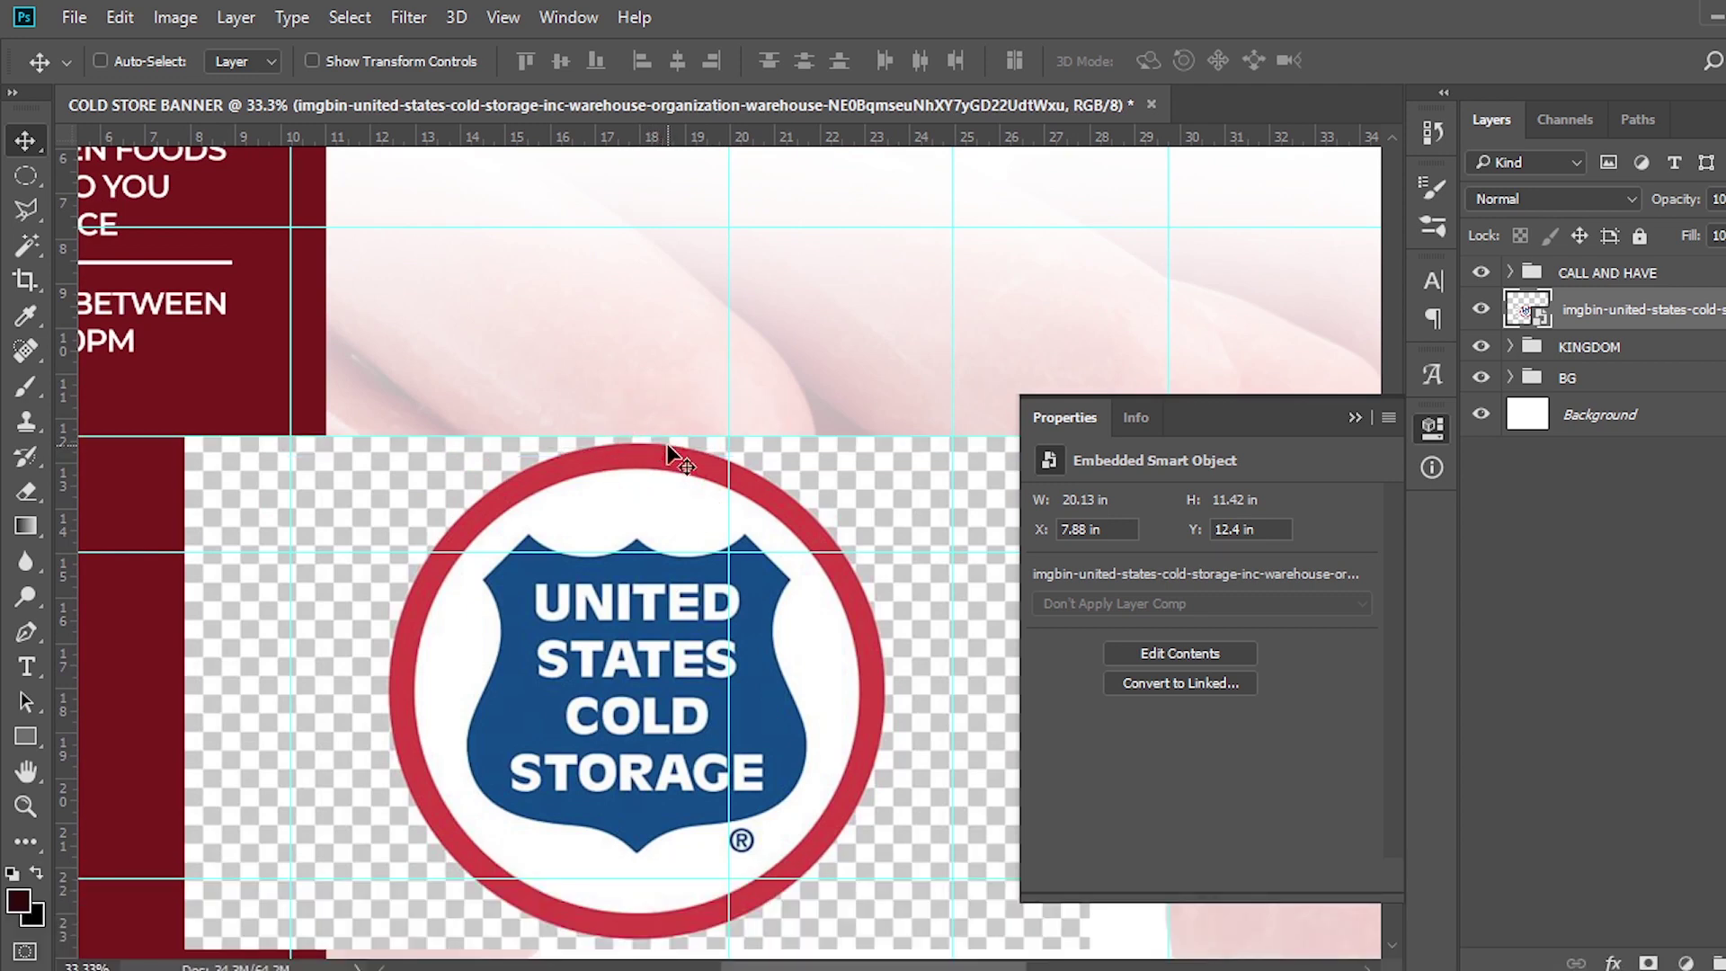
key(ctrl+equal)
key(ctrl+equal)
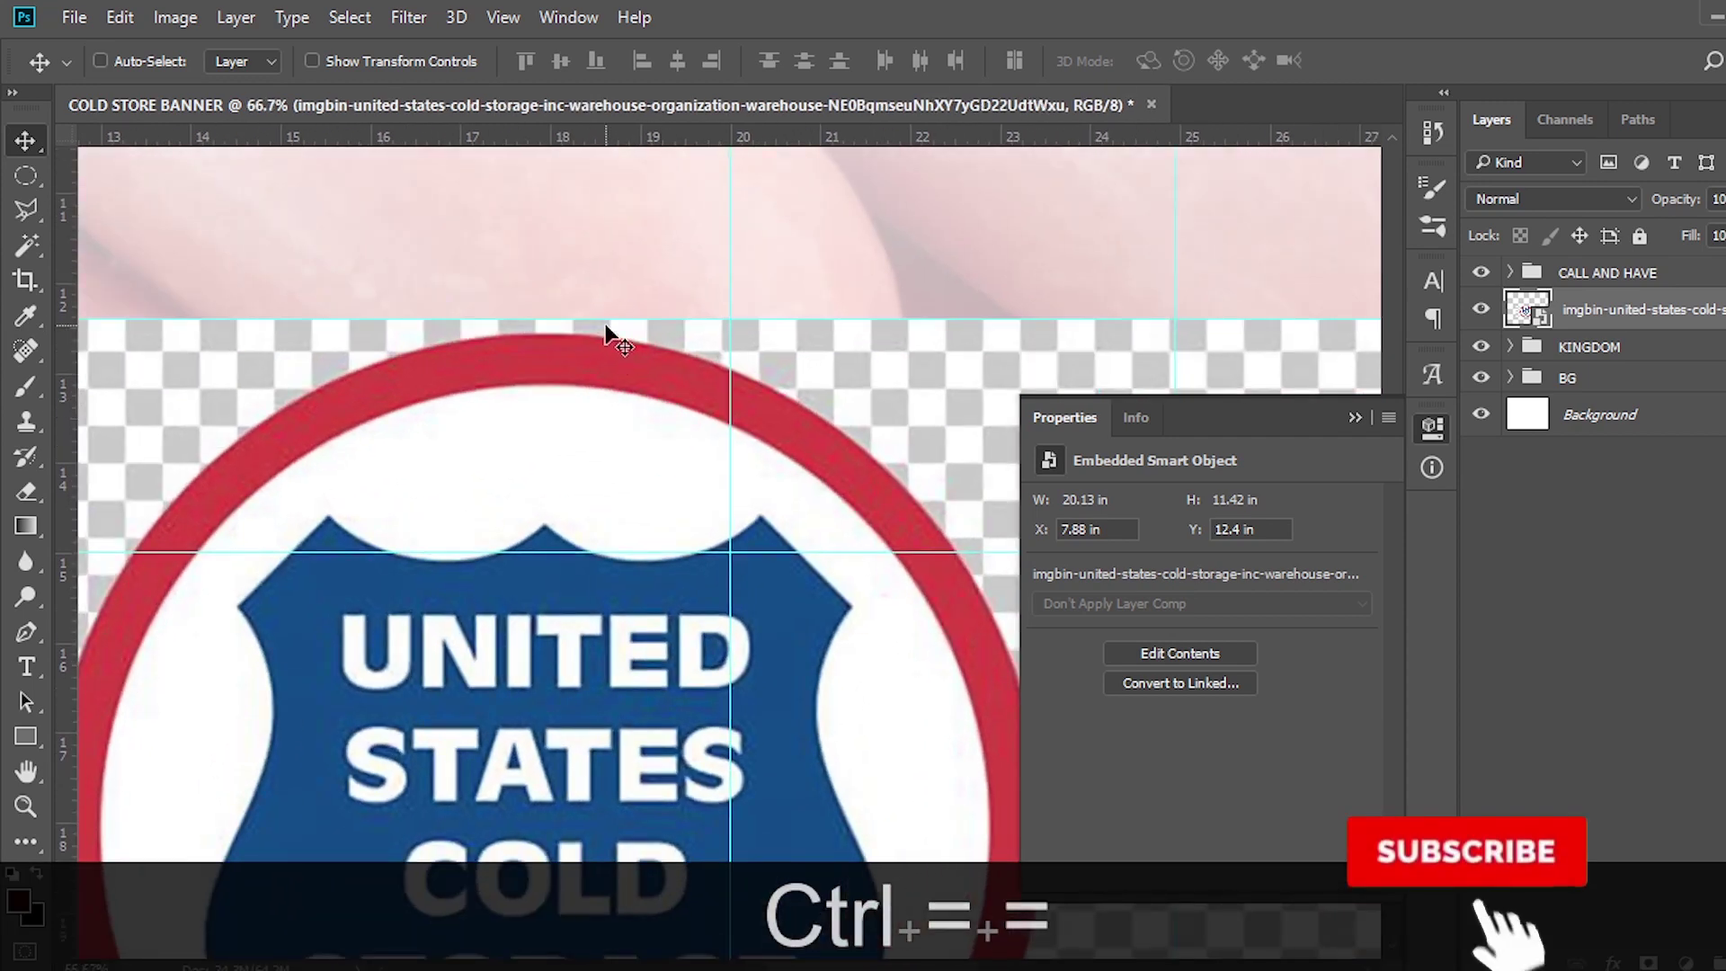
drag(605, 320, 605, 333)
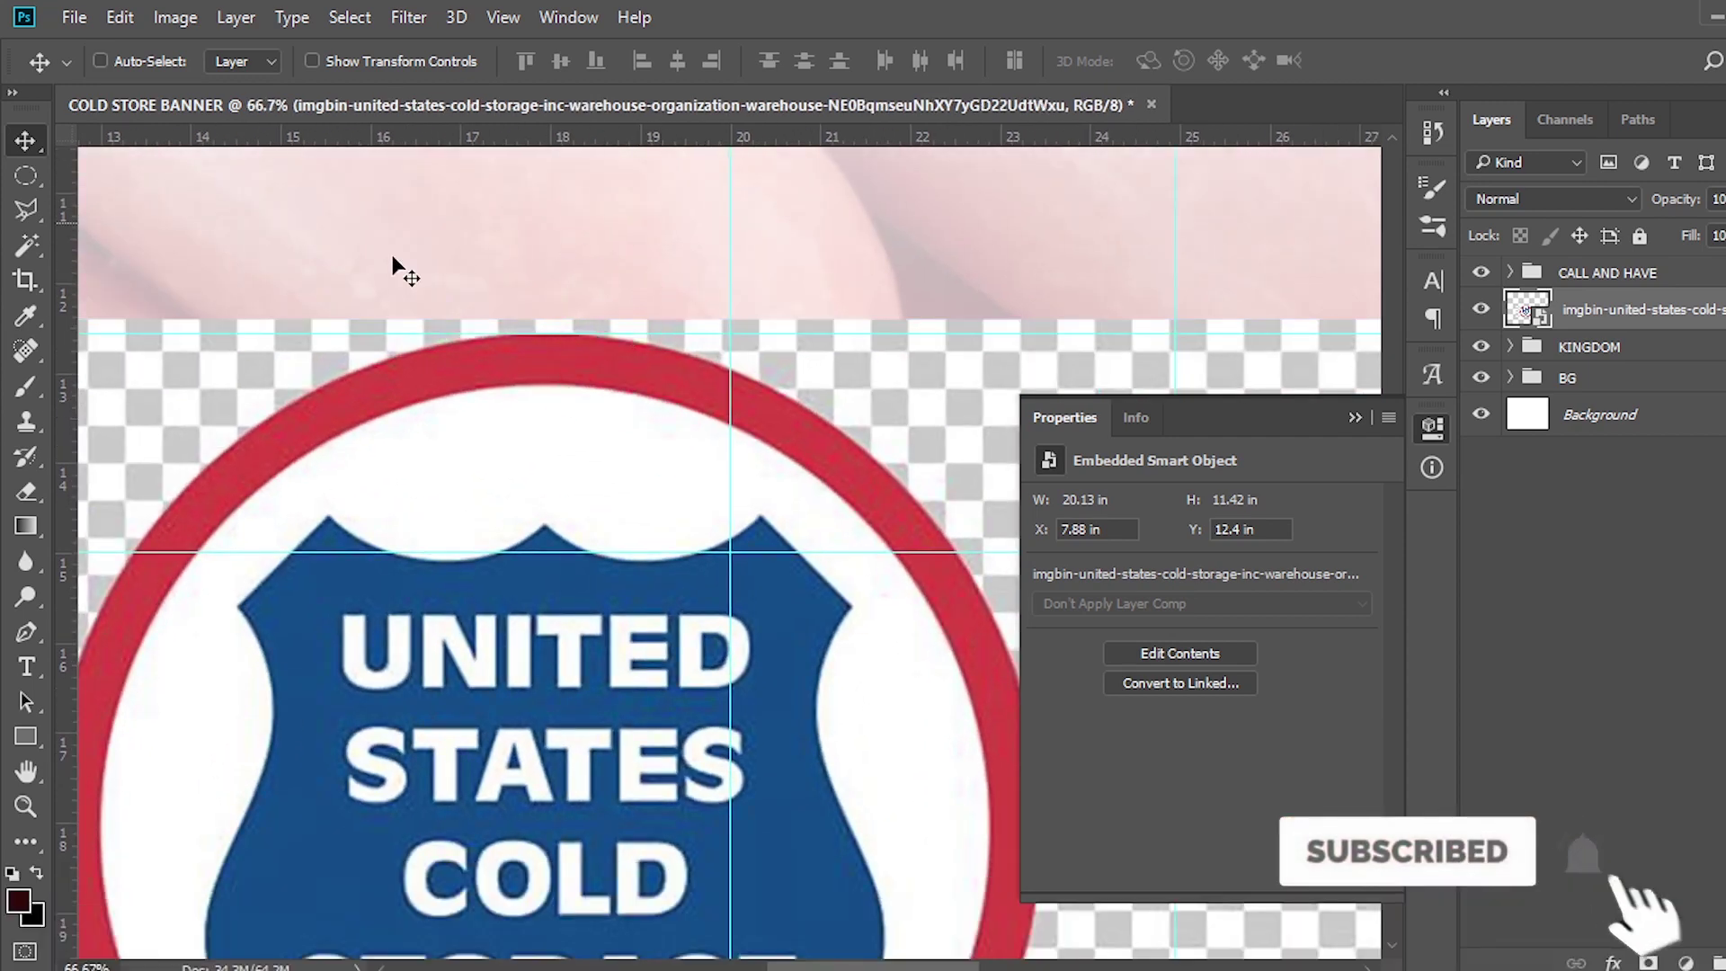
scroll(462, 347, left, 5)
Add vertical guides at the logo's left and right sides
drag(72, 460, 309, 465)
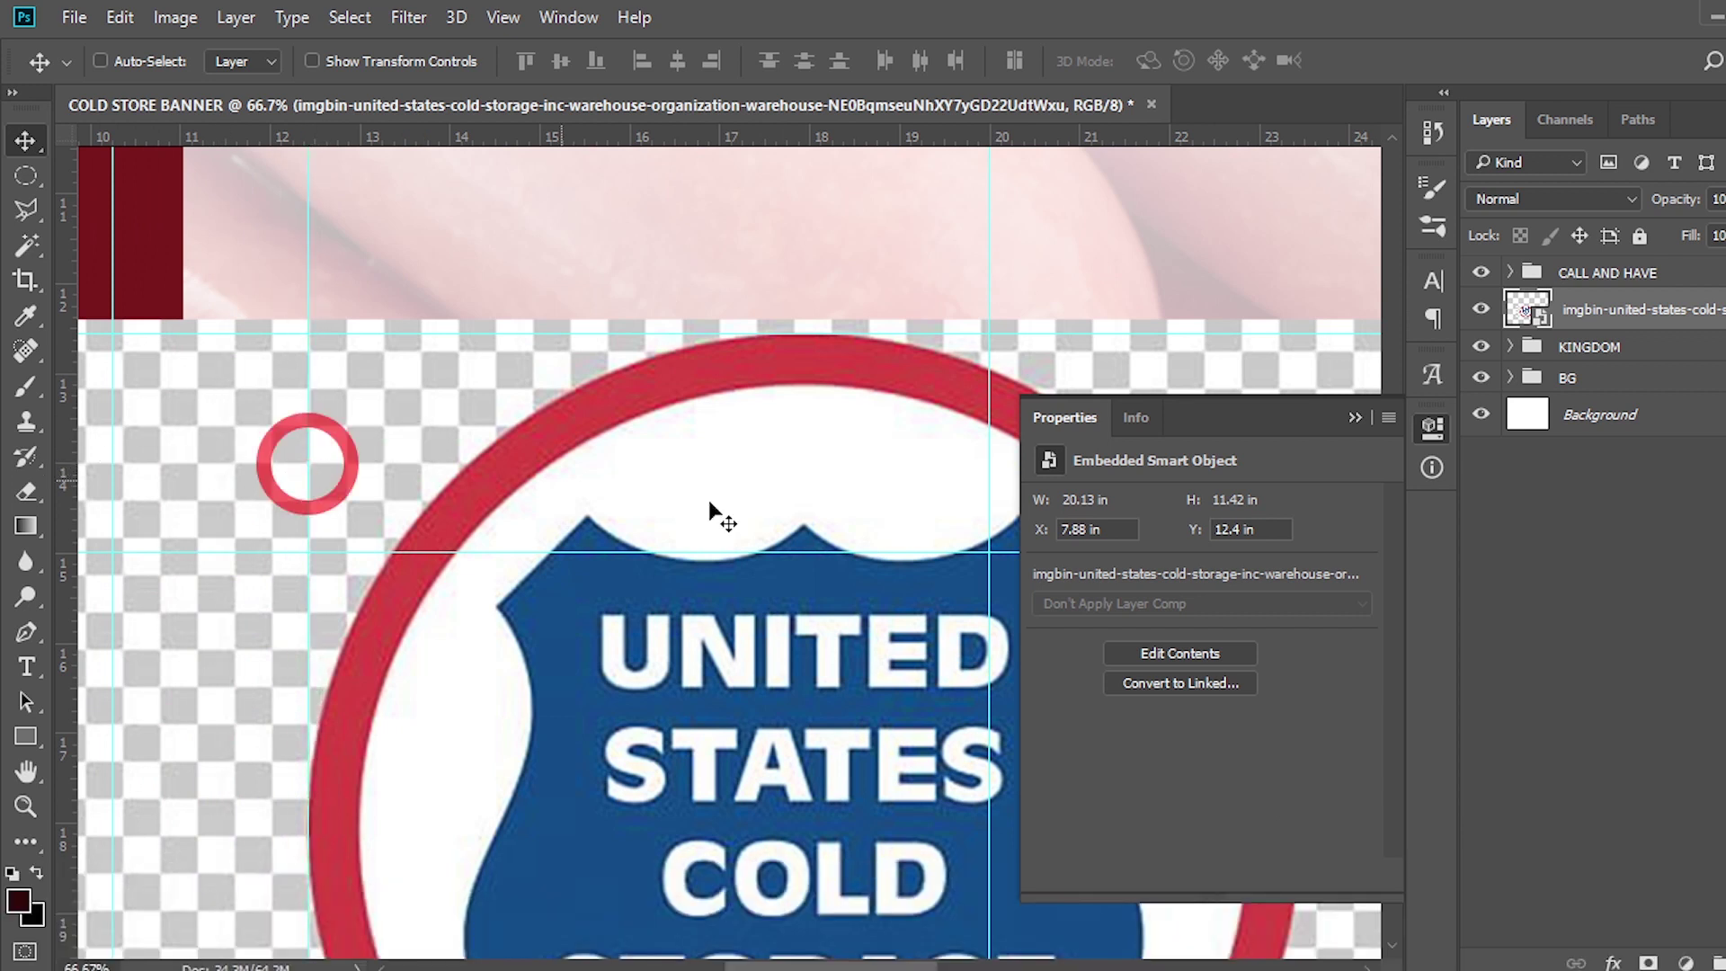
click(1354, 419)
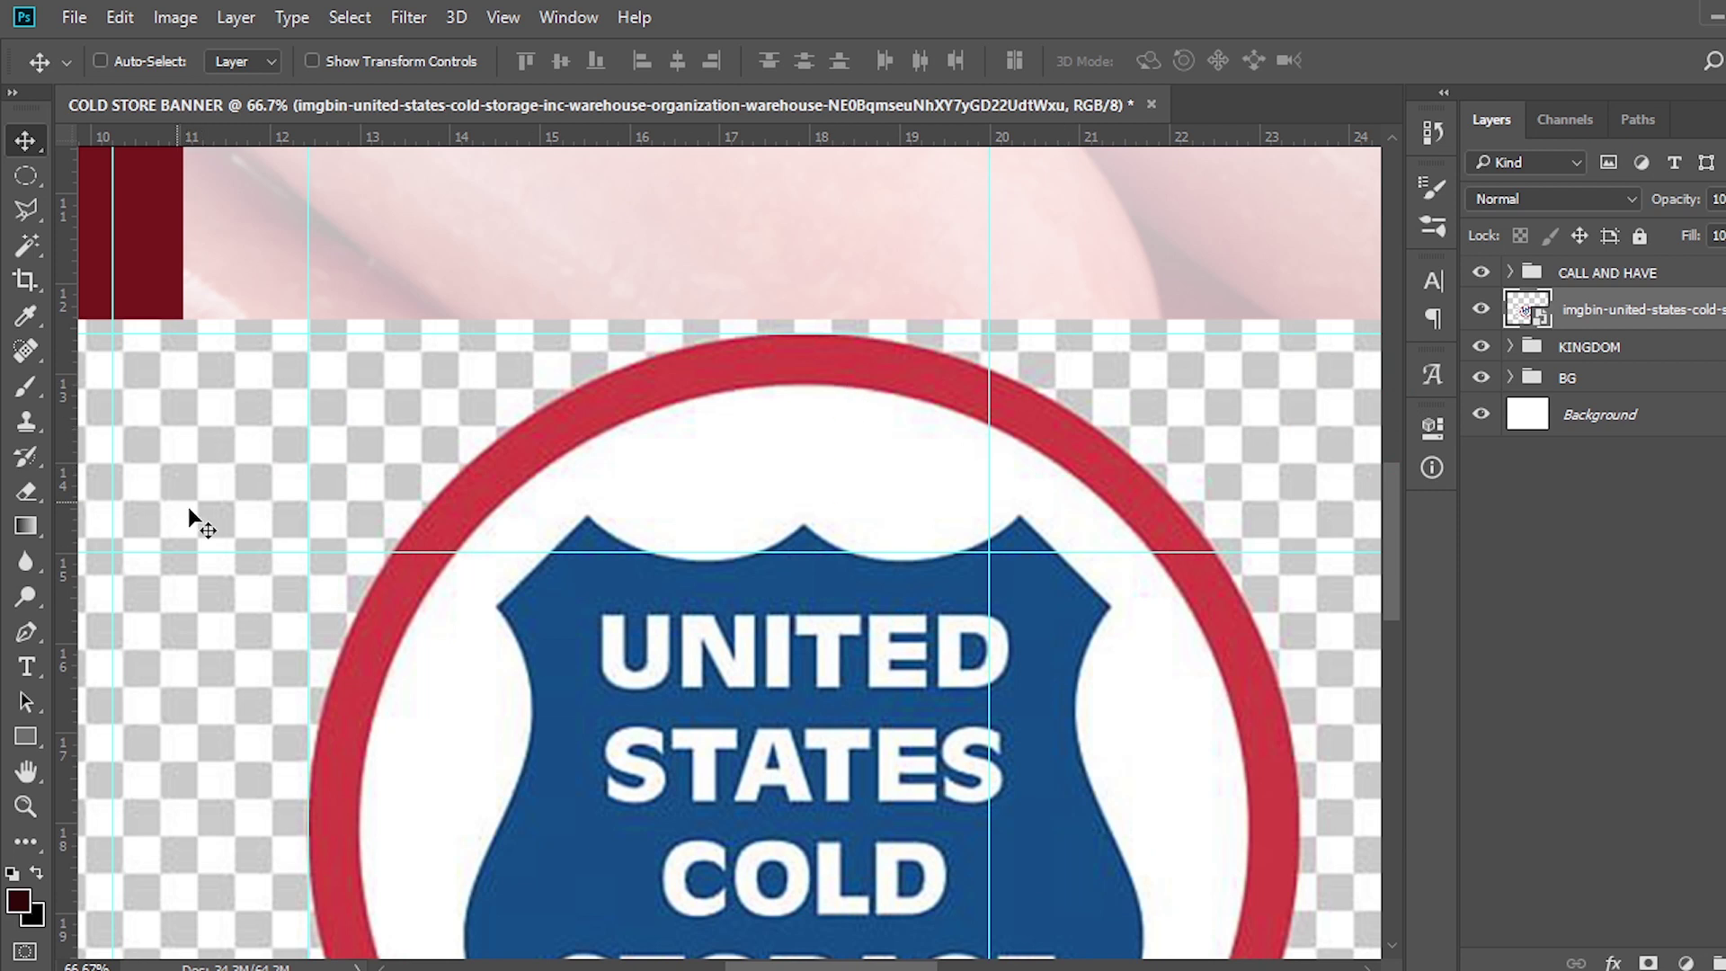
scroll(573, 531, down, 4)
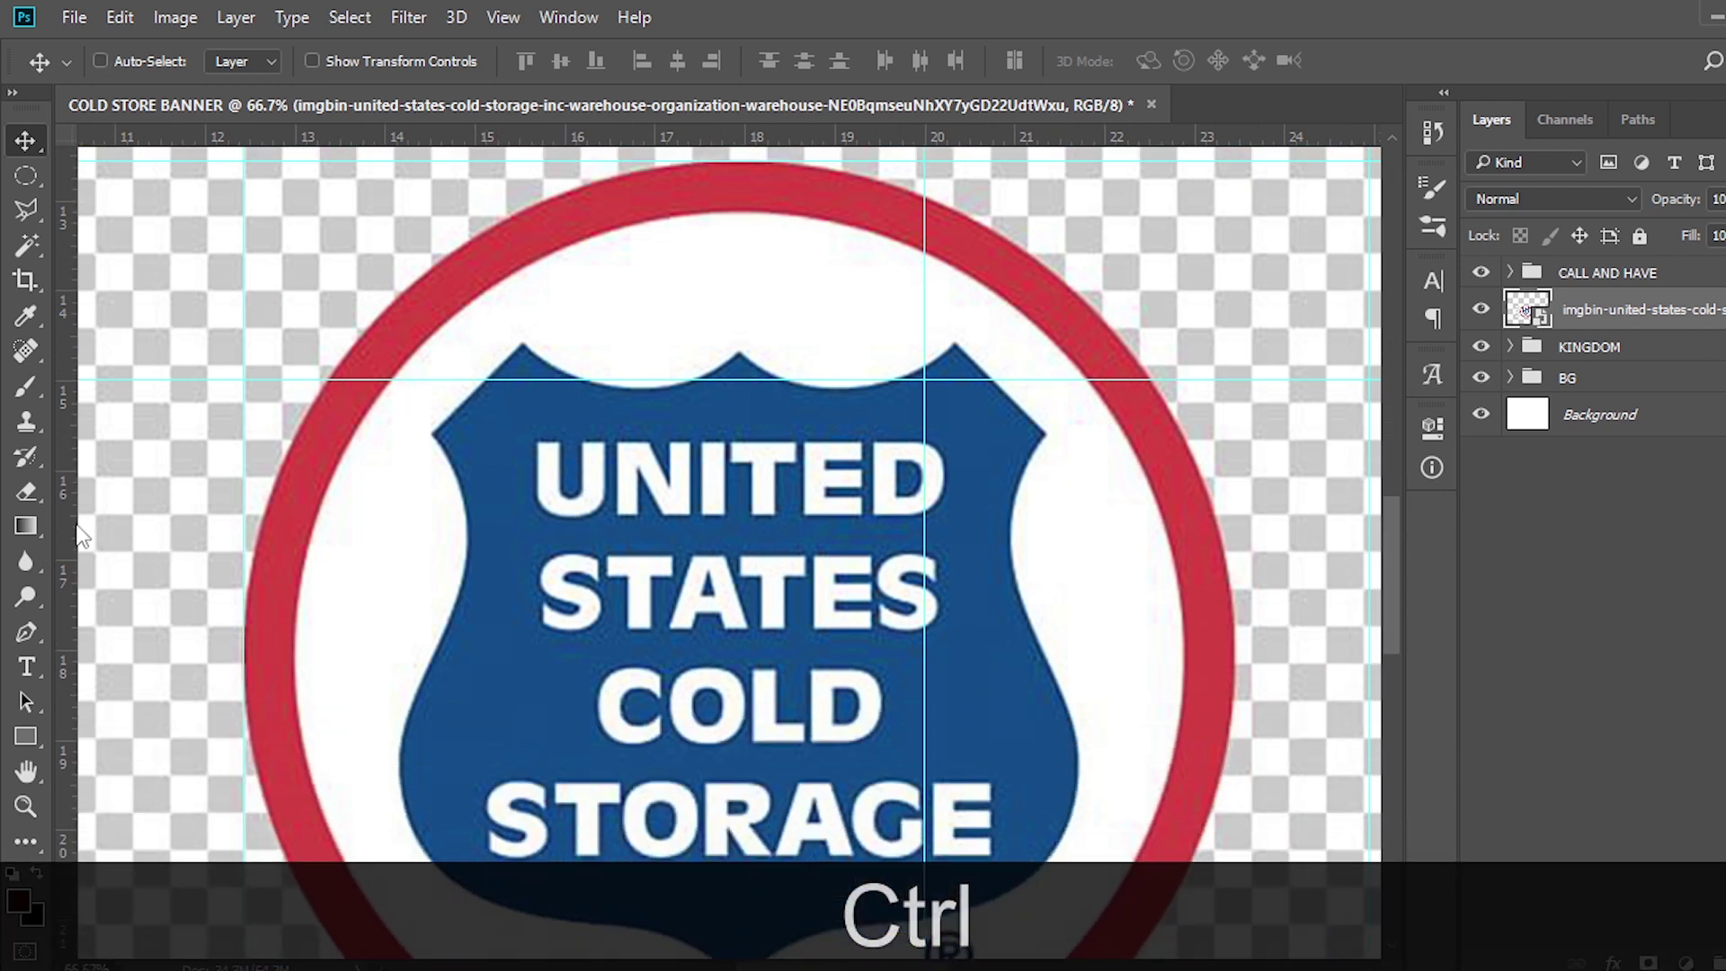
drag(77, 528, 1234, 578)
scroll(804, 499, down, 8)
scroll(749, 368, down, 1)
drag(713, 137, 710, 766)
key(ctrl+minus)
key(ctrl+minus)
key(ctrl+minus)
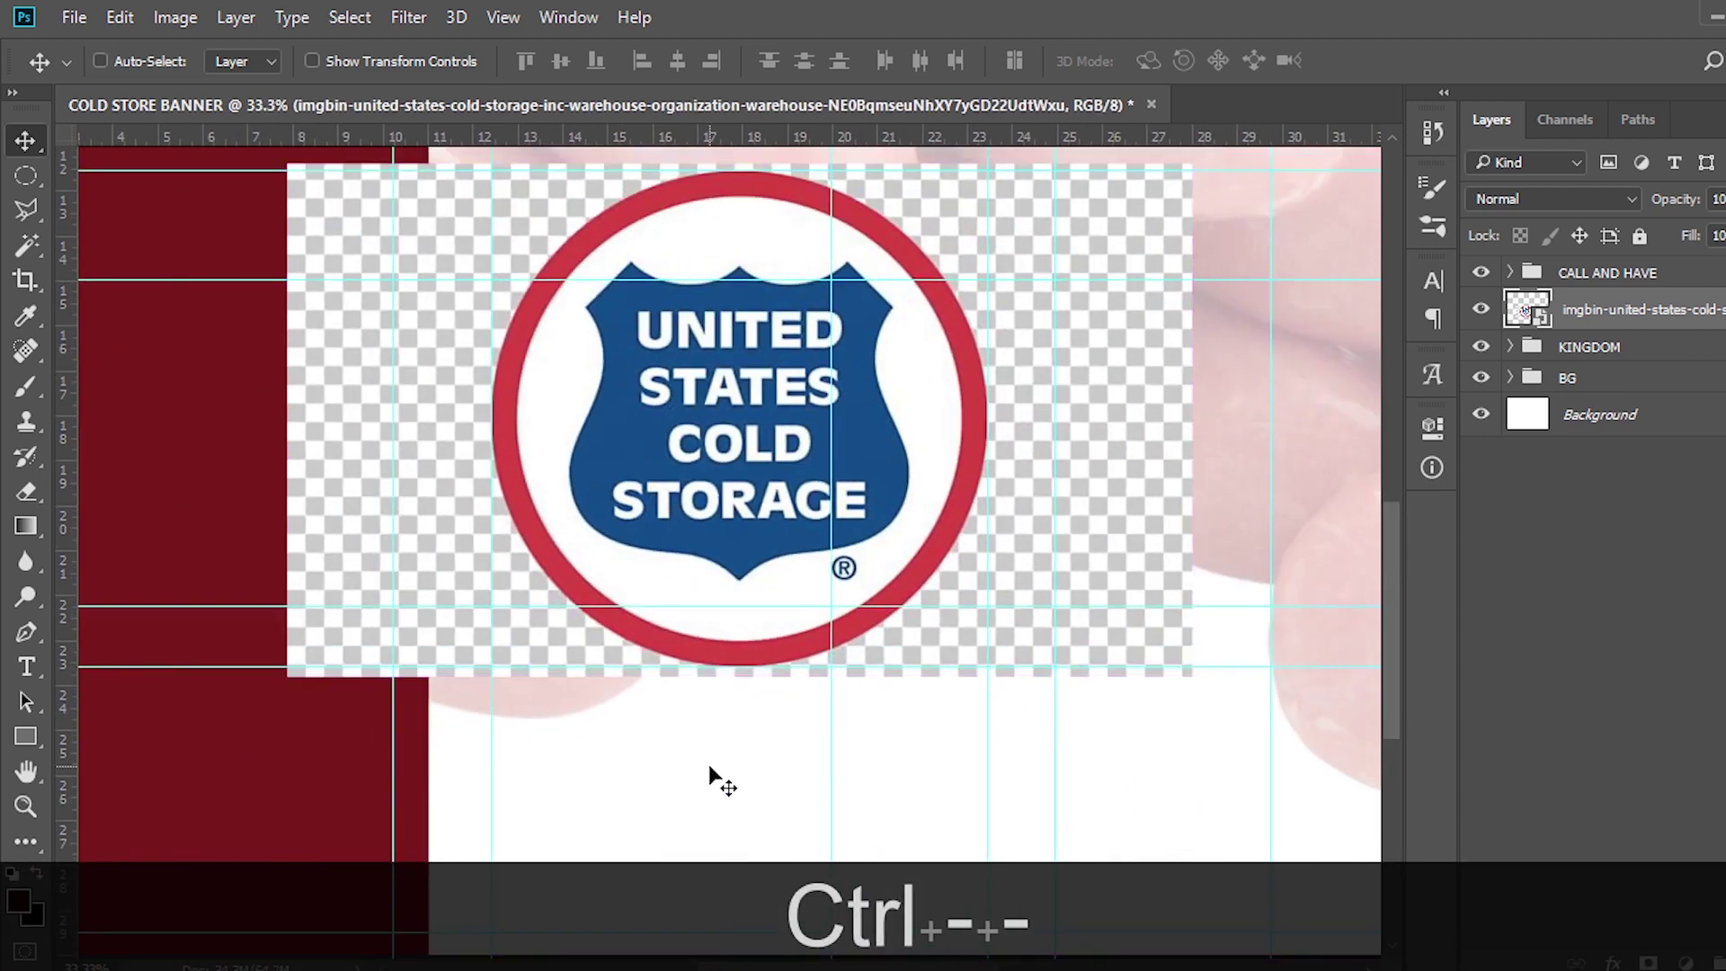
Mask the logo to a circular elliptical selection and convert its layer to a smart object
scroll(665, 766, up, 2)
drag(21, 178, 122, 203)
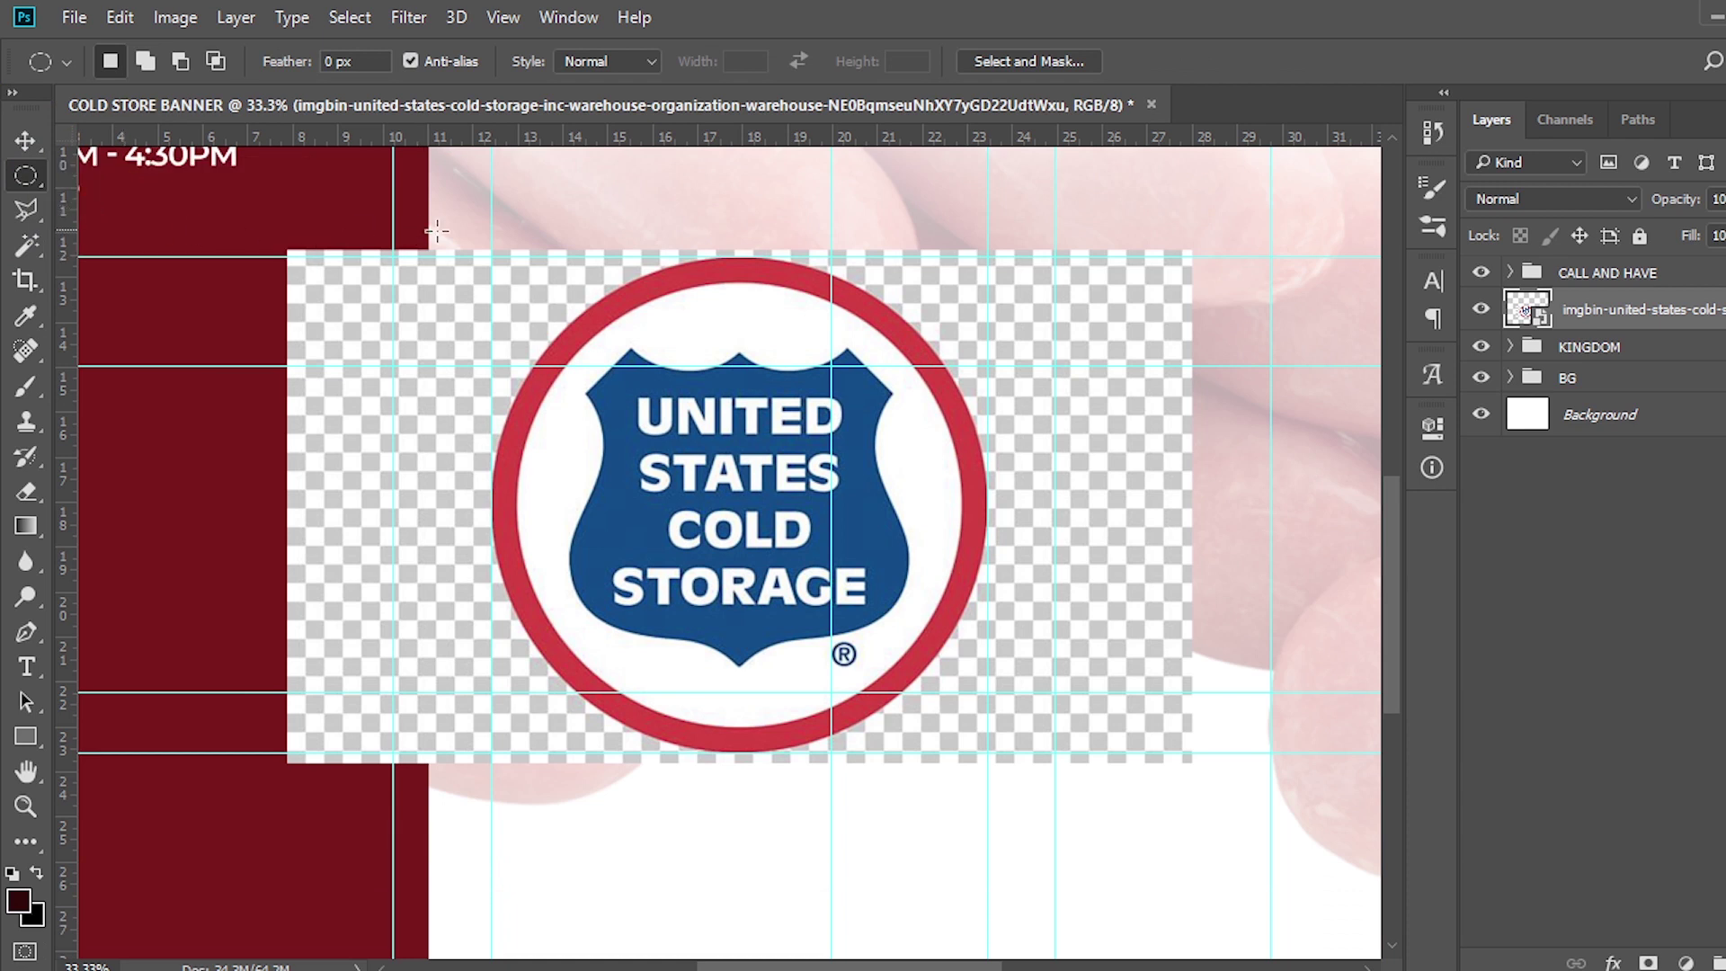
drag(493, 259, 990, 757)
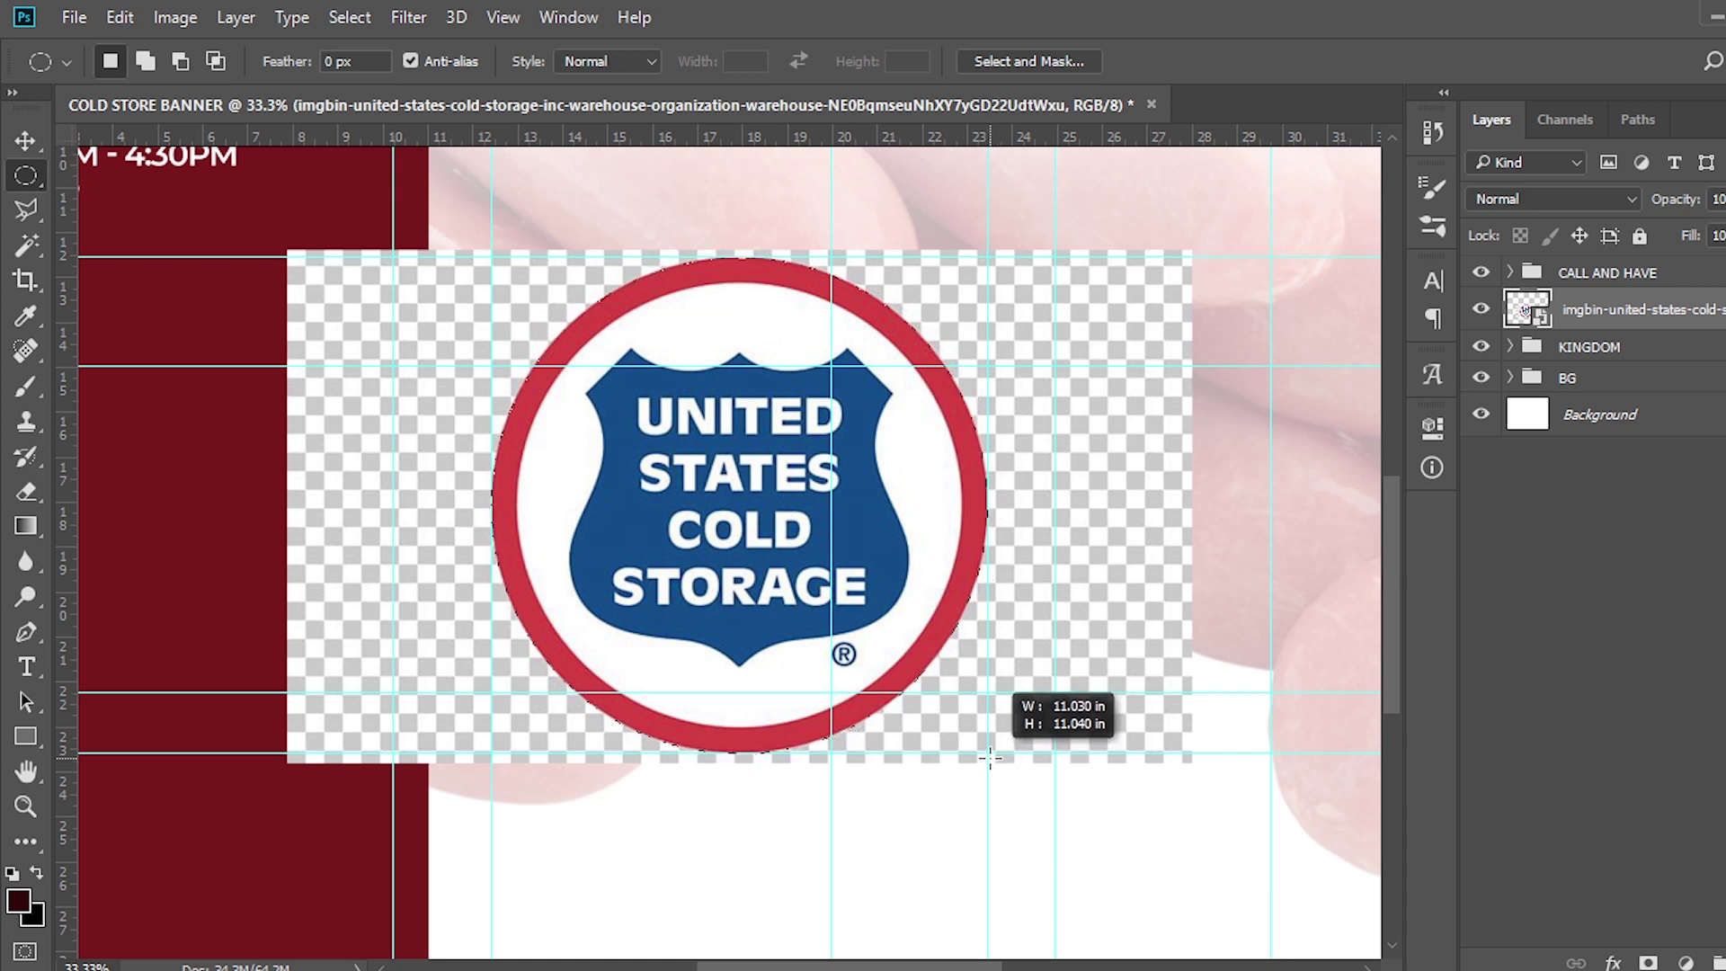
drag(990, 758, 989, 758)
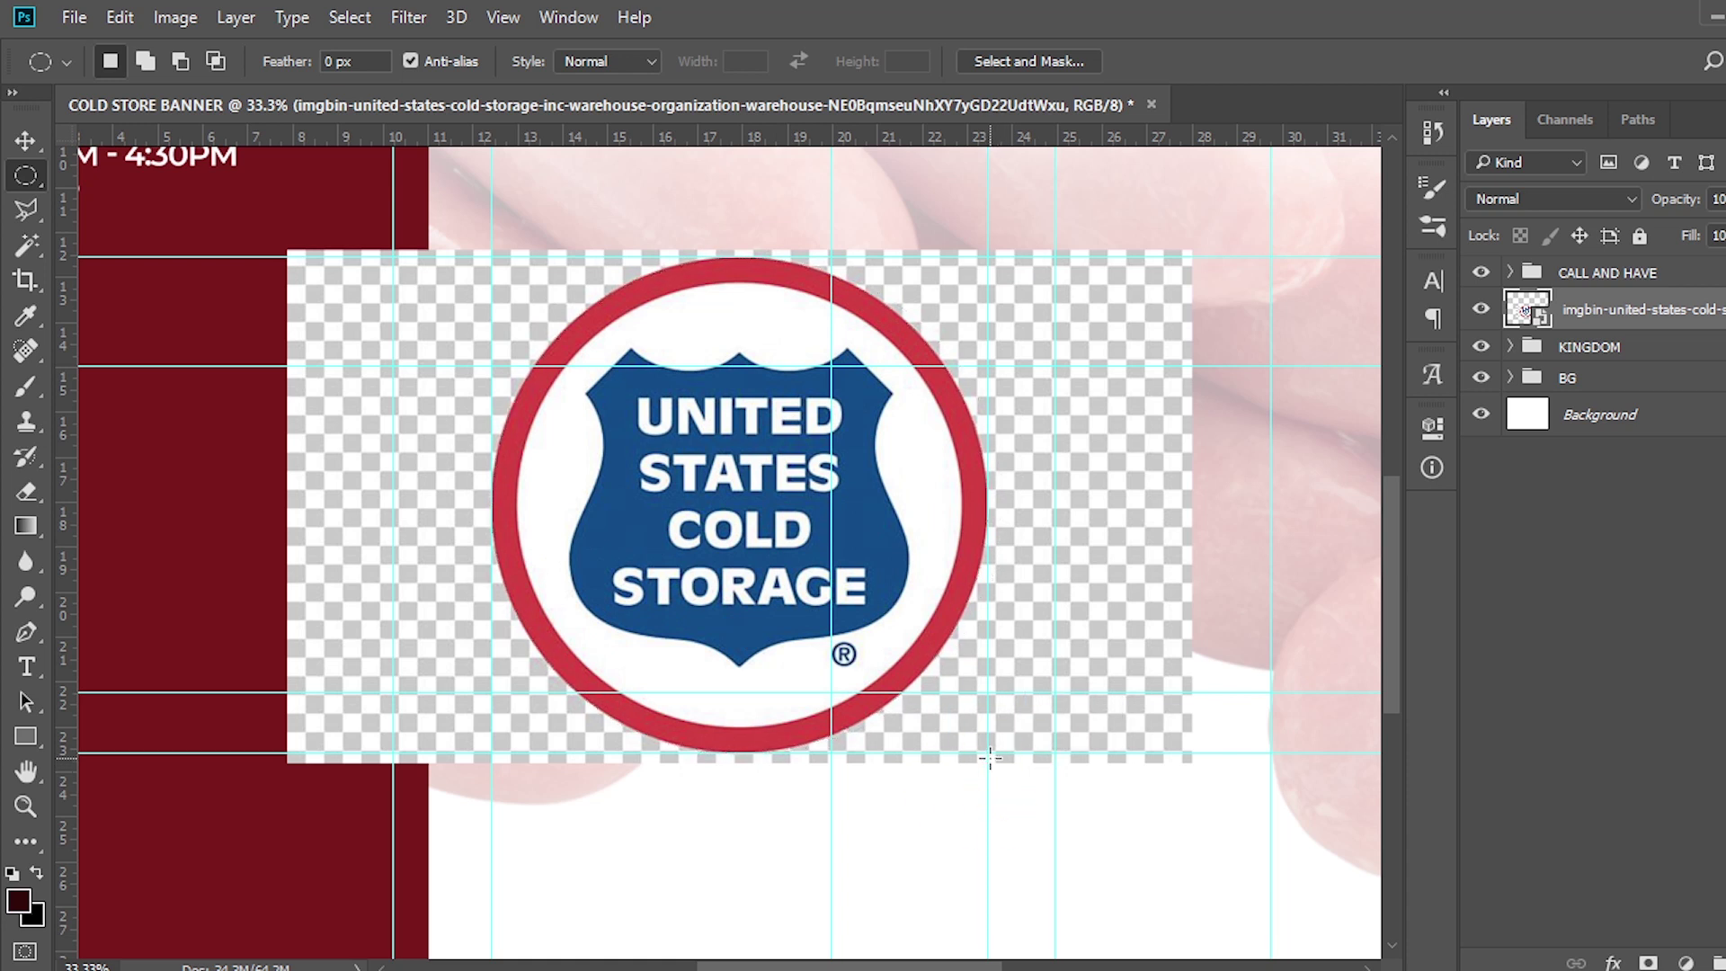
click(1648, 961)
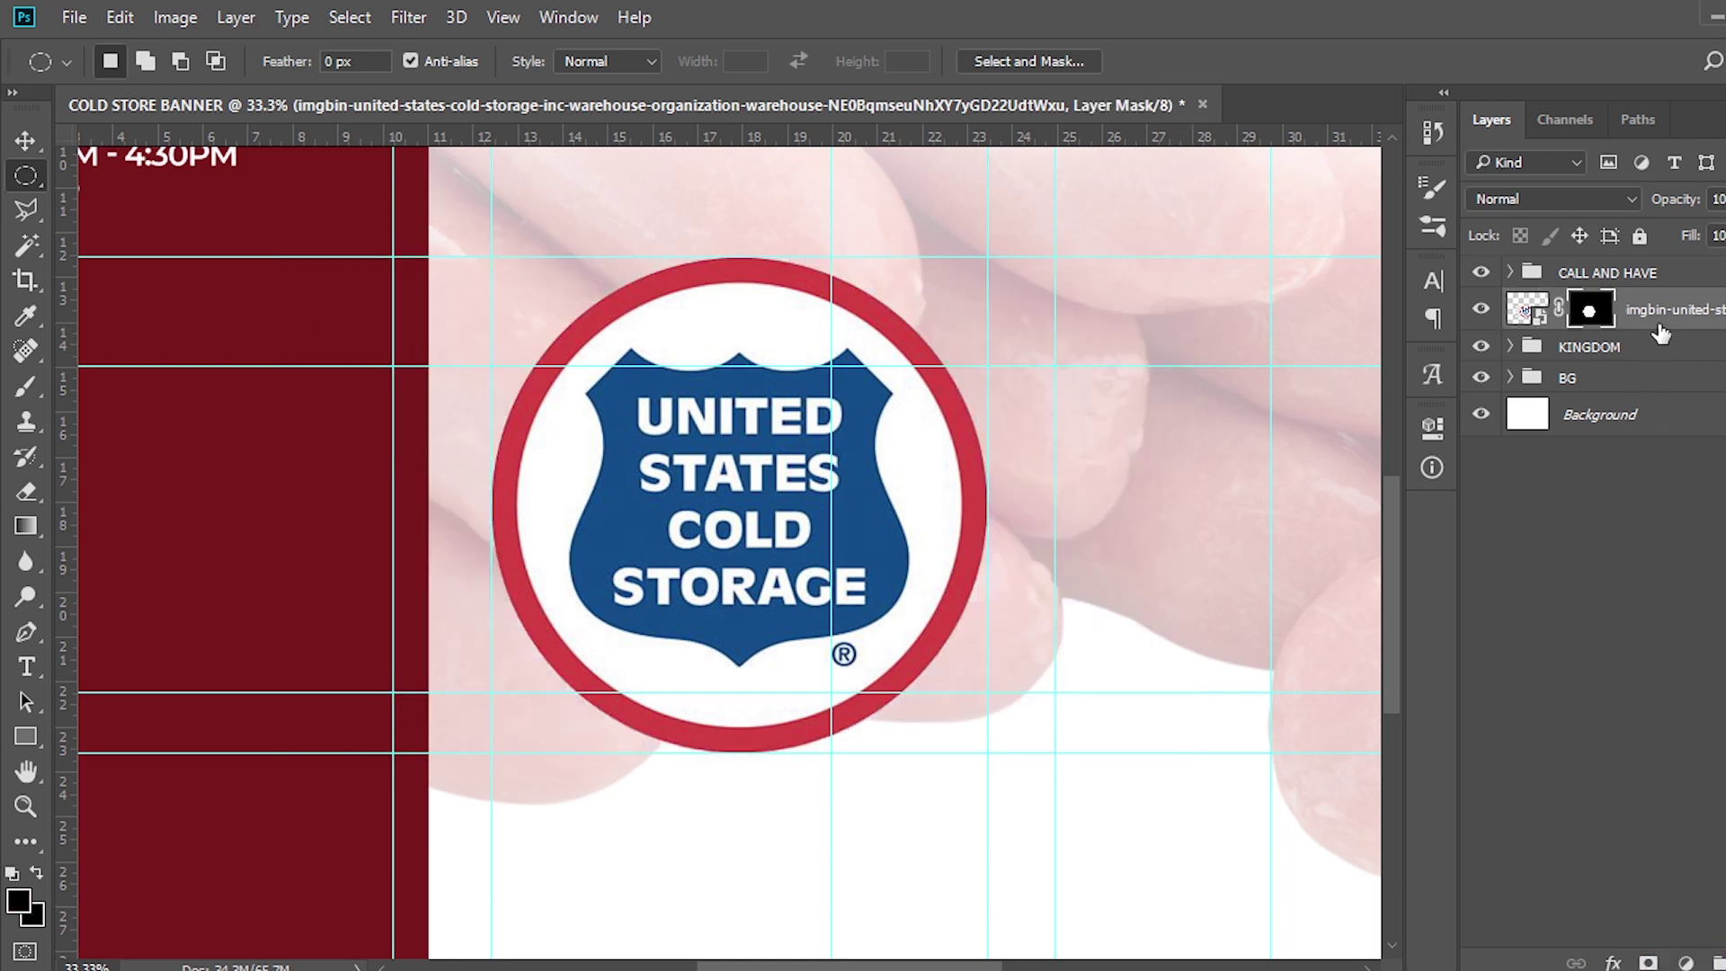
right_click(1660, 333)
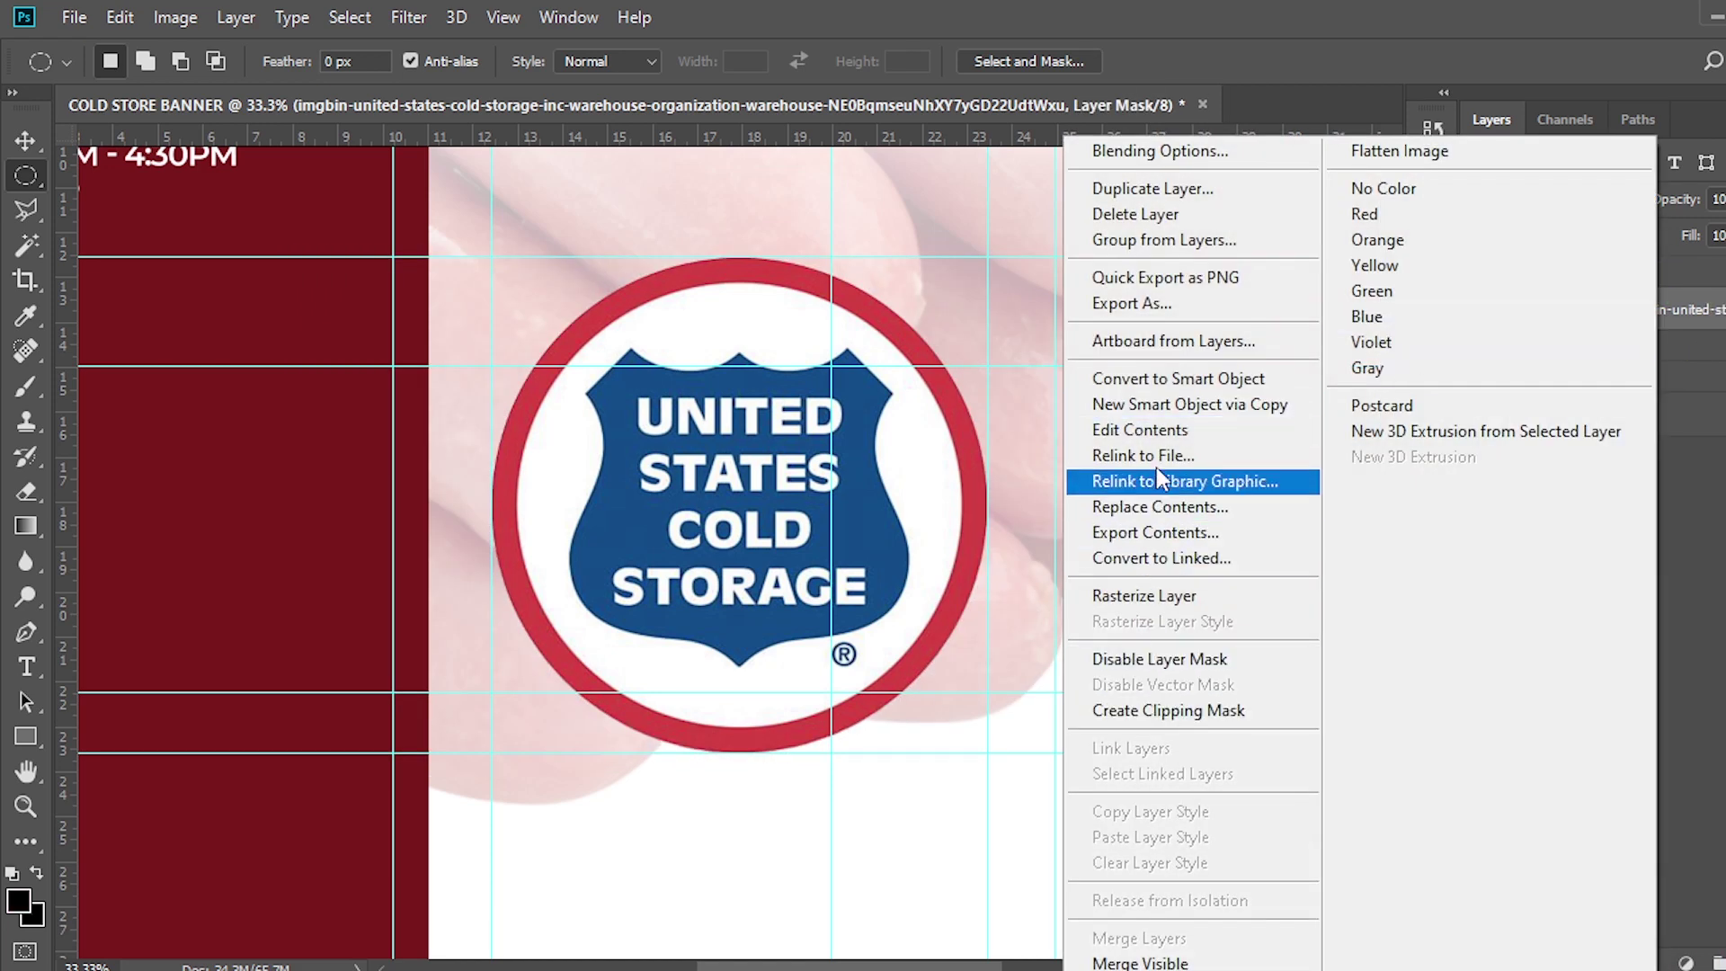
click(1156, 377)
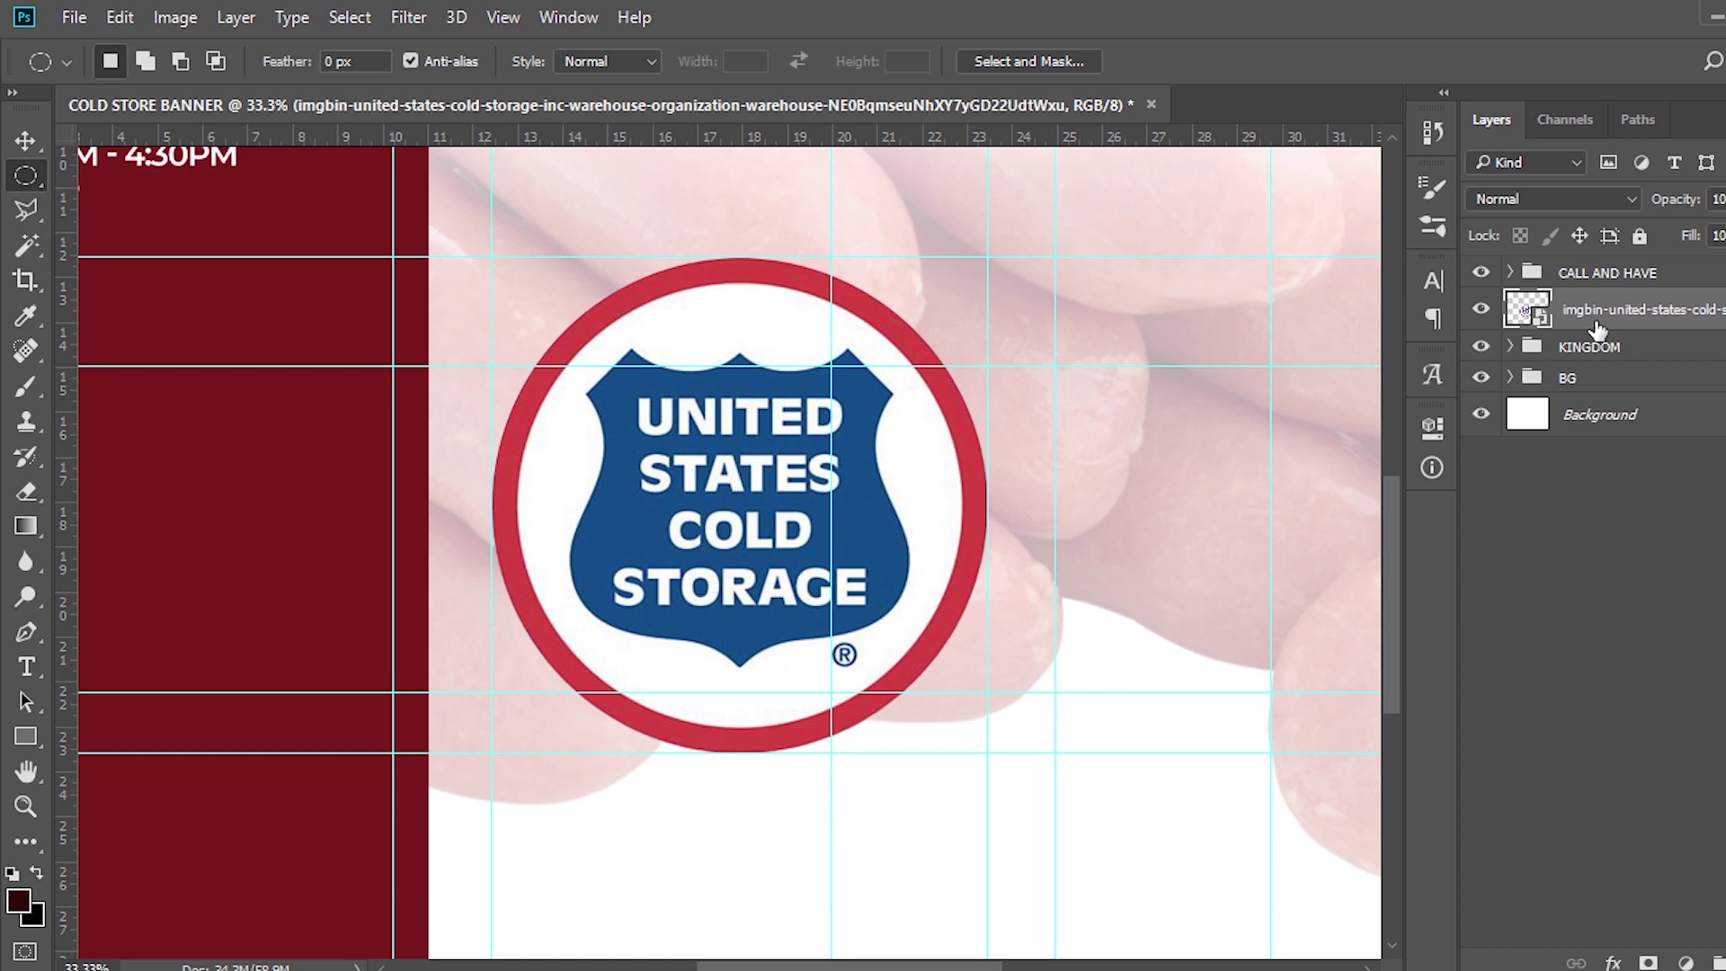
Move the logo onto the maroon side panel and shrink it to fit
key(ctrl+0)
key(ctrl+minus)
key(v)
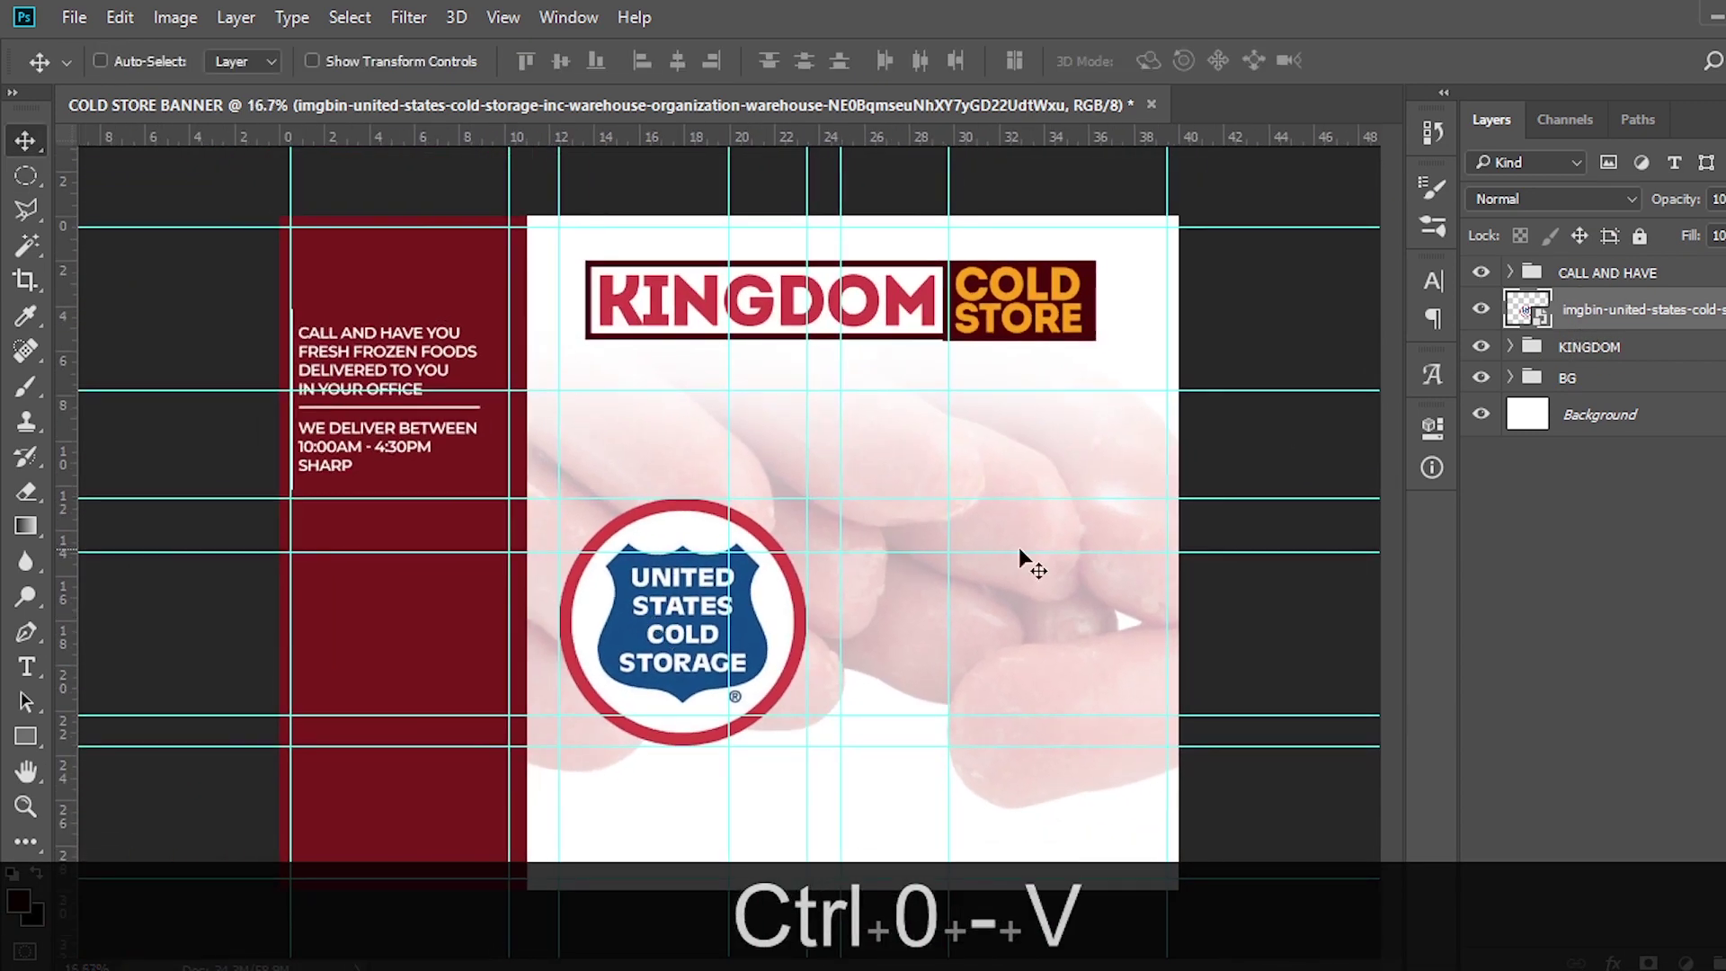
drag(680, 614, 401, 607)
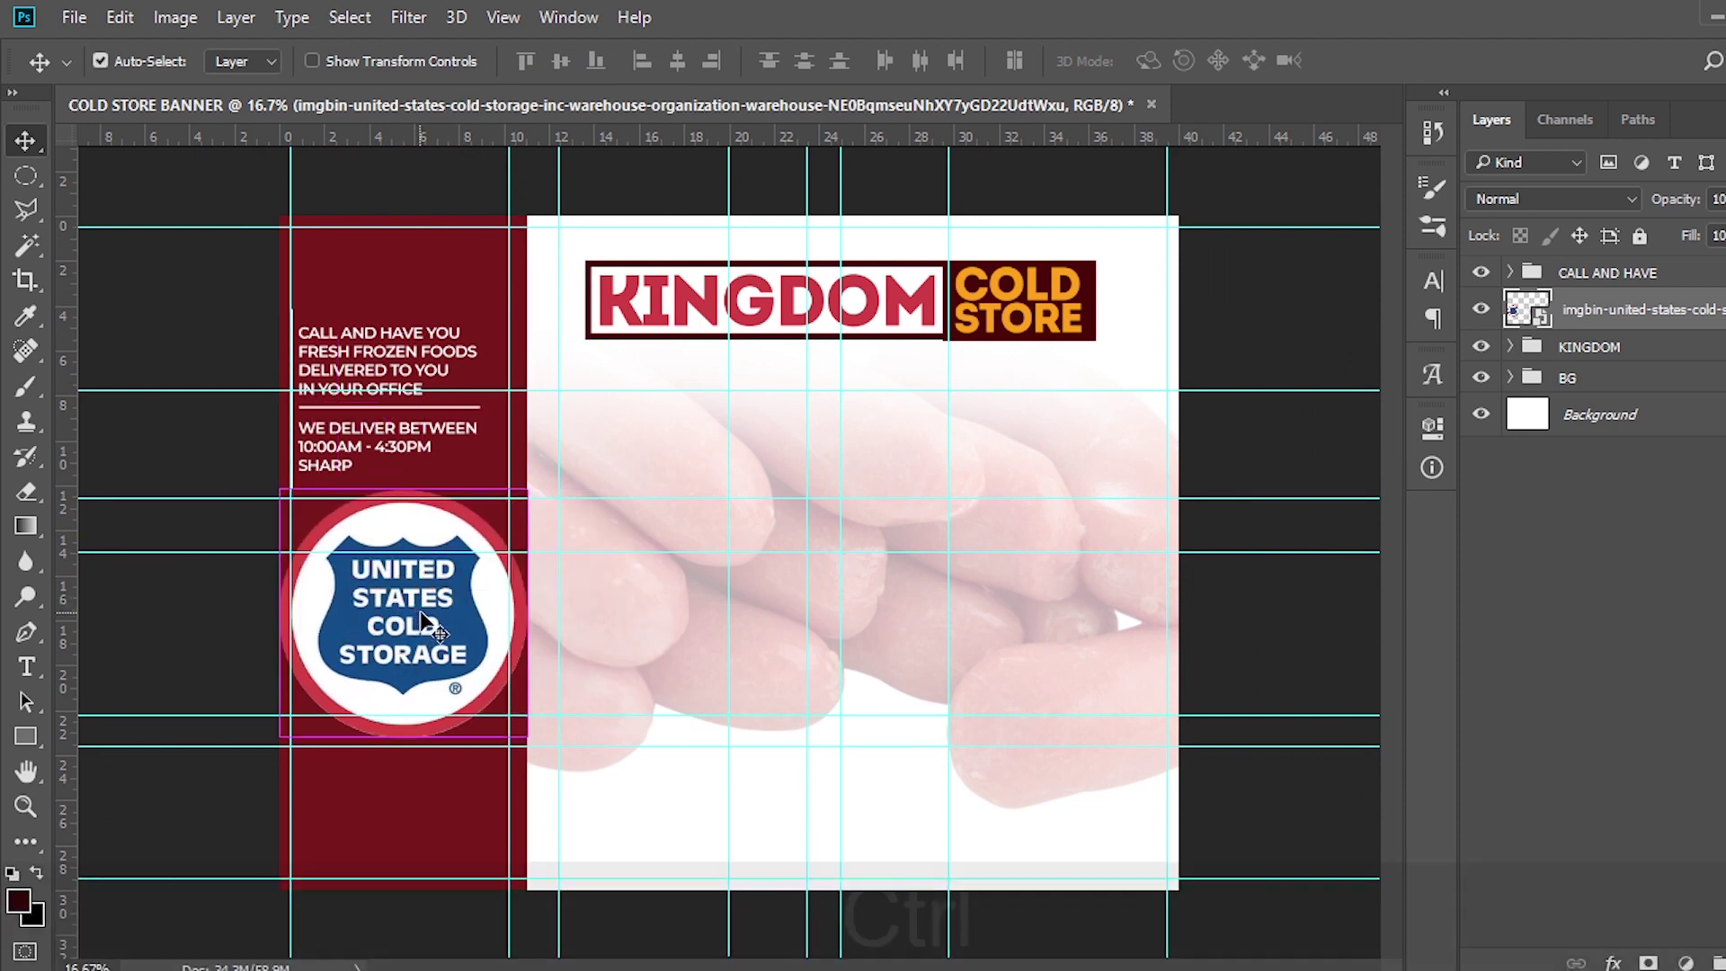
key(ctrl+t)
drag(528, 739, 434, 638)
key(Return)
key(shift+Right)
key(shift+Right)
key(shift+Right)
key(shift+Right)
key(shift+Right)
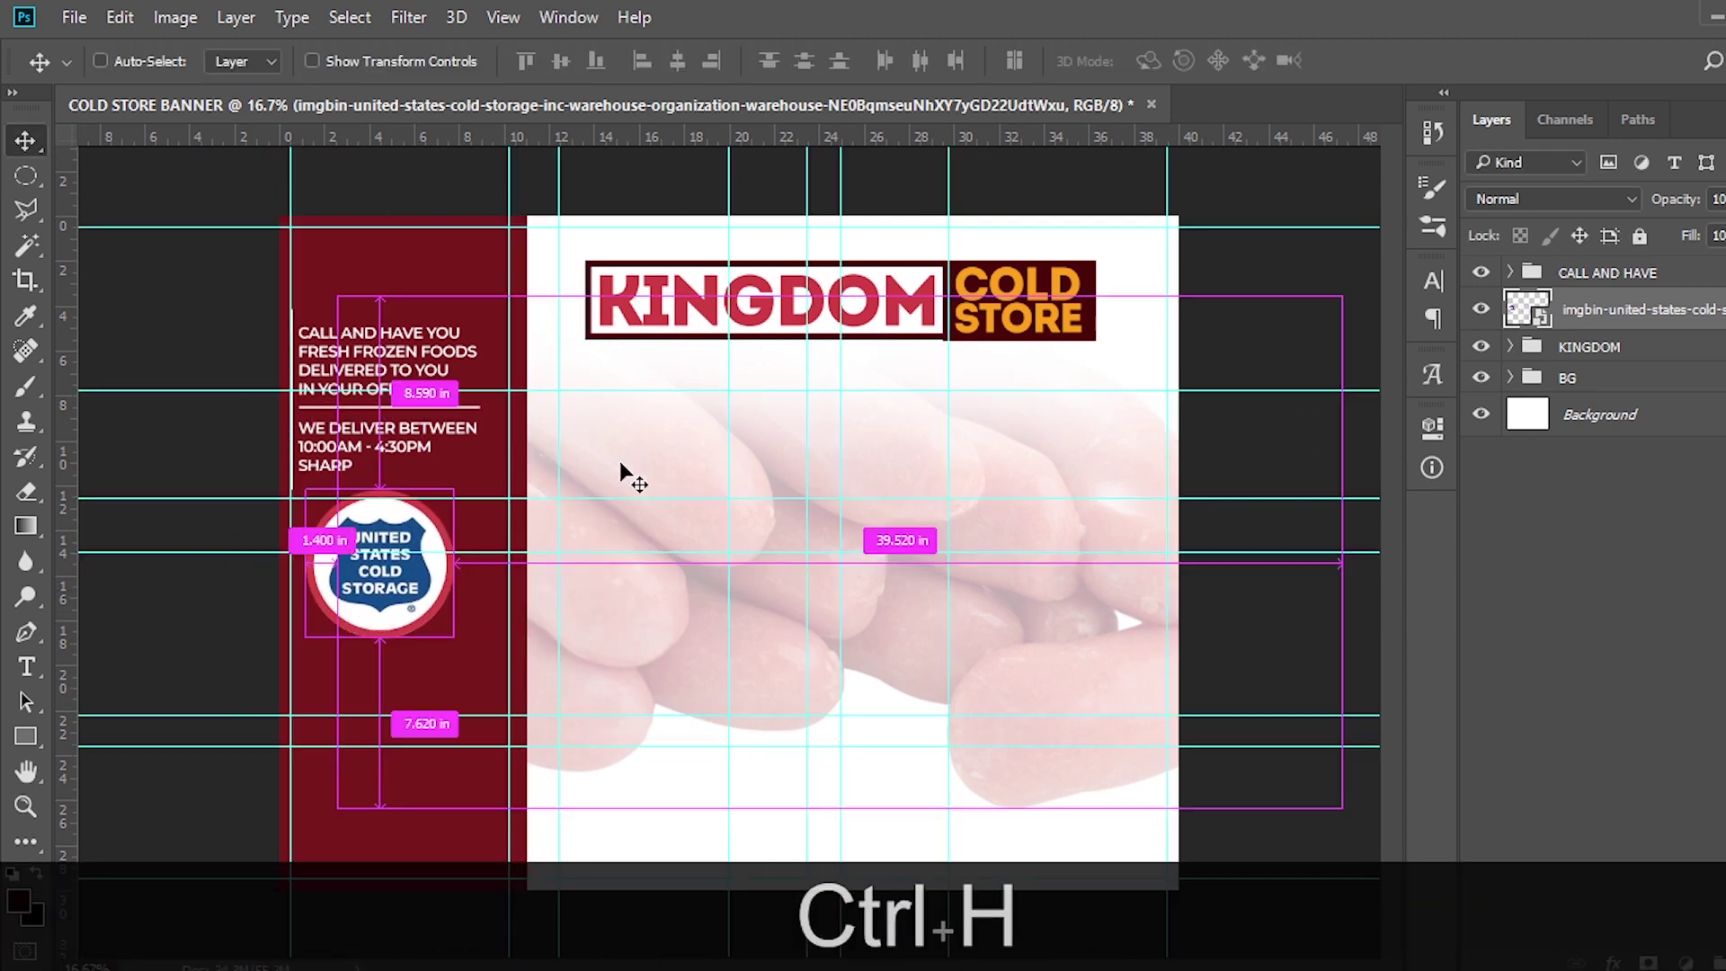
key(ctrl+plus)
Paste the FOR BULK PURCHASES text from the notes as a new text layer below the logo
key(alt+Tab)
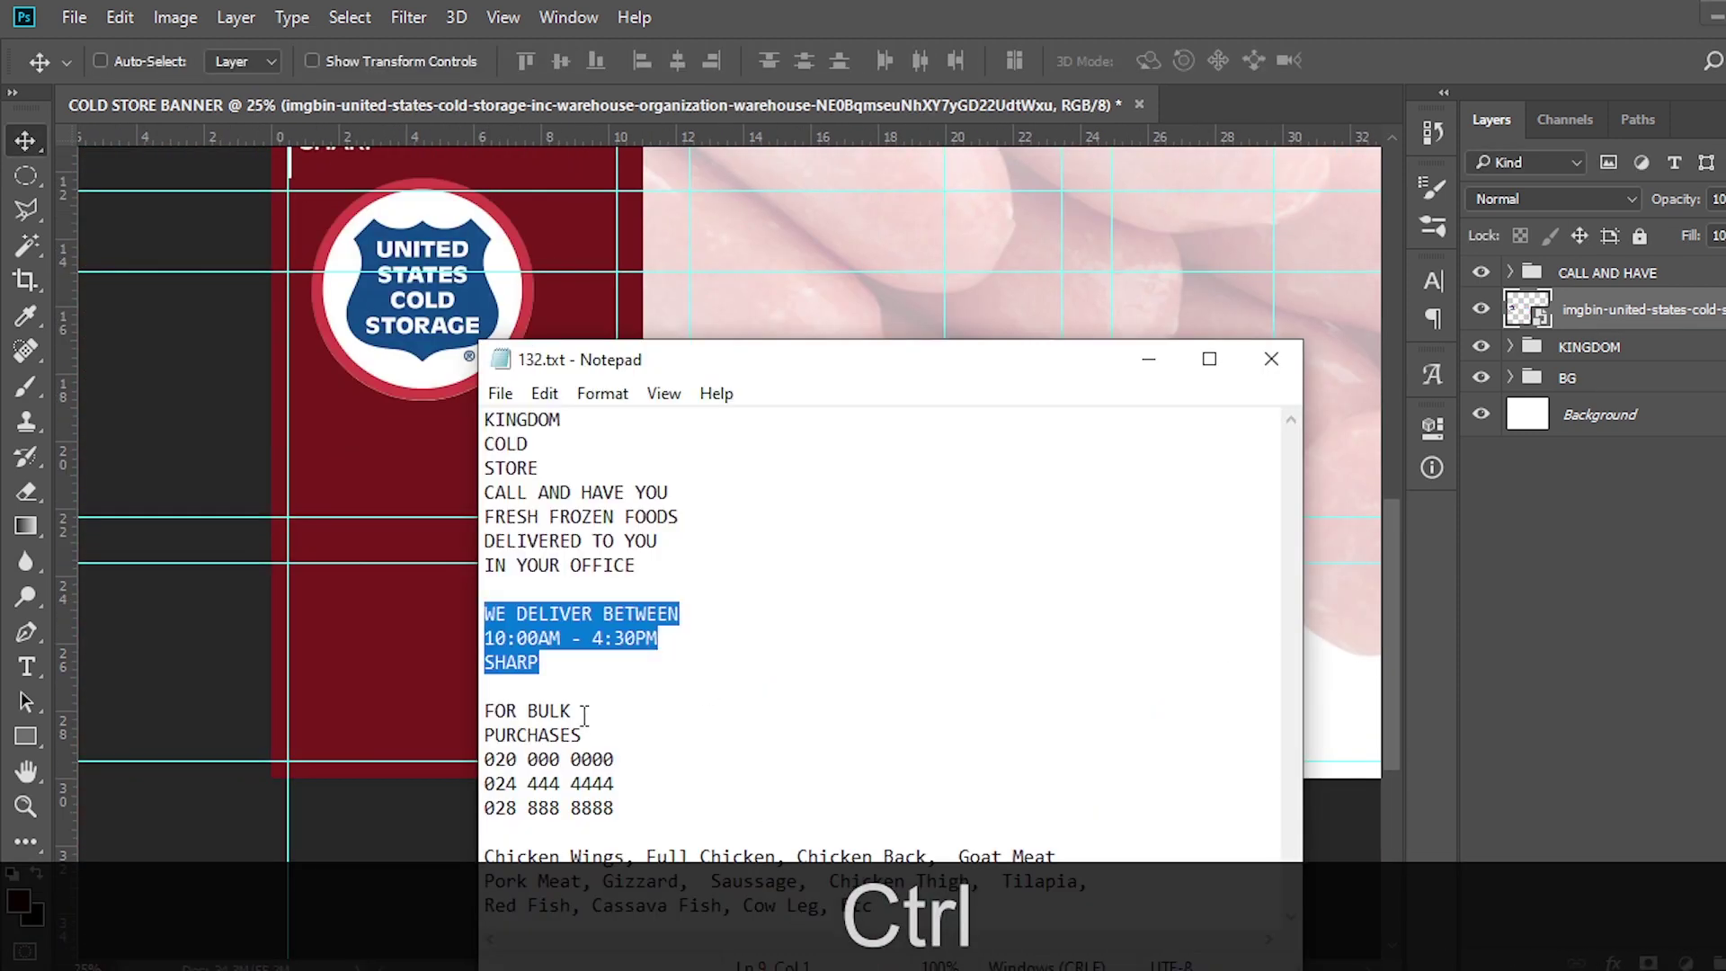
drag(583, 735, 484, 710)
key(ctrl+c)
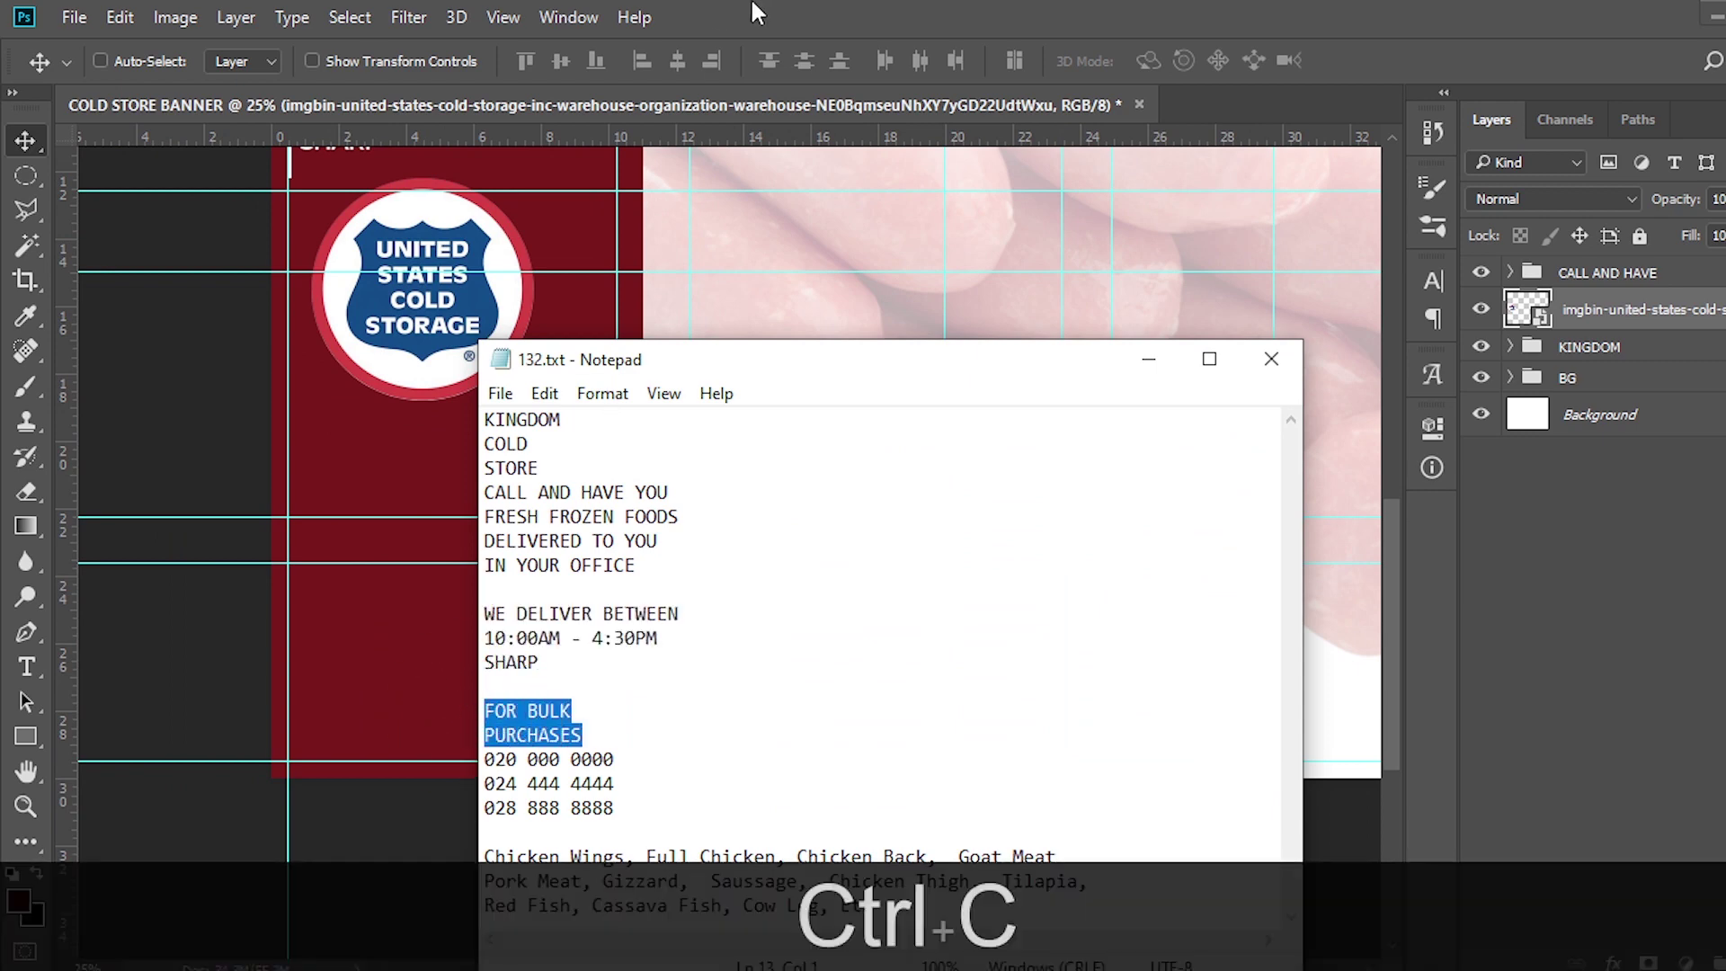
click(737, 2)
key(t)
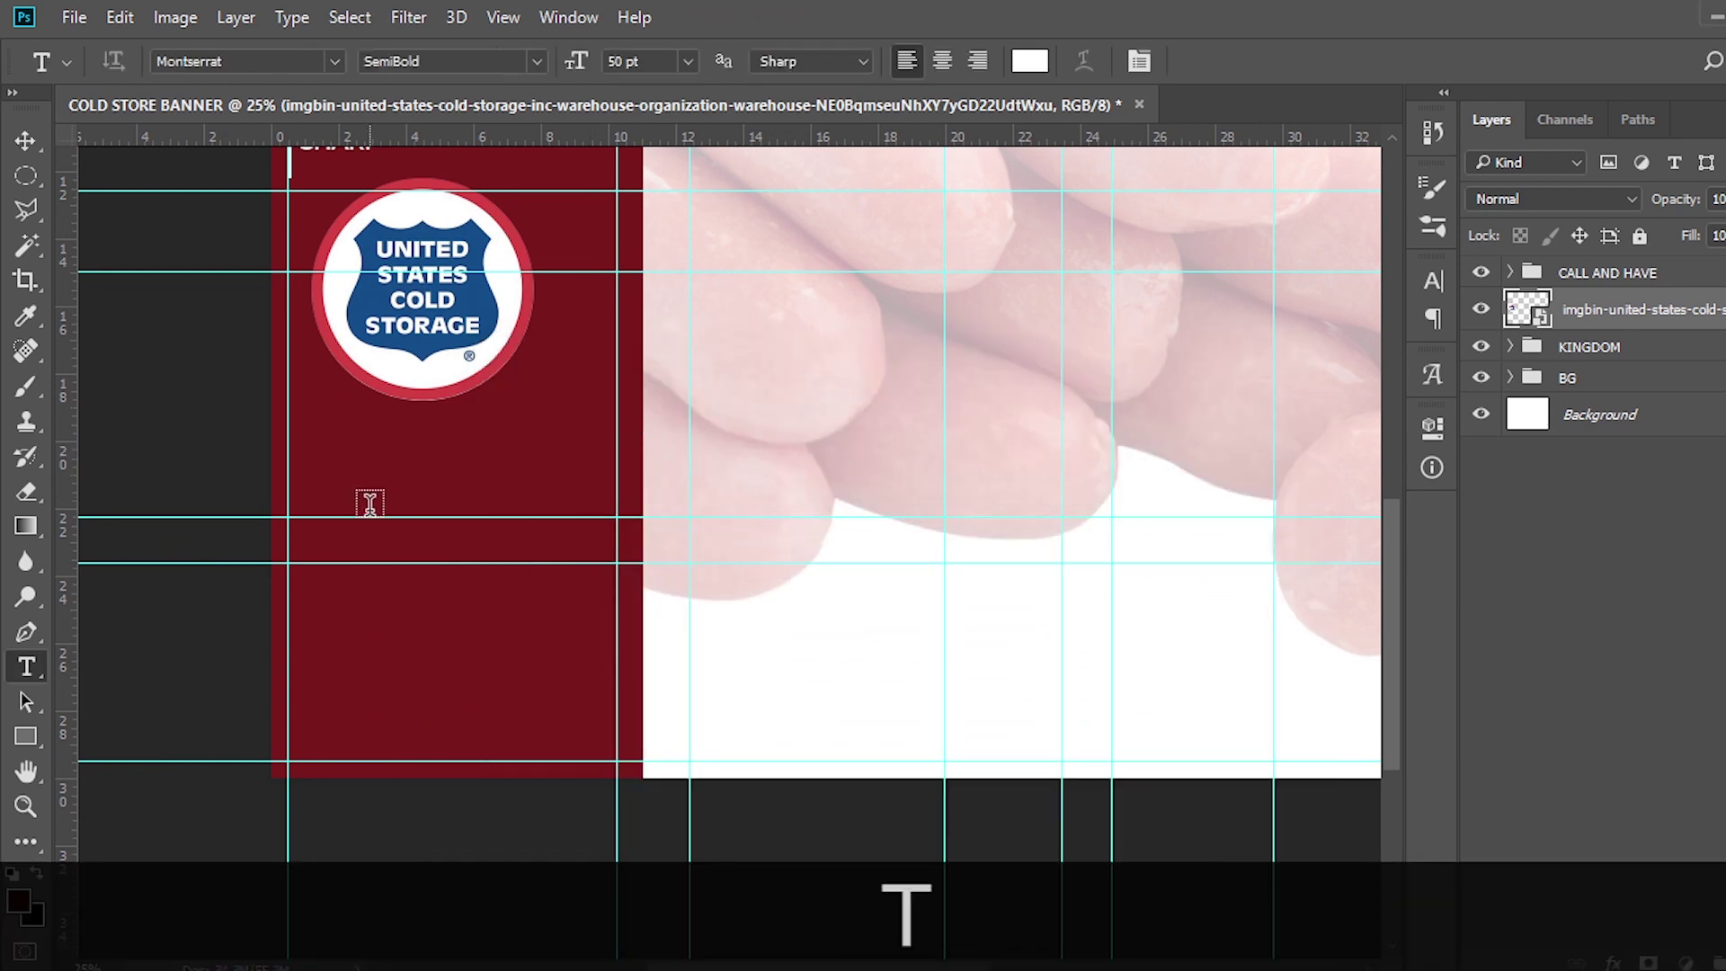
click(1587, 279)
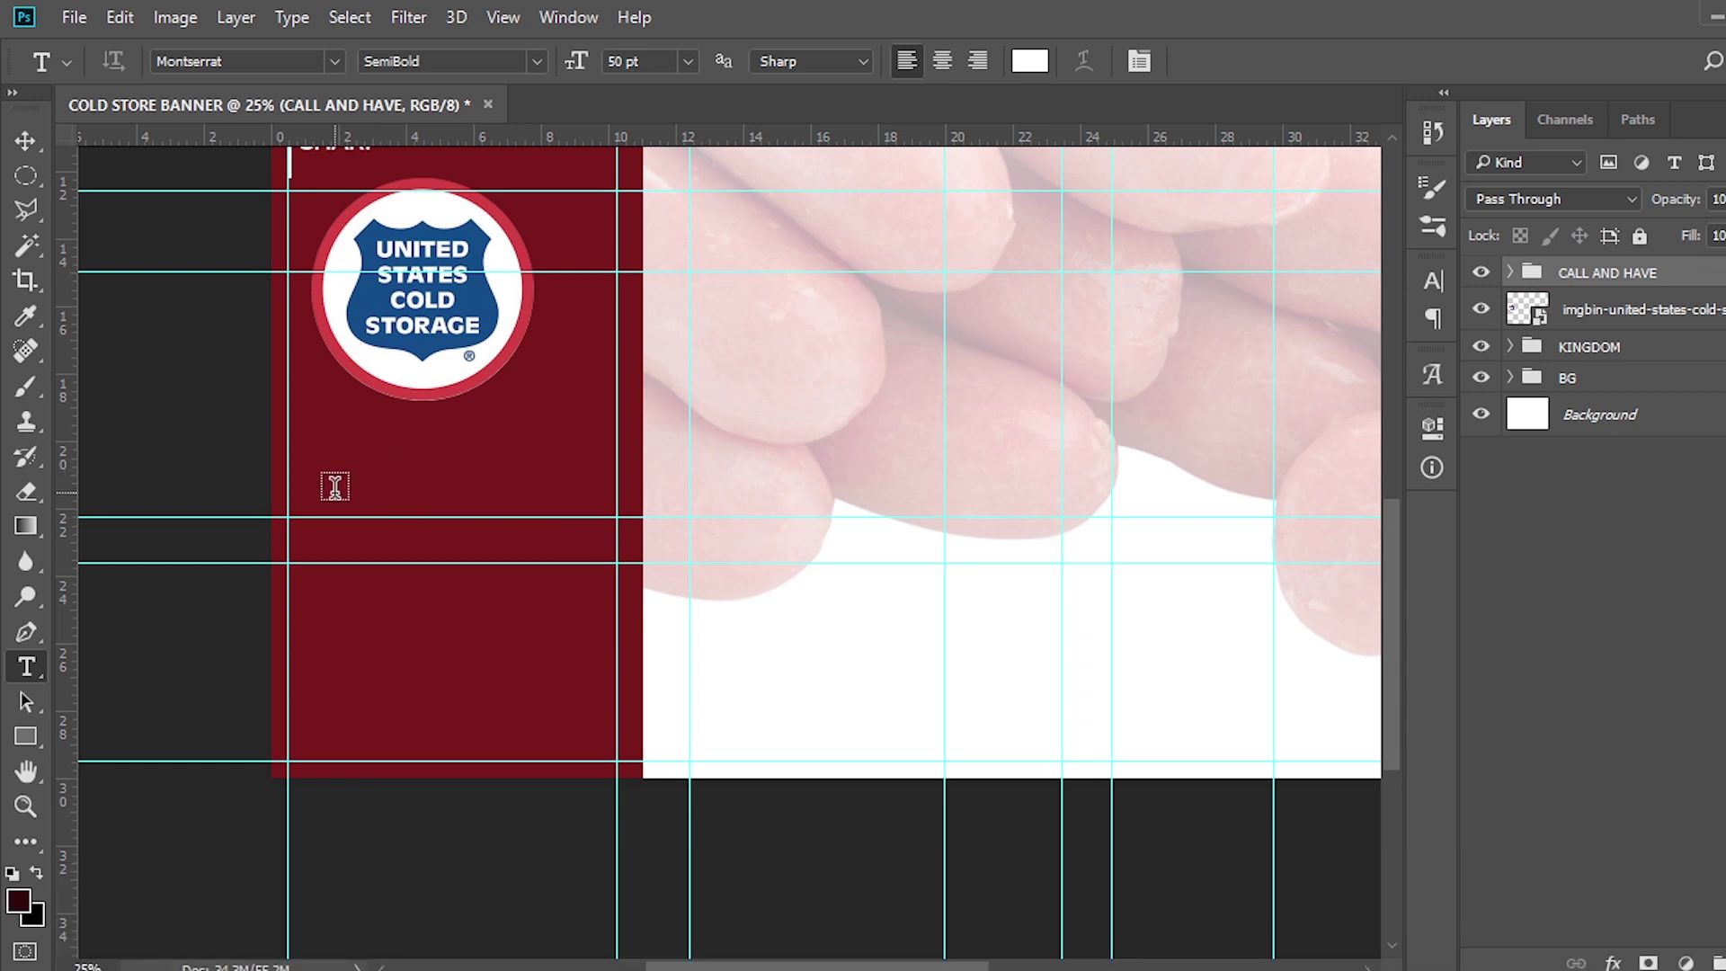
click(336, 490)
key(ctrl+v)
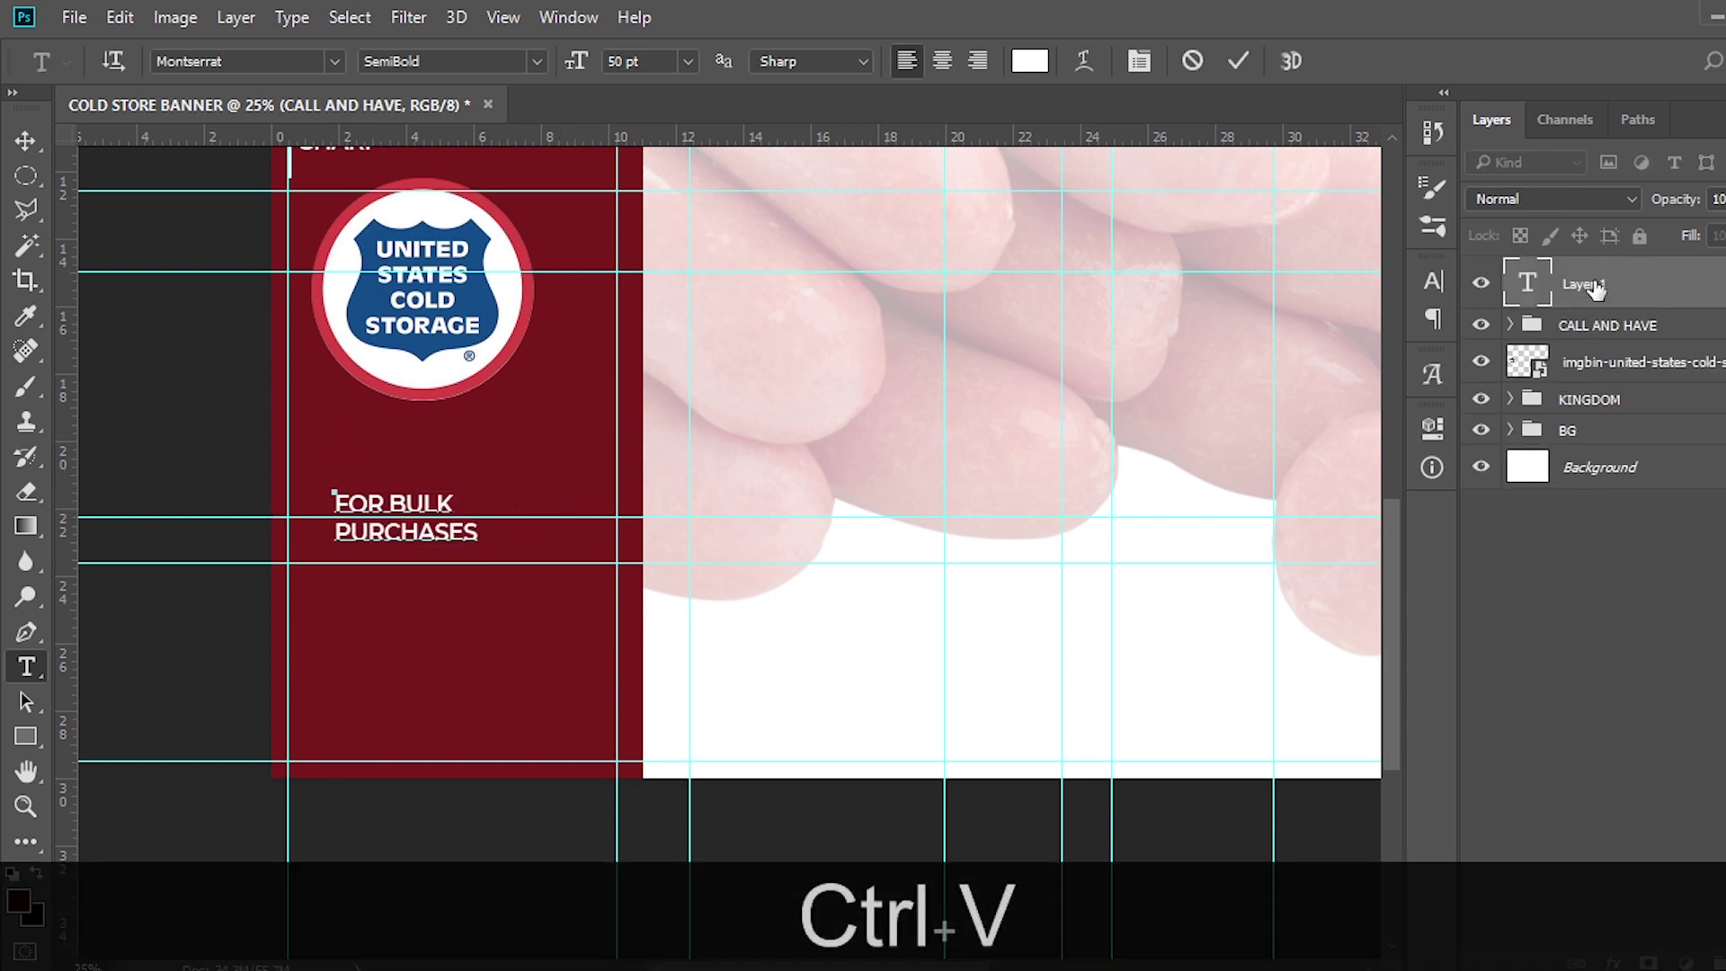
click(1595, 286)
Set the heading to 81 pt with 80 pt leading and All Caps
click(1432, 278)
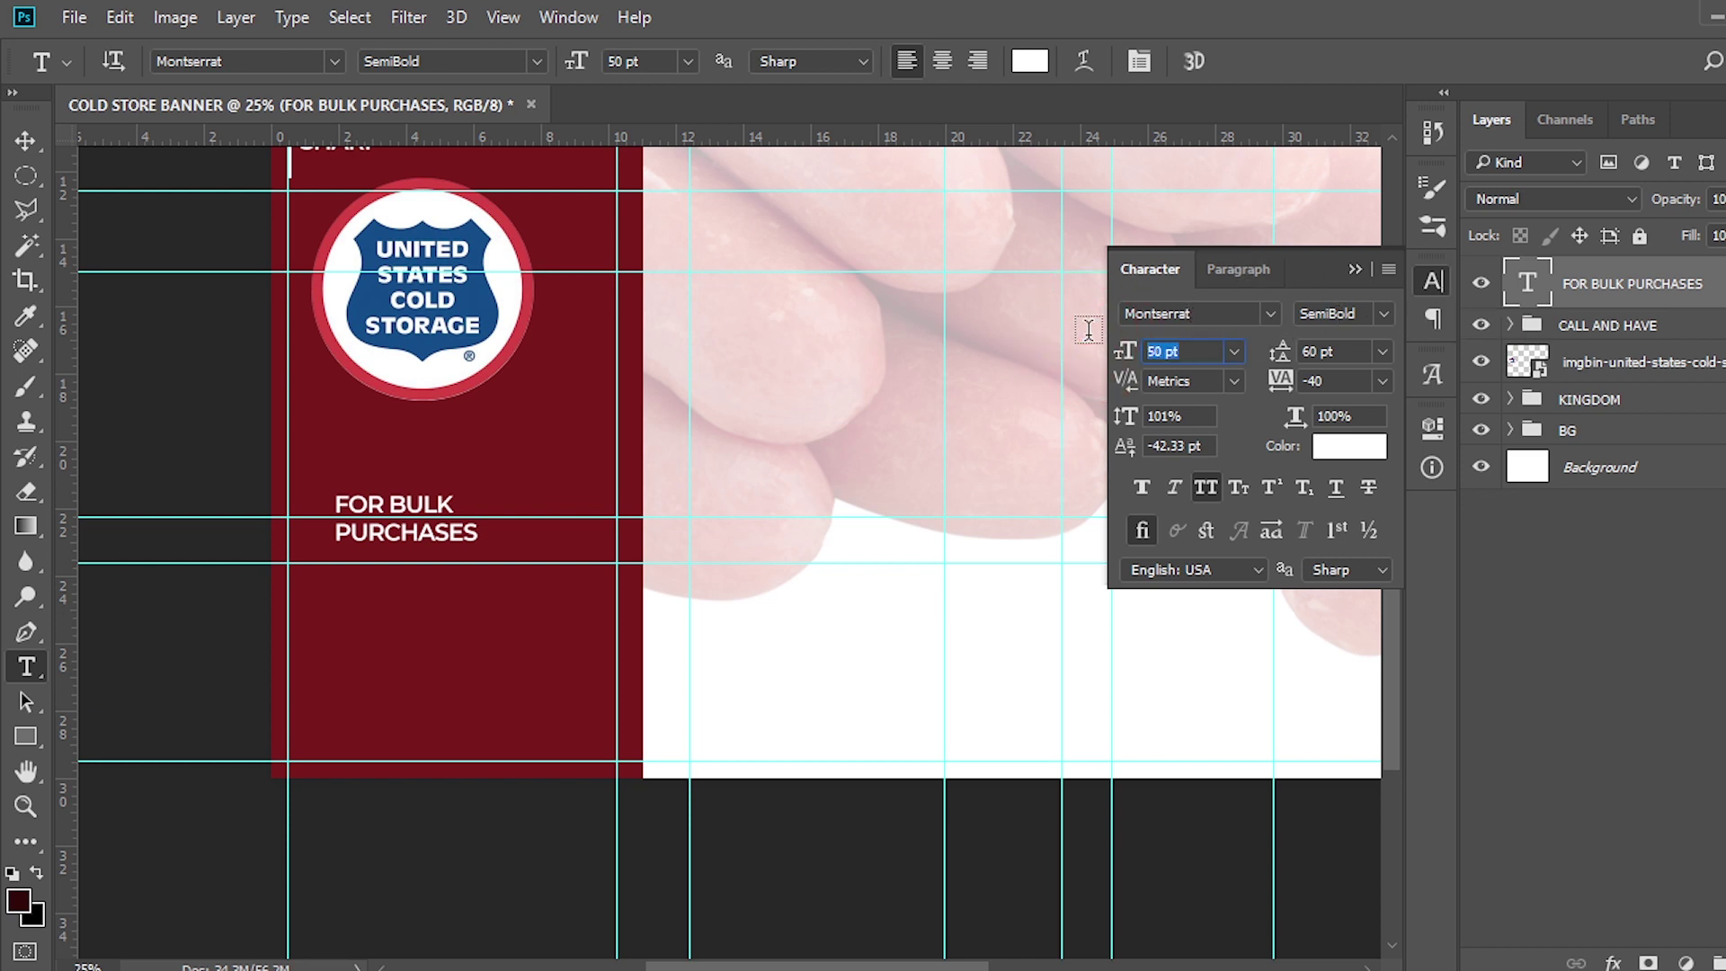
text(81)
key(Return)
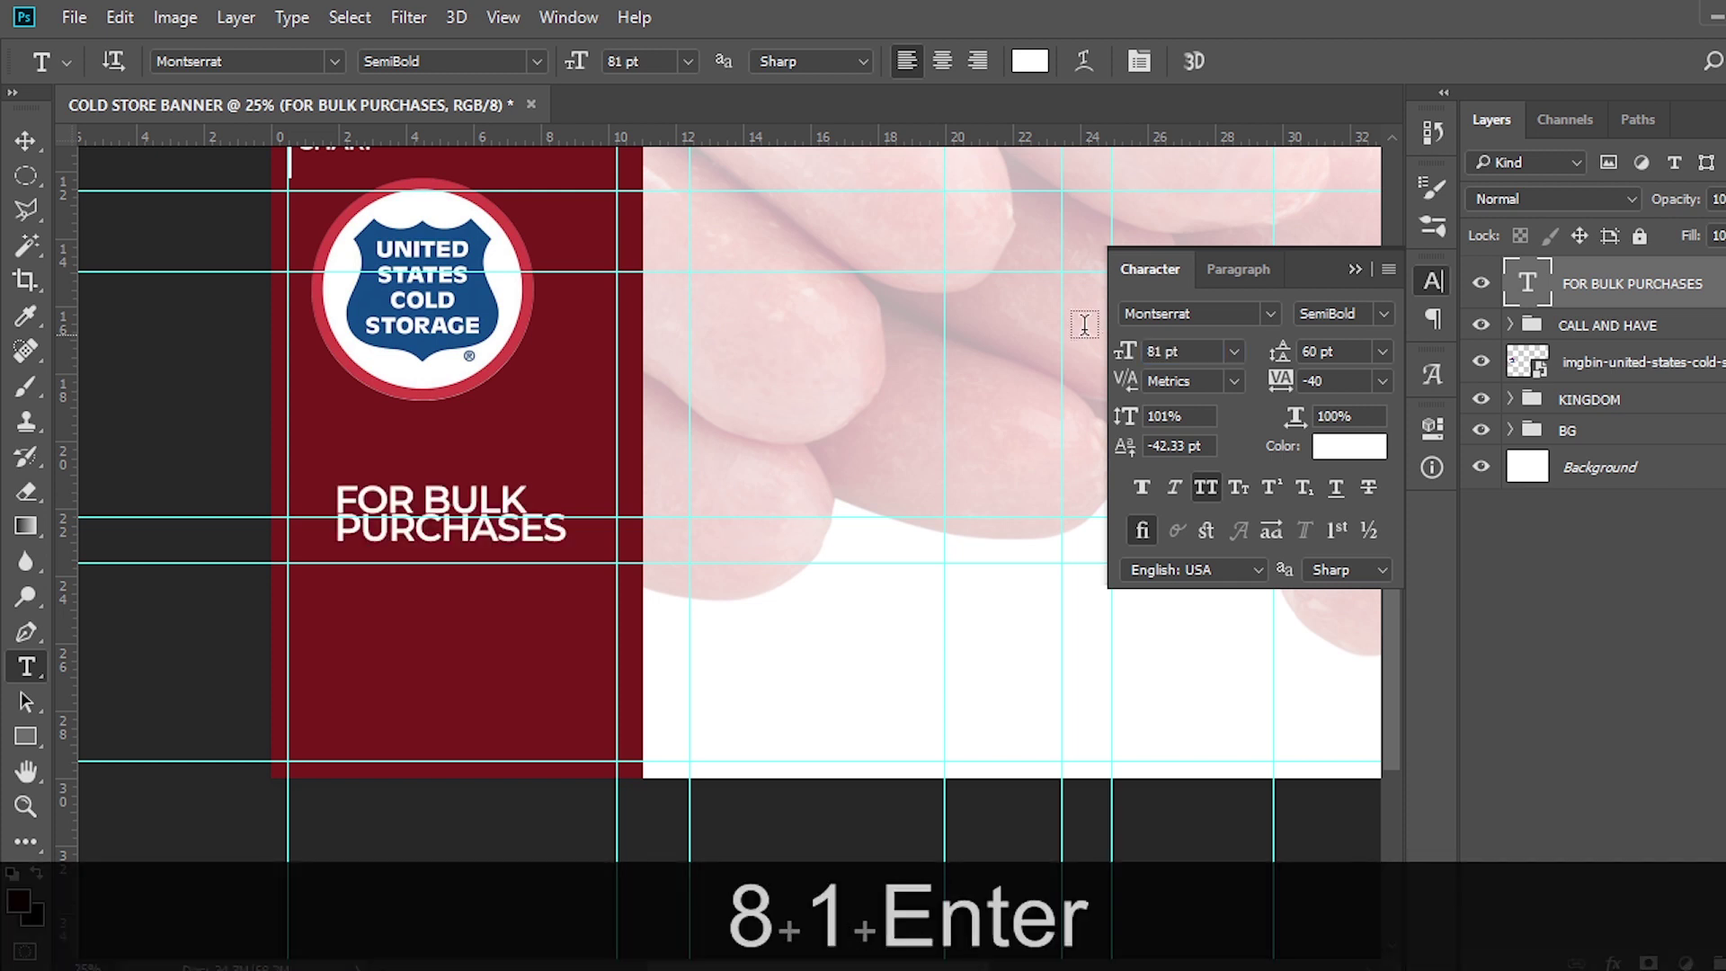
text(80)
key(Return)
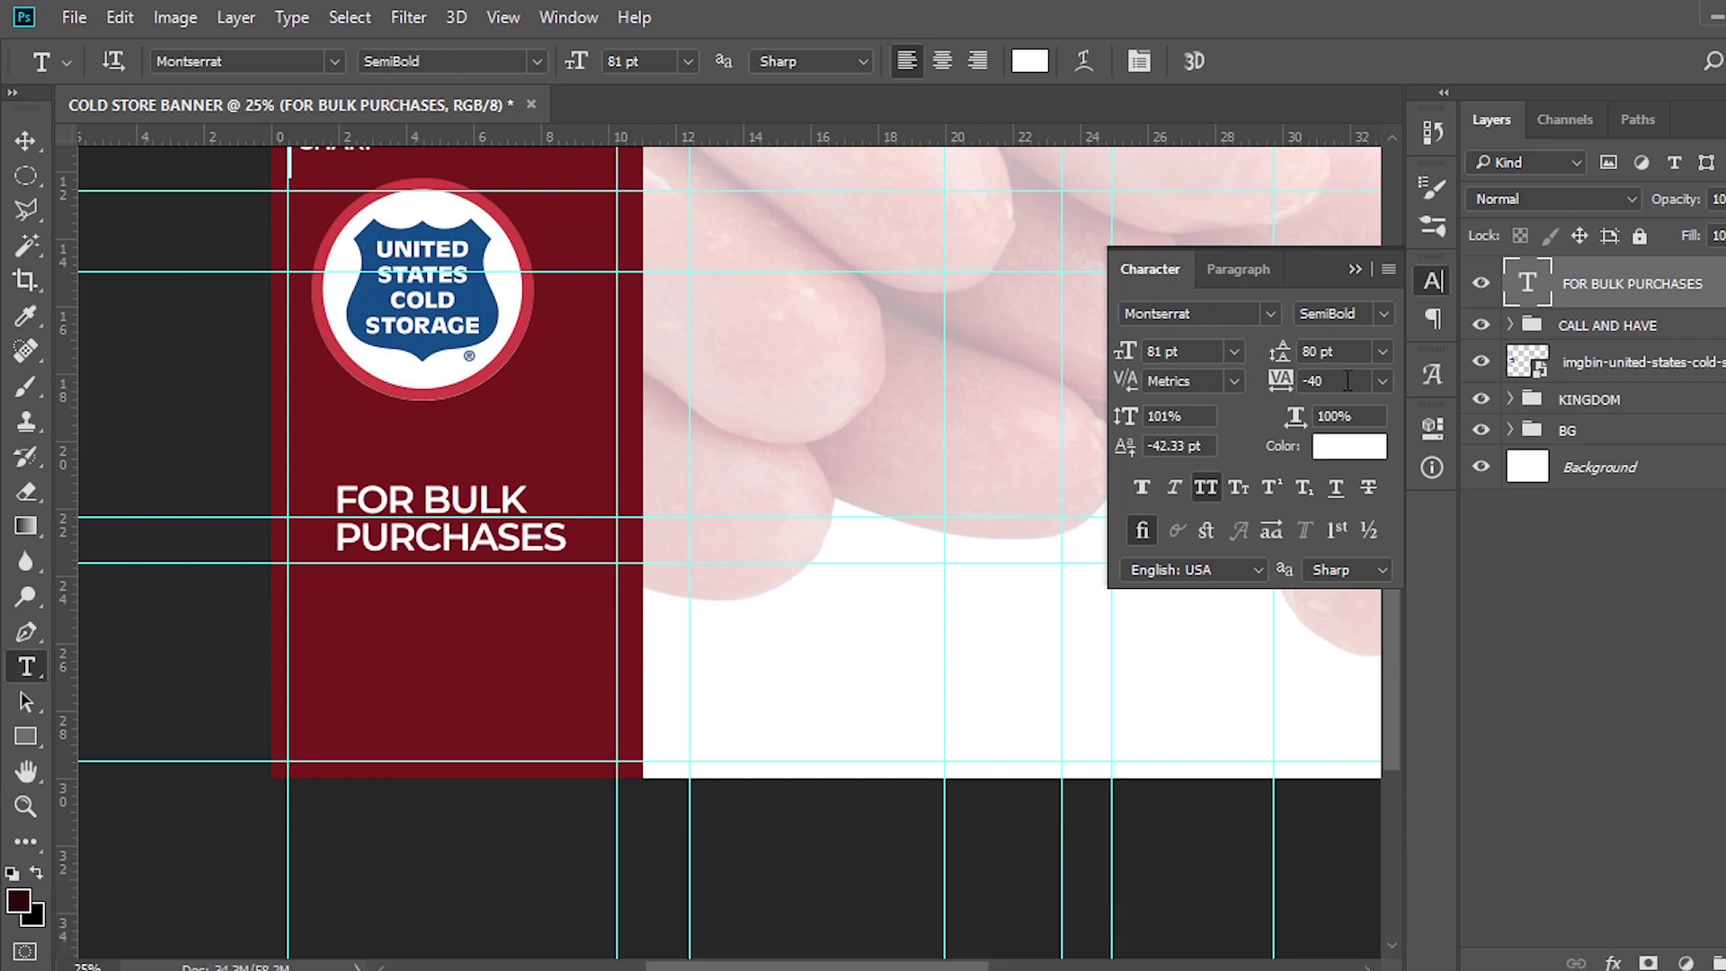
click(1207, 485)
key(v)
drag(881, 417, 833, 417)
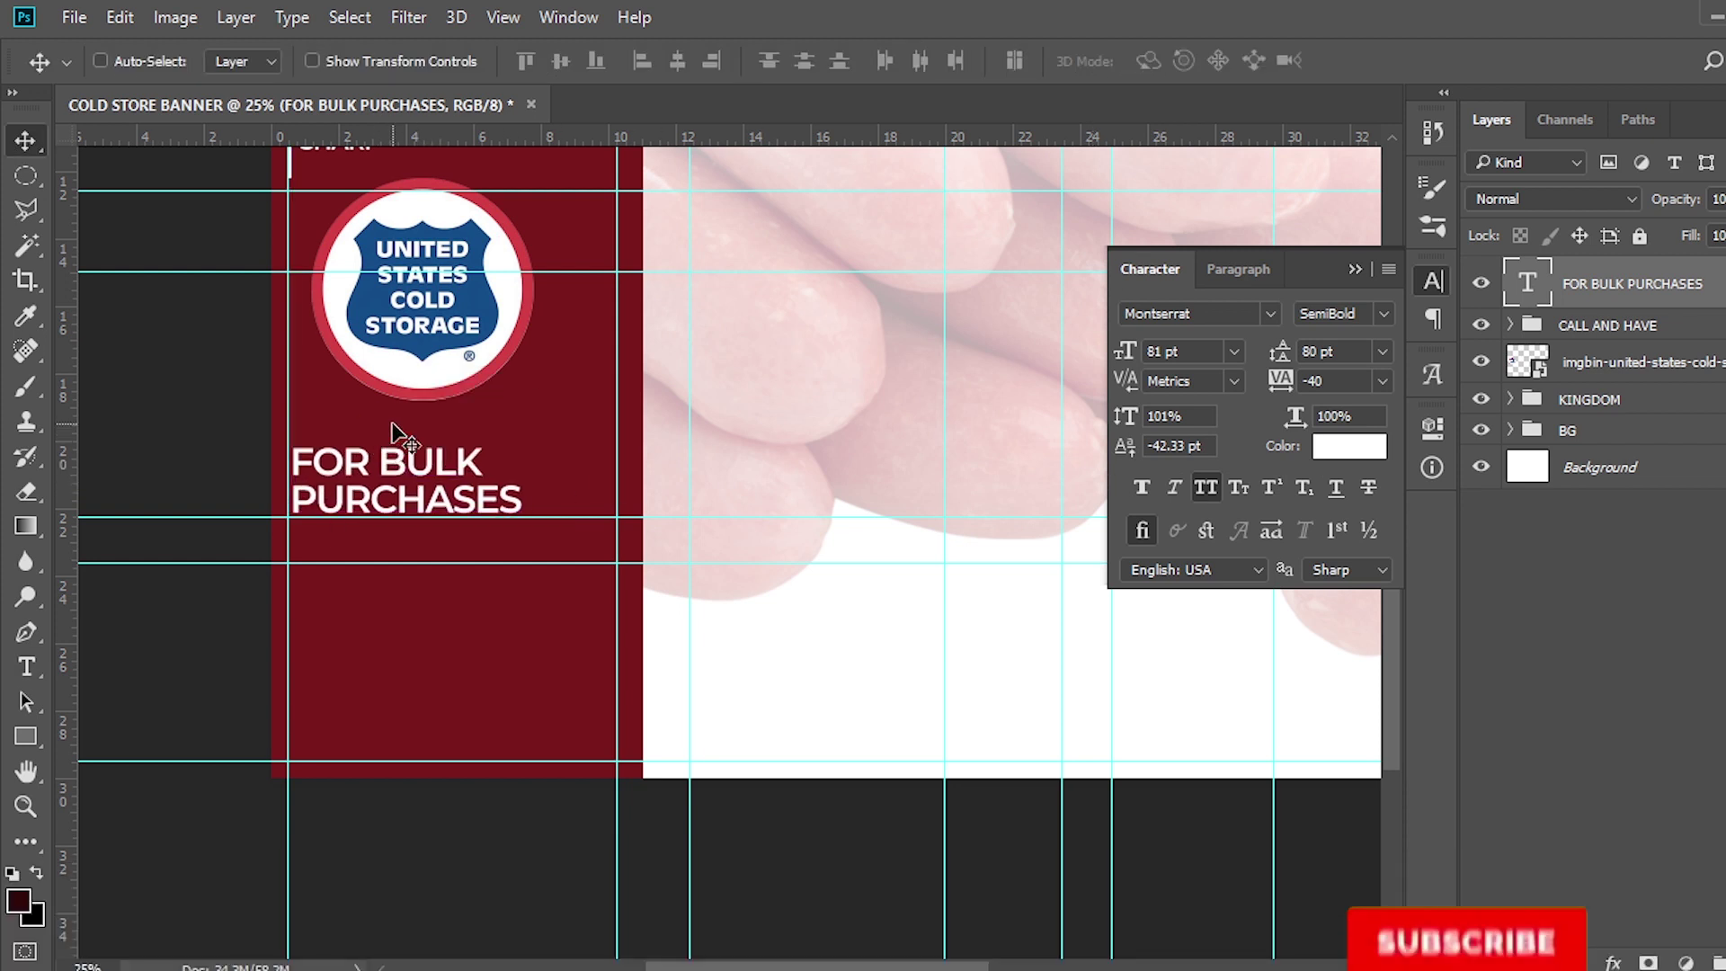
Duplicate the heading below itself and replace its text with the first phone number from the notes
scroll(989, 450, up, 2)
key(ctrl+j)
key(v)
drag(445, 604, 436, 685)
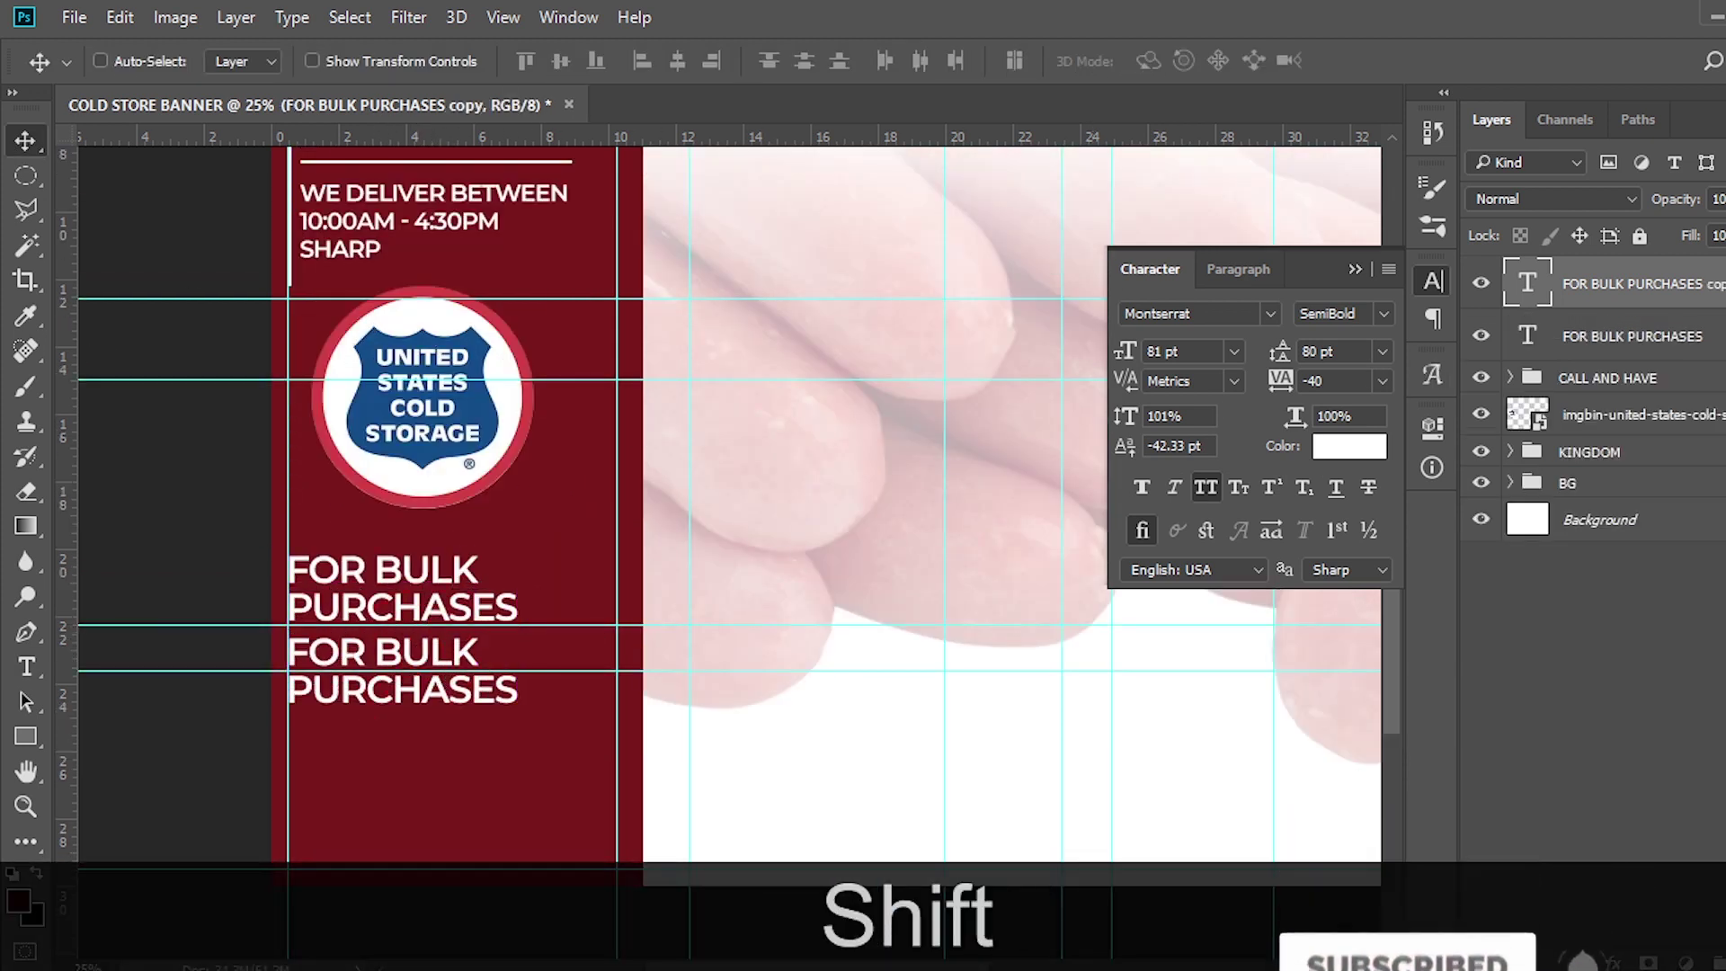
key(alt+Tab)
drag(610, 763, 483, 763)
key(ctrl+c)
click(1571, 358)
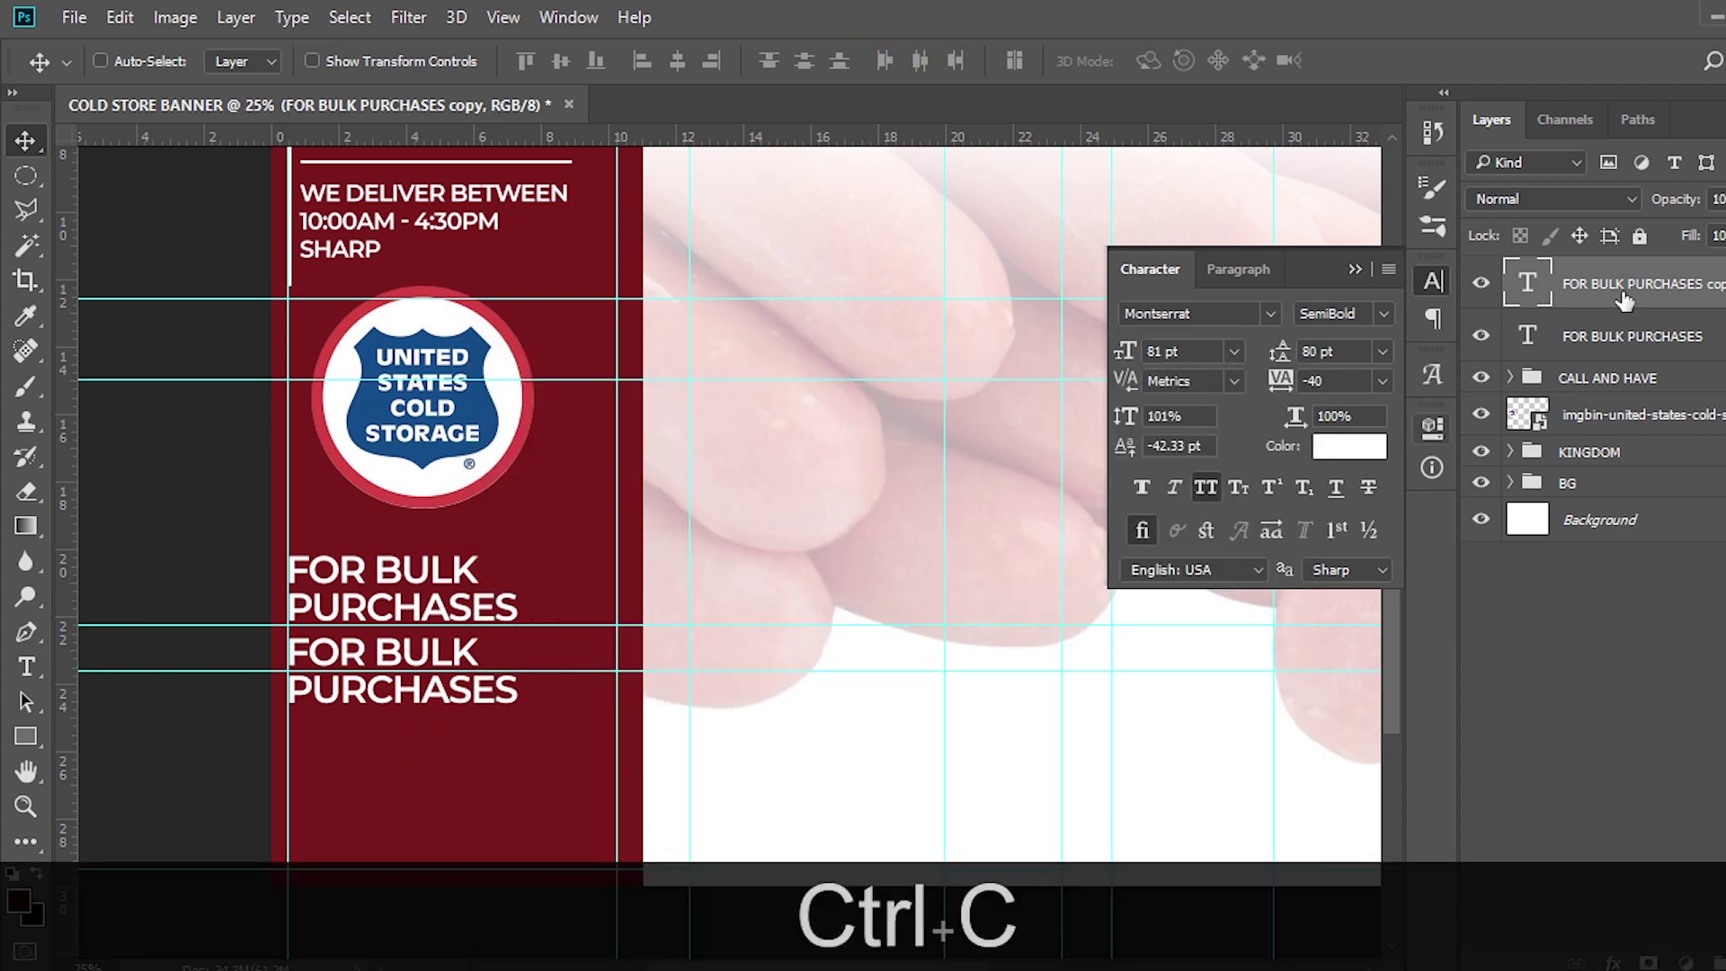
double_click(1527, 286)
key(ctrl+v)
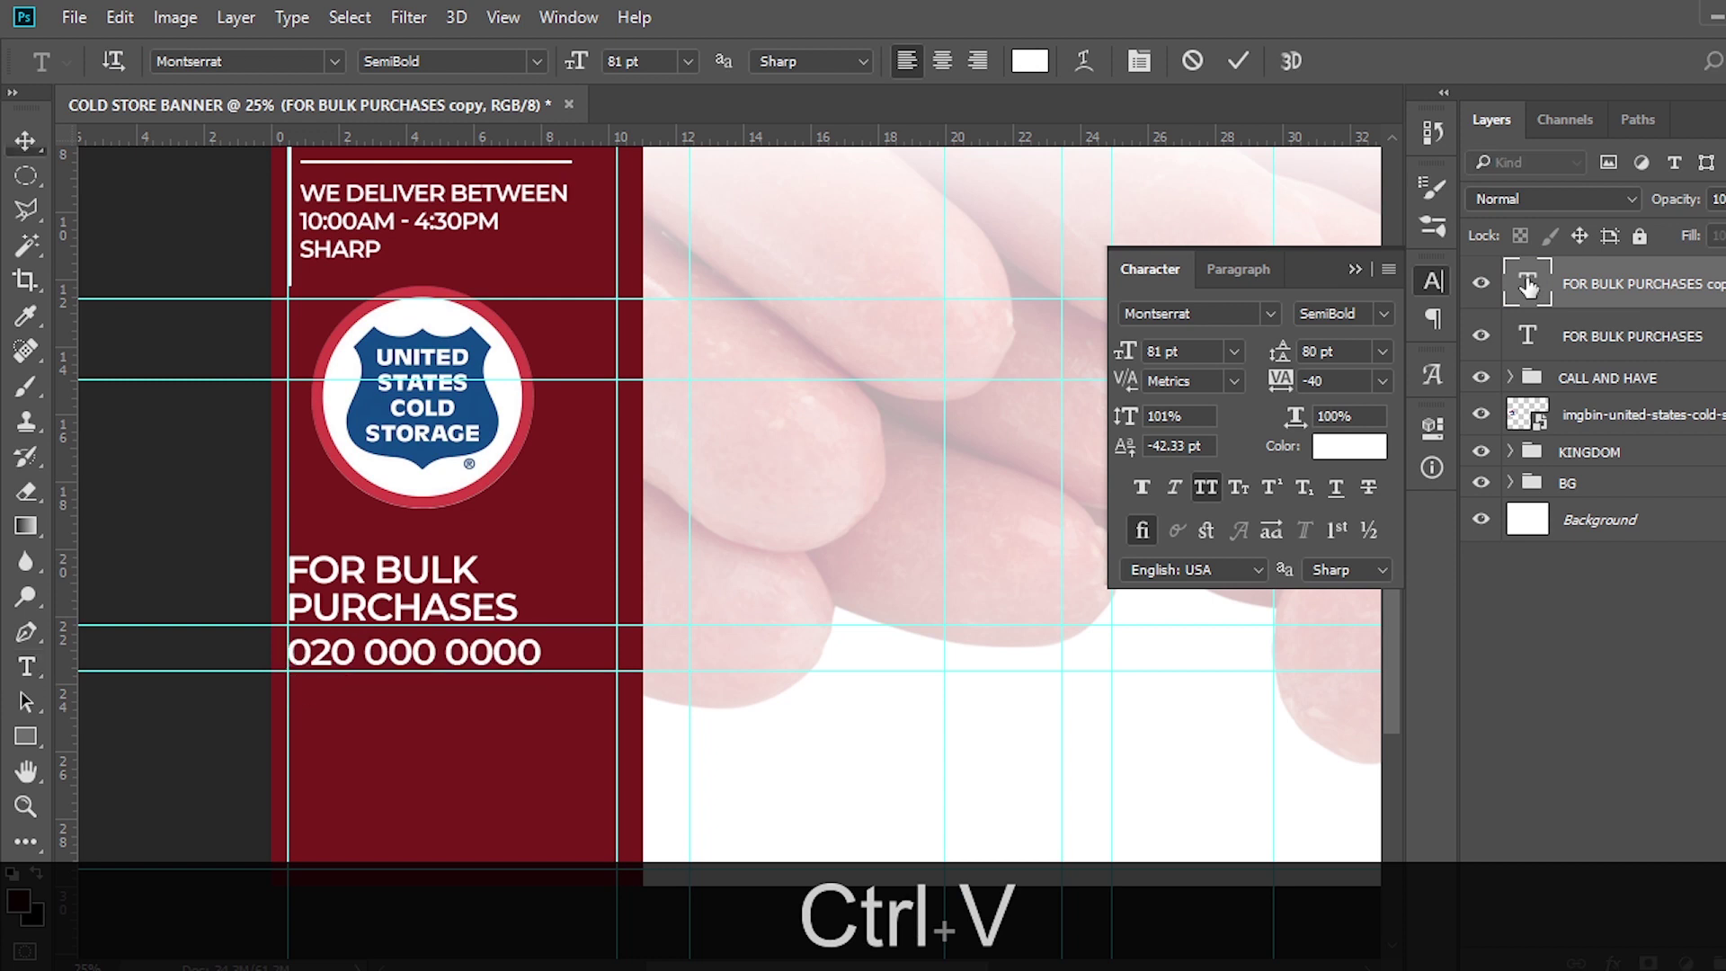
key(ctrl+Return)
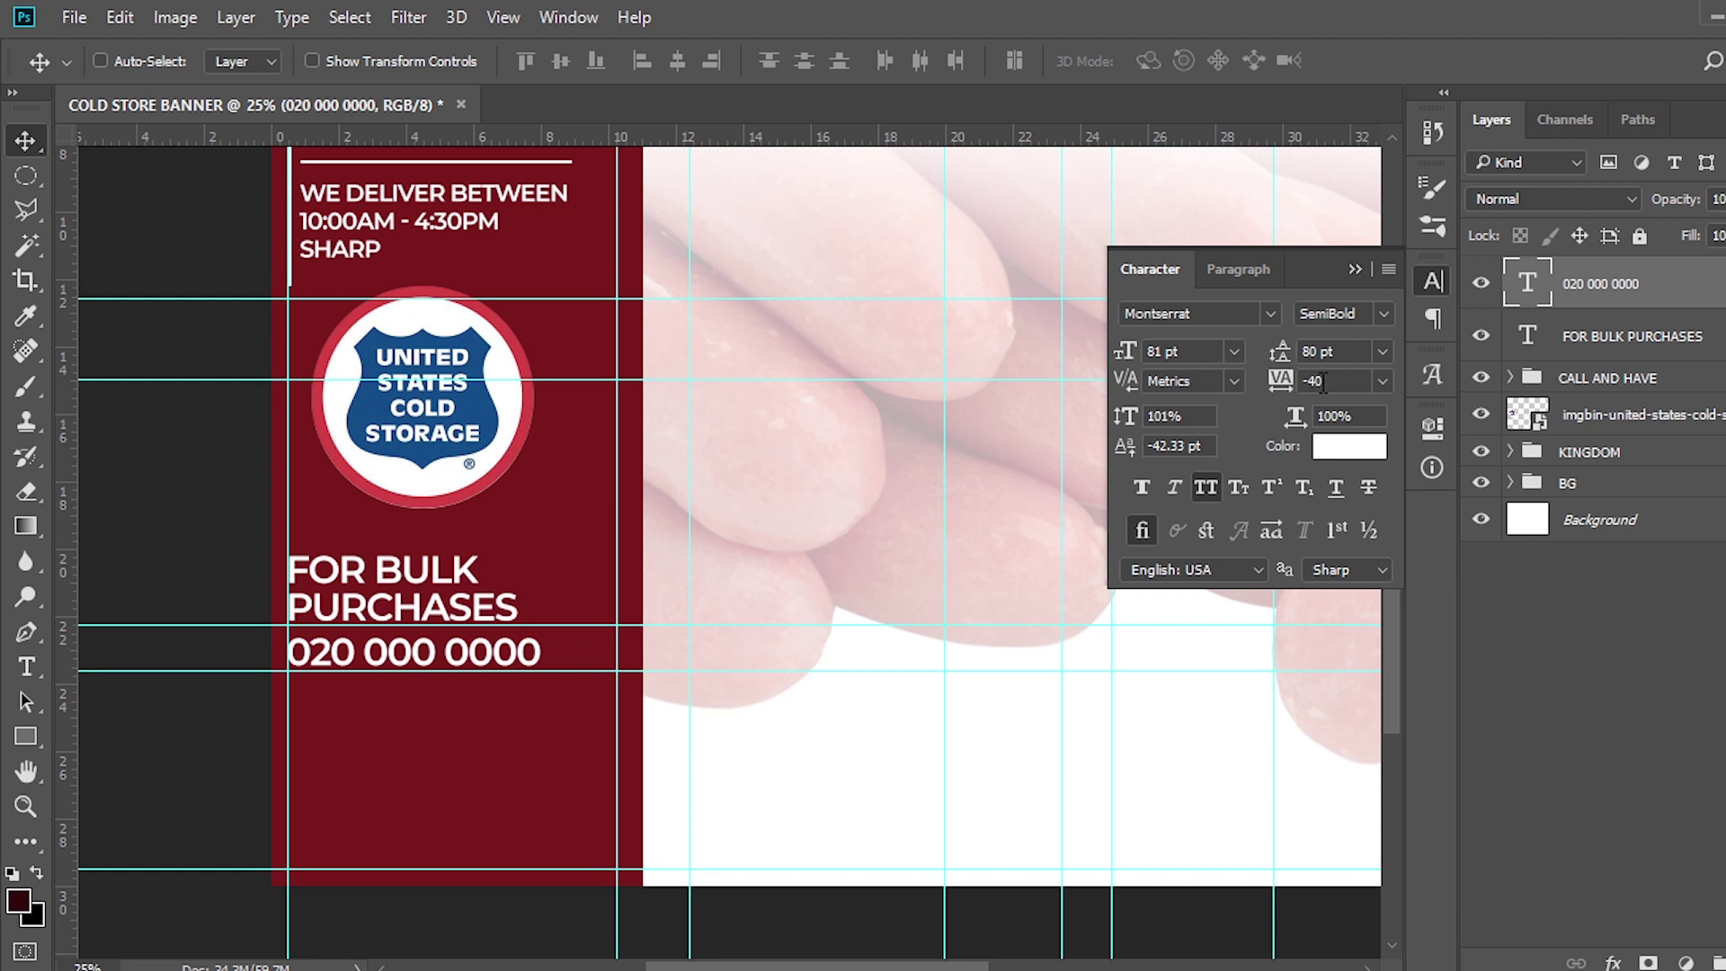
Duplicate the phone line twice to form second and third lines and enter their numbers
click(1568, 304)
key(ctrl+j)
key(v)
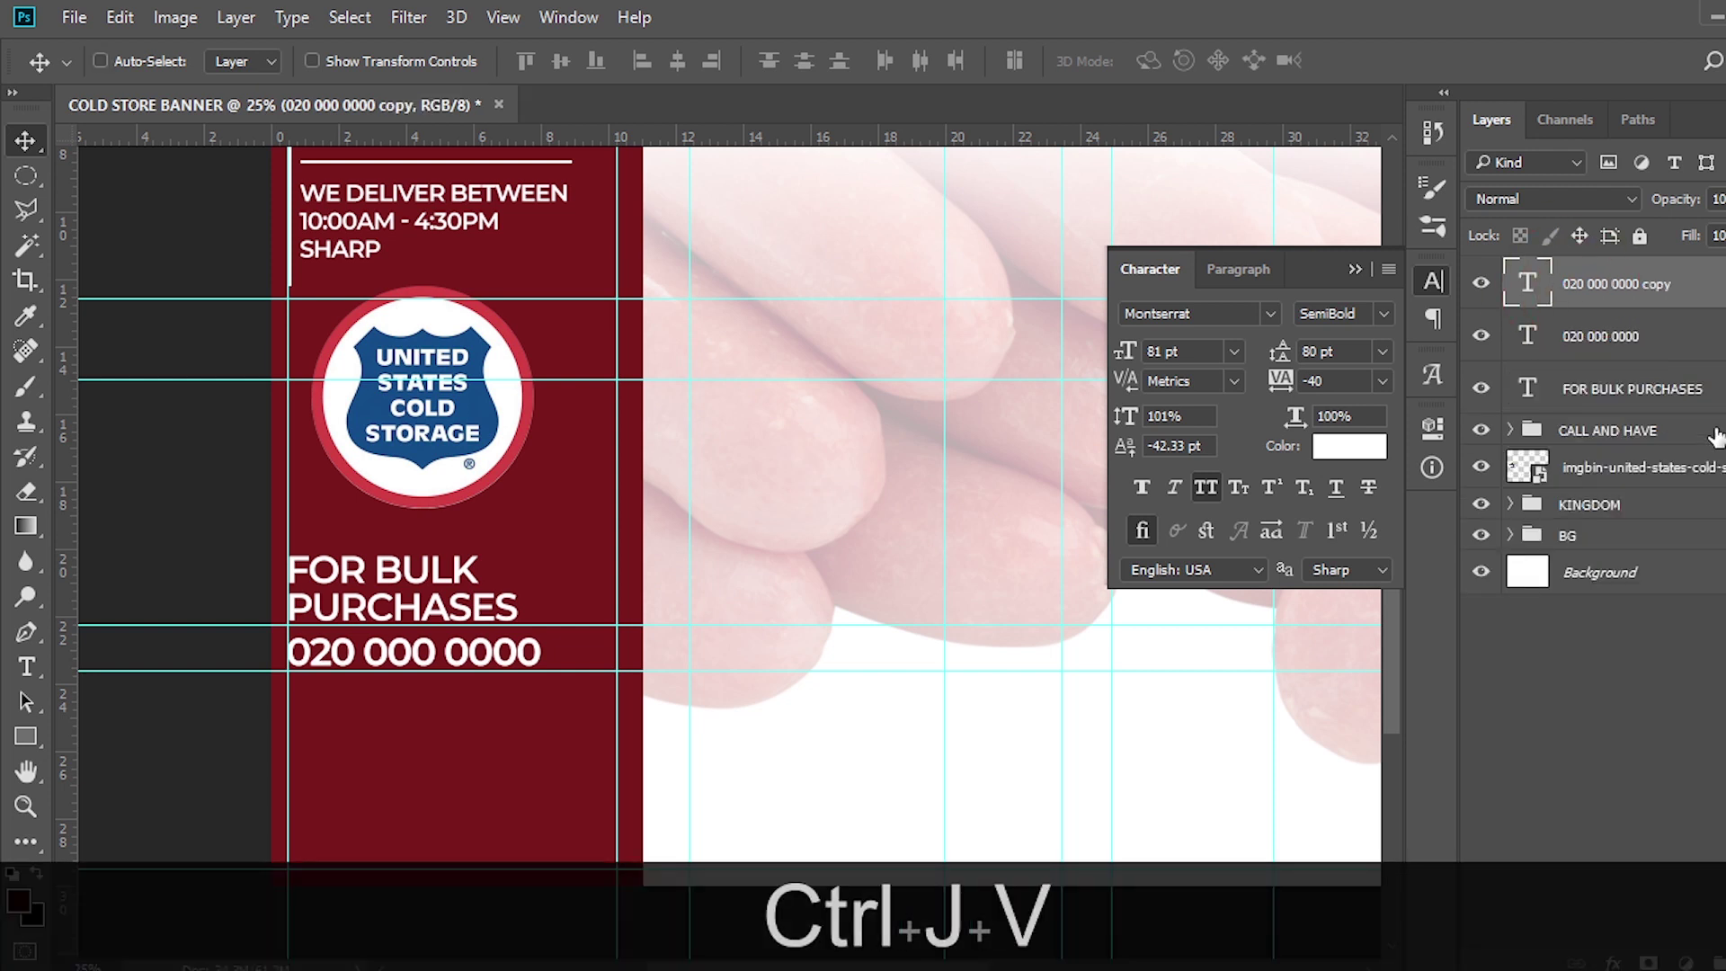
drag(439, 670, 450, 724)
key(ctrl+shift+j)
key(Down)
key(Down)
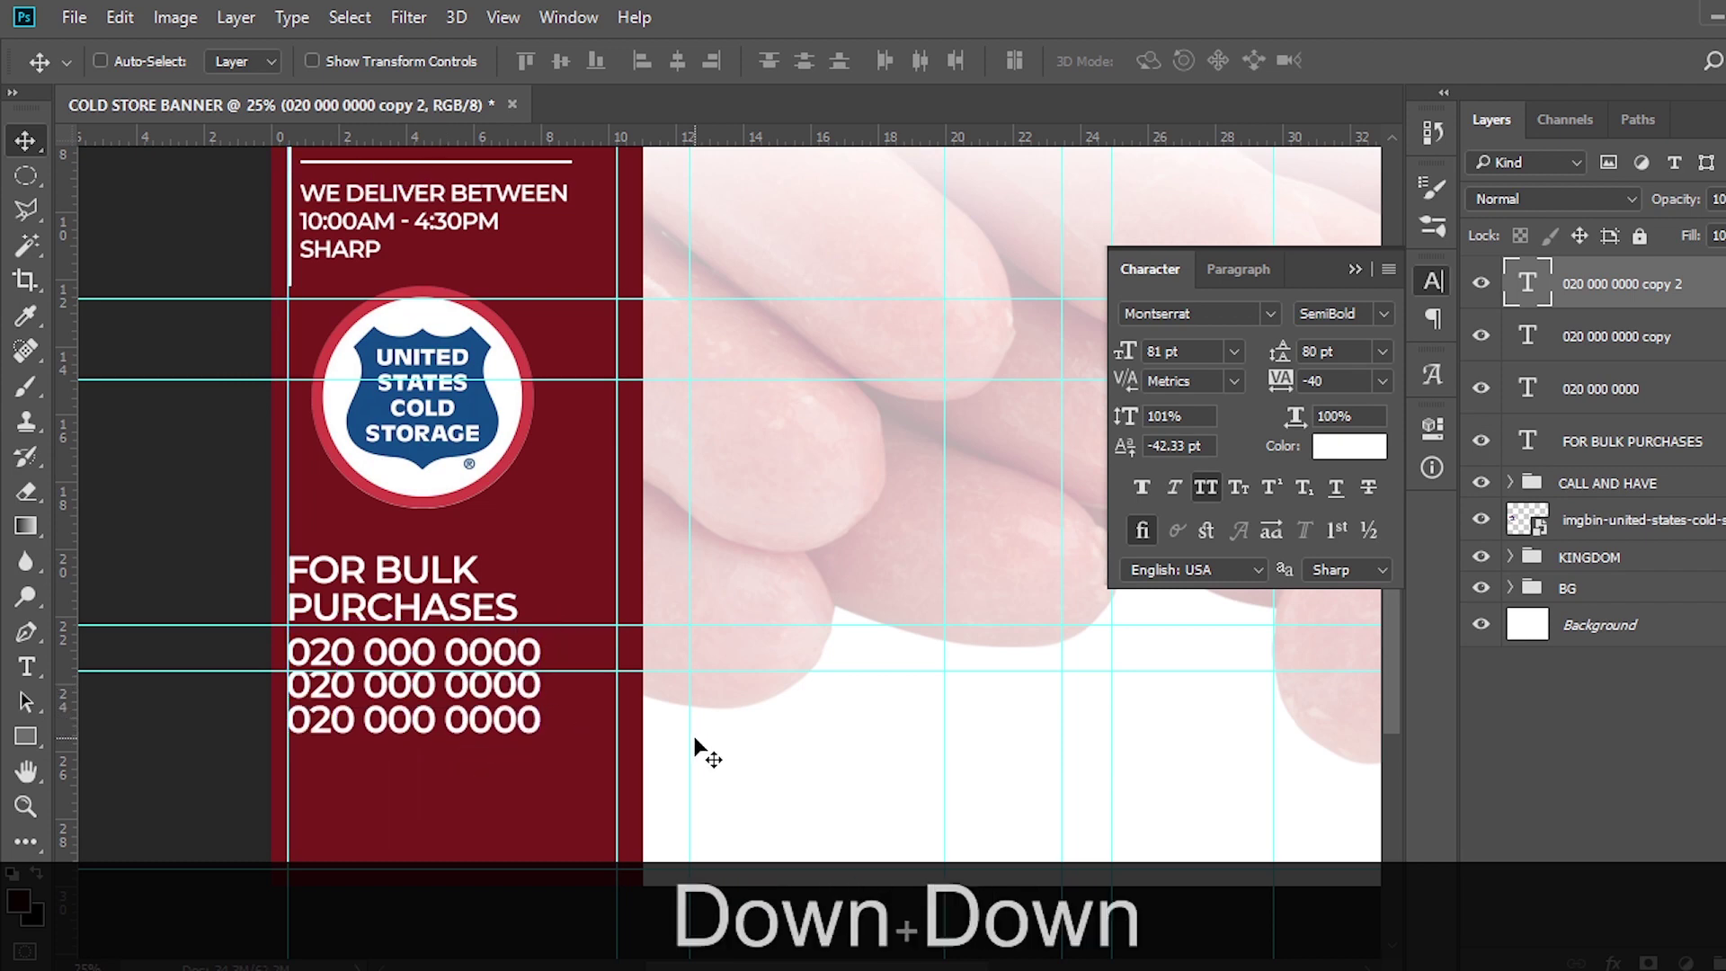
key(Up)
key(ctrl+v)
key(ctrl+c)
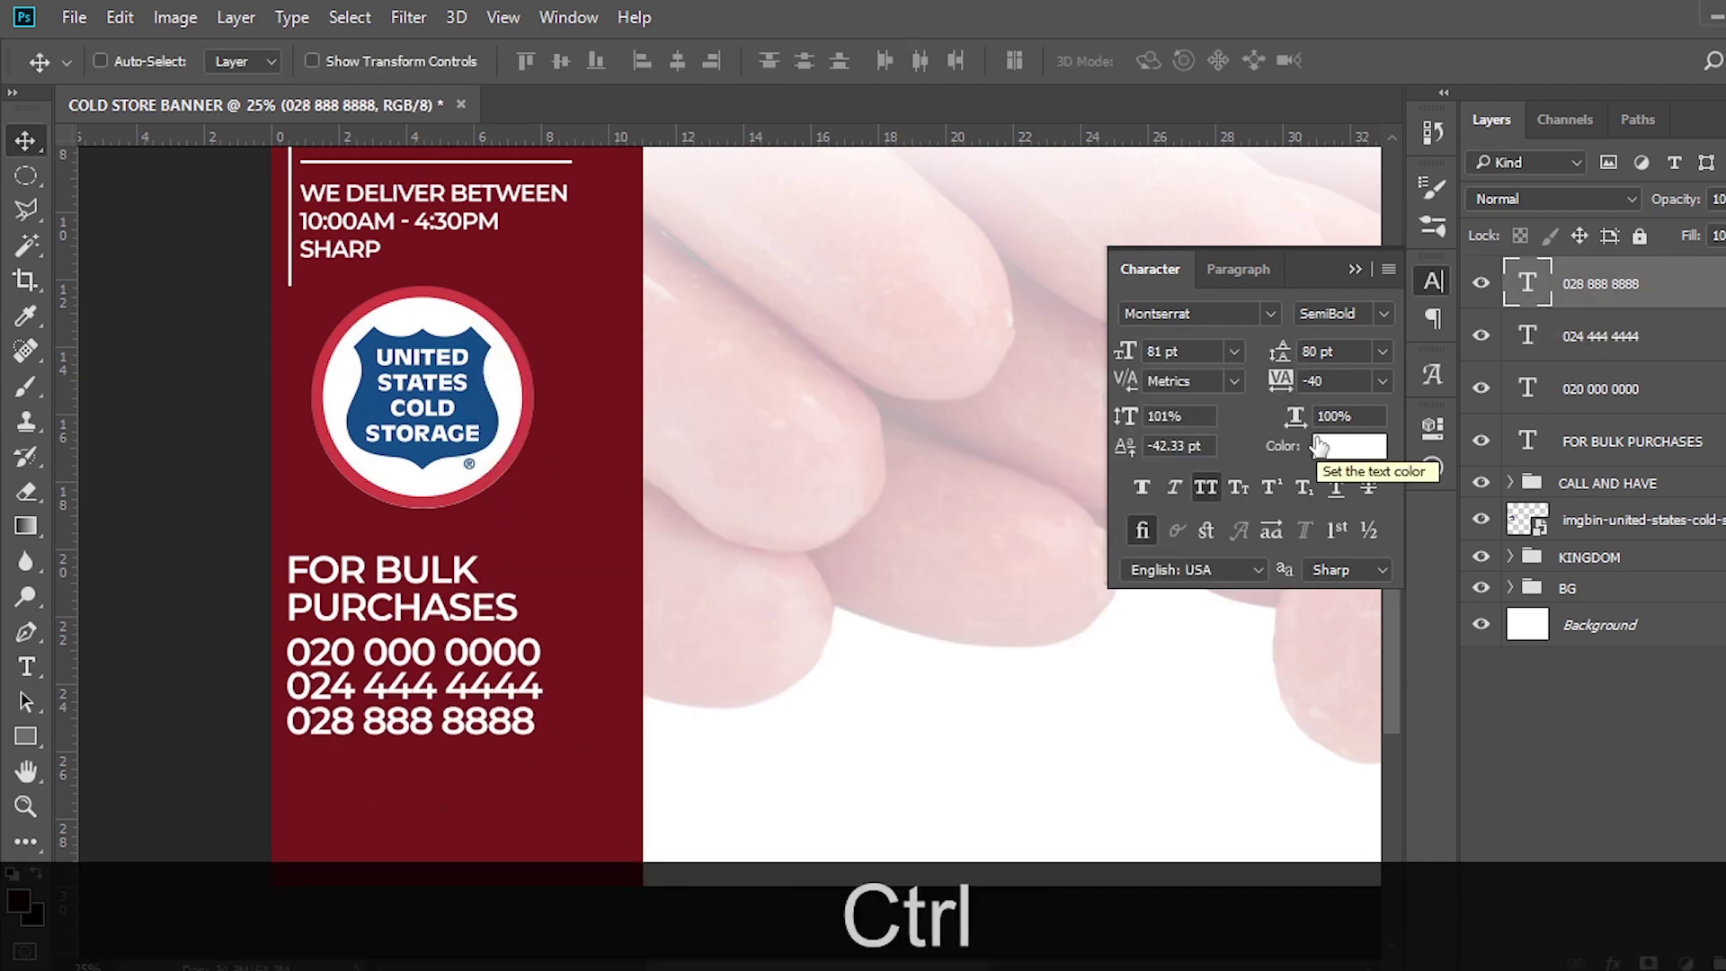
Nudge the heading-and-numbers block down and move it right to the guide
key(ctrl+minus)
key(v)
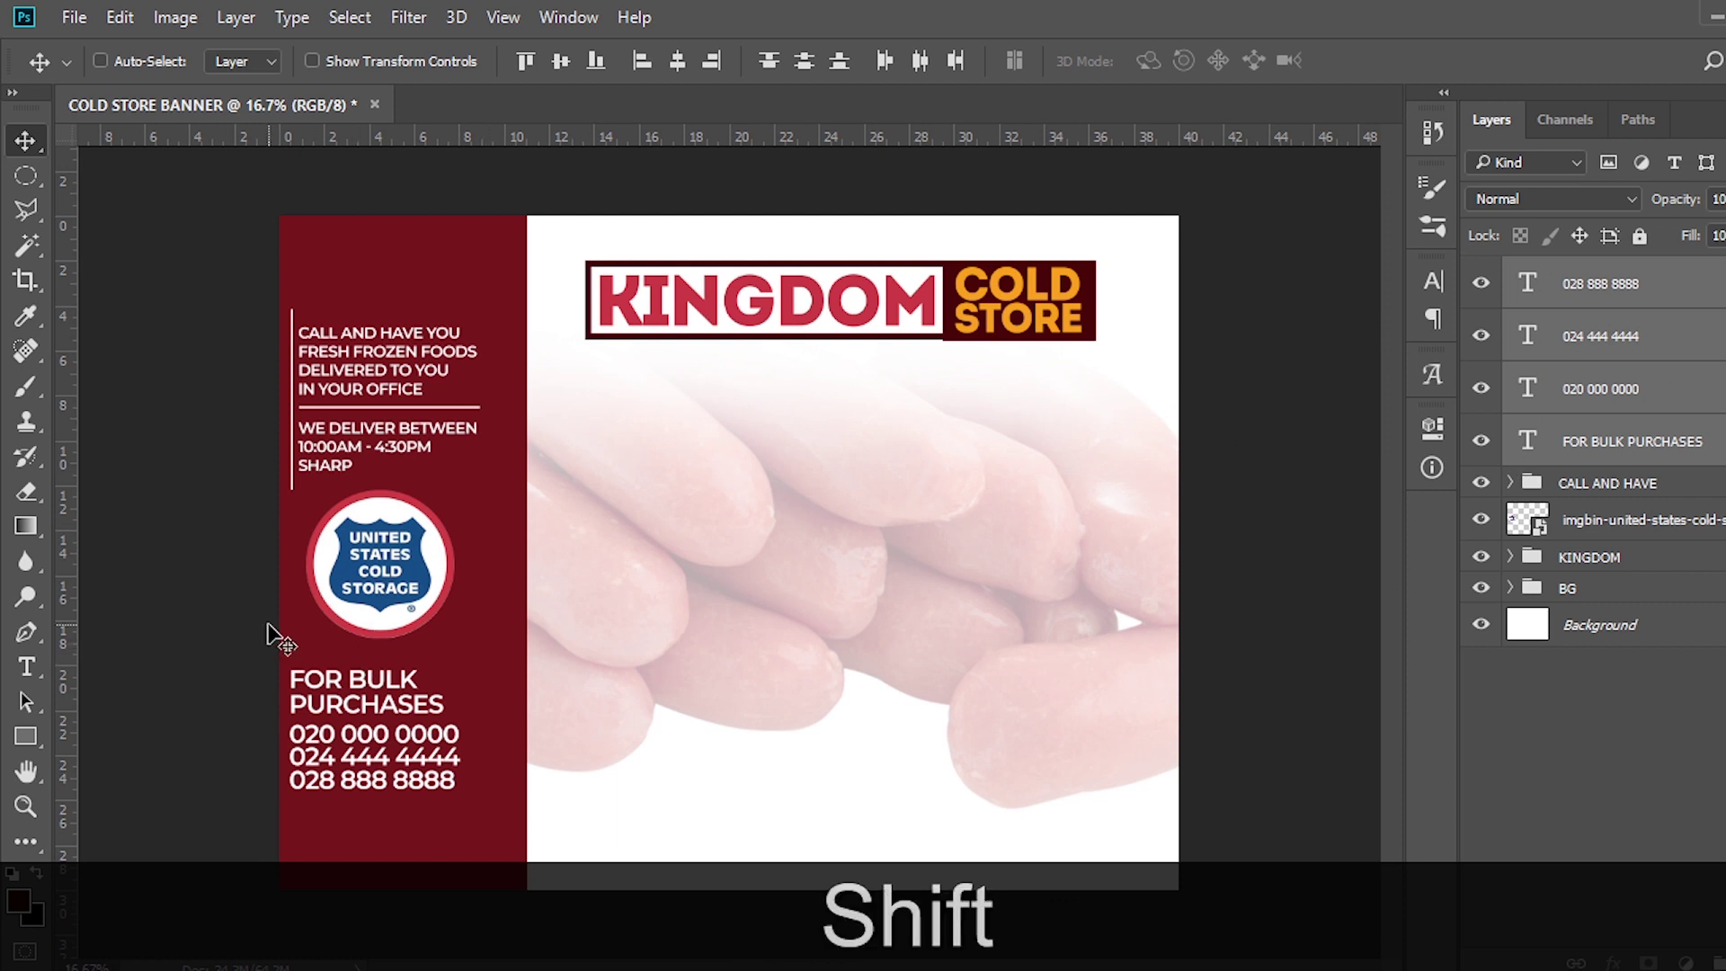
key(shift+Down)
key(shift+Down)
key(shift+Down)
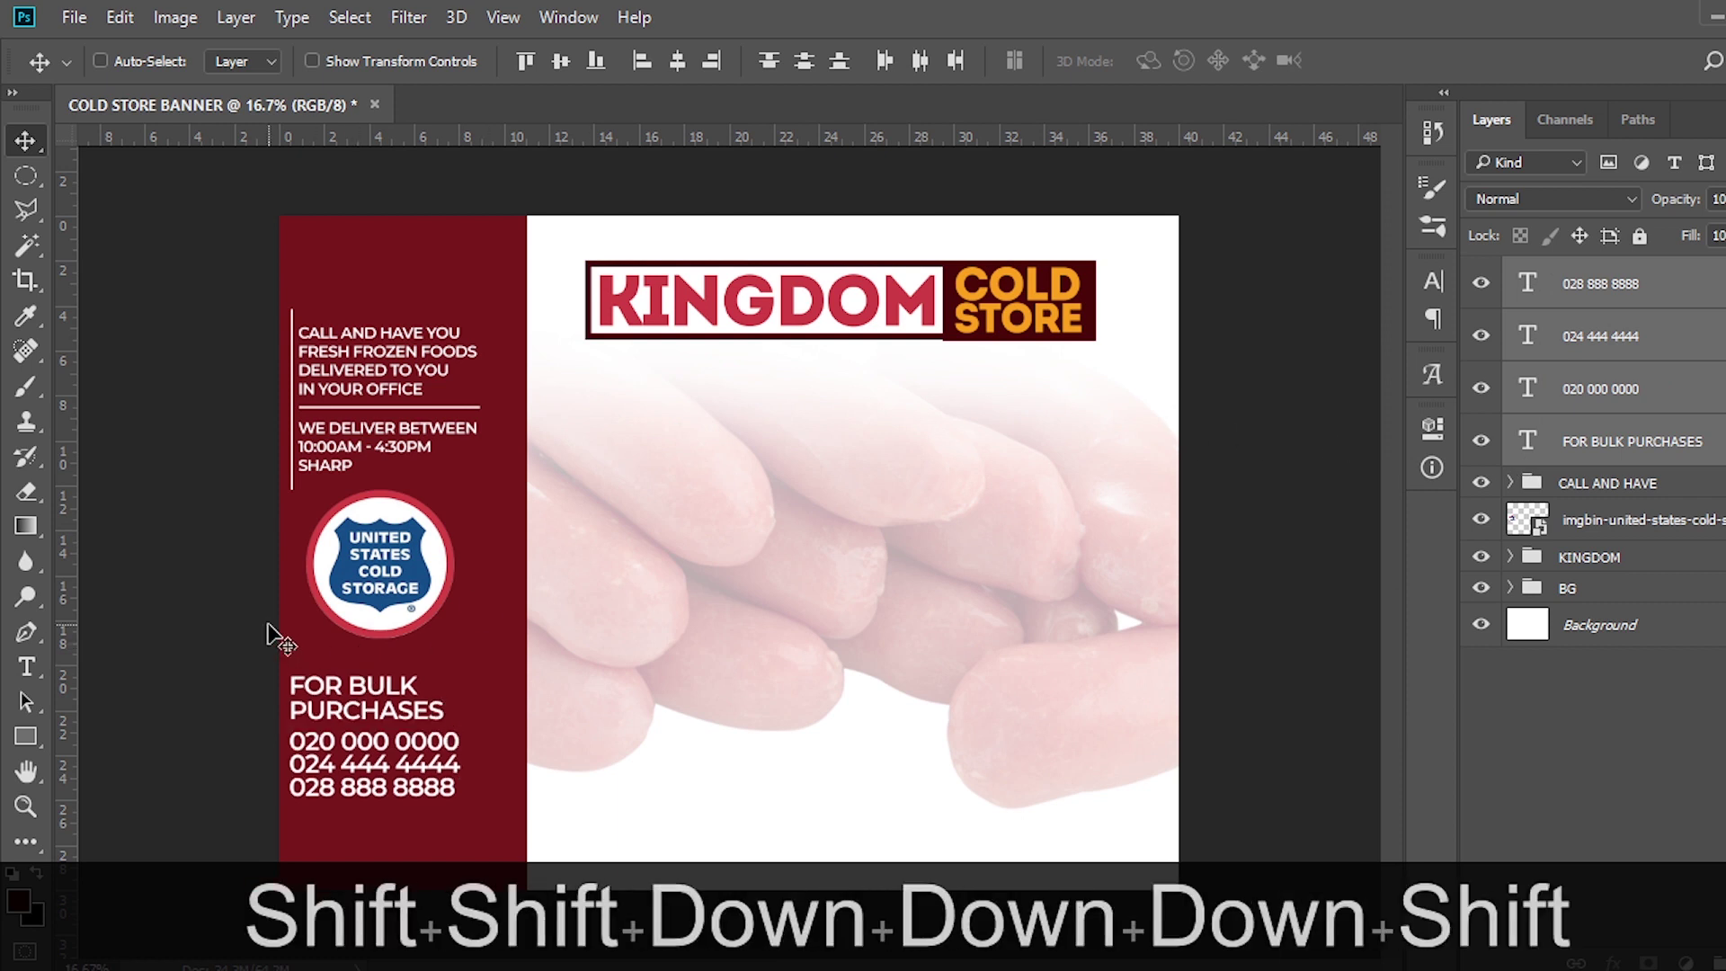
key(ctrl+h)
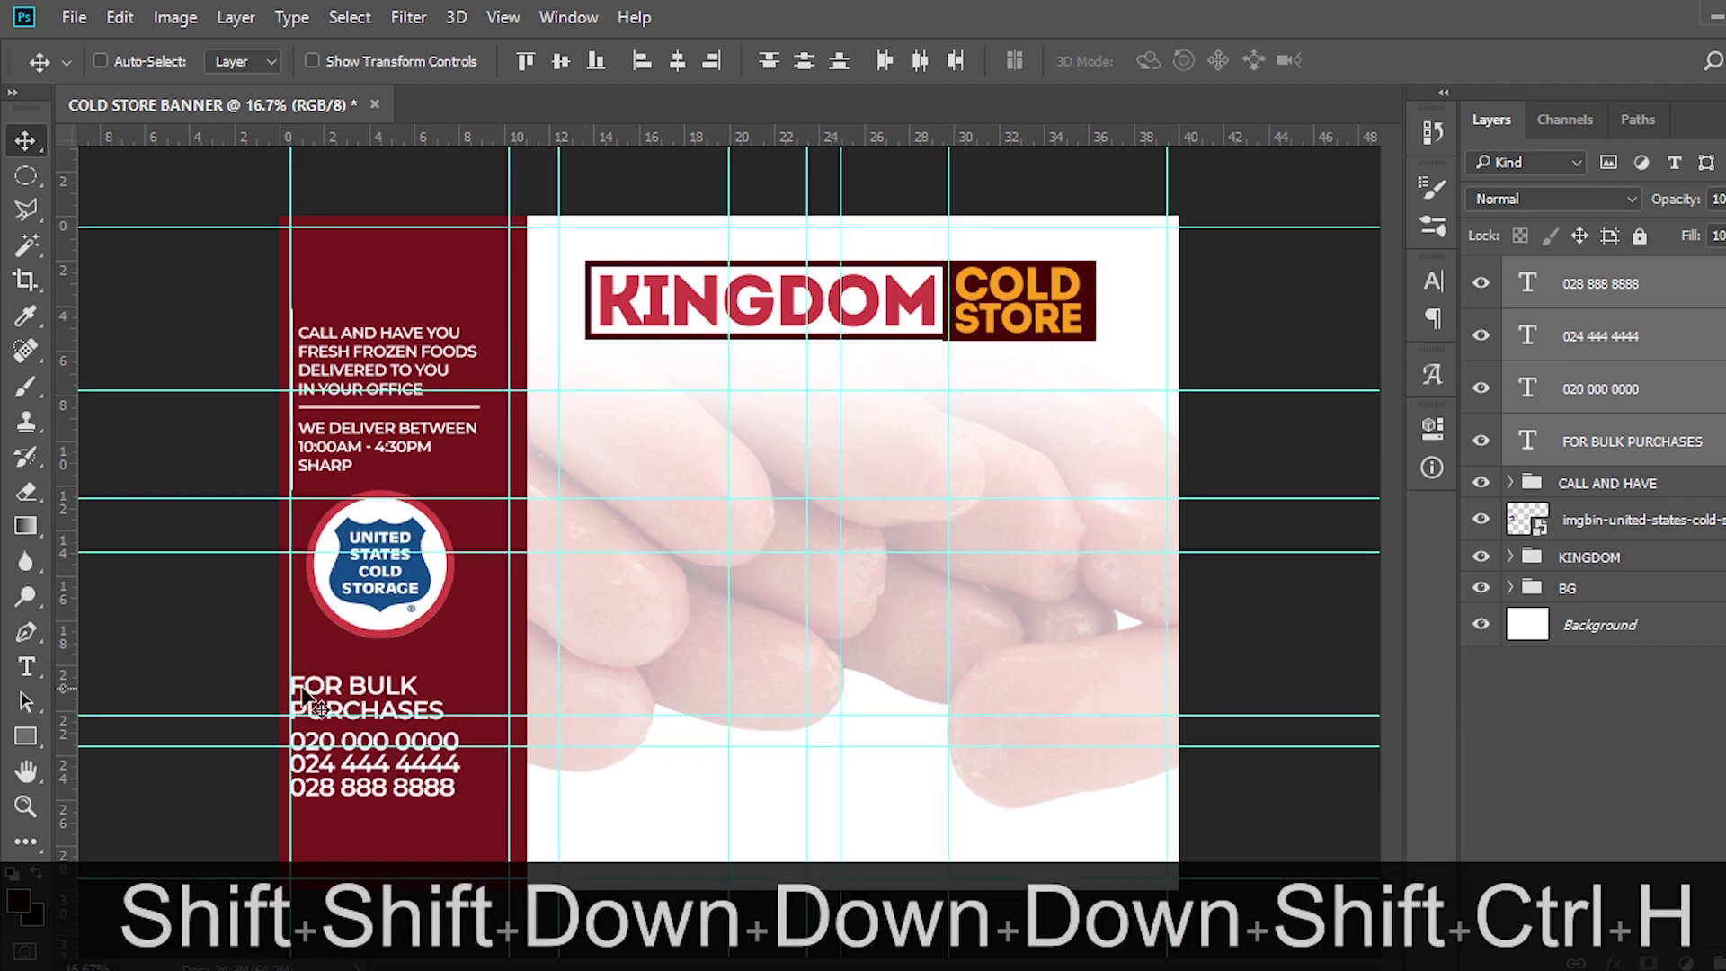
key(shift)
drag(306, 692, 317, 696)
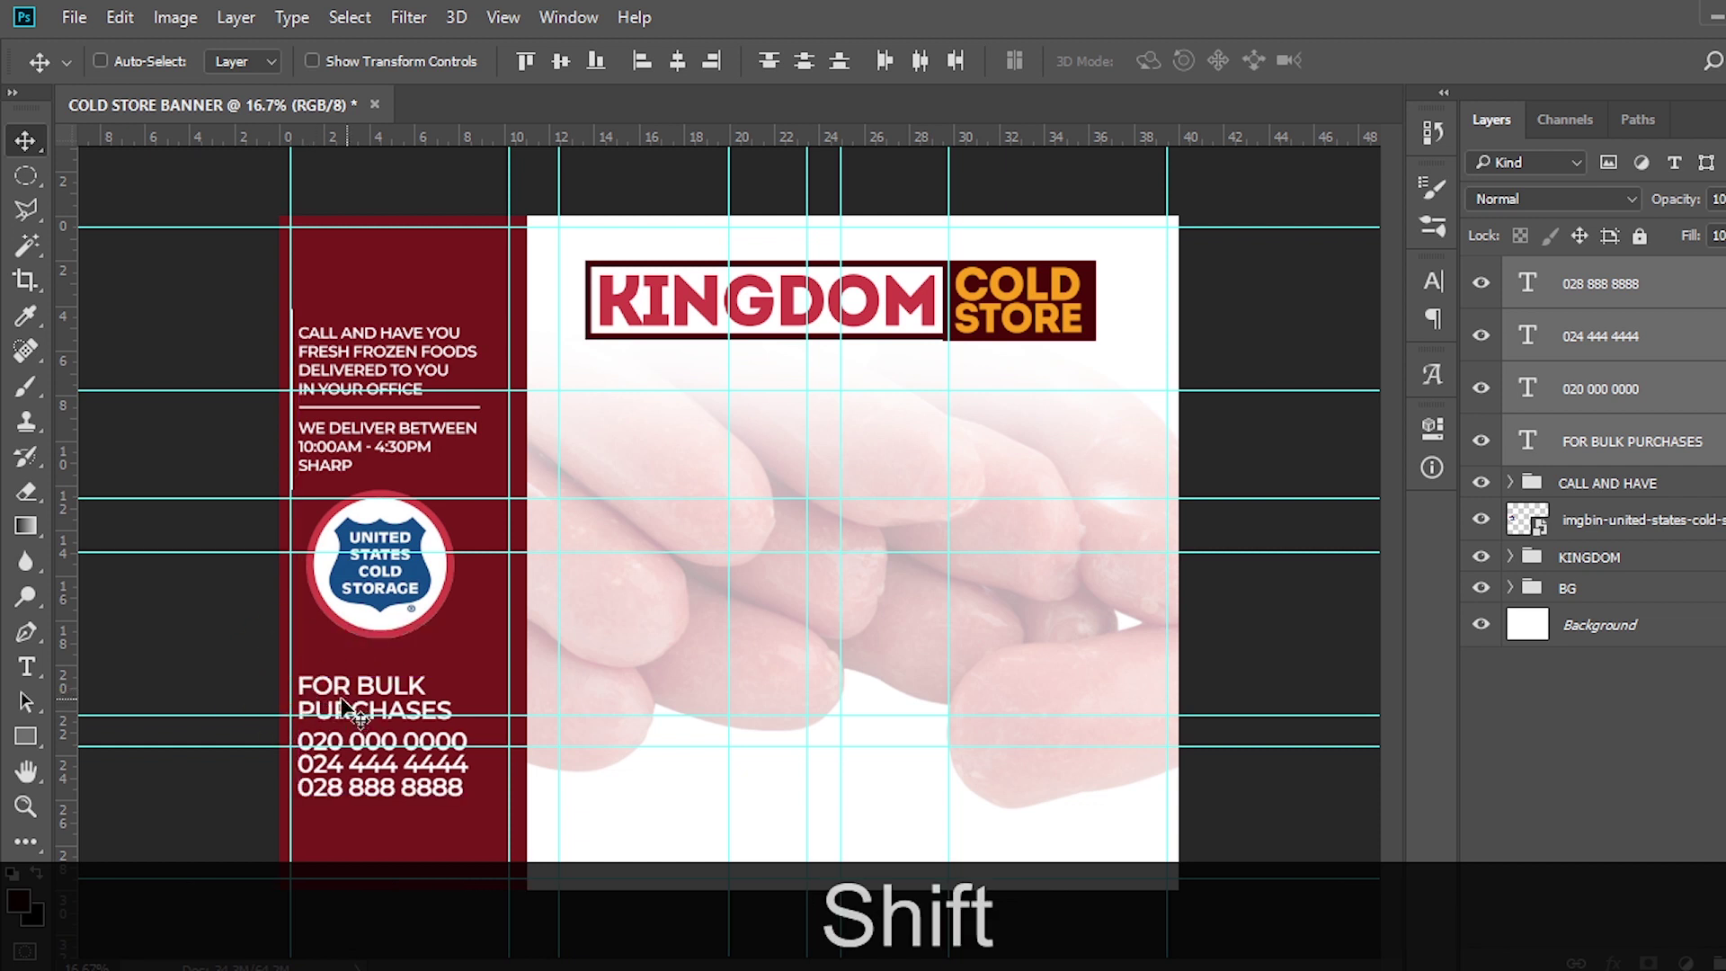
Draw a rectangle over the lower side panel and widen it leftward past the panel edge
click(26, 736)
drag(281, 669, 524, 902)
key(ctrl+t)
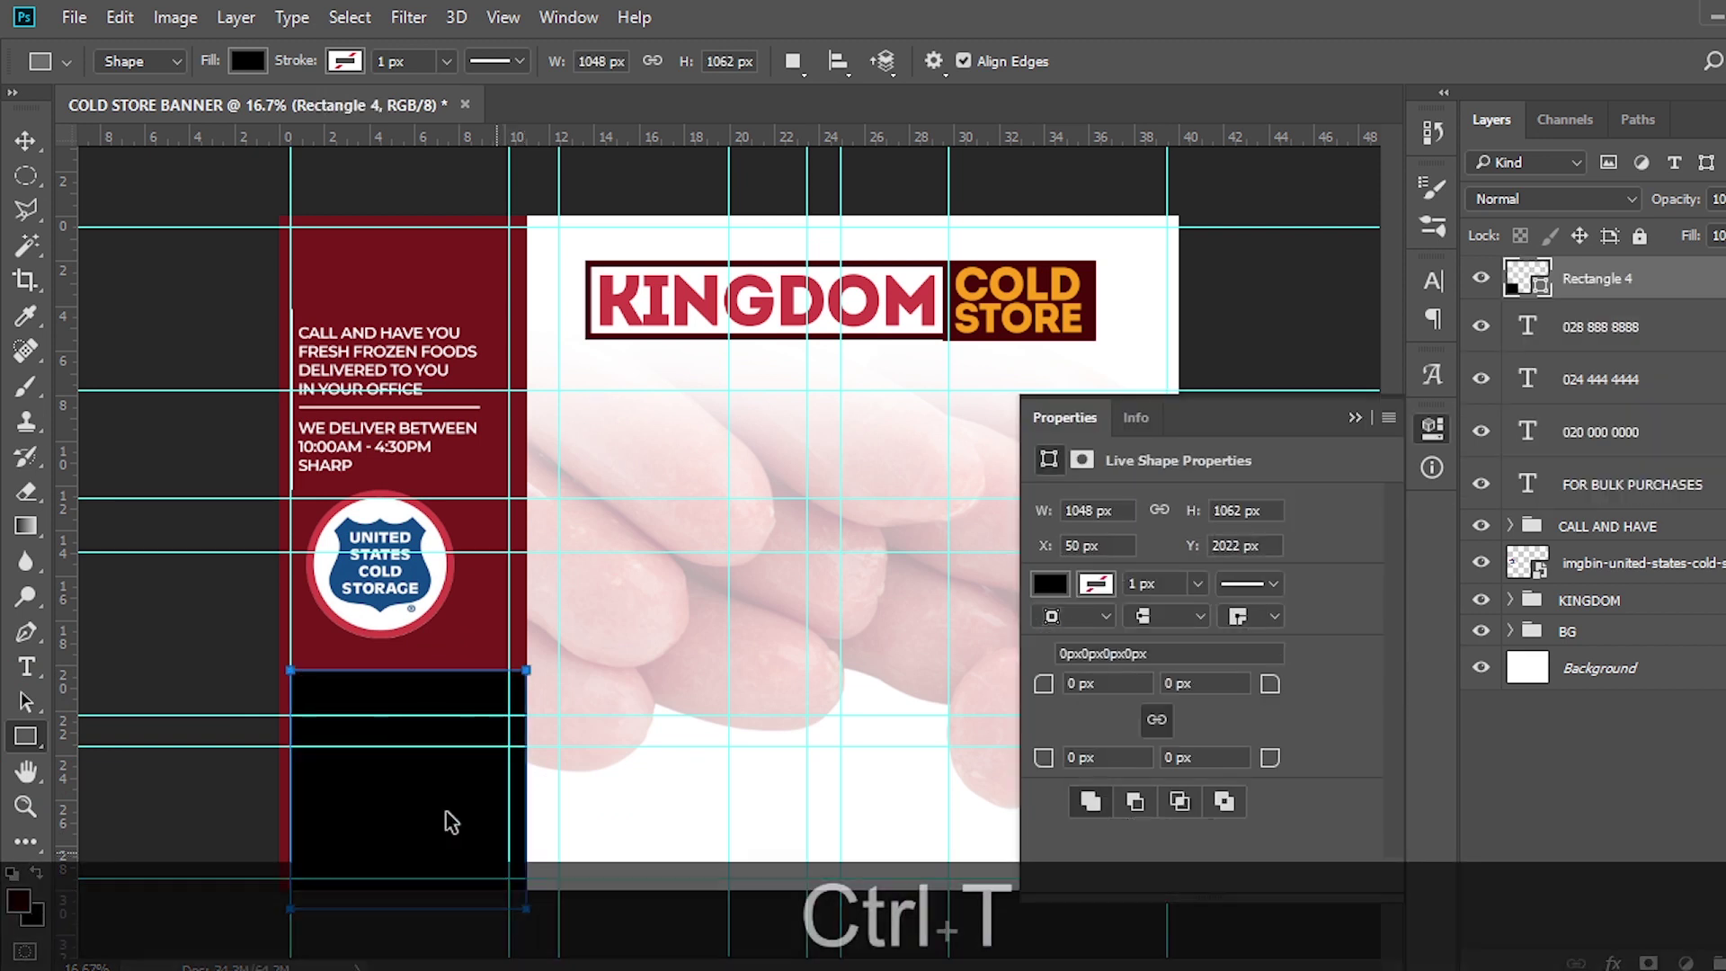
drag(291, 790, 220, 790)
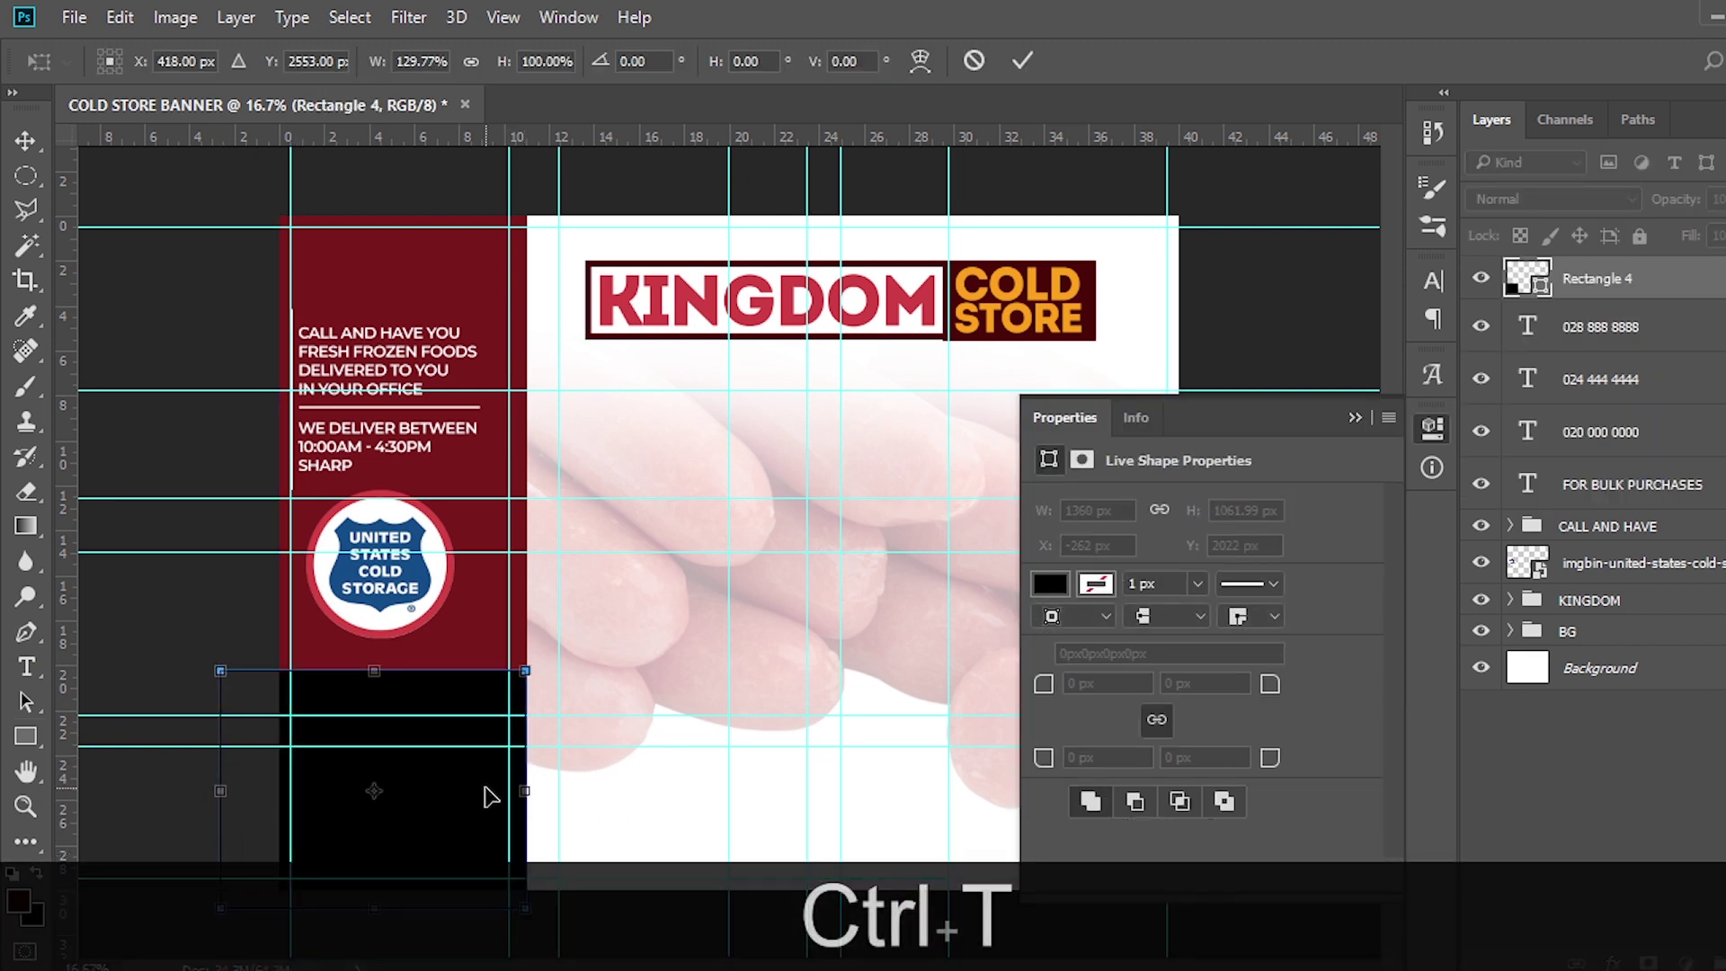
key(Return)
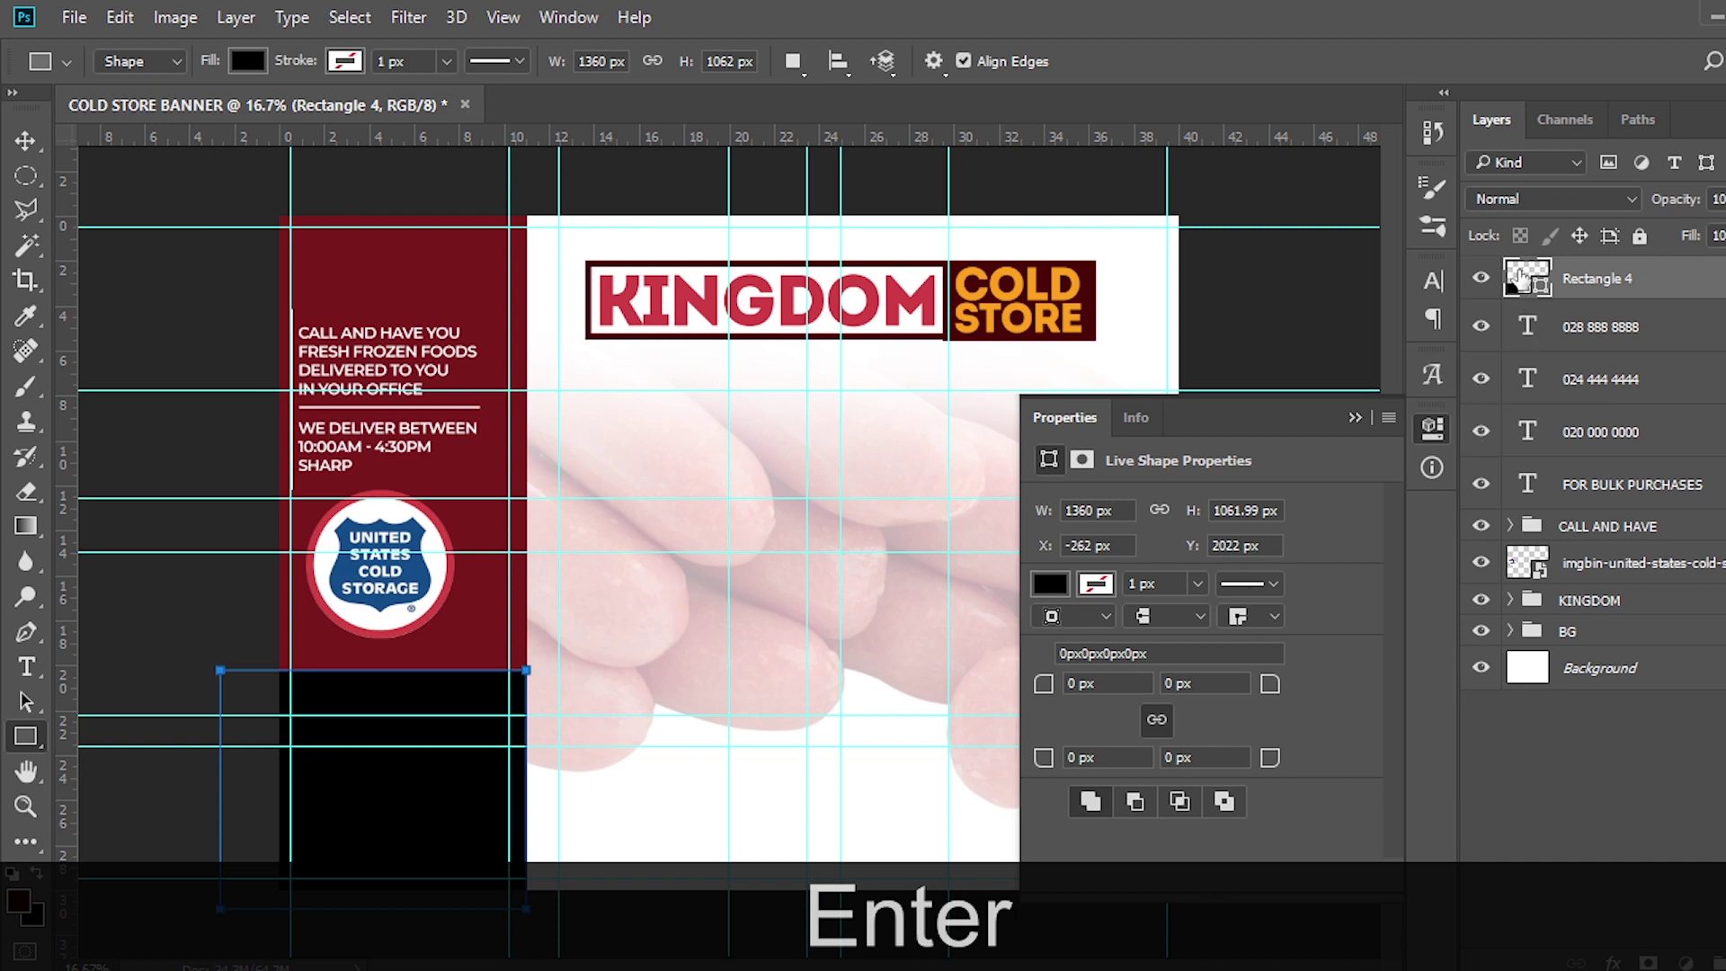
Fill Rectangle 4 with red #E73643 and move it below the bulk-purchase text layers
double_click(1519, 277)
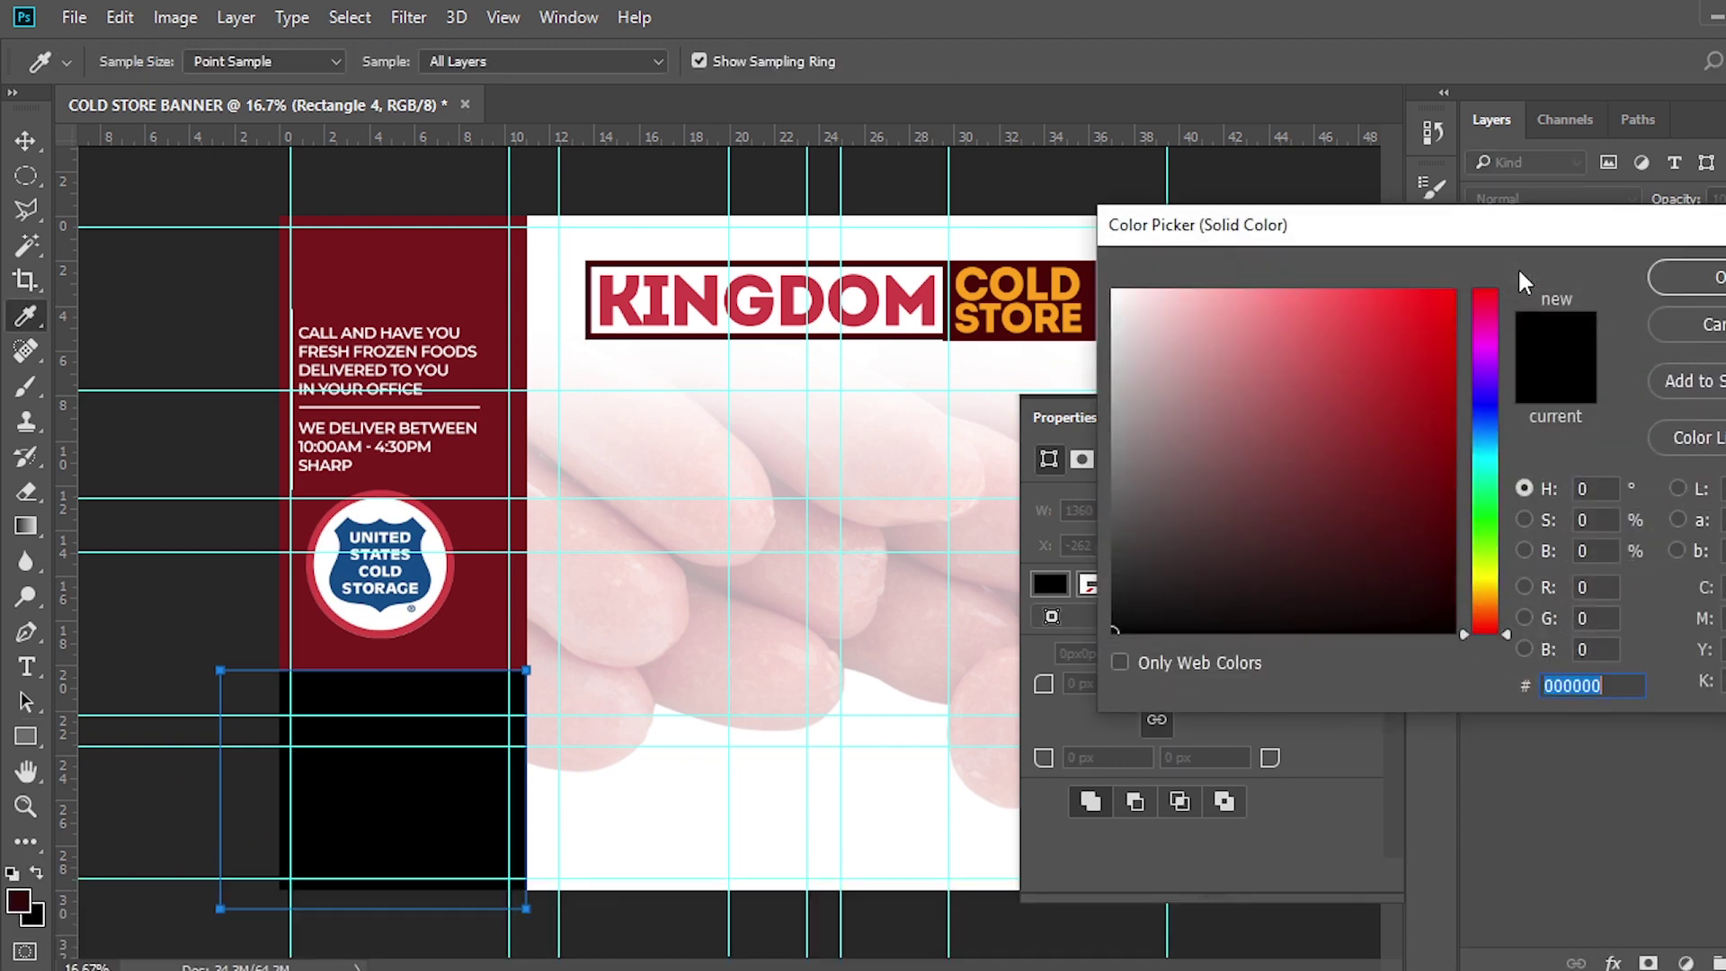
text(E)
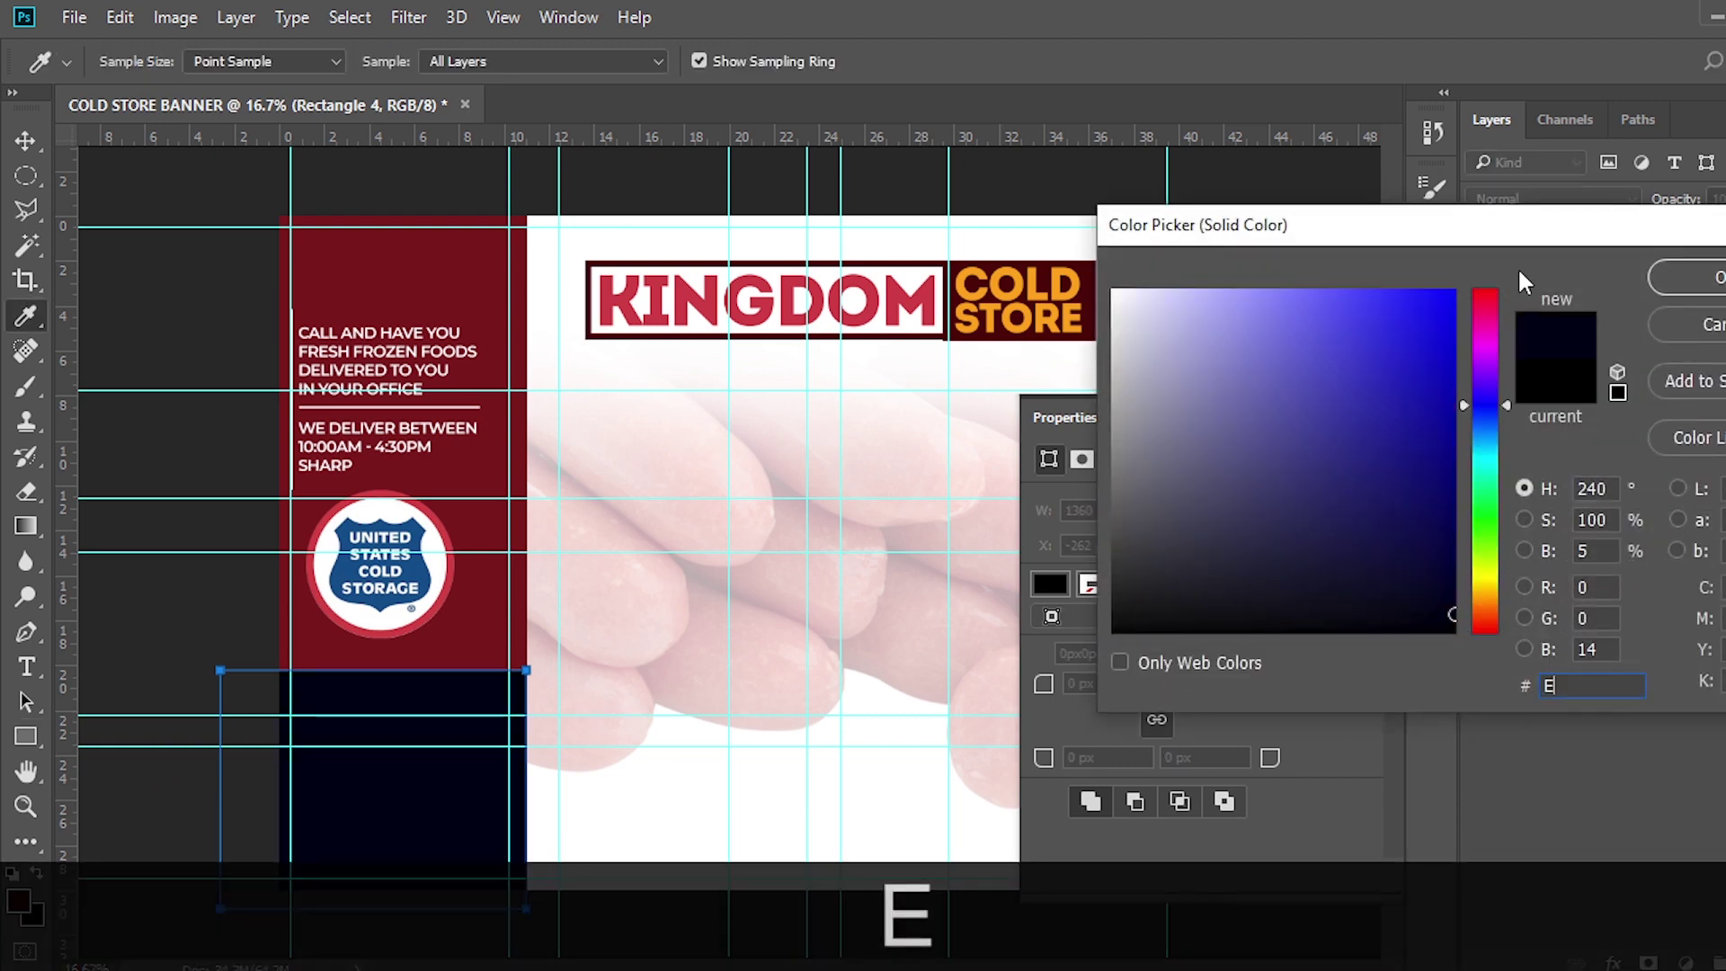
text(736)
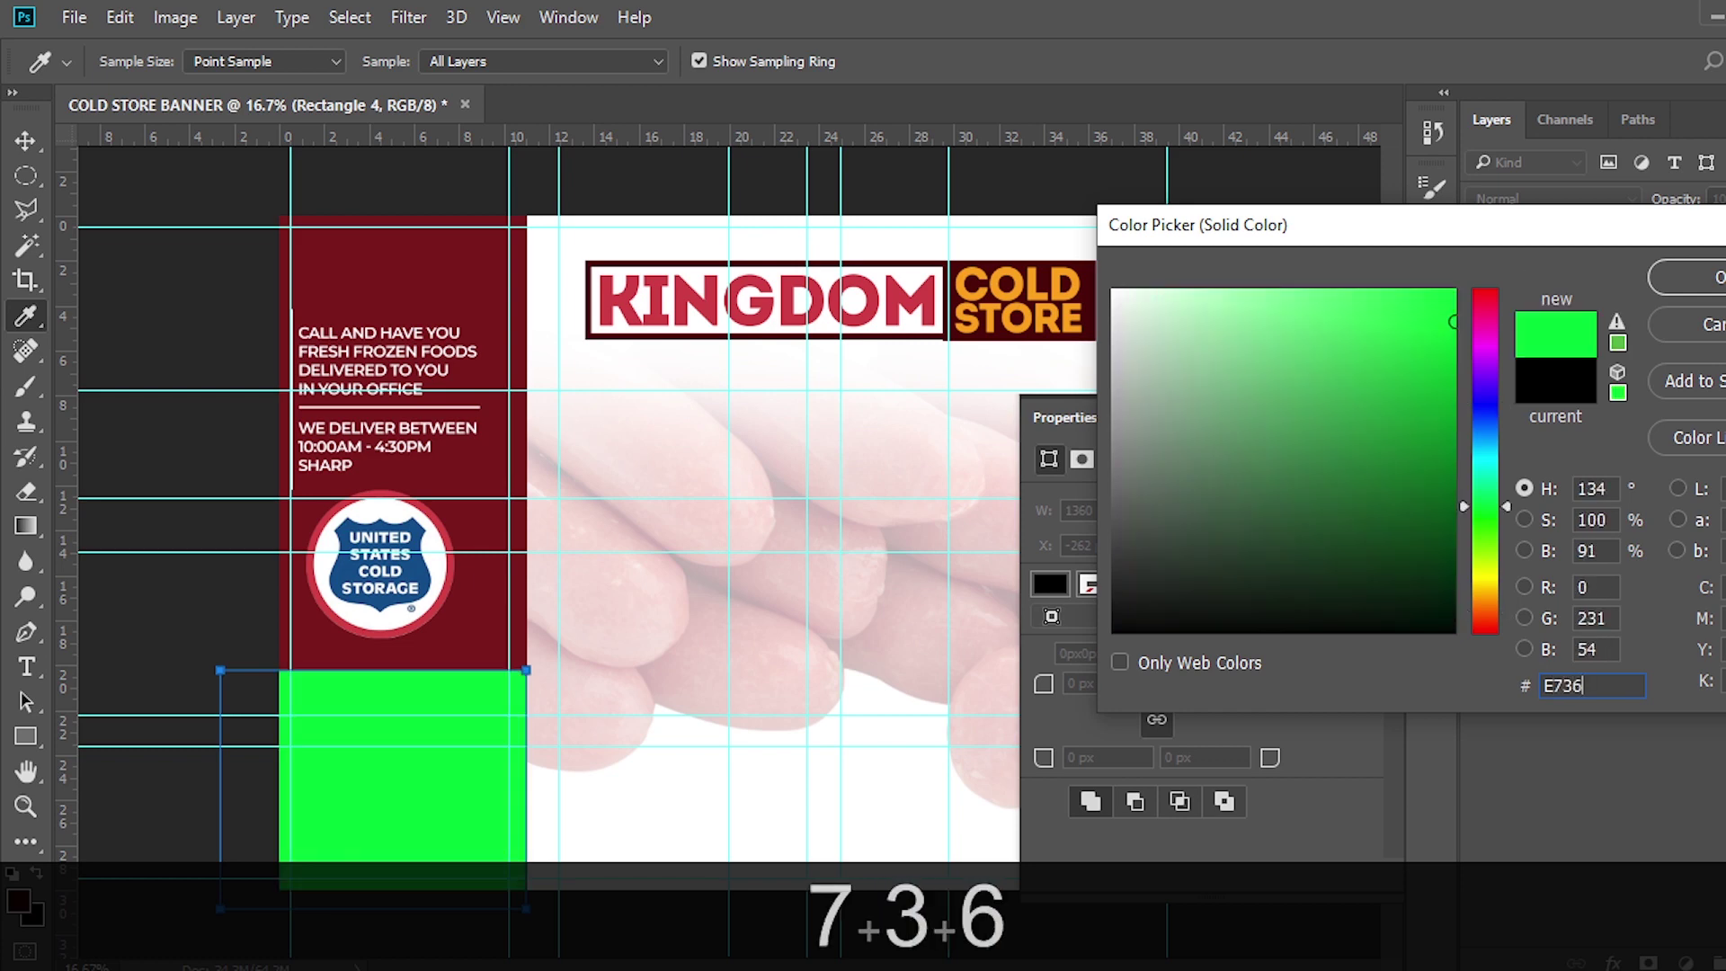
text(43)
key(Return)
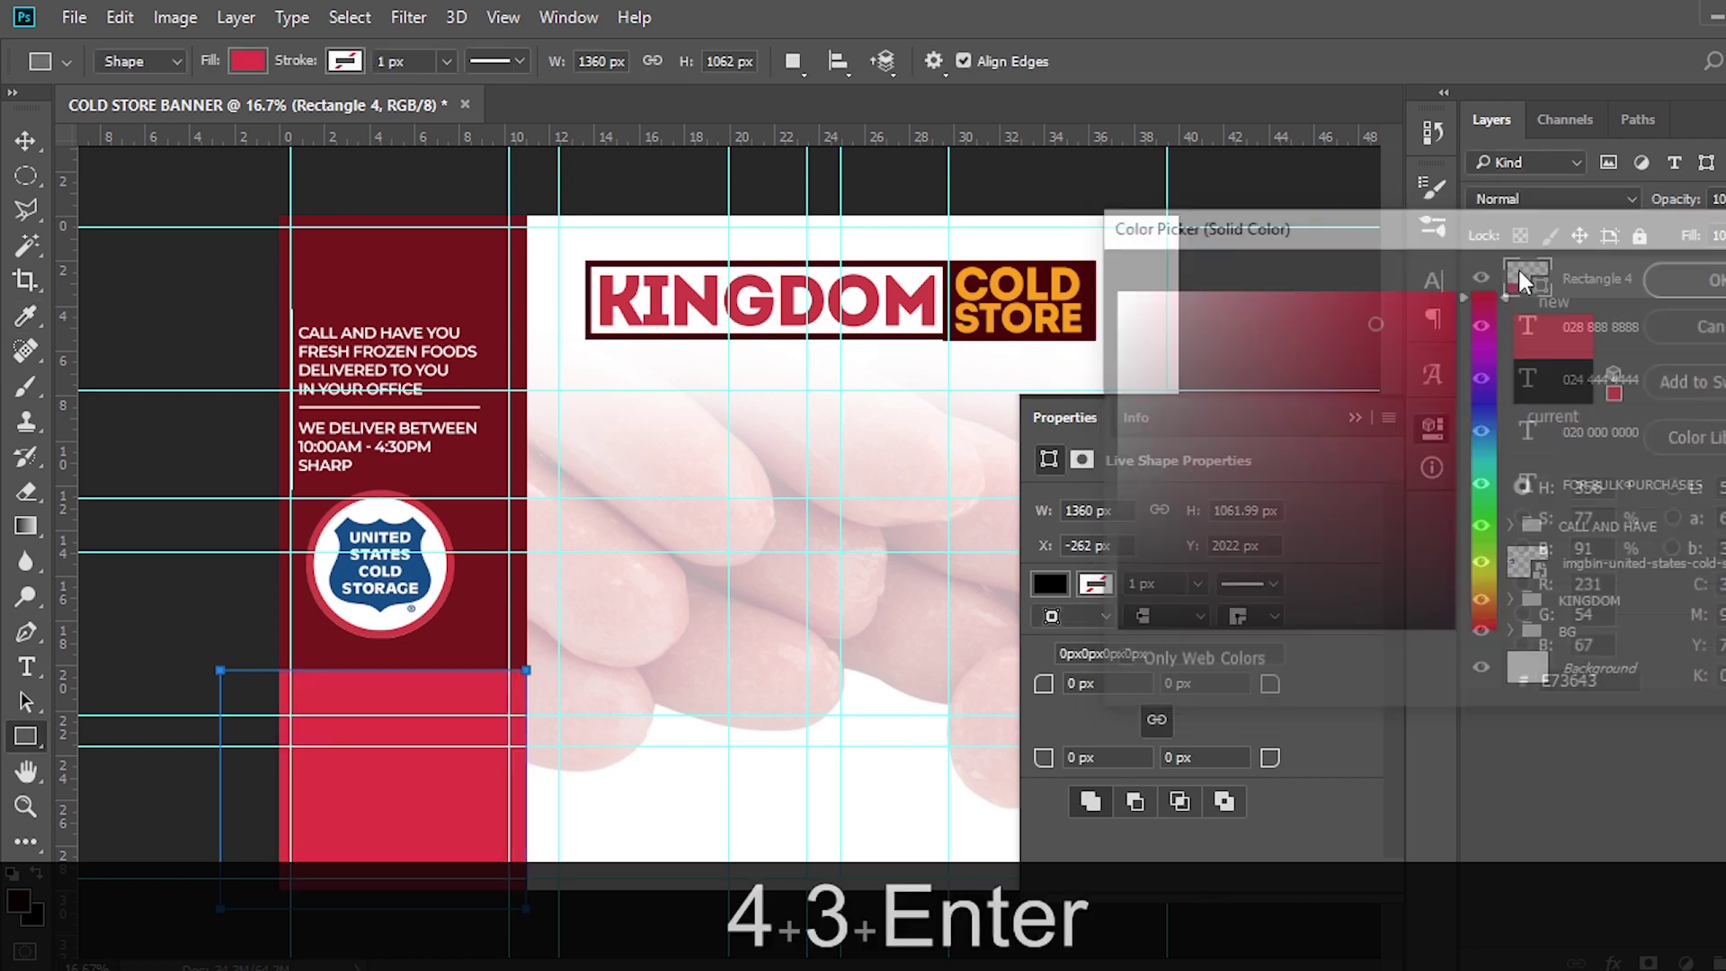
click(1355, 417)
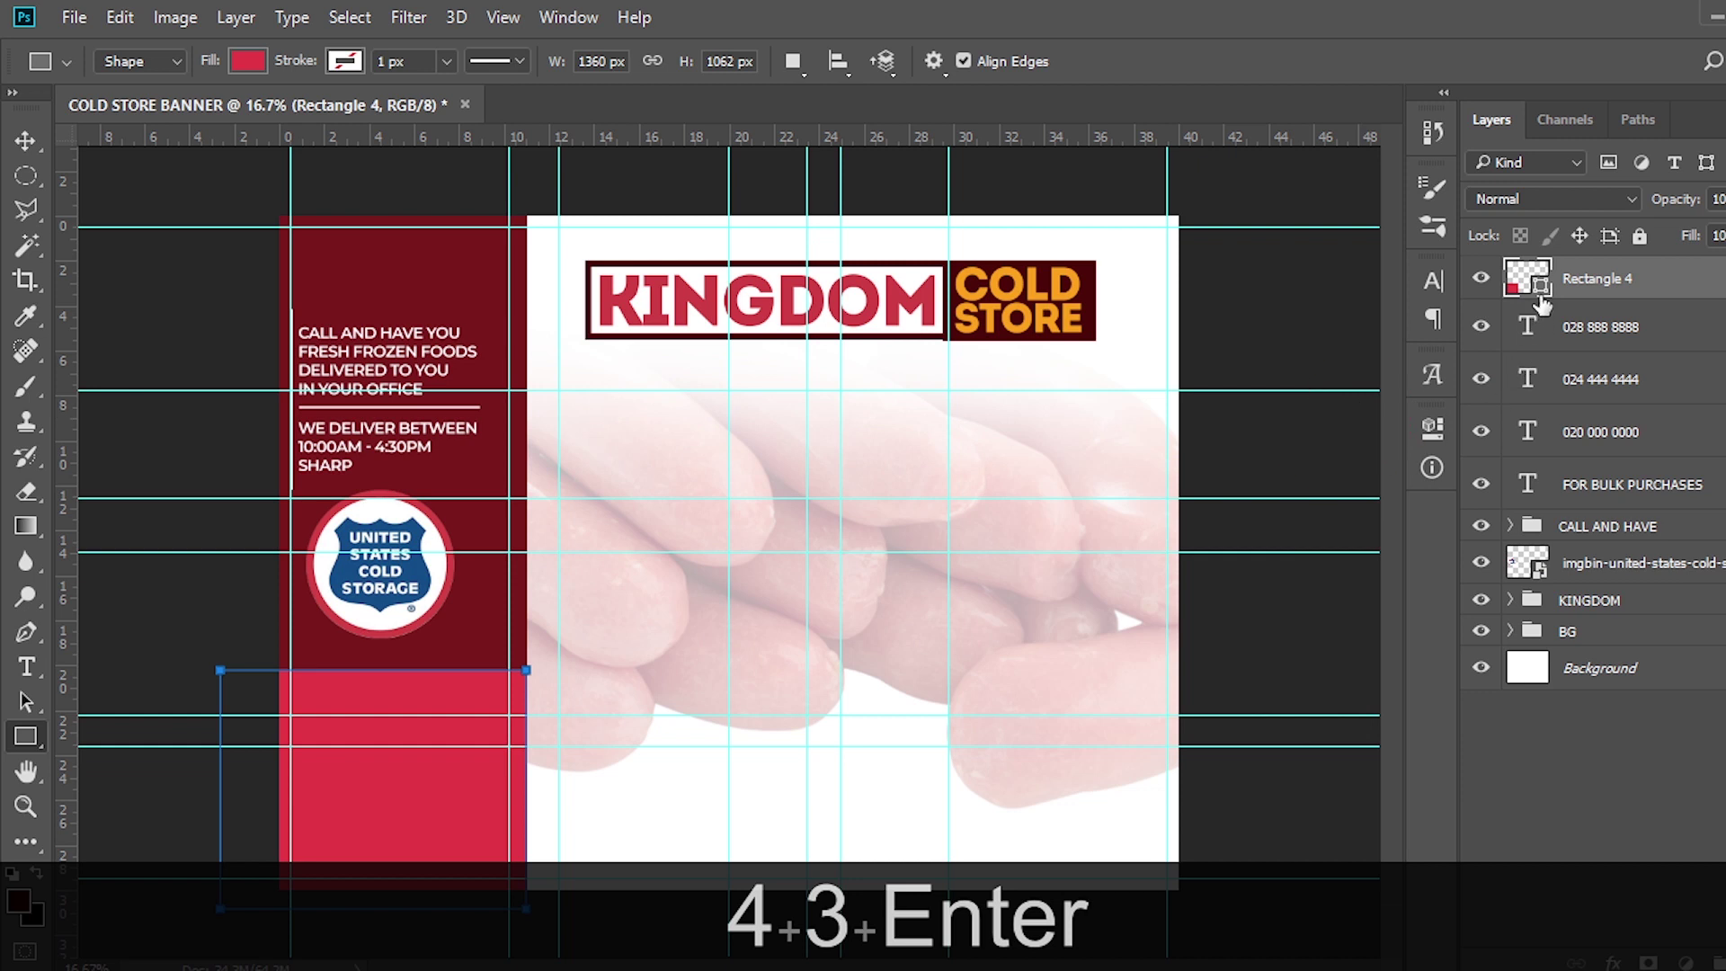
key(v)
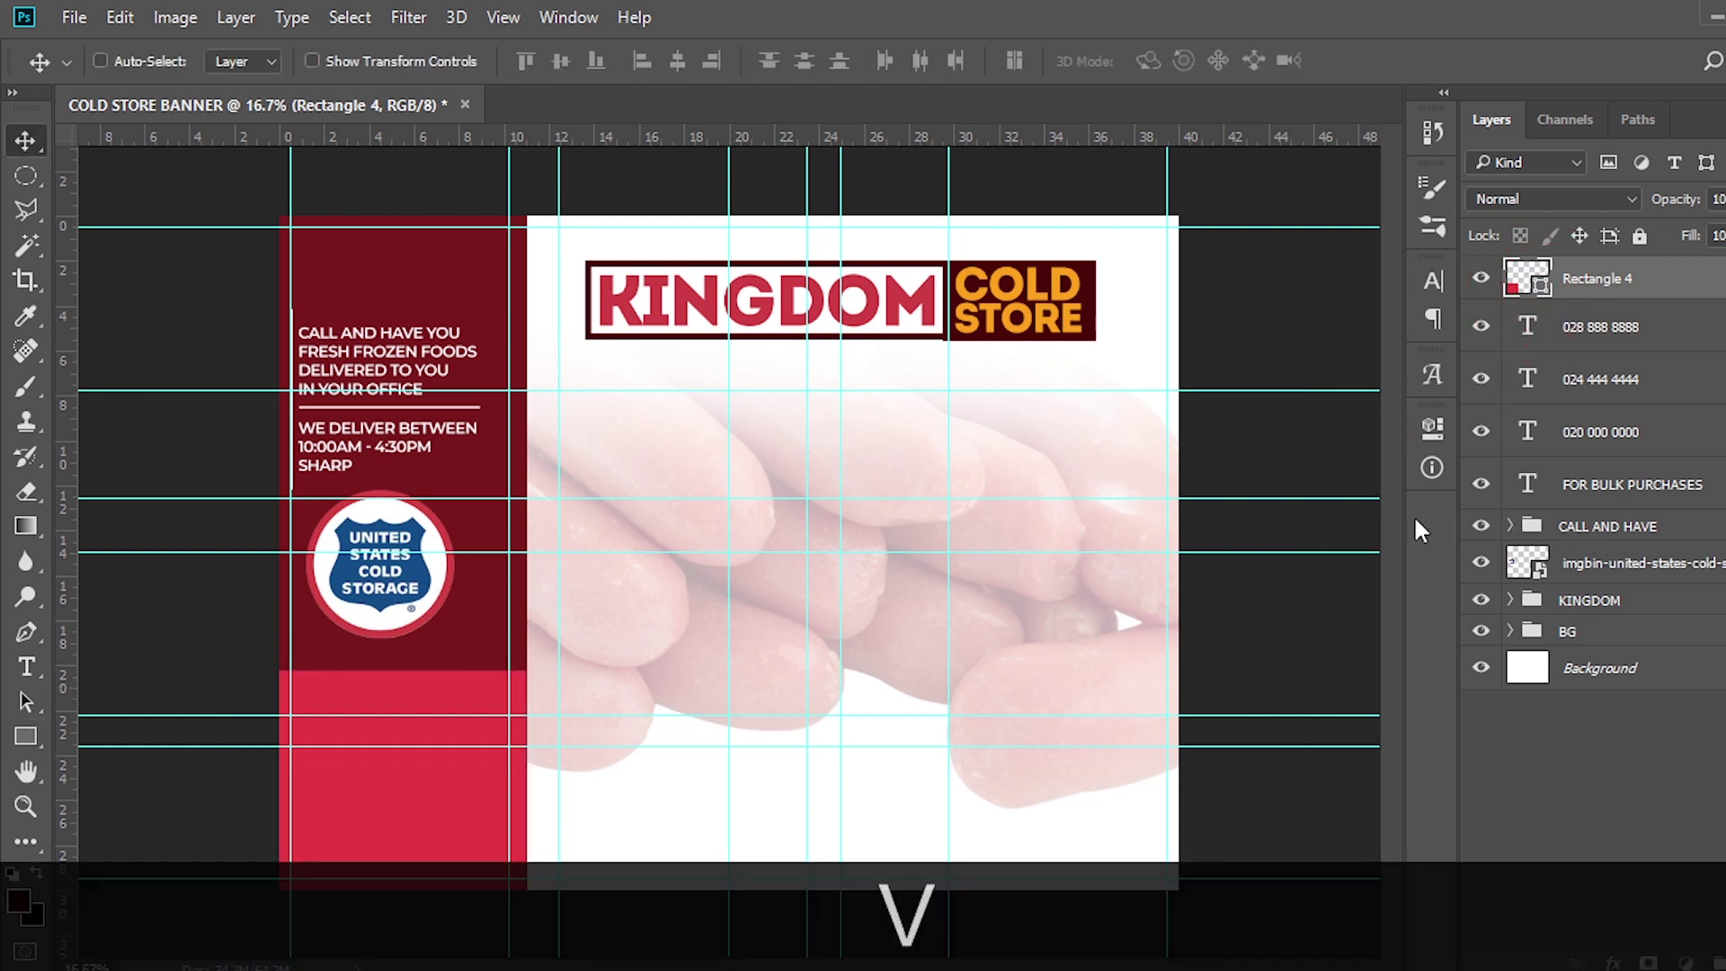
drag(1586, 328, 1569, 503)
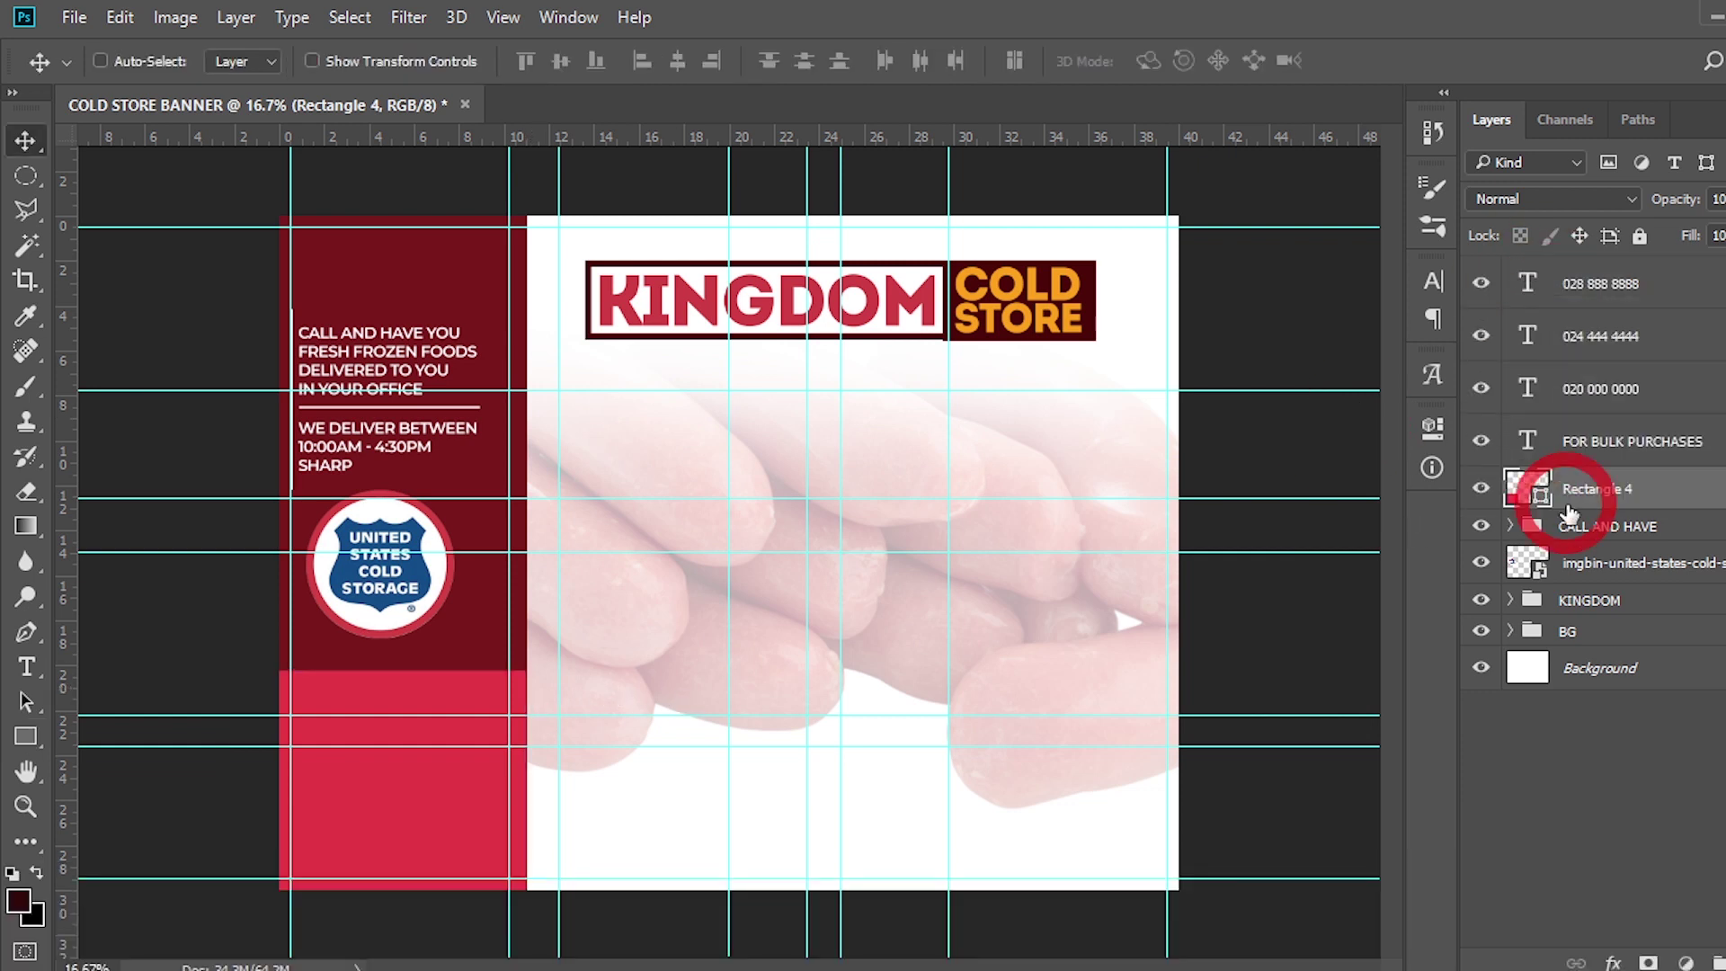
click(1591, 431)
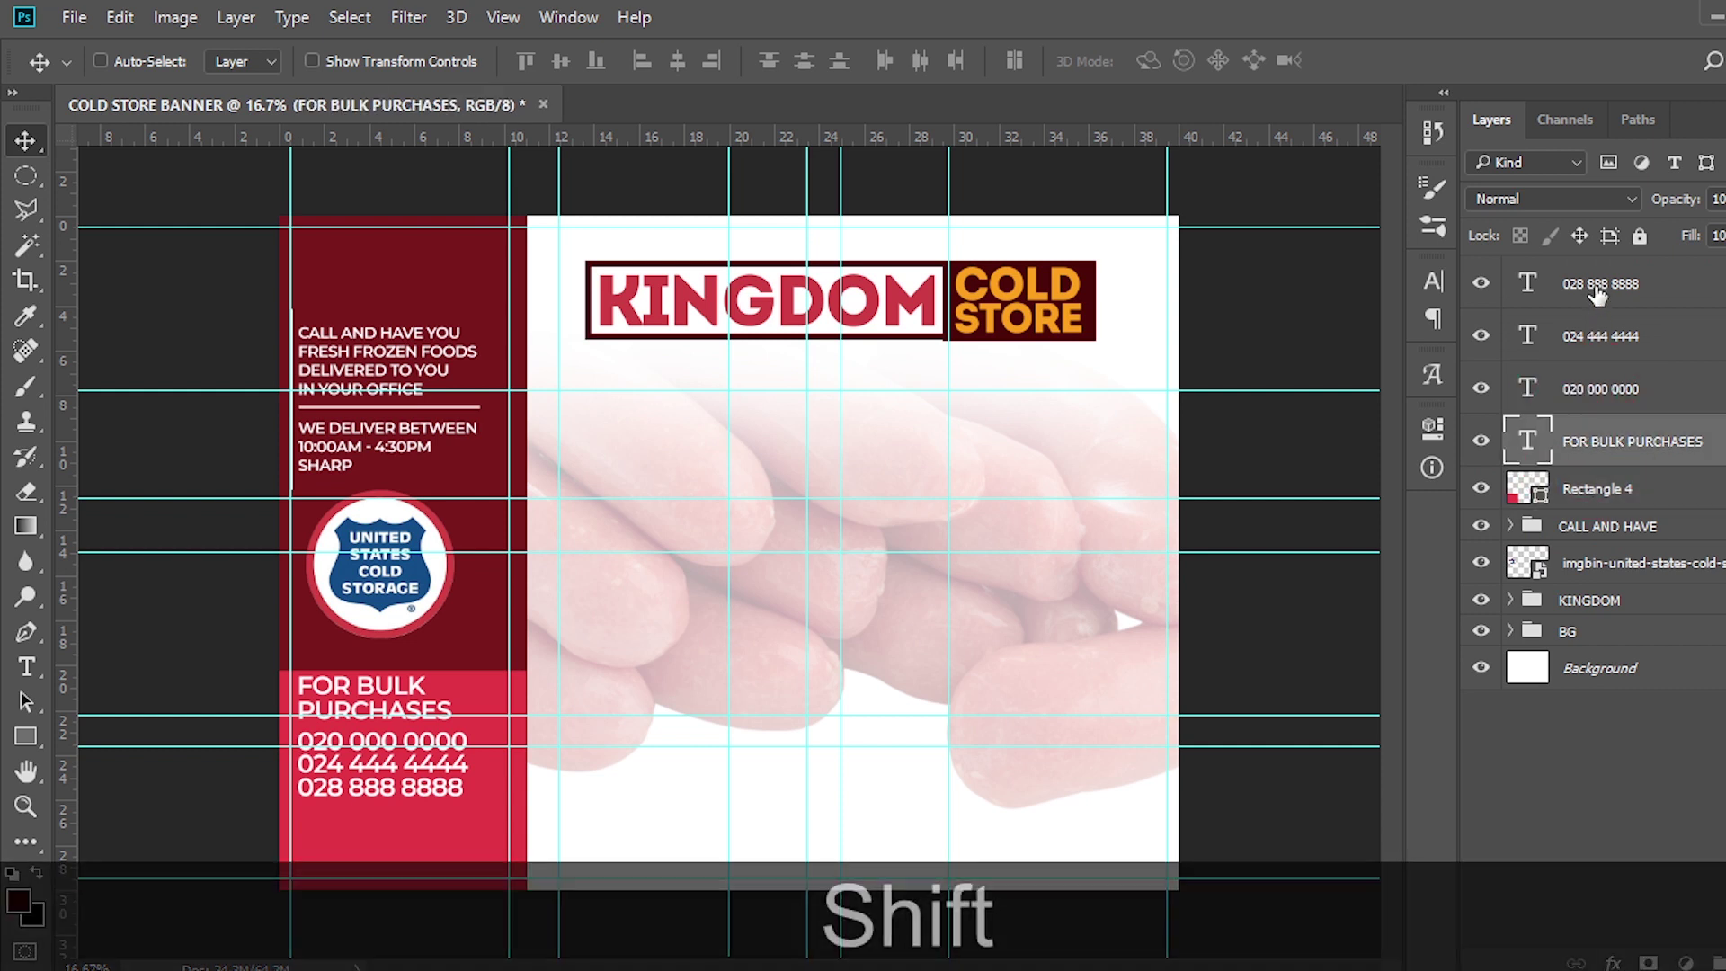
Move the heading and phone numbers down into the red box and set them to 100 pt
shift+click(1595, 283)
drag(409, 771, 395, 809)
key(ctrl+h)
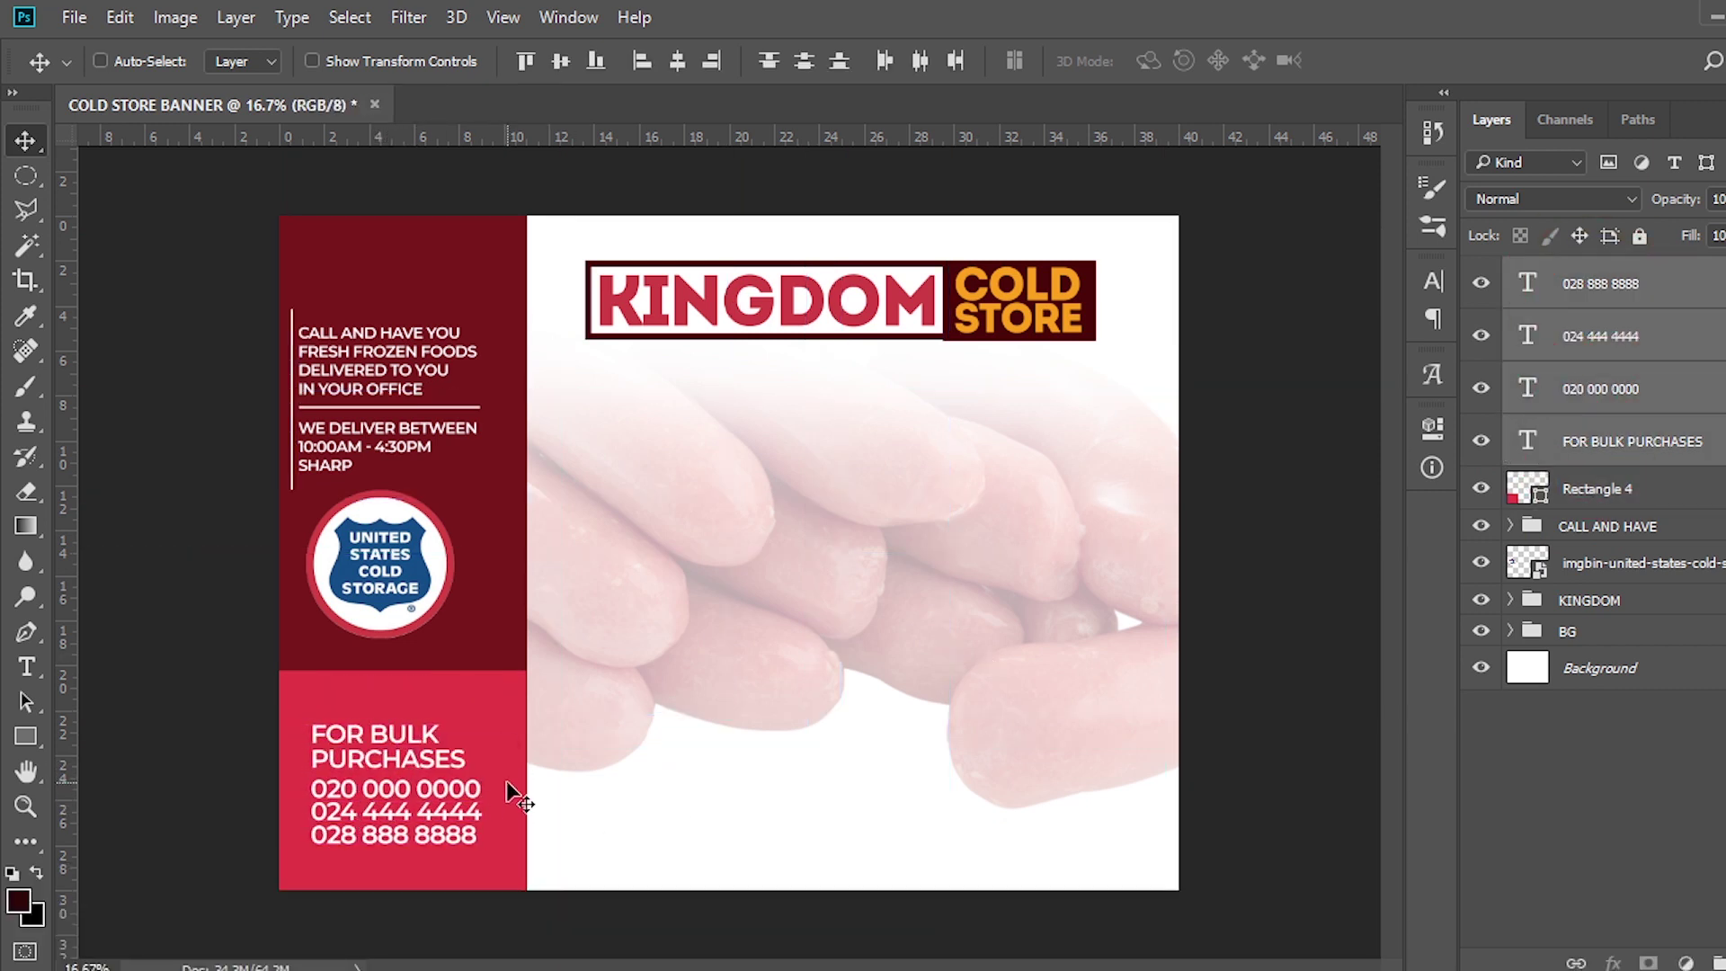
key(ctrl+h)
click(1431, 282)
click(1168, 351)
text(100)
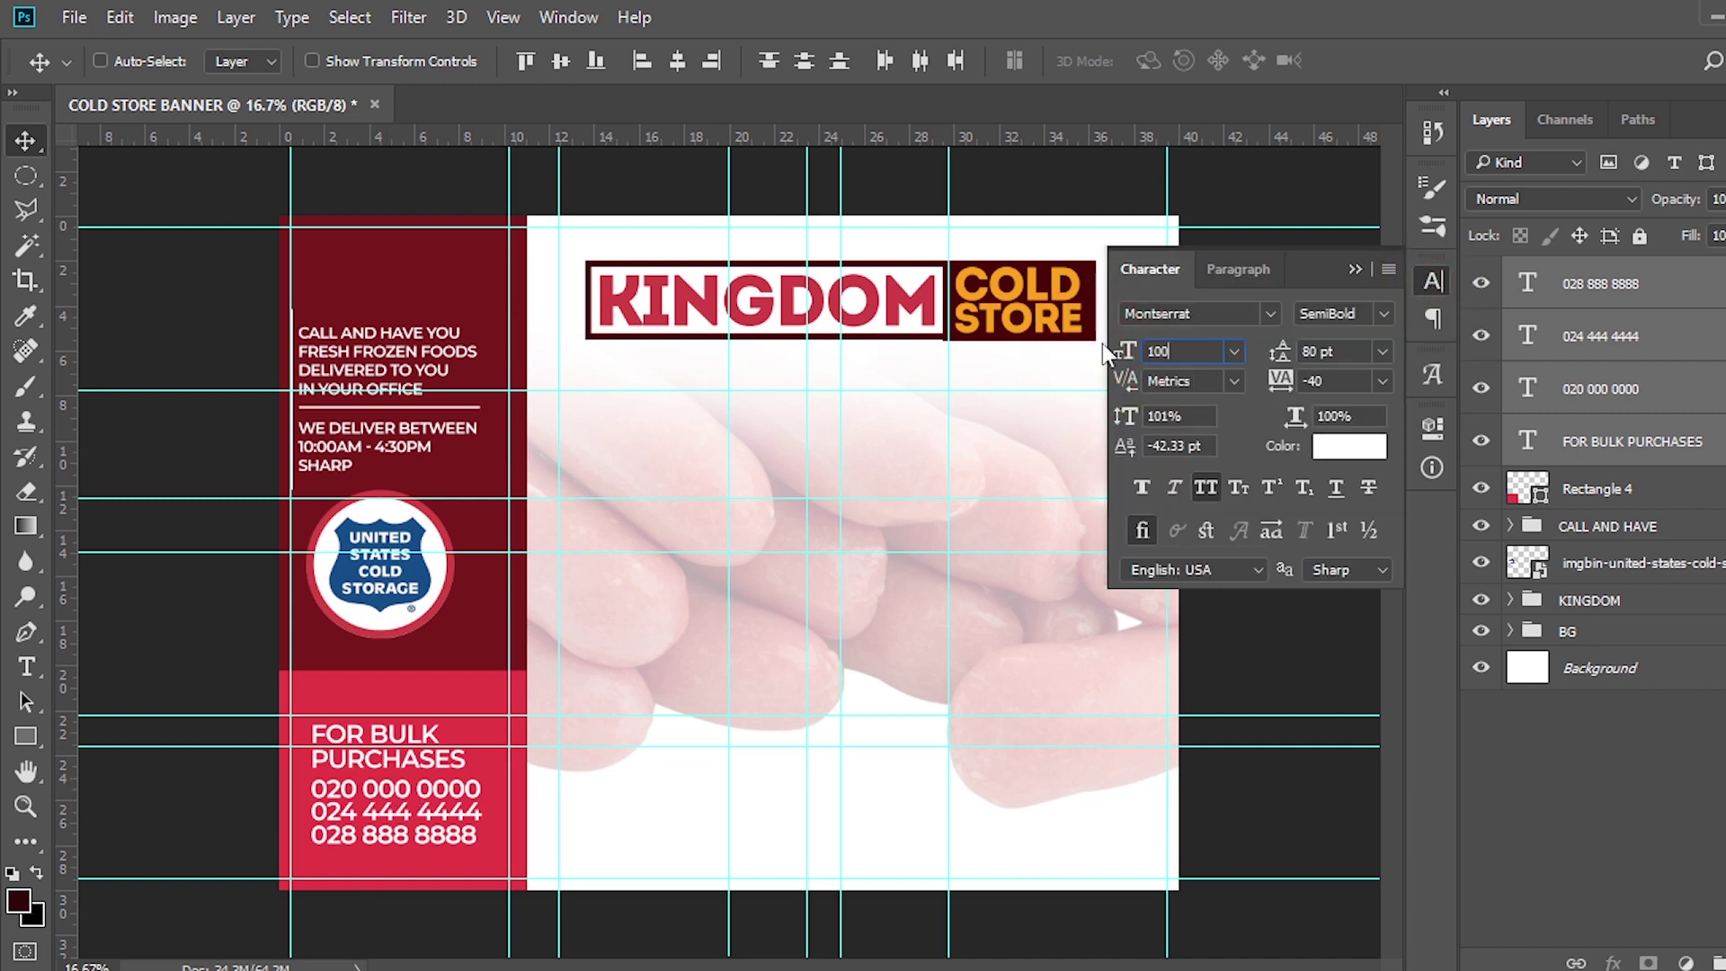
key(Return)
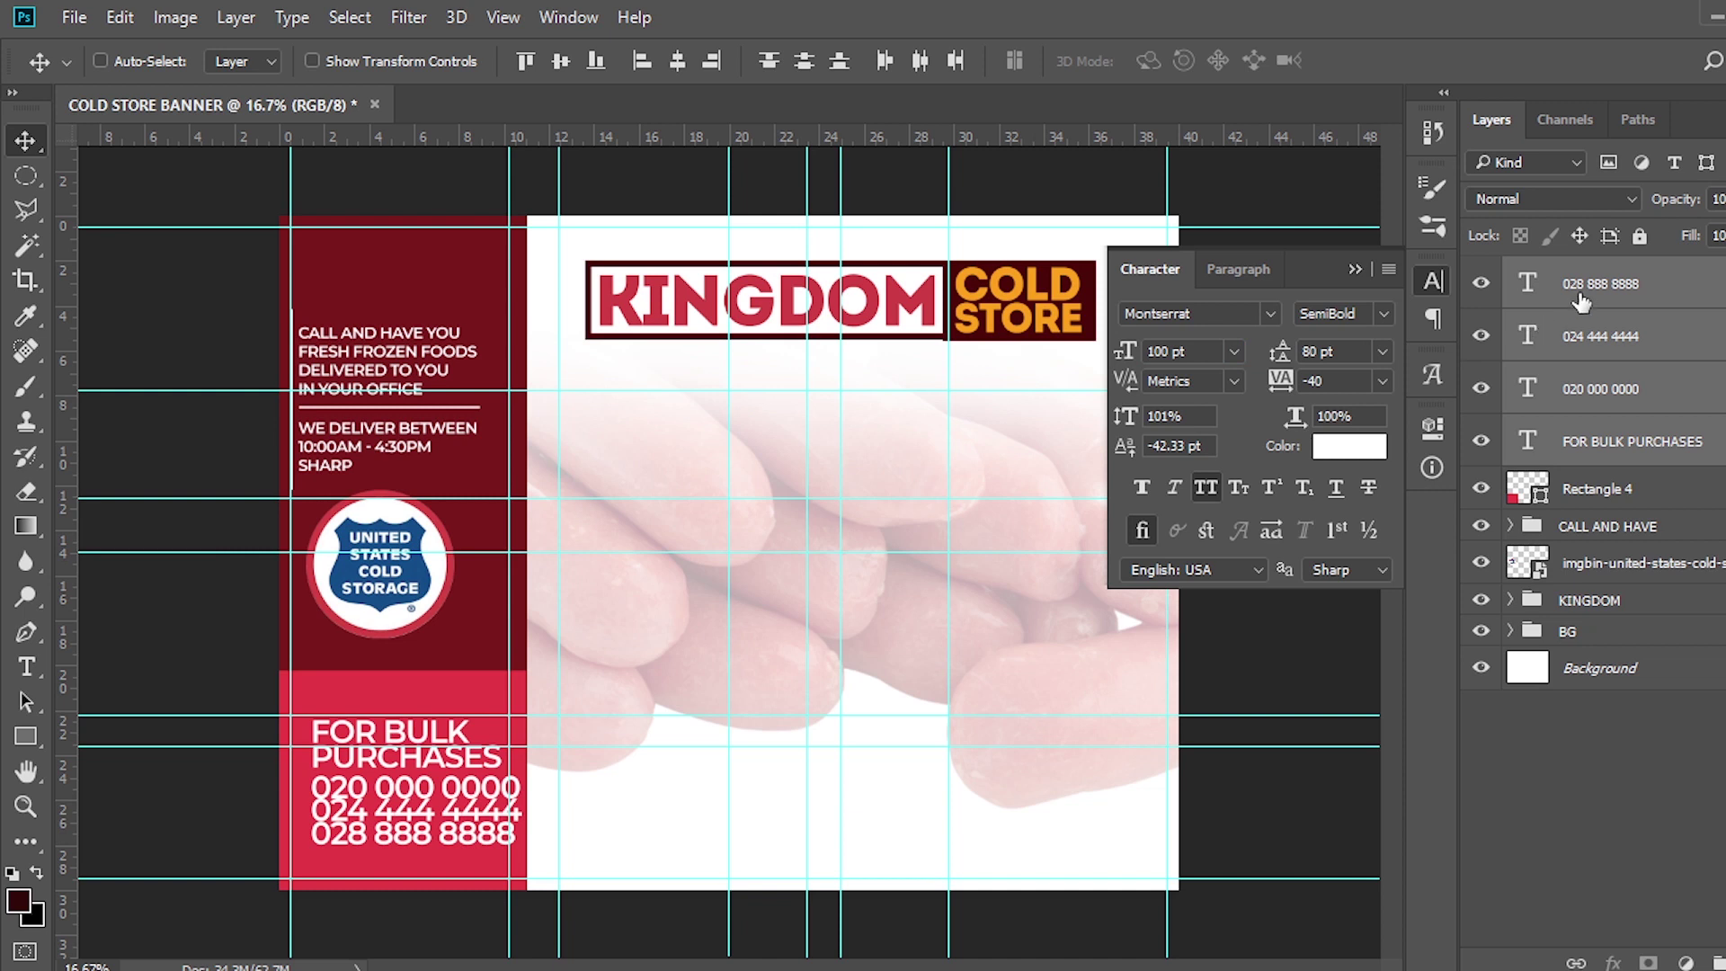
click(1586, 447)
drag(393, 732, 370, 706)
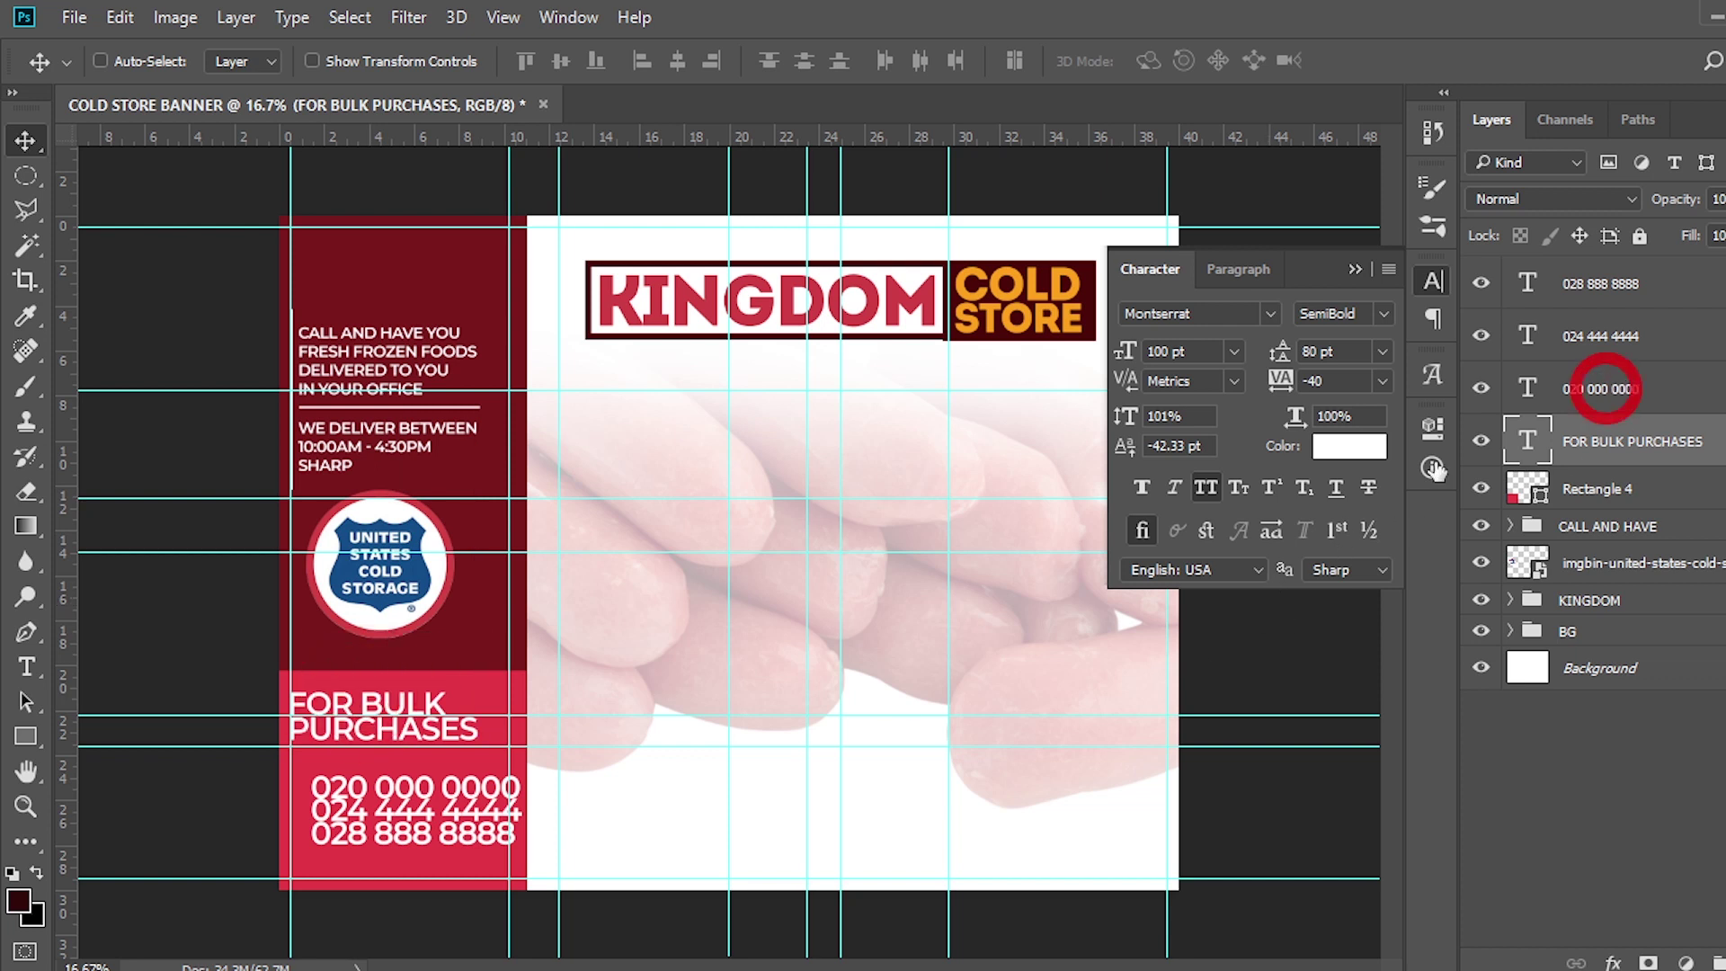
click(1605, 388)
drag(401, 799, 382, 782)
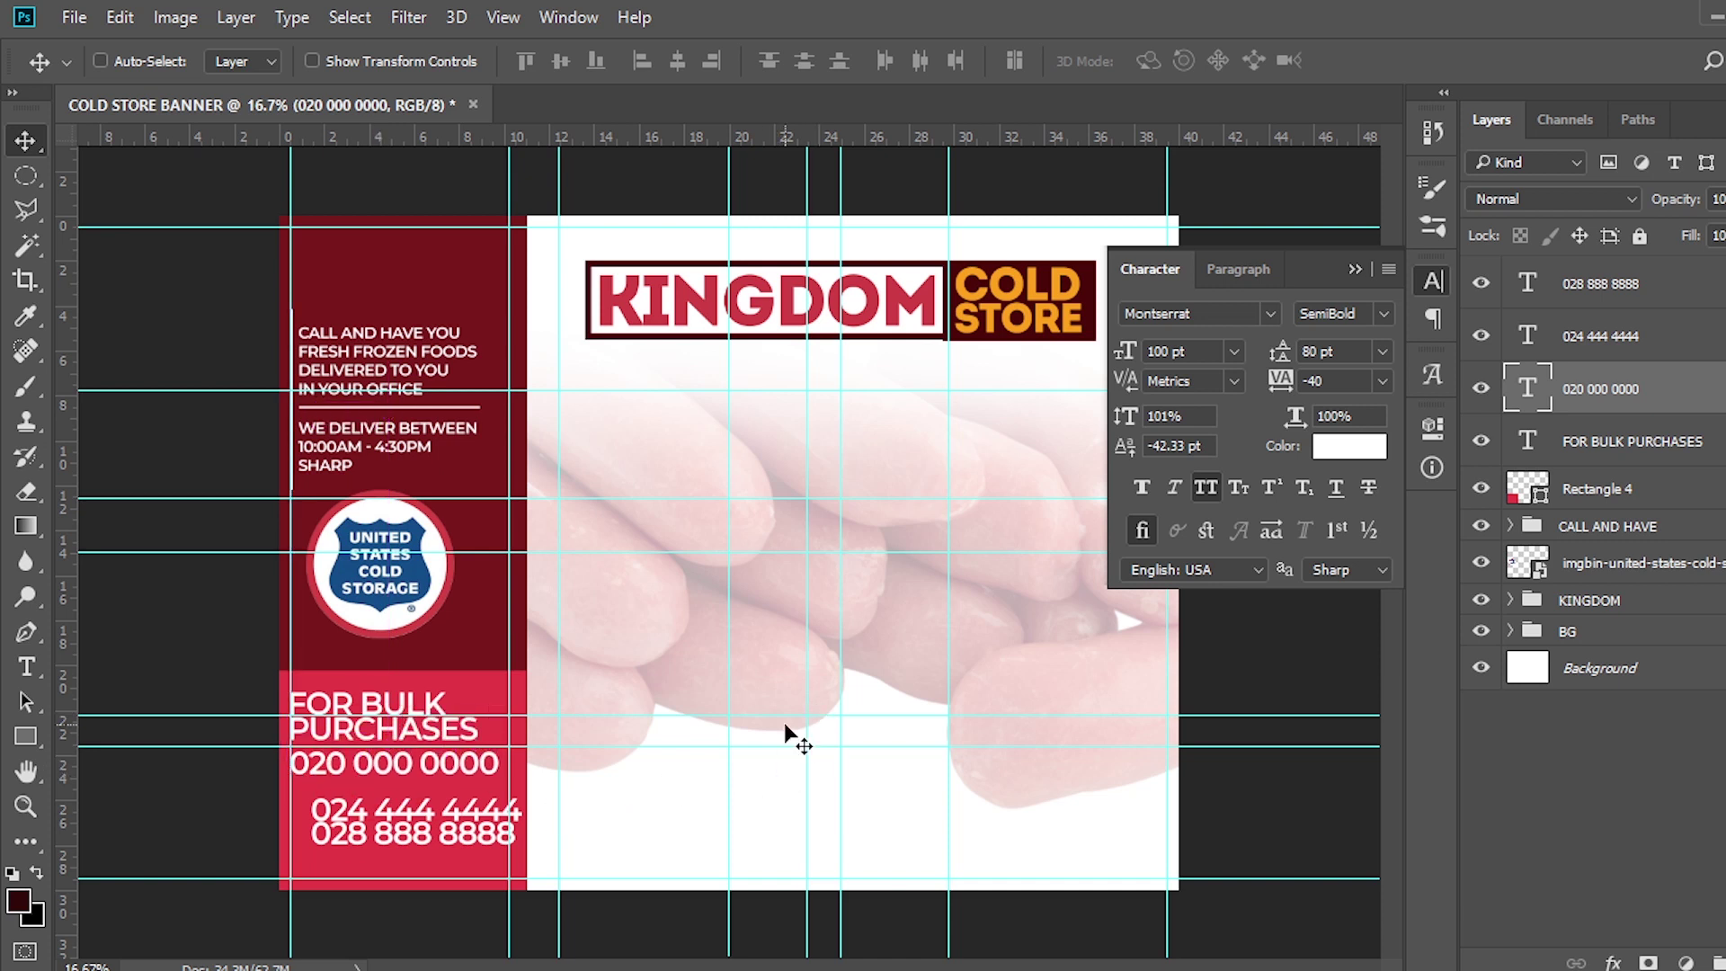
key(shift+Down)
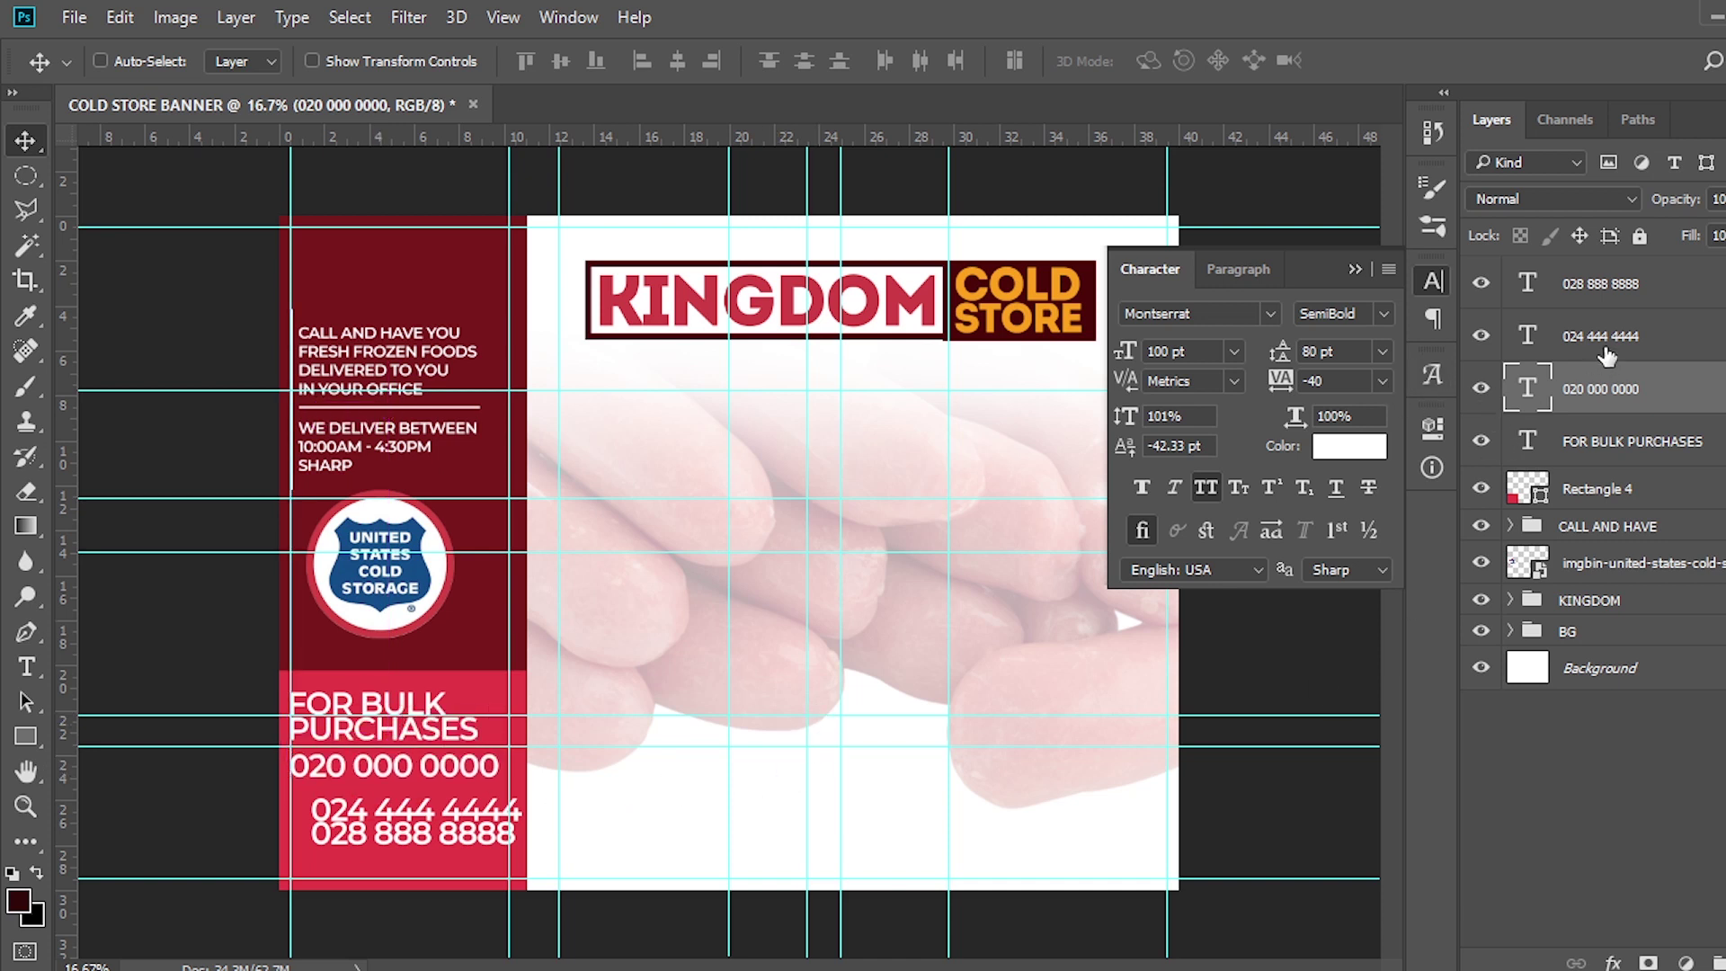
click(1575, 446)
text(100)
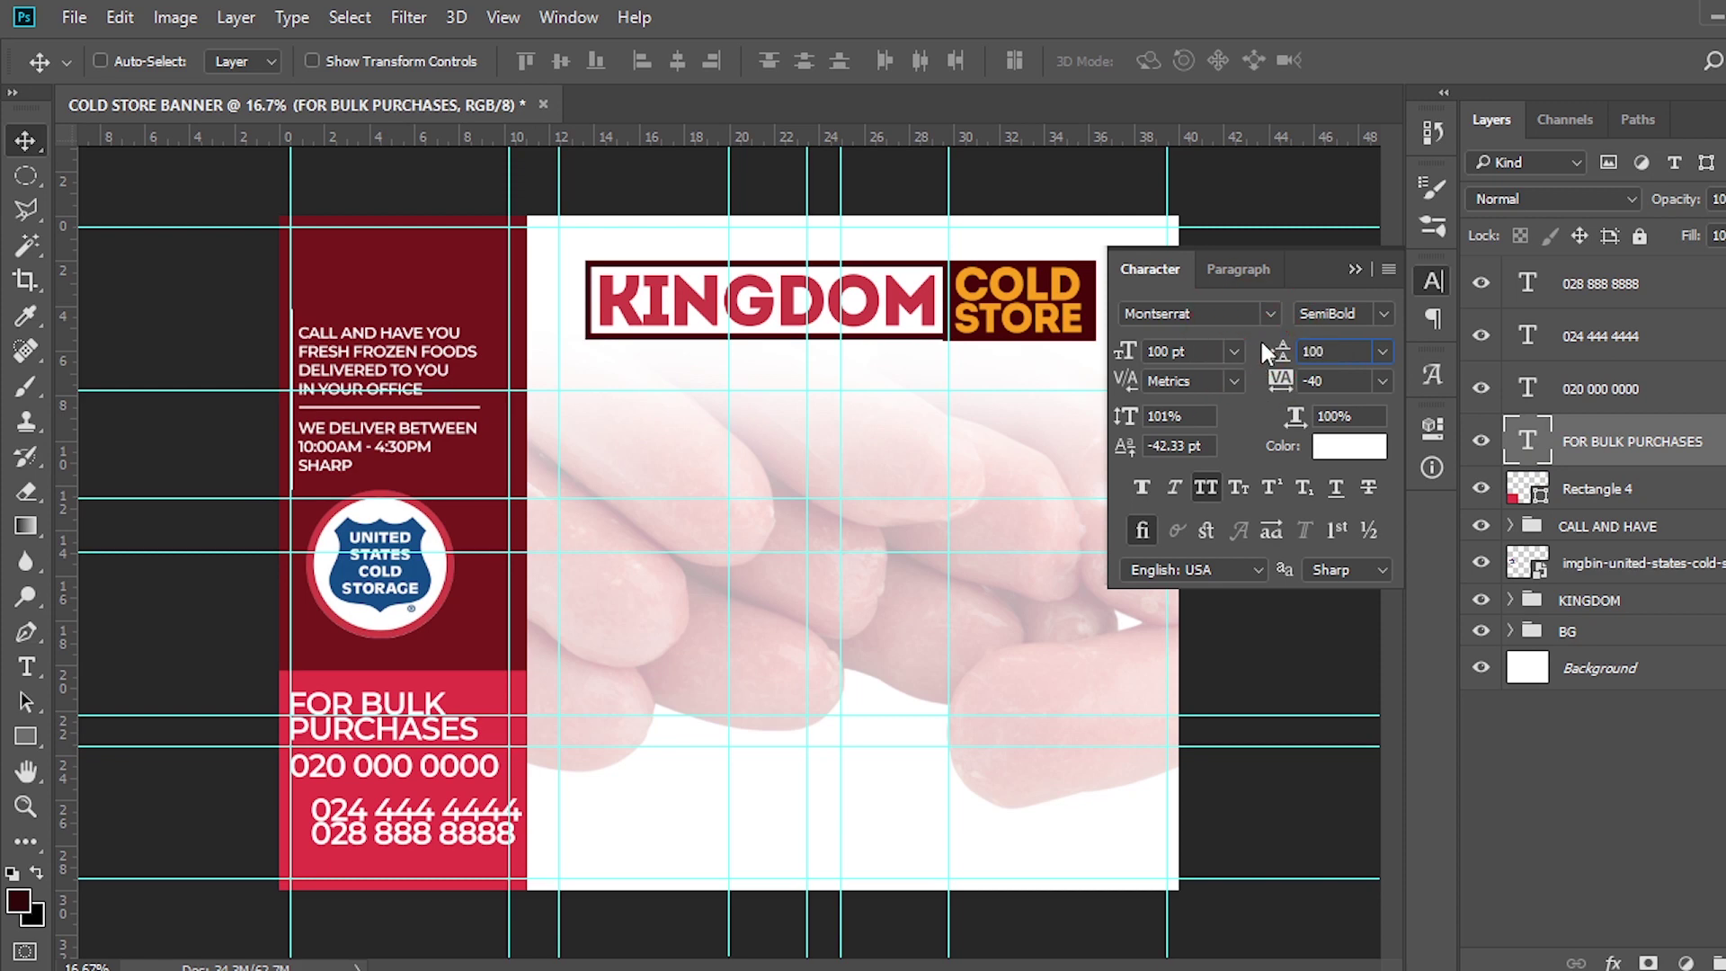
key(Return)
Zoom in on the red box and shift all four text layers slightly right
key(ctrl+plus)
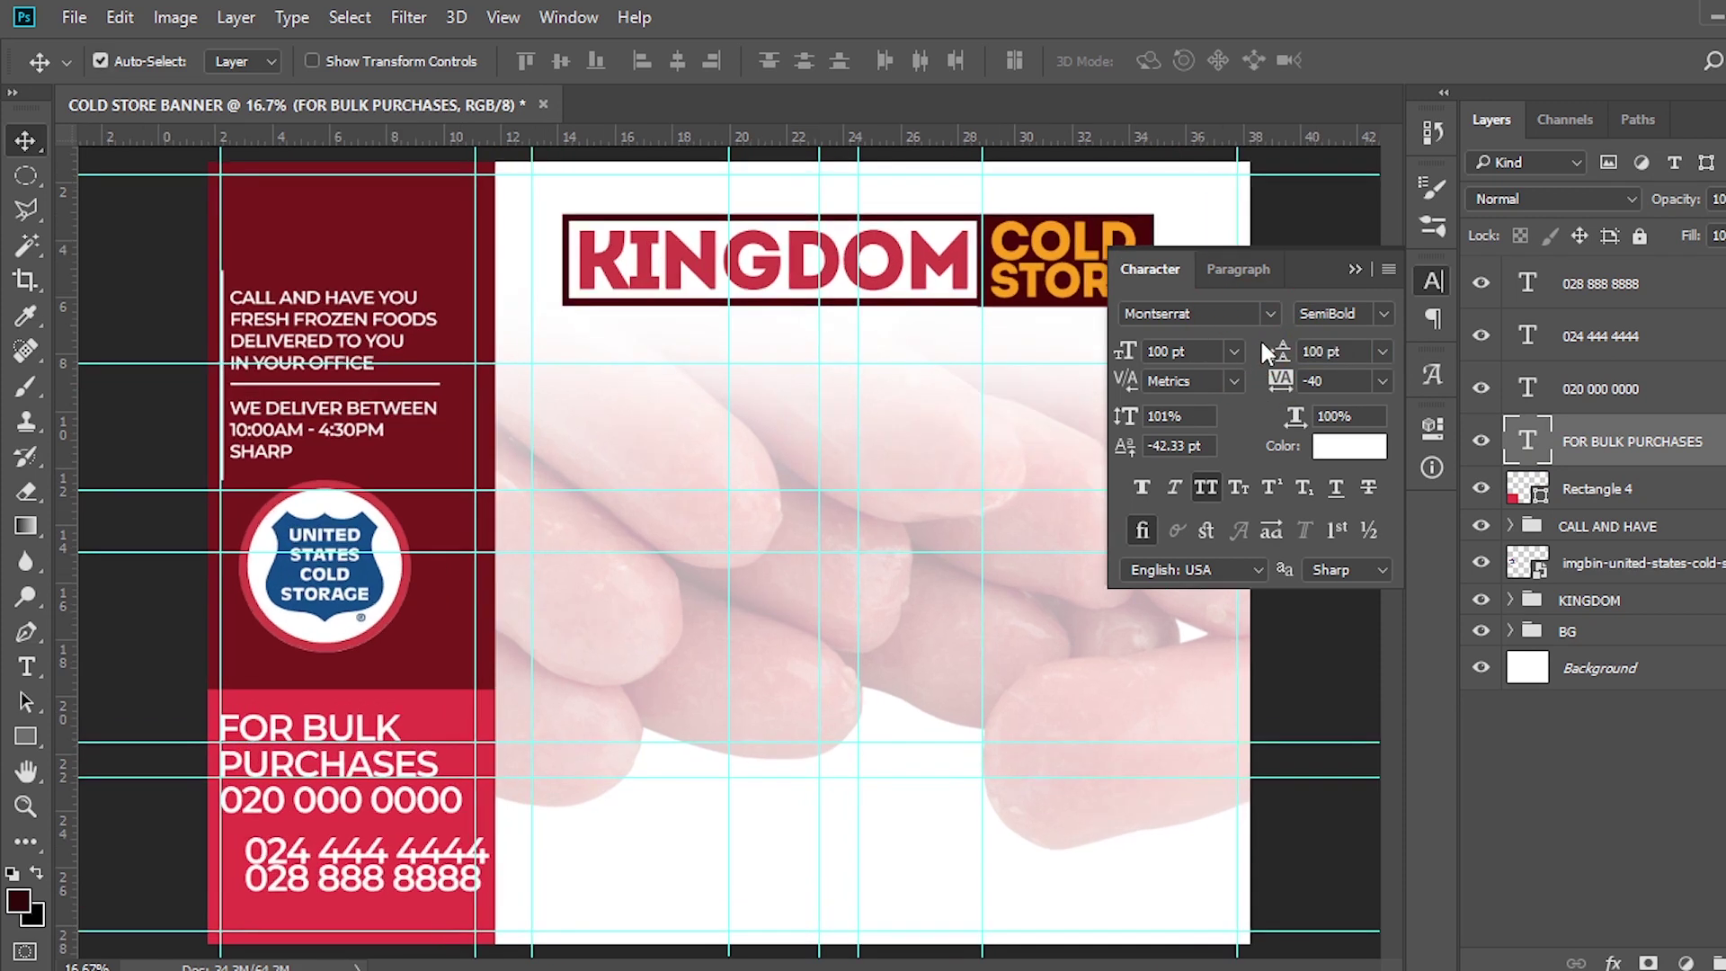
key(ctrl+plus)
scroll(743, 676, left, 3)
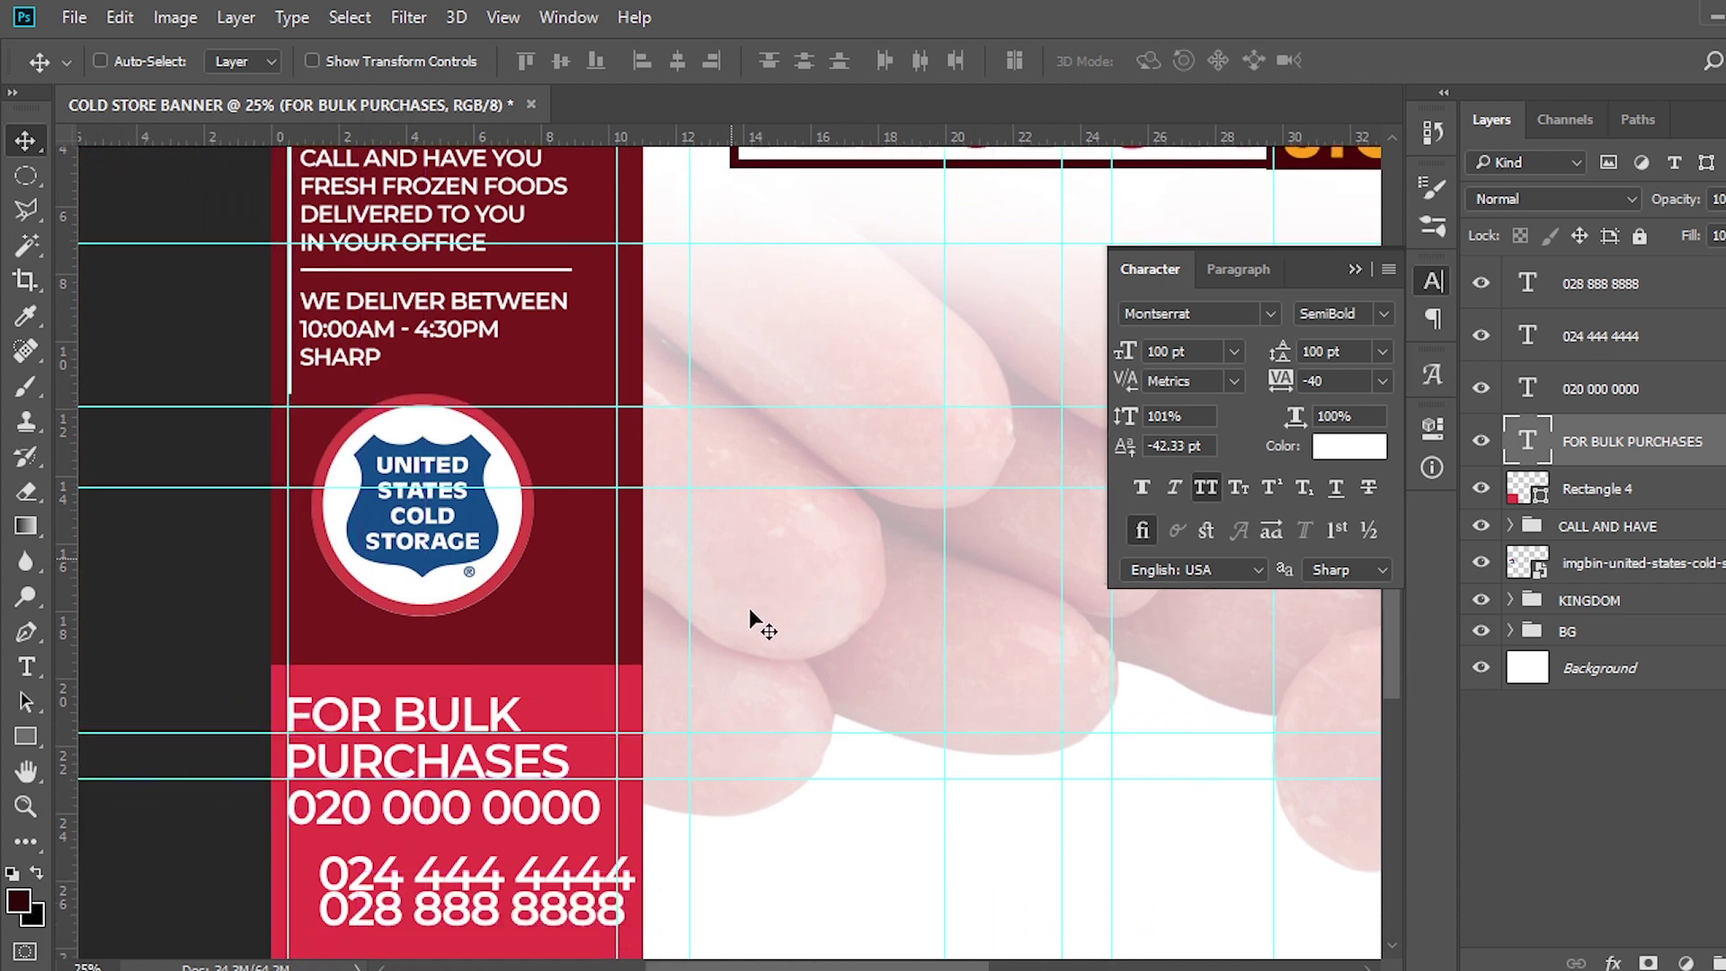
scroll(751, 615, down, 5)
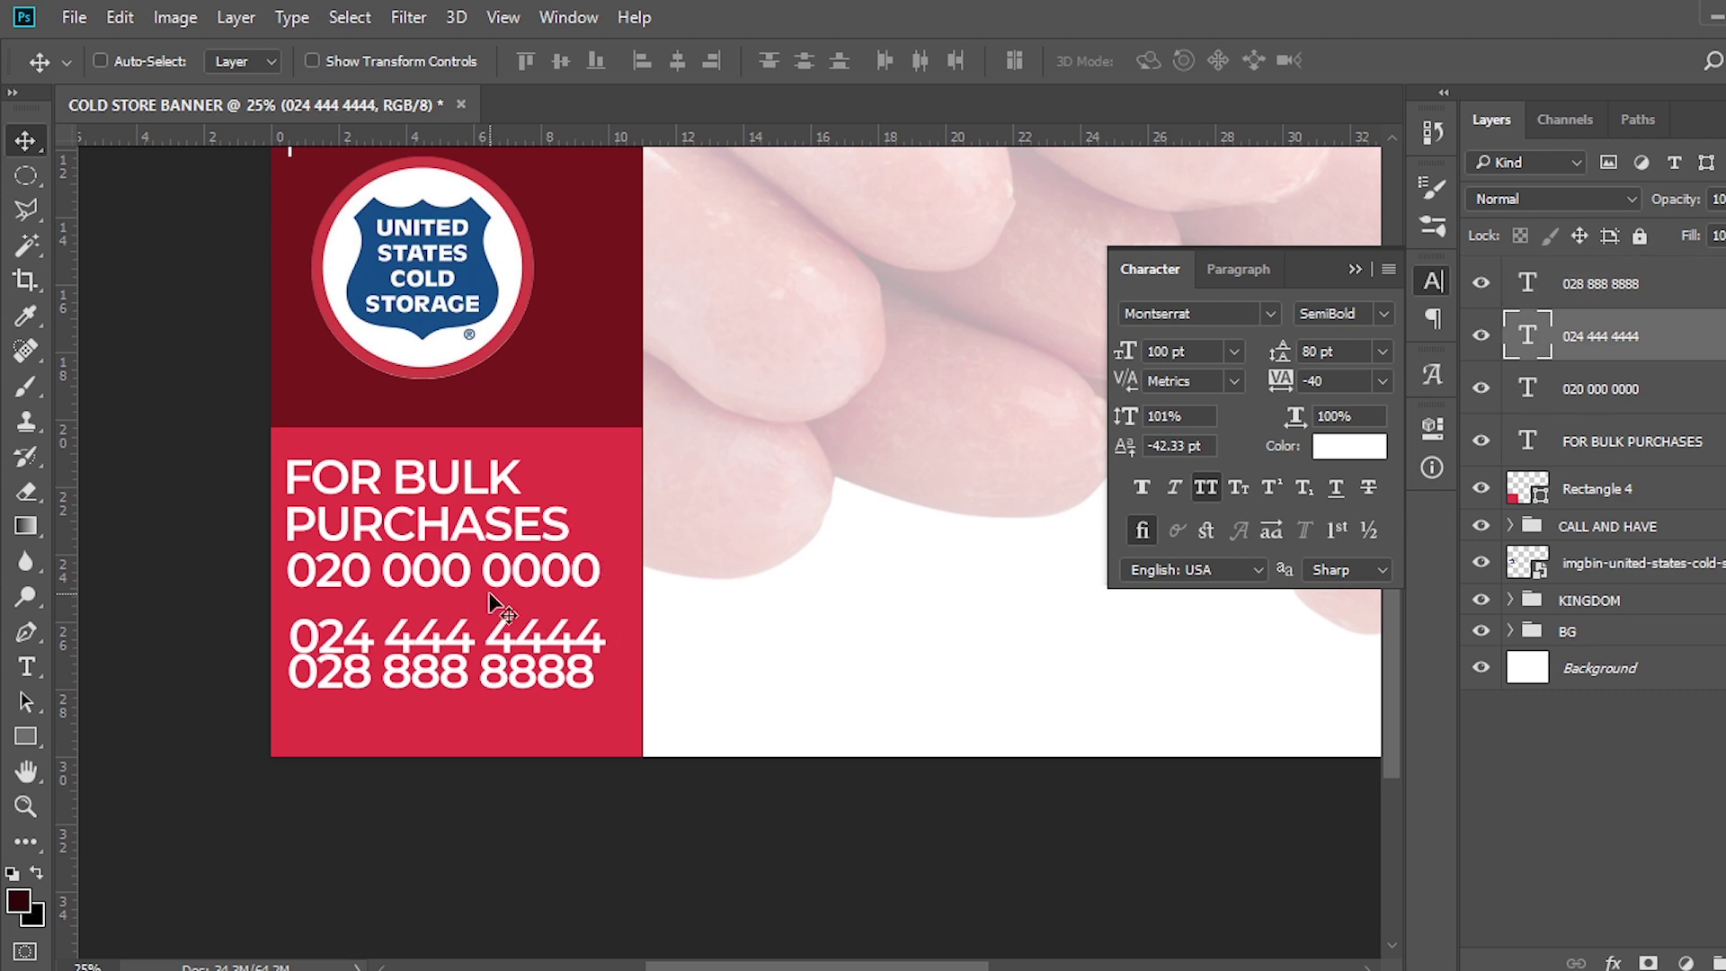
key(ctrl+semicolon)
click(1578, 283)
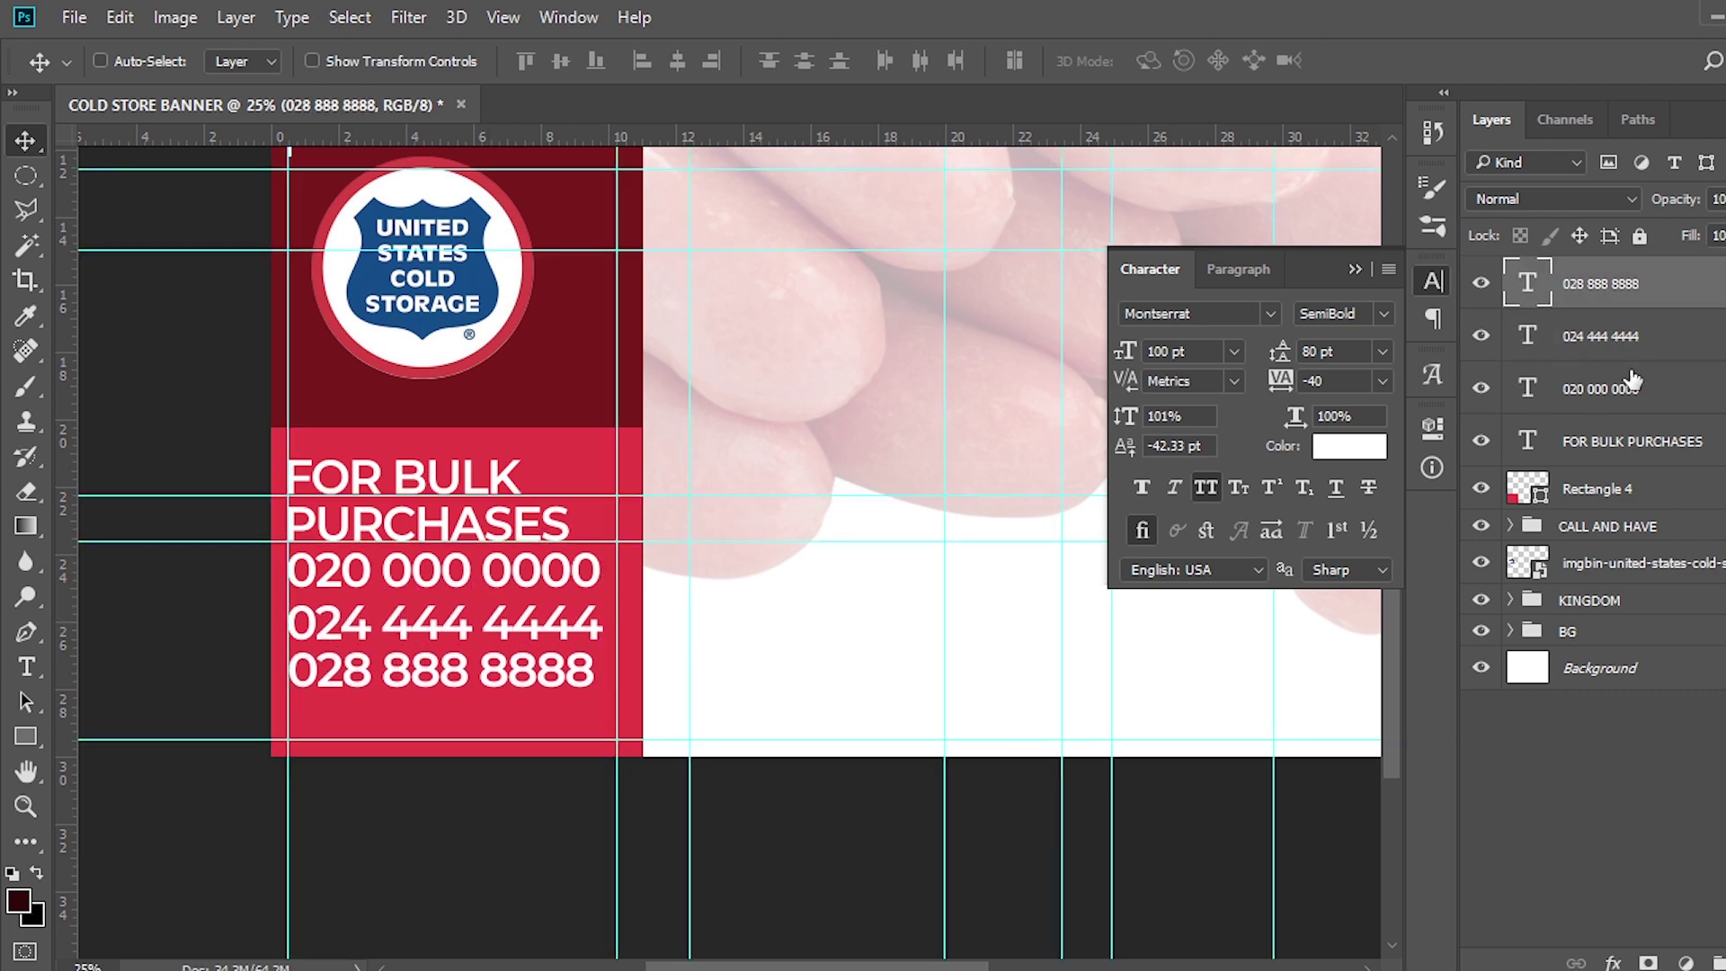
shift+click(1599, 442)
drag(480, 582, 490, 582)
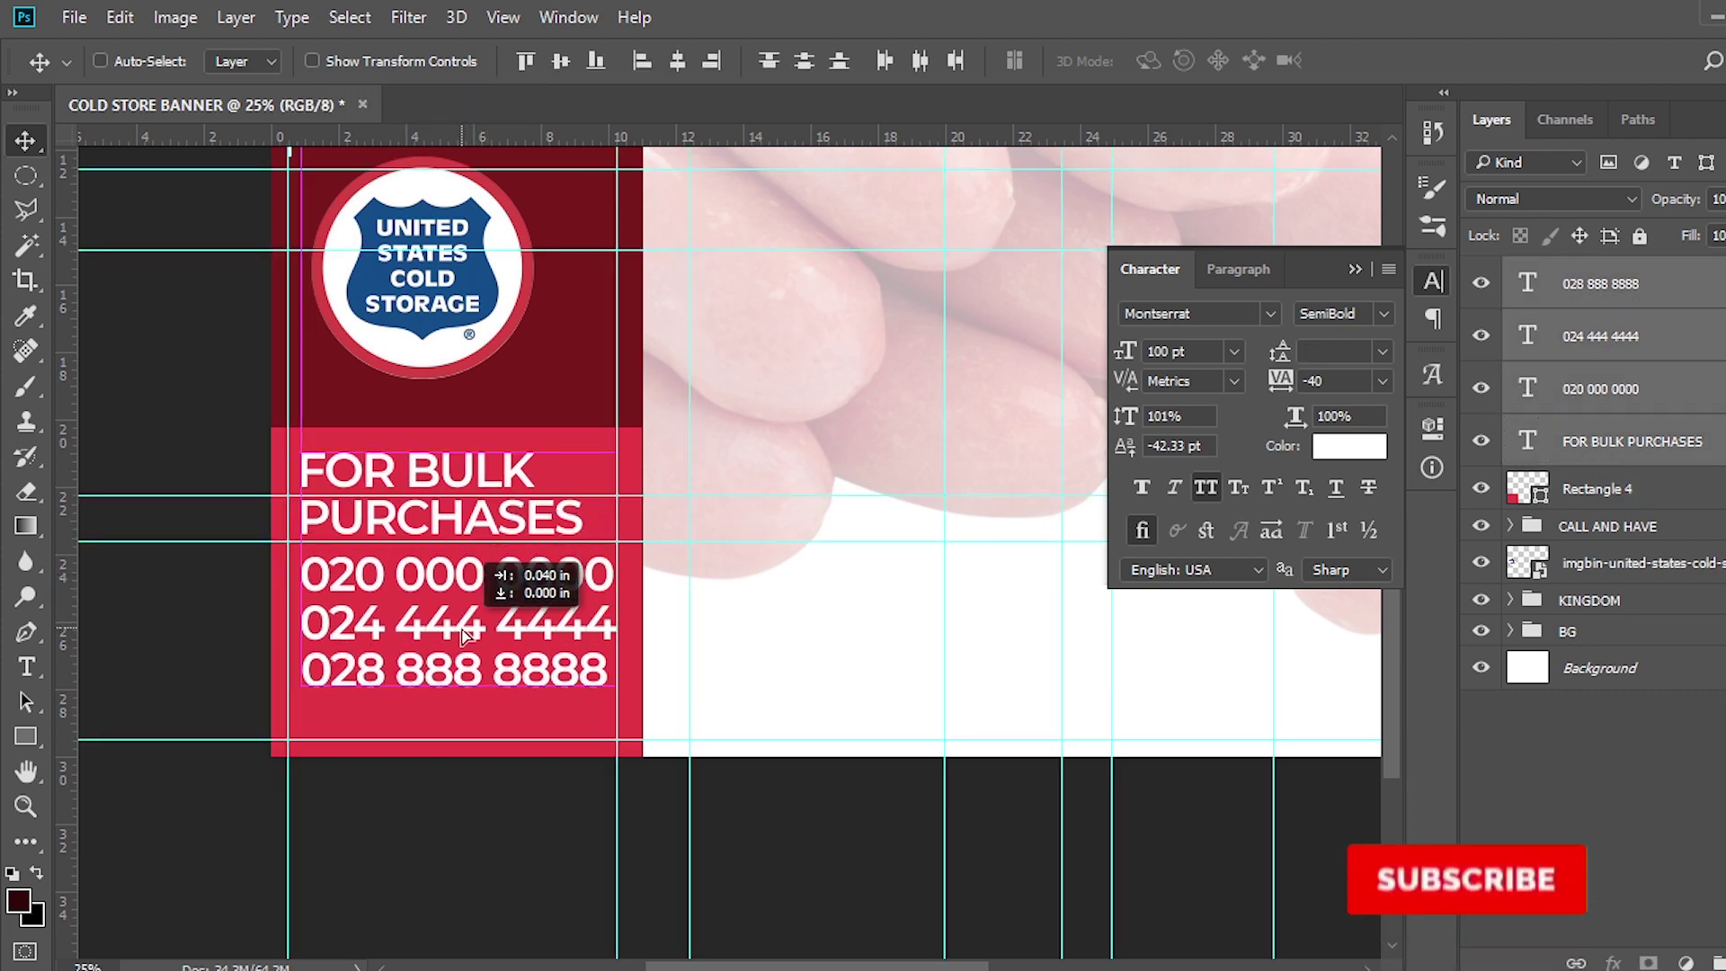
key(ctrl+semicolon)
scroll(443, 616, down, 2)
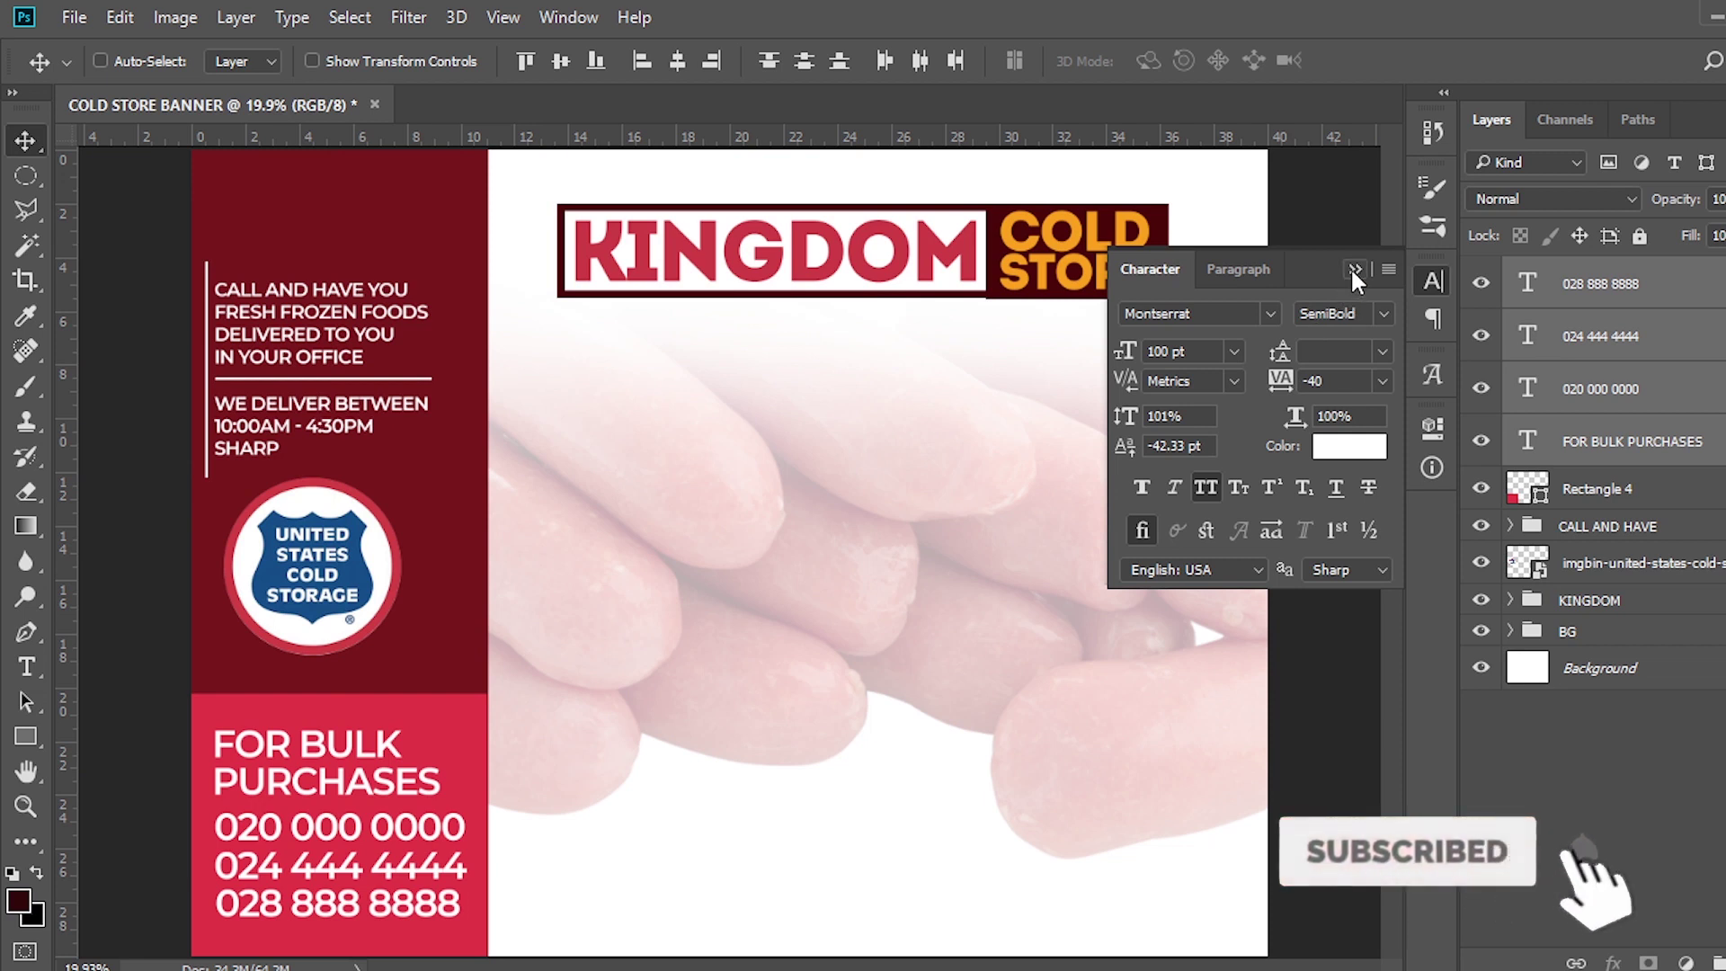
Group the text layers with Rectangle 4 and begin renaming the group starting with 'F'
click(1354, 269)
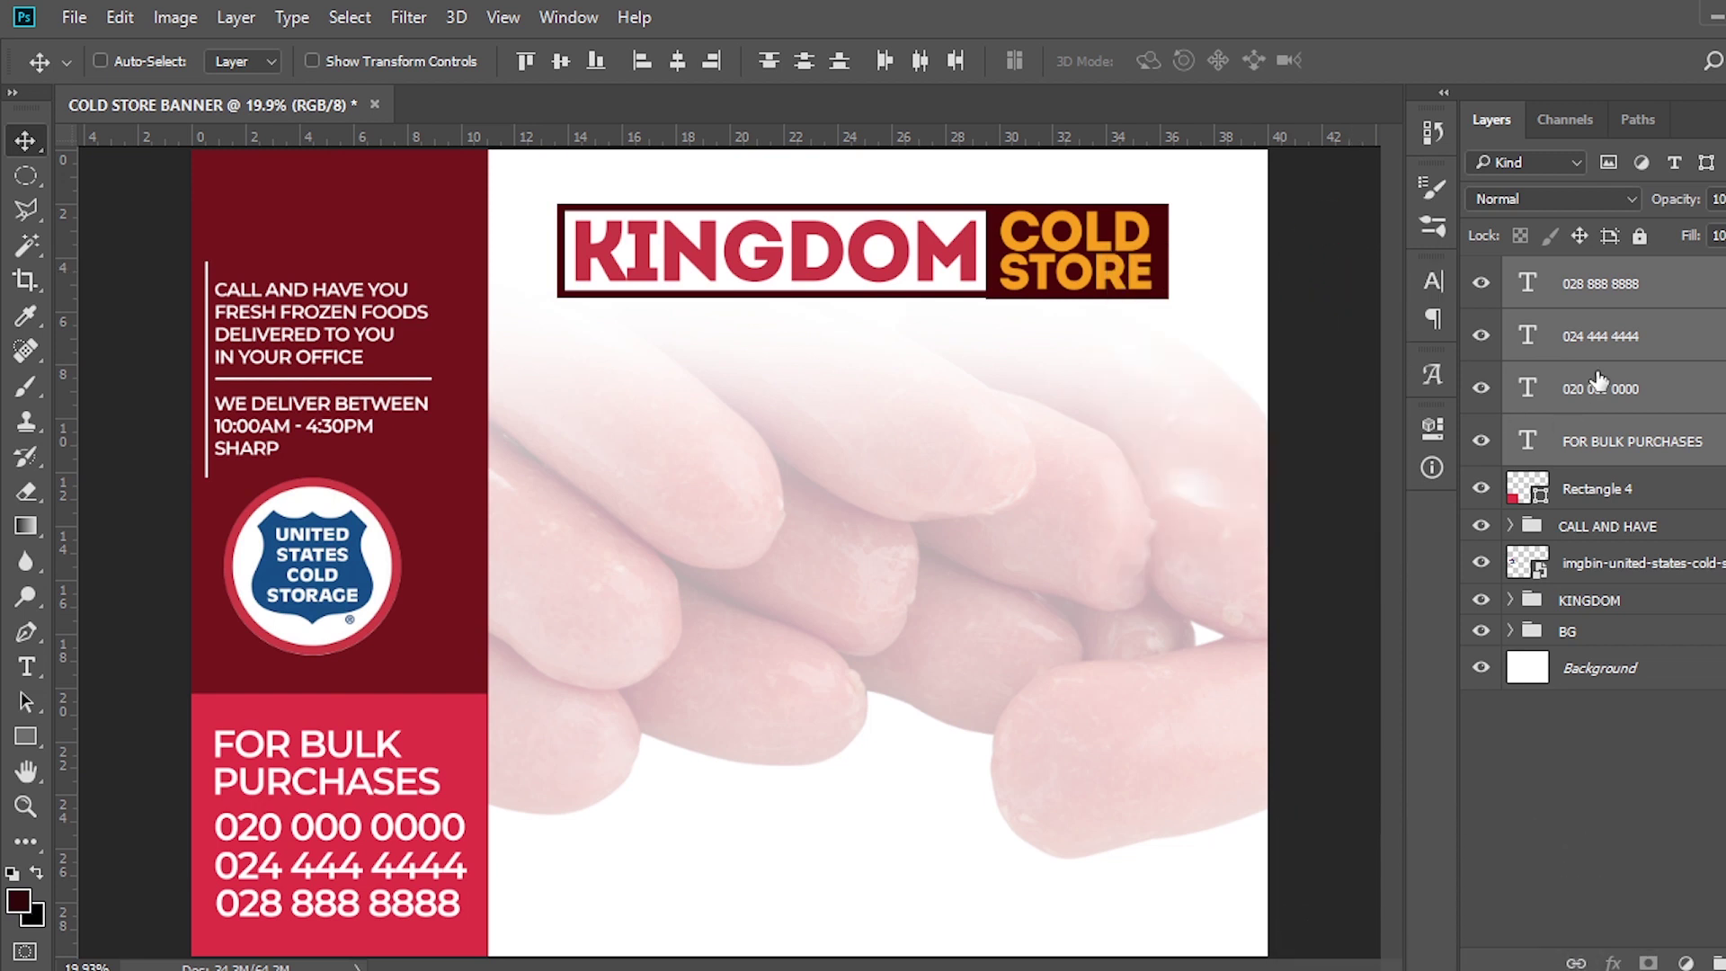
ctrl+click(1618, 488)
key(ctrl+g)
double_click(1582, 273)
text(FOR BULK PURCHASES)
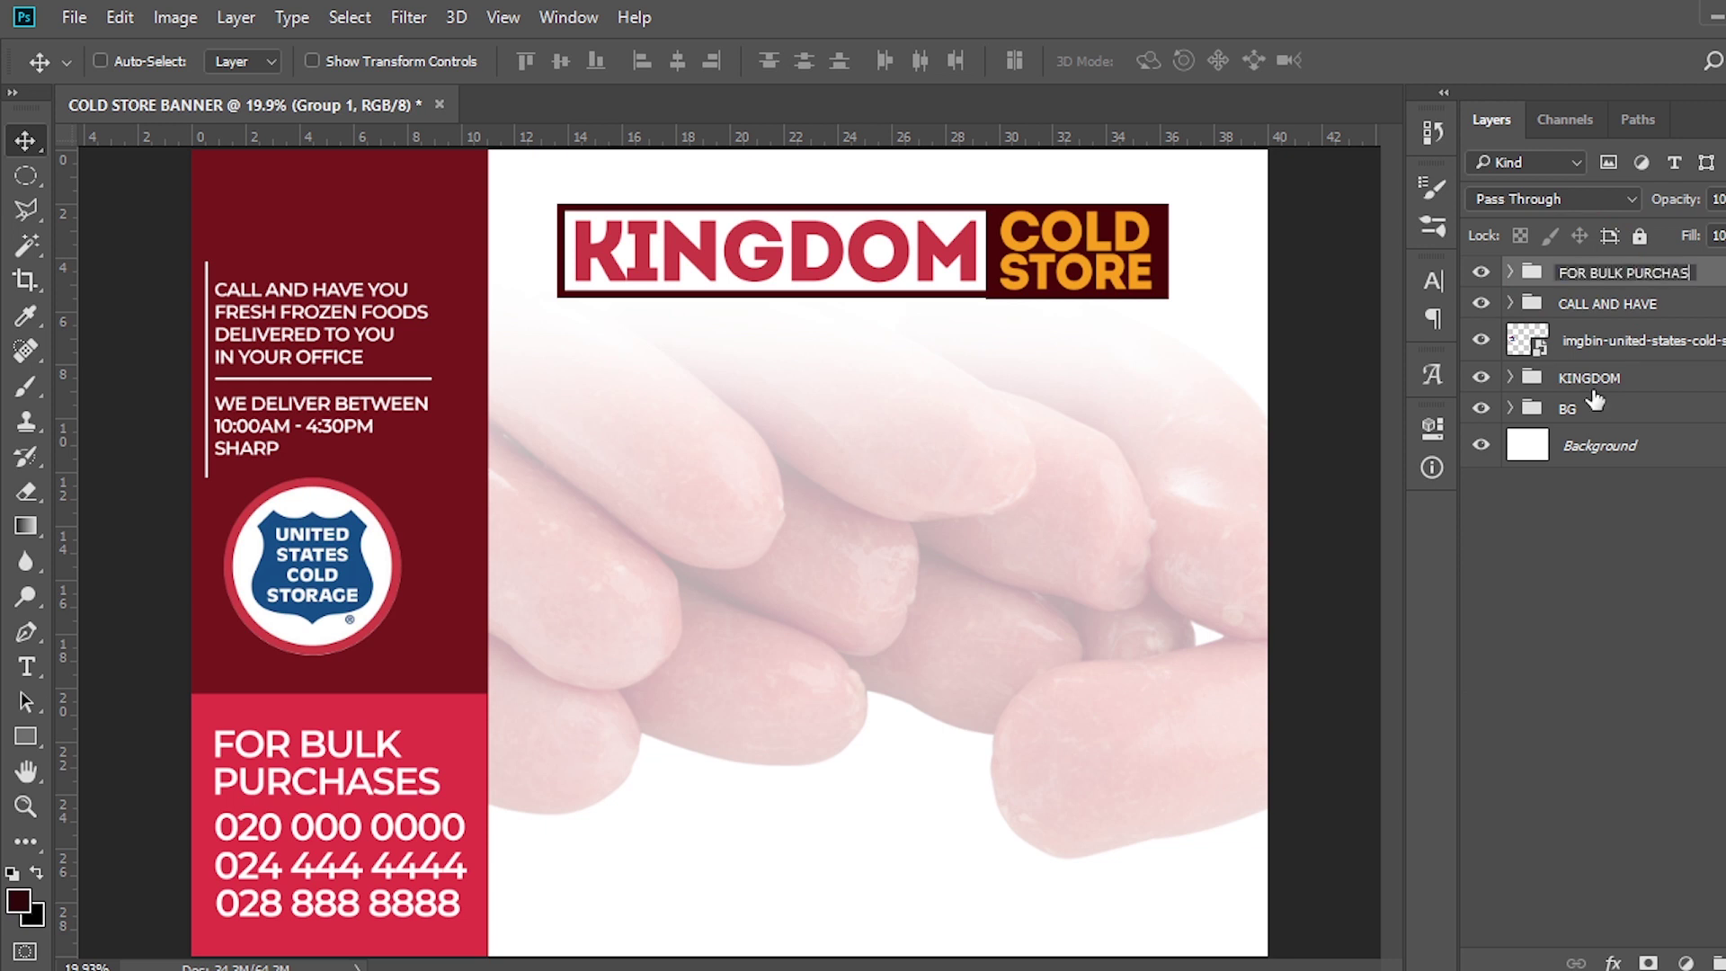
Commit the FOR BULK PURCHASES group name and toggle its visibility off and back on
key(Return)
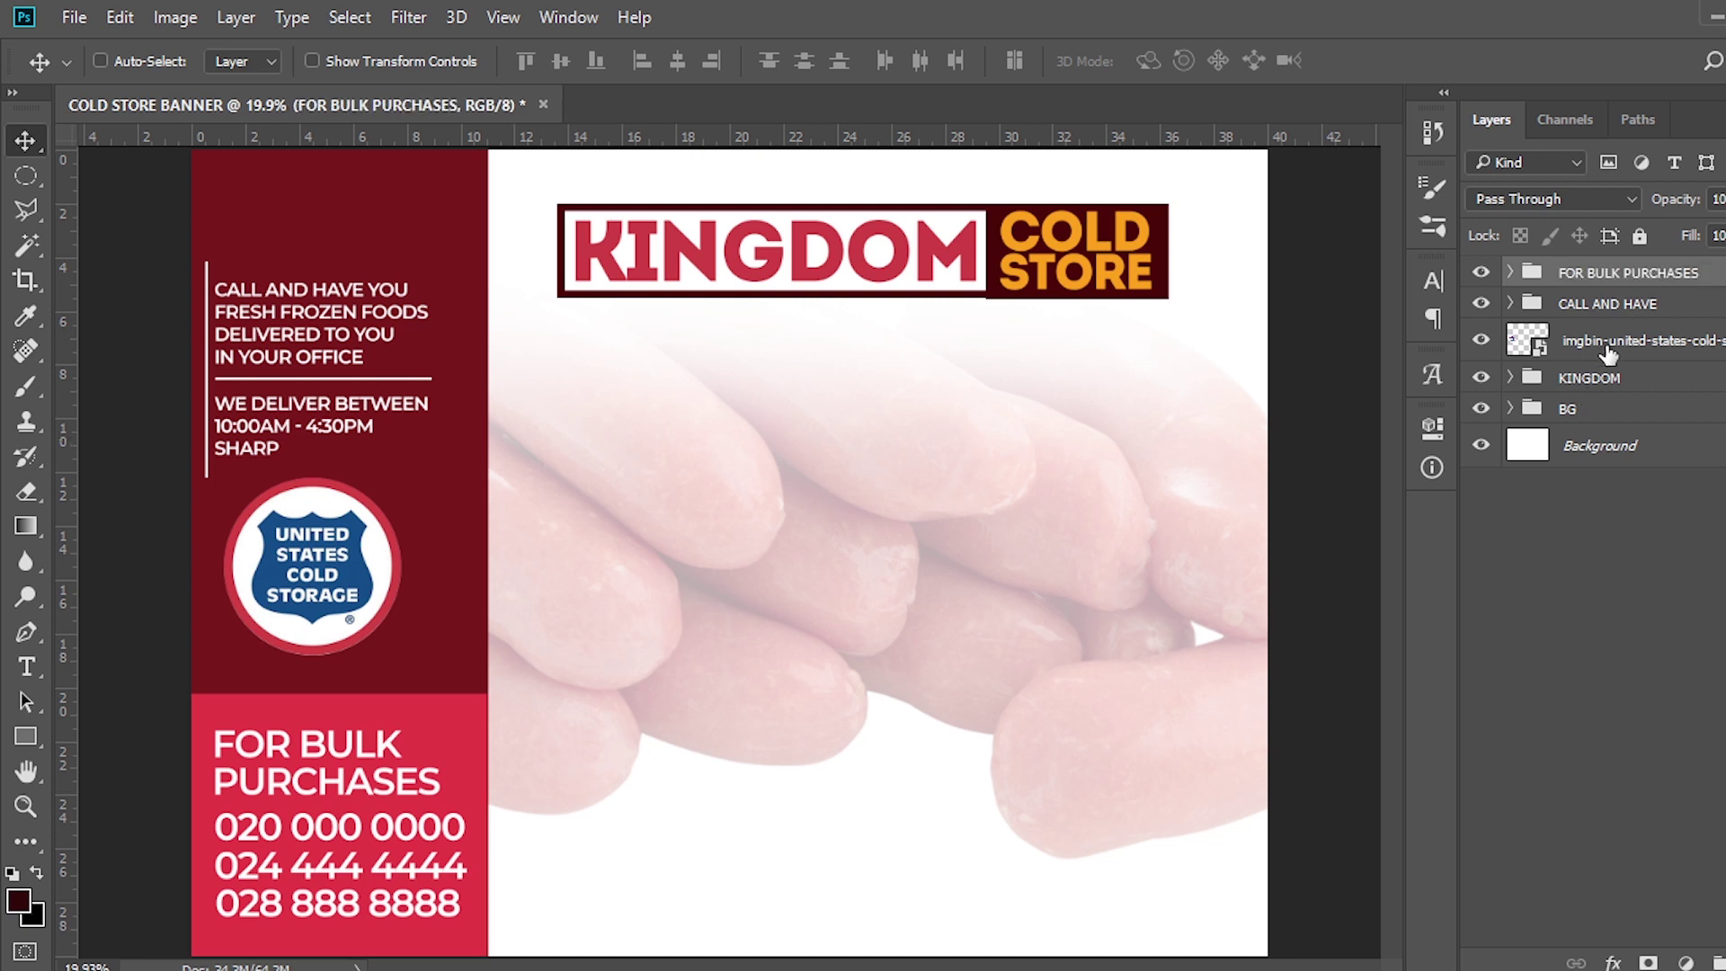
click(1482, 275)
click(1479, 275)
Draw a black rectangle, move it up under the KINGDOM COLD STORE logo, and duplicate it
click(27, 737)
drag(551, 378, 762, 607)
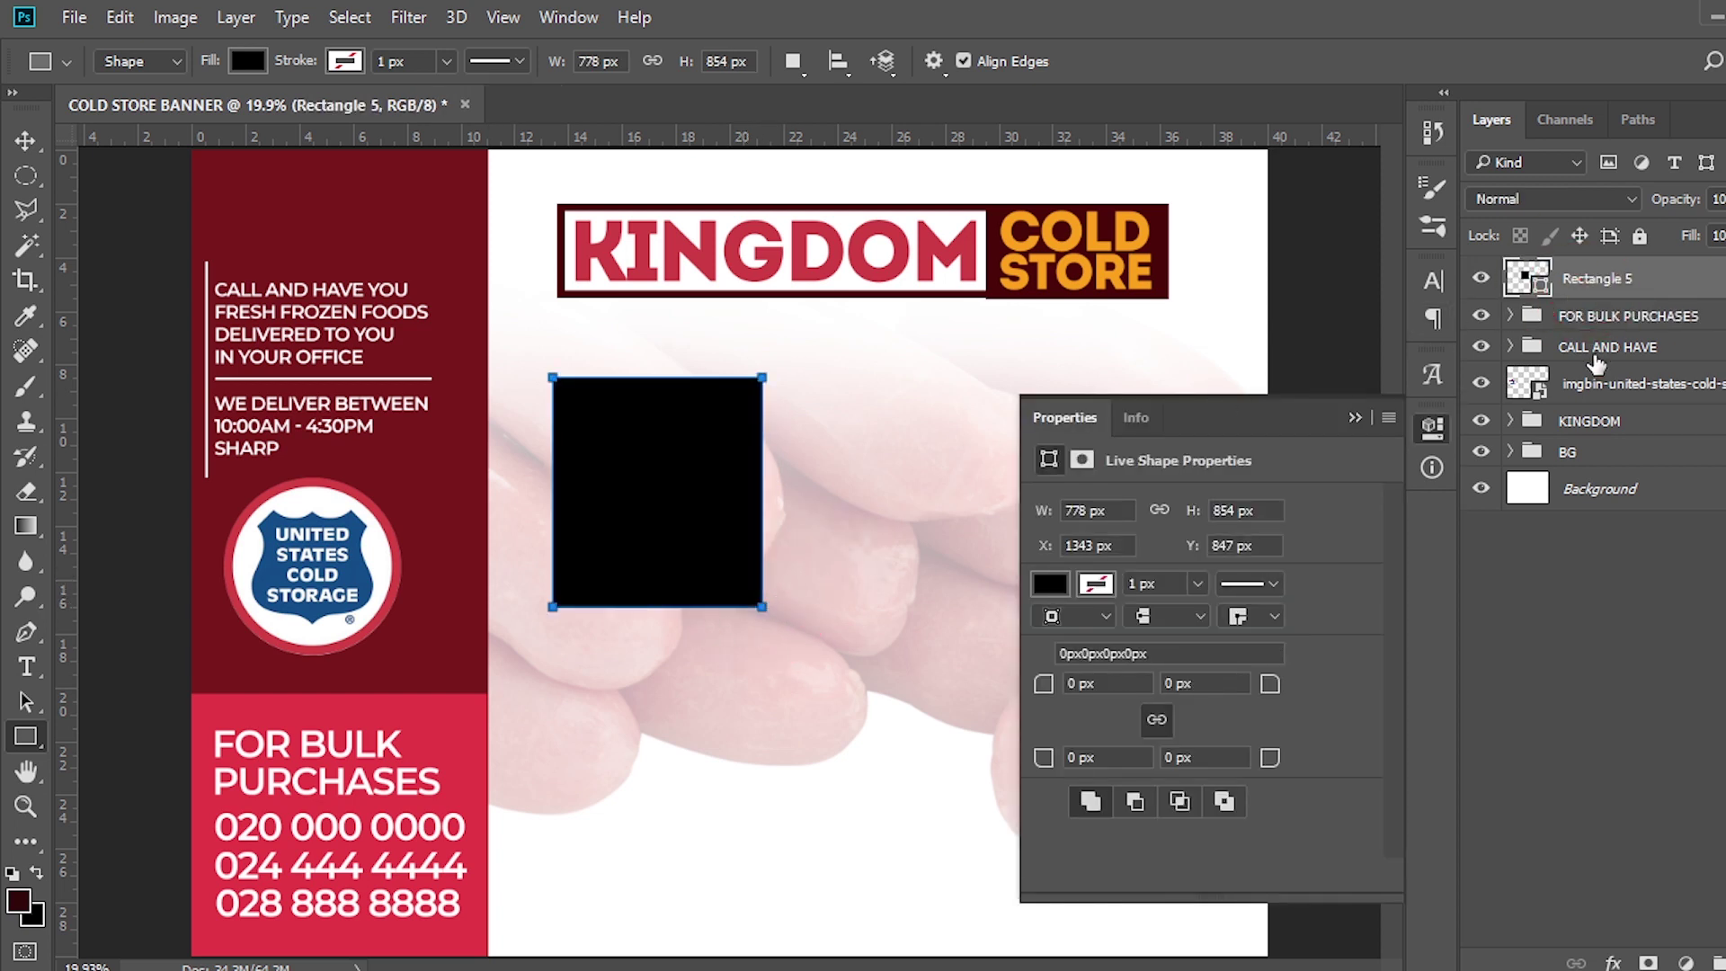
key(v)
drag(636, 483, 599, 439)
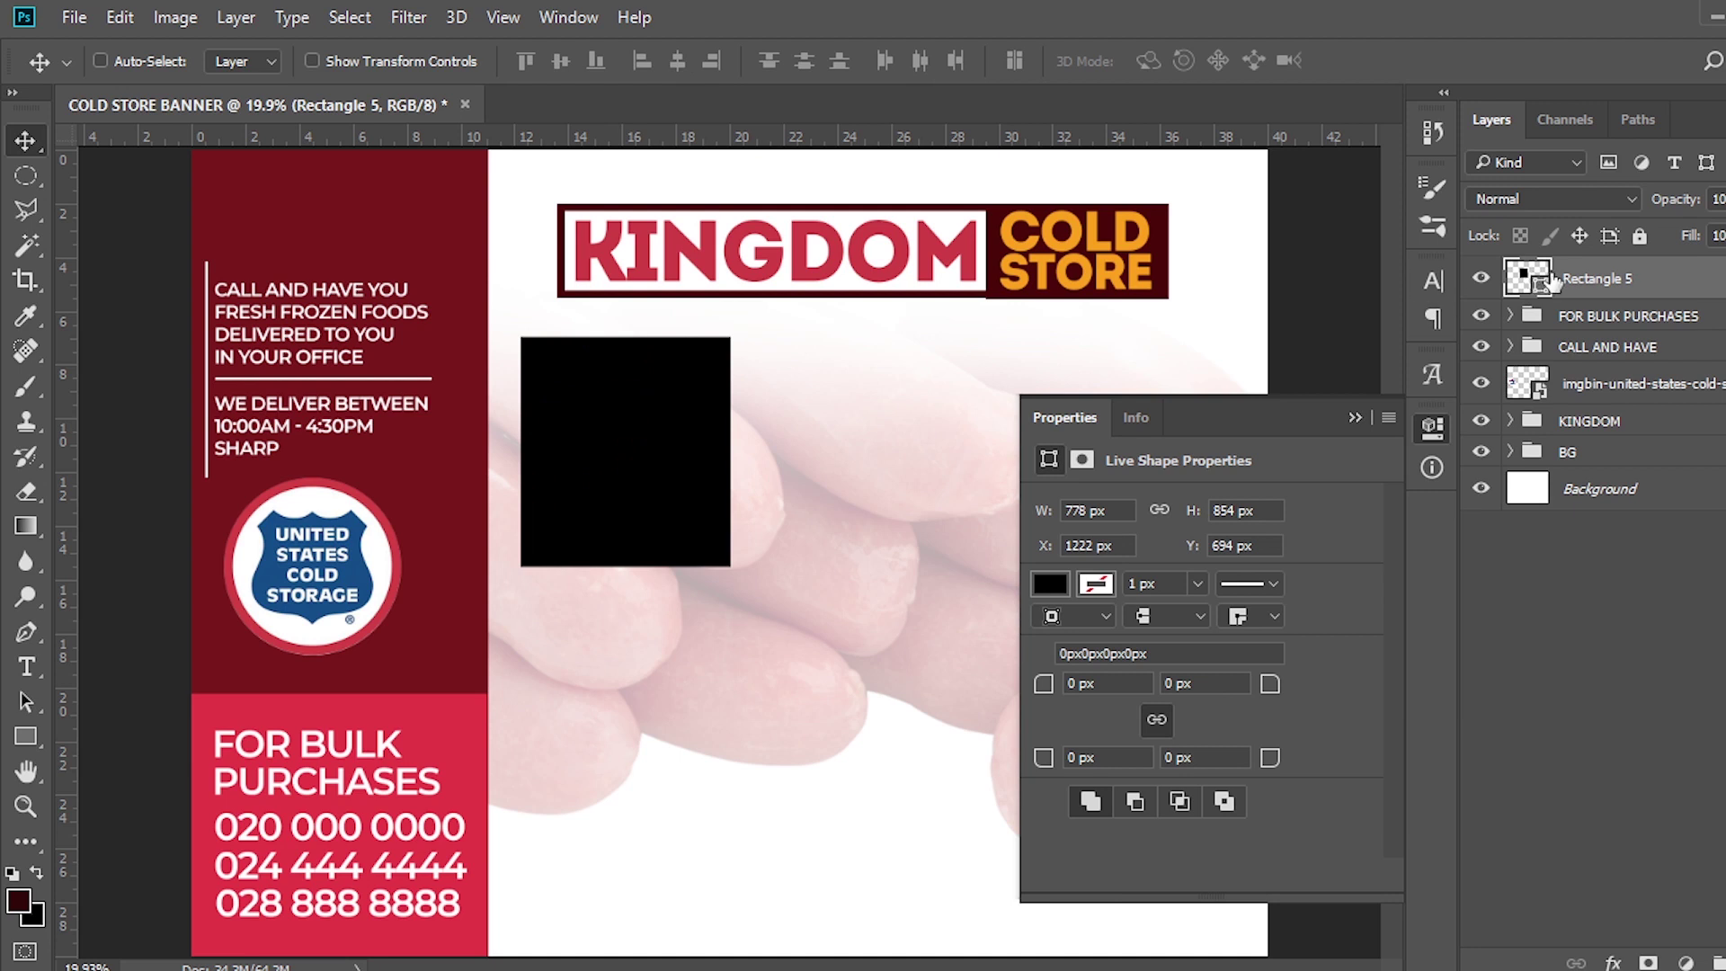
key(ctrl+j)
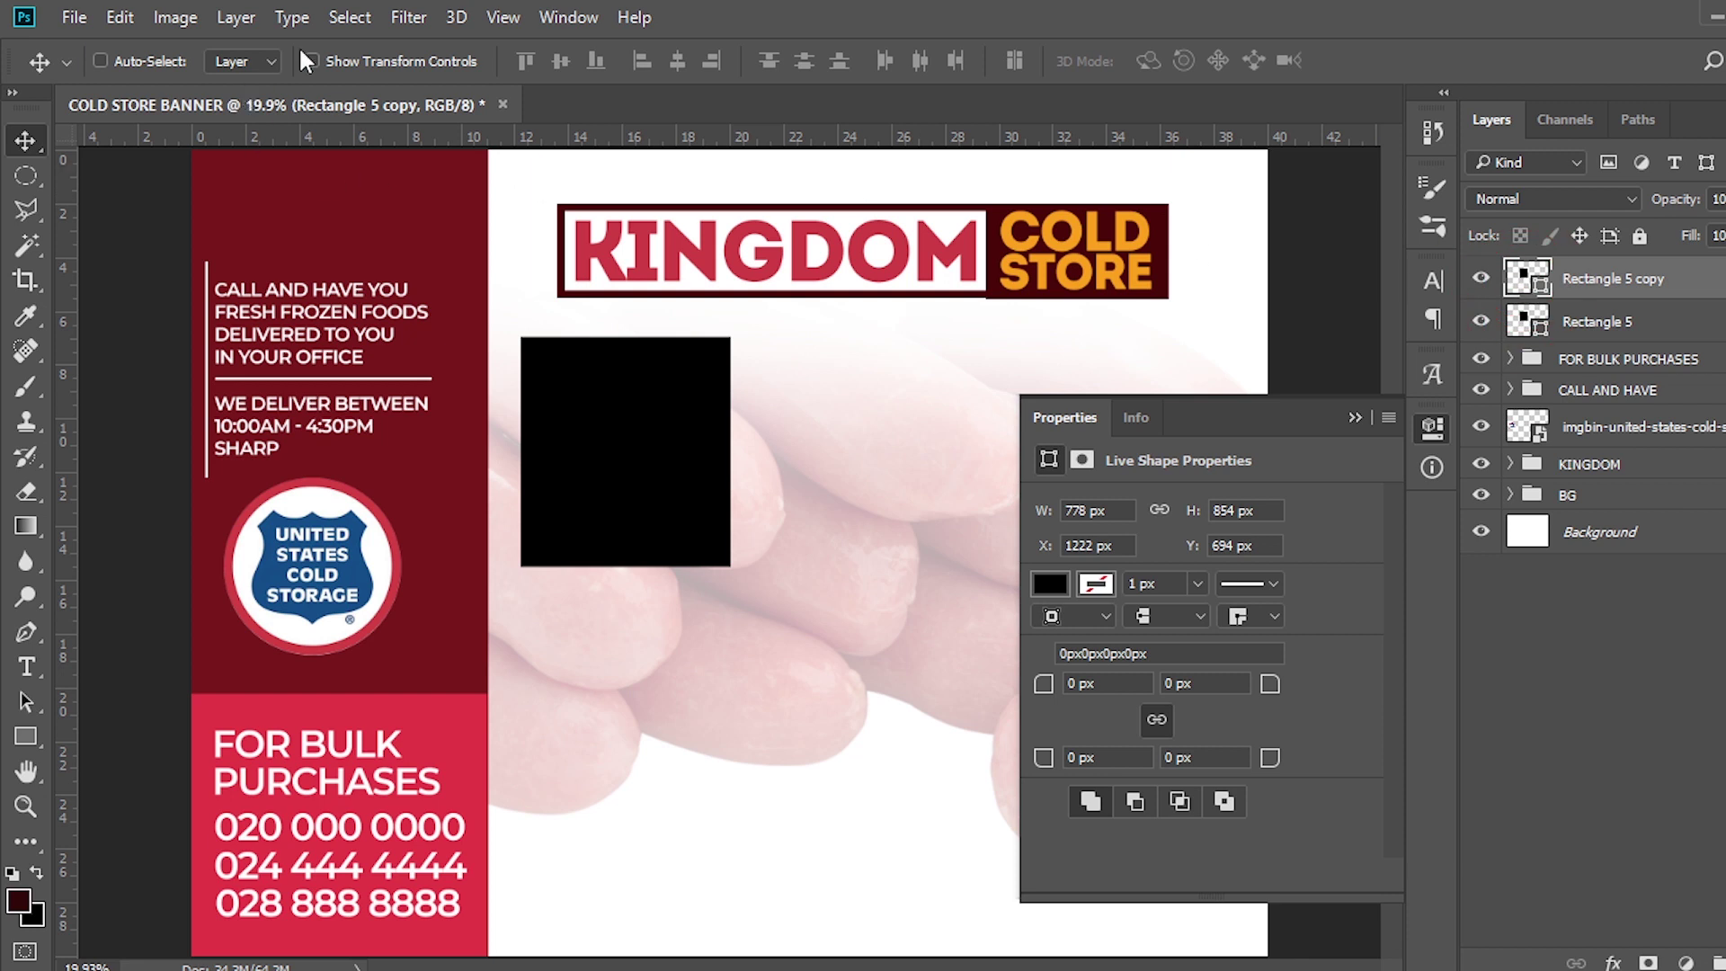
Give Rectangle 5 copy no fill and a 20 px #4B0202 stroke
key(u)
click(242, 58)
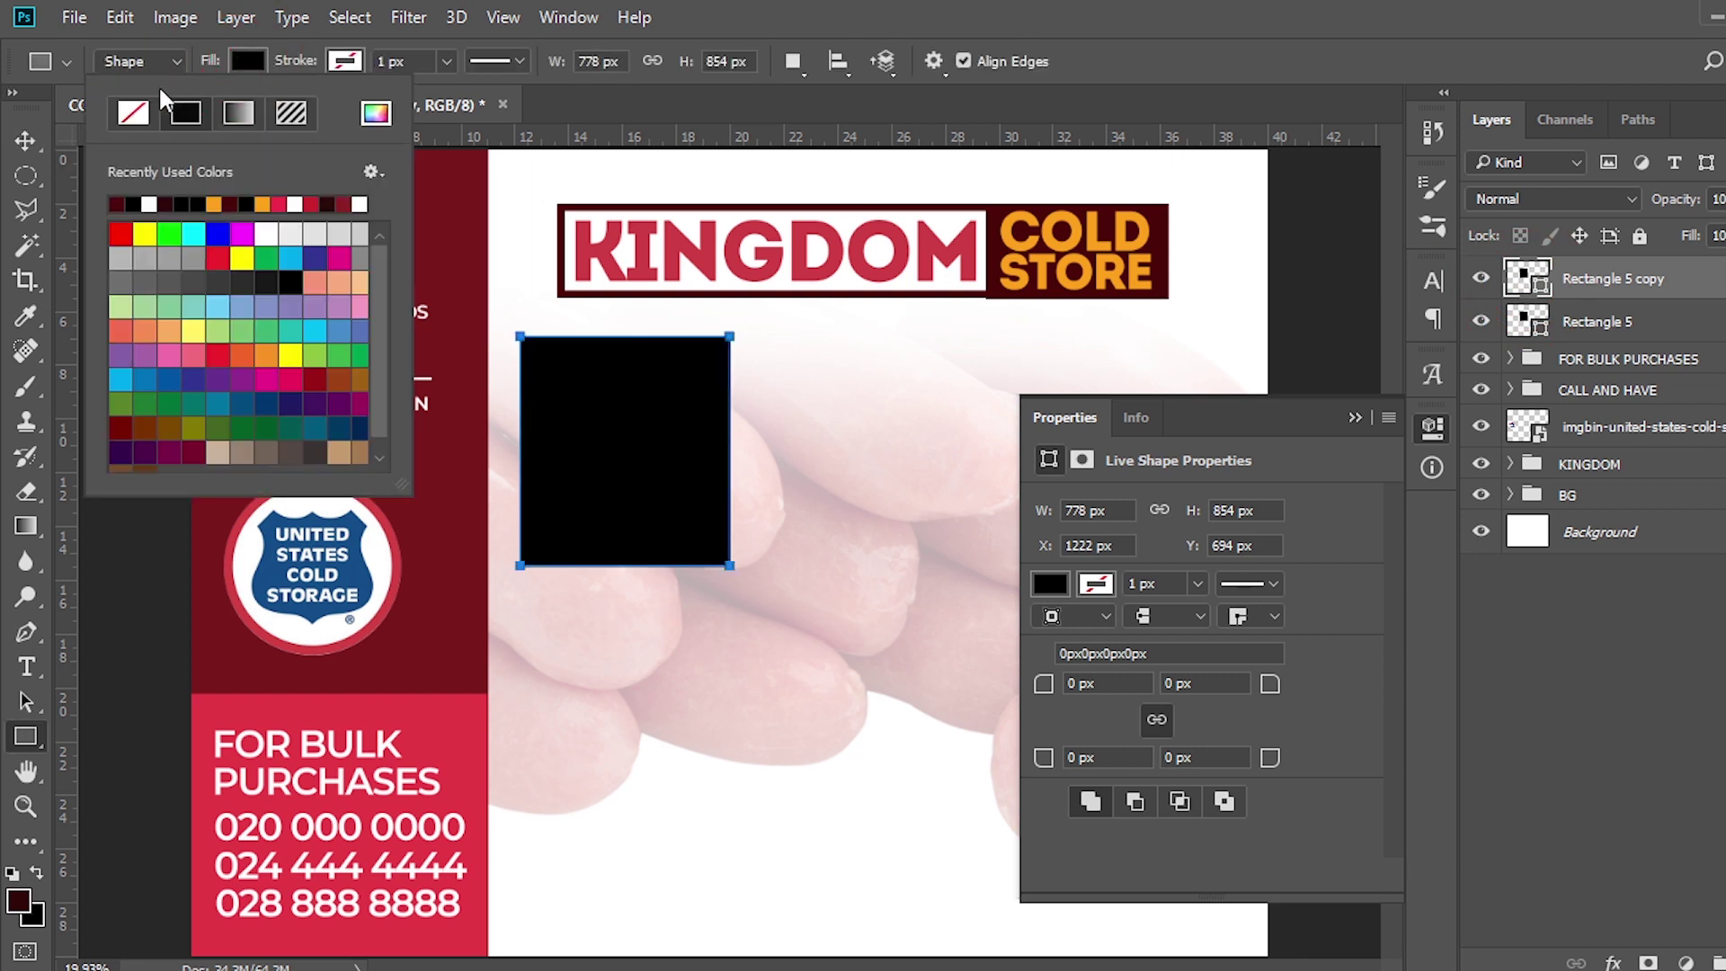
click(144, 108)
click(345, 60)
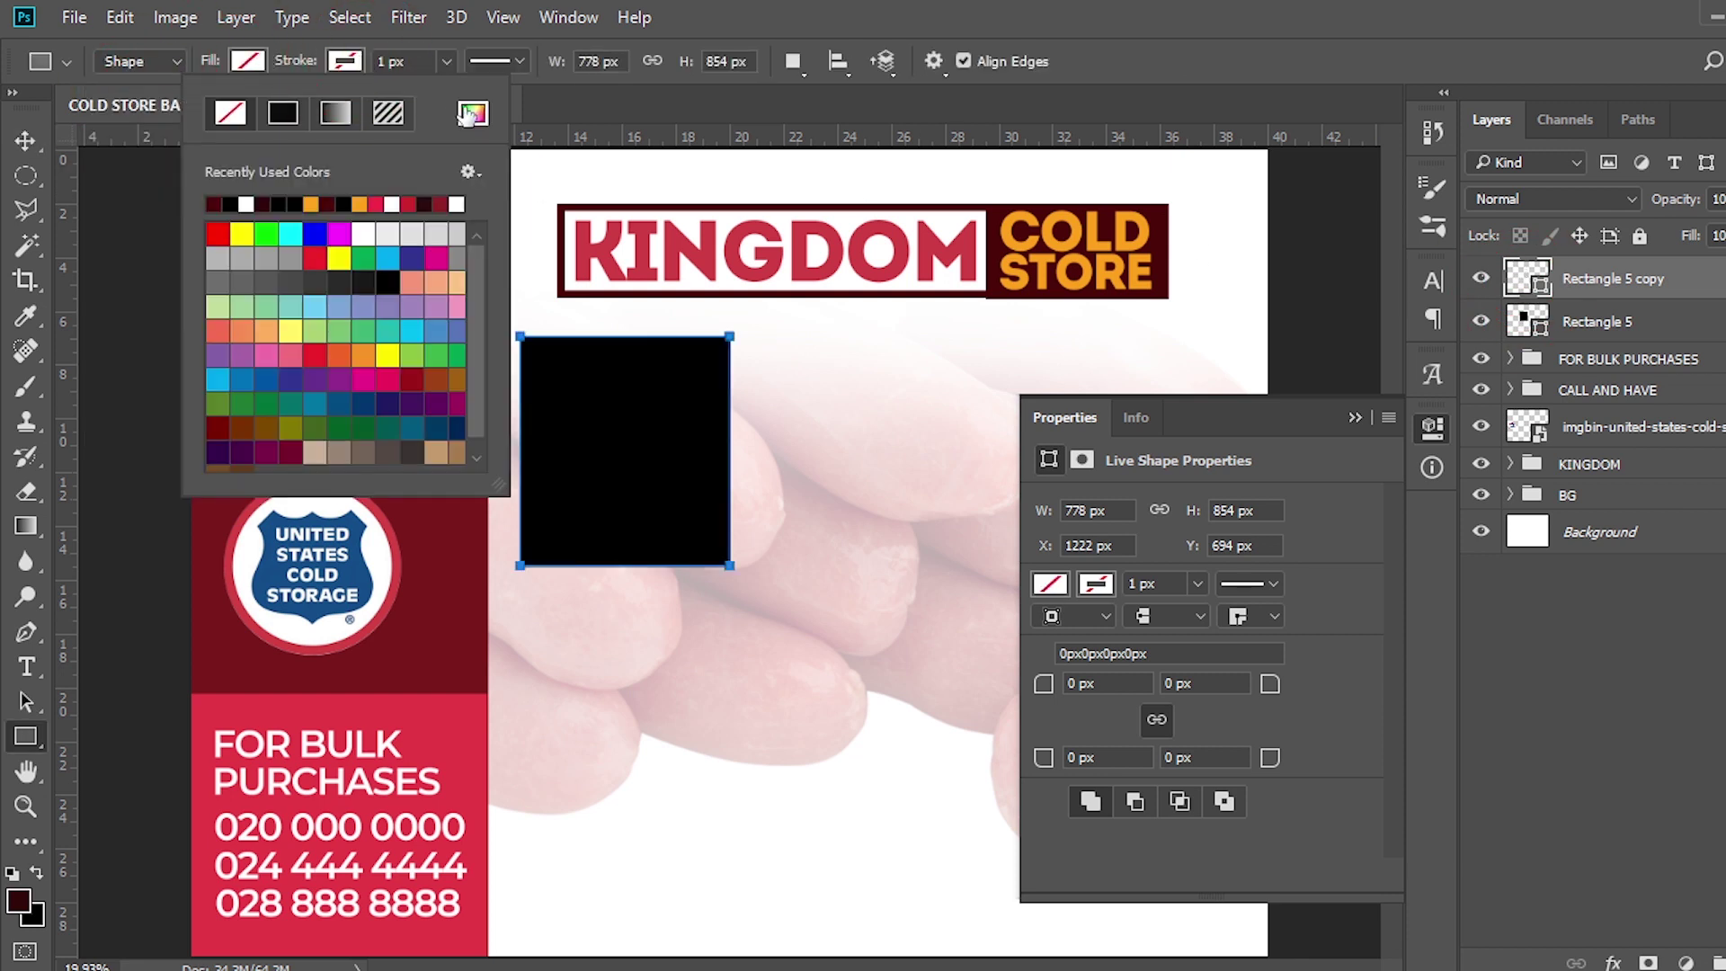
click(471, 113)
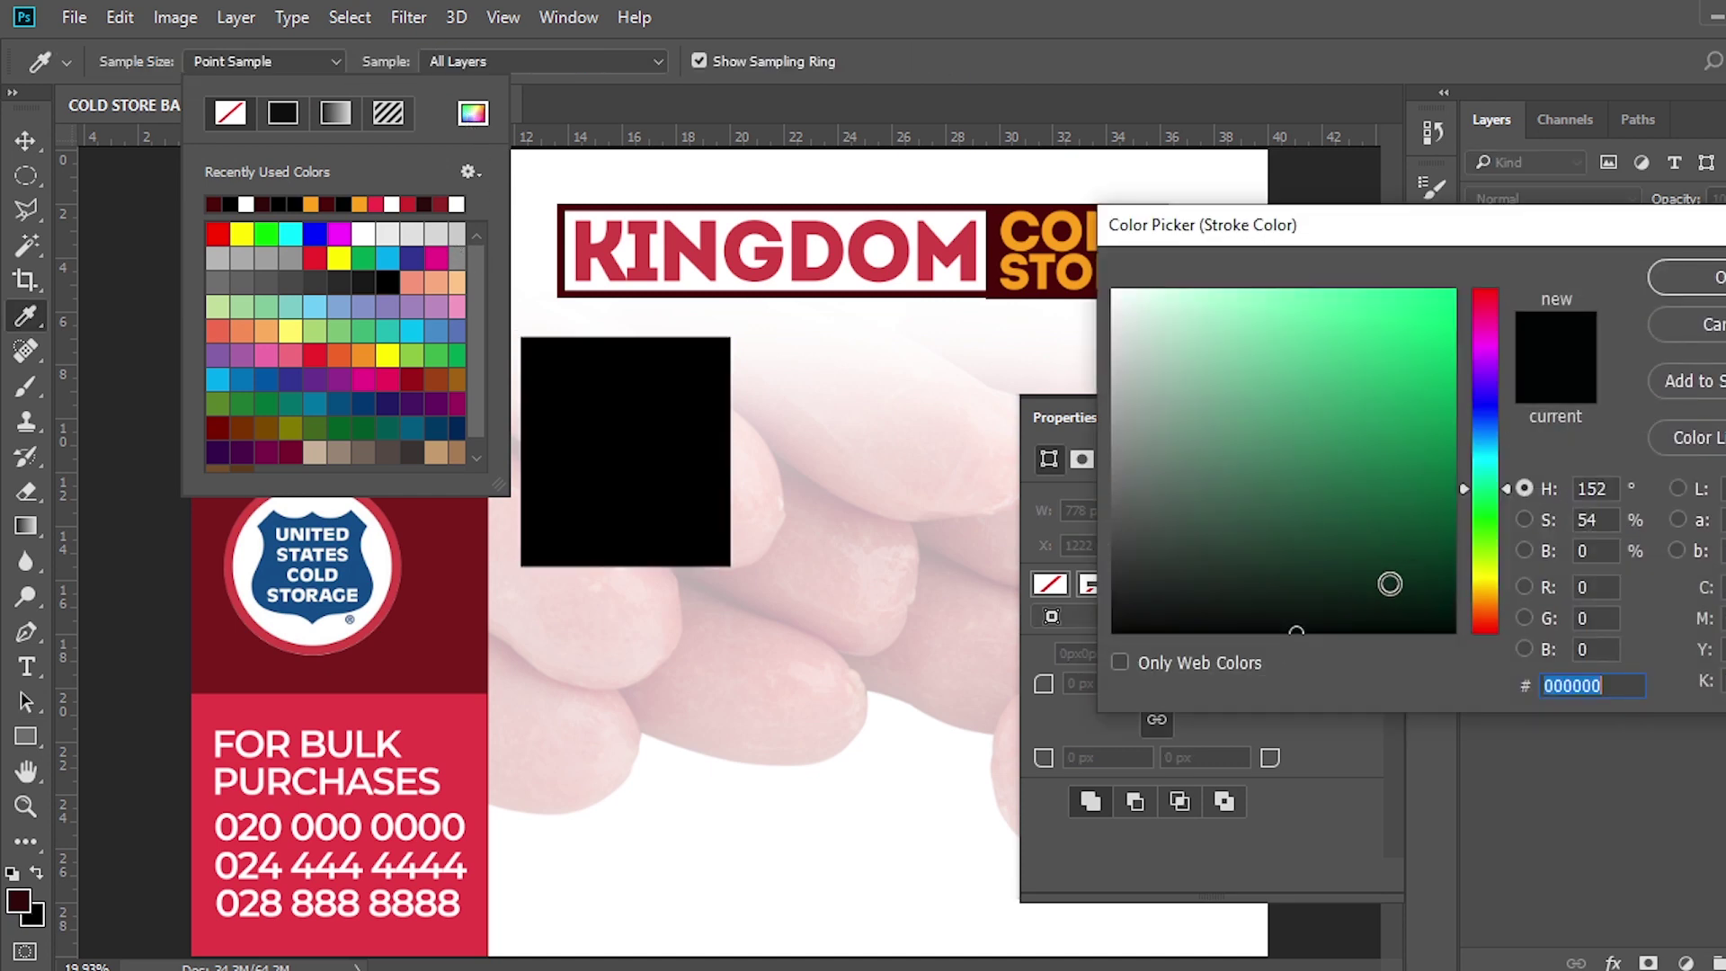
text(4B)
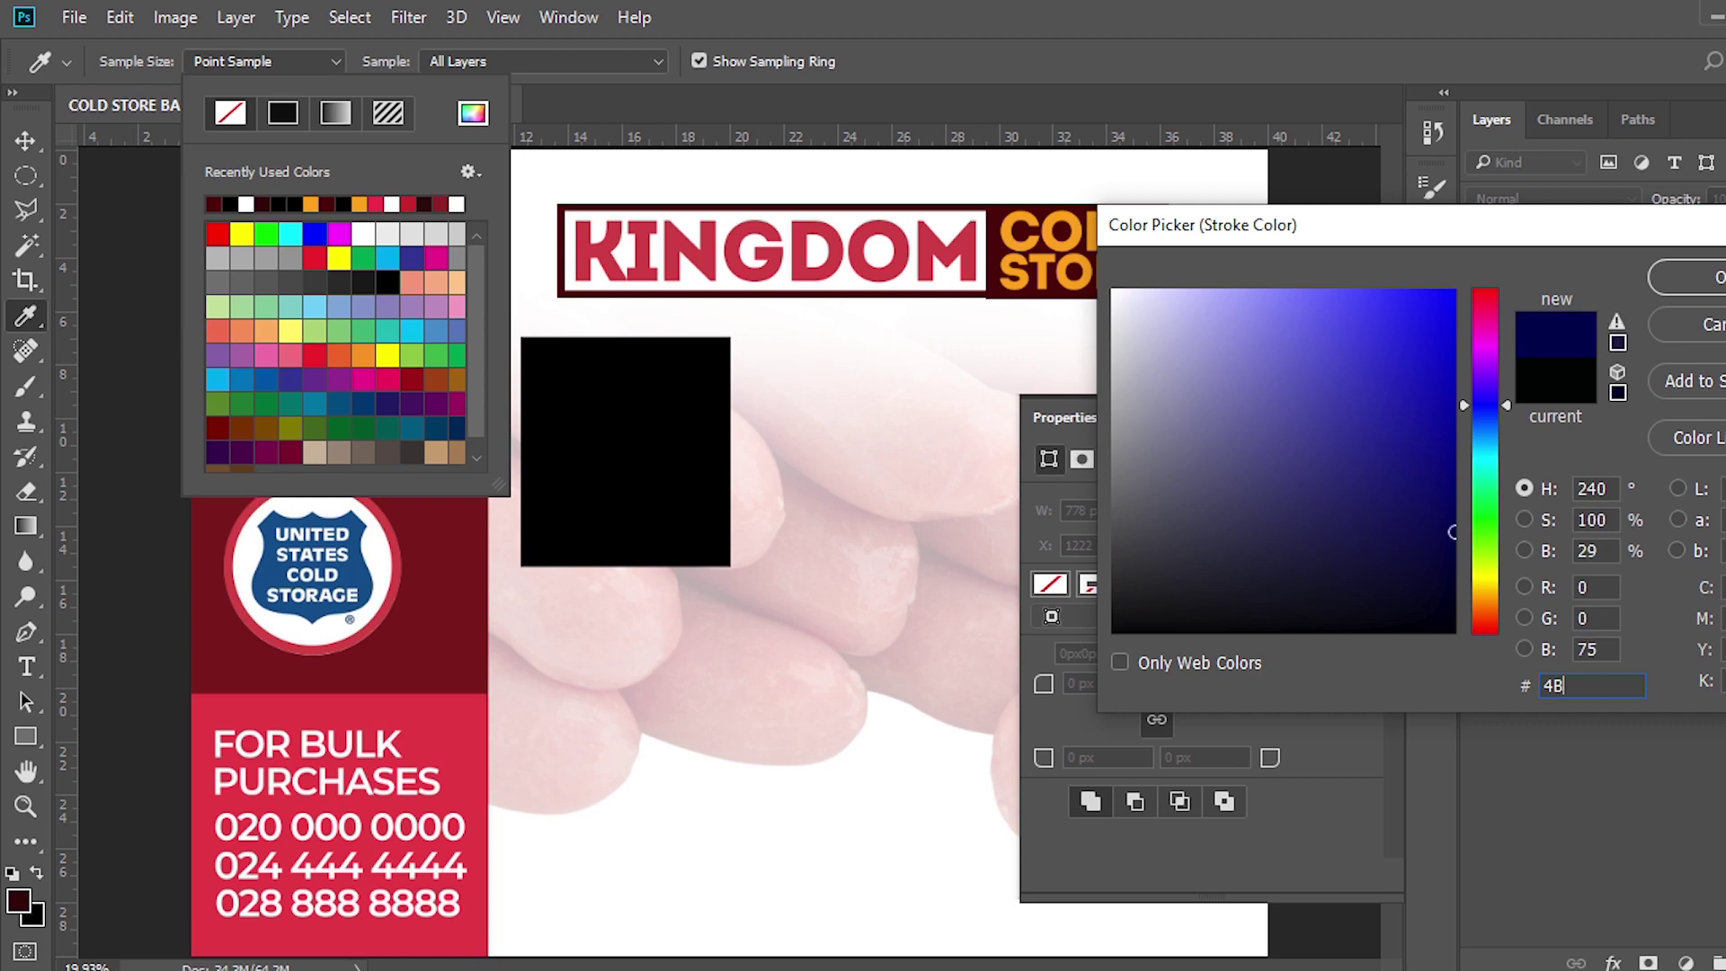
text(0202)
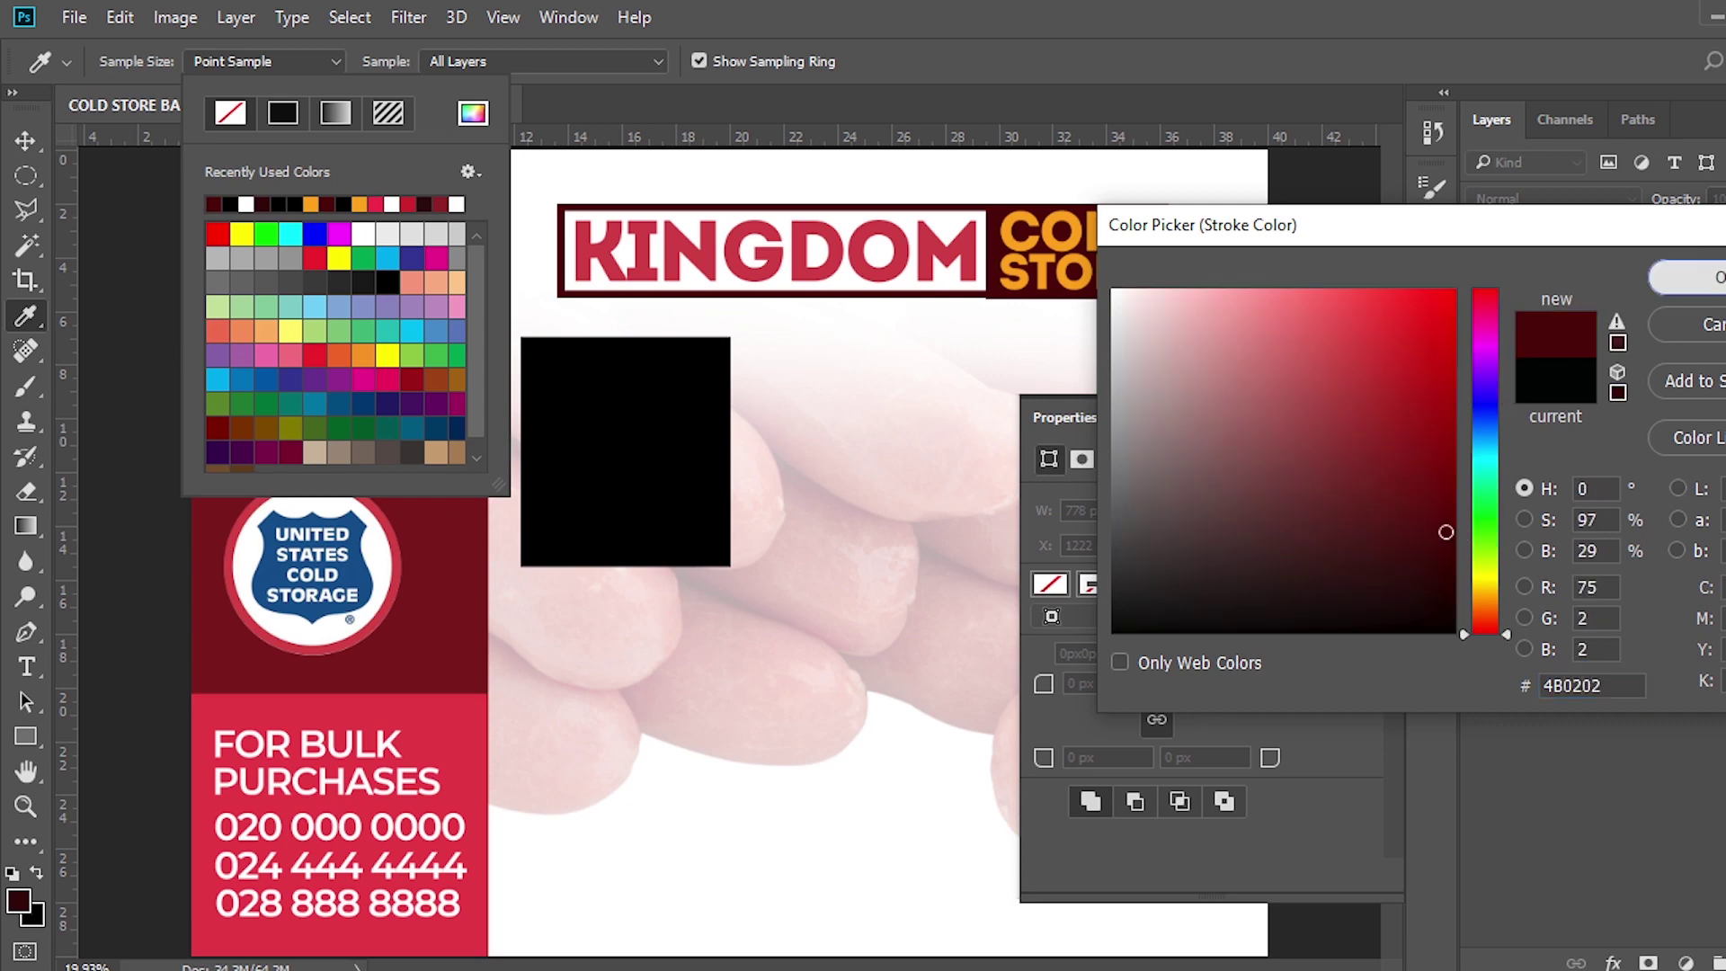
click(1695, 278)
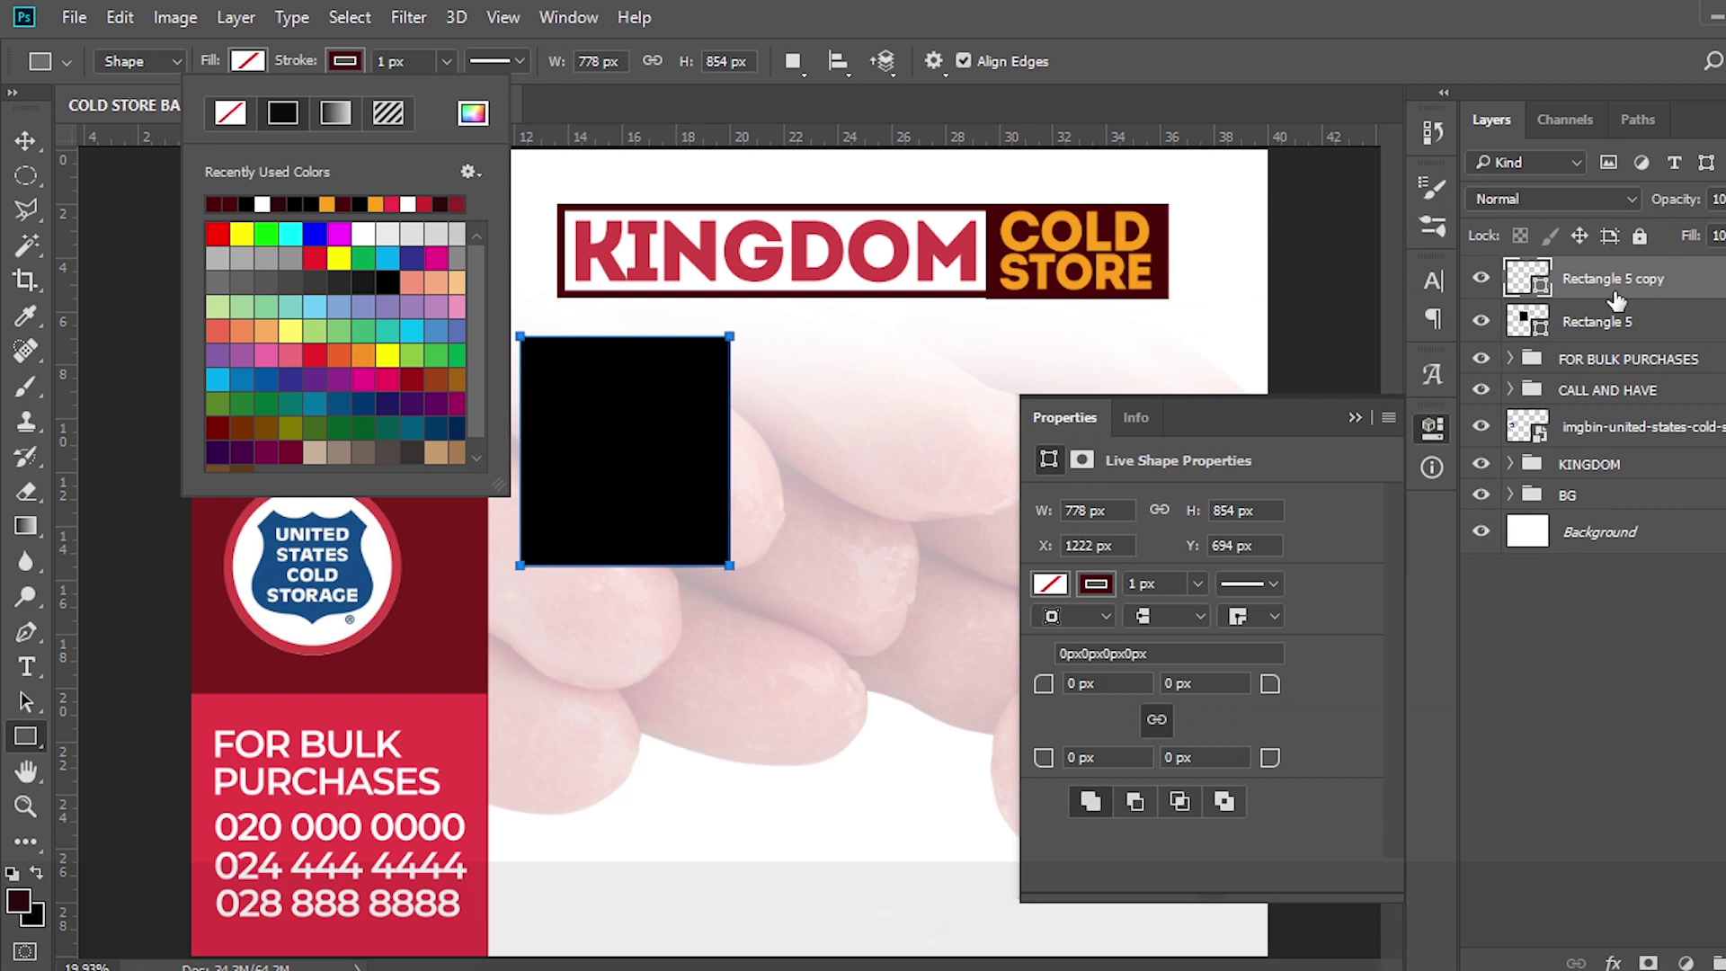
key(F2)
click(410, 61)
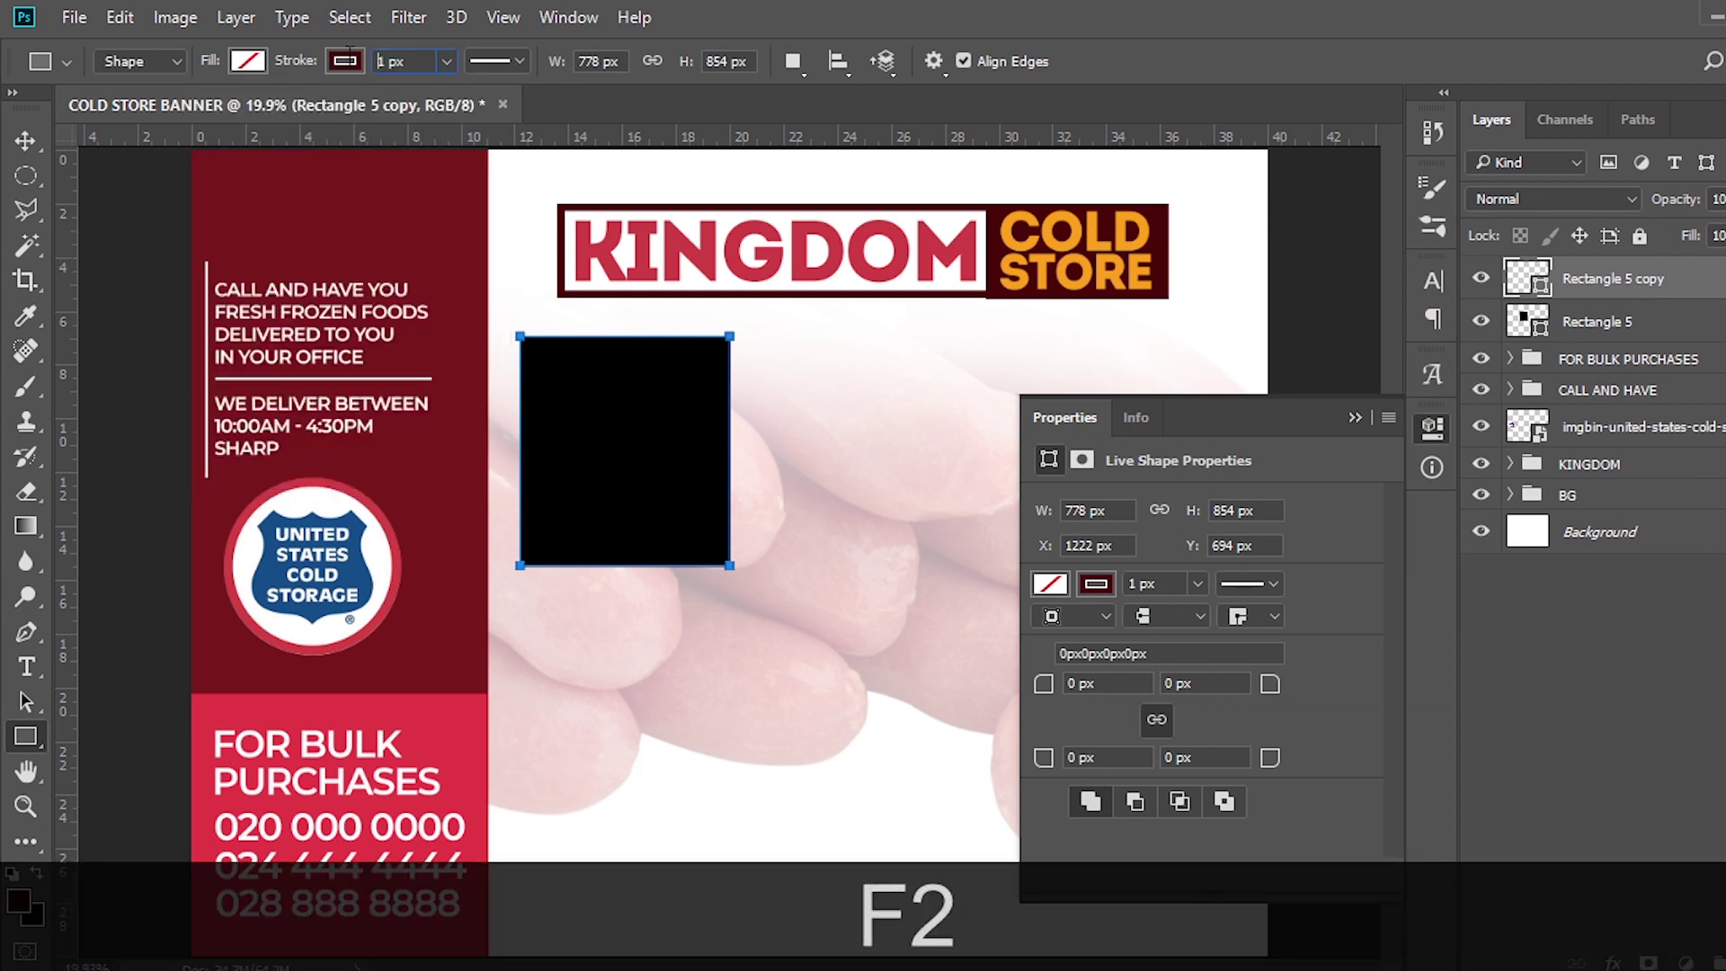
text(20)
key(Return)
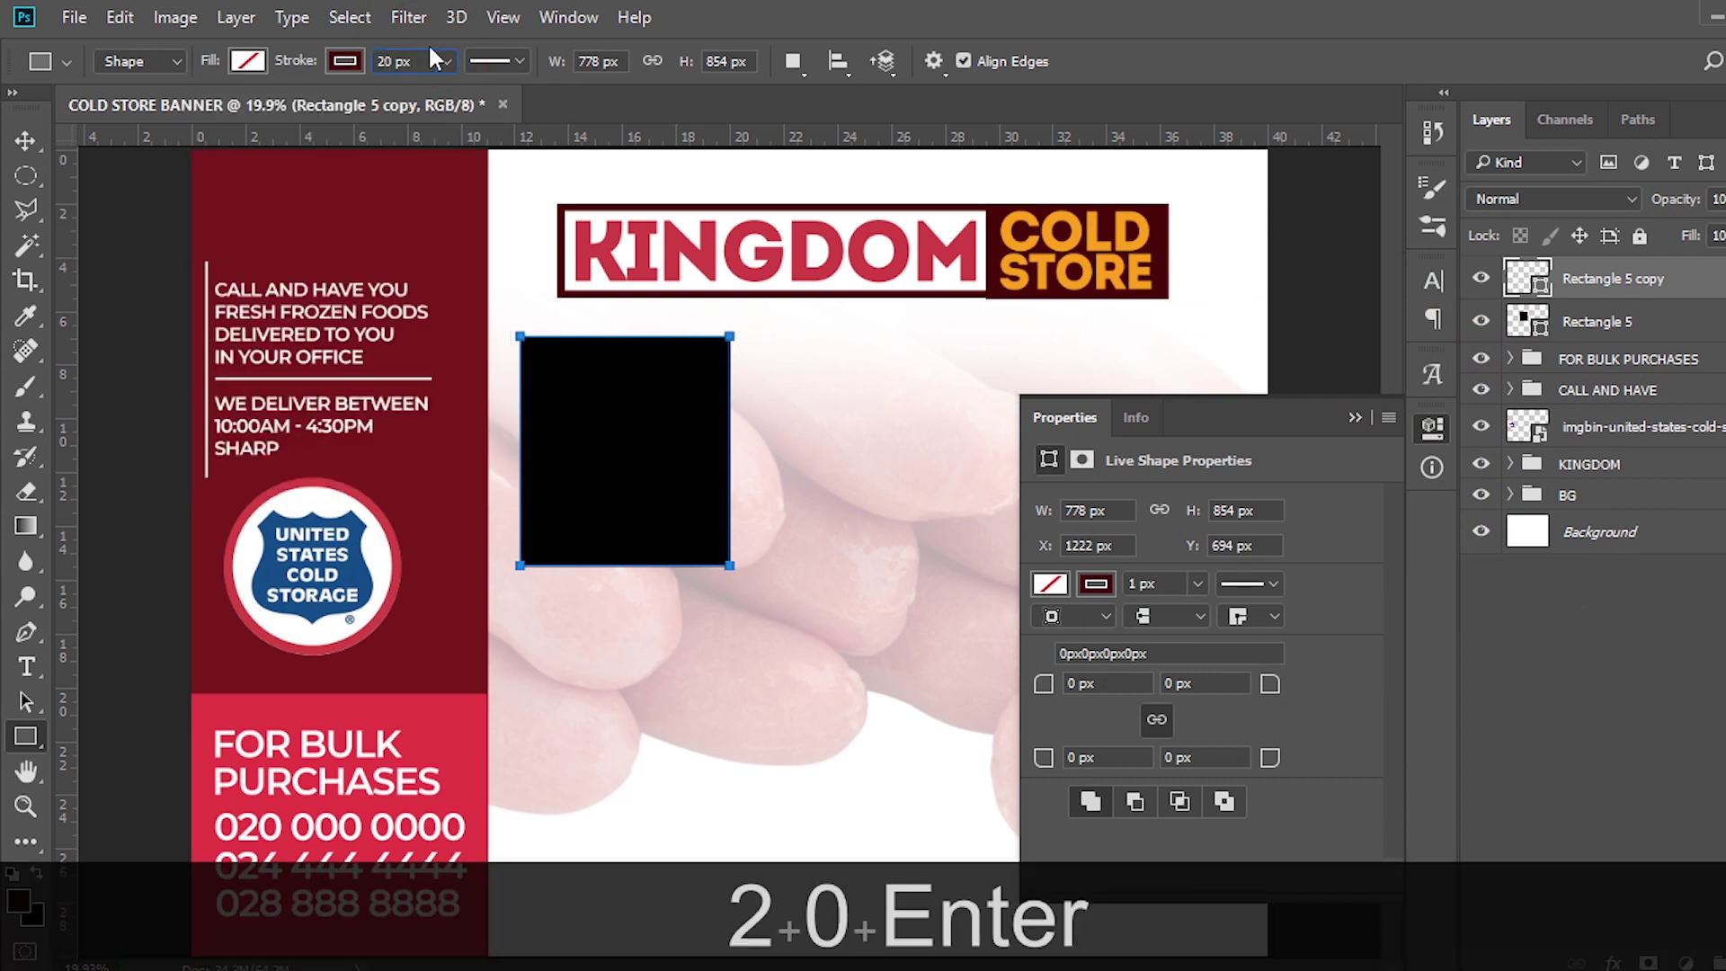
ctrl+click(1581, 332)
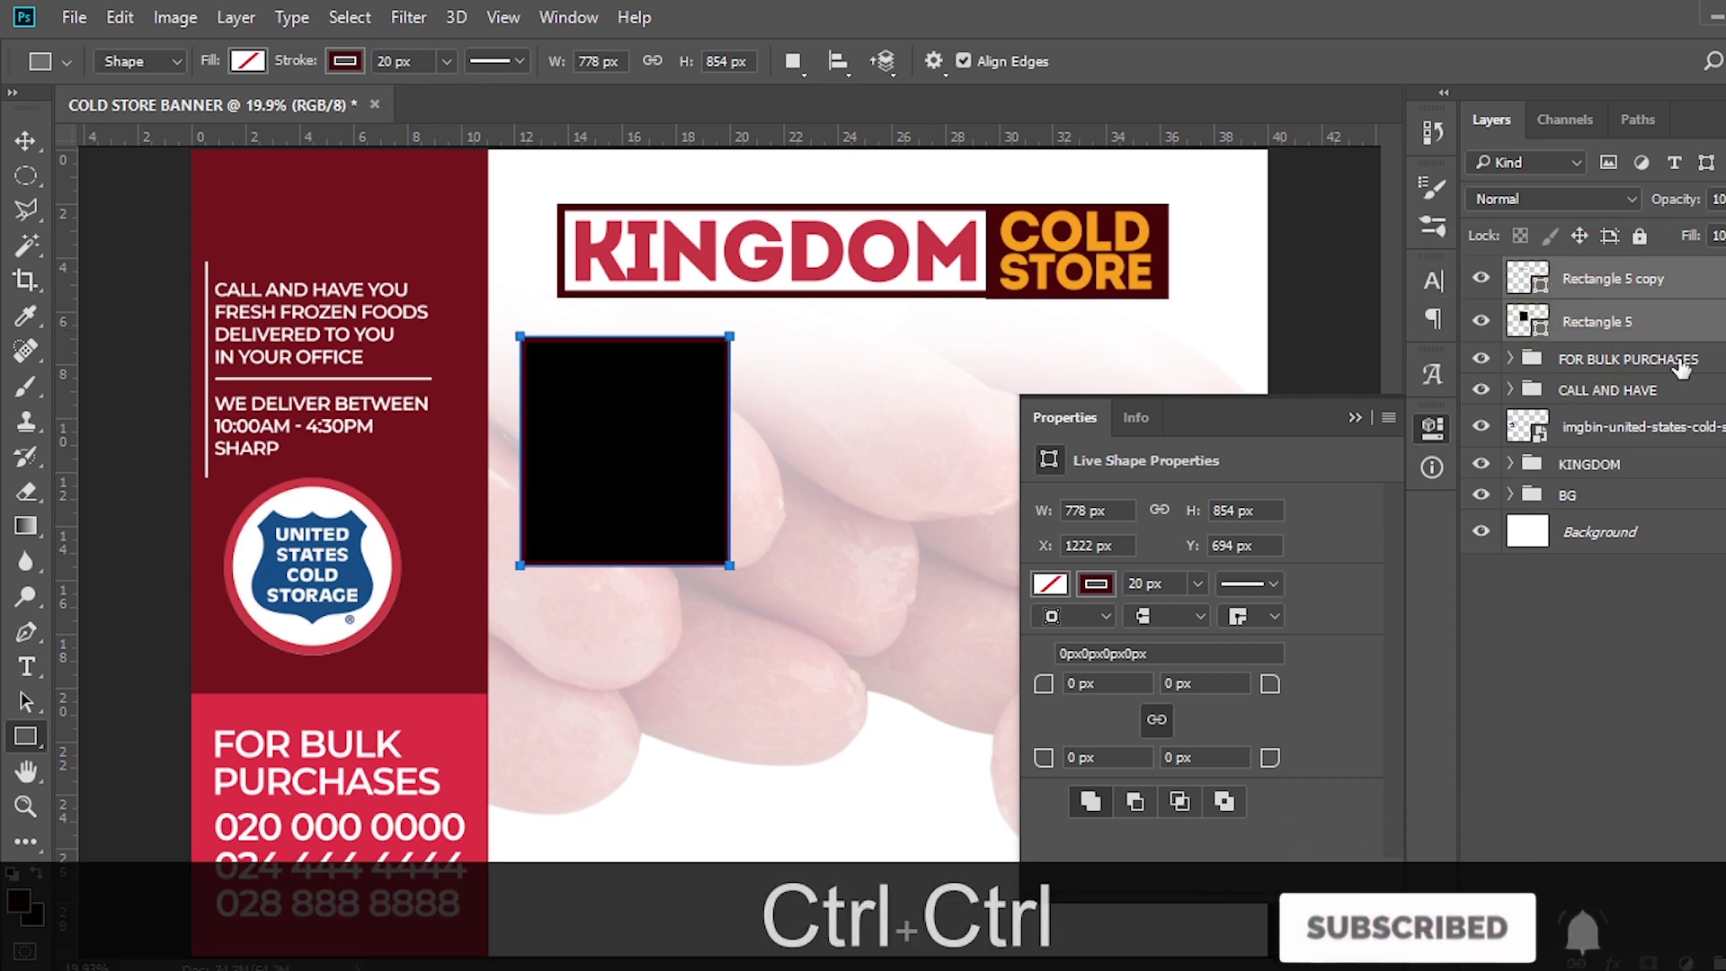
Duplicate both rectangles and group the copies as '2'
key(ctrl+j)
key(b)
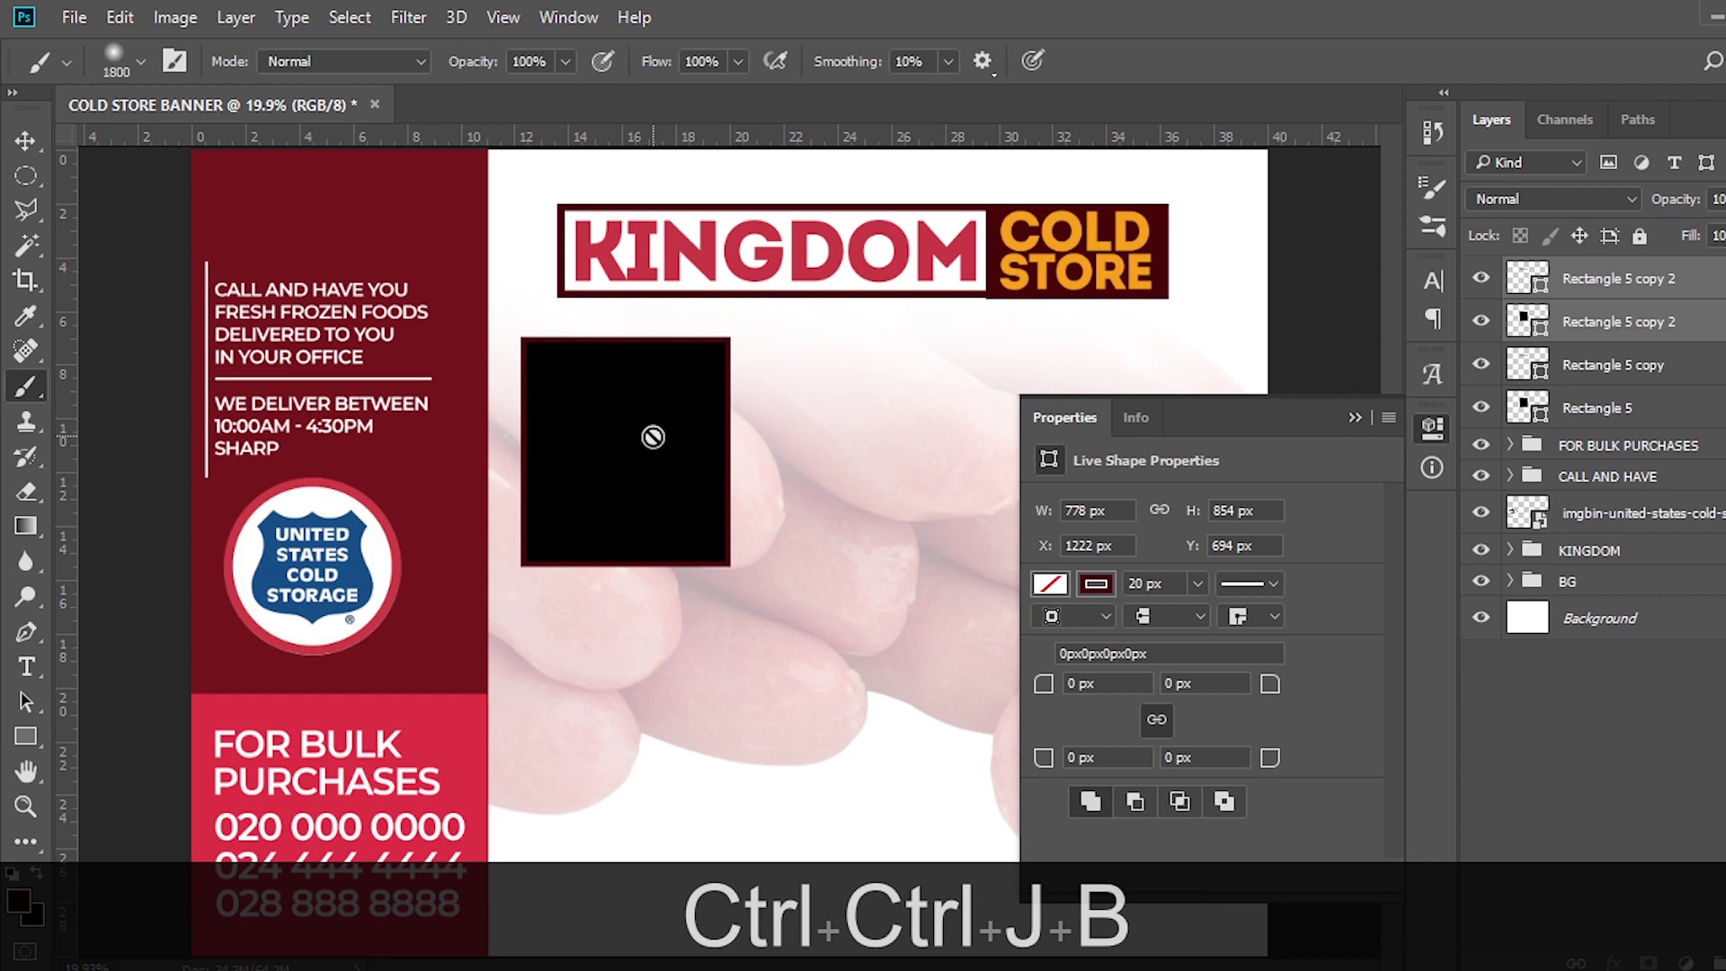
key(ctrl+g)
double_click(1582, 274)
text(2)
key(Return)
Group the original Rectangle 5 and Rectangle 5 copy as '1'
click(1613, 355)
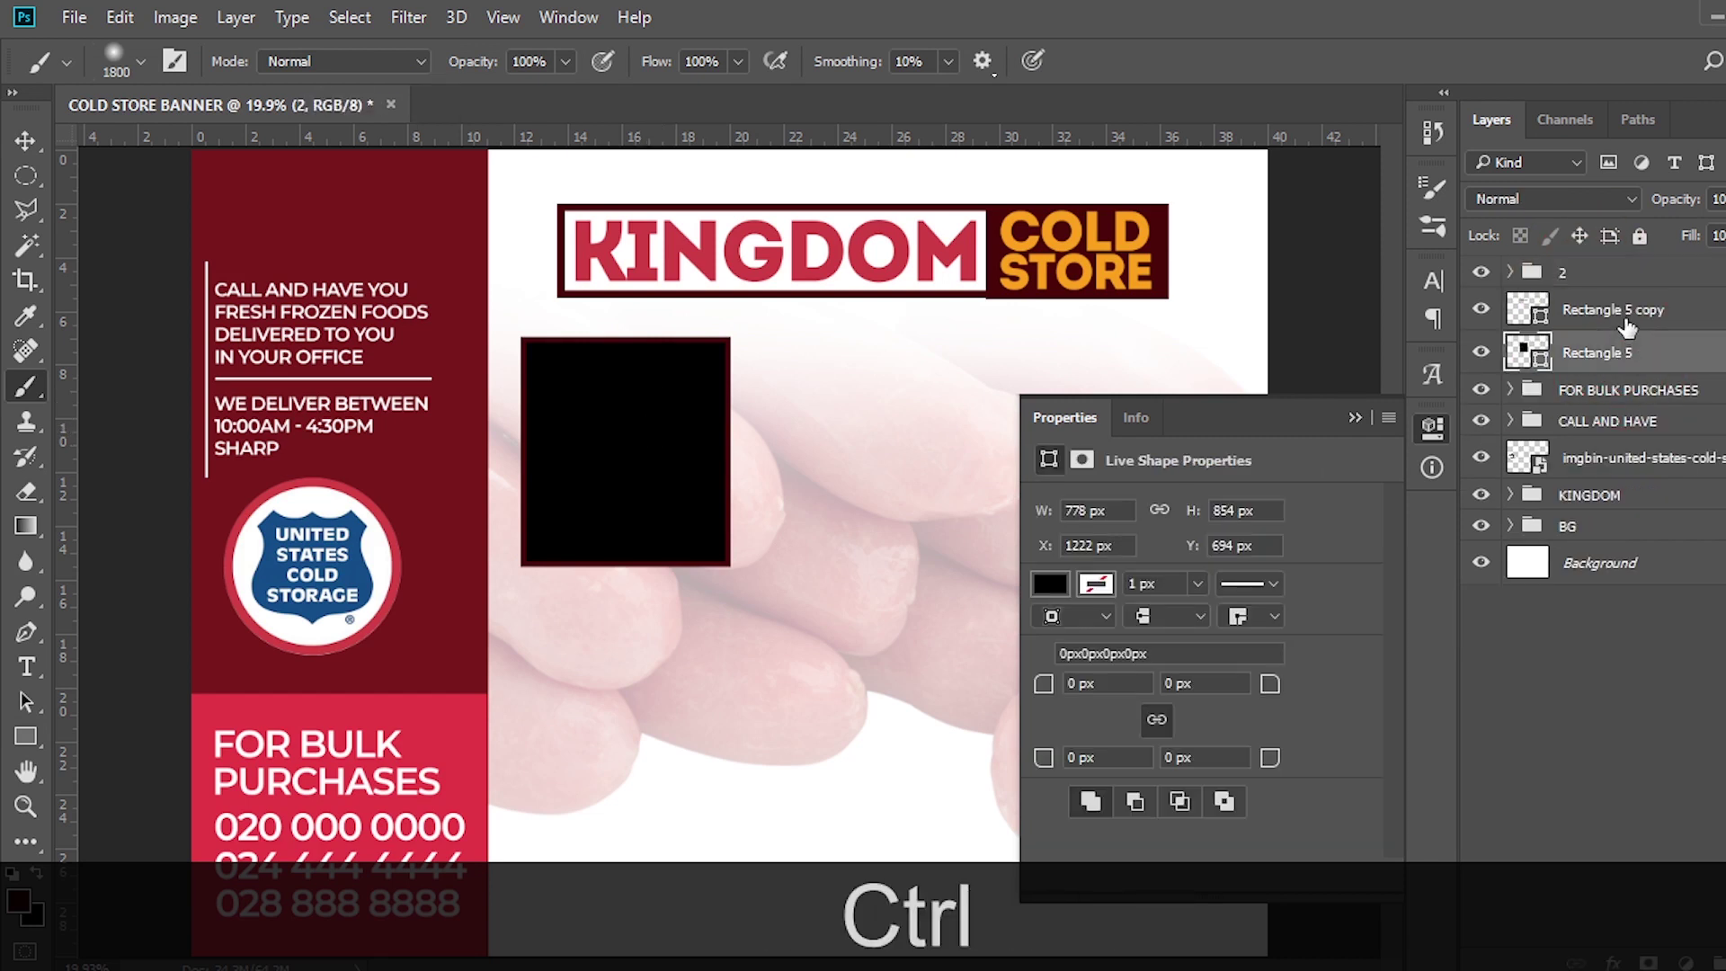
ctrl+click(1625, 314)
key(ctrl+g)
double_click(1583, 304)
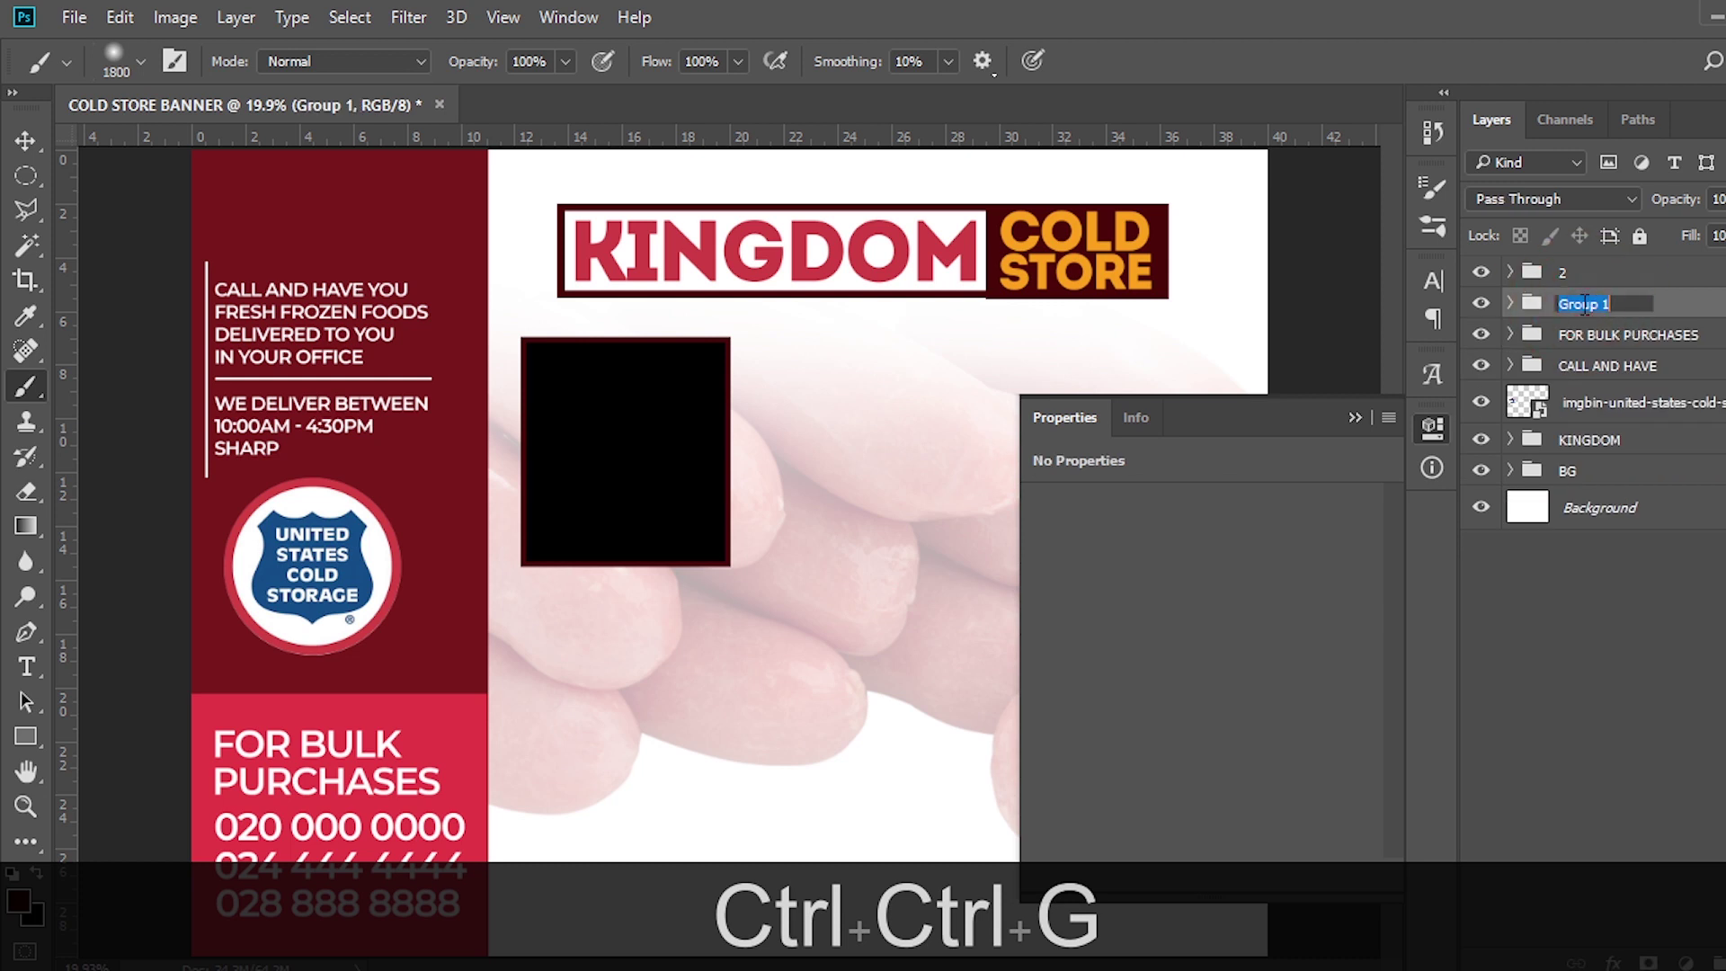
text(2)
key(BackSpace)
text(1)
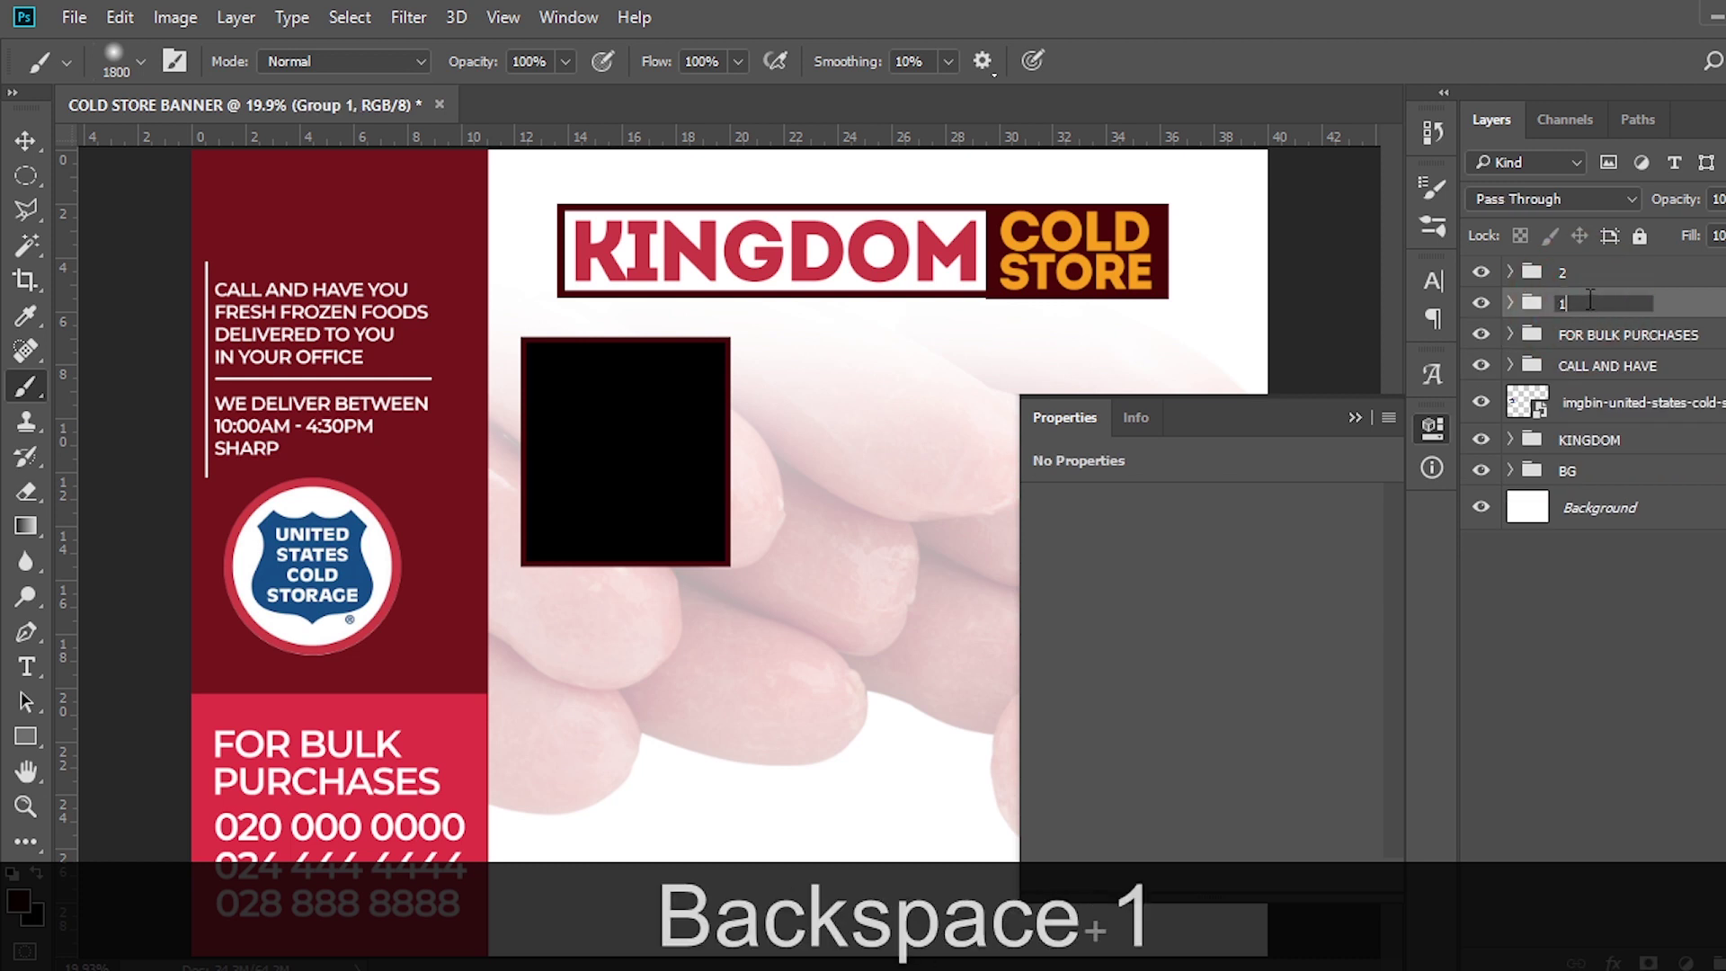
key(Return)
Move box 2 straight right beside box 1 and duplicate group 2
click(1588, 281)
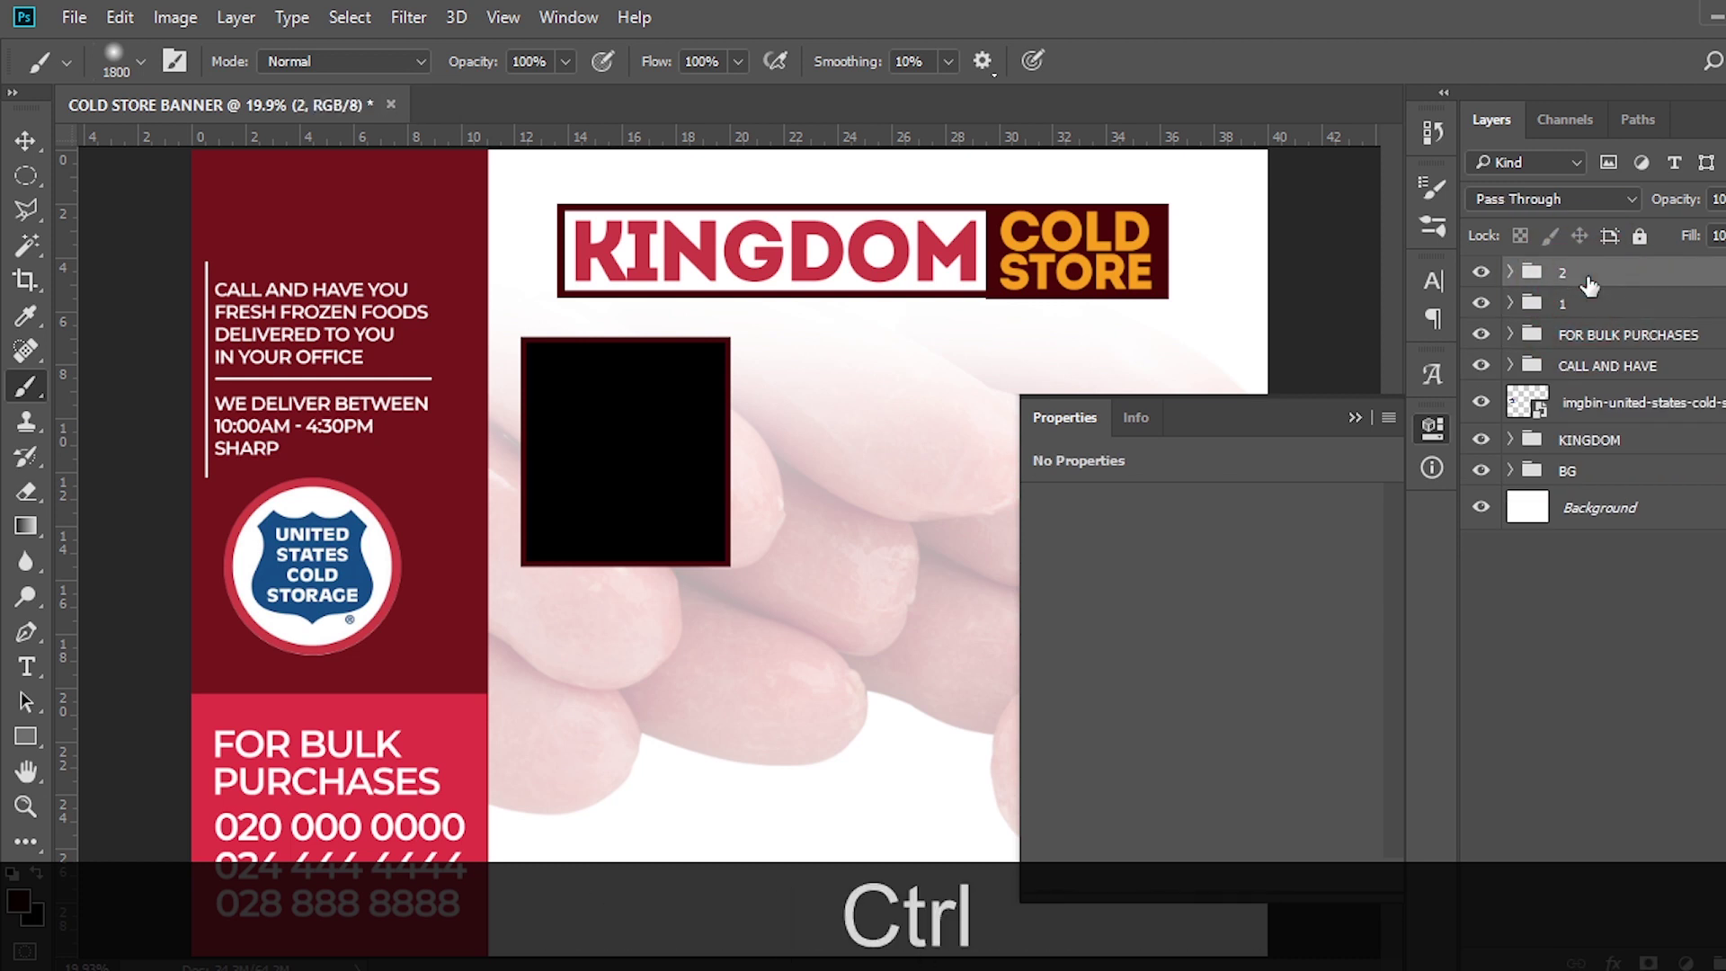
key(shift)
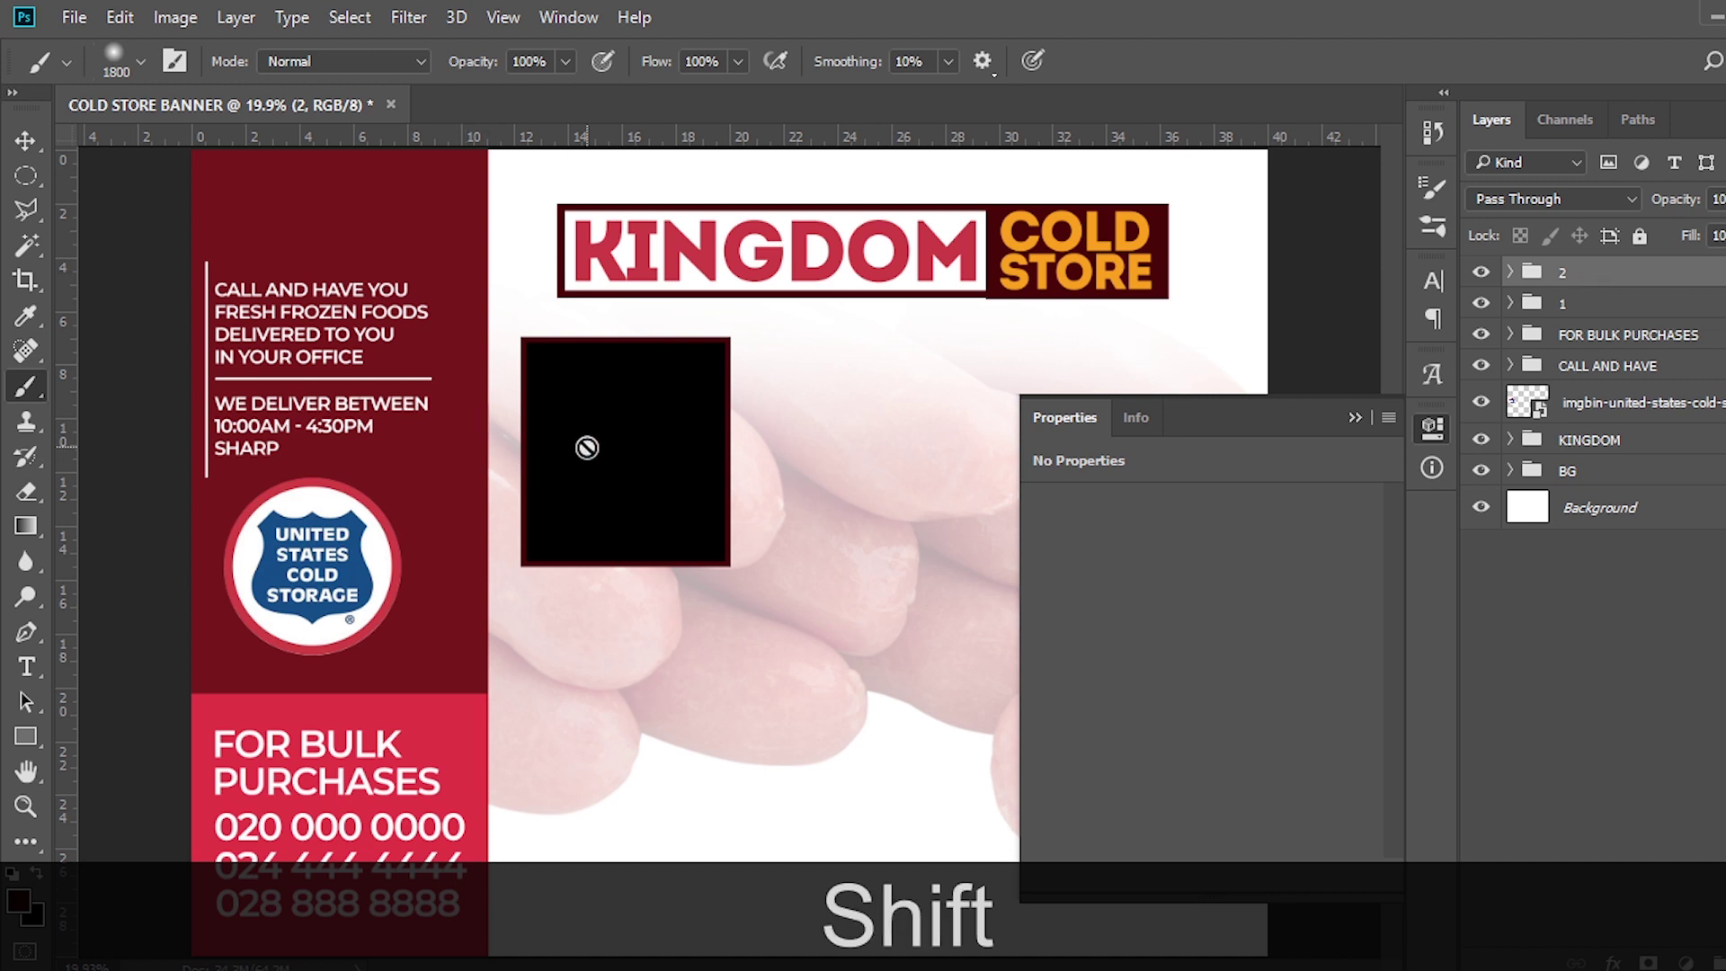
key(shift+v)
drag(597, 458, 813, 466)
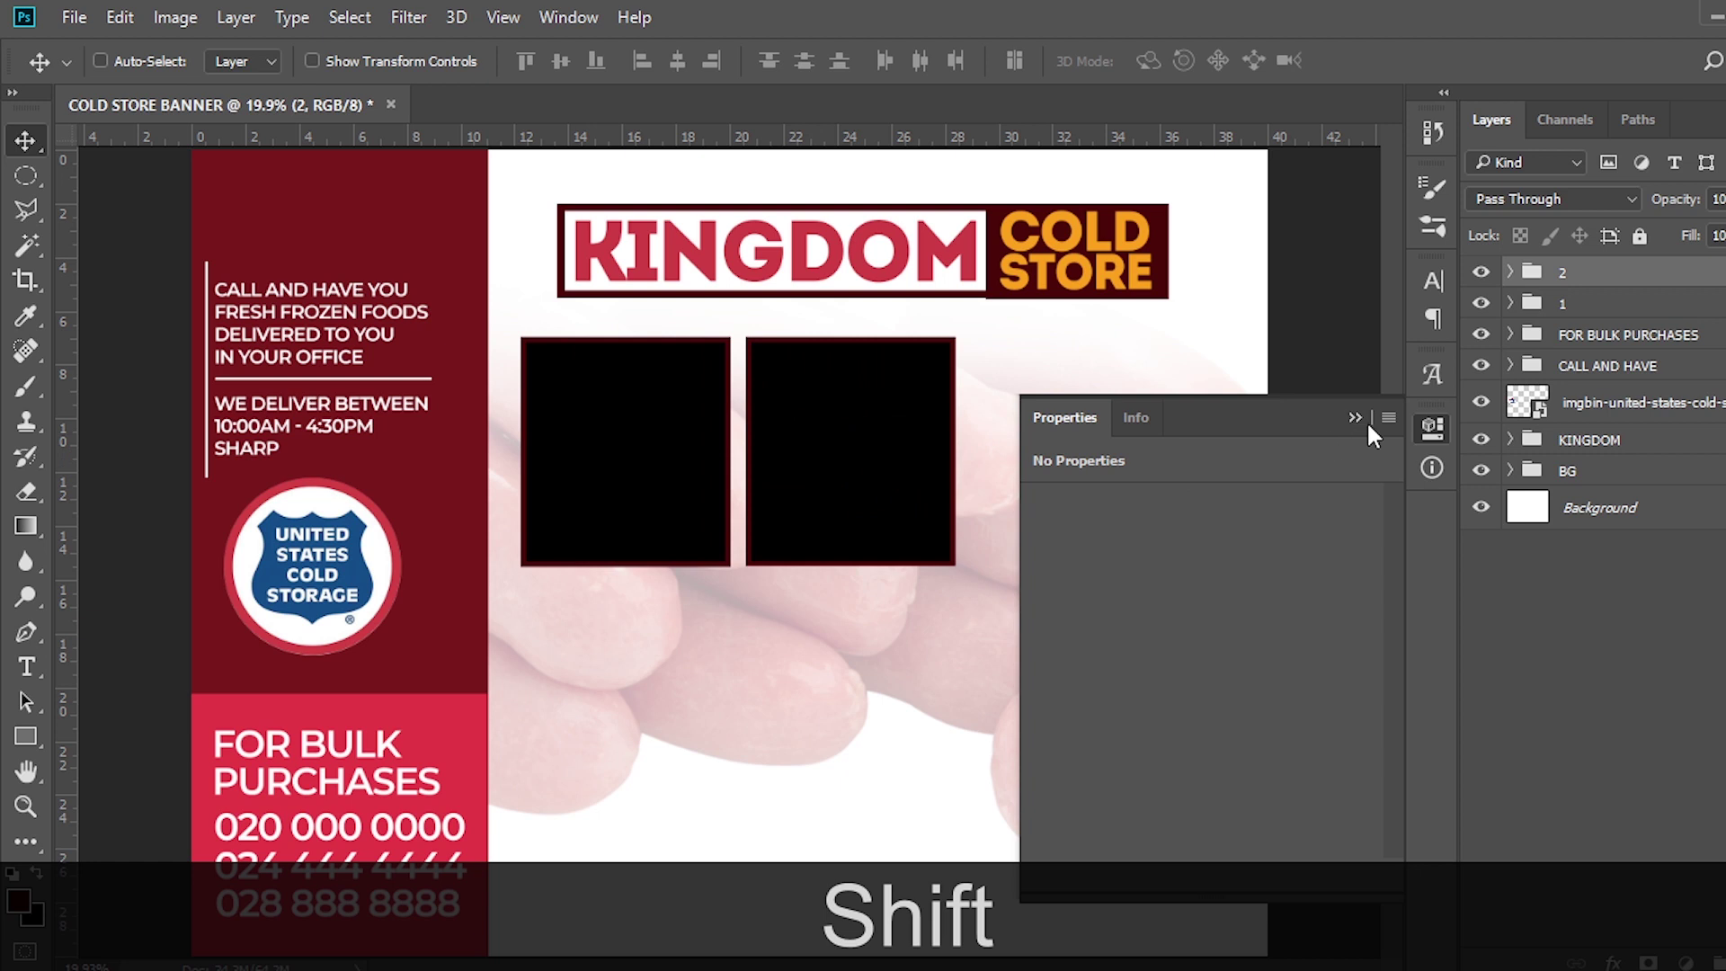
click(1360, 418)
key(ctrl+j)
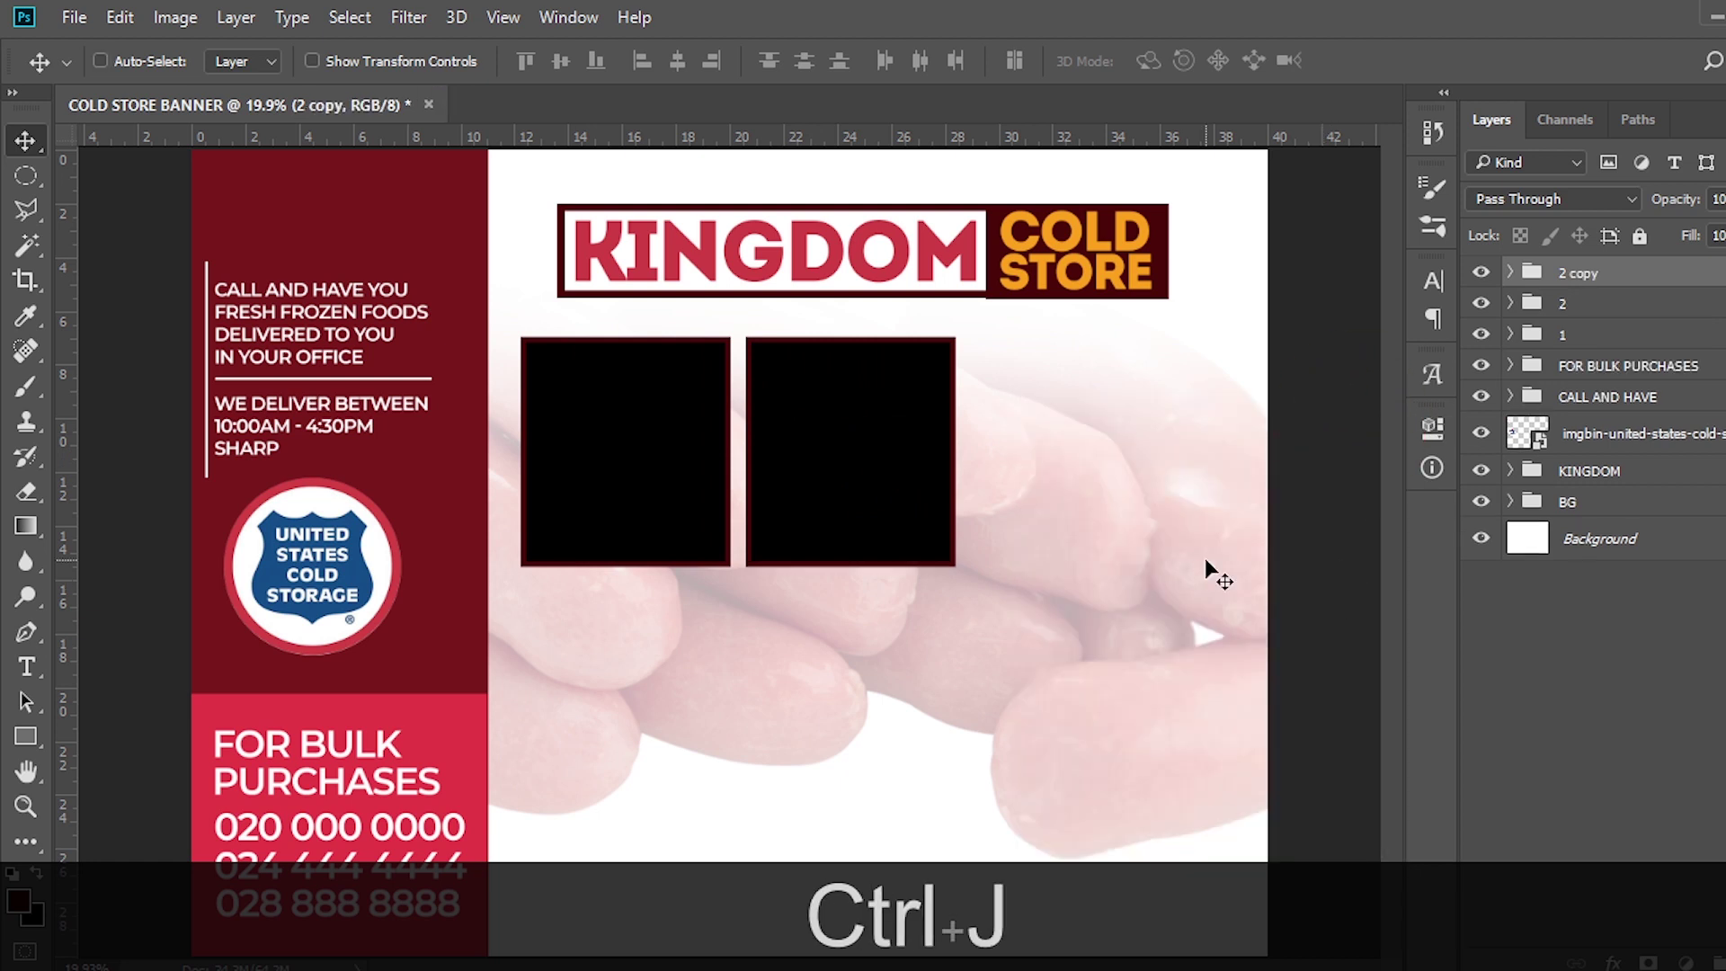
Place the copied box as an evenly spaced third box and name its group '3'
drag(840, 466, 1071, 478)
key(ctrl+shift+h)
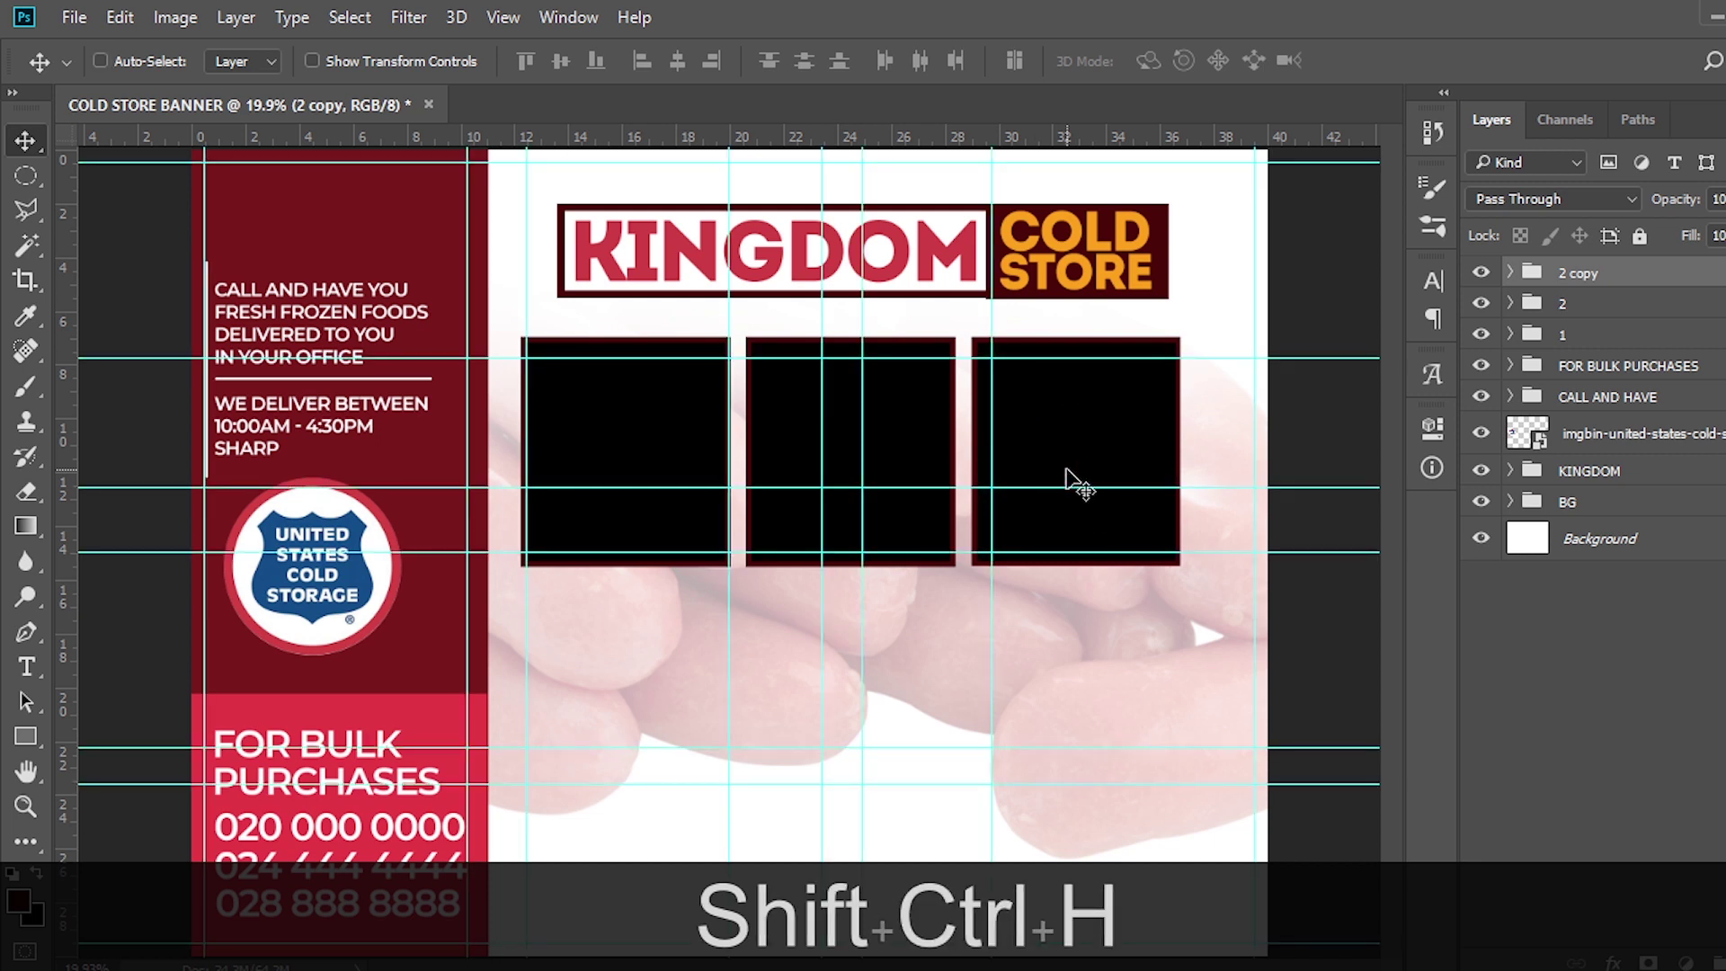
key(shift)
drag(1070, 444, 1062, 441)
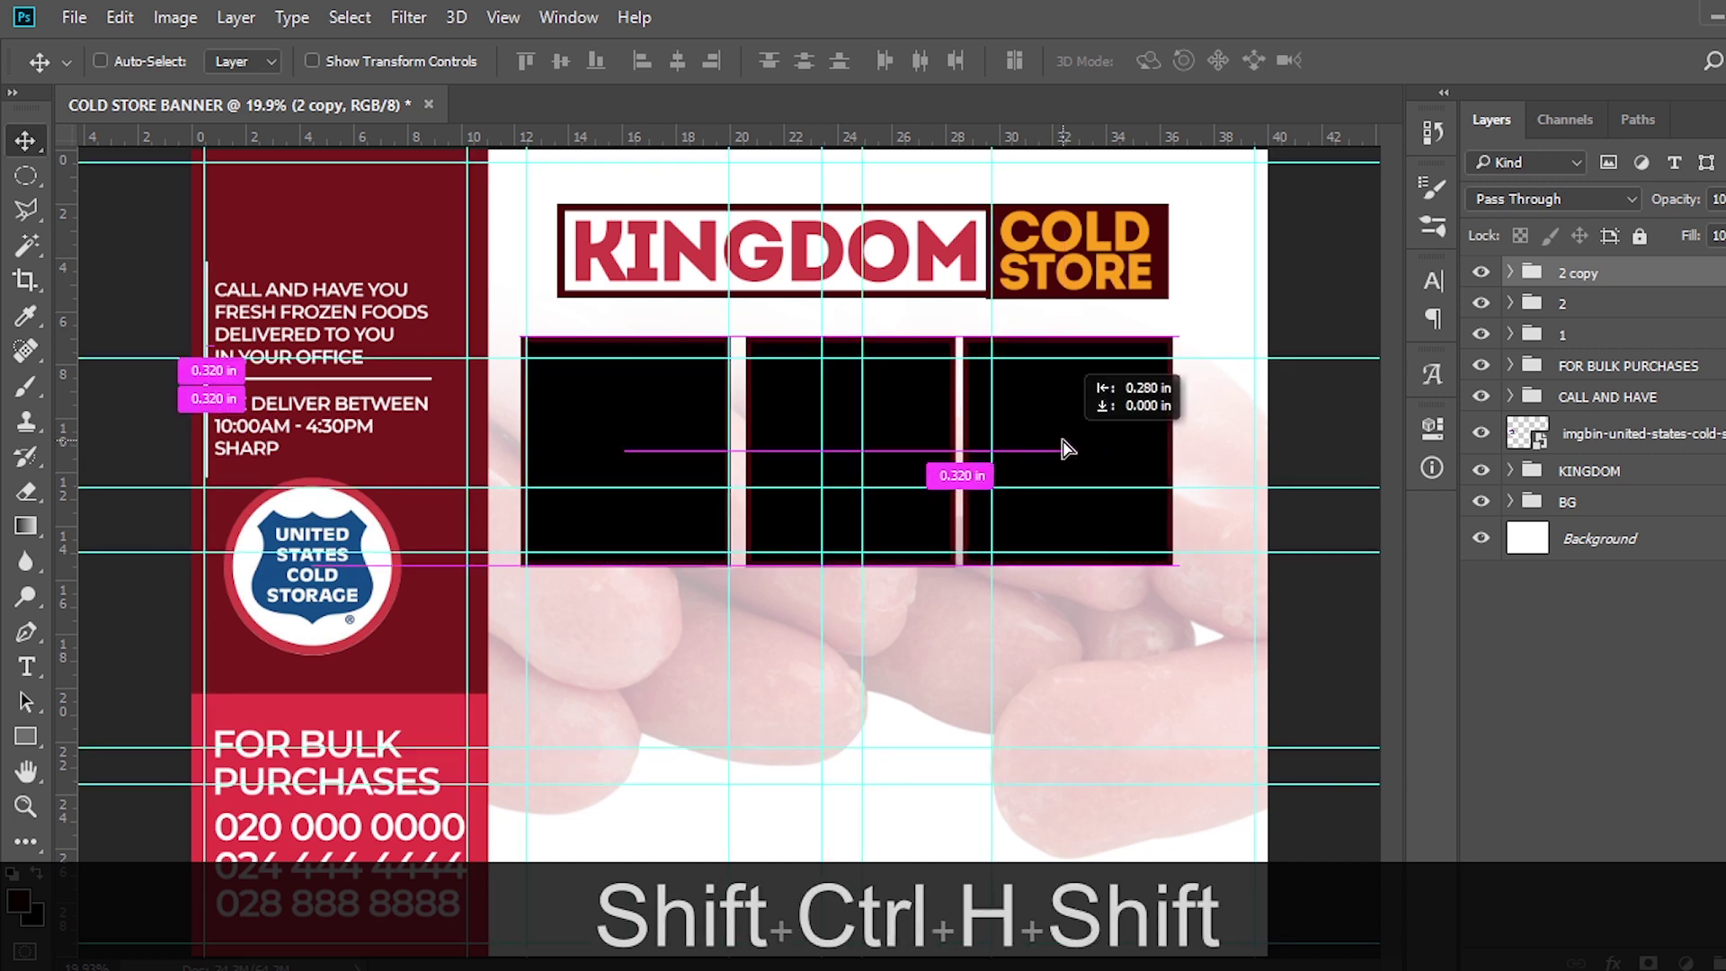
drag(1070, 450, 1075, 448)
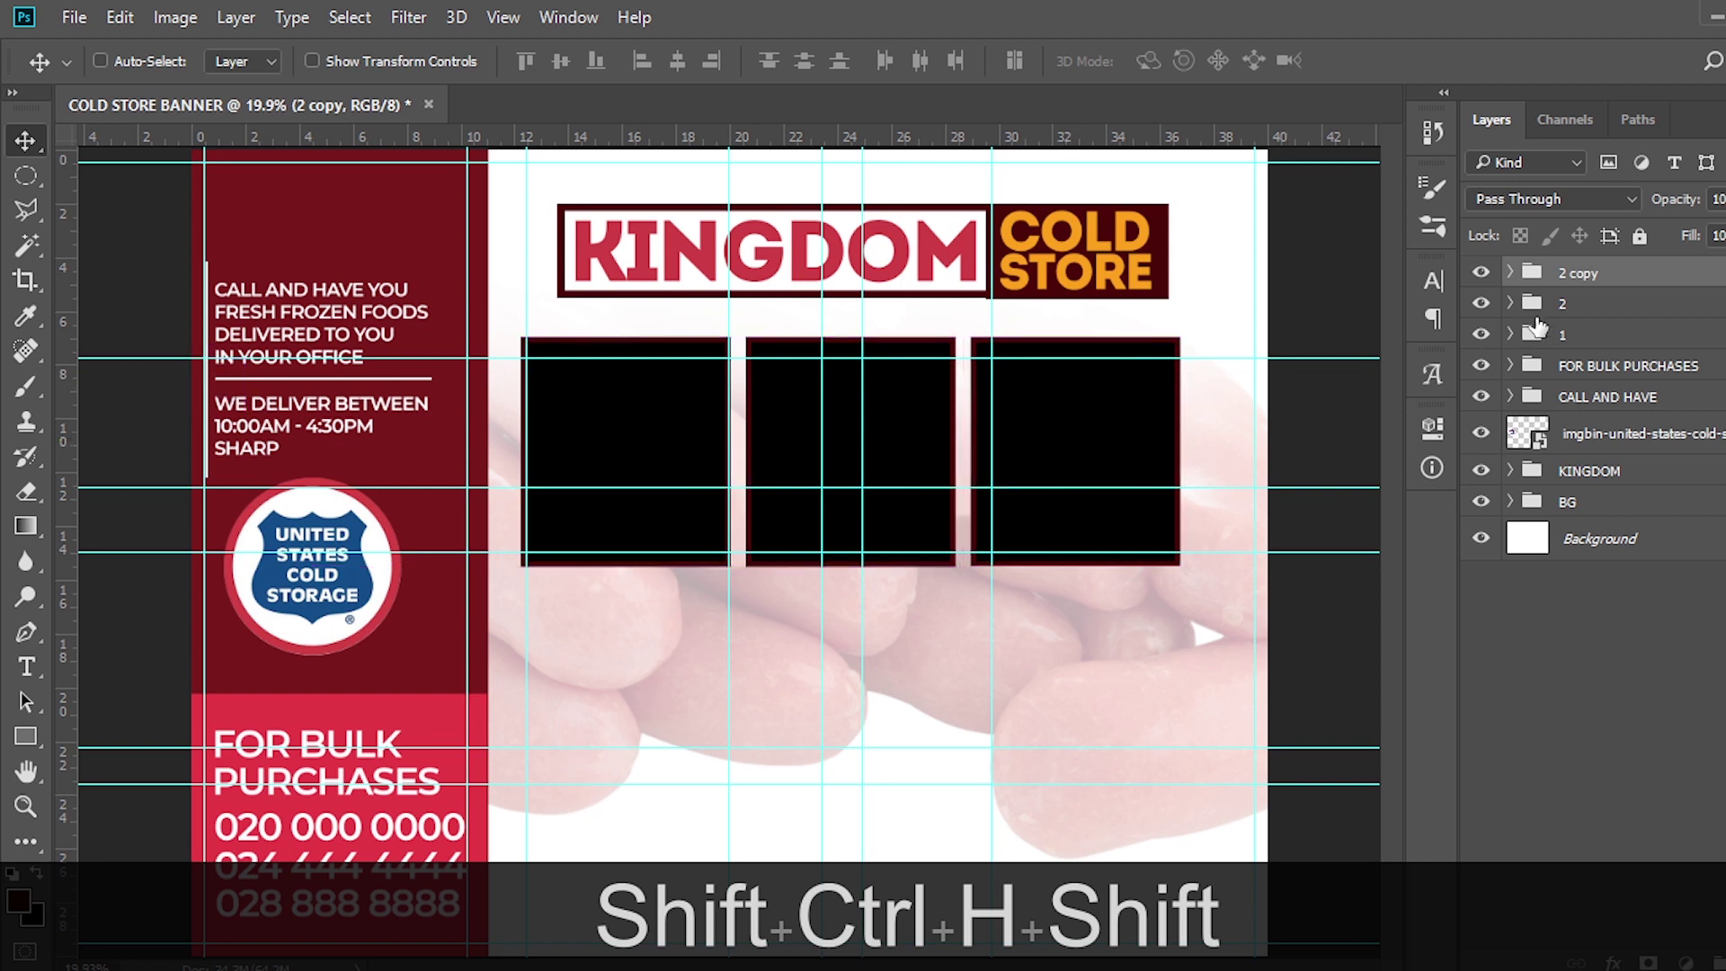
key(ctrl)
text(3)
key(Return)
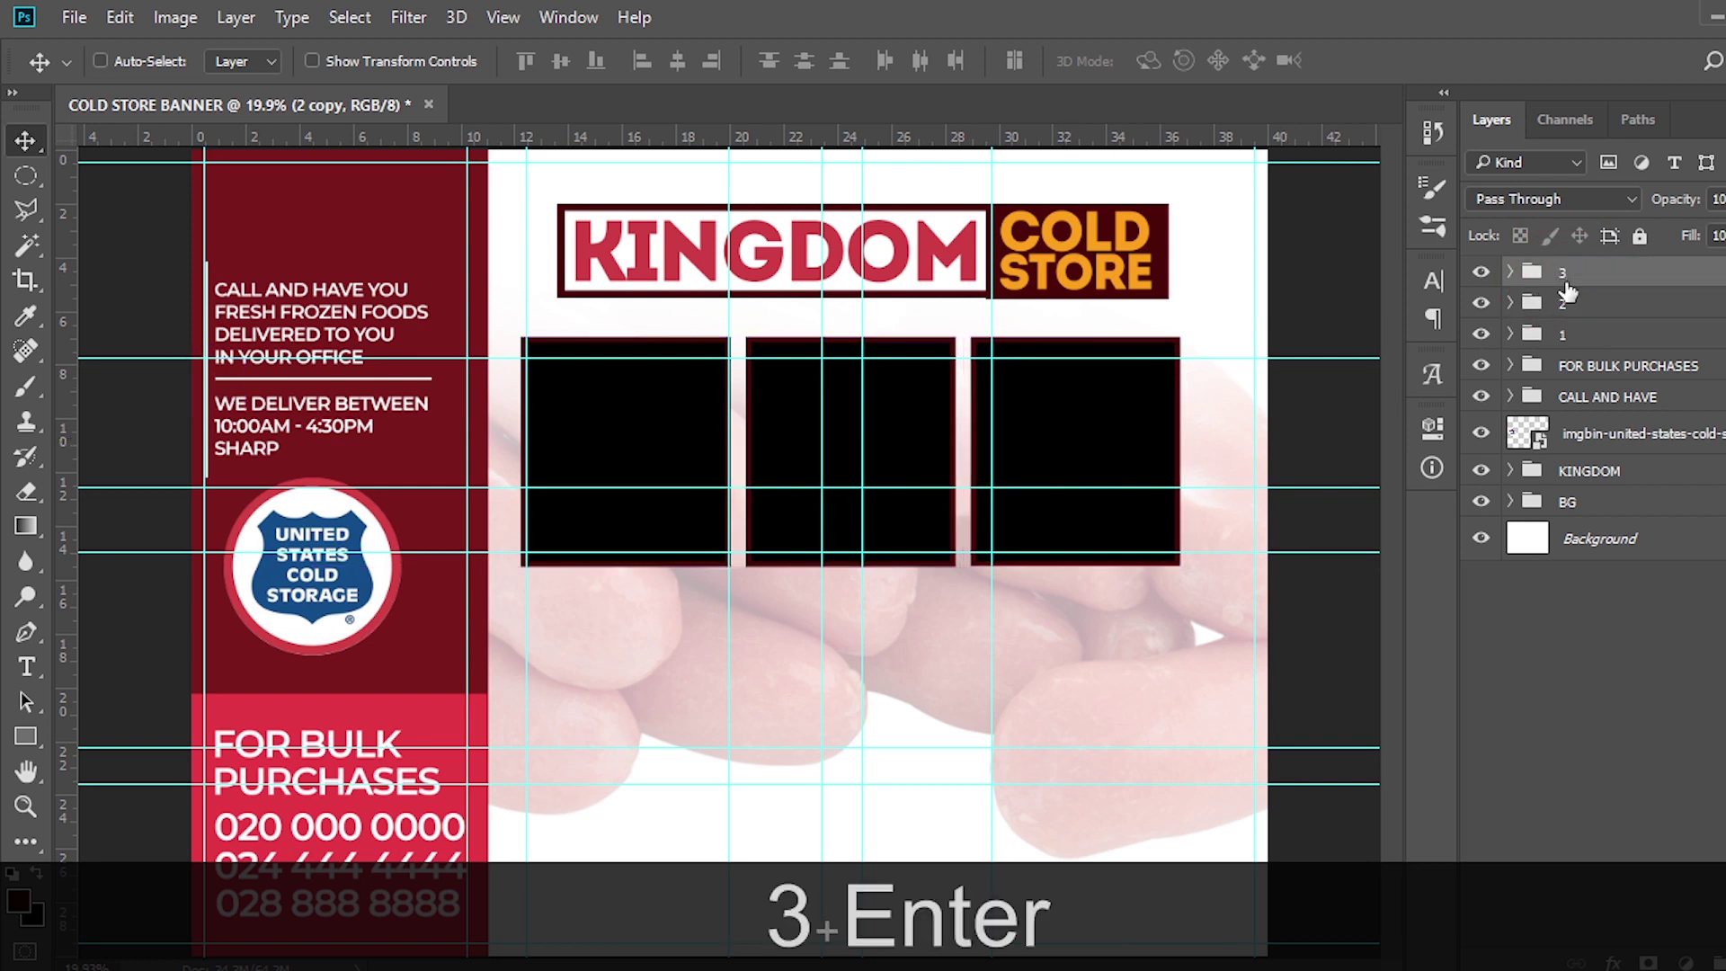
Scale groups 1–3 by about 115% to span the photo area, then duplicate them
ctrl+click(1571, 305)
ctrl+click(1571, 335)
key(ctrl+t)
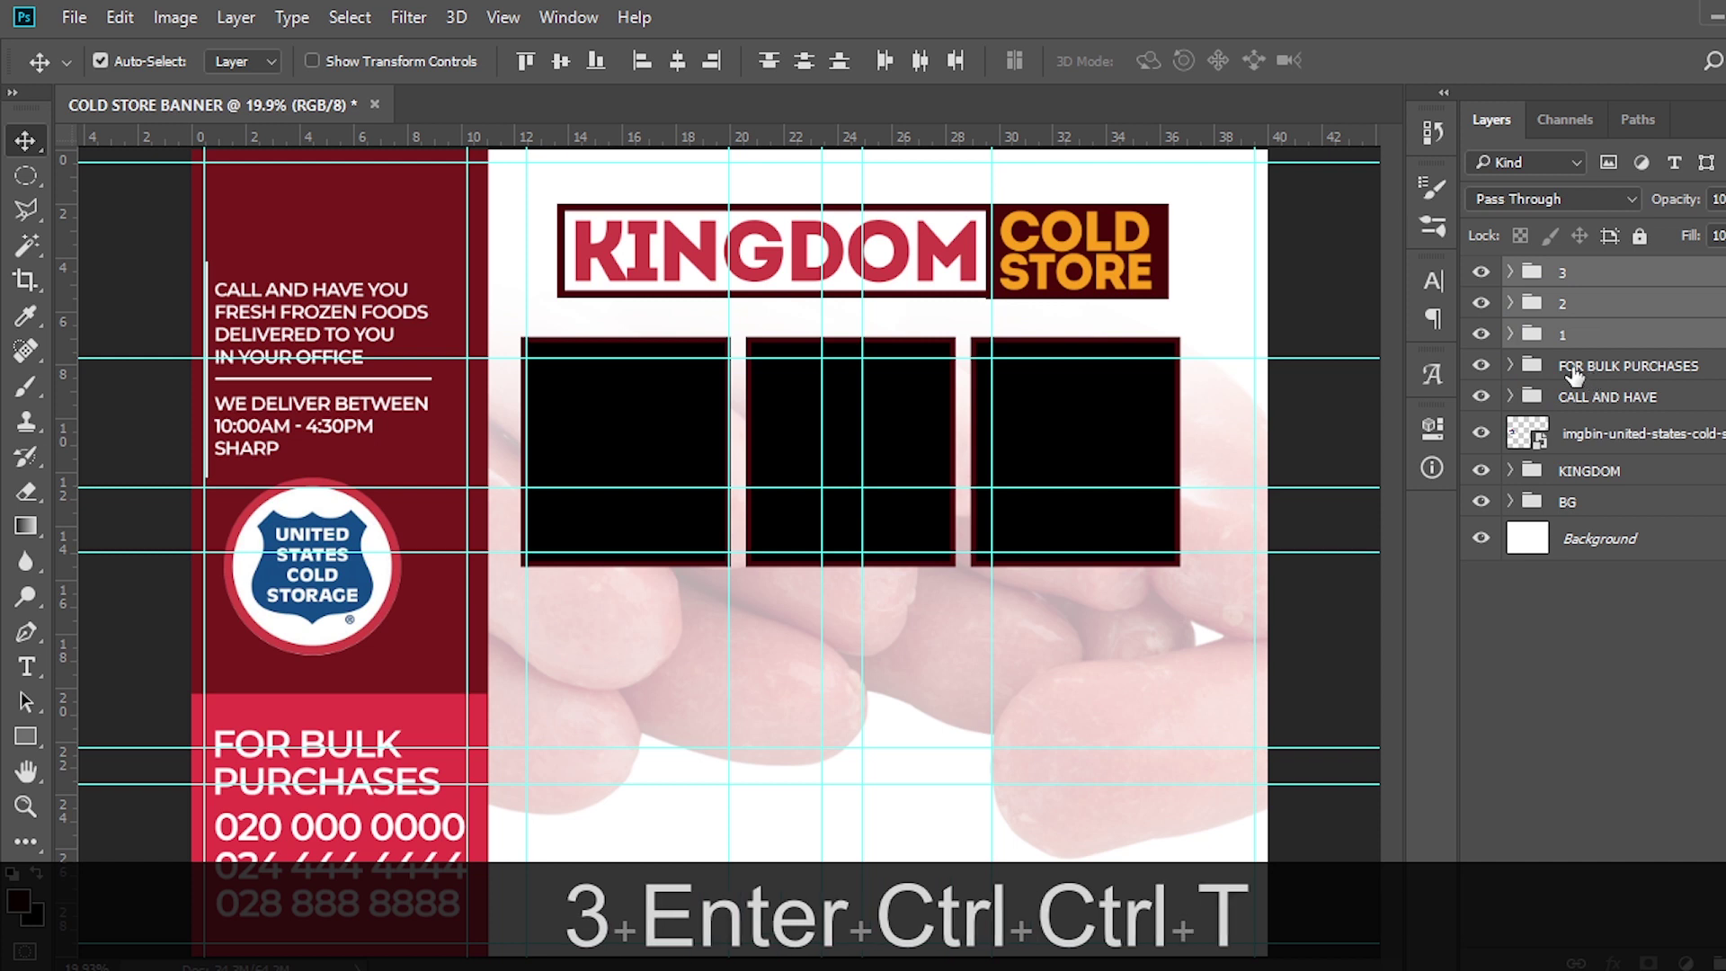
drag(1178, 566, 1245, 588)
drag(519, 589, 486, 591)
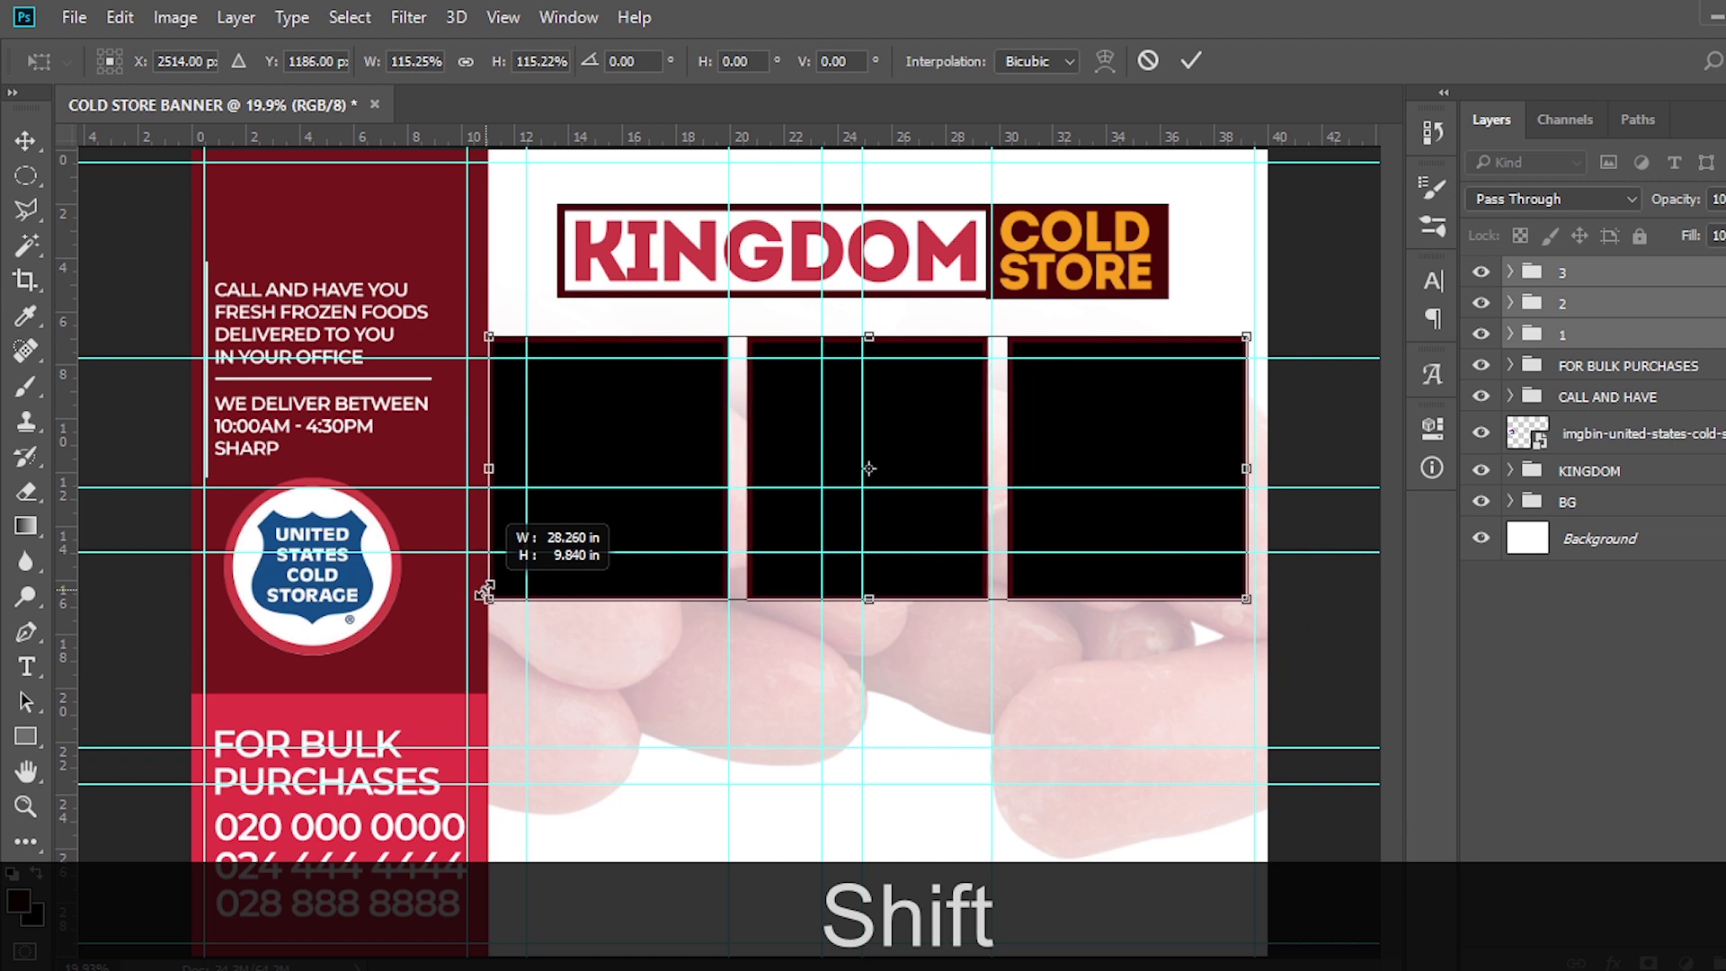
key(Return)
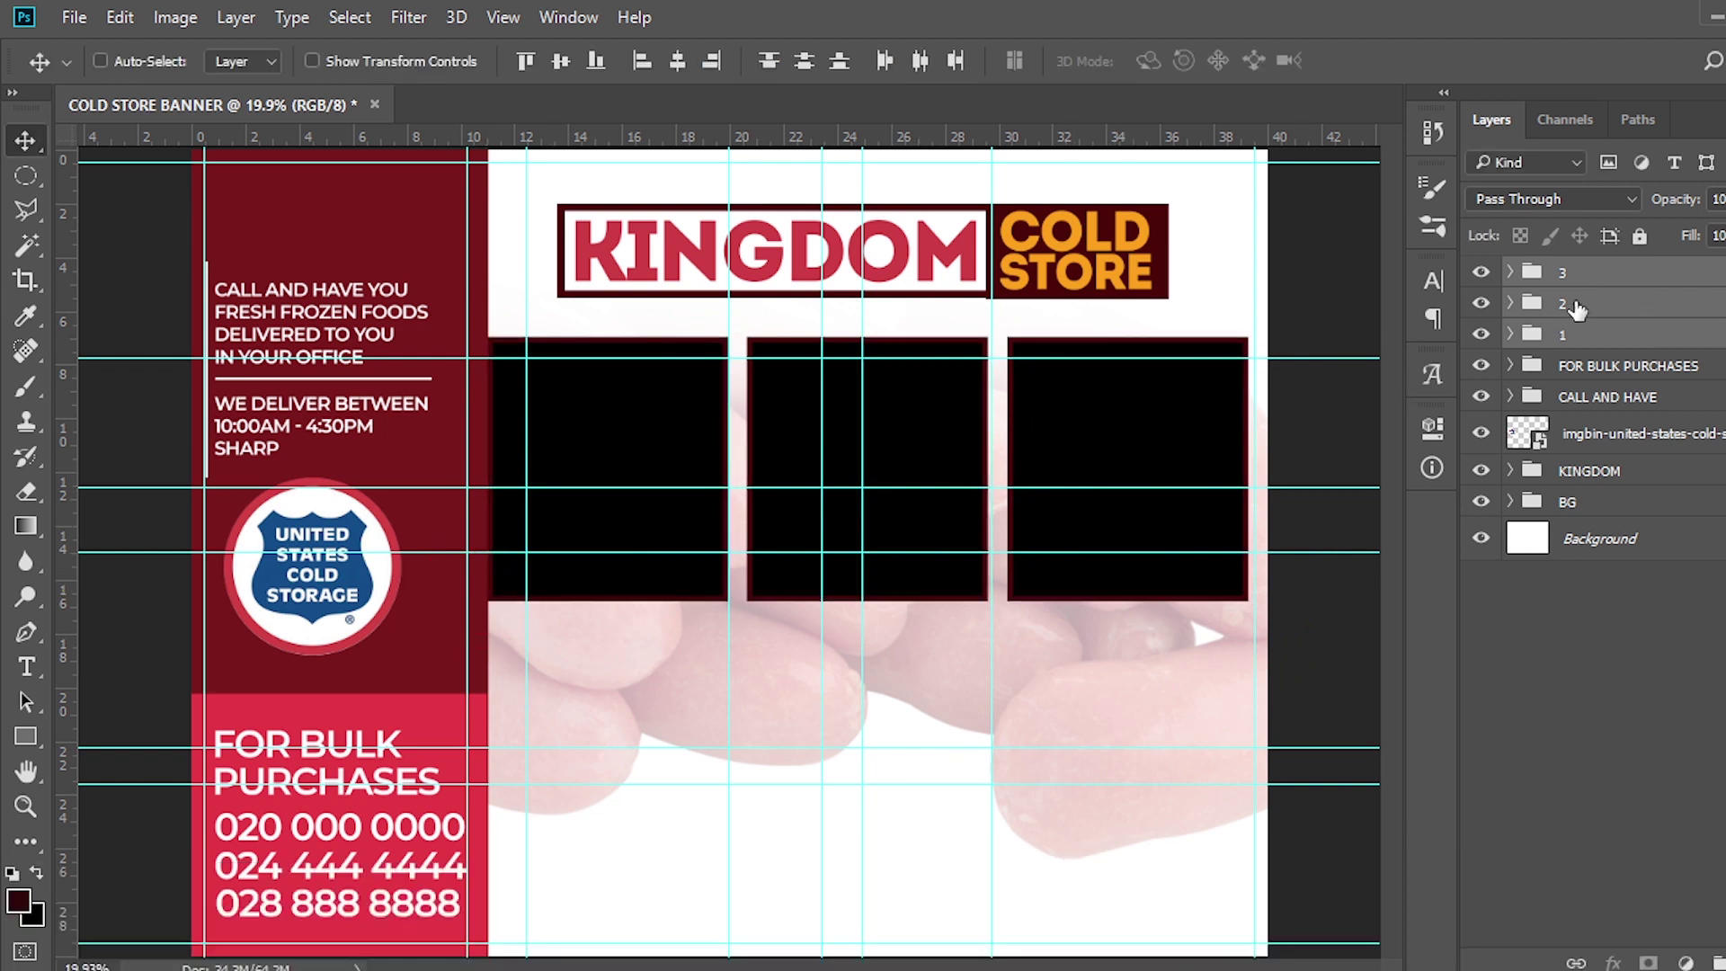
key(ctrl+j)
Move the copied boxes down into a second row and rename them 4, 5 and 6
key(v)
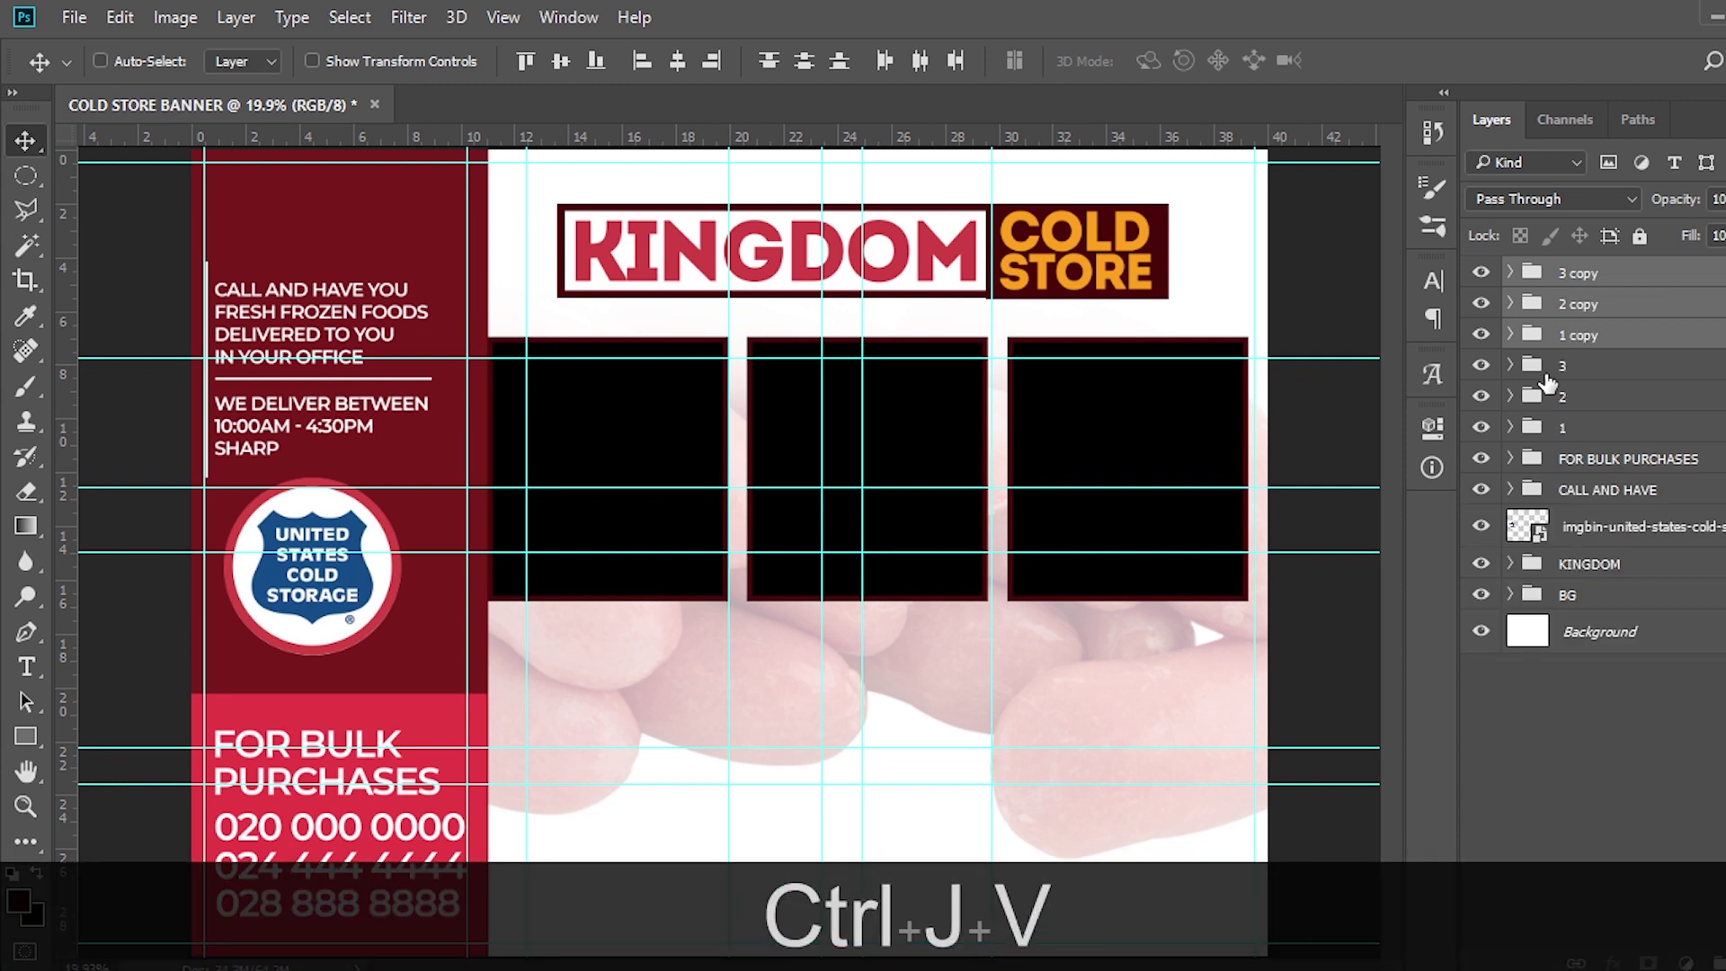
drag(908, 409, 894, 681)
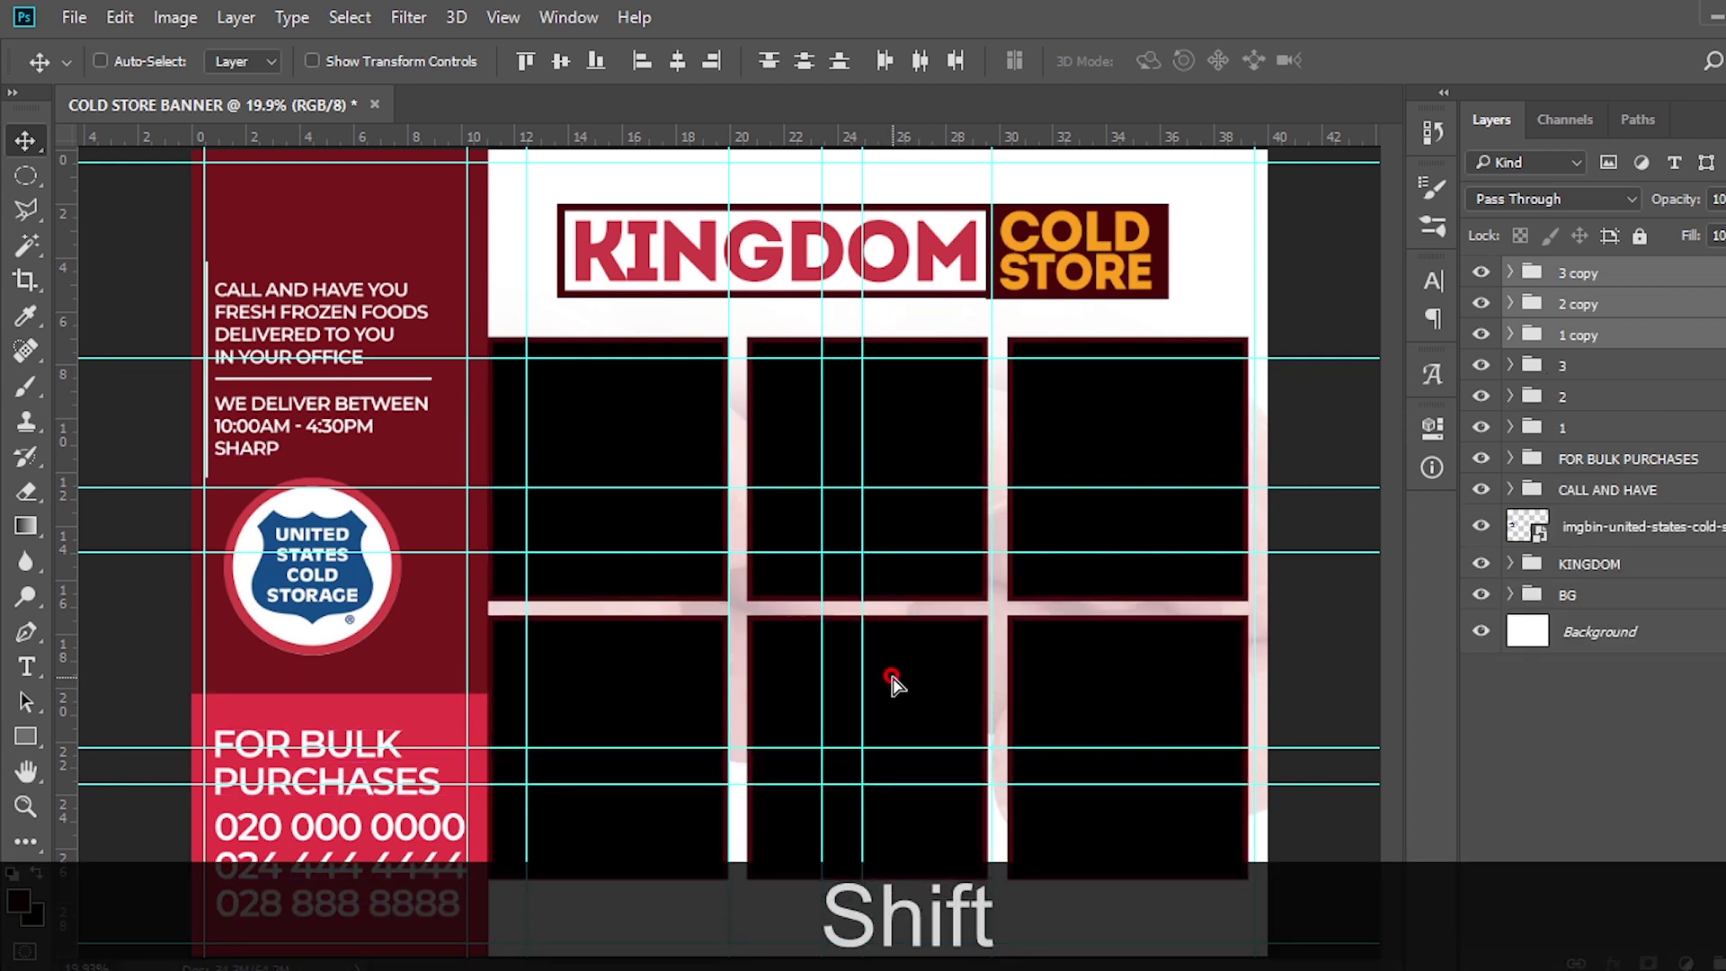
double_click(1563, 336)
text(4)
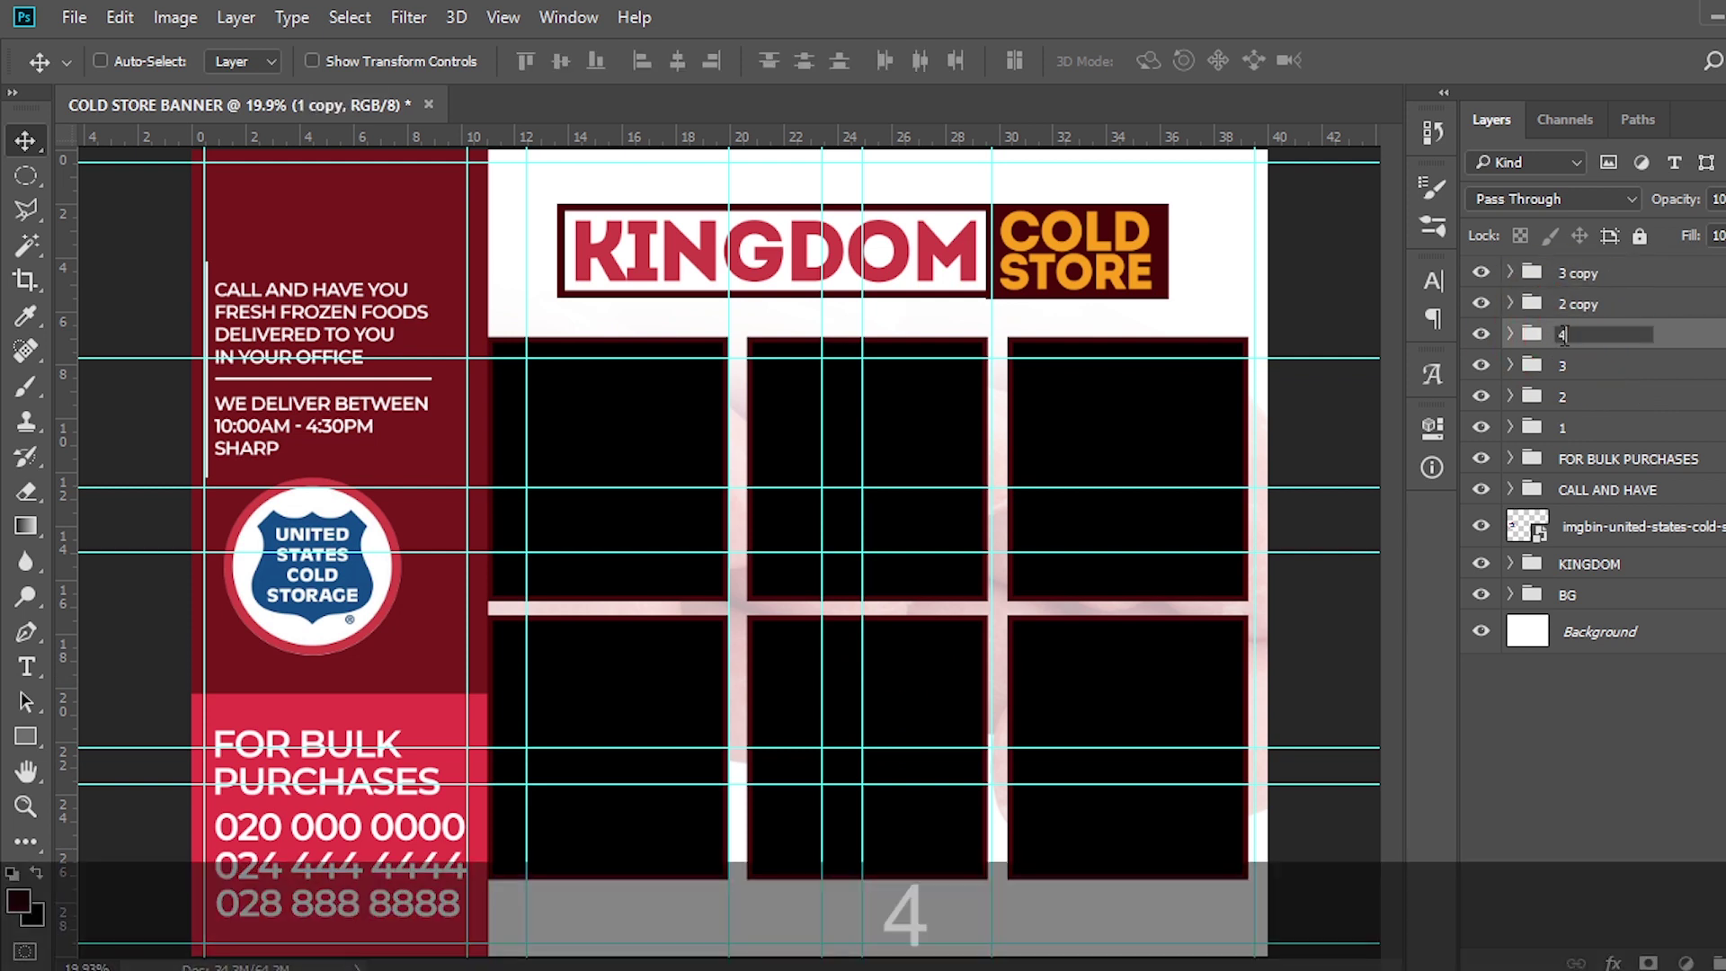
key(Return)
double_click(1578, 306)
text(4)
key(BackSpace)
text(5)
key(Return)
double_click(1571, 275)
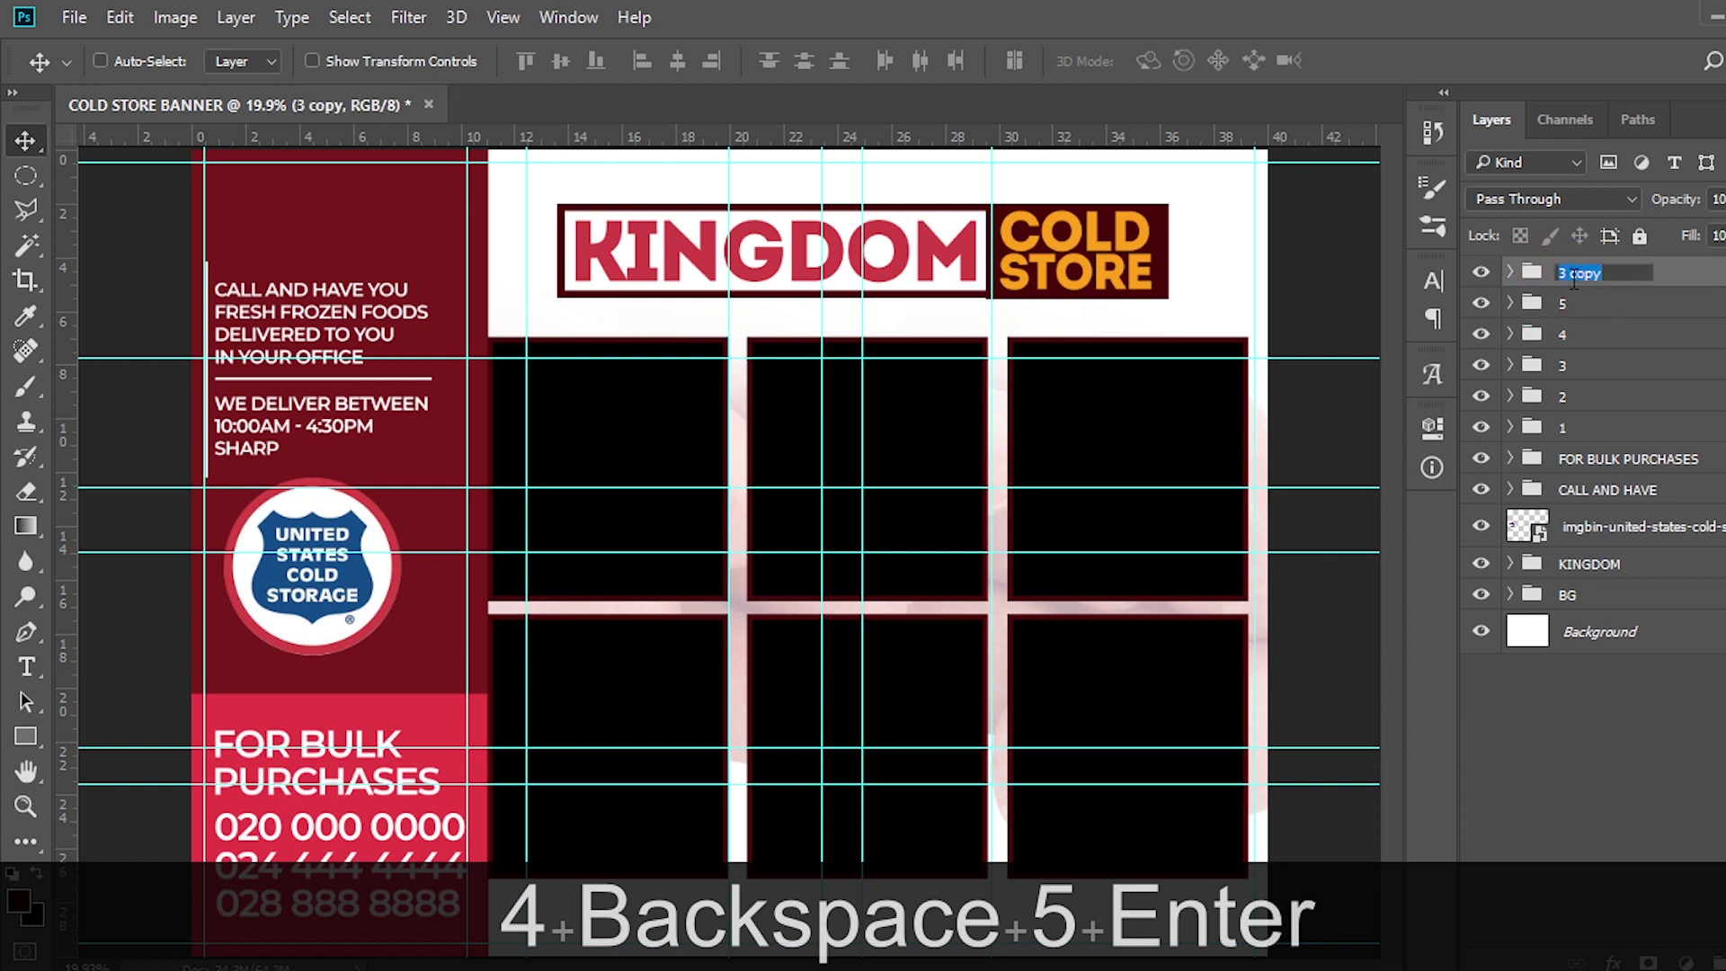
text(6)
key(Return)
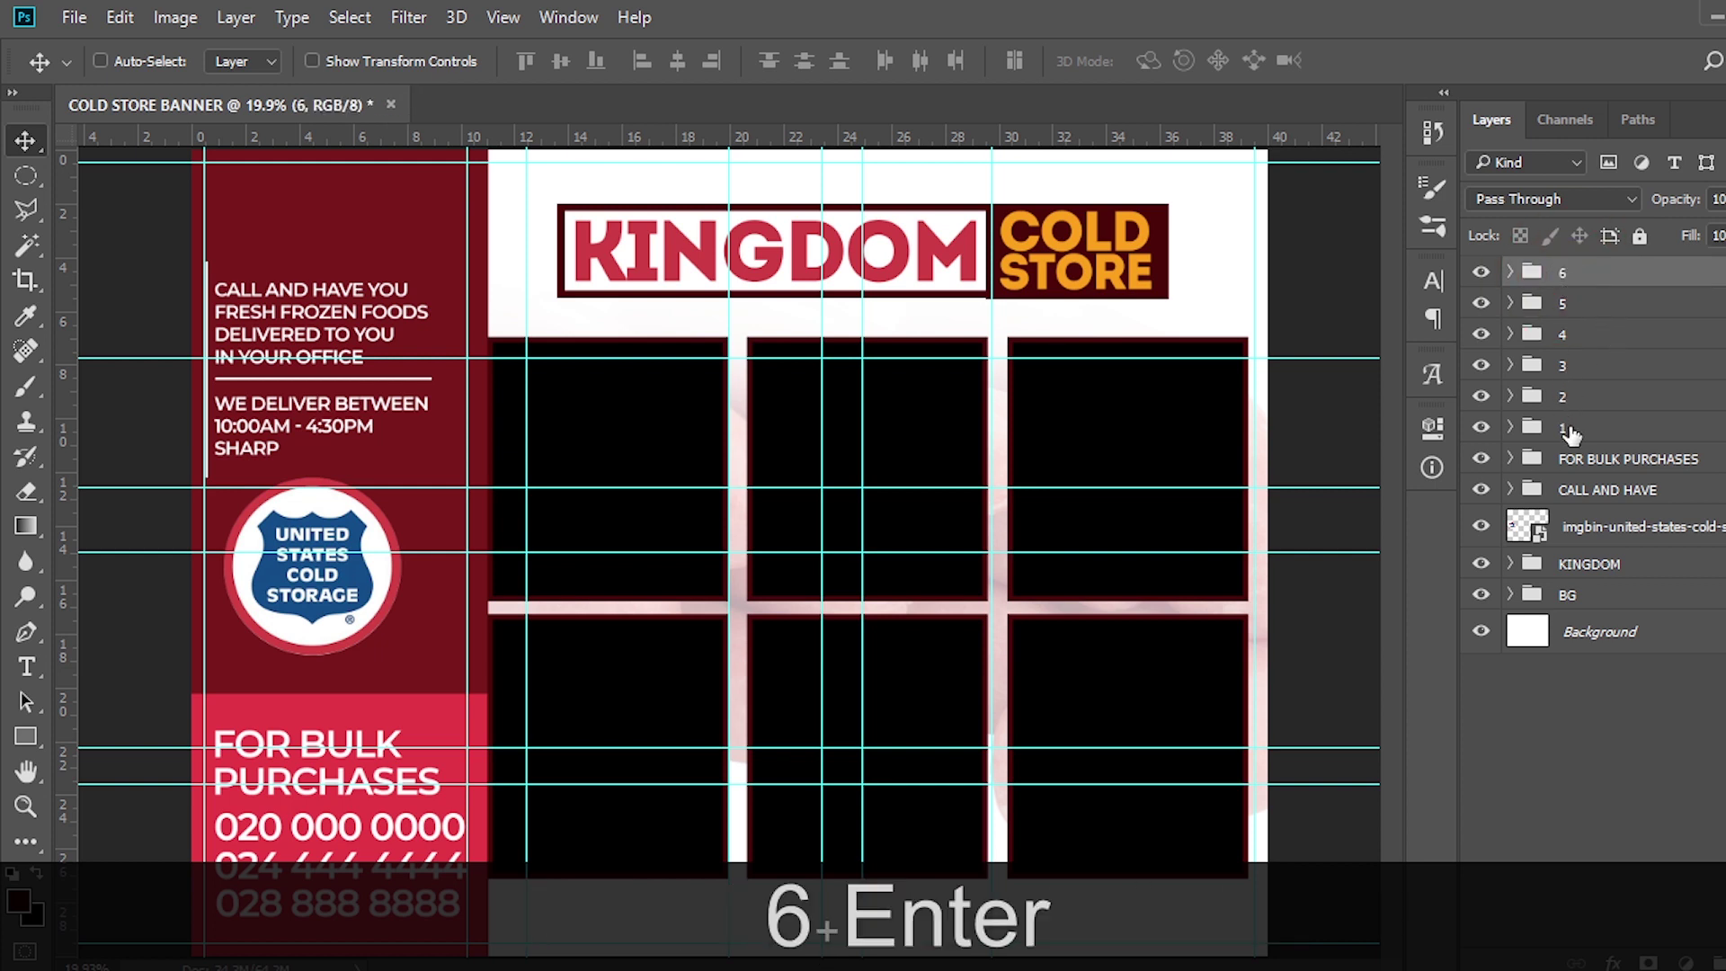
Select frame groups 1 through 6 and start a free transform
click(1569, 434)
shift+click(1569, 277)
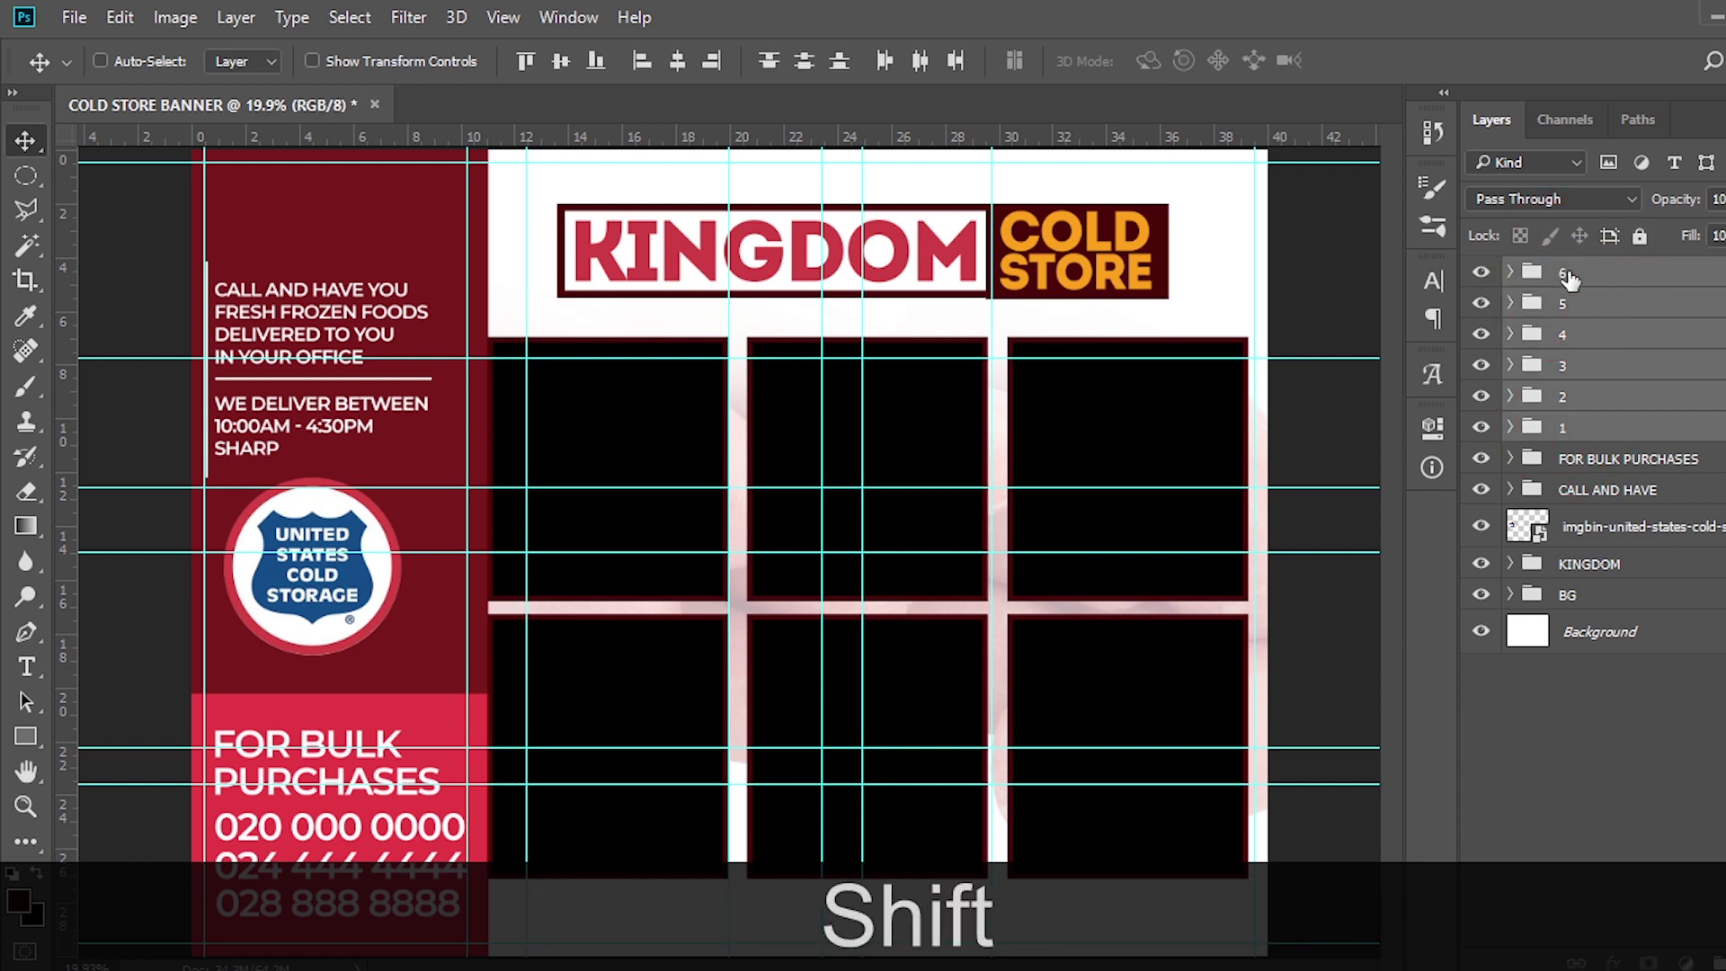
key(ctrl+t)
Skew the six-frame grid so its top shifts right, and reposition it up and left
right_click(936, 405)
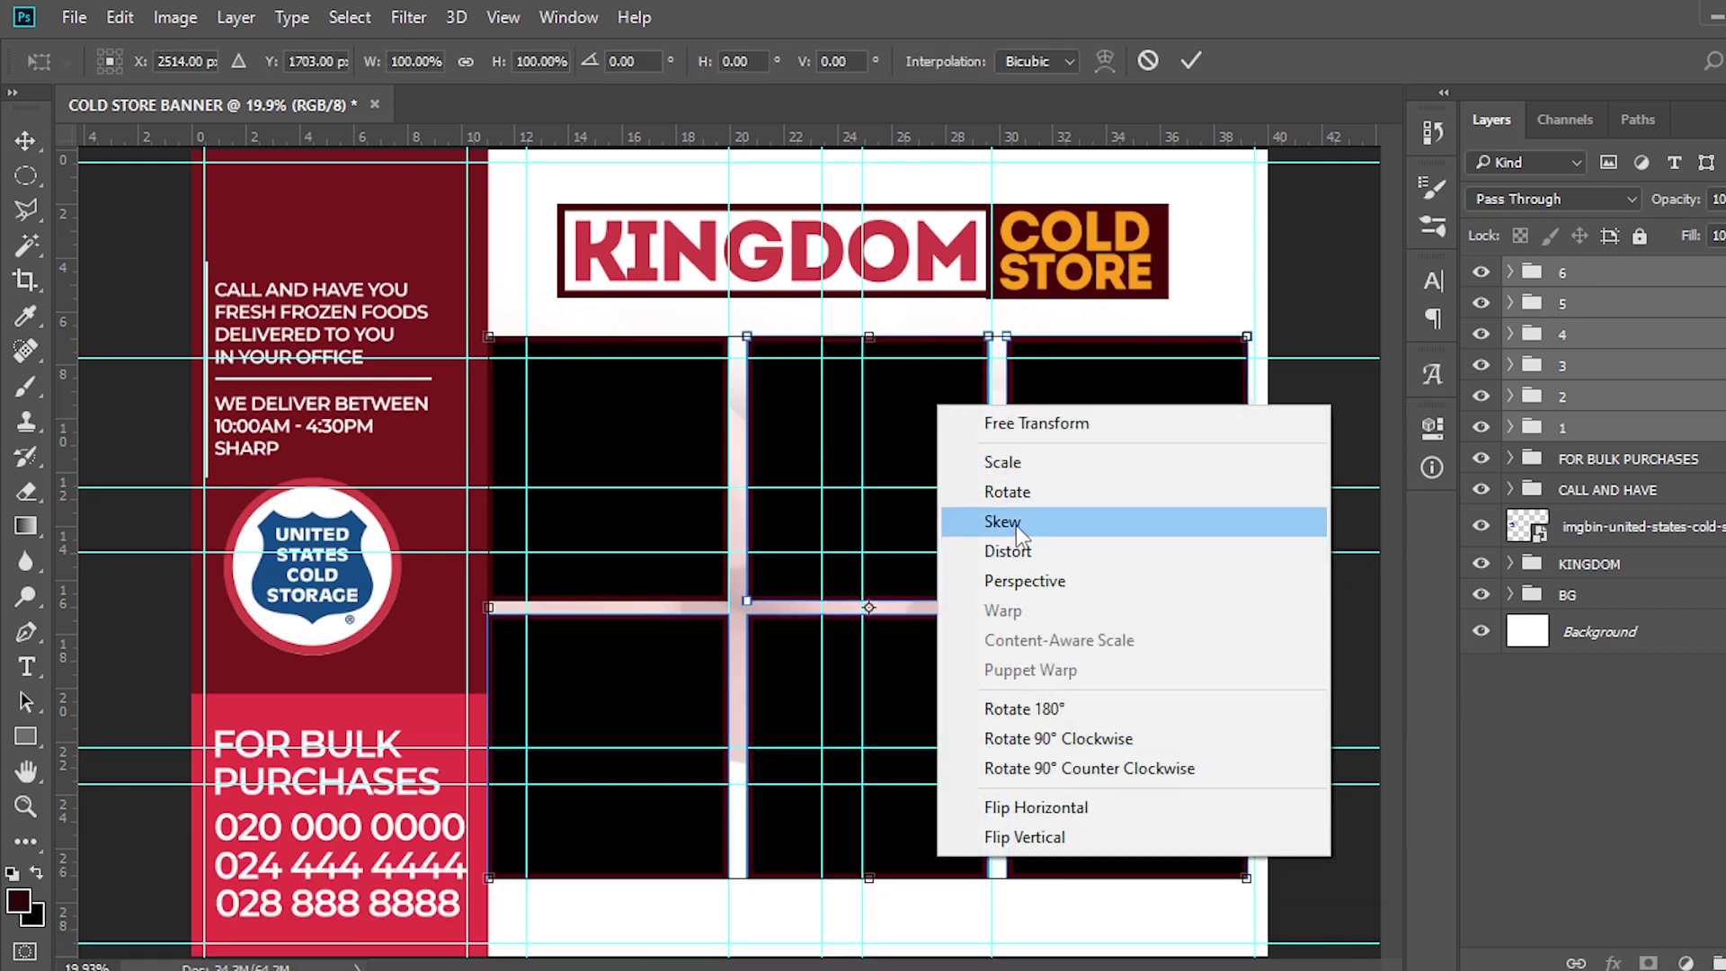
click(1016, 525)
drag(867, 341, 965, 342)
drag(959, 501, 878, 470)
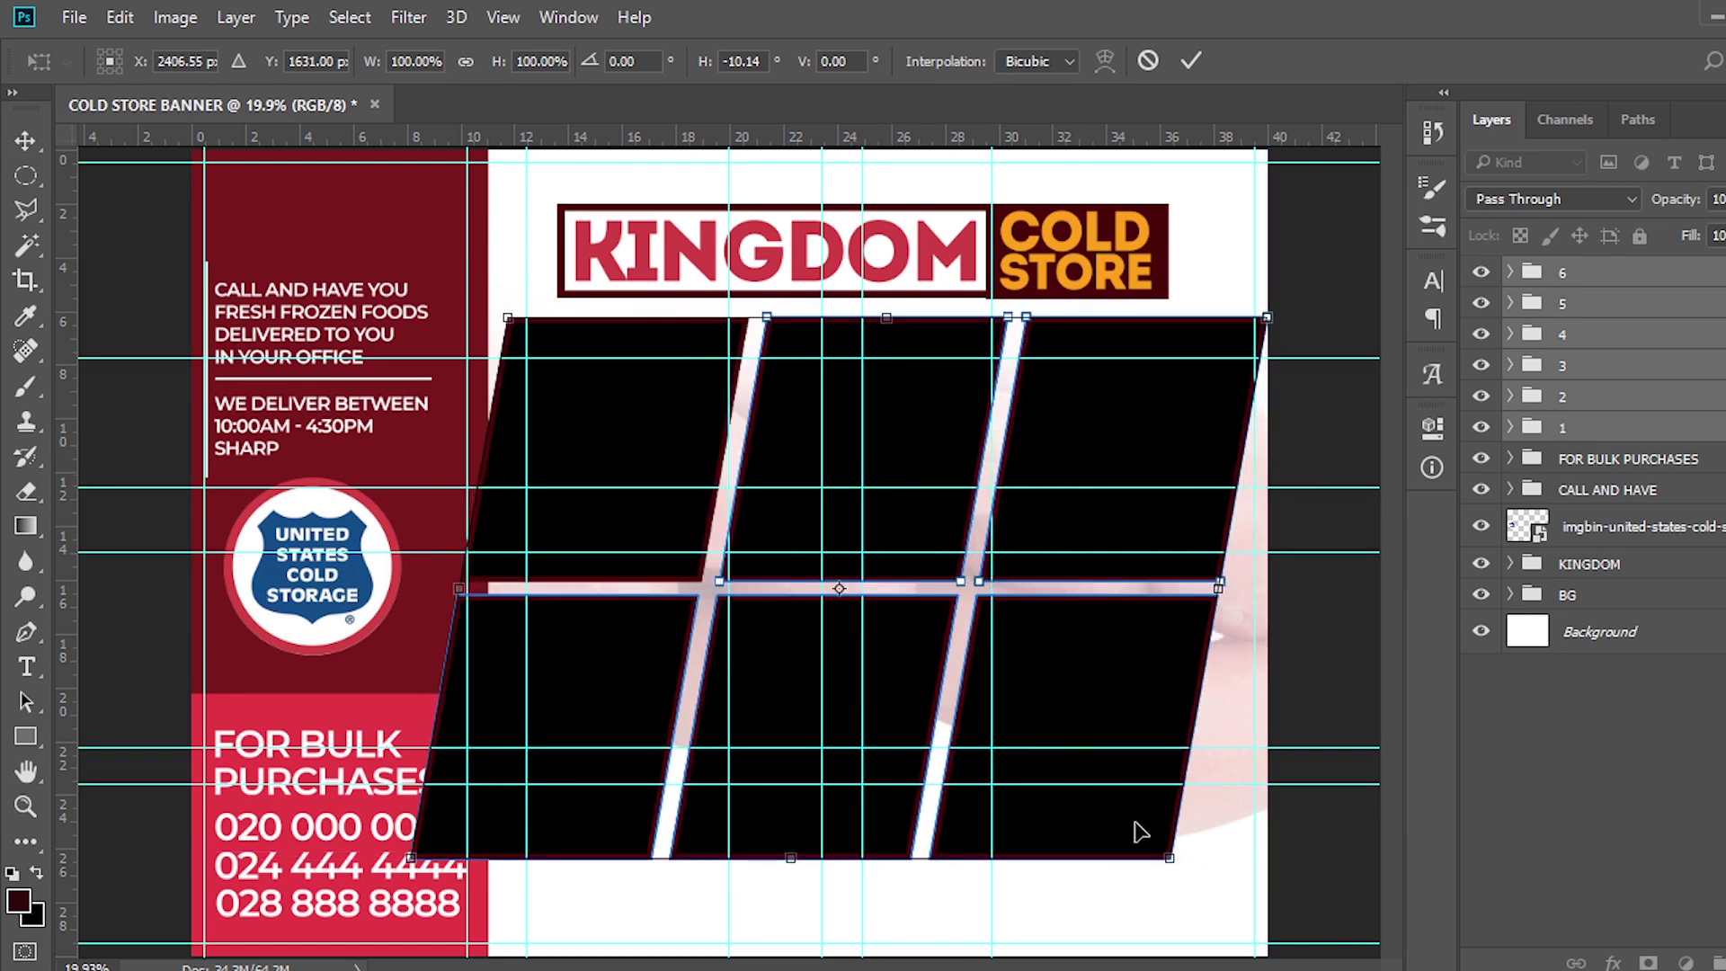
key(alt)
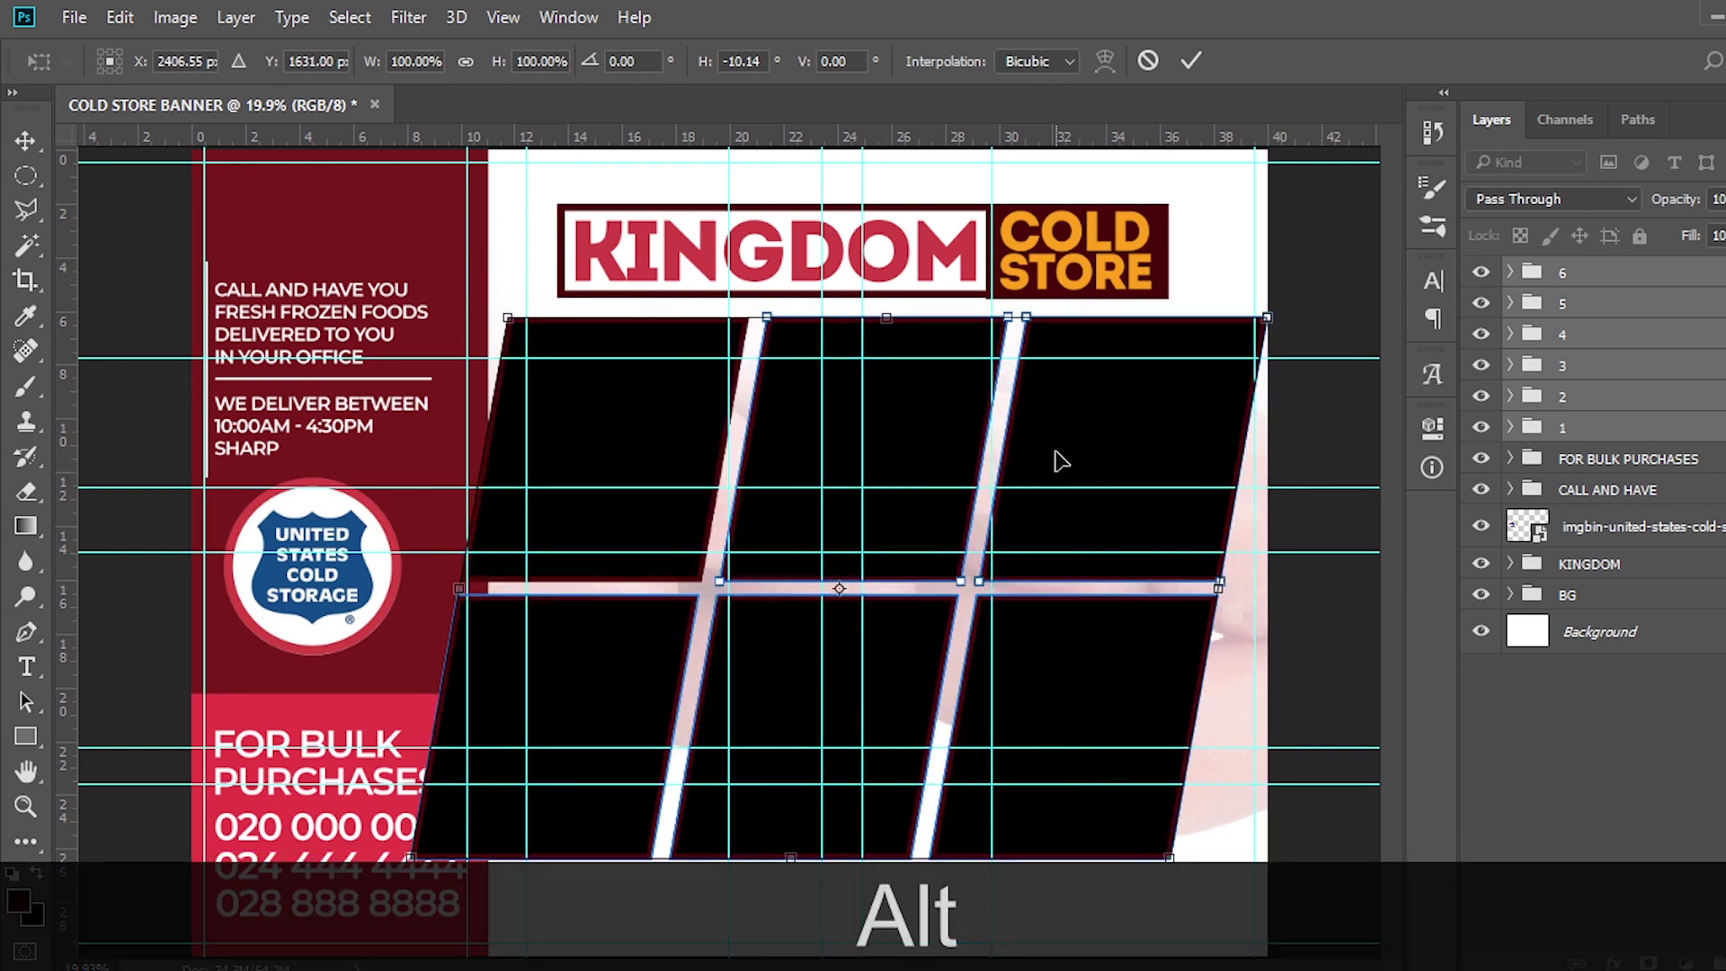
key(Return)
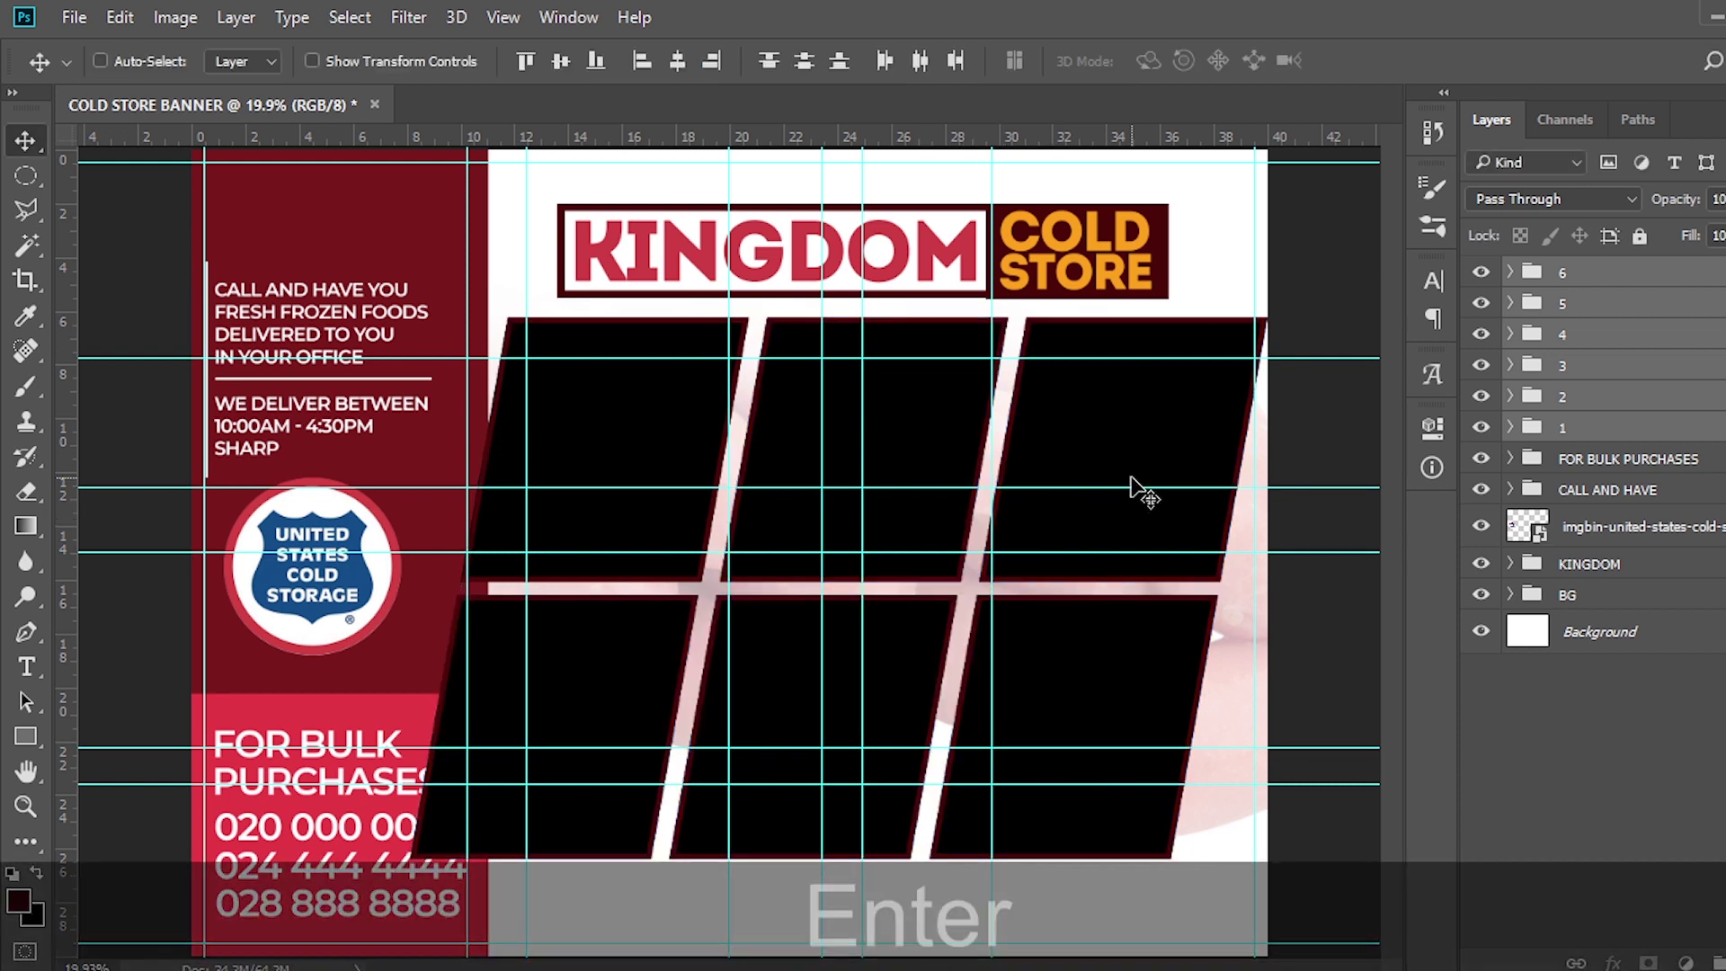
Shrink the lower row (groups 4–6) to about 88% and realign it under the top row
click(1560, 346)
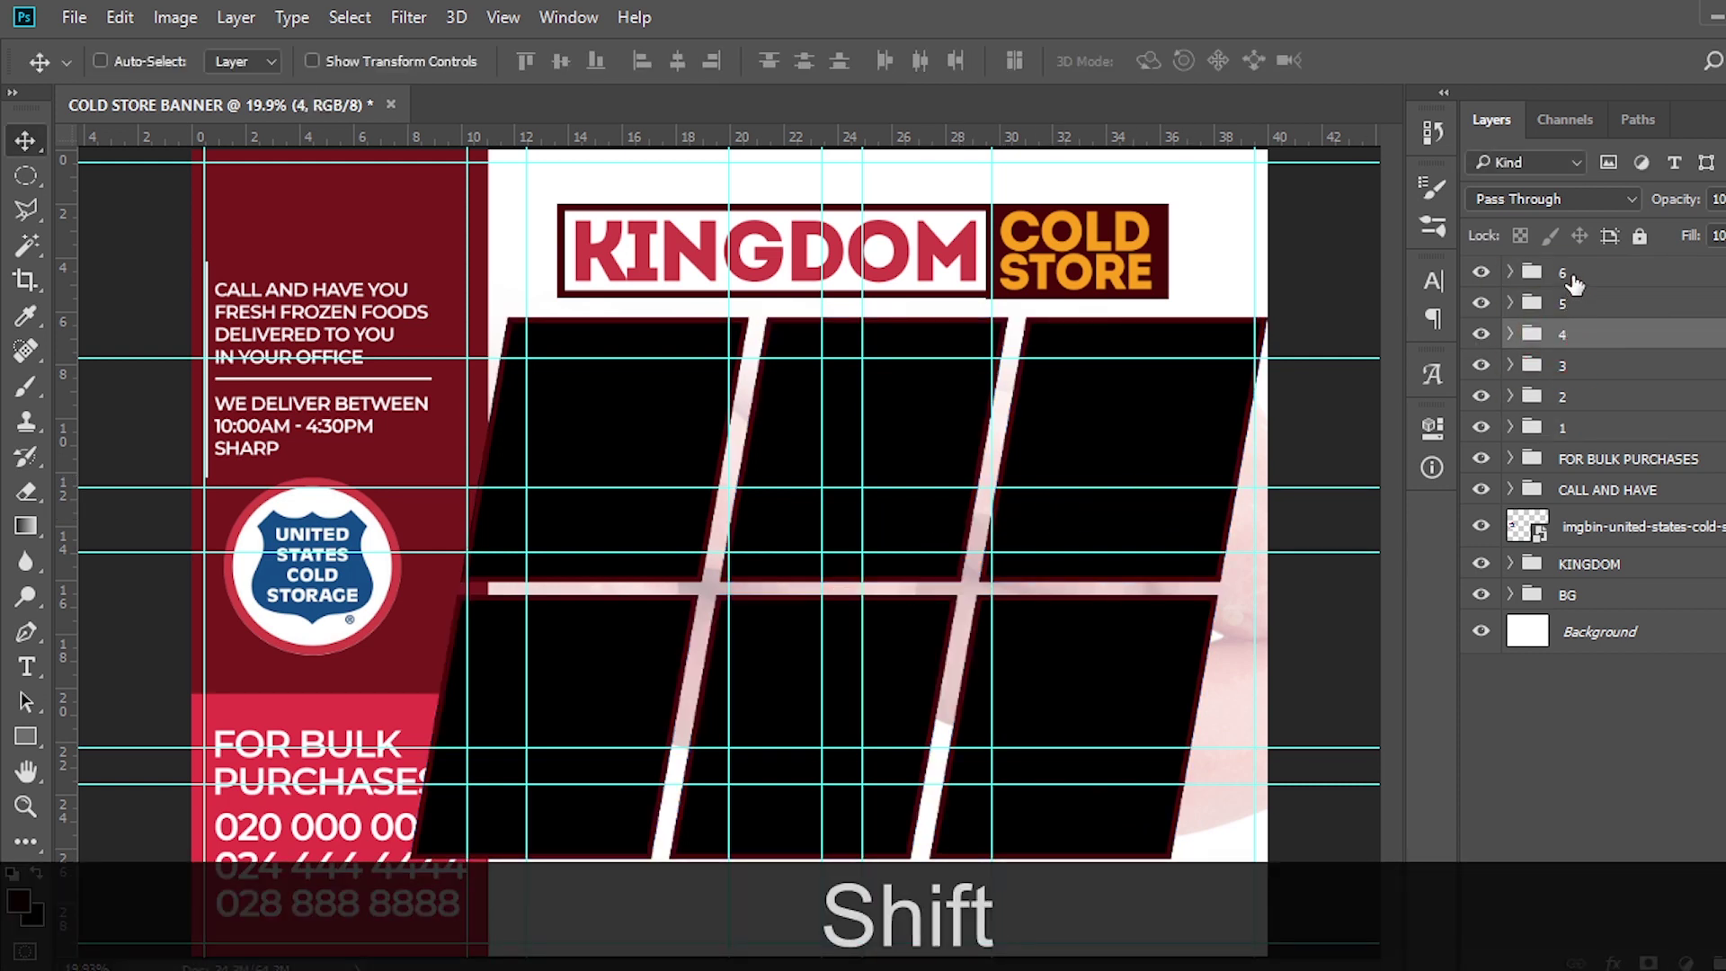
shift+click(1573, 274)
key(shift+ctrl+t)
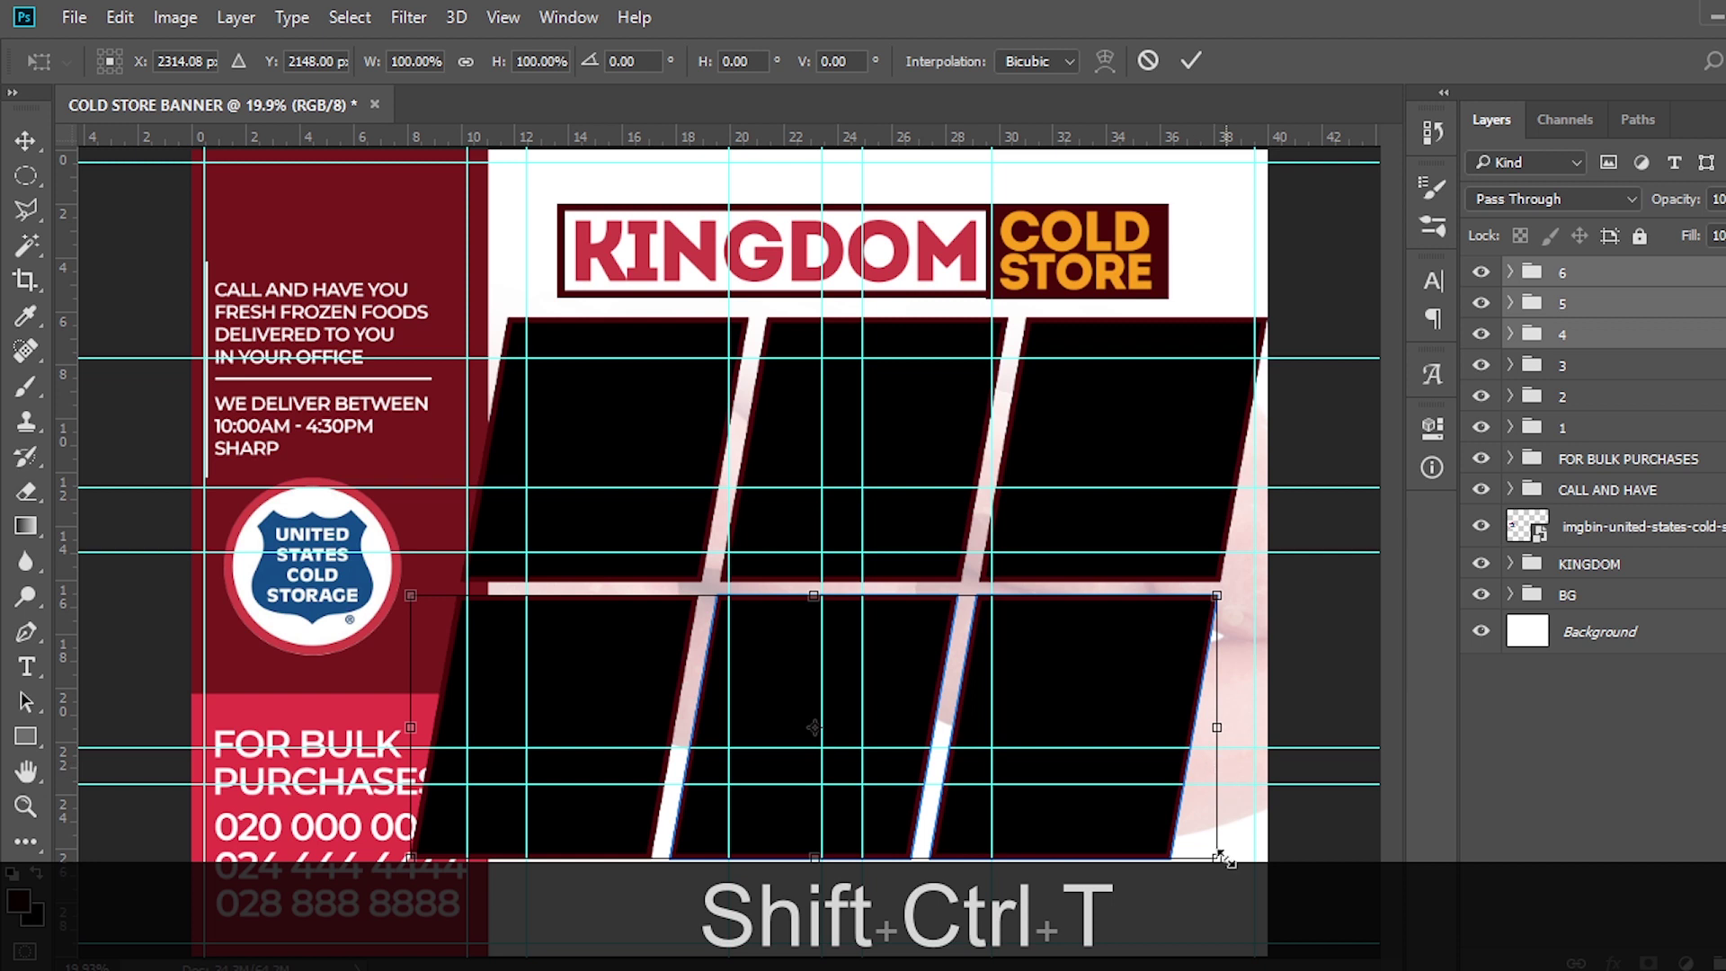
drag(1223, 858, 1174, 836)
drag(1020, 806, 1036, 776)
key(Up)
key(Up)
key(Up)
key(Up)
key(Up)
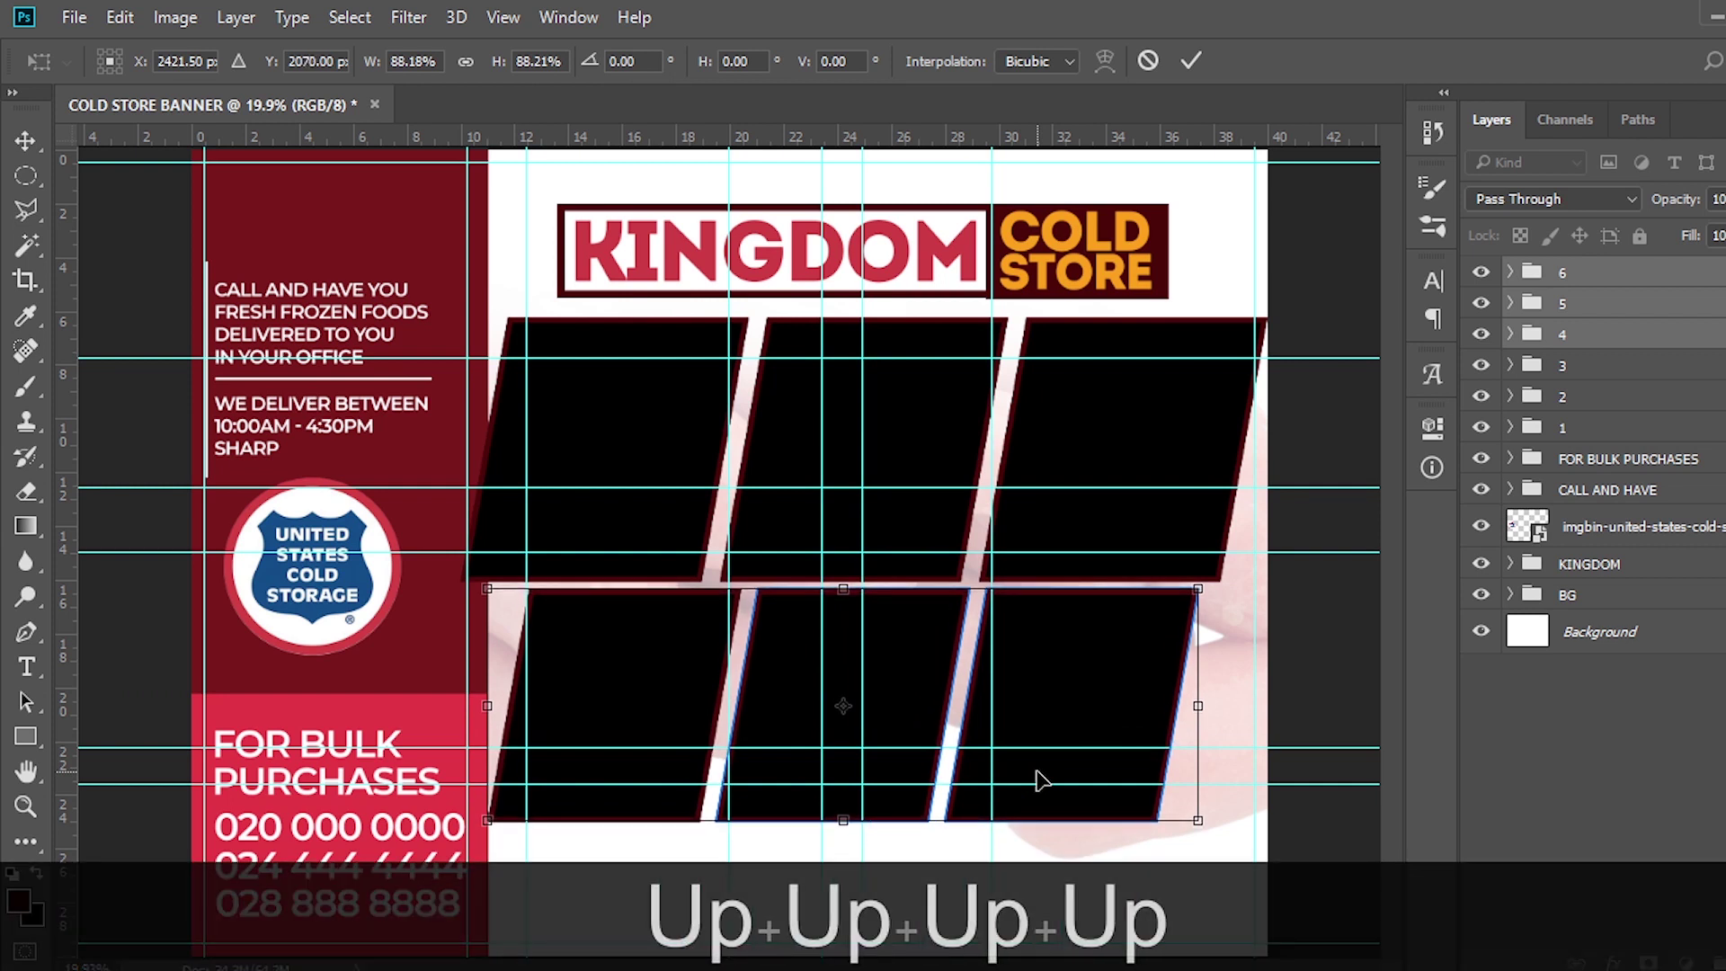
key(Left)
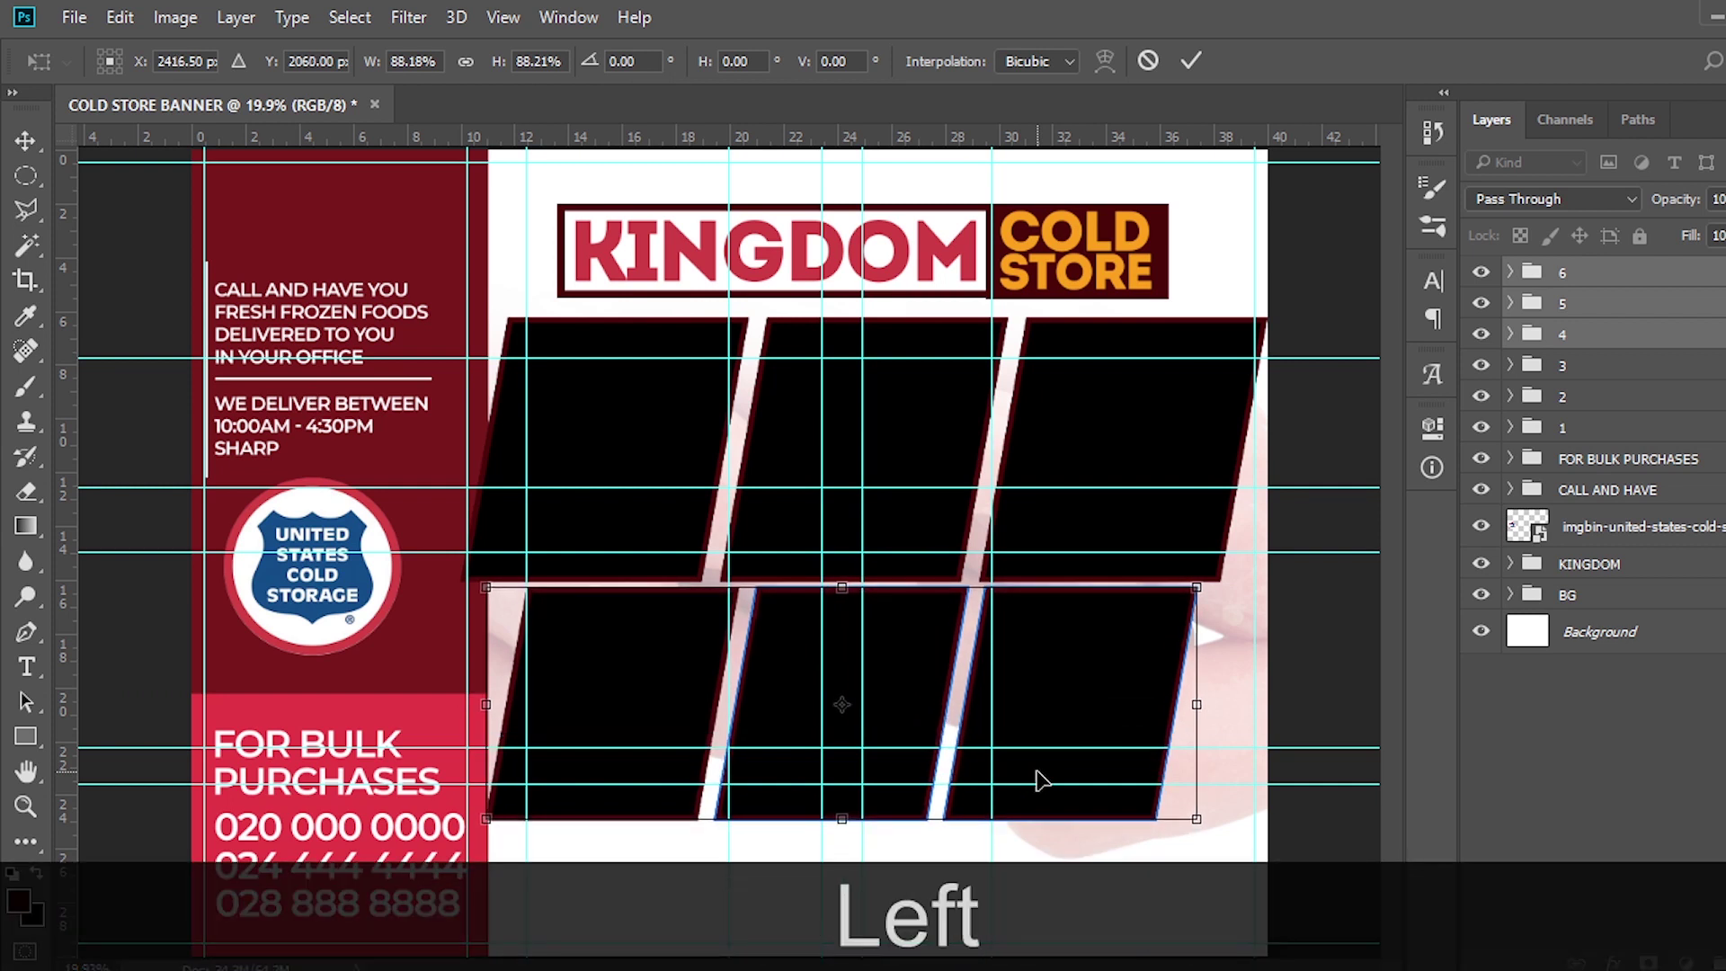
key(Return)
key(v)
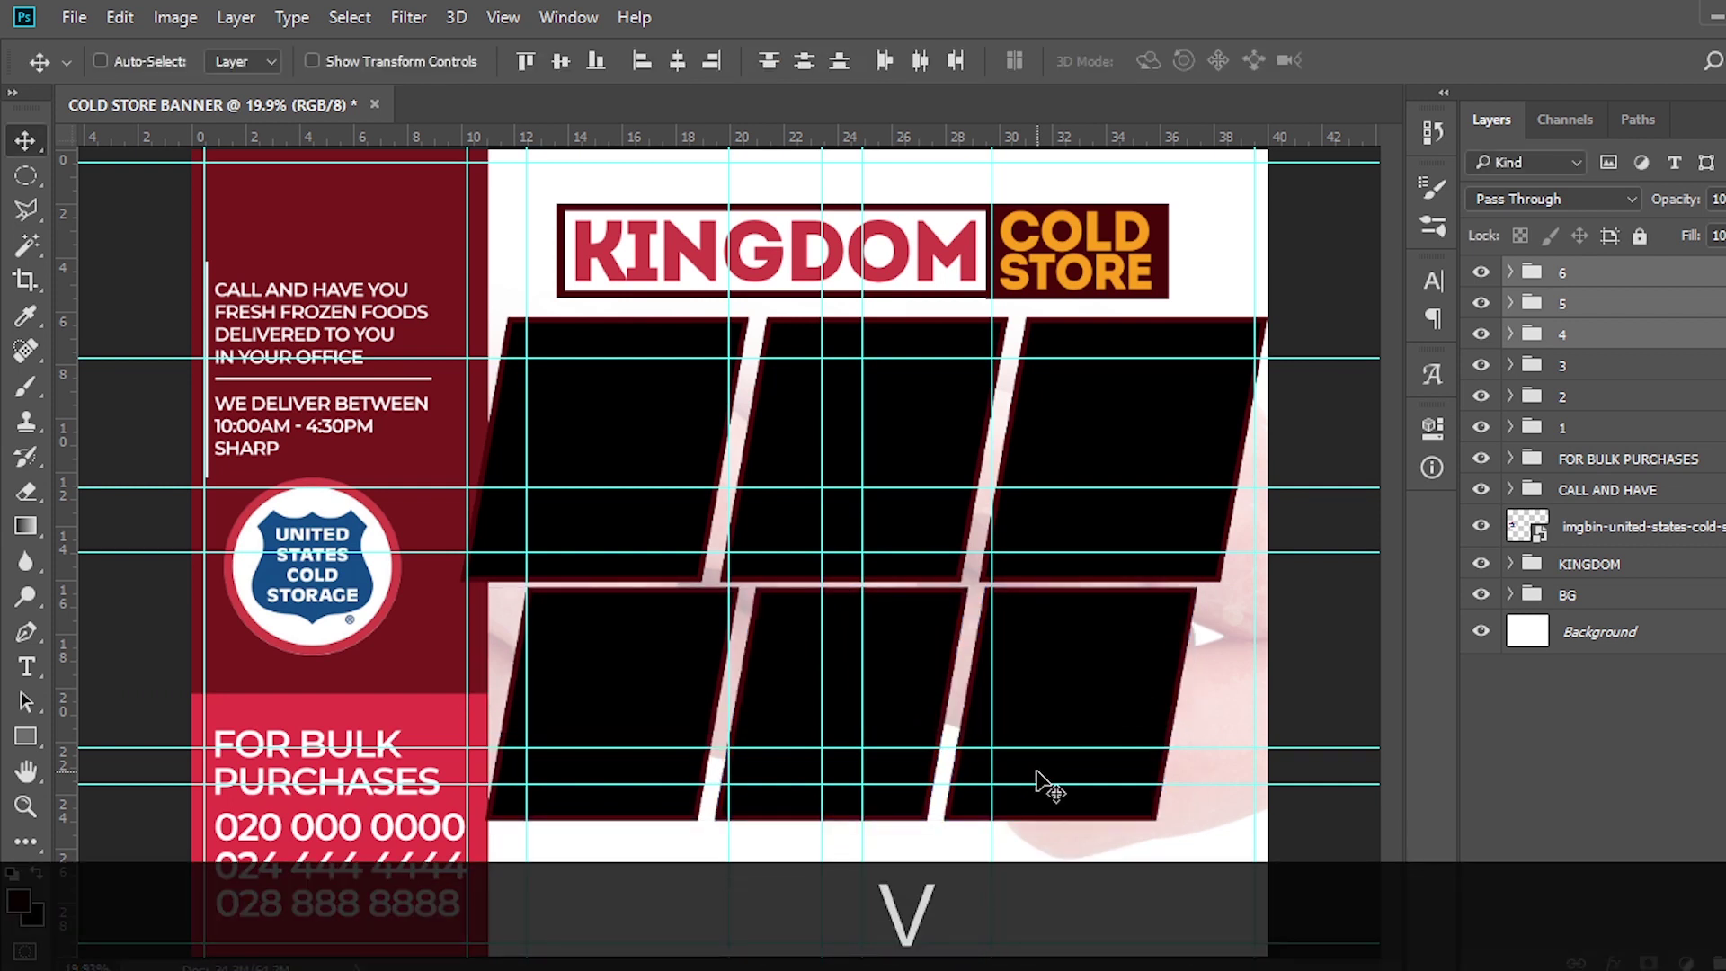
key(shift+Right)
key(shift+Right)
key(shift+Right)
key(shift+Right)
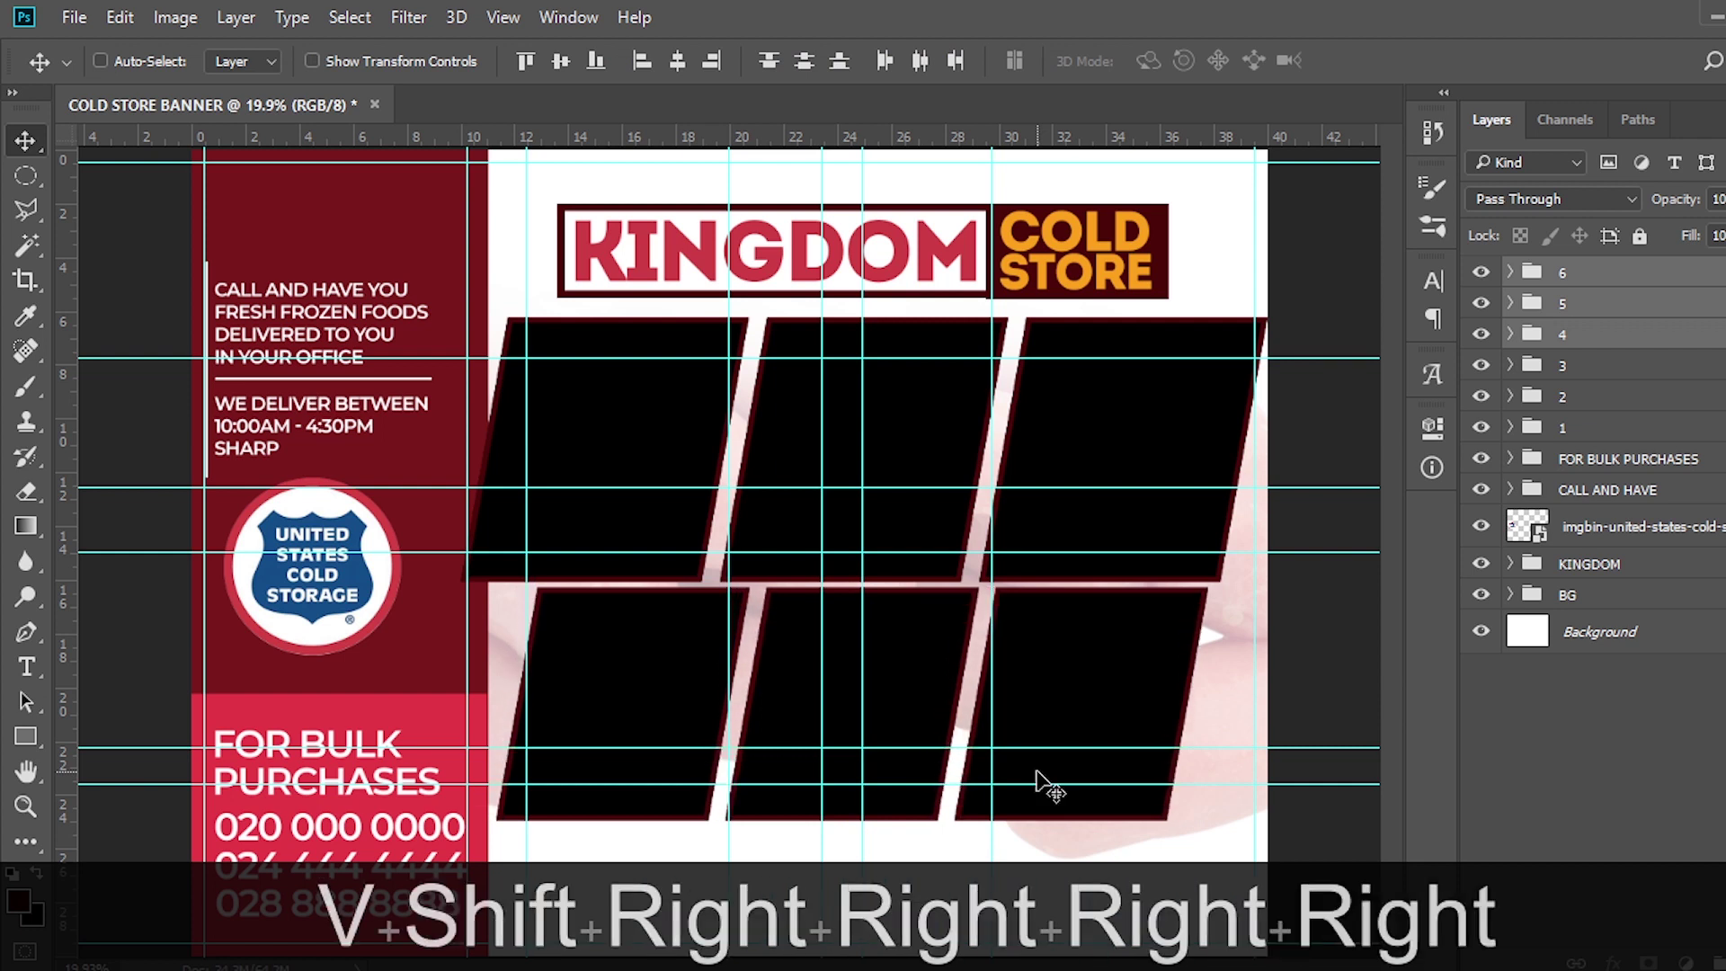
Select group 1's Rectangle 5 layer and bring up the DONE image folder
click(1572, 367)
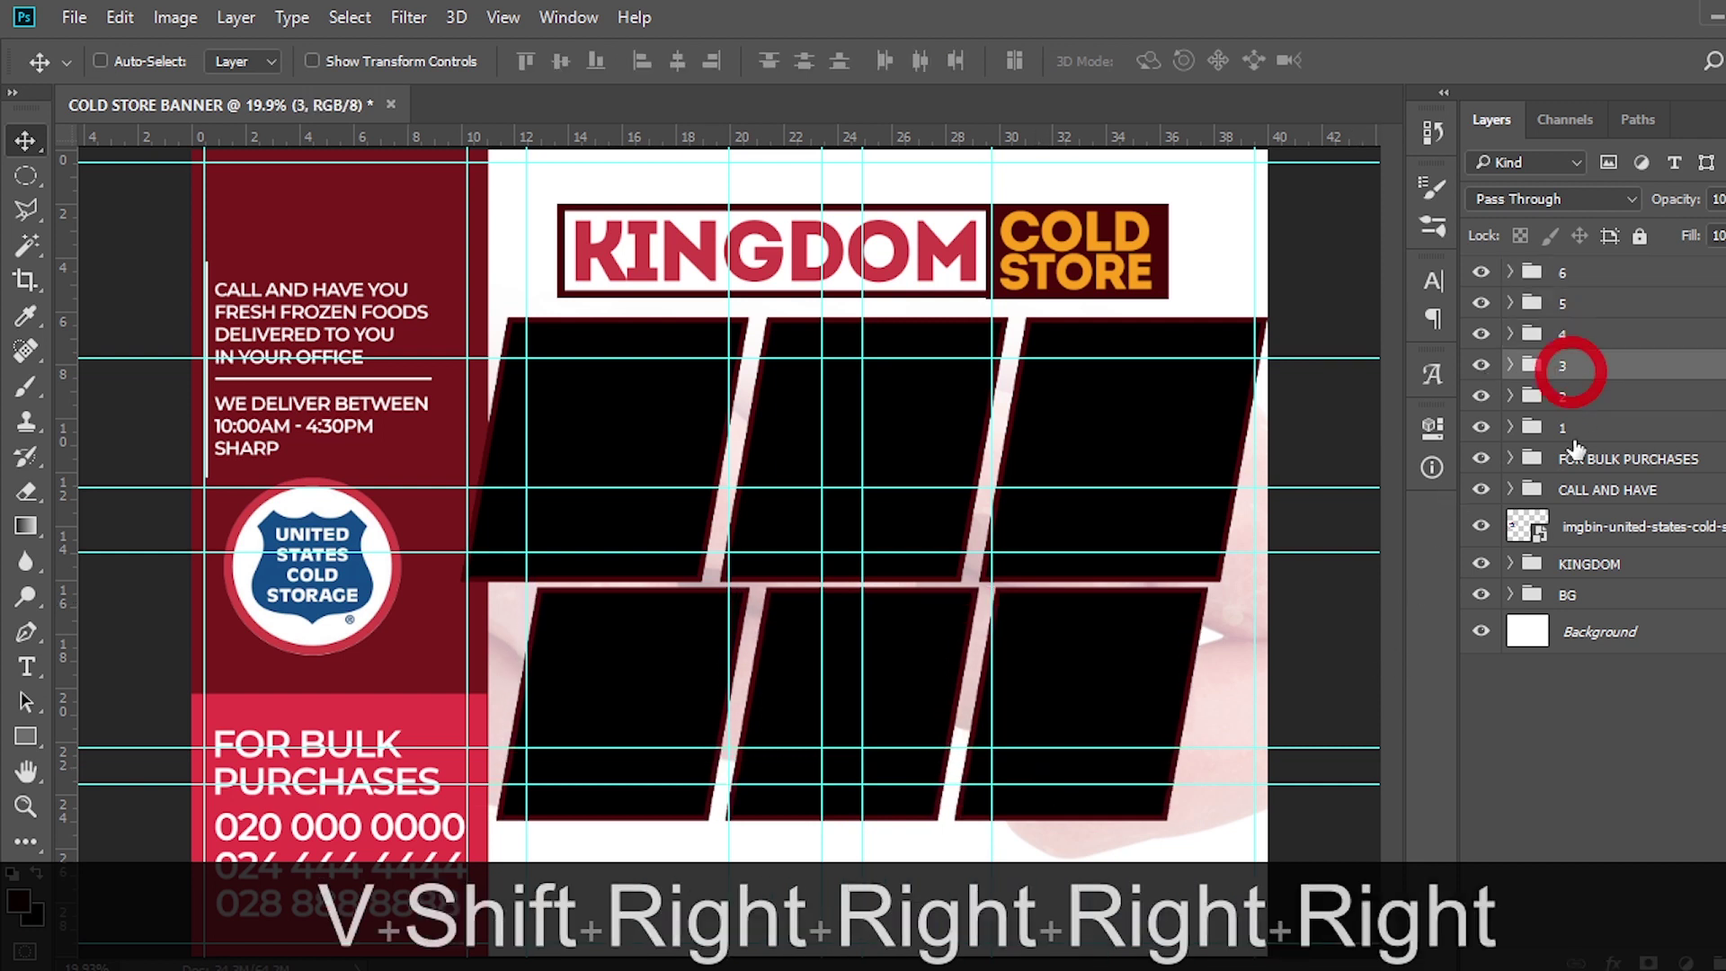
click(1571, 427)
click(1511, 427)
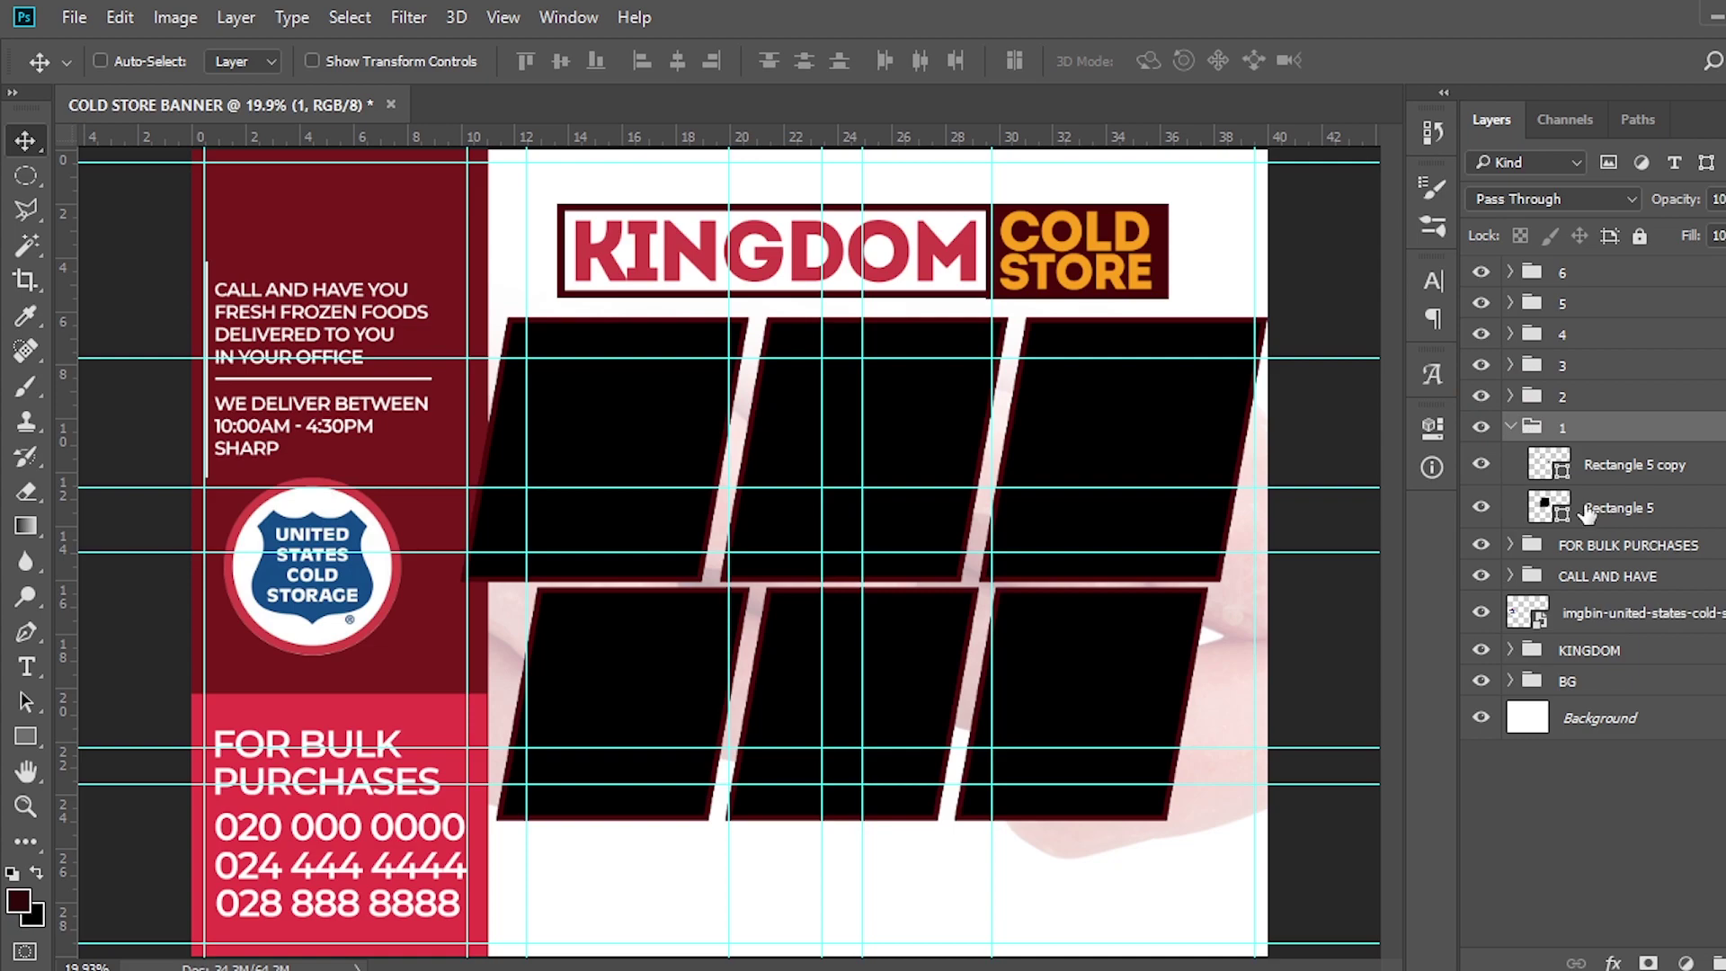
click(1546, 505)
key(alt+Tab)
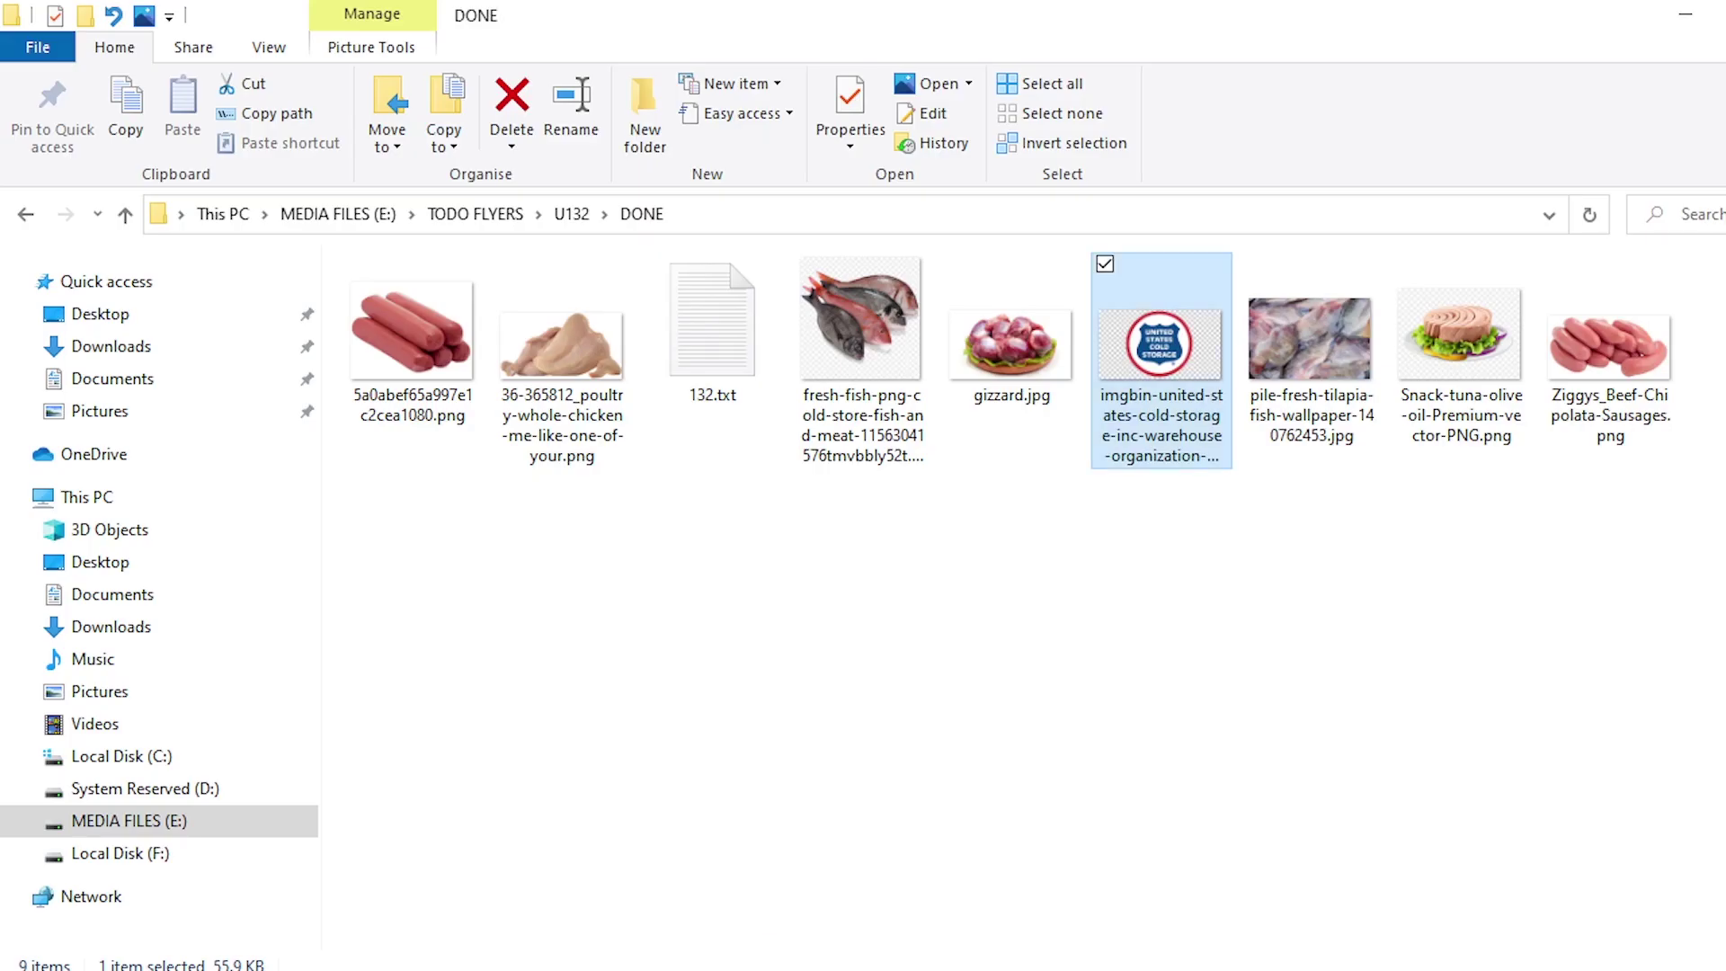
Place the Snack-tuna image, enlarge it, and clip it into the first frame
drag(1474, 342, 666, 511)
drag(744, 579, 703, 557)
drag(828, 296, 864, 260)
key(shift+Return)
right_click(1628, 509)
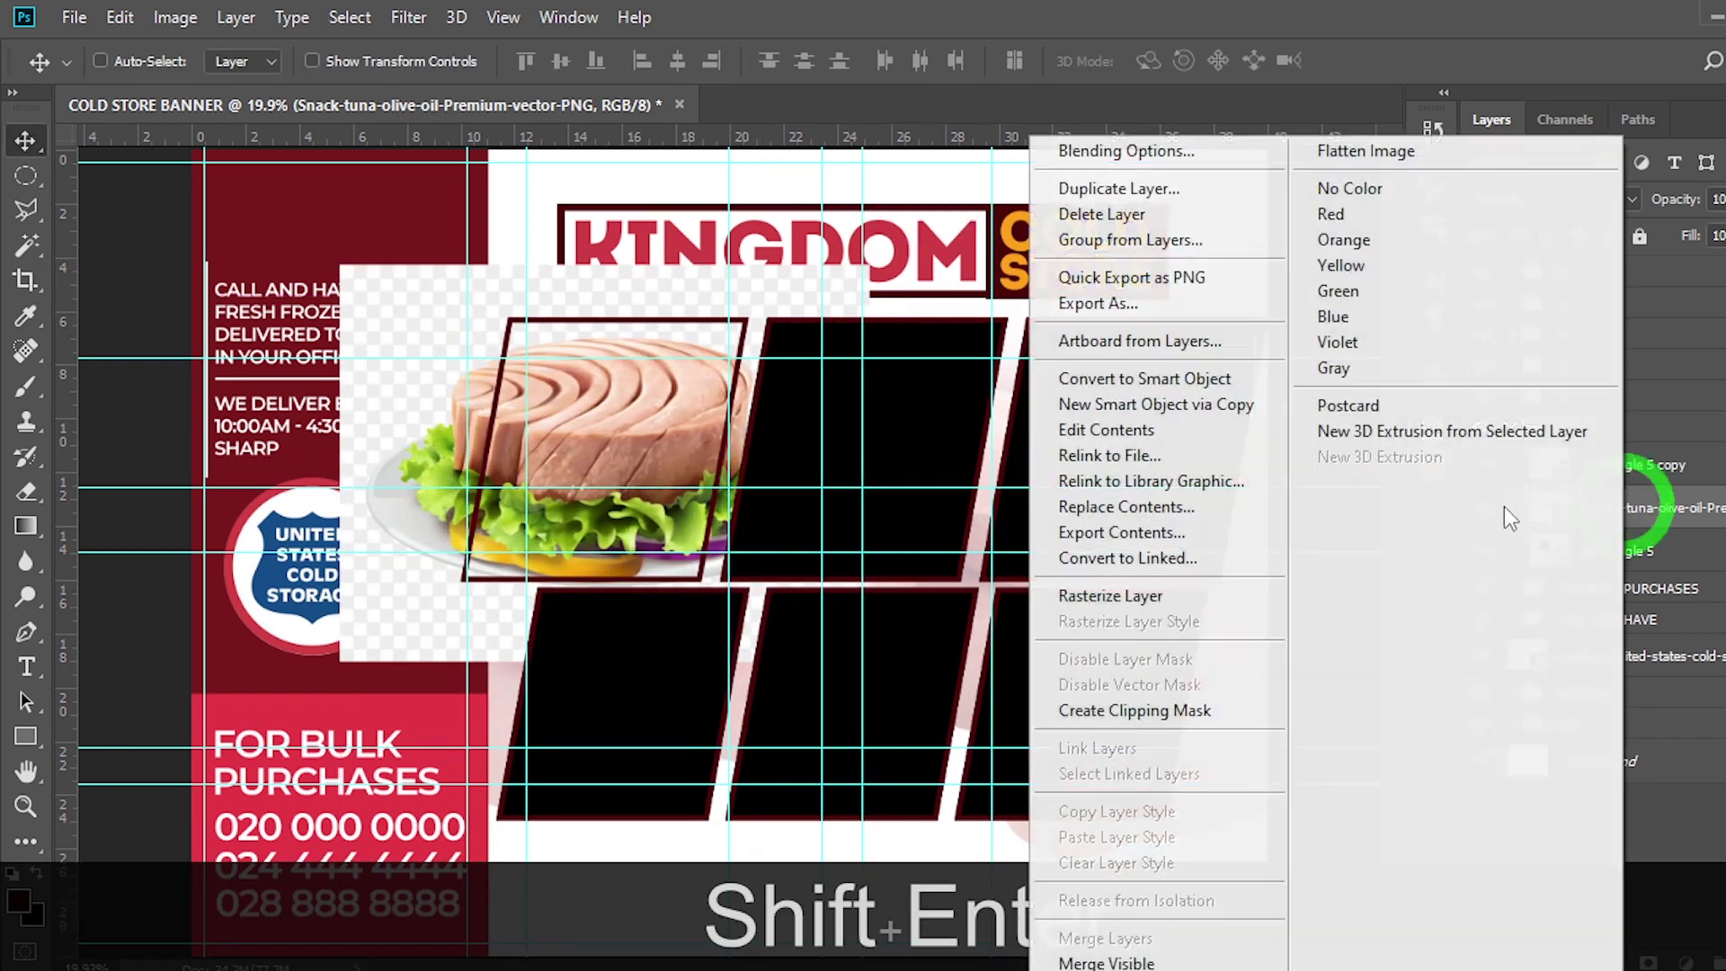
click(1150, 710)
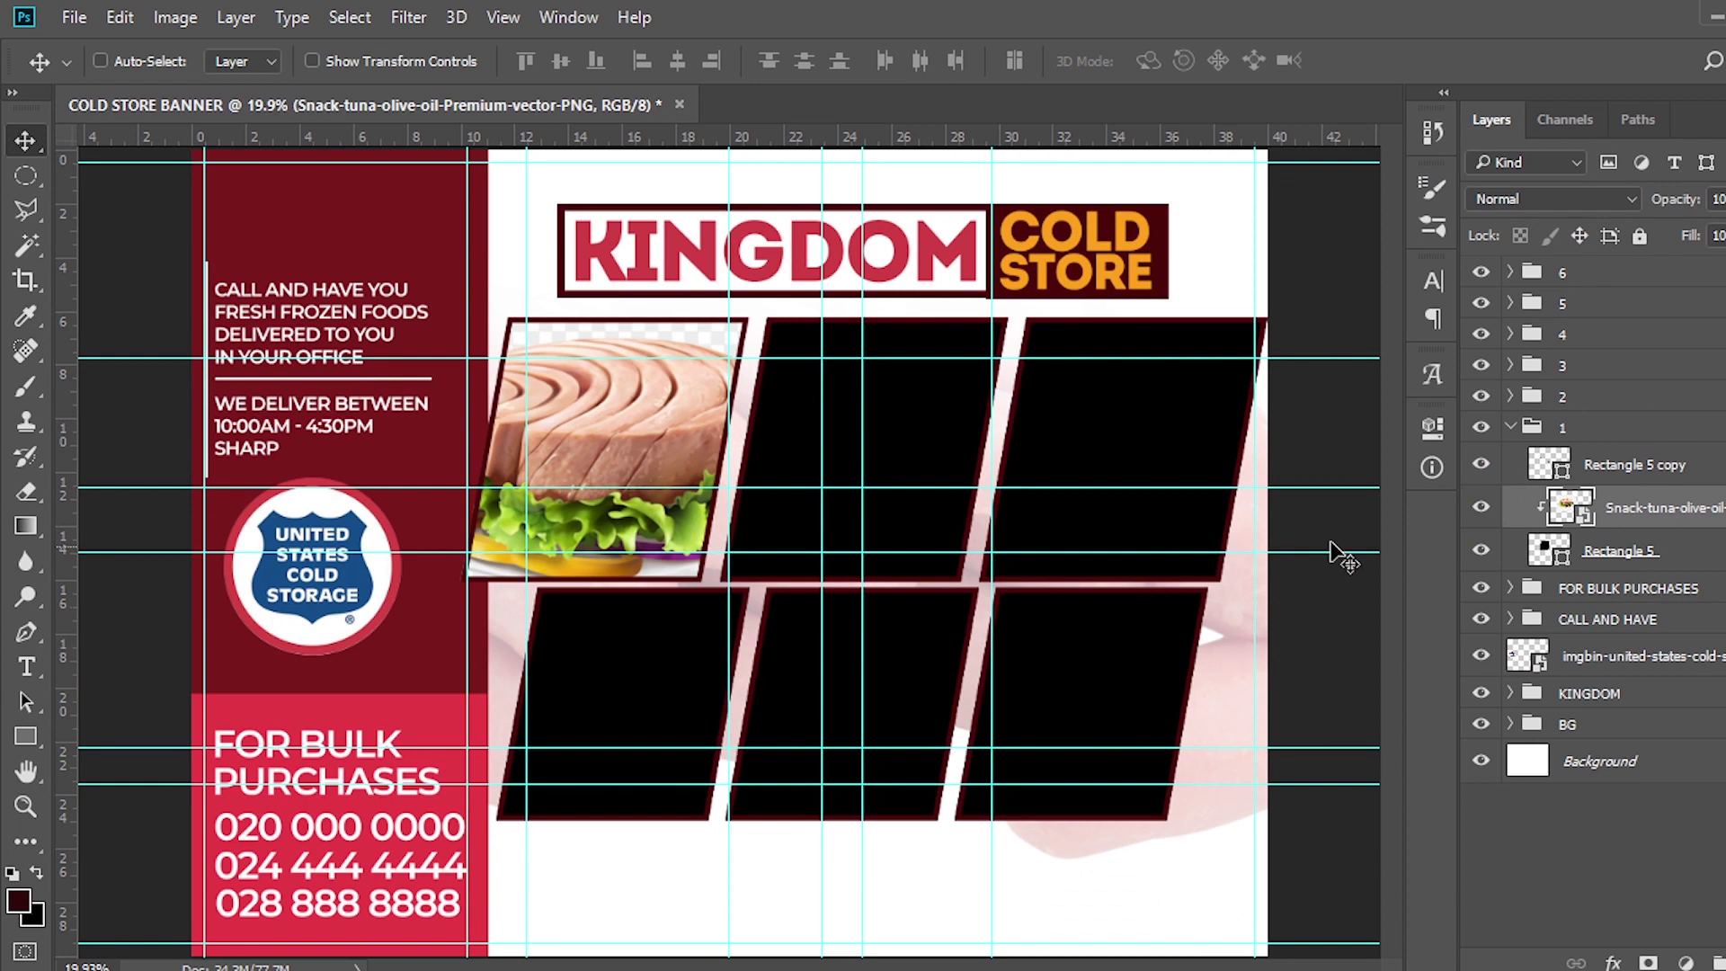
Collapse group 1, expand group 2, and select the tilapia image in File Explorer
click(1510, 429)
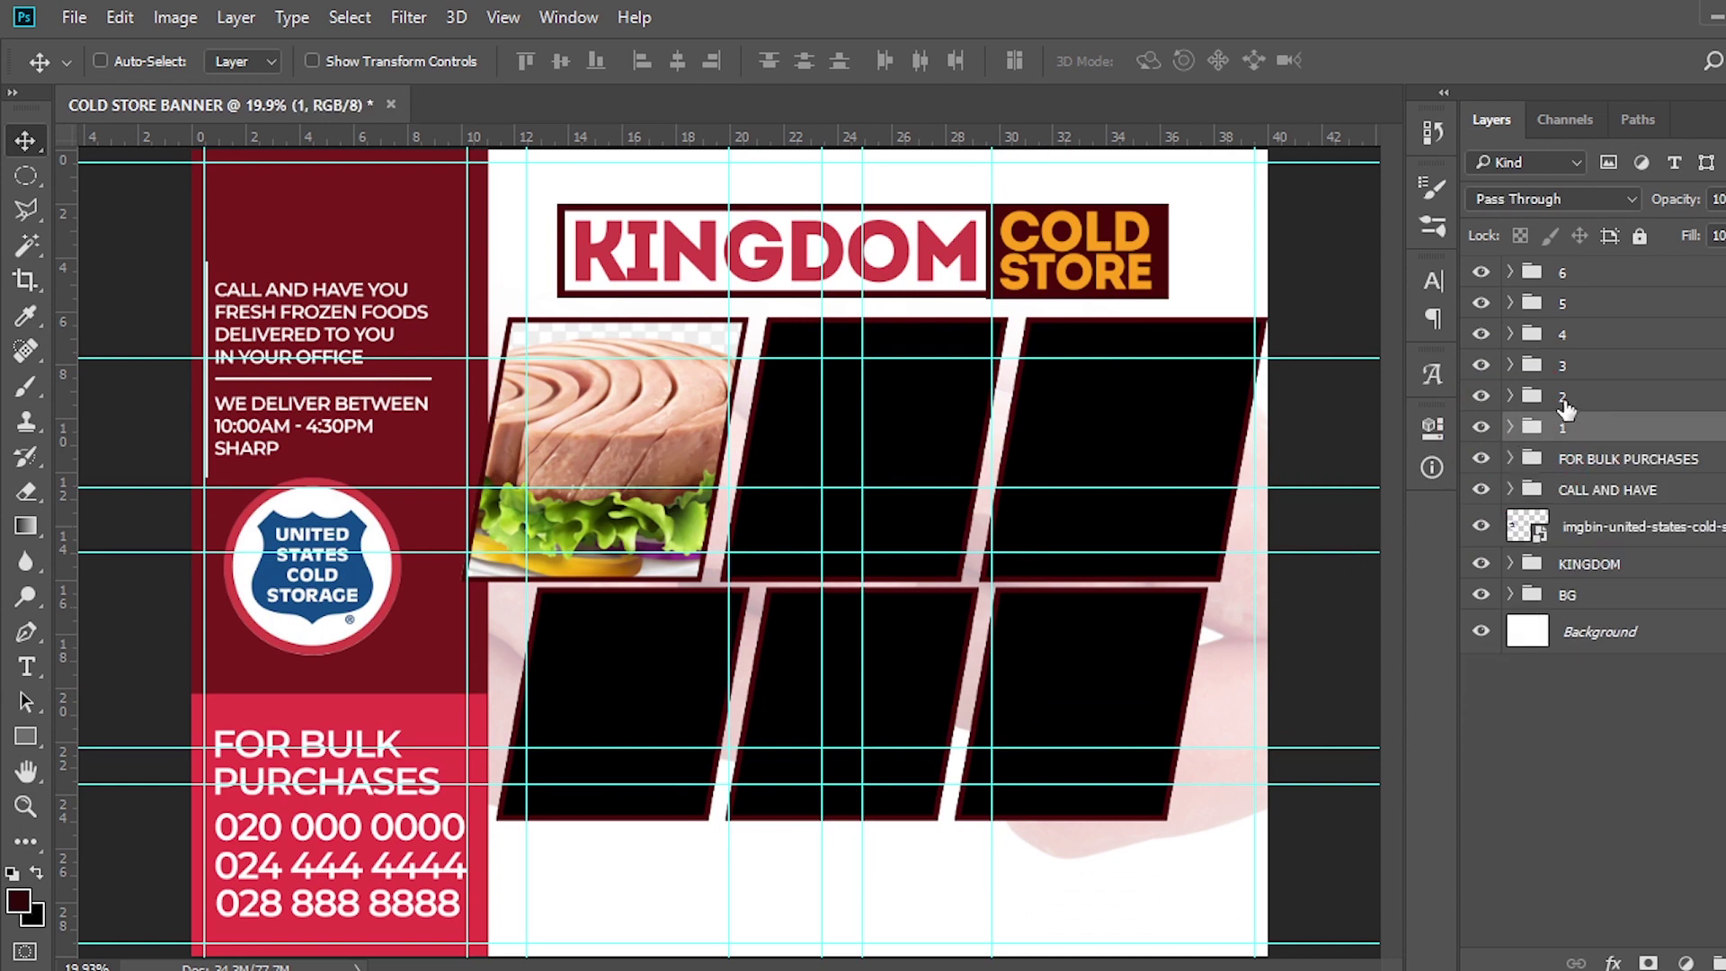
click(1511, 403)
click(1511, 398)
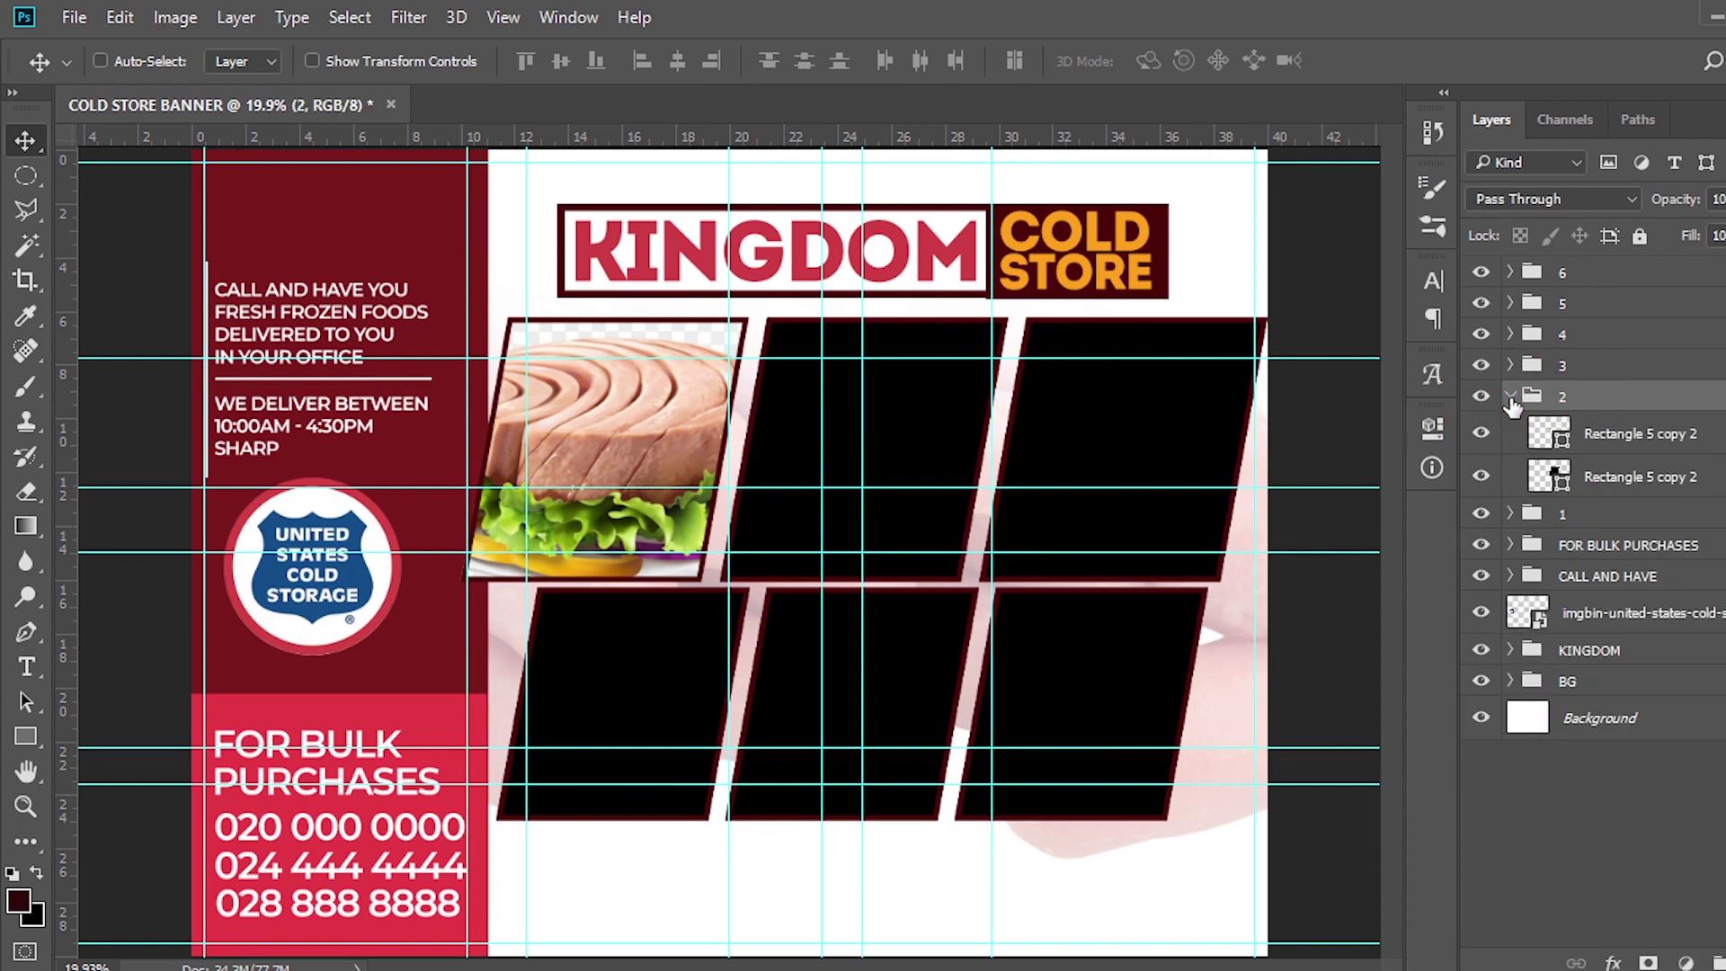
click(1710, 13)
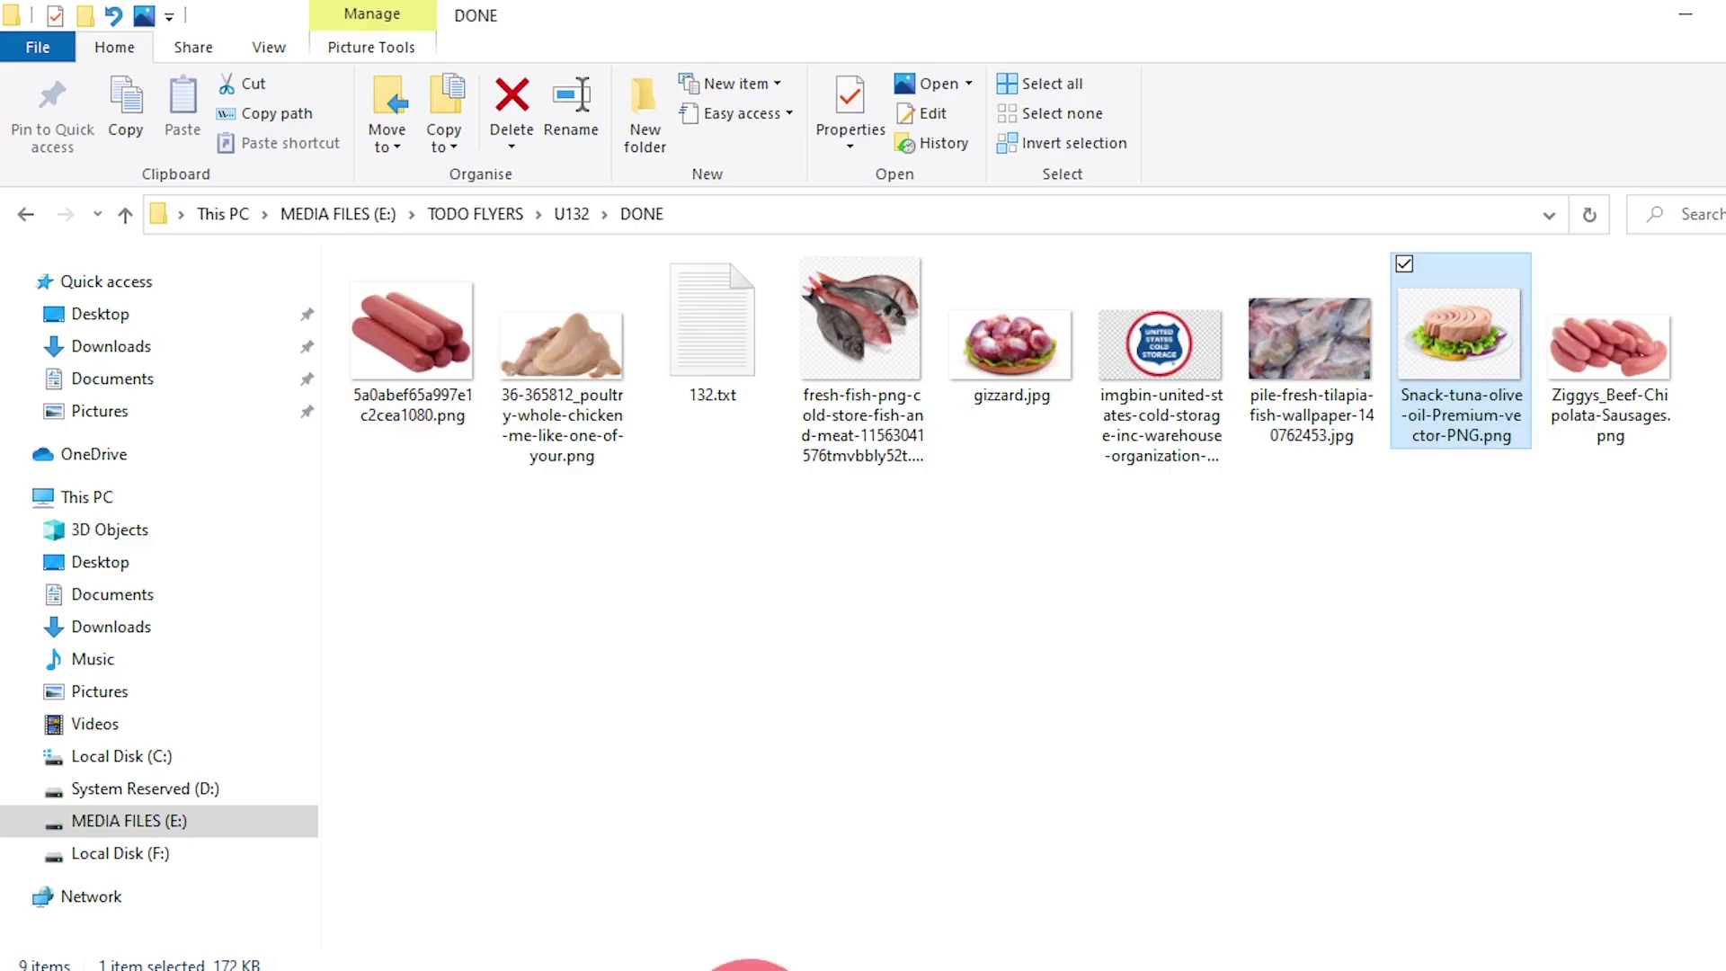
click(1314, 353)
Place the tilapia photo, fit it over the second frame, and clip it inside group 2
drag(1292, 360, 1103, 781)
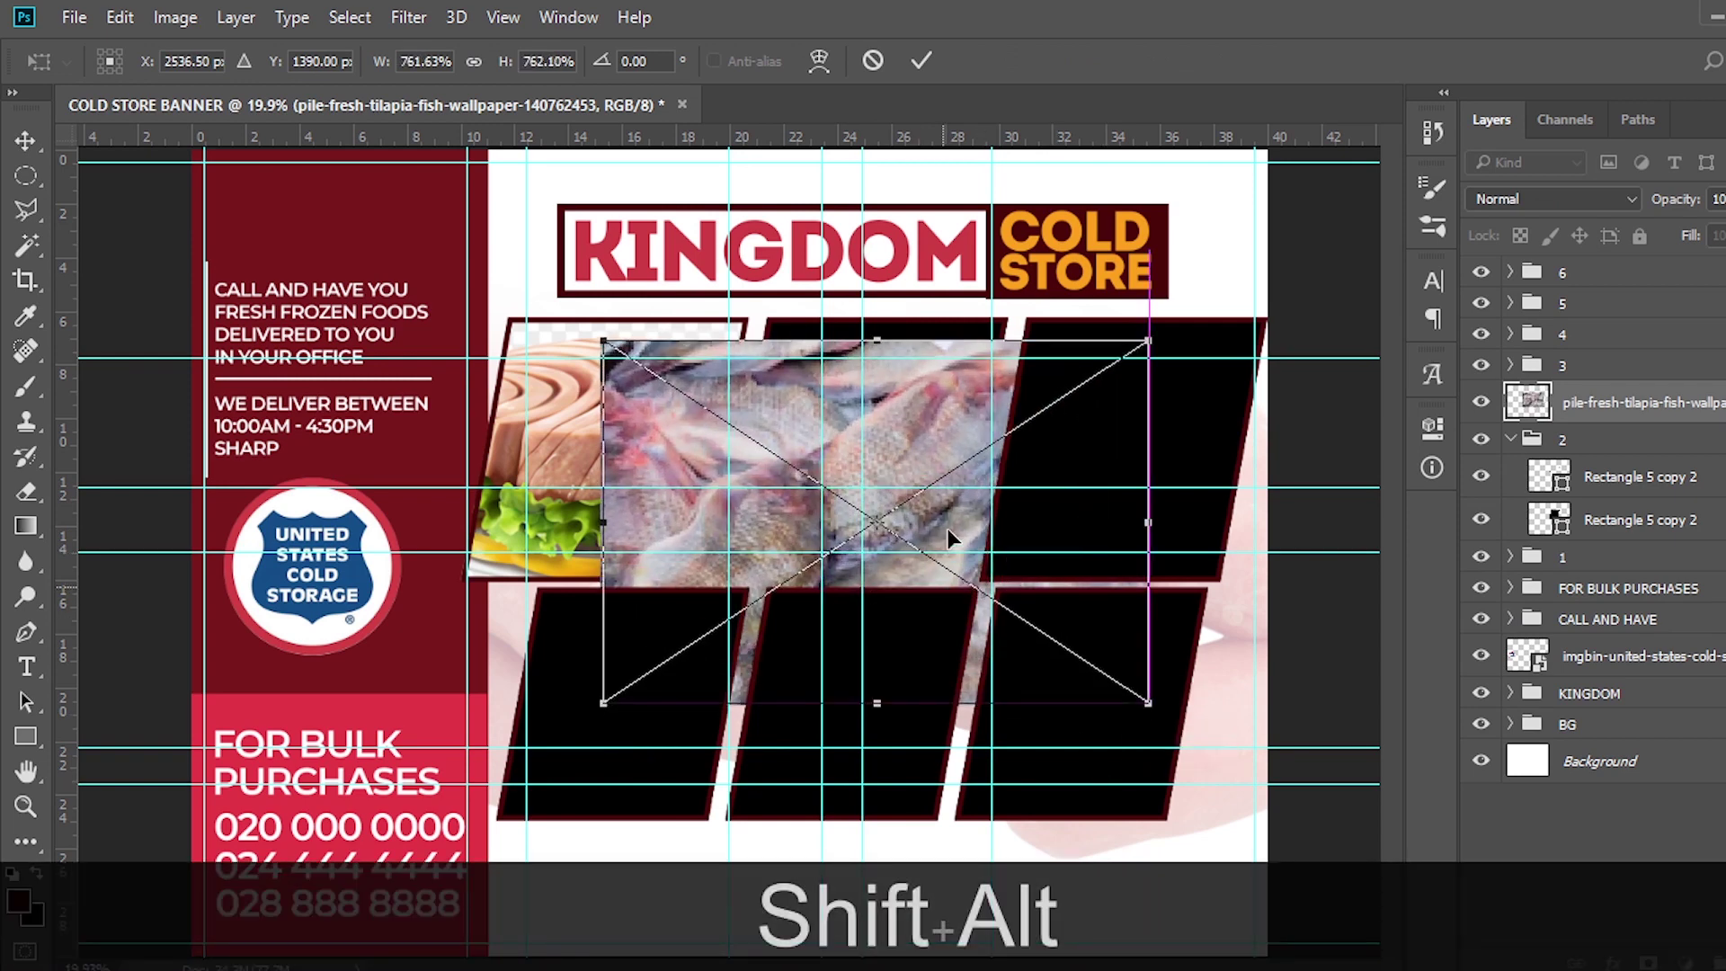
drag(948, 528, 952, 446)
drag(1138, 617, 1103, 562)
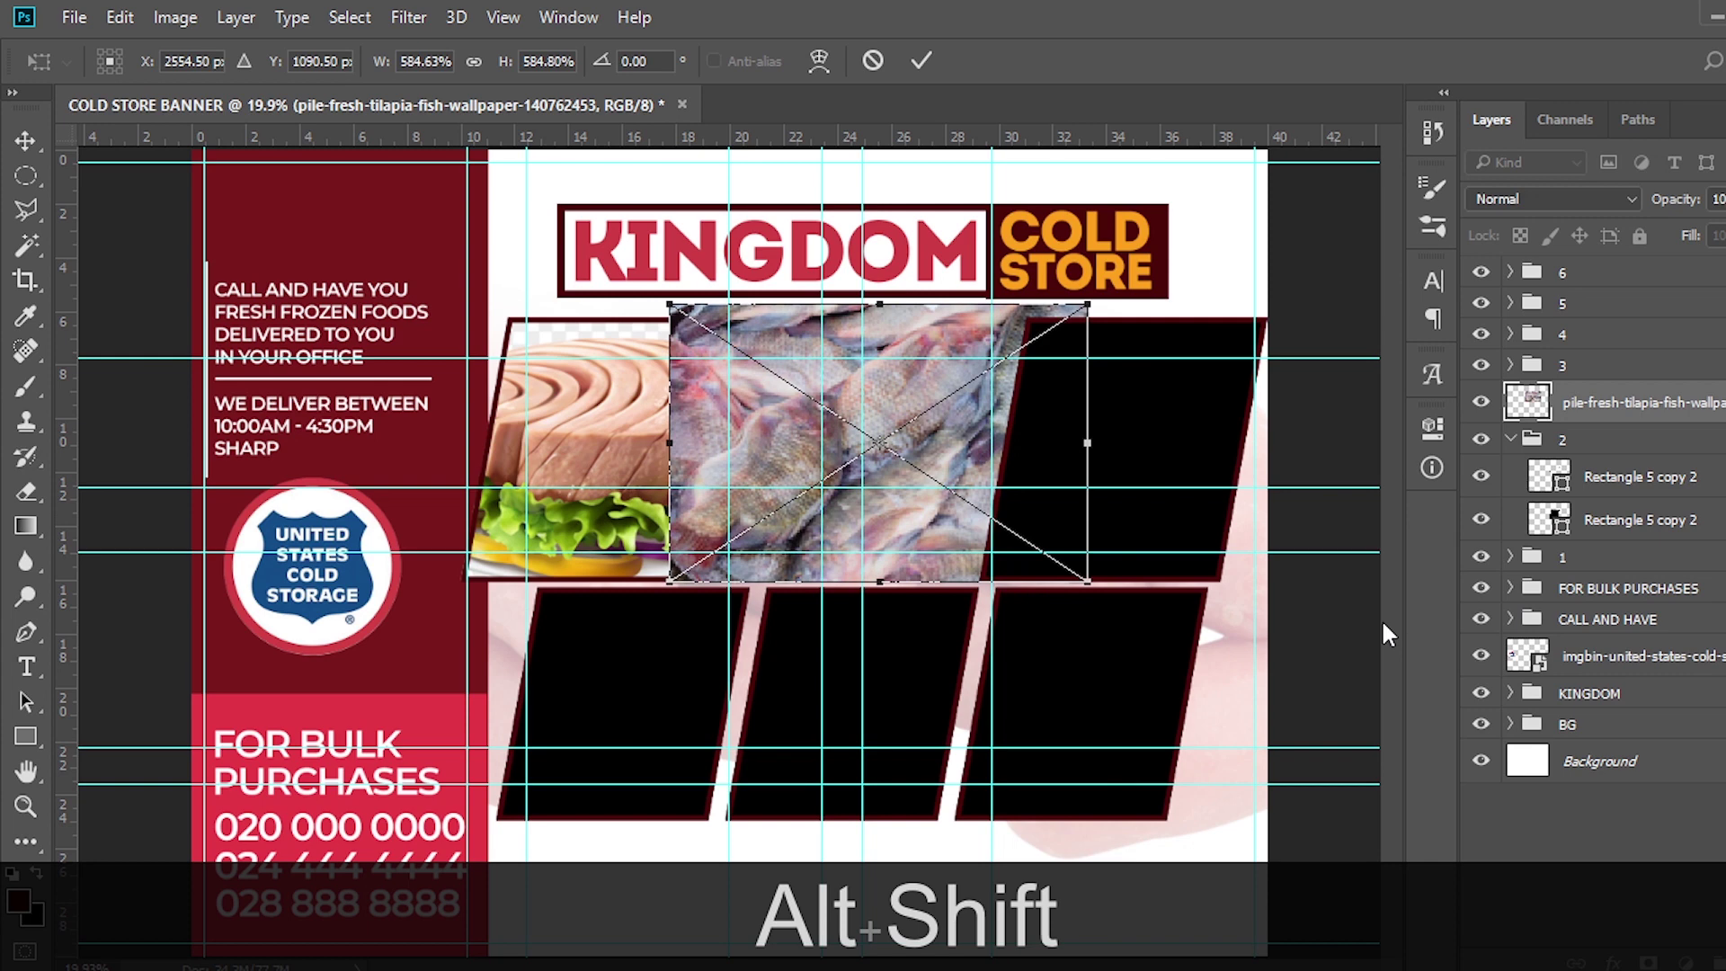
key(Return)
drag(1608, 420, 1613, 497)
right_click(1617, 477)
click(1123, 710)
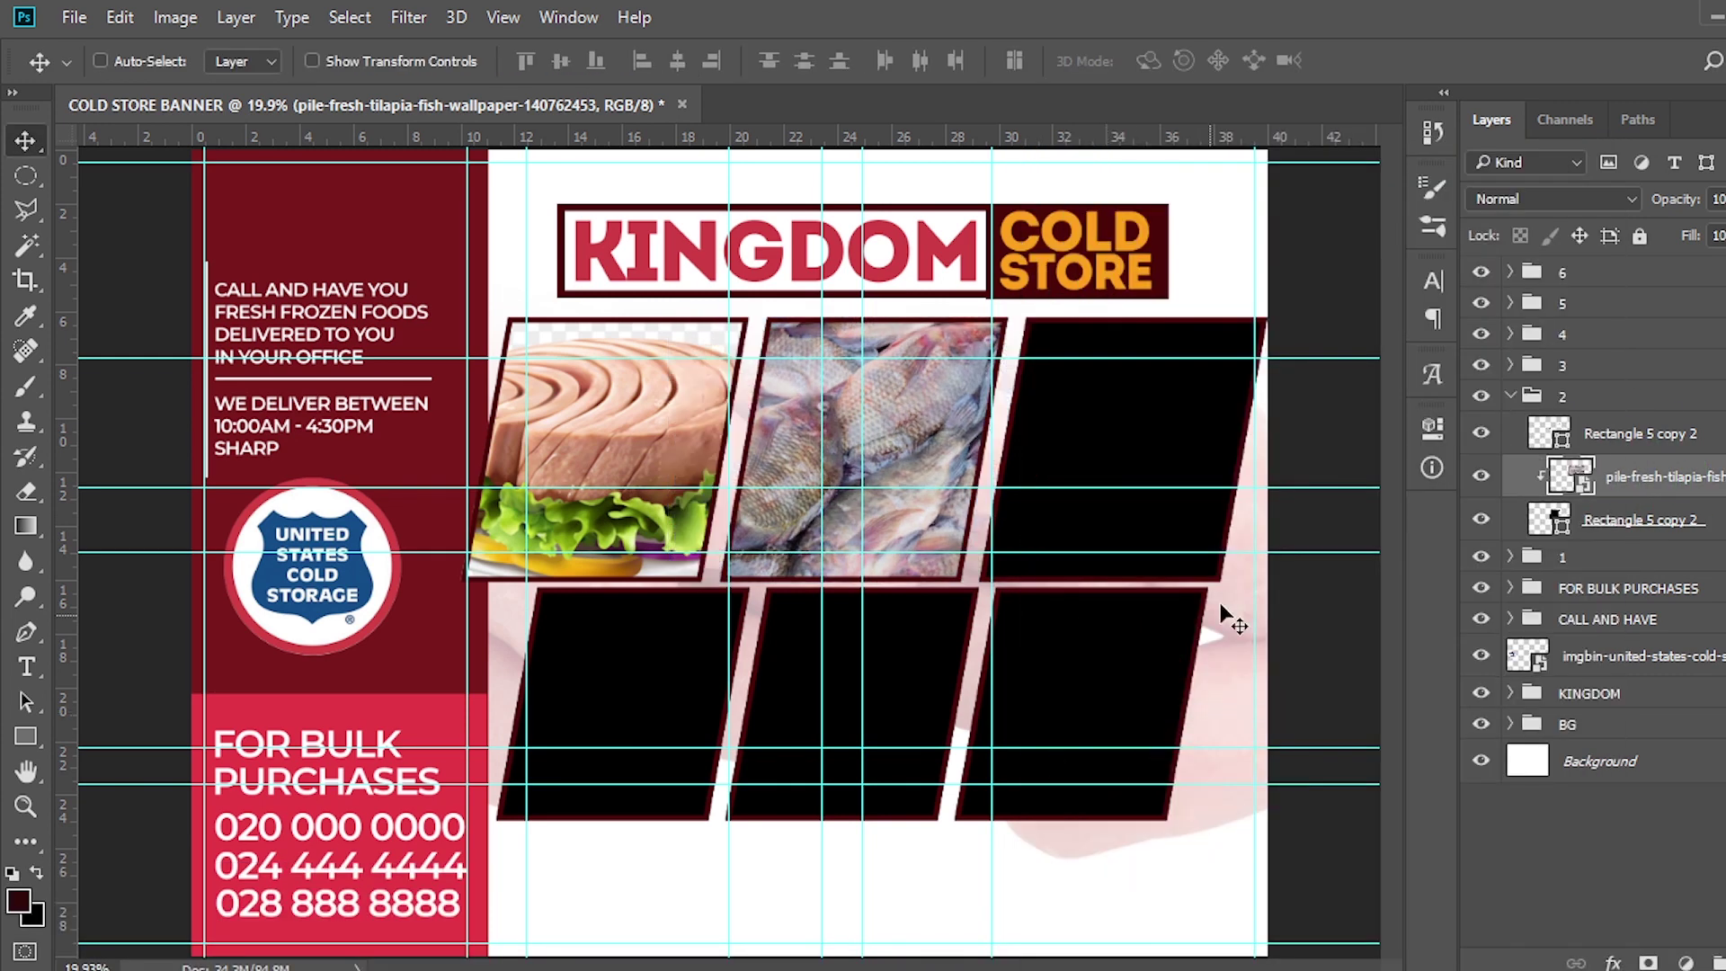
Expand group 3 and select its lower Rectangle 5 copy 2 layer
click(1511, 396)
click(1515, 370)
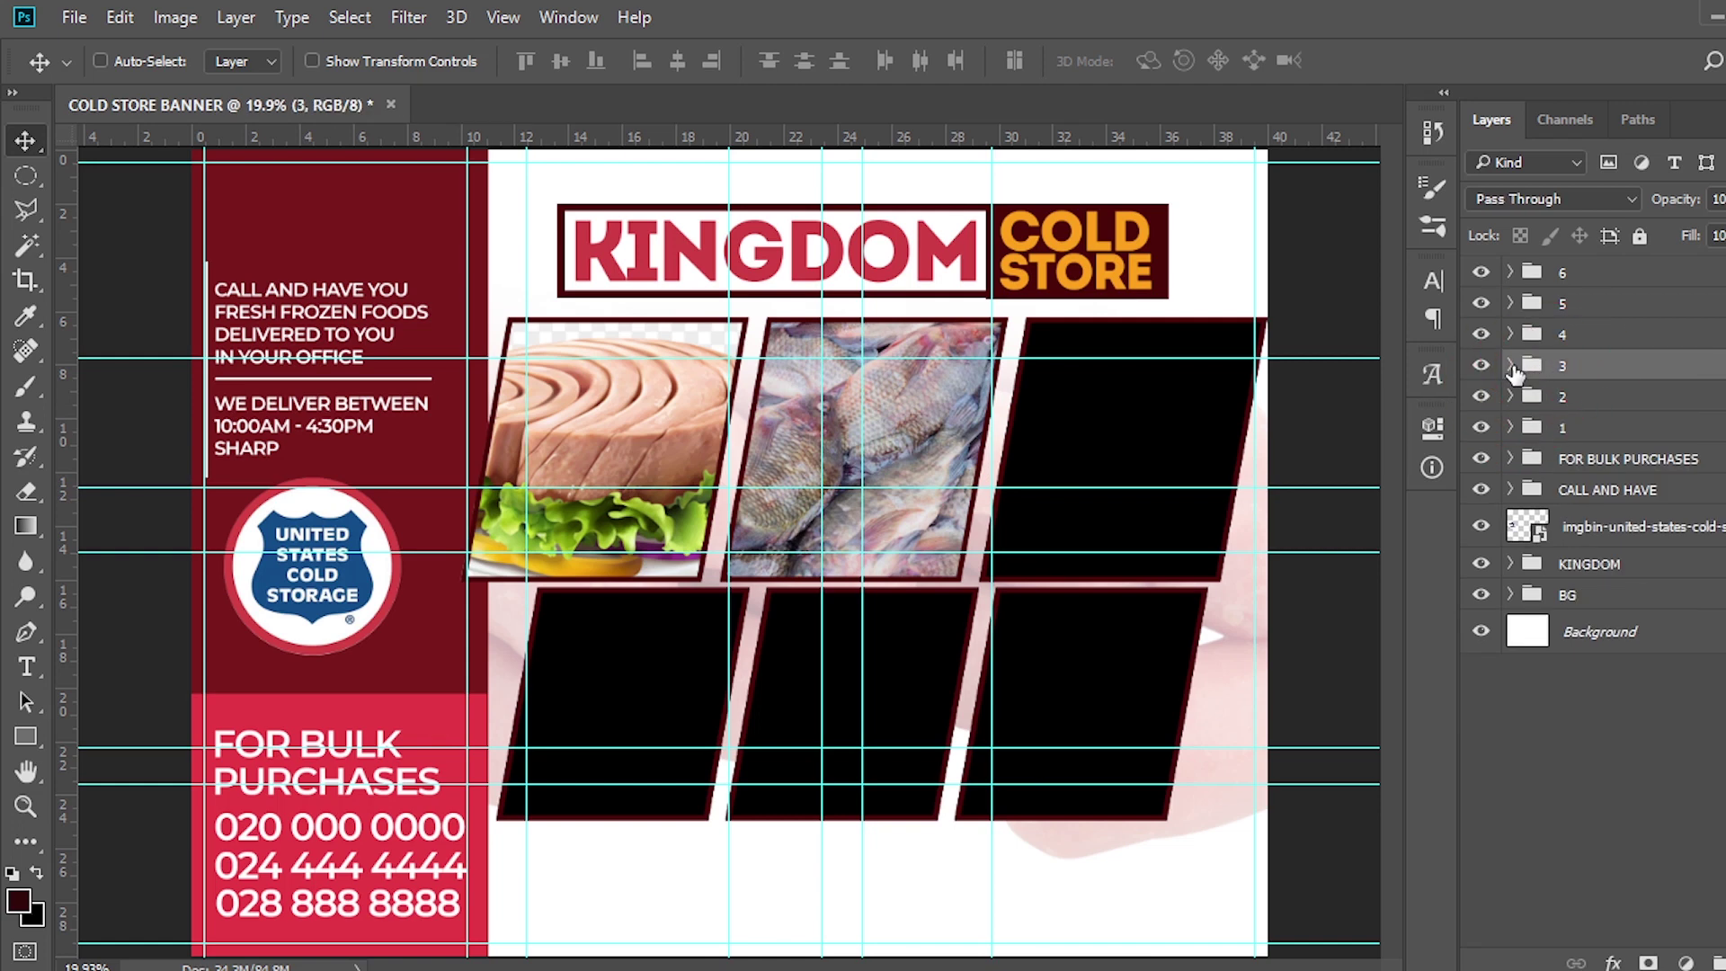
click(1510, 366)
click(1591, 447)
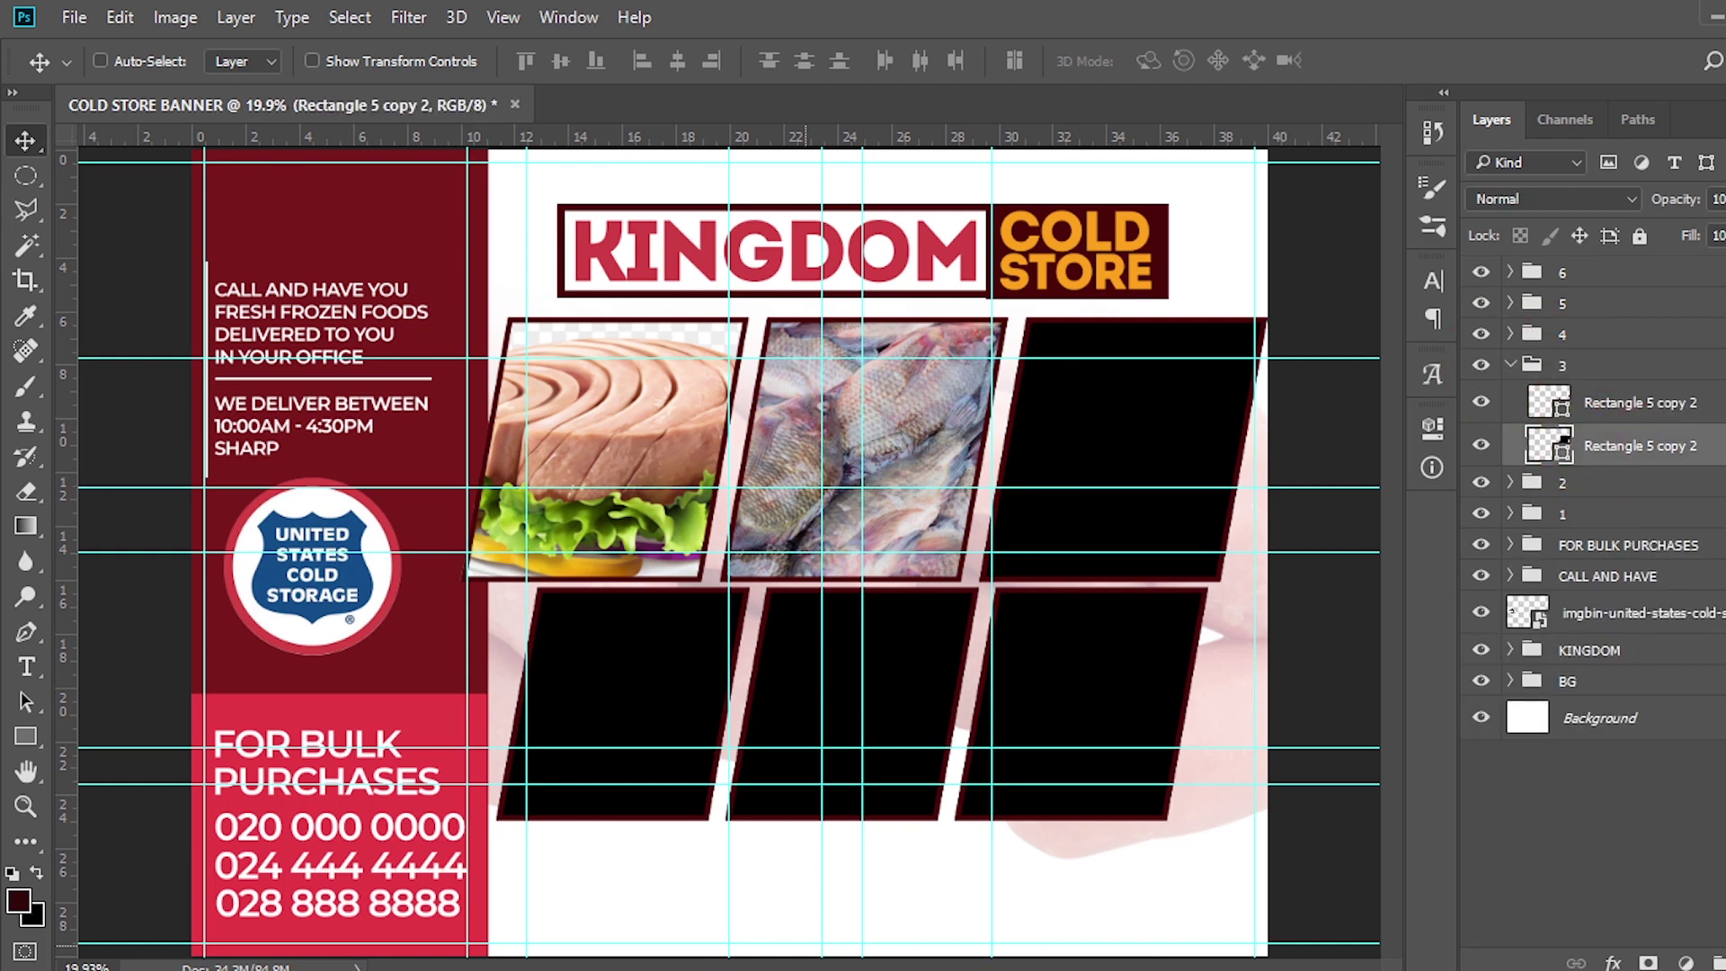
key(alt+Tab)
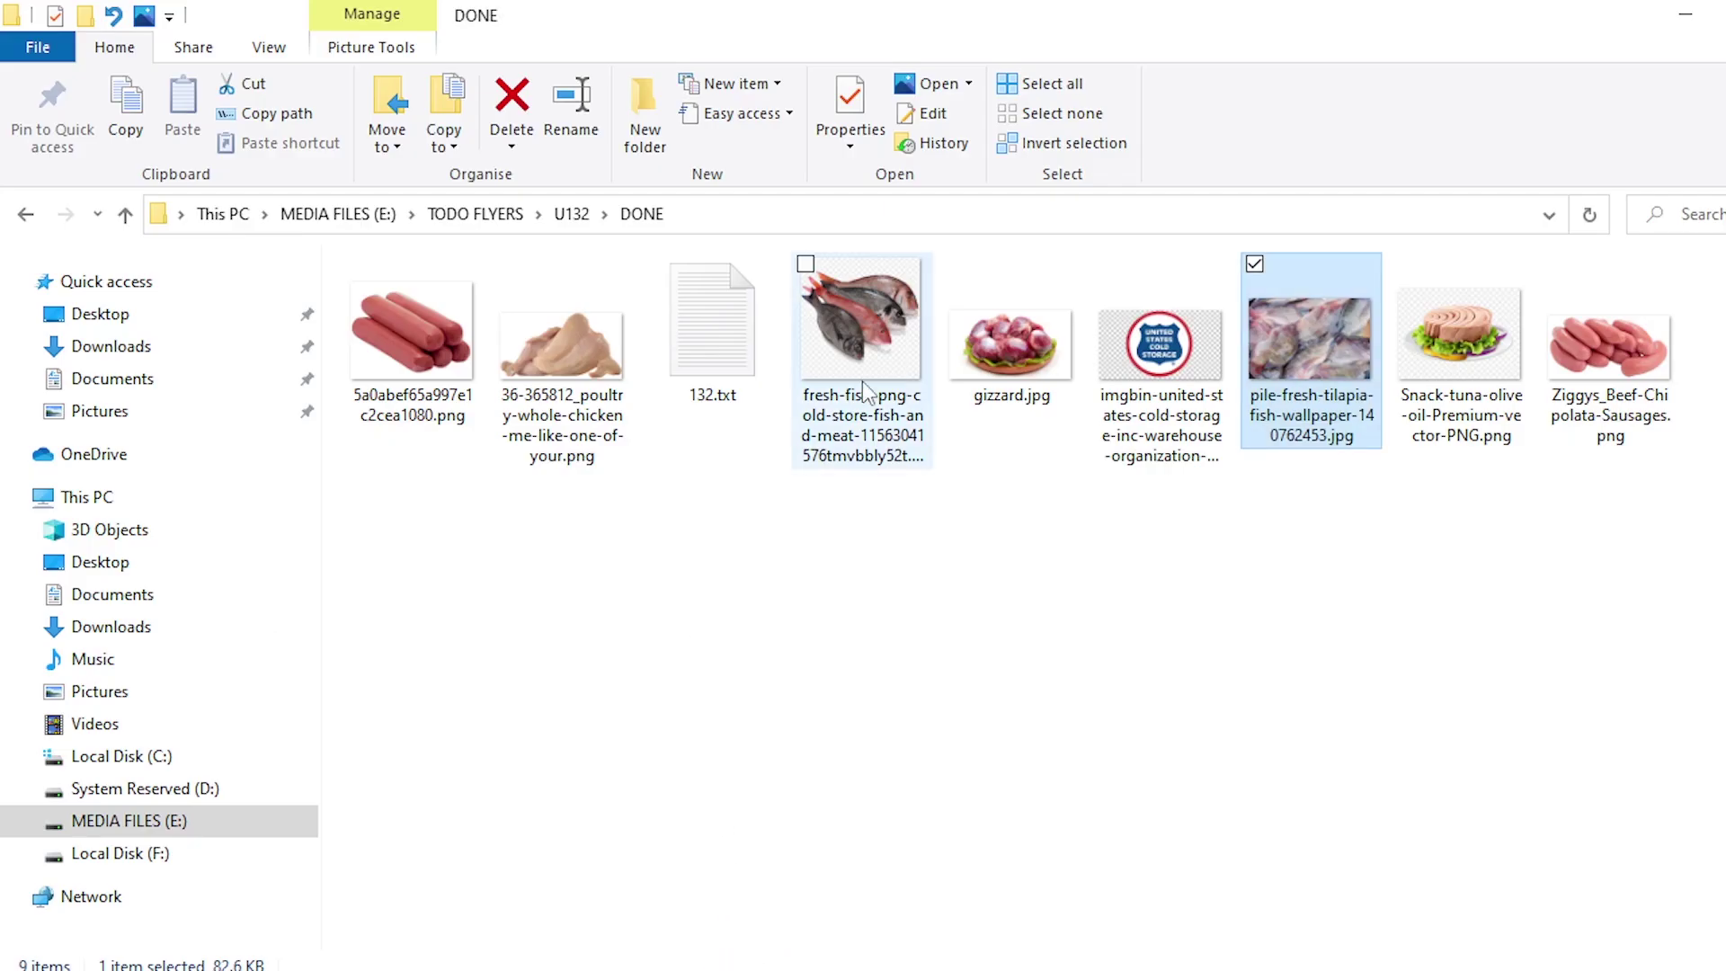
Place gizzard.jpg, enlarge it over the third frame, and clip it there
drag(1016, 335, 1077, 523)
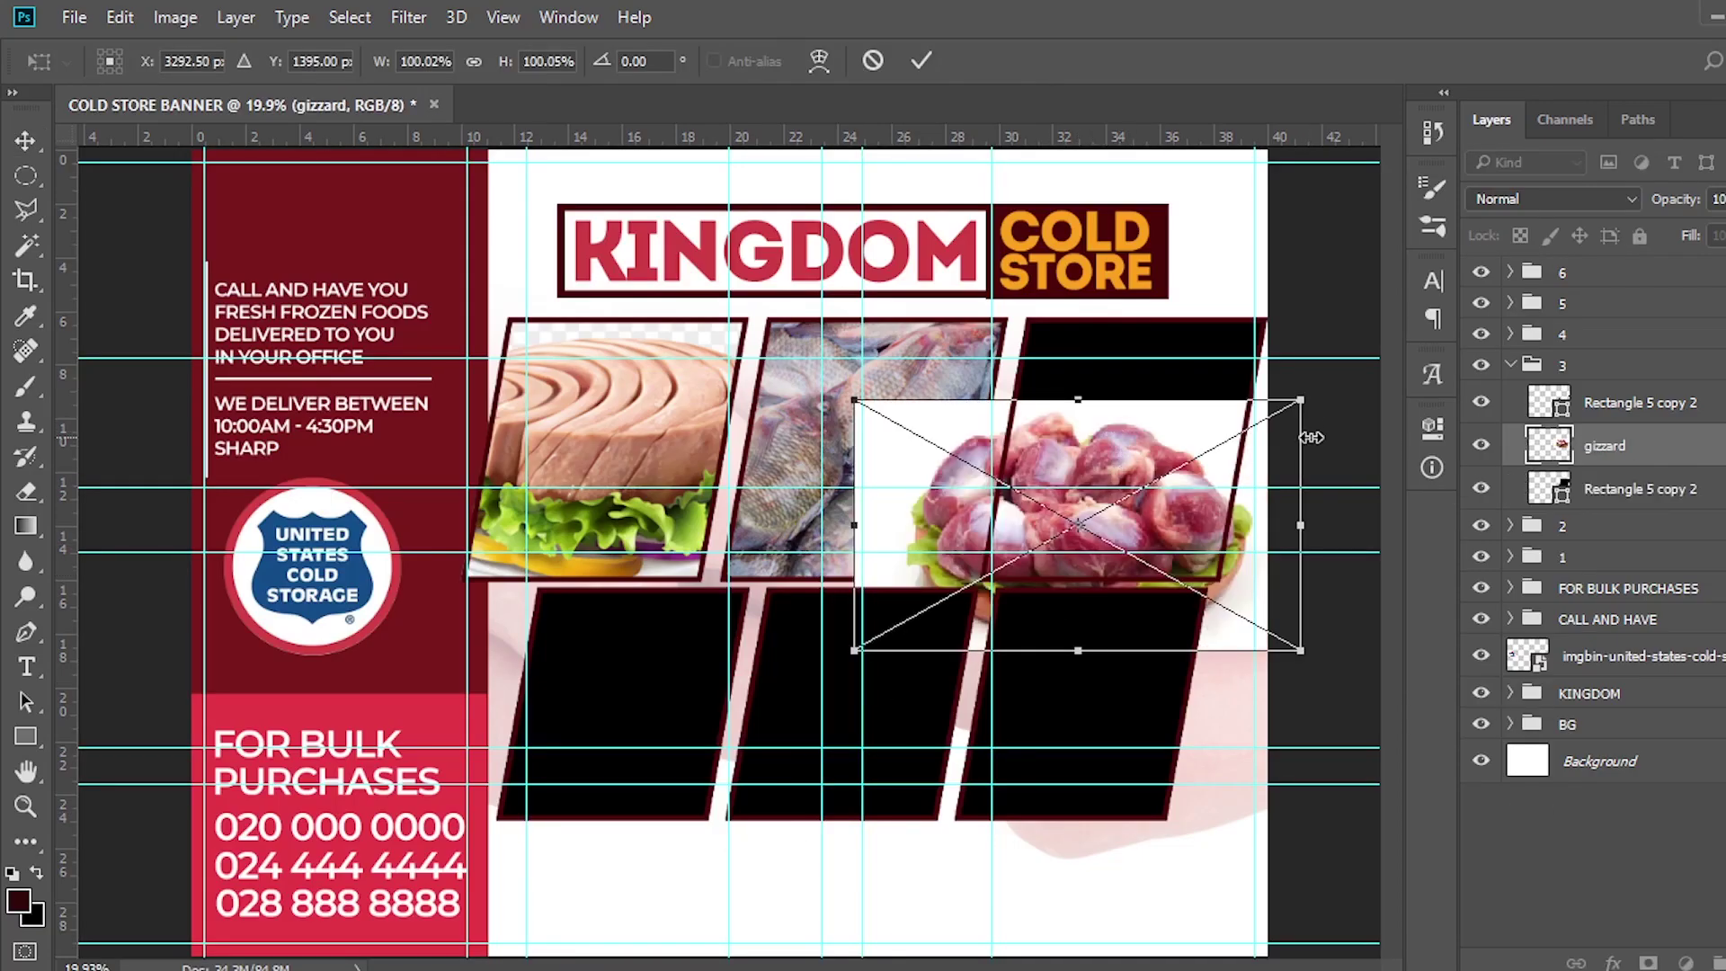
drag(1300, 400, 1376, 359)
drag(1166, 572, 1184, 540)
key(Return)
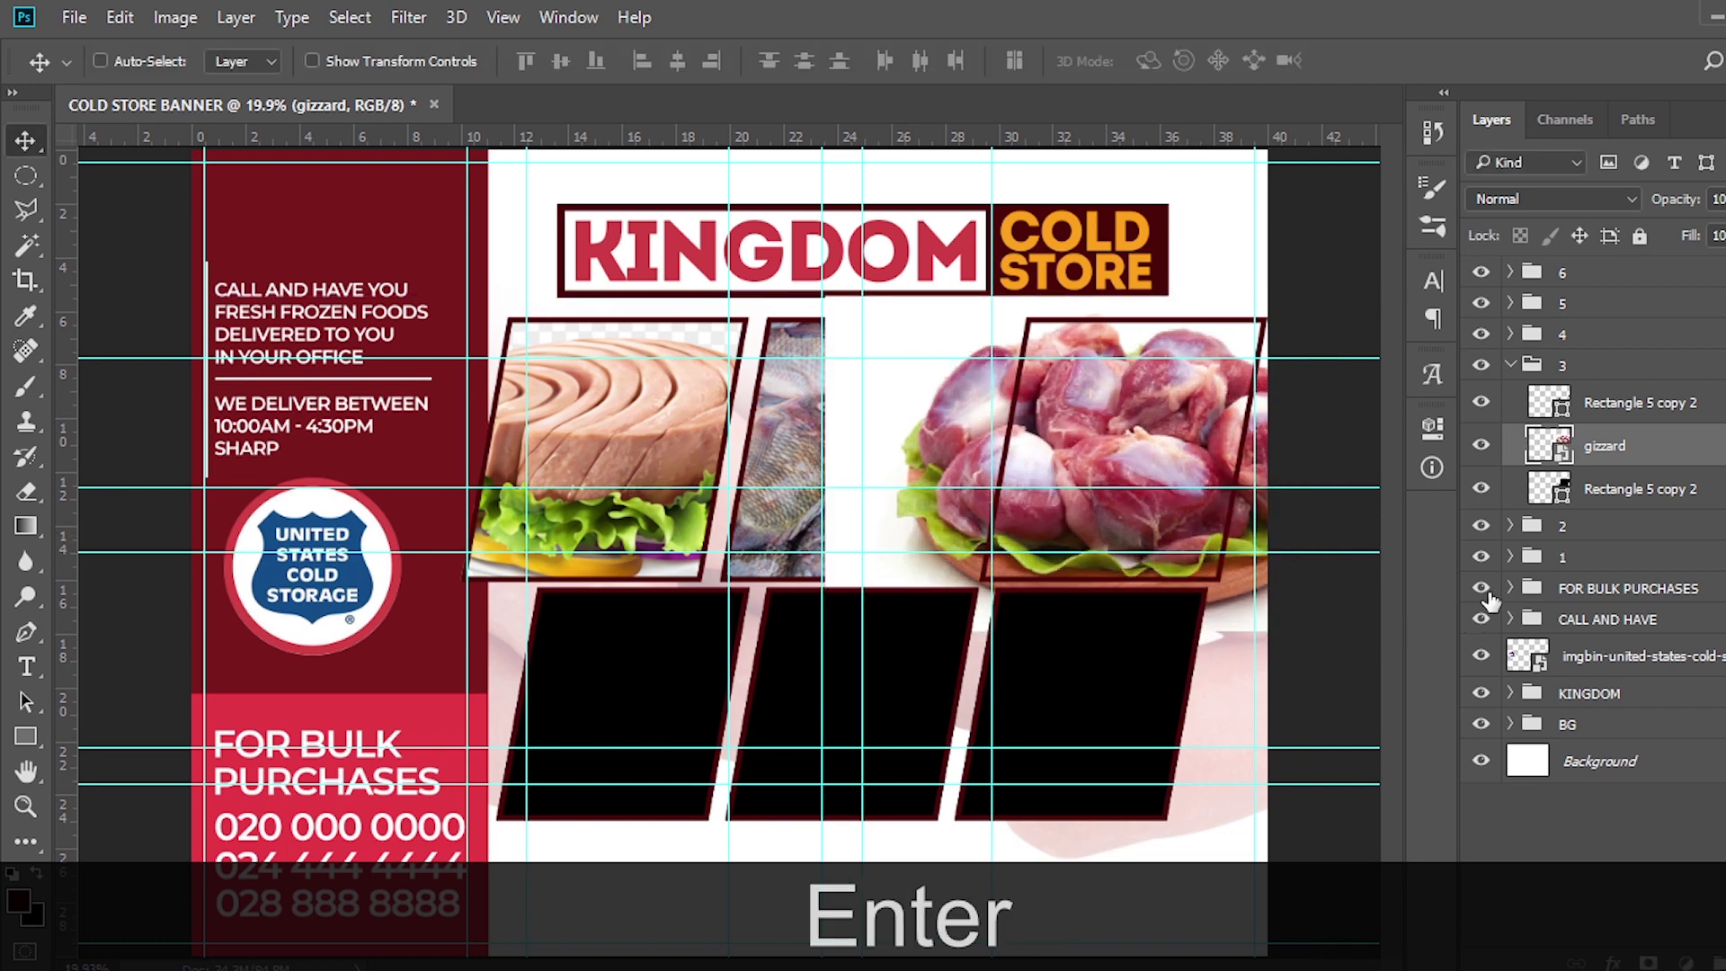
right_click(1627, 449)
click(1146, 709)
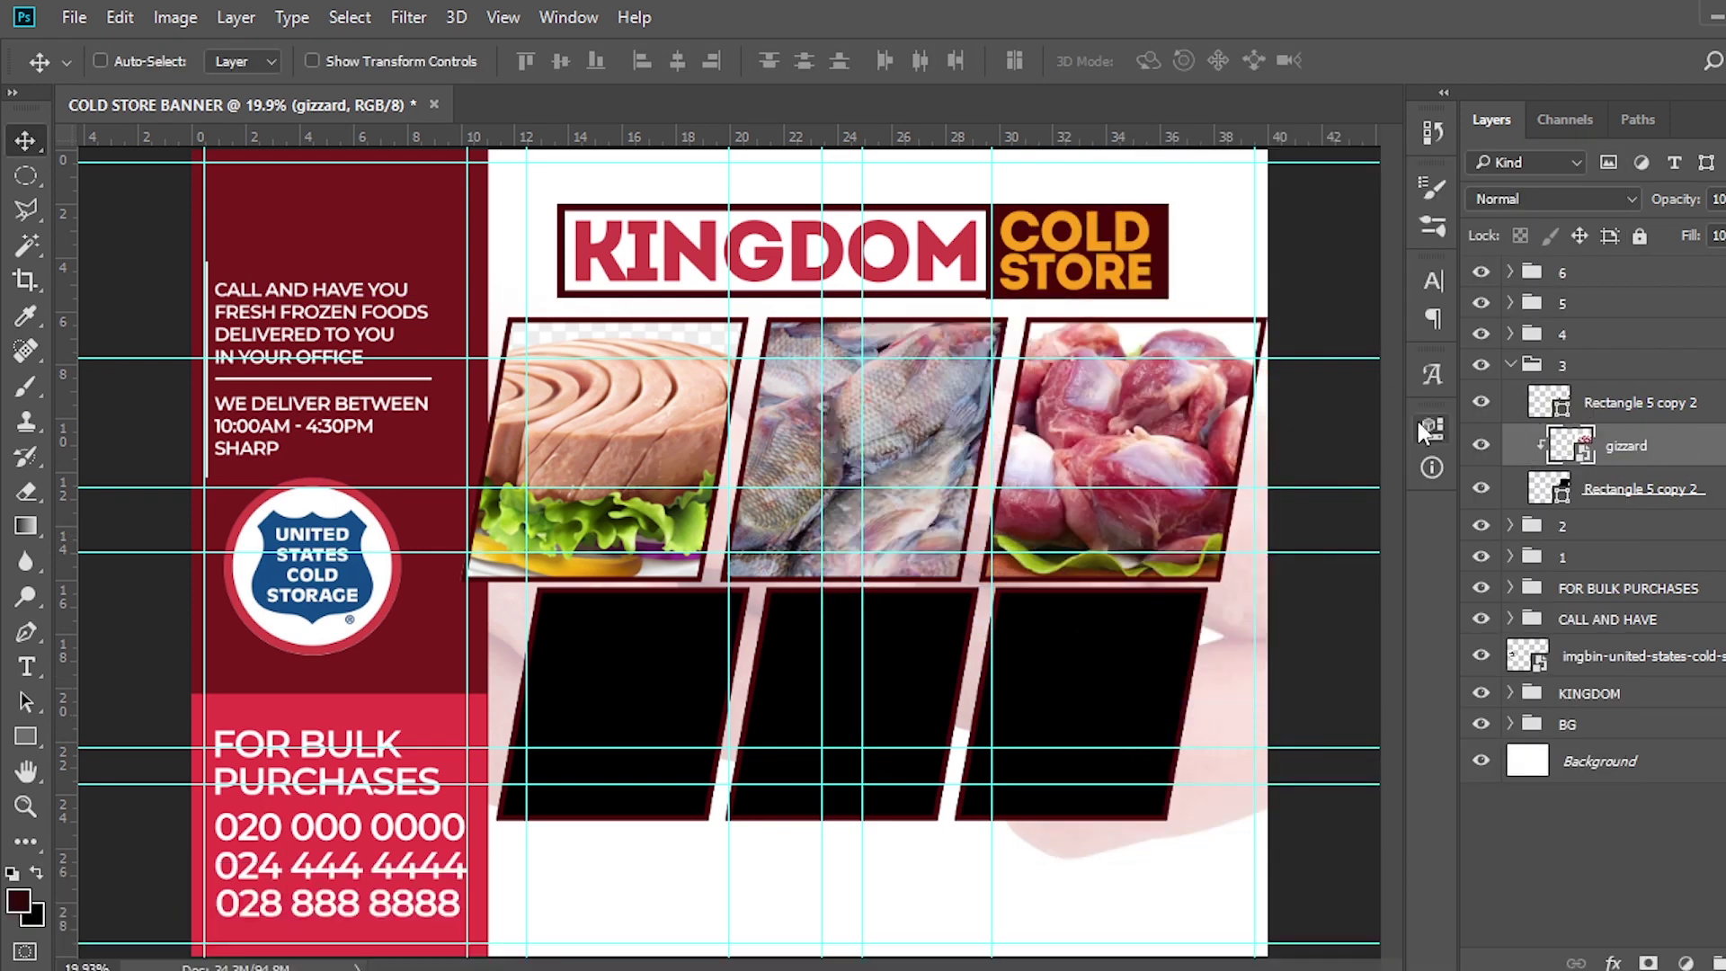
click(1510, 366)
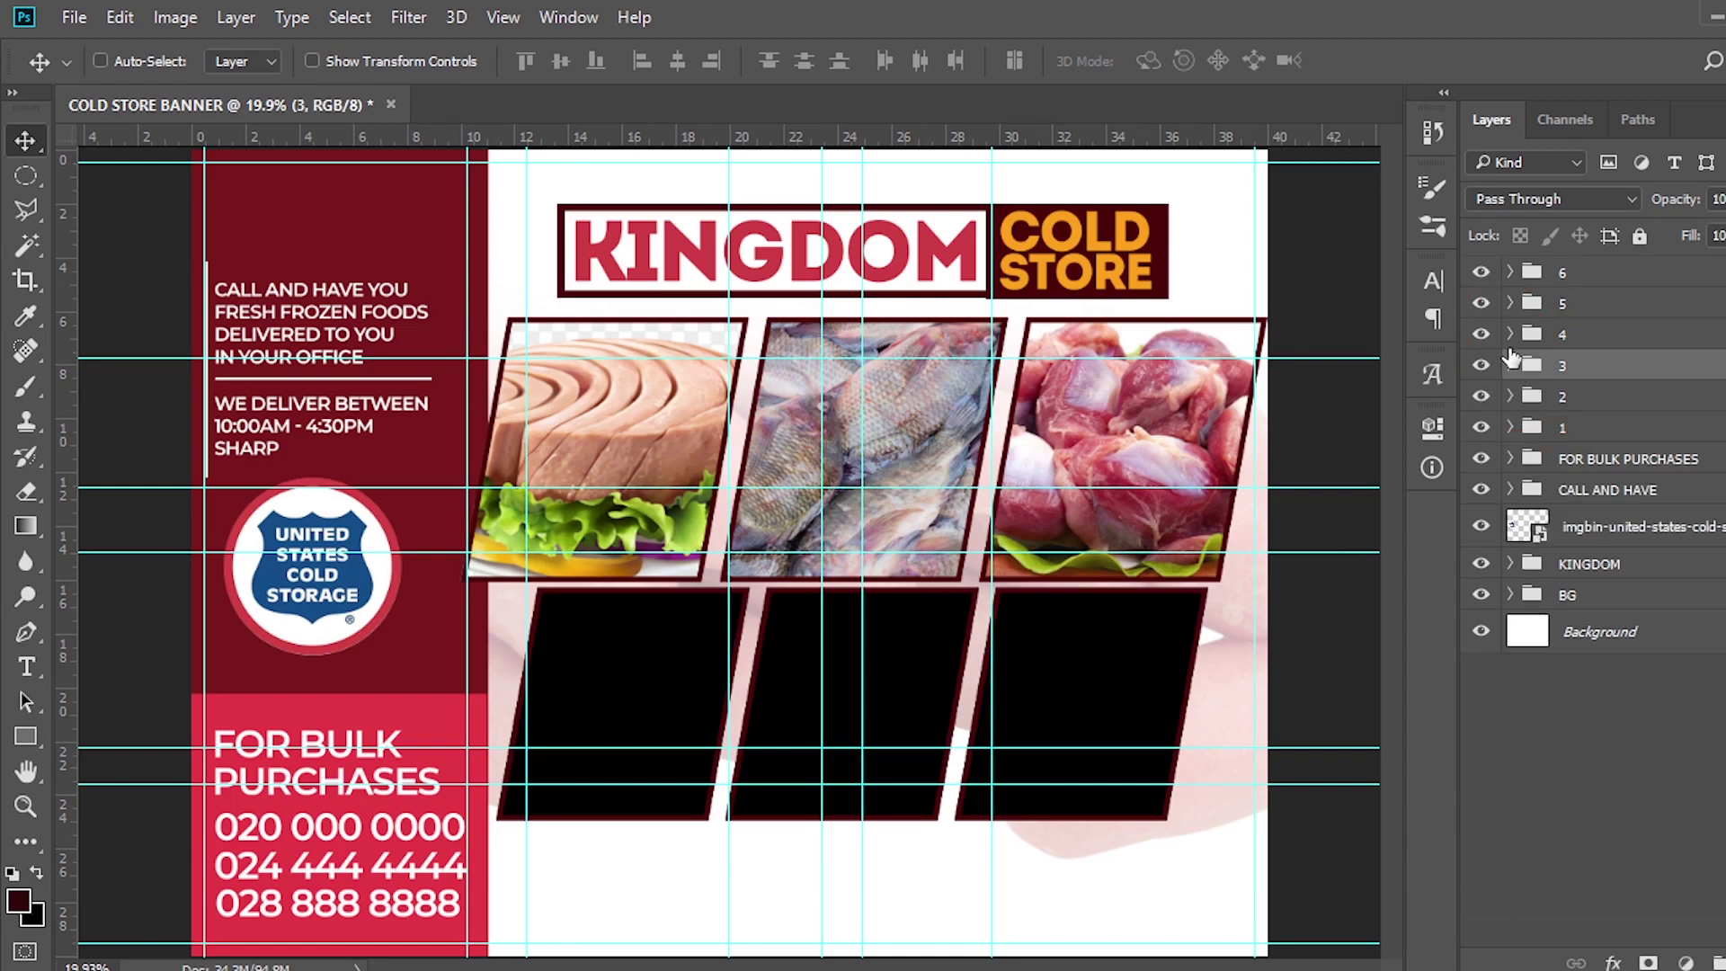
click(1509, 334)
Drop the fish photo over the lower-left frame, enlarge it slightly and clip it to the frame
click(1600, 419)
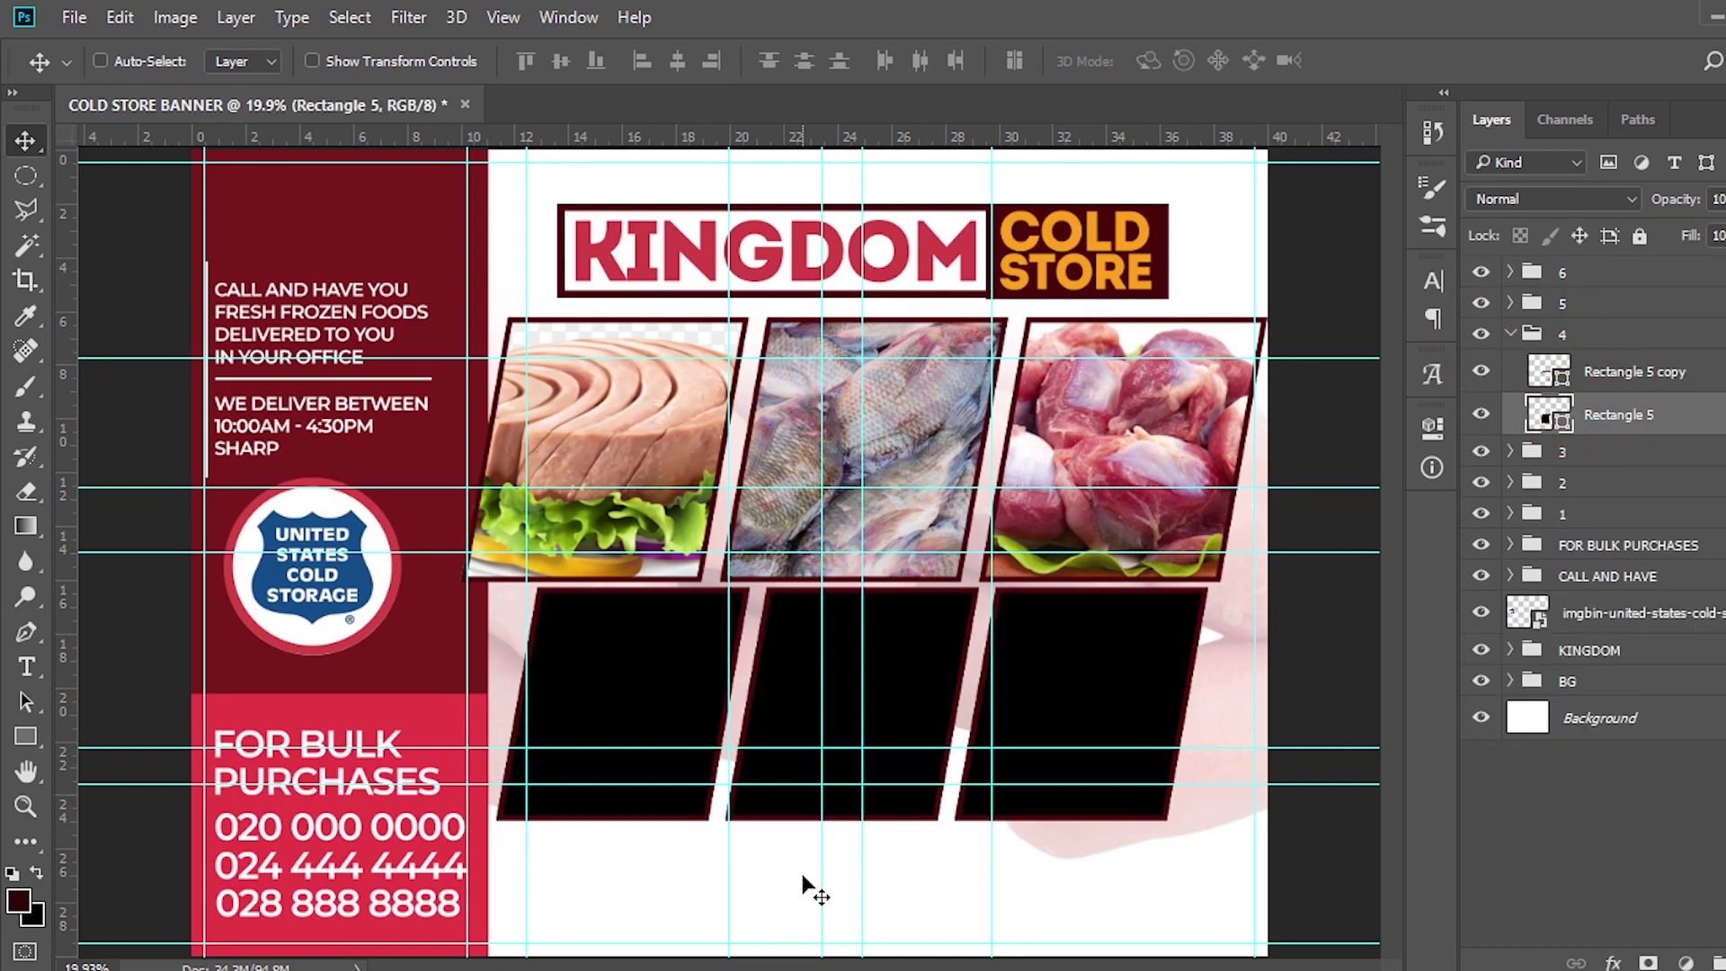
key(alt+Tab)
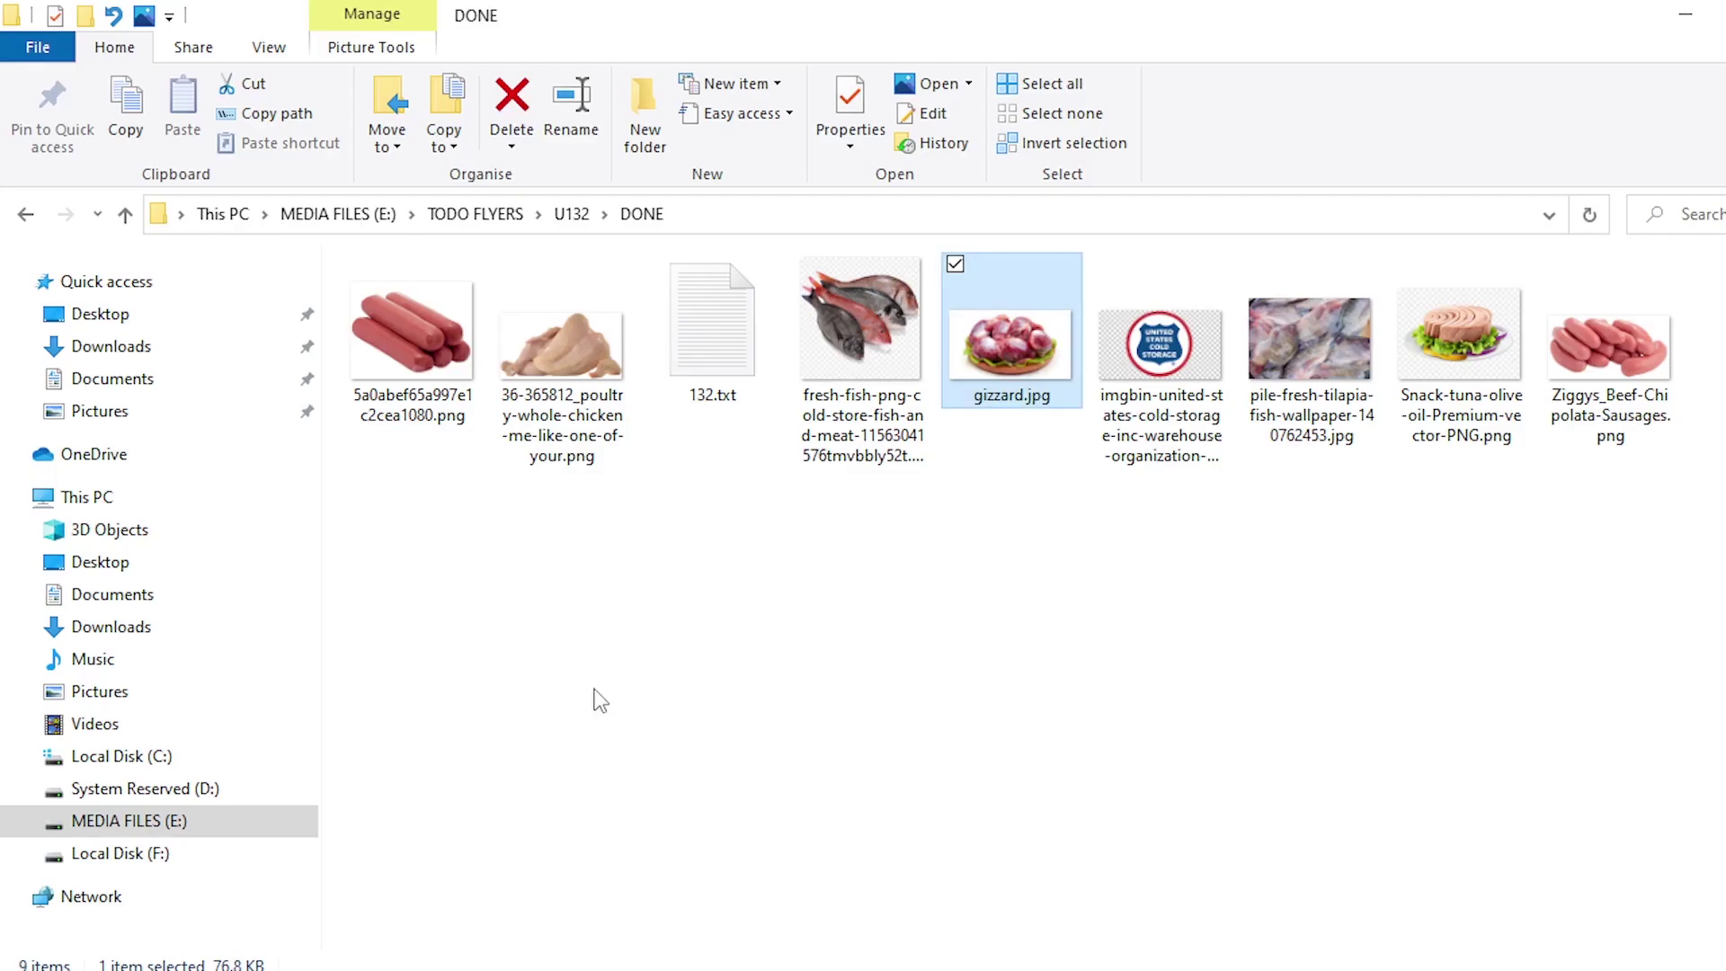
drag(903, 349, 678, 699)
drag(770, 864, 779, 885)
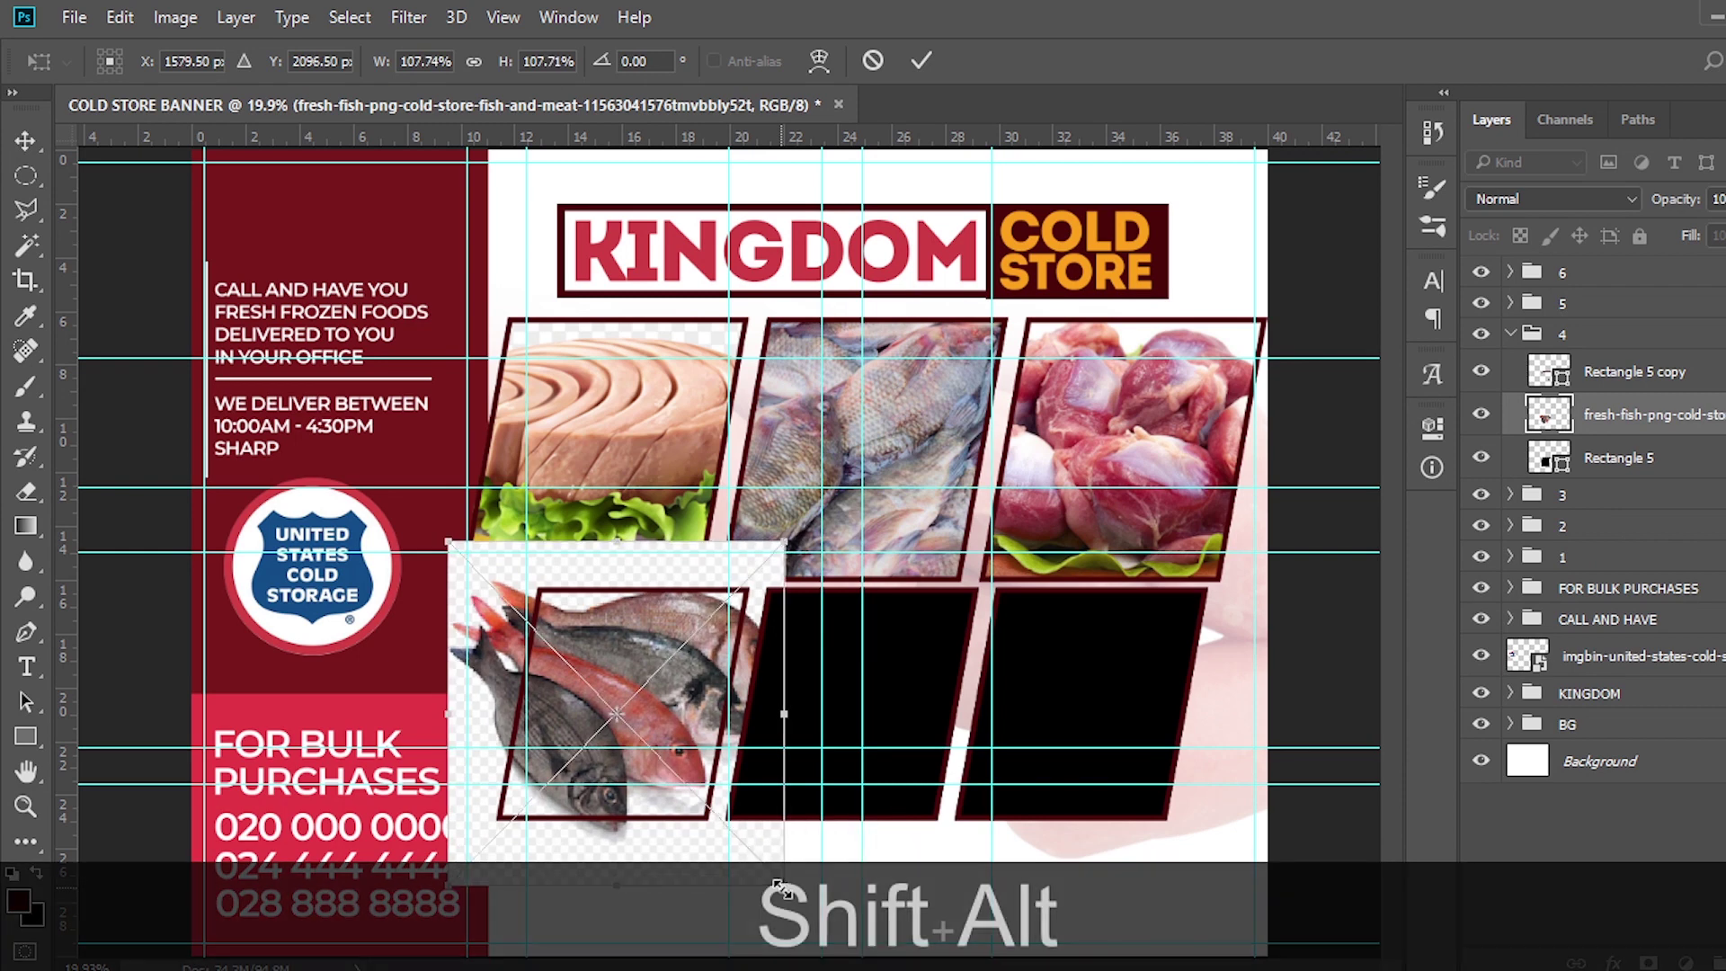
key(shift+alt+Return)
right_click(1615, 410)
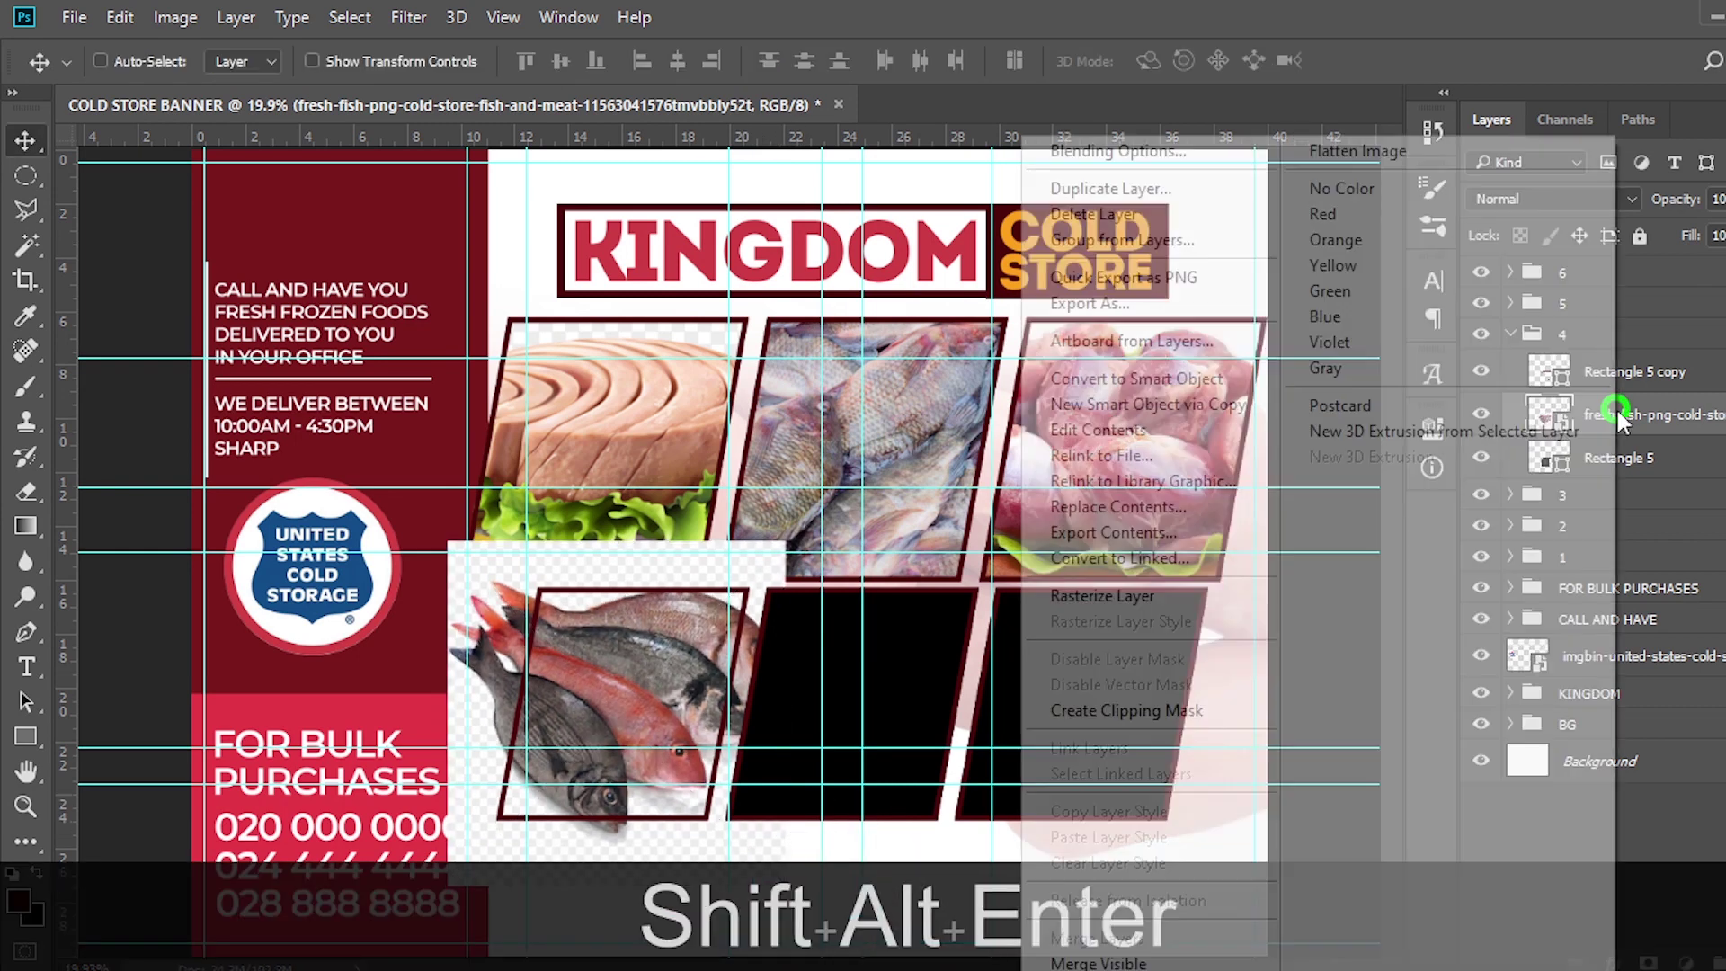
click(1126, 710)
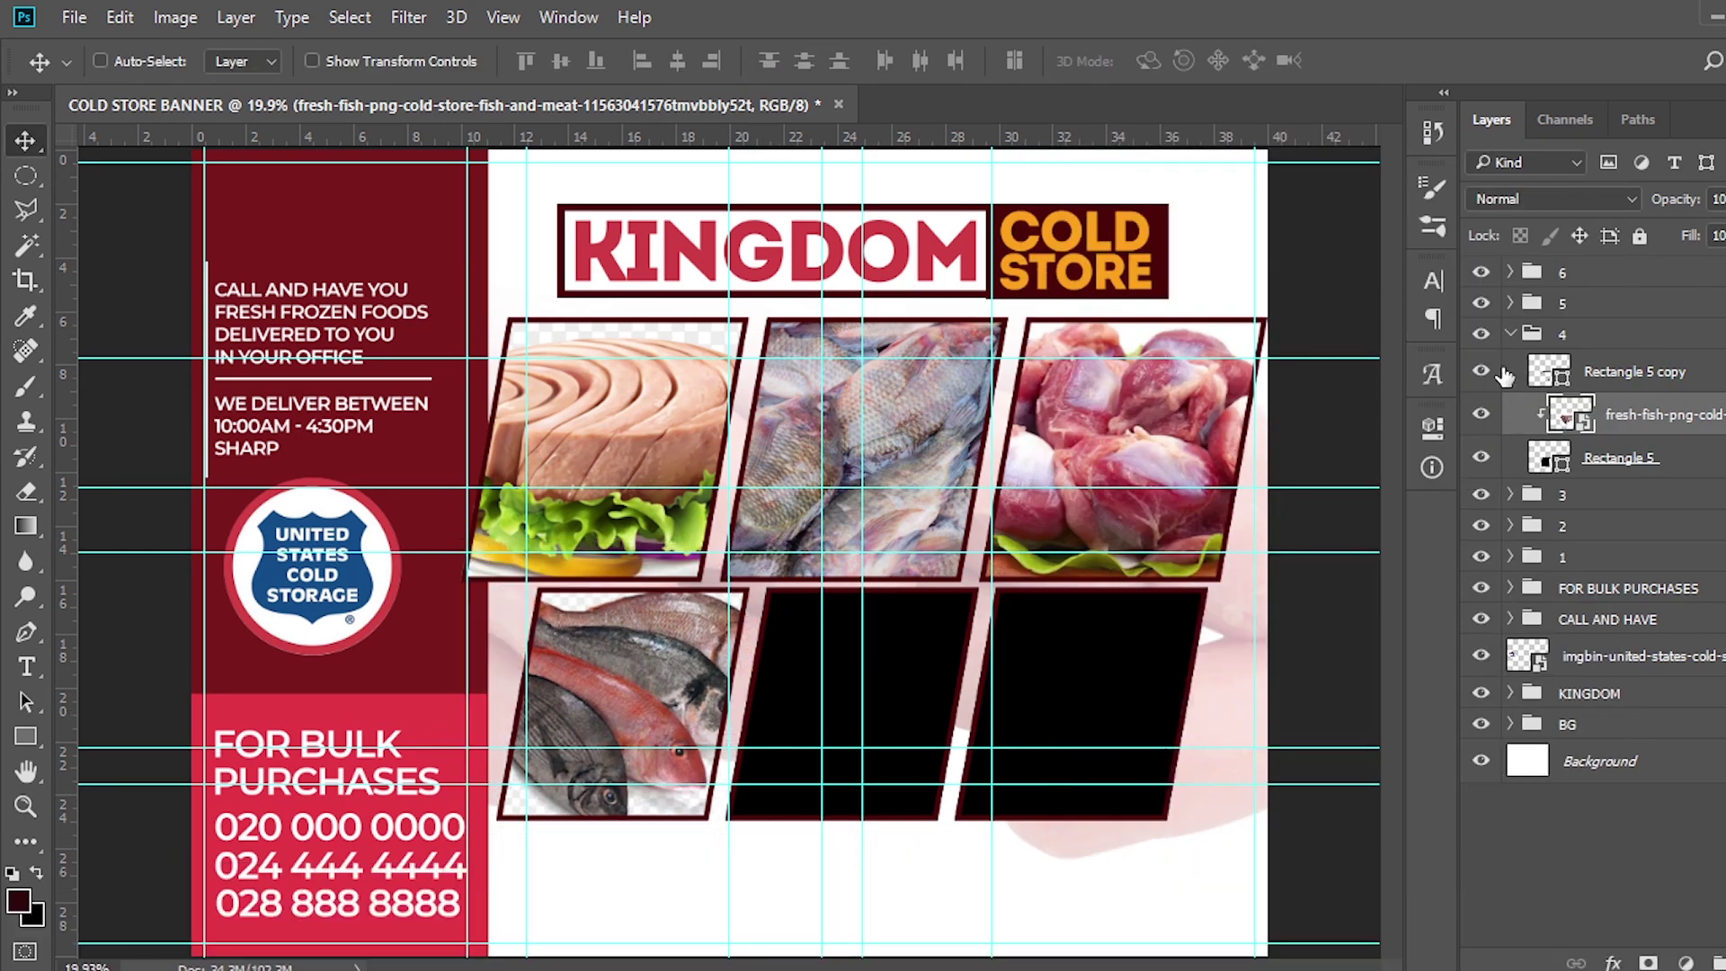
click(1513, 335)
Place the whole chicken photo into group 5 and scale it to fit the lower-middle frame
click(1510, 302)
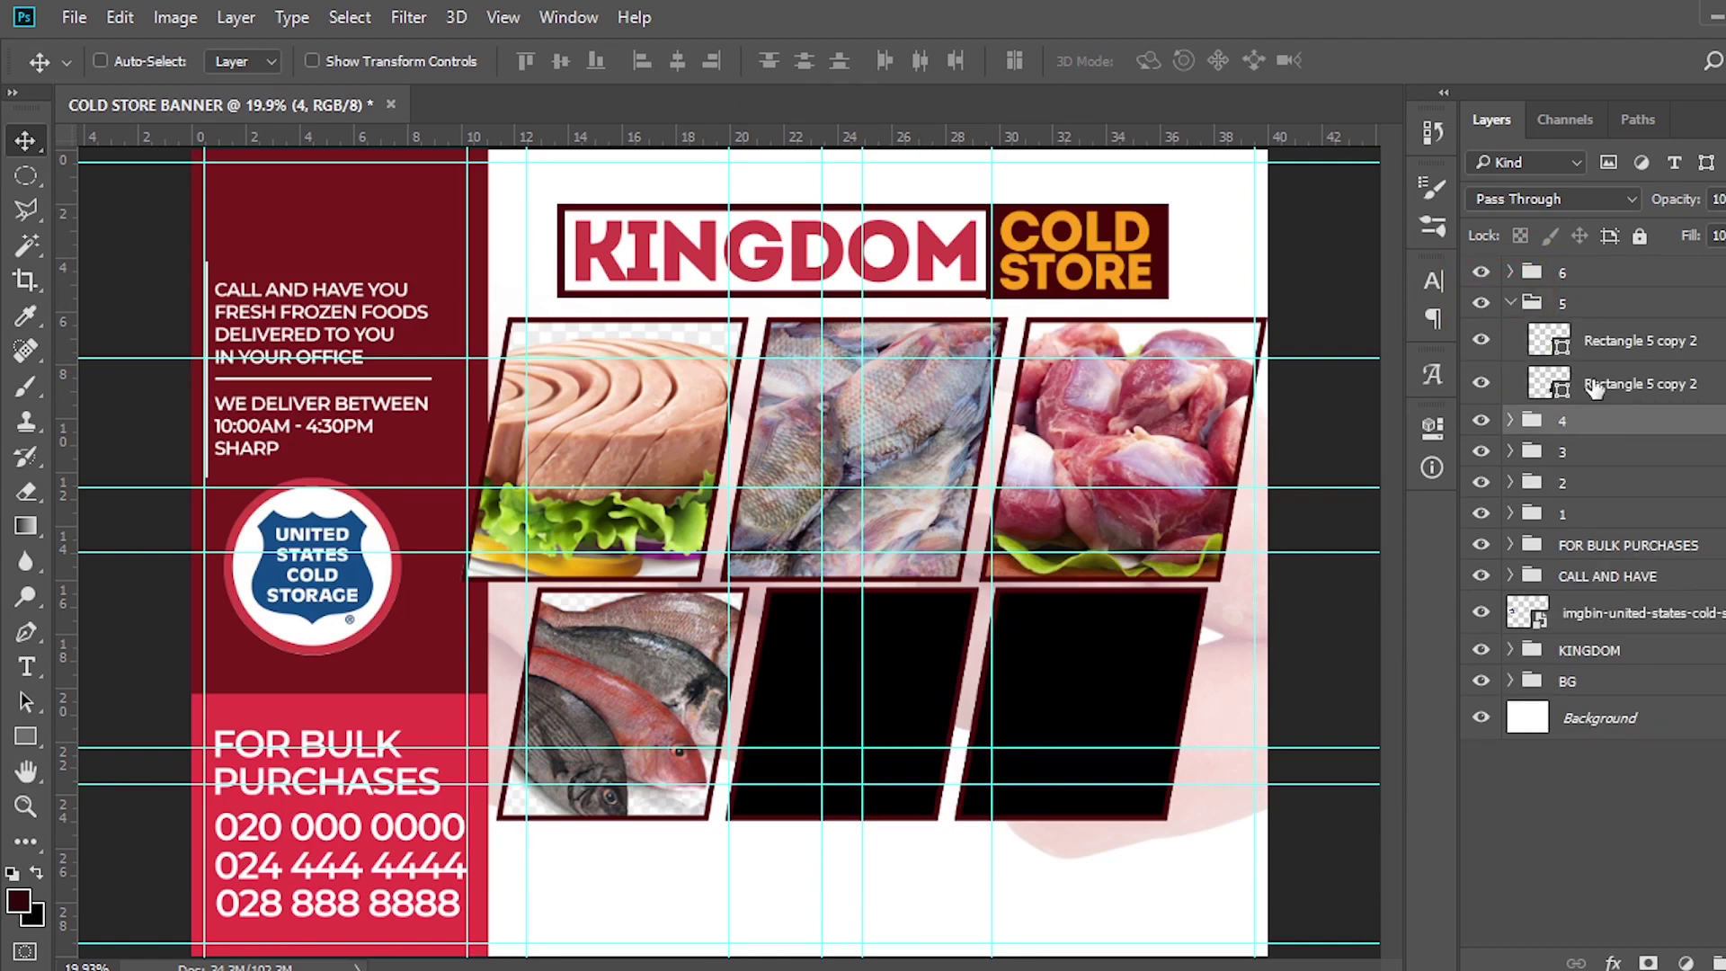
click(1594, 388)
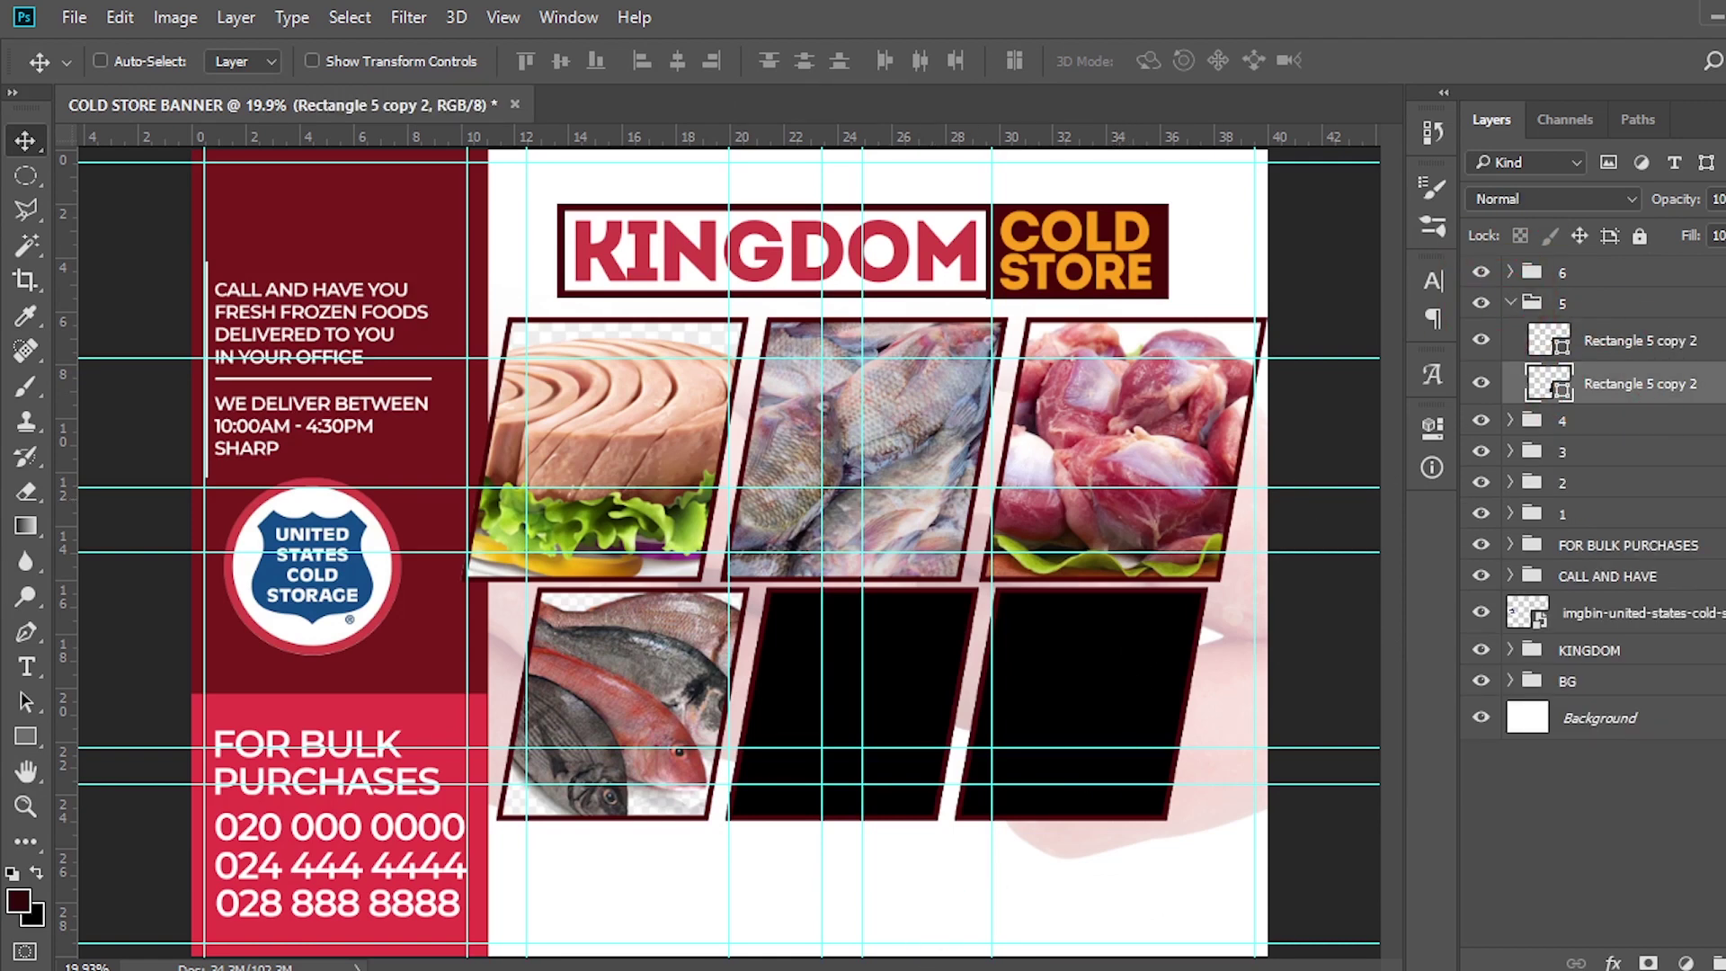
key(alt+Tab)
drag(575, 337, 927, 744)
drag(1094, 658, 953, 789)
drag(1062, 562, 1014, 591)
drag(544, 832, 605, 792)
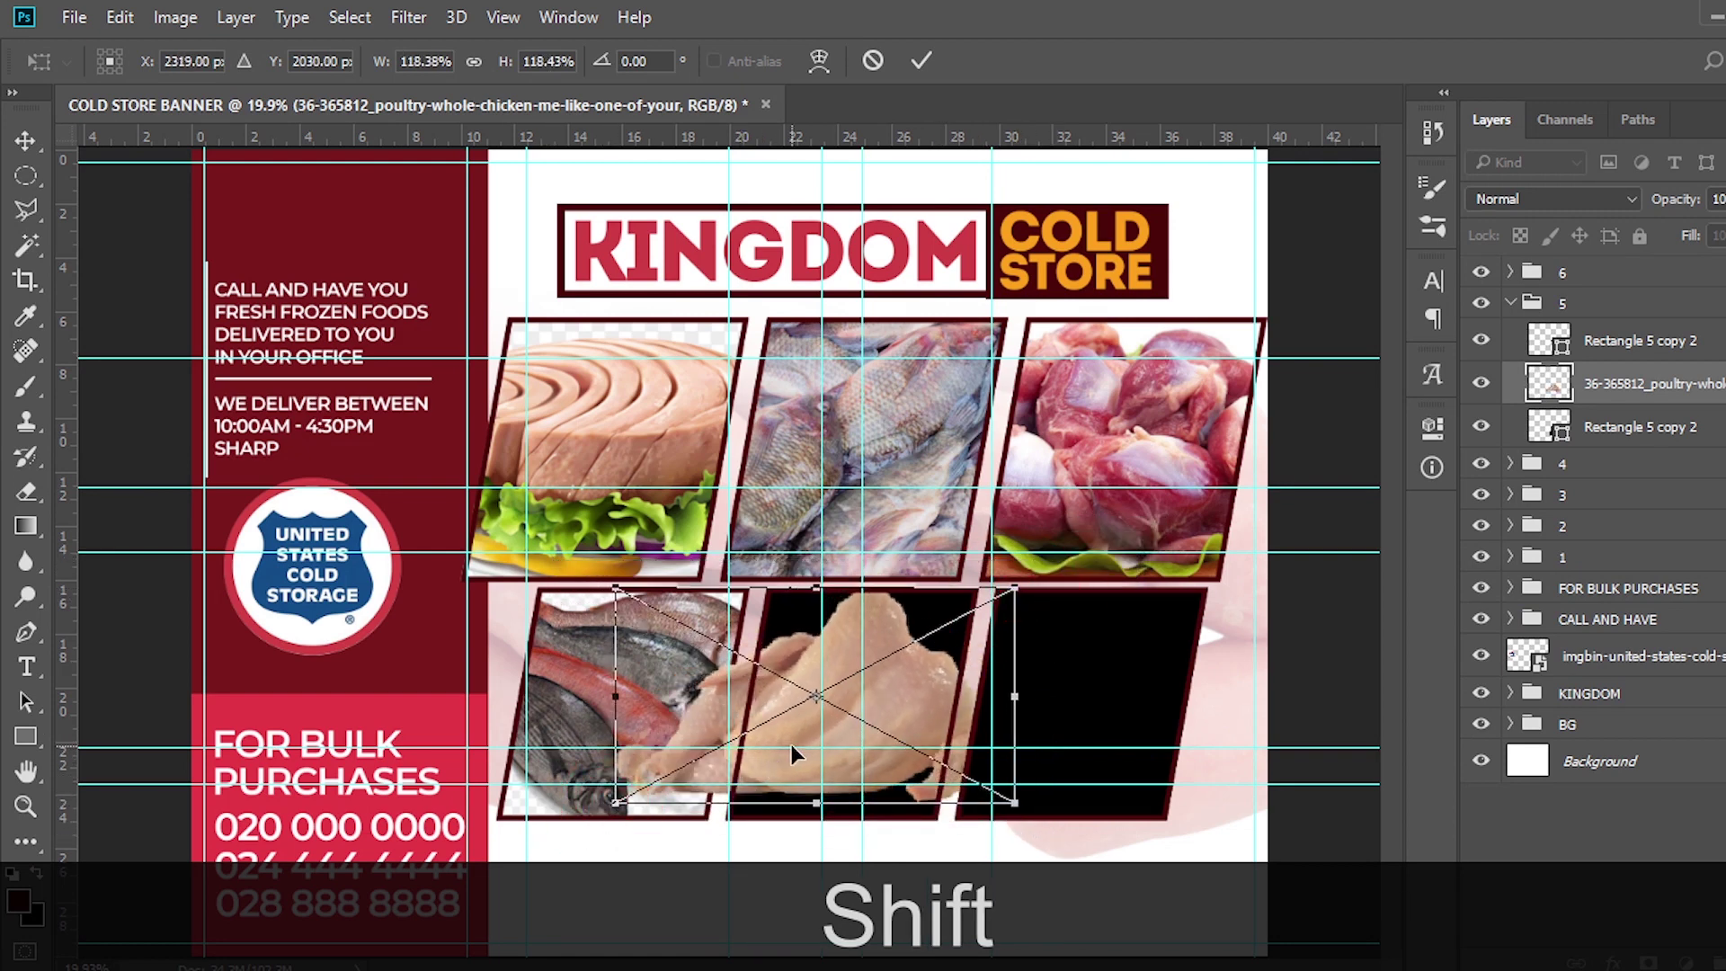
key(Return)
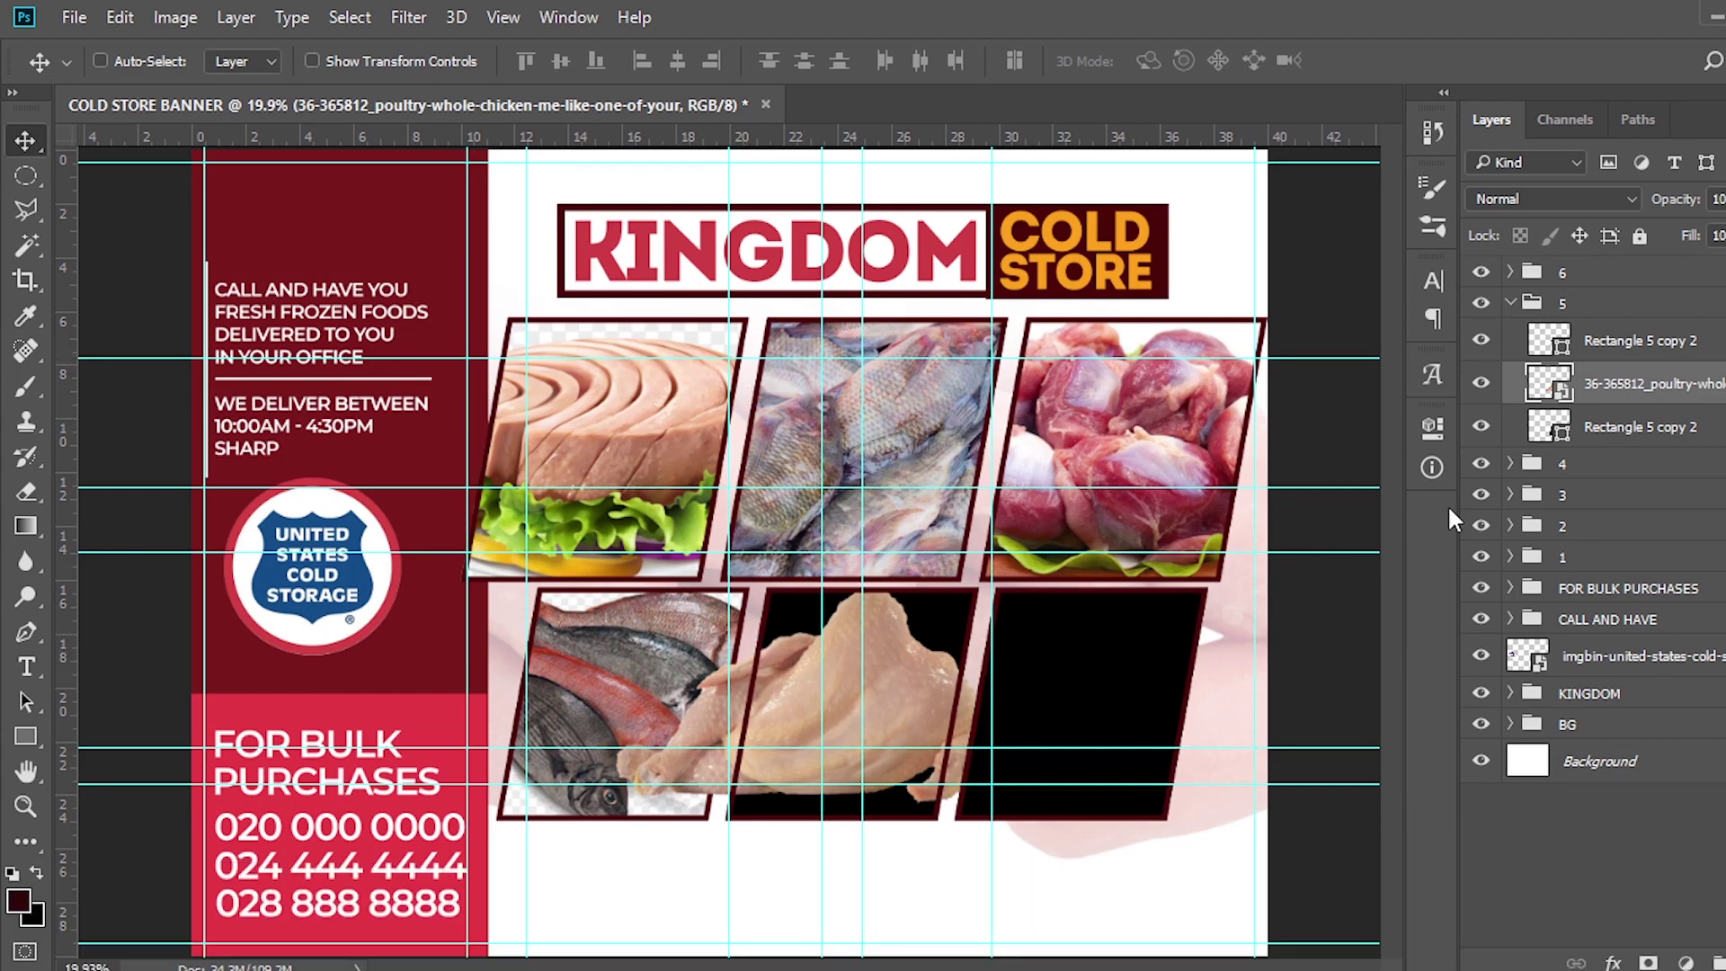
Fill the lower-middle frame rectangle white (ffffff) and clip the chicken photo to it
double_click(1561, 438)
click(1115, 292)
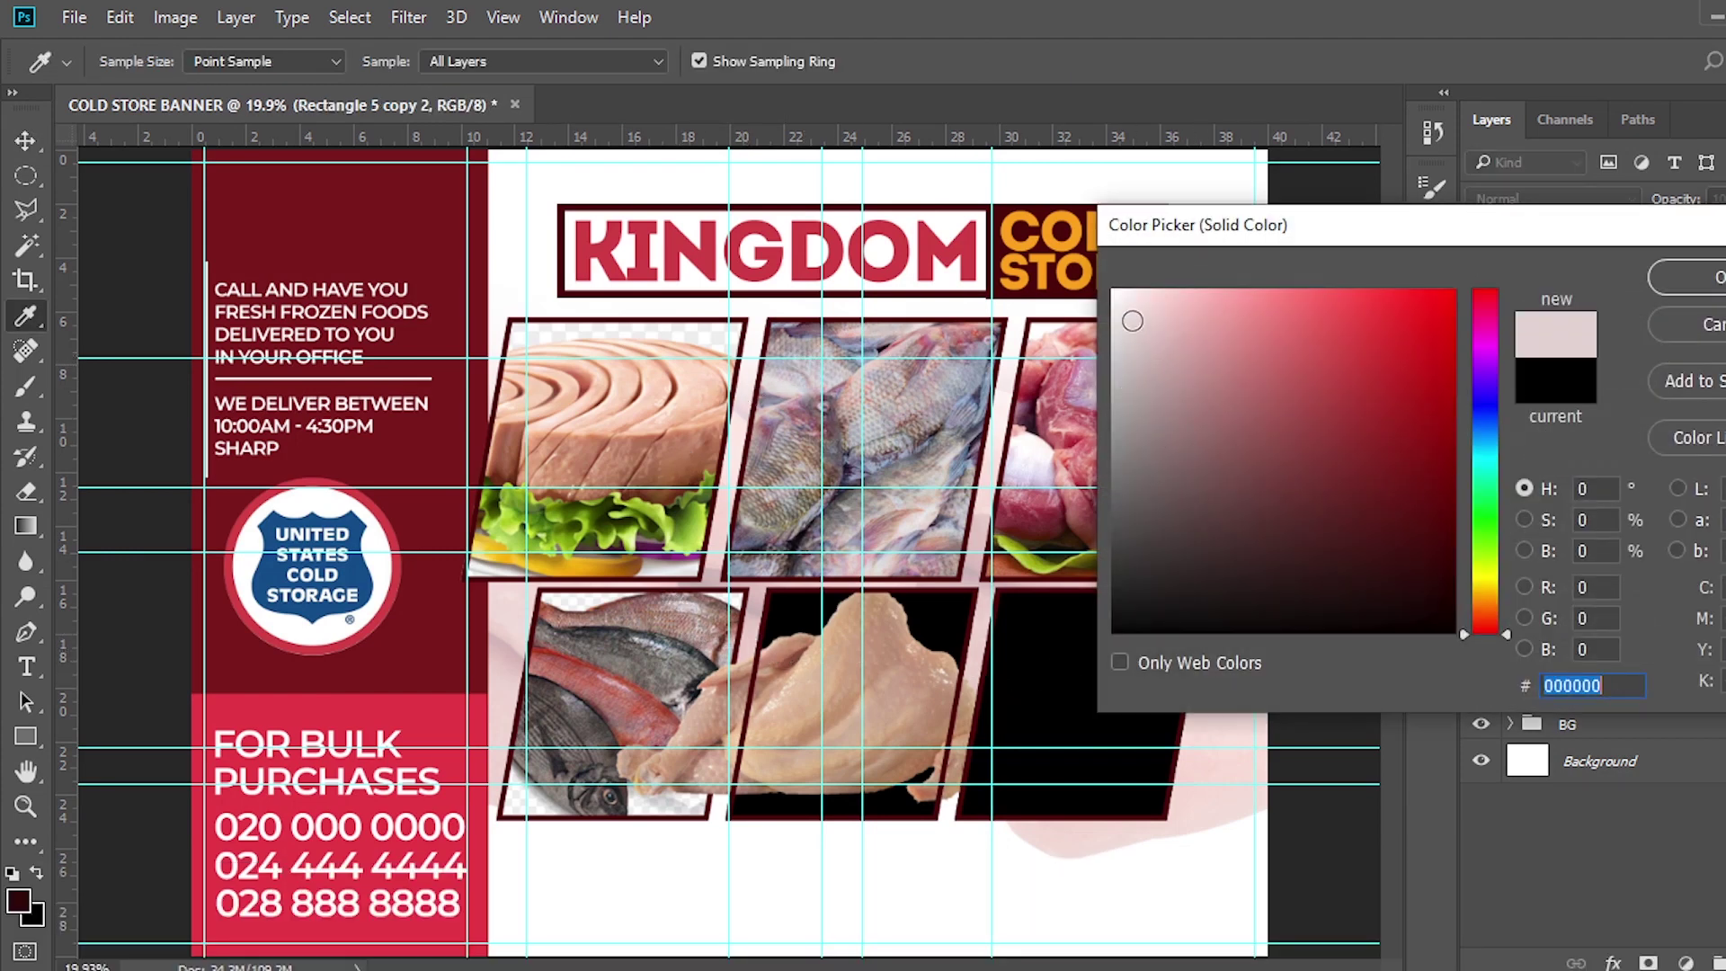
click(1697, 277)
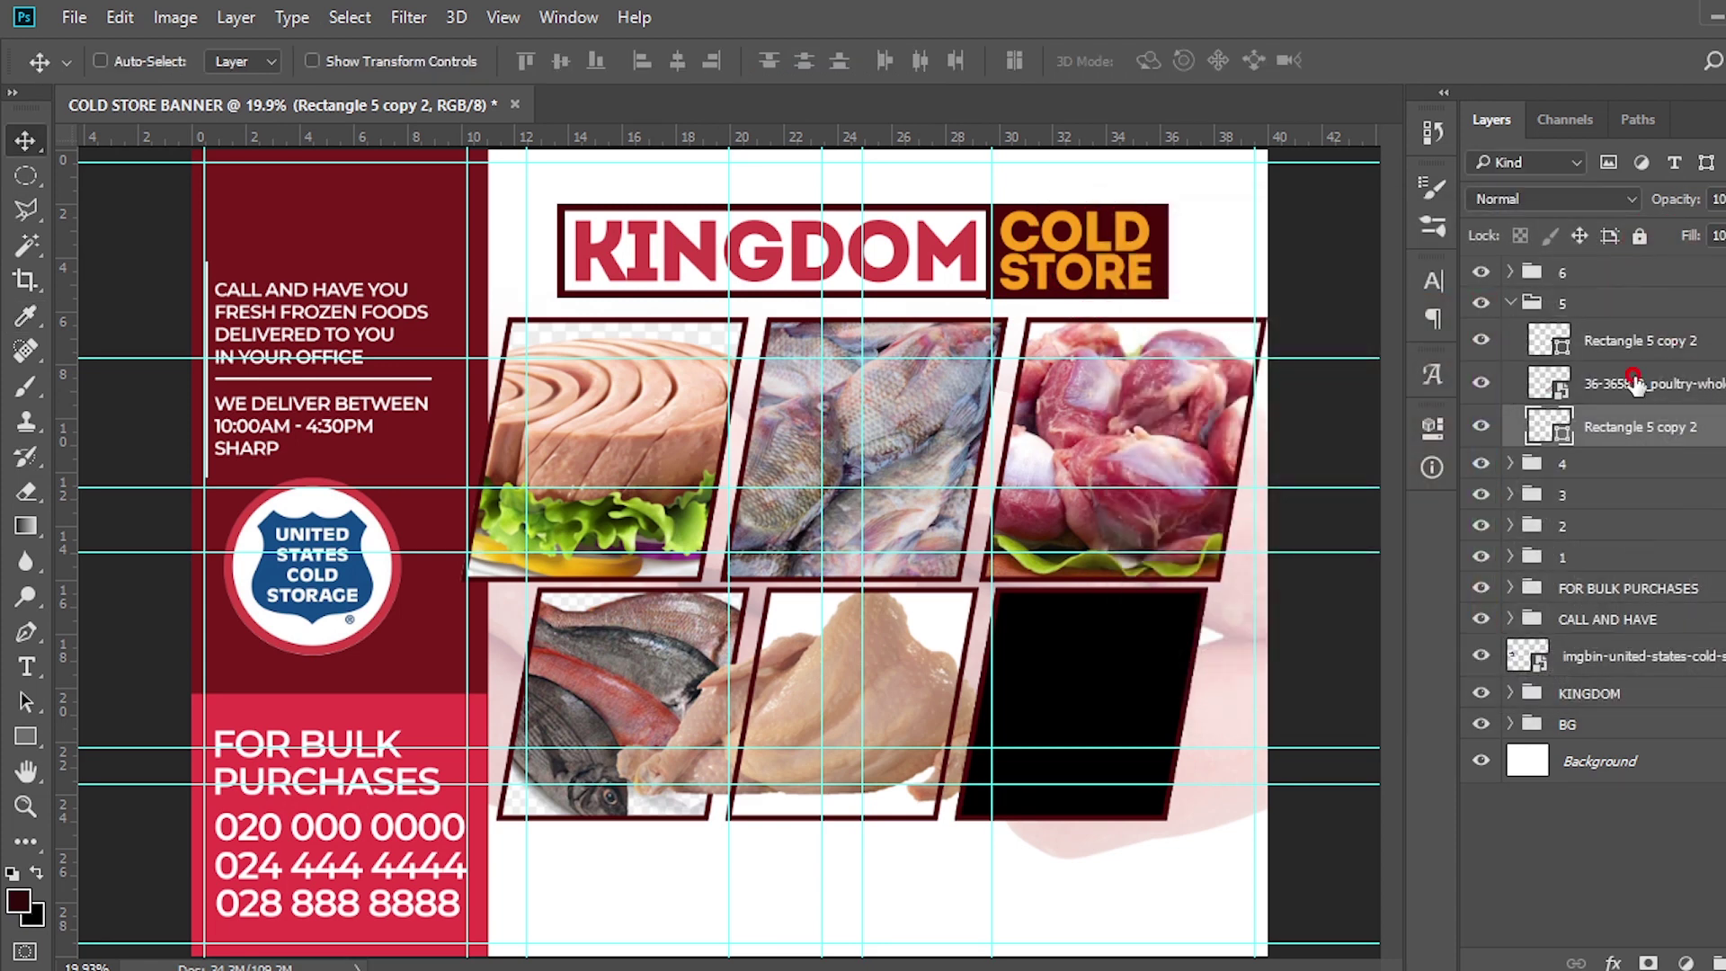
click(1634, 385)
right_click(1634, 385)
click(1218, 712)
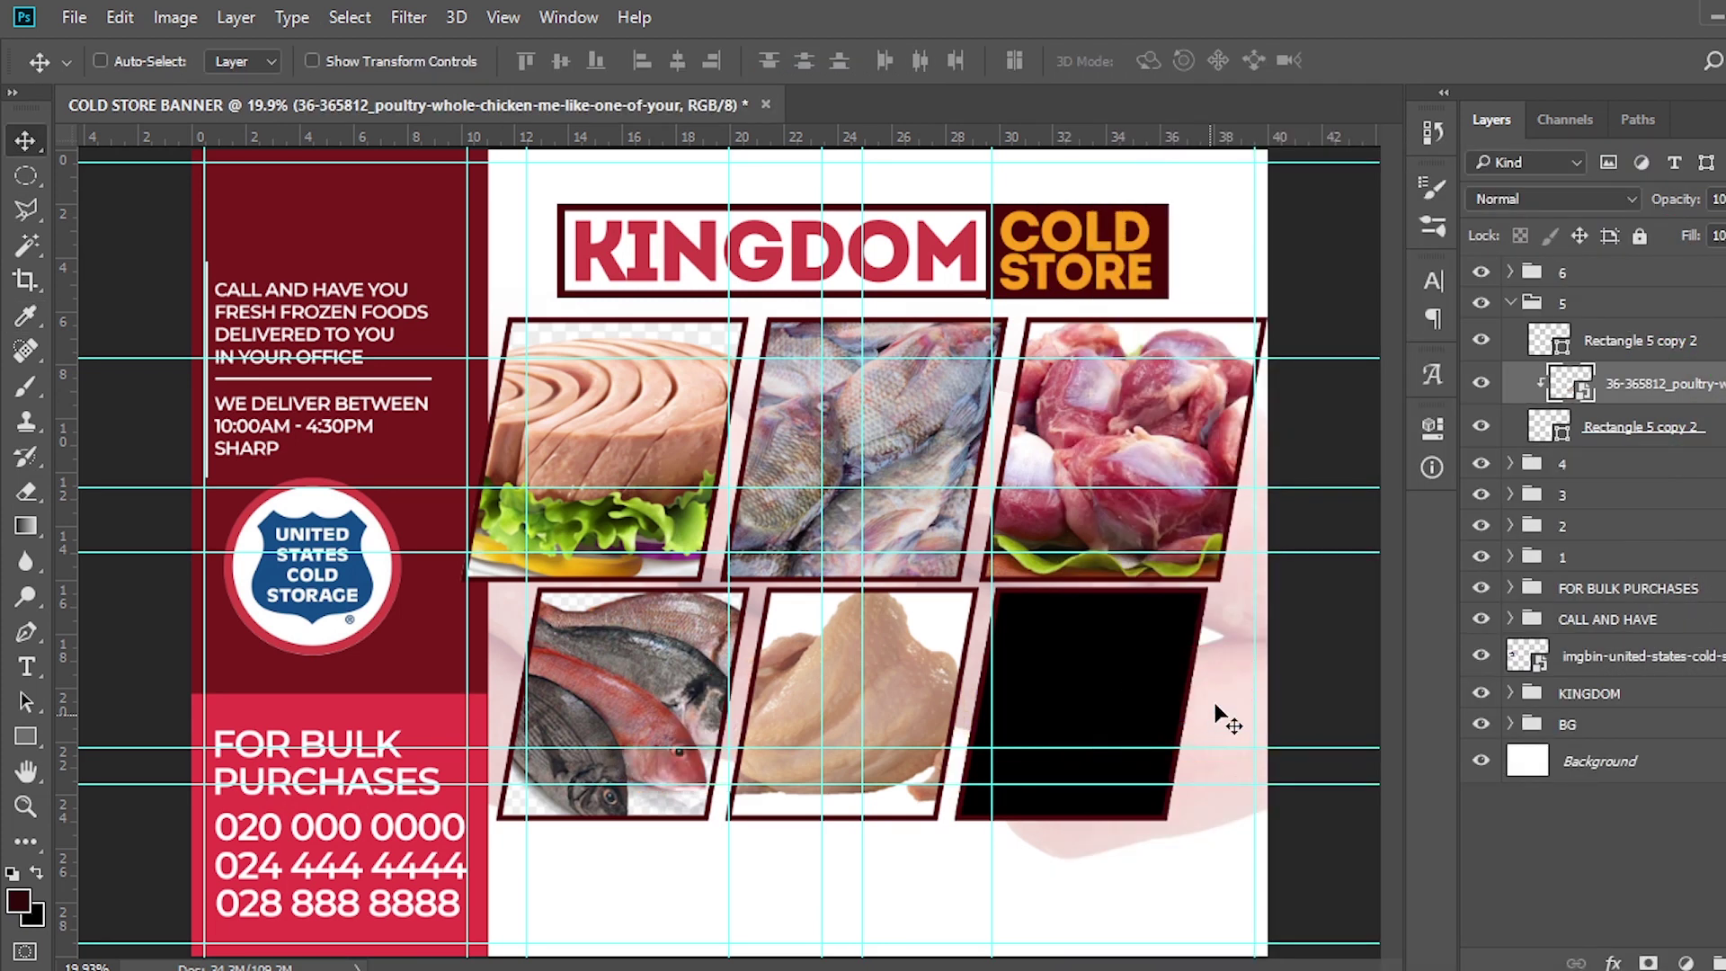
click(1512, 304)
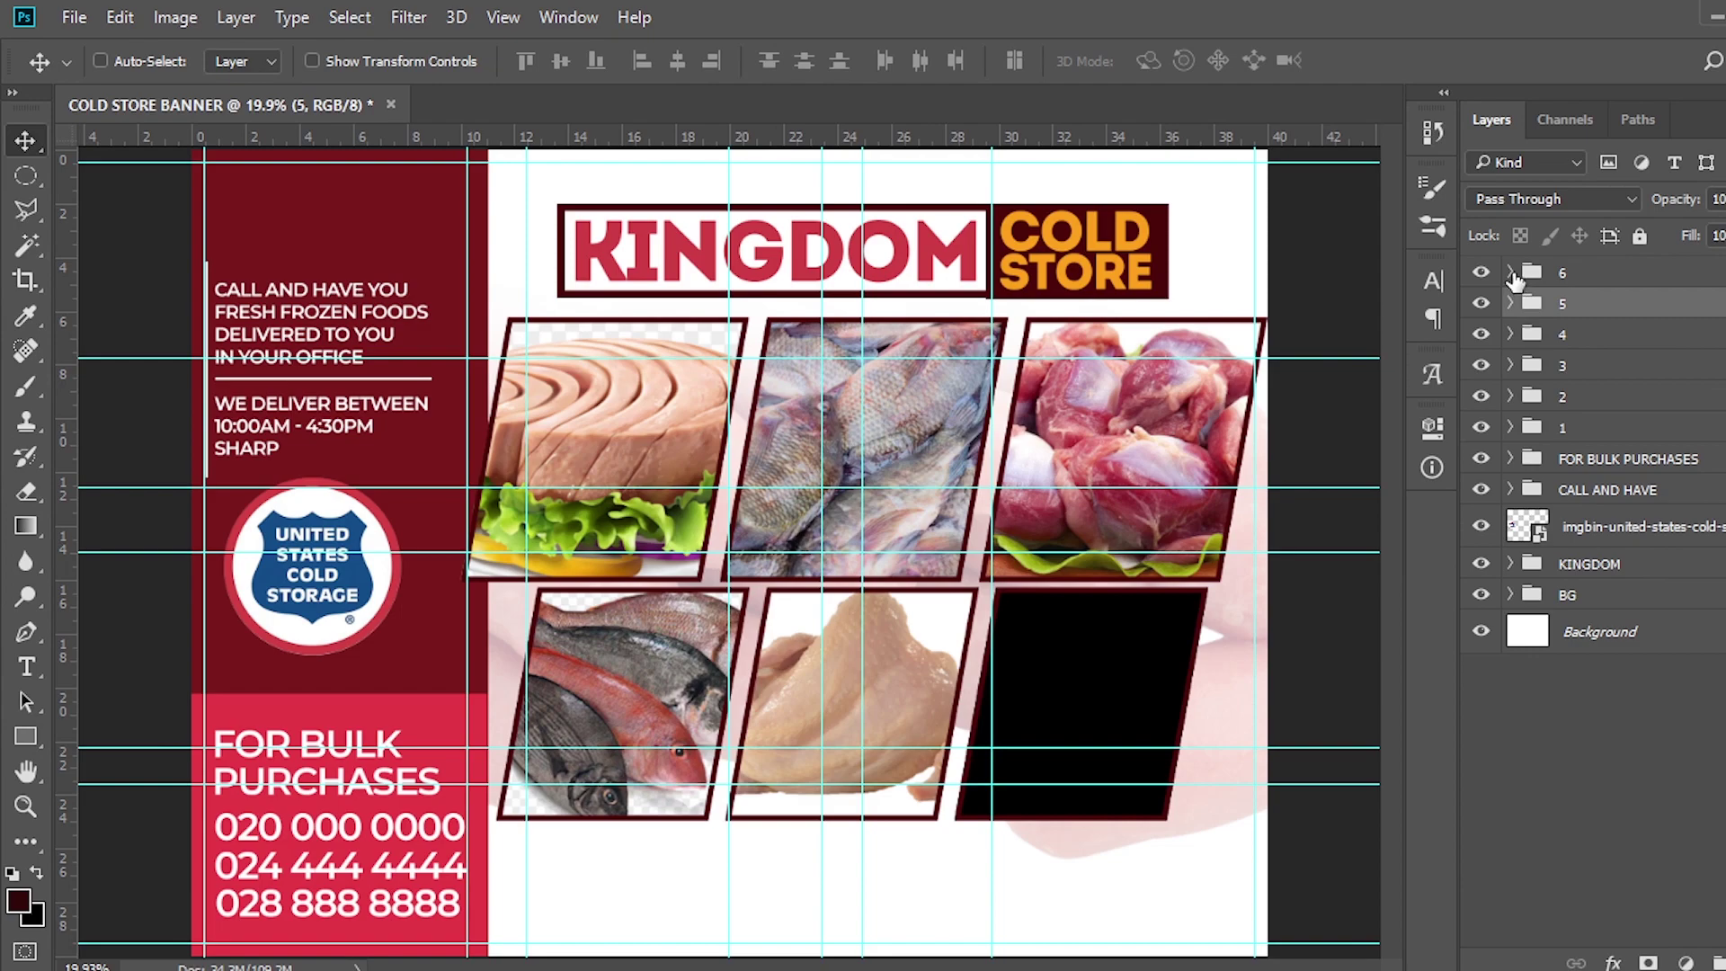
Place the sausage photo into group 6, enlarged to about 184% and shifted down-right
click(1510, 271)
click(1606, 356)
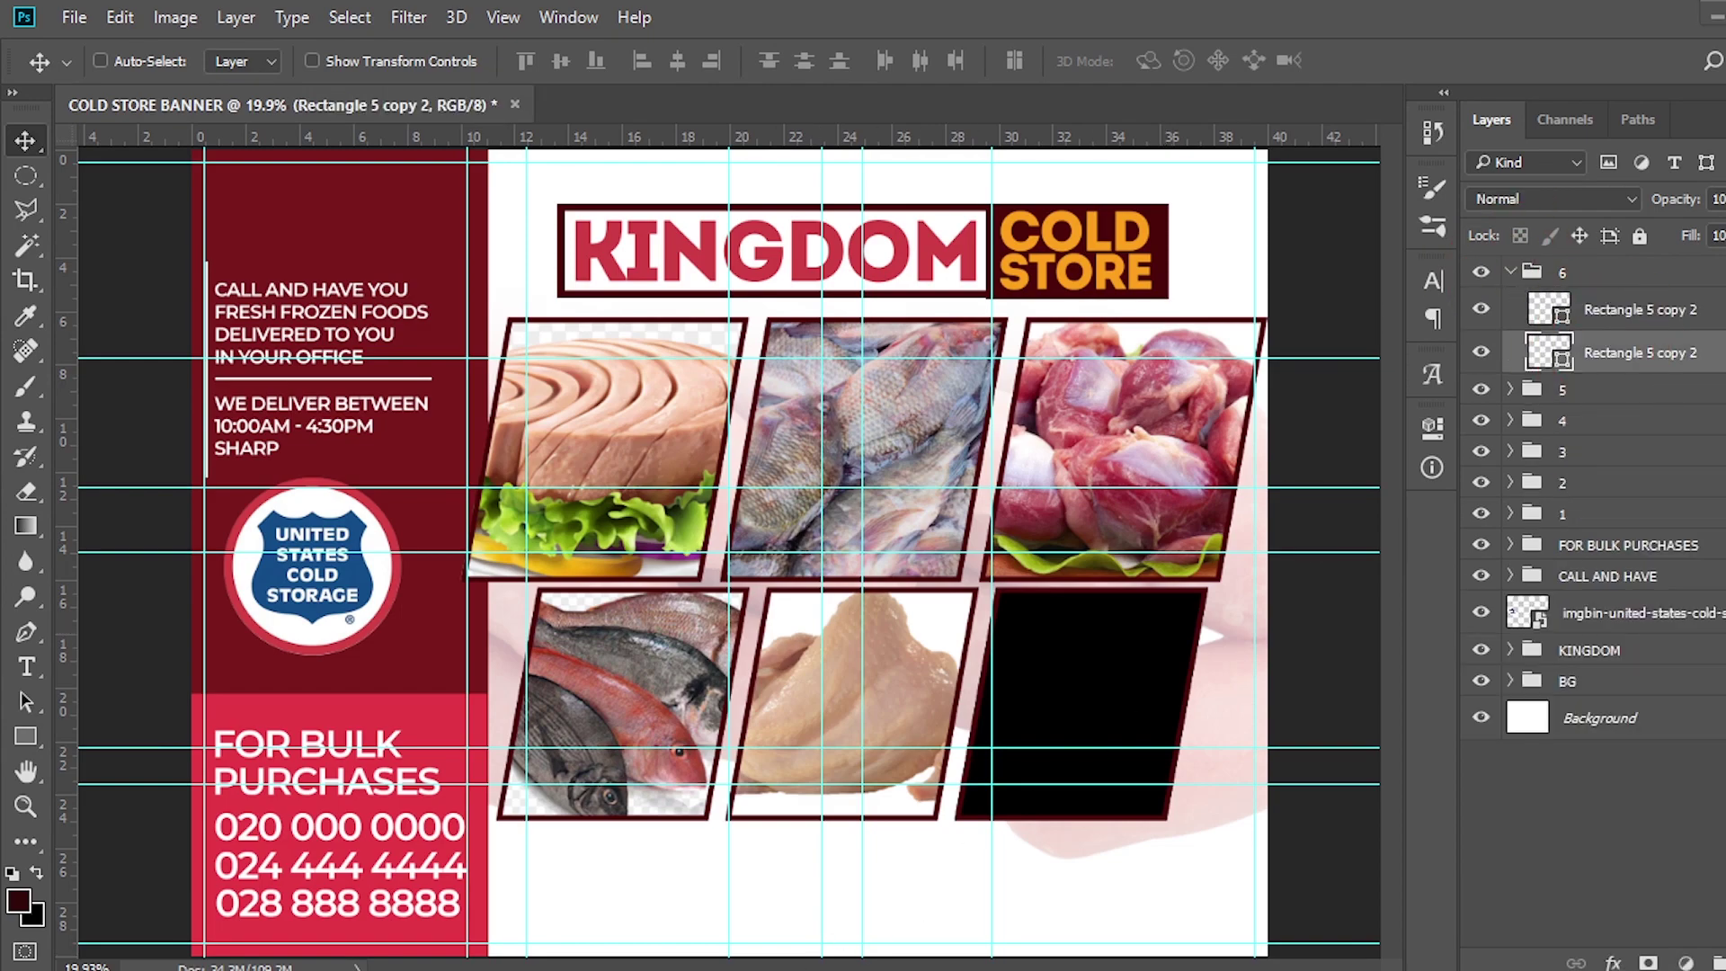
key(alt+Tab)
drag(428, 369, 1015, 692)
drag(1105, 762, 1177, 858)
drag(1132, 722, 1153, 755)
key(Return)
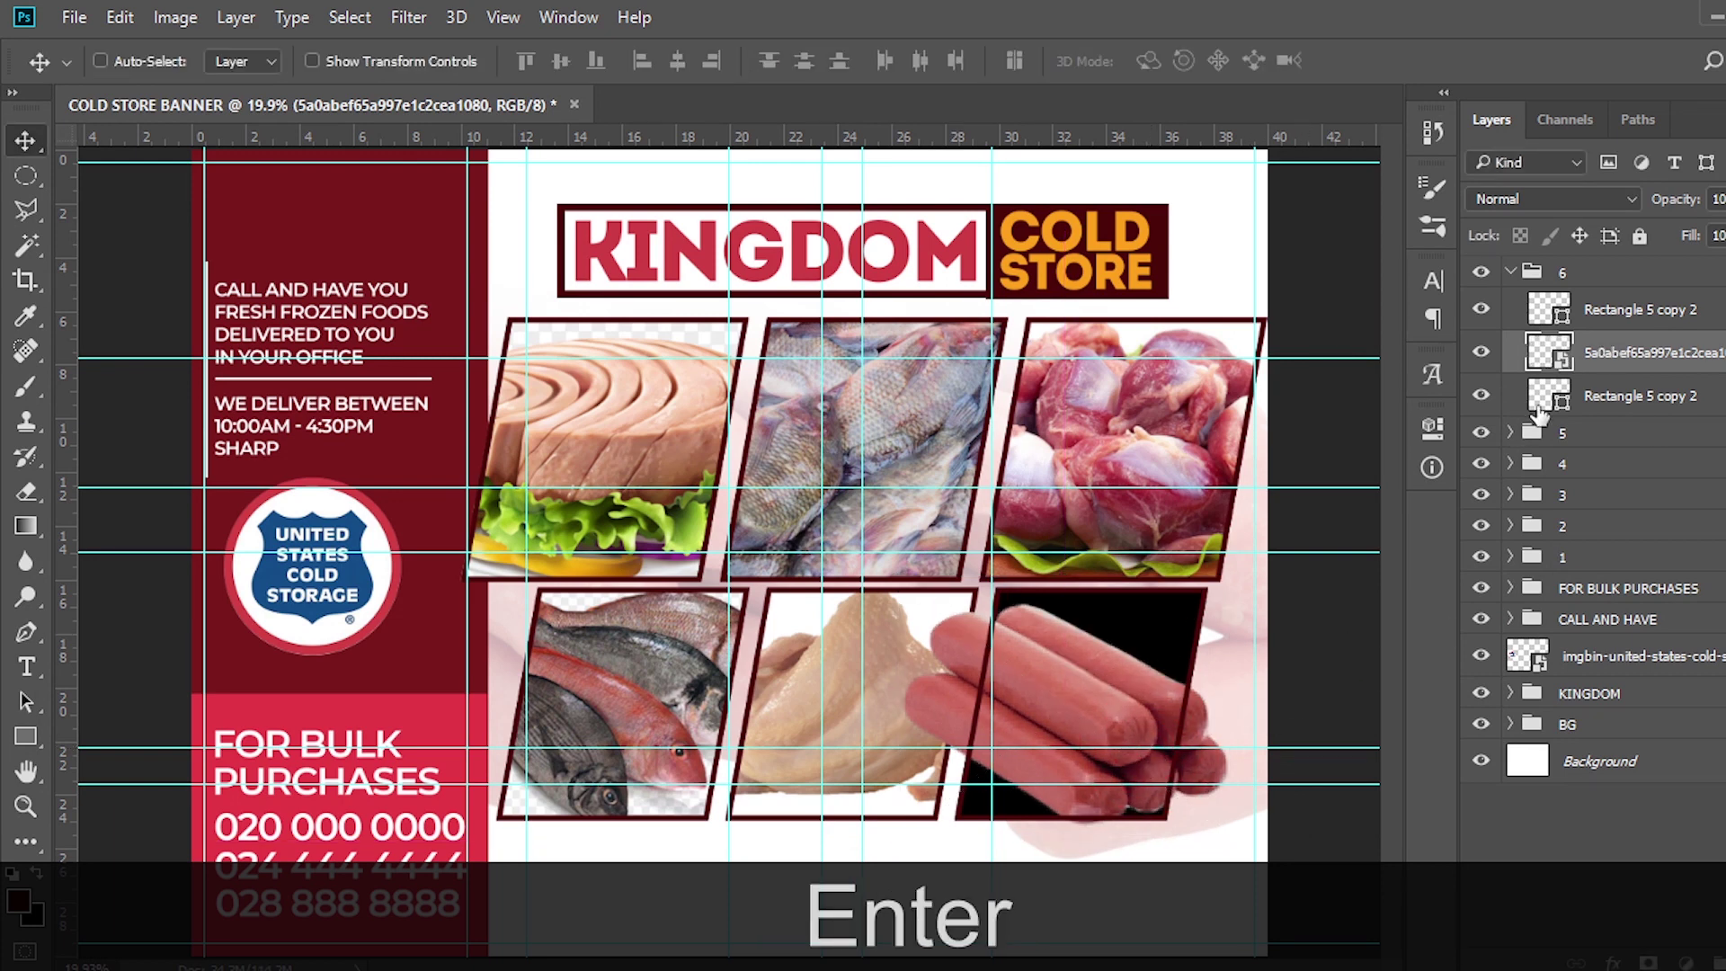
Turn the lower-right frame's fill white (ffffff) and select the sausage layer for clipping
double_click(1548, 396)
click(1115, 293)
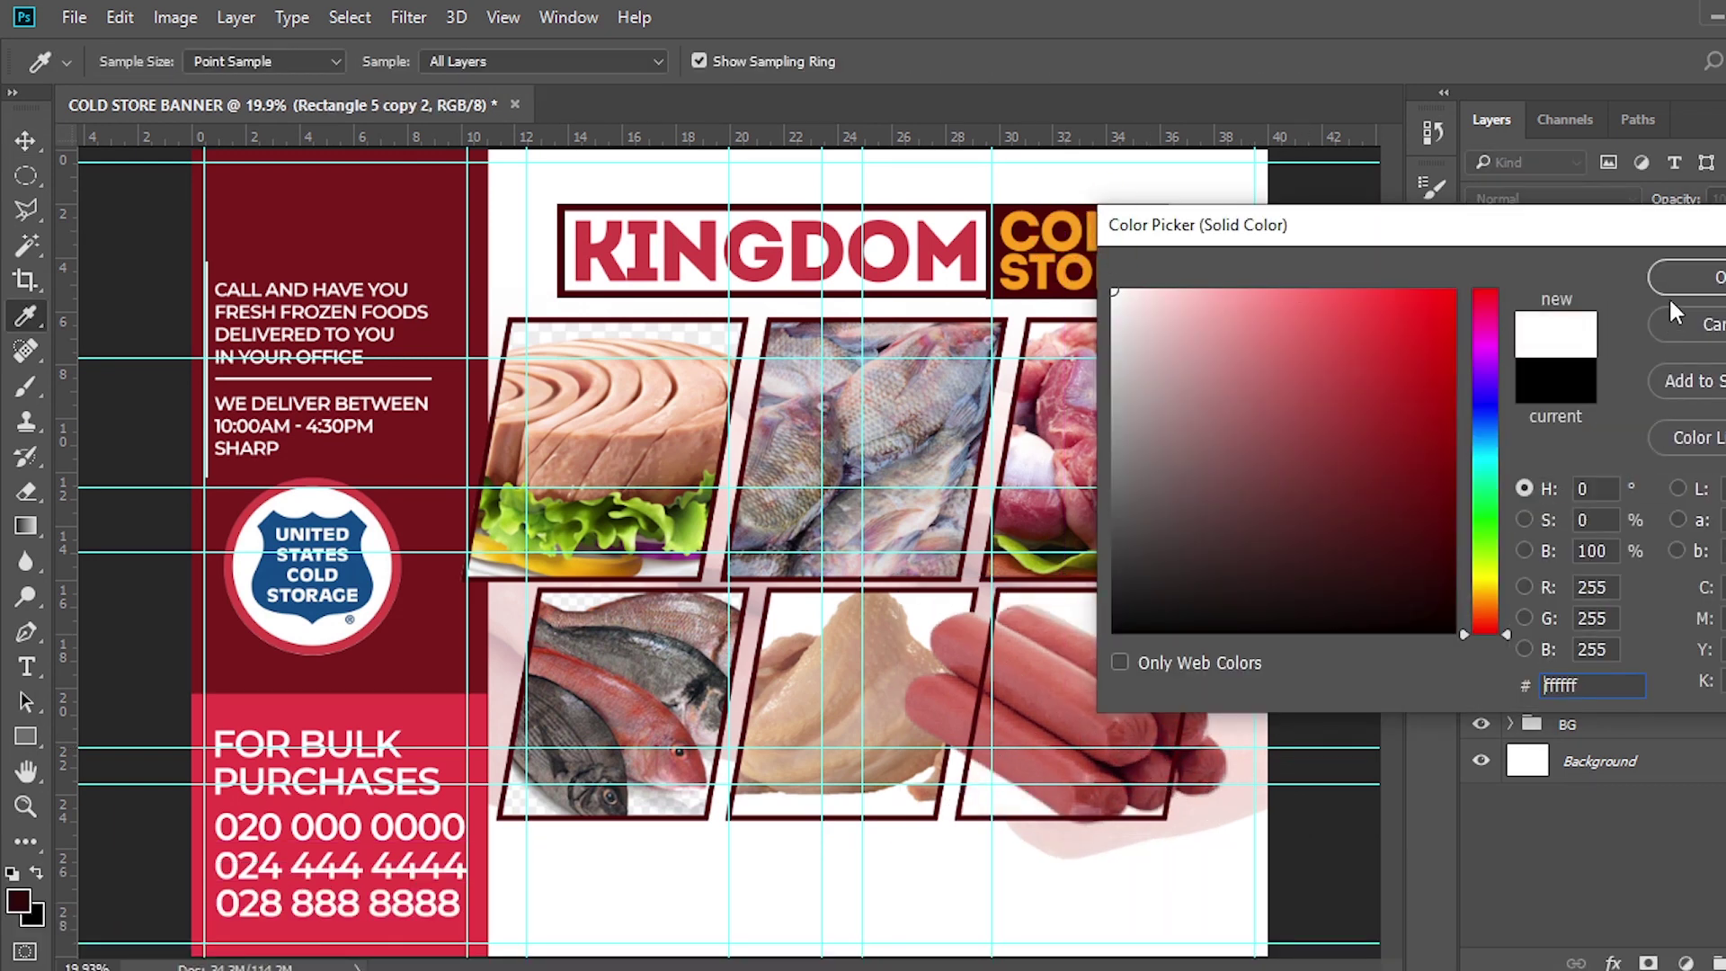
click(1686, 277)
click(1615, 359)
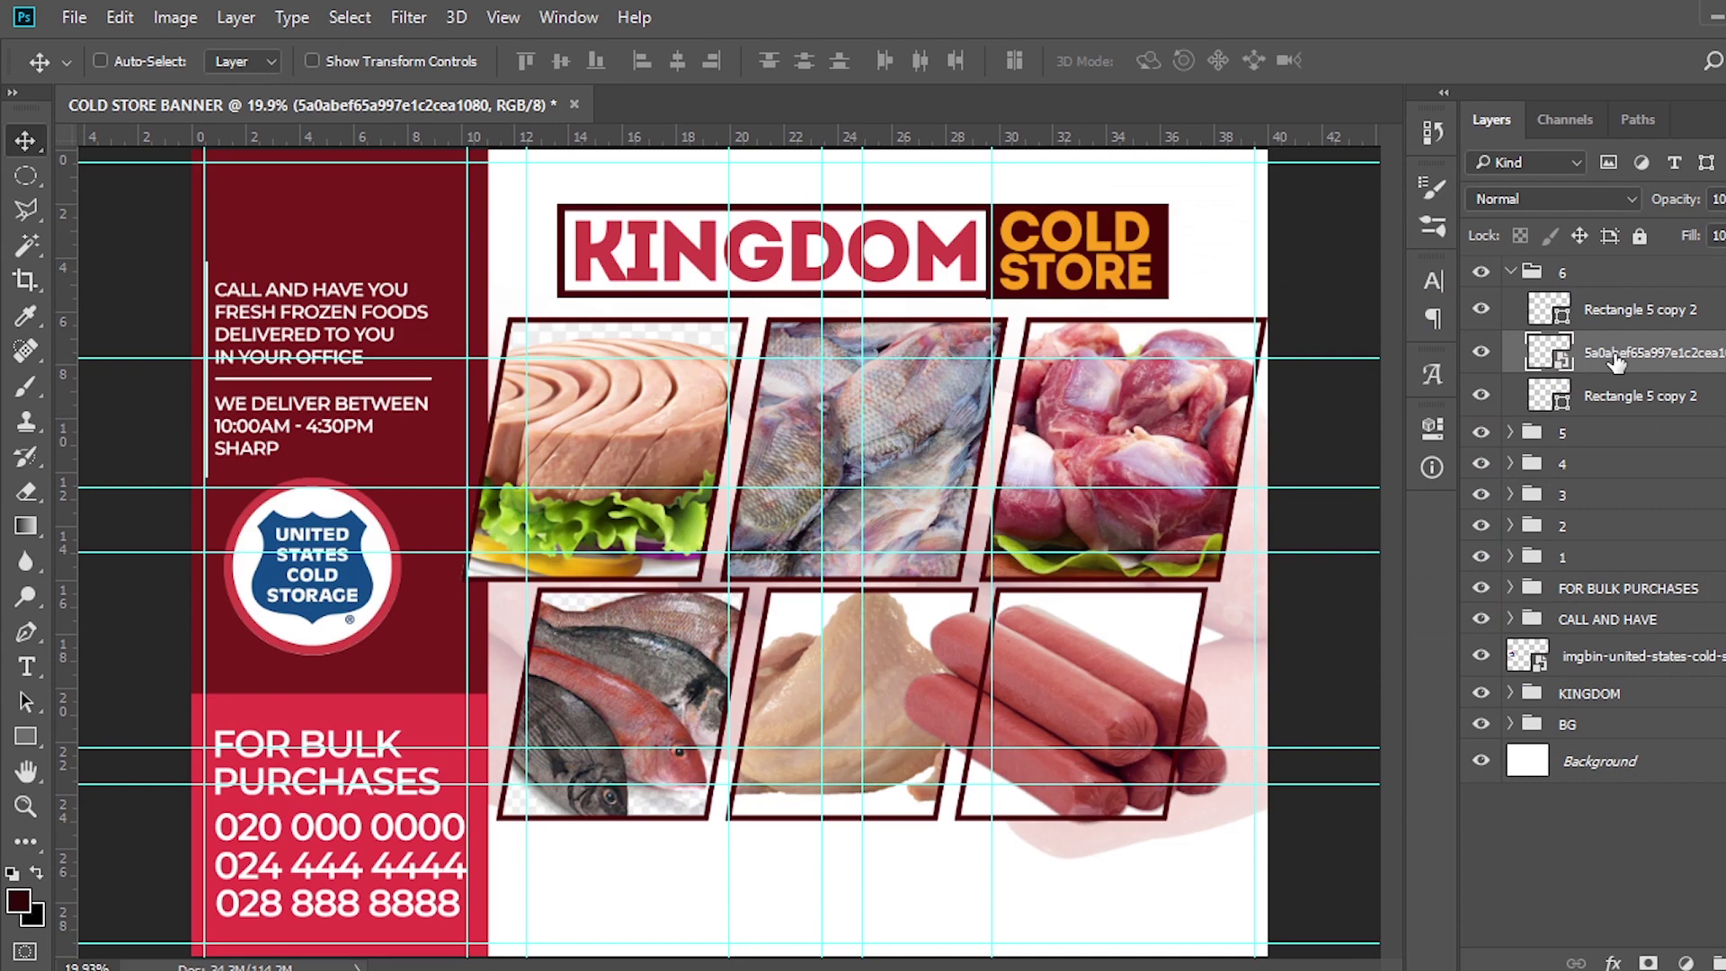
right_click(1615, 359)
Clip the sausage photo to the lower-right frame and hide the guides
click(1164, 716)
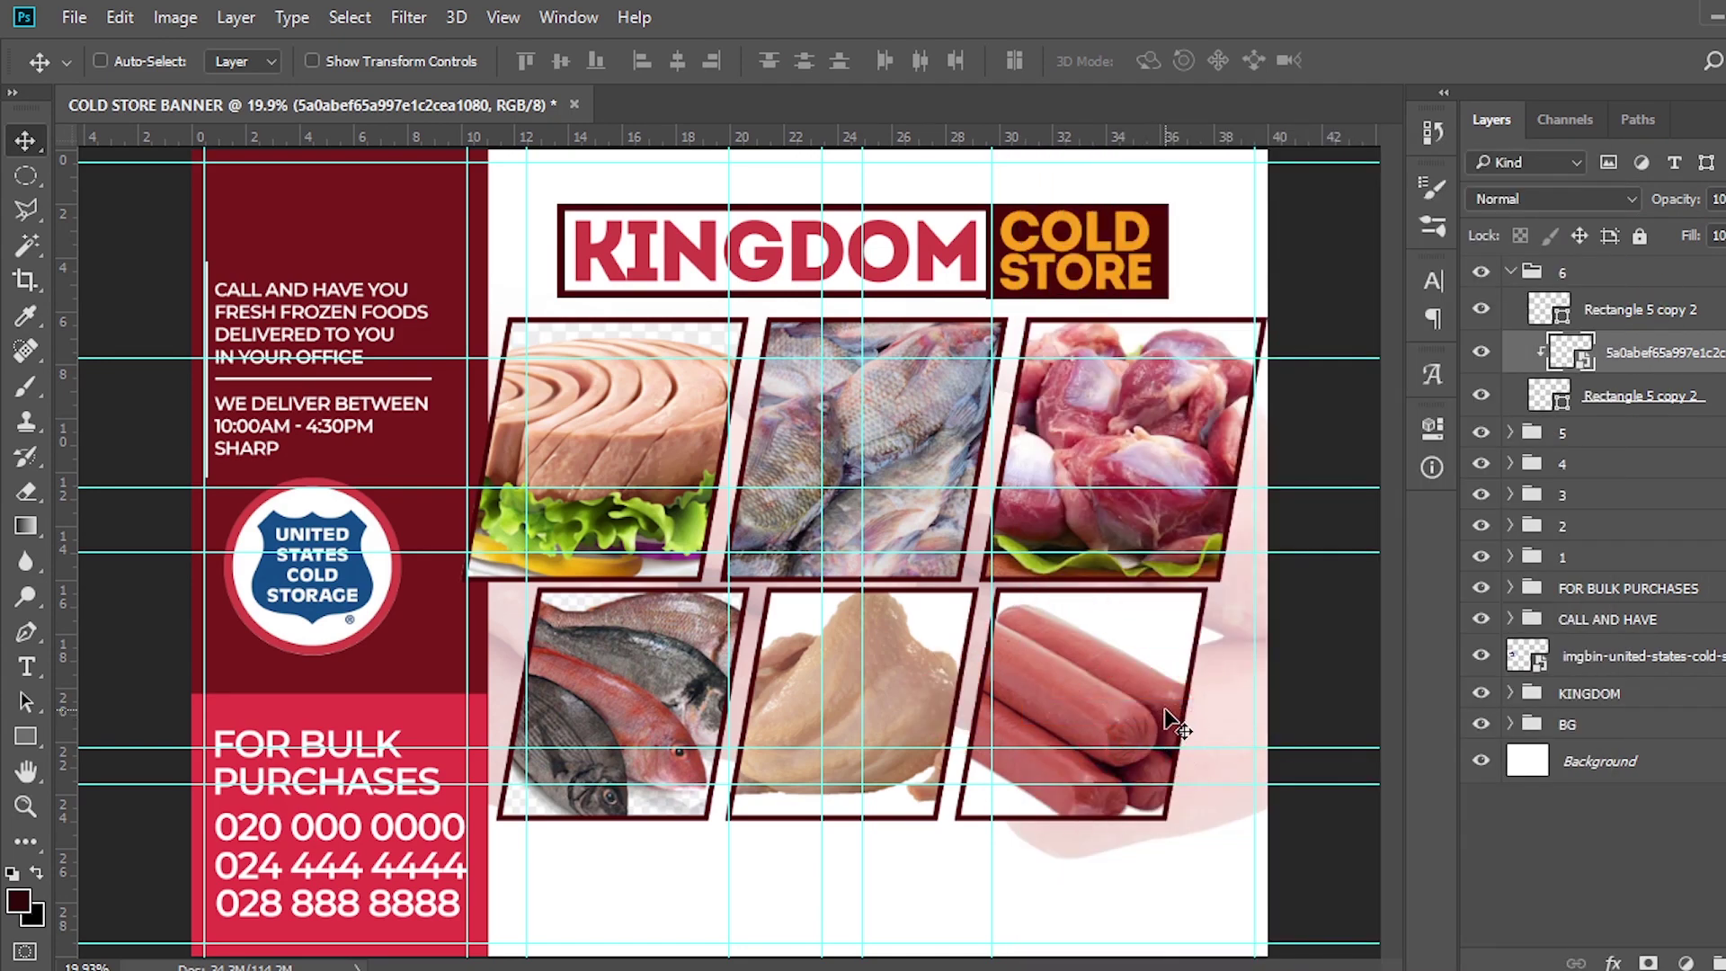
click(1511, 273)
click(1585, 281)
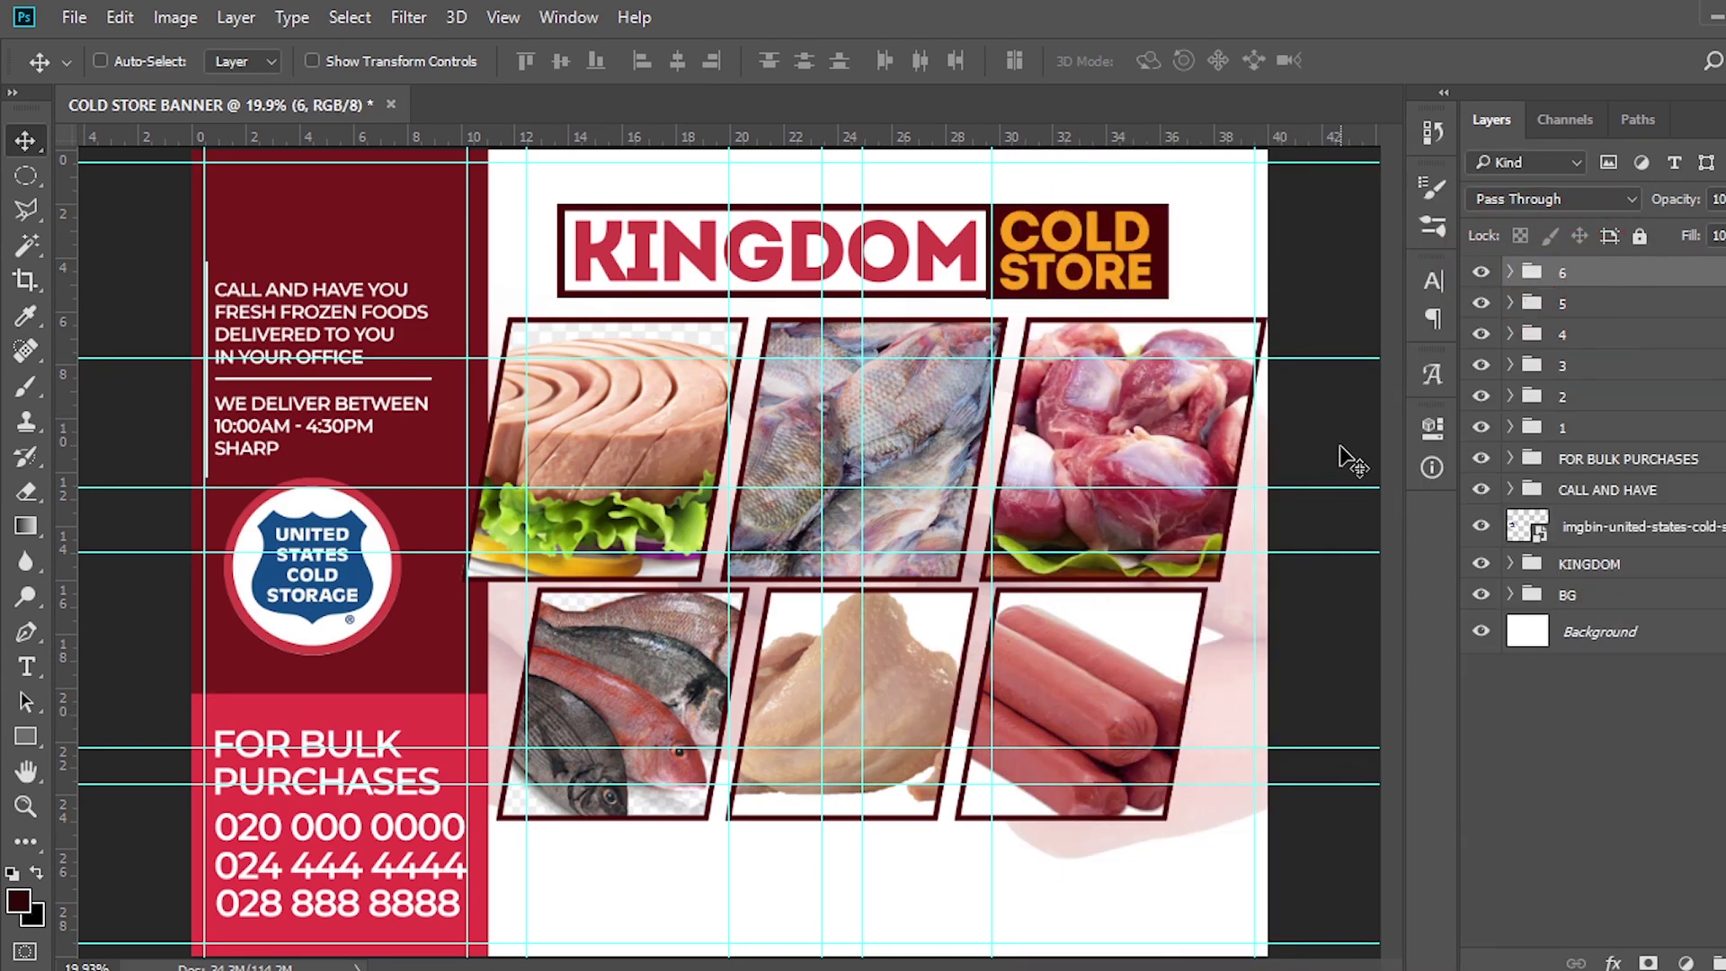
key(ctrl+h)
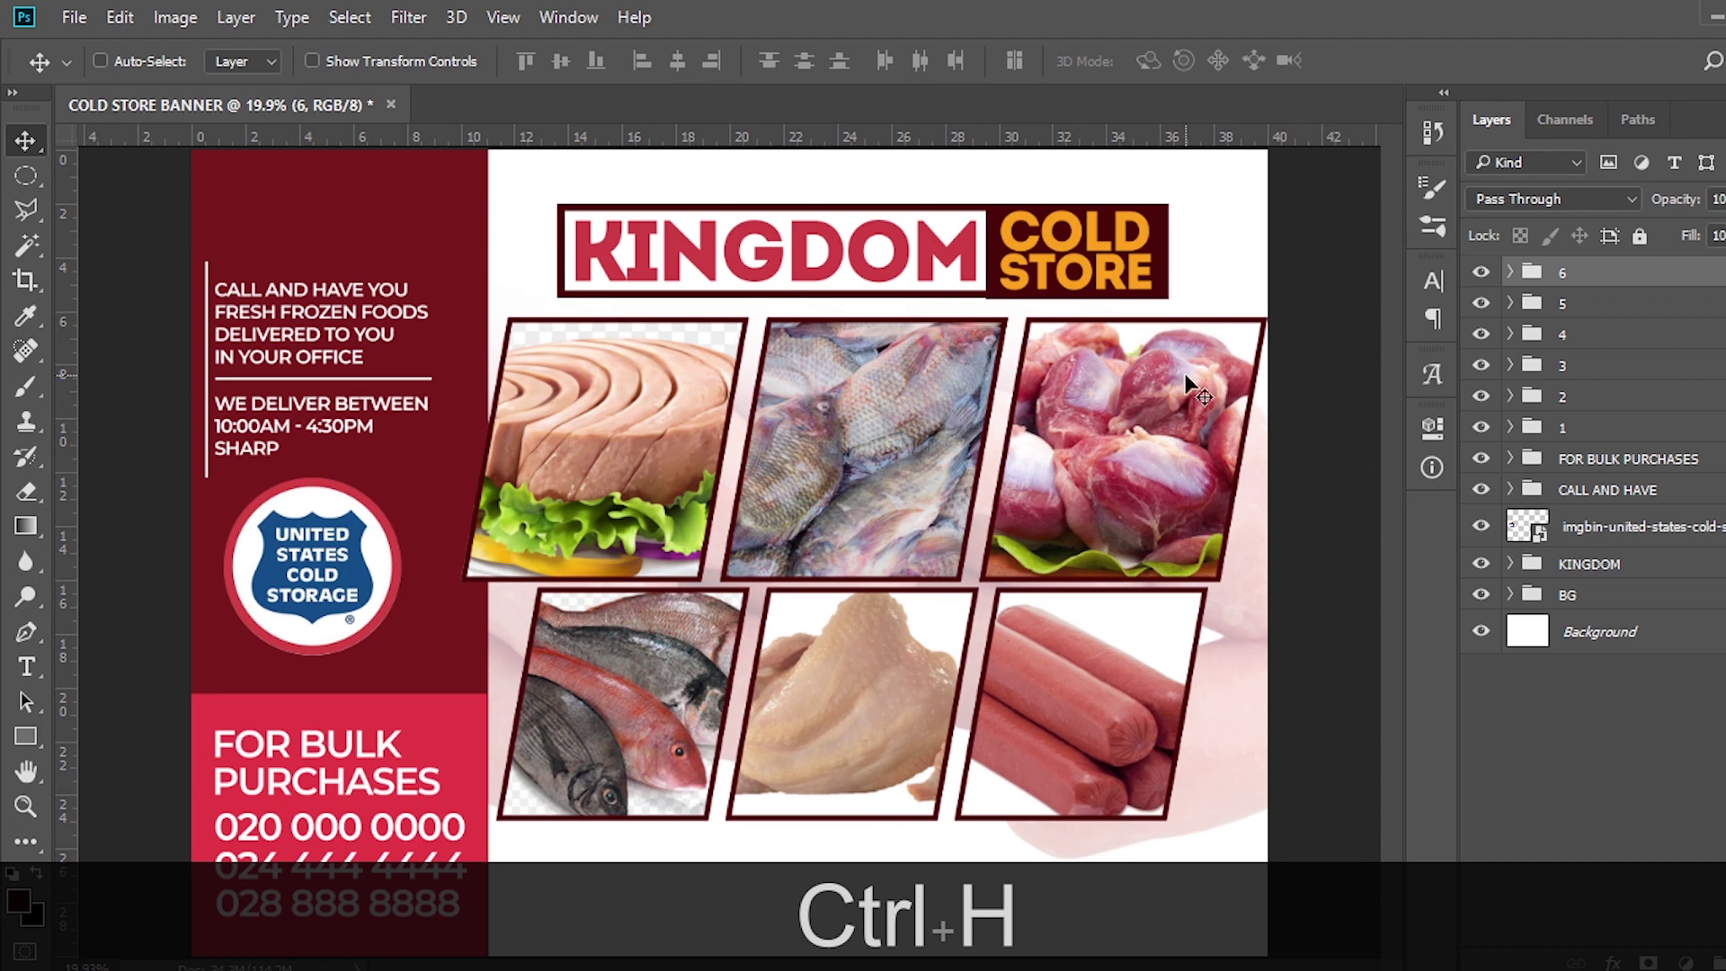
Shrink photo groups 1–6 together to about 95.8% and nudge them 30 px left
key(shift)
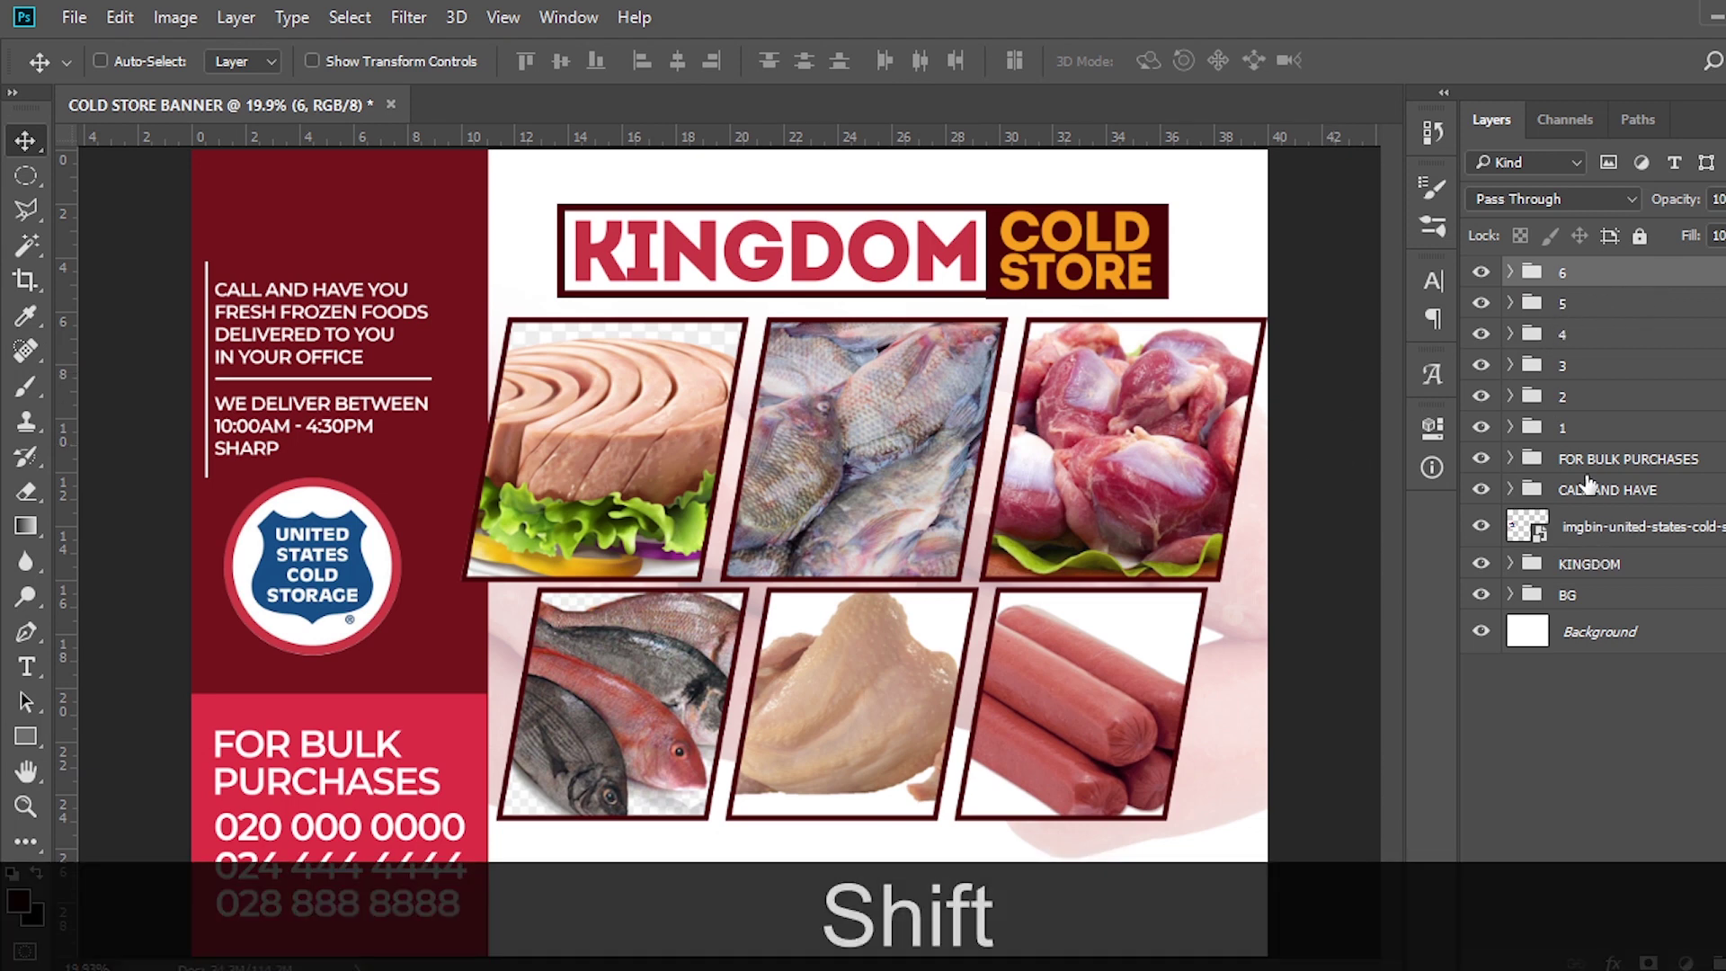
shift+click(1584, 434)
key(ctrl+shift+t)
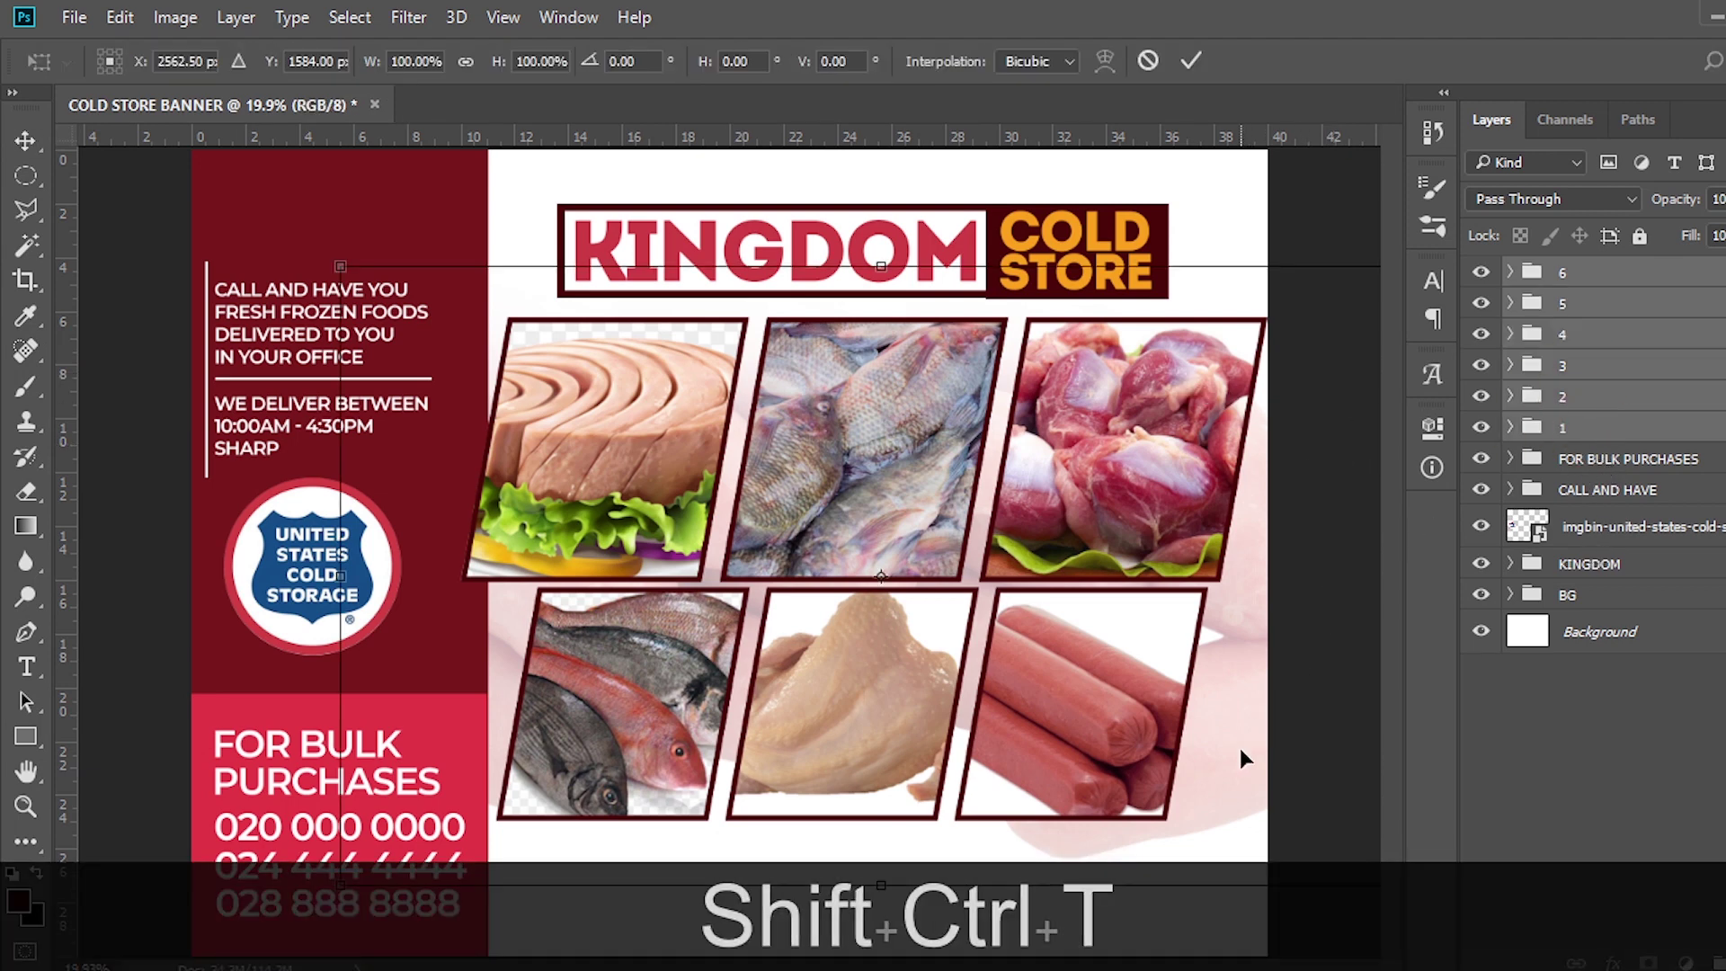
mouse_move(365, 263)
mouse_down()
mouse_move(384, 294)
mouse_move(360, 280)
mouse_up()
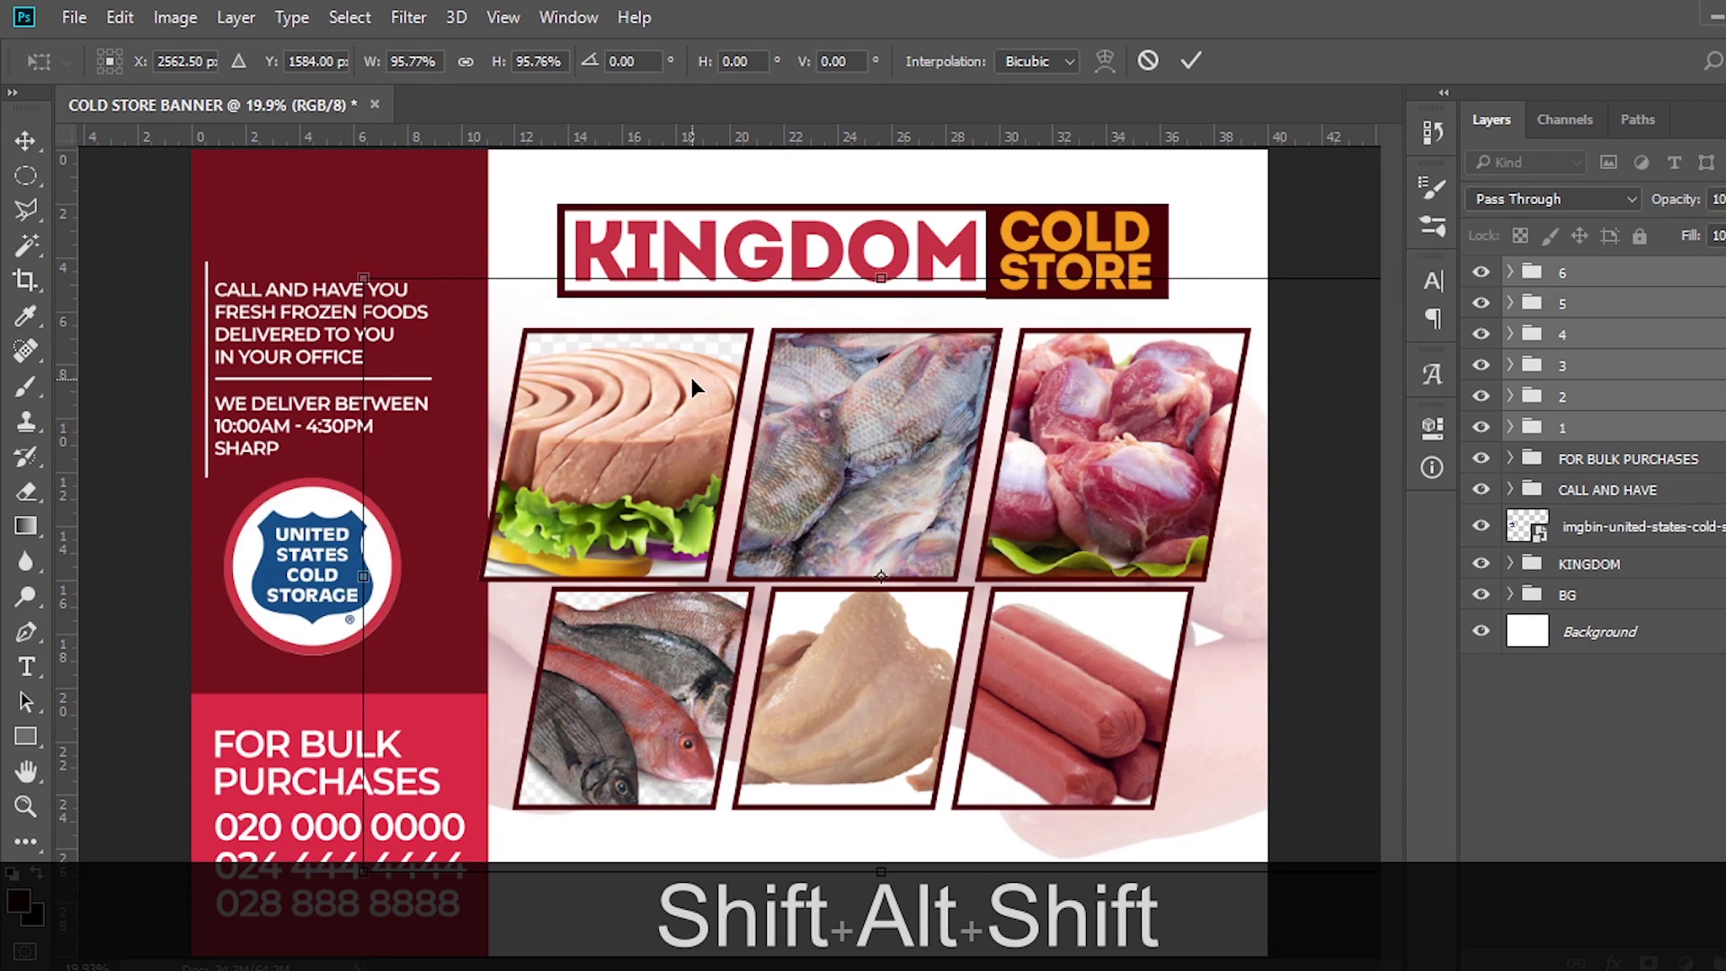
key(shift+Left)
key(shift+Left)
key(shift+Left)
key(Return)
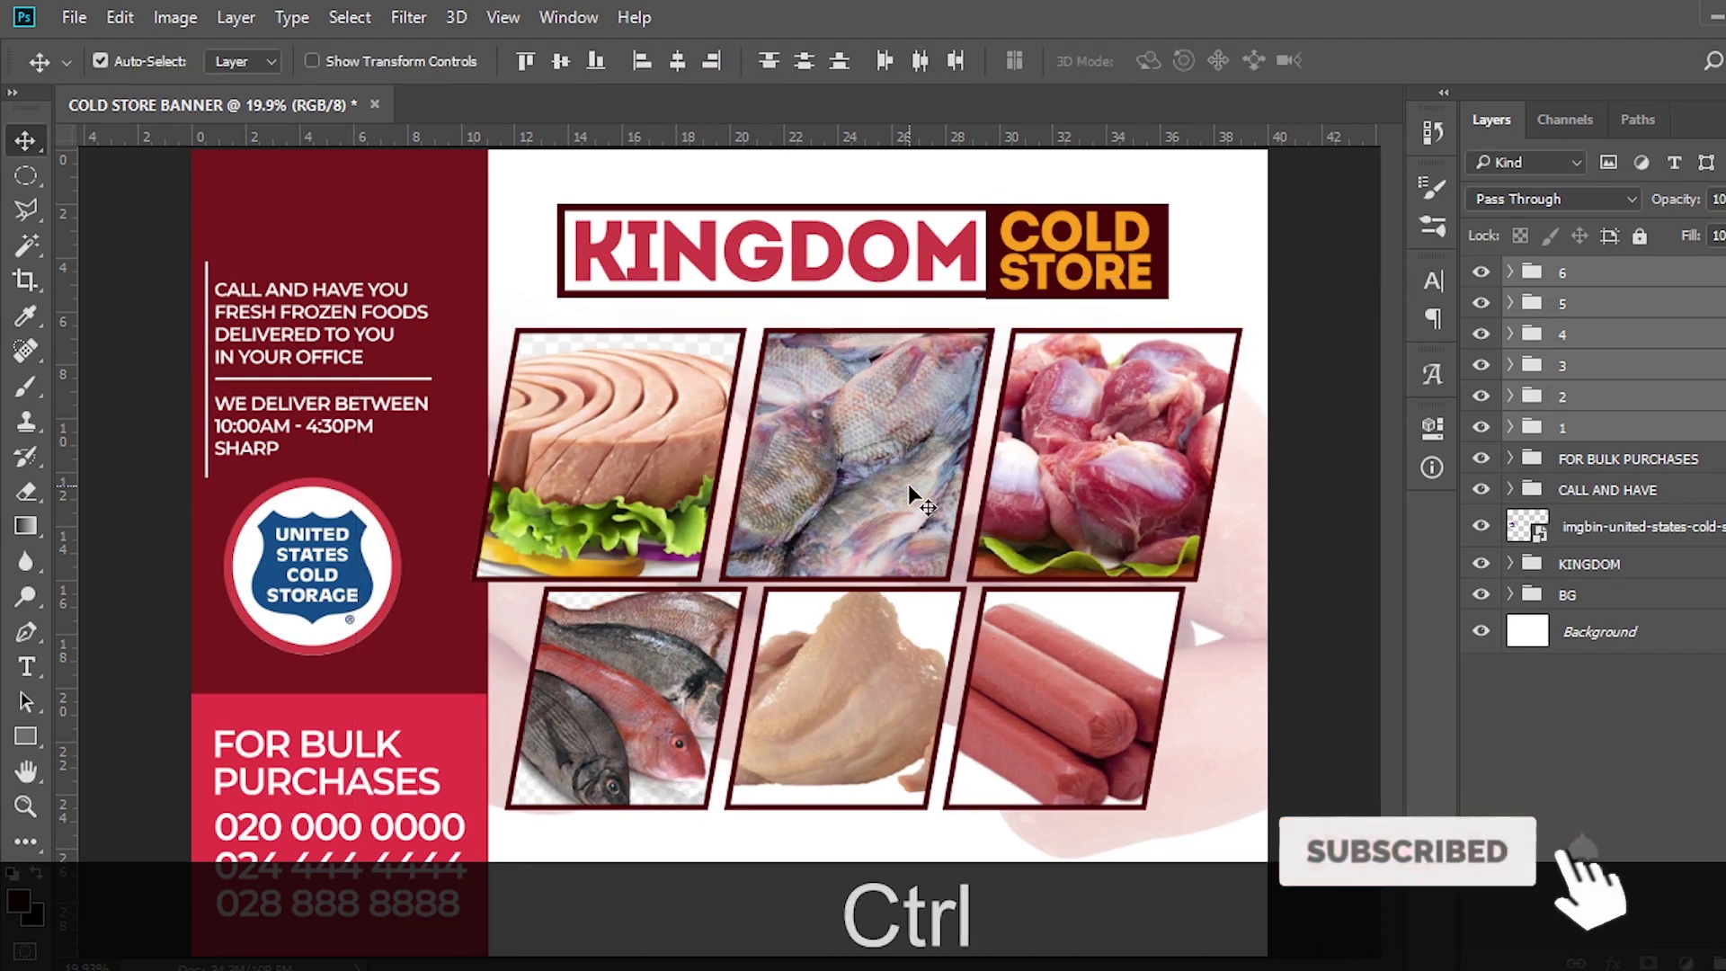
key(ctrl+equal)
Paste the three-line product list starting CHICKEN WINGS as text below the lower photos
scroll(943, 411, down, 3)
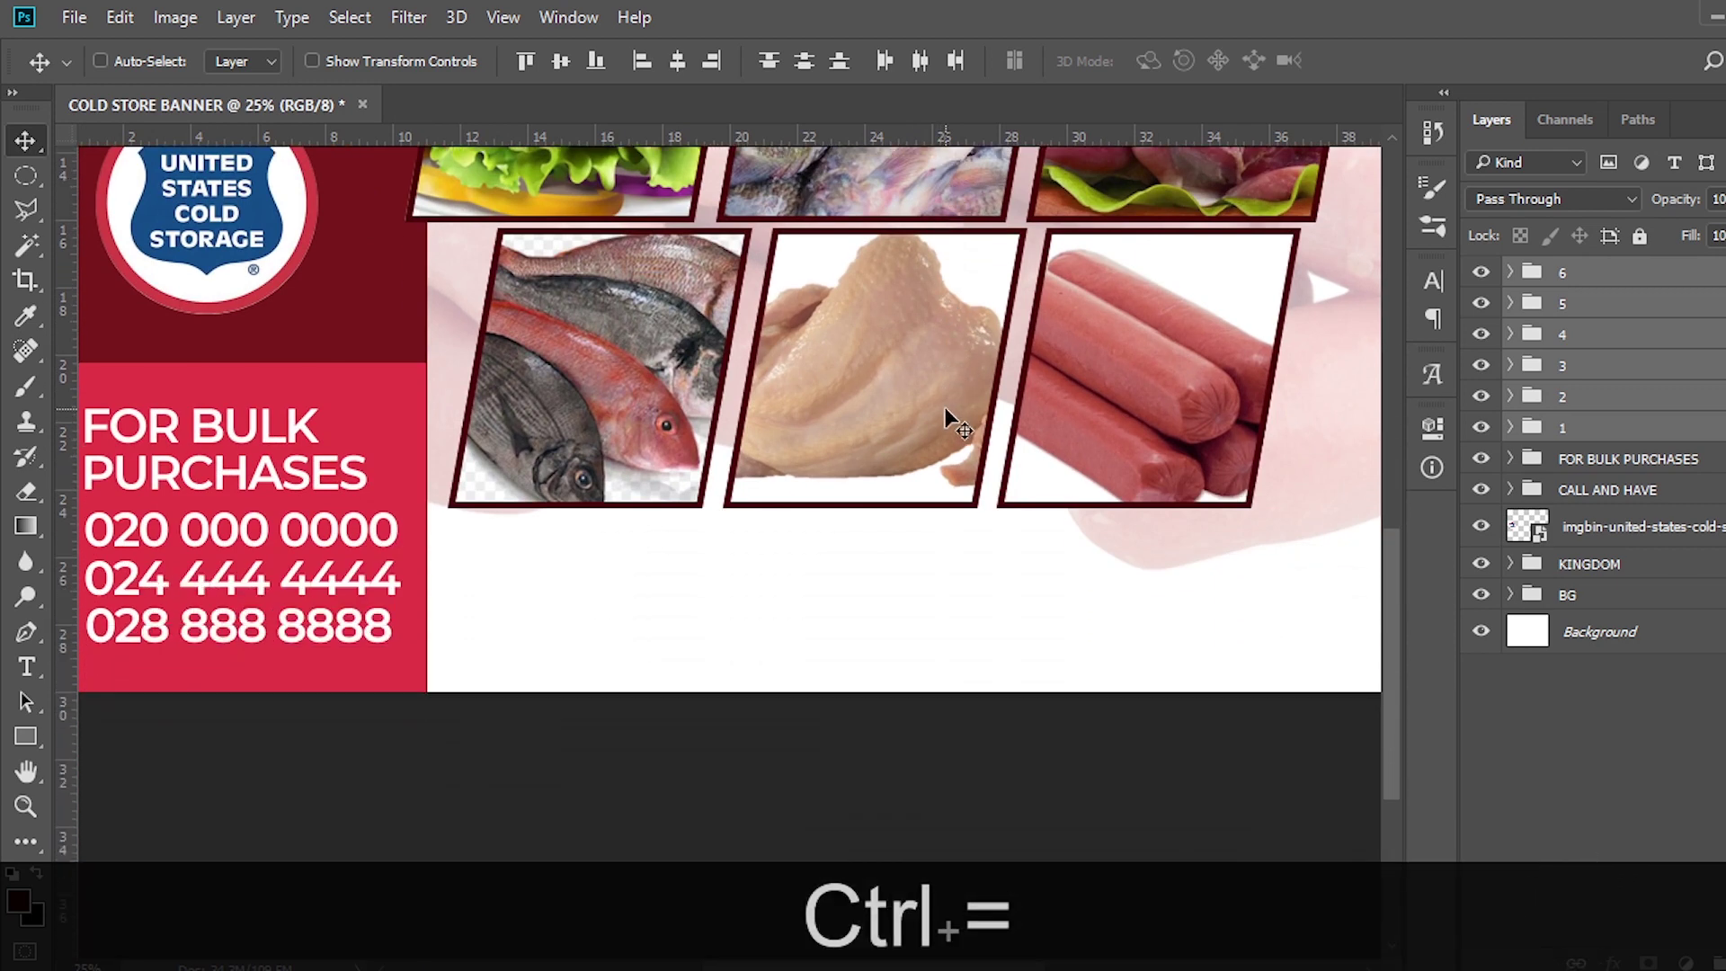
key(ctrl+h)
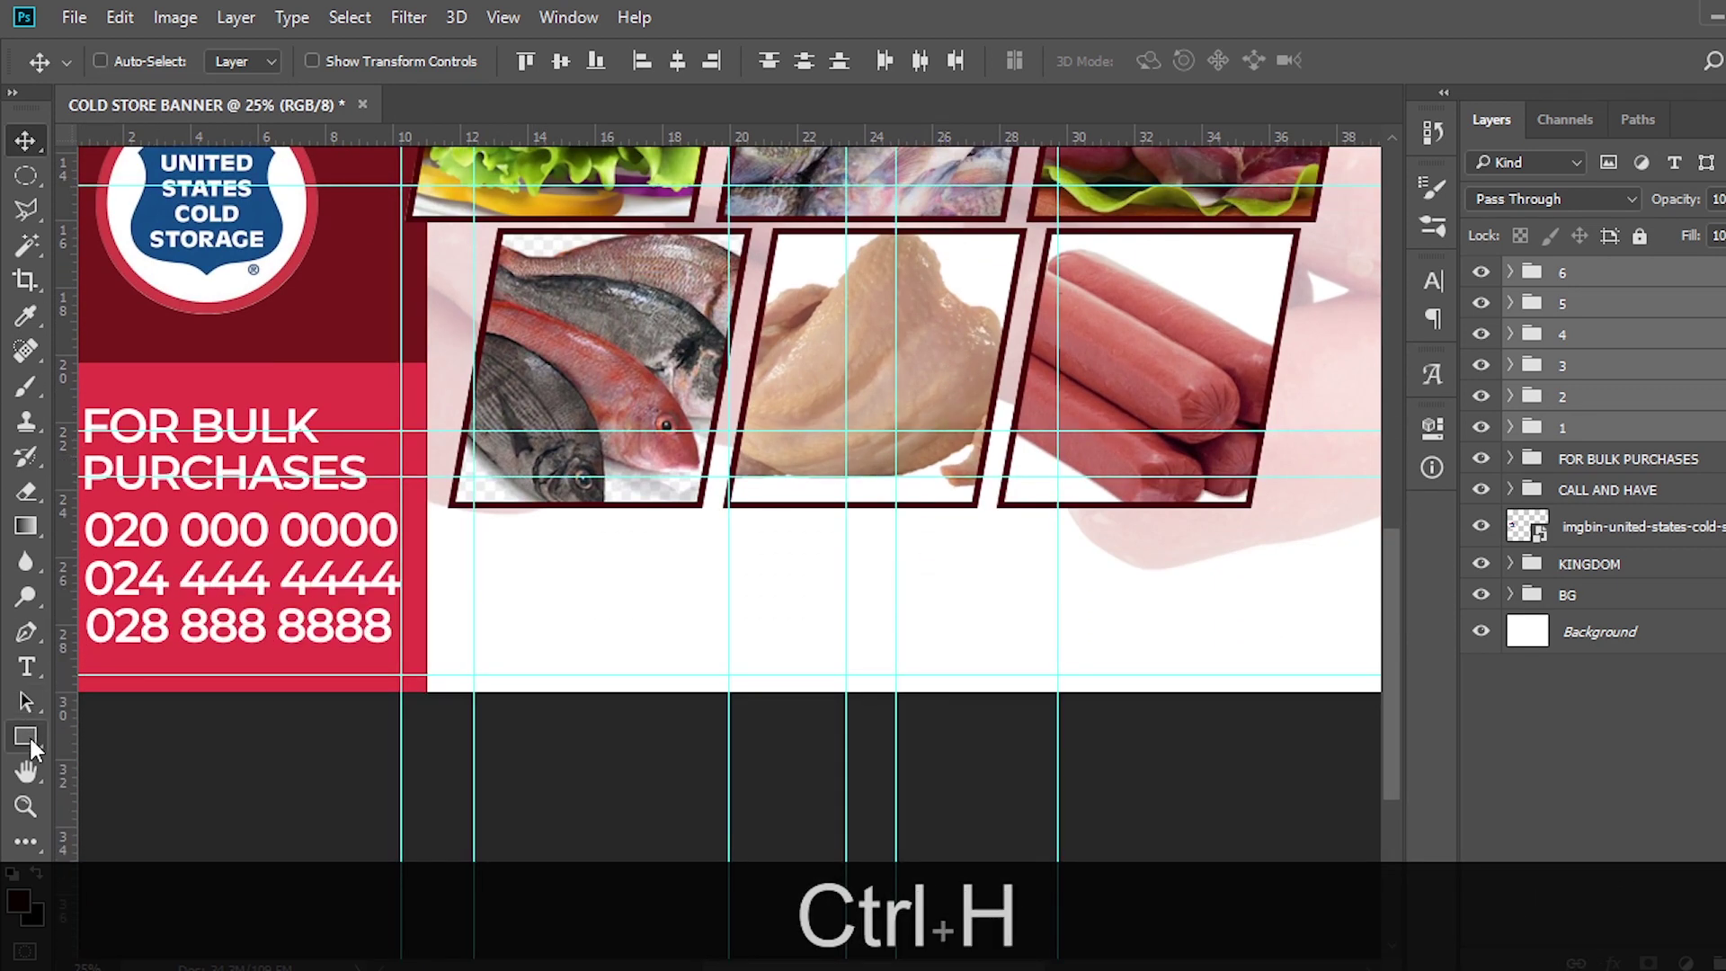
click(27, 736)
key(t)
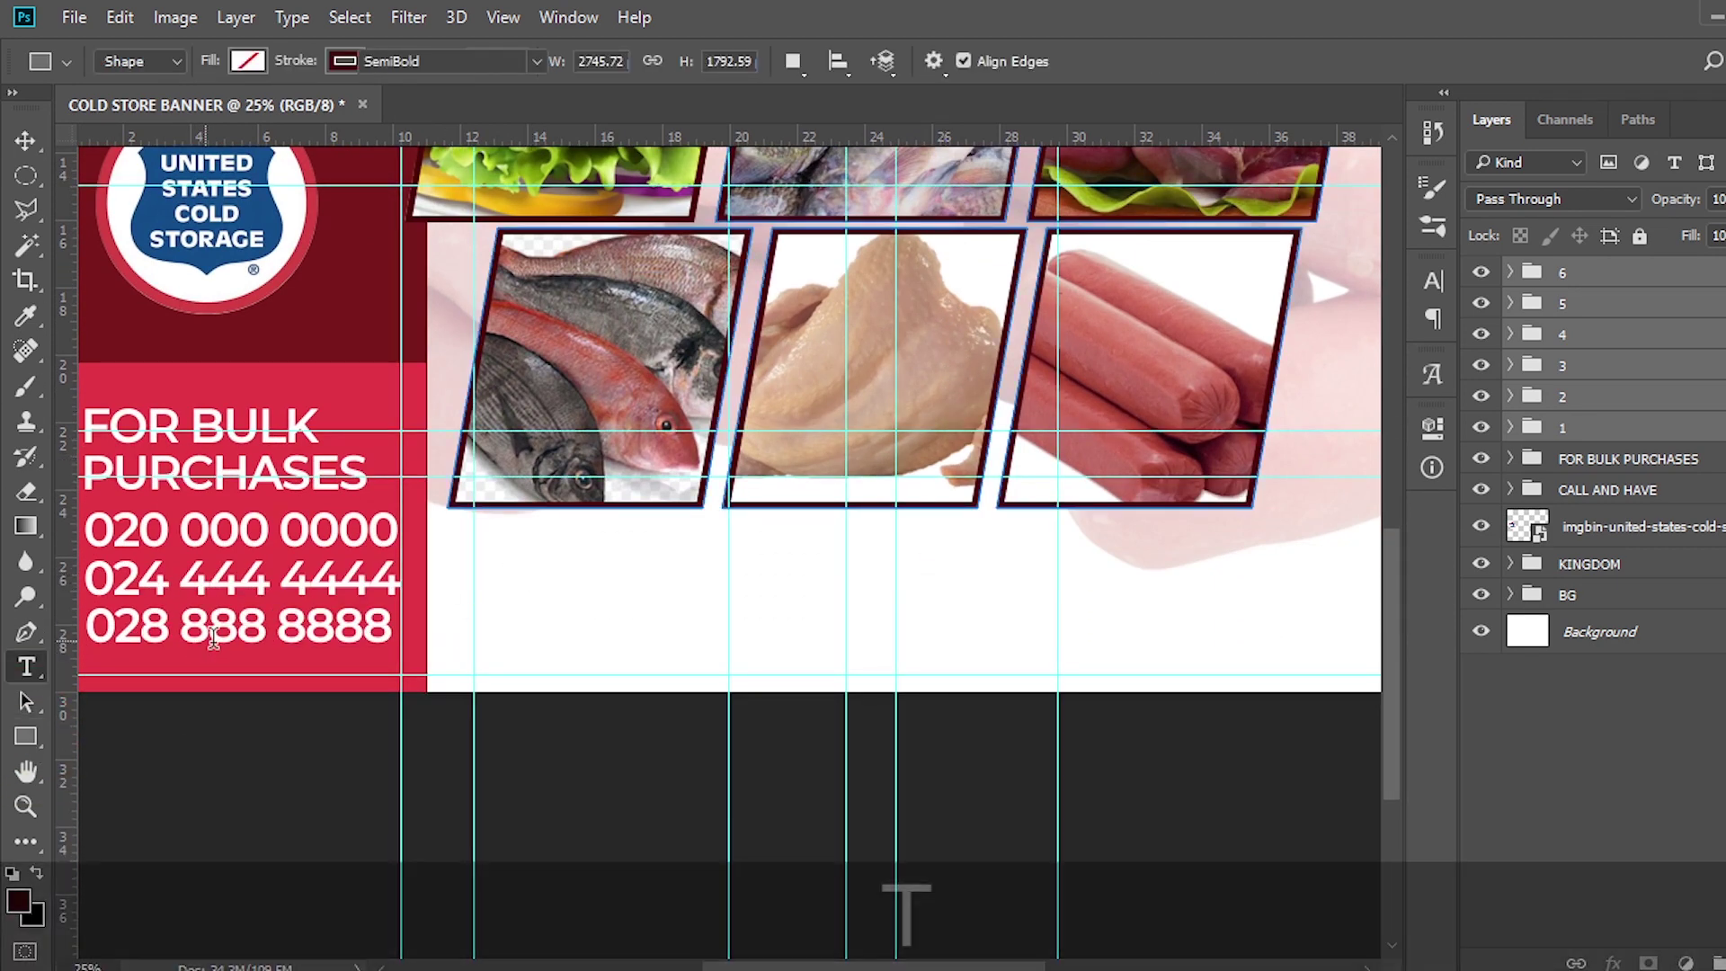
click(630, 578)
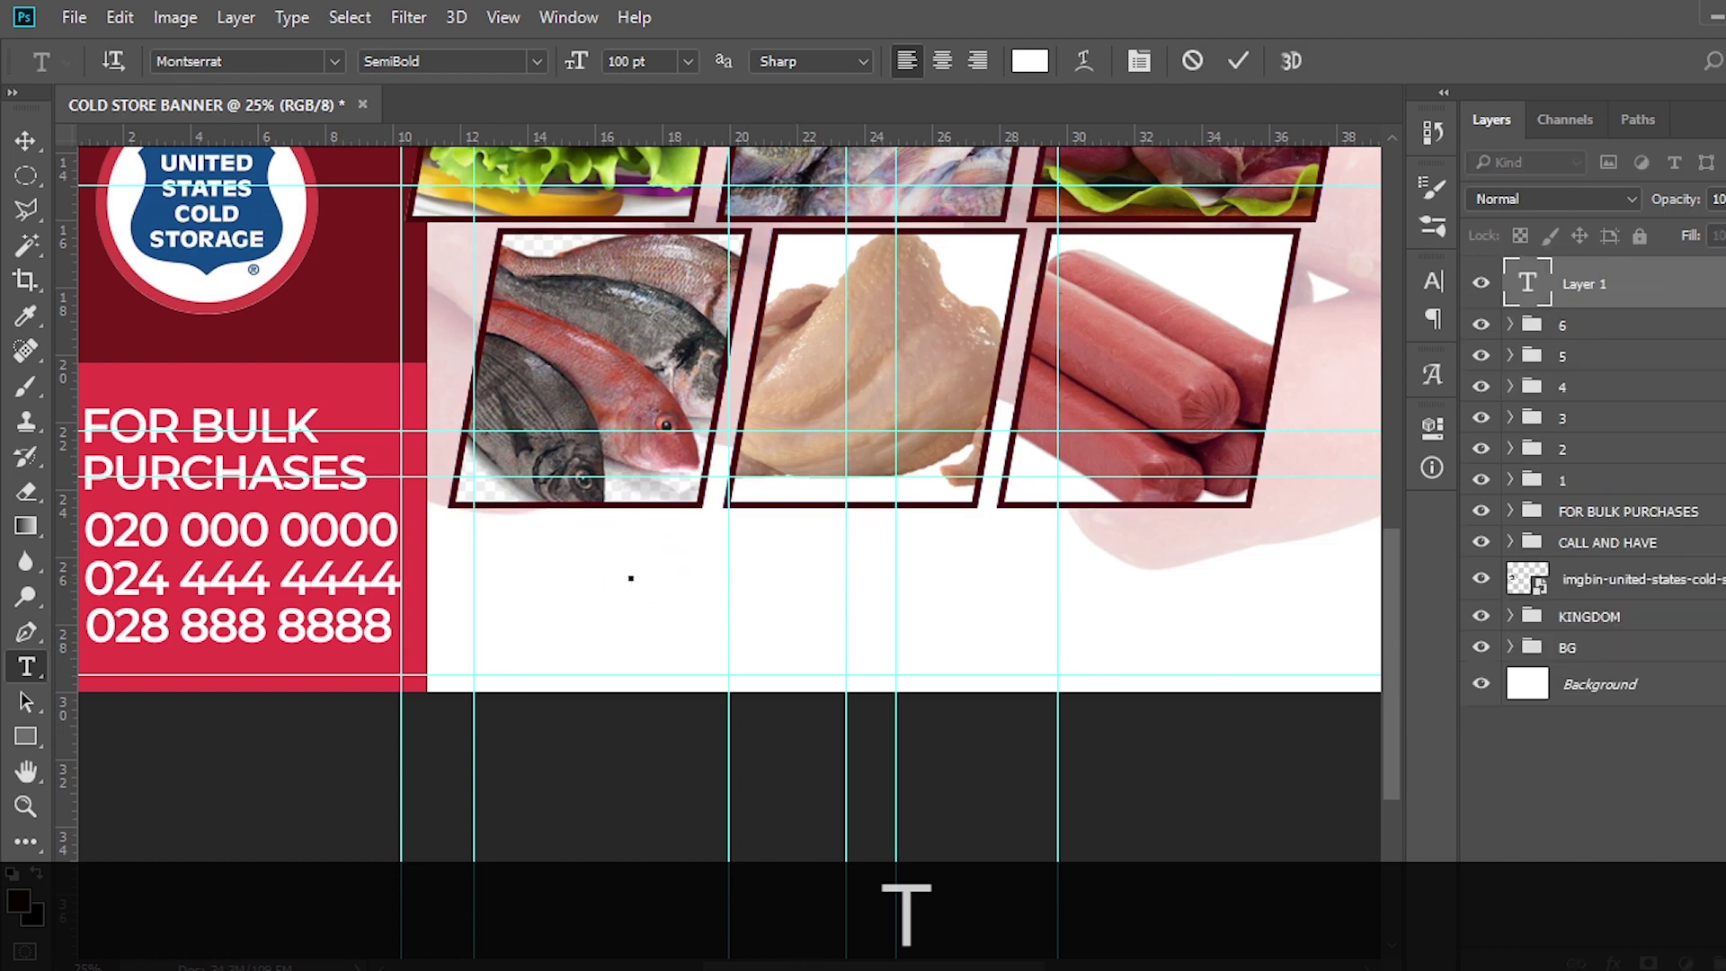
key(alt+Tab)
drag(872, 905, 410, 845)
key(ctrl+c)
click(871, 3)
key(ctrl+v)
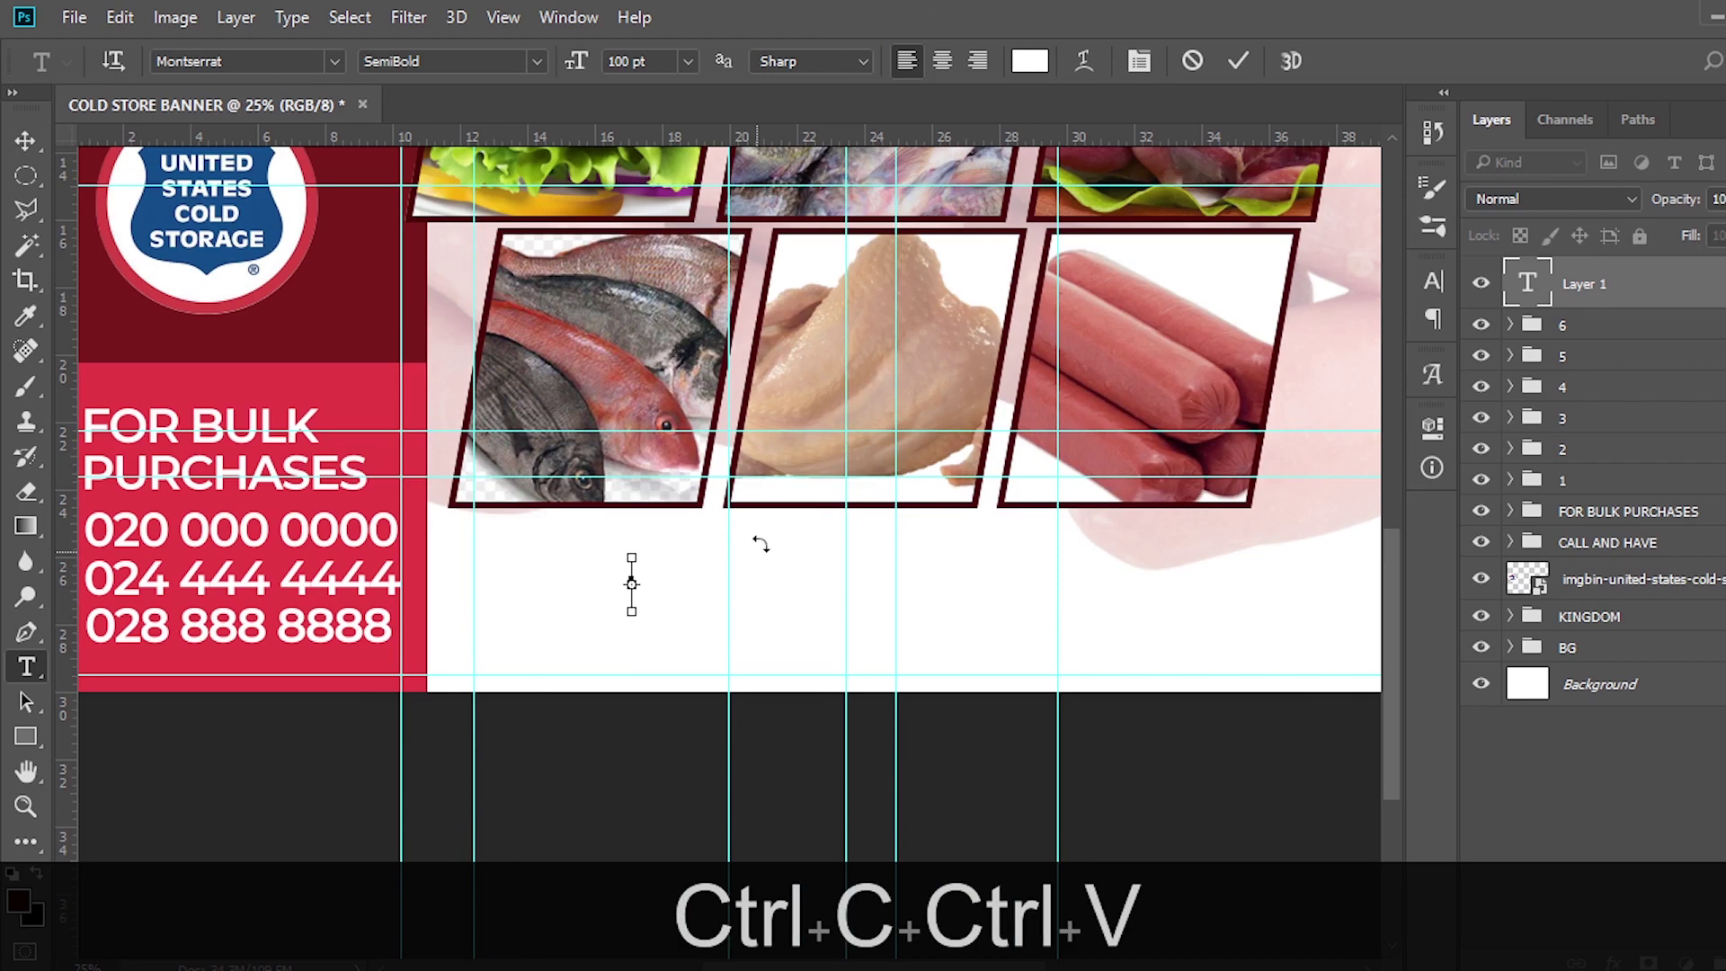
click(1546, 280)
Change the product list's text colour to black
click(1433, 281)
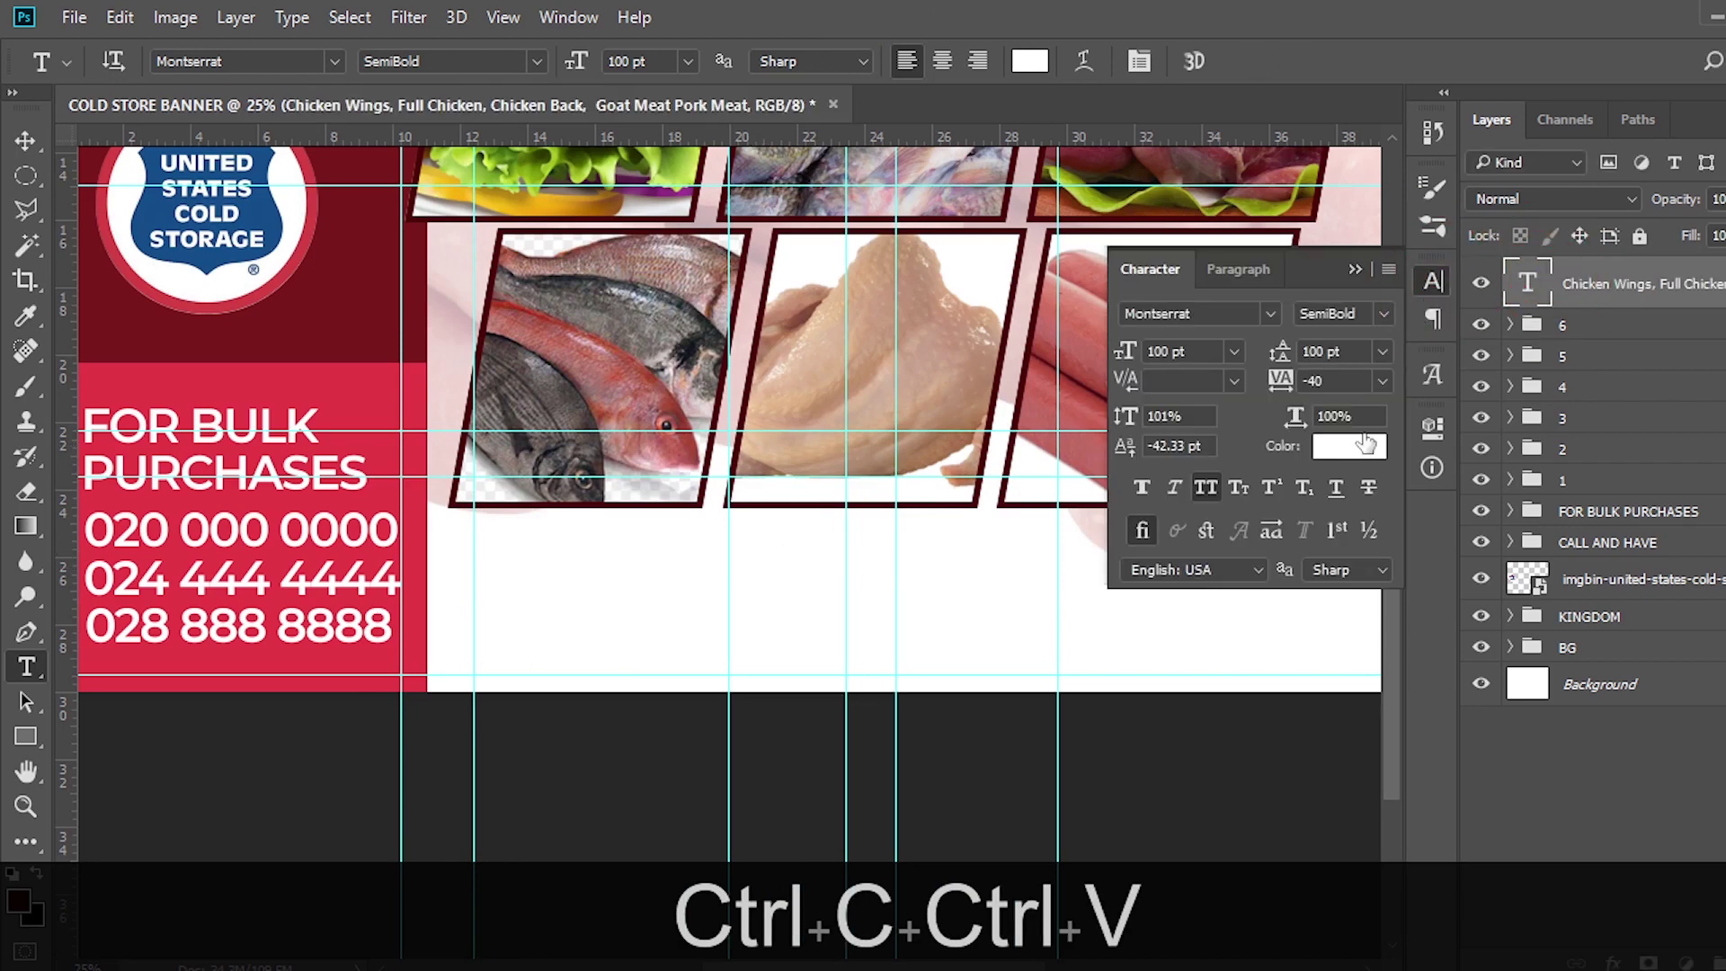
click(1348, 451)
drag(1160, 572, 1056, 655)
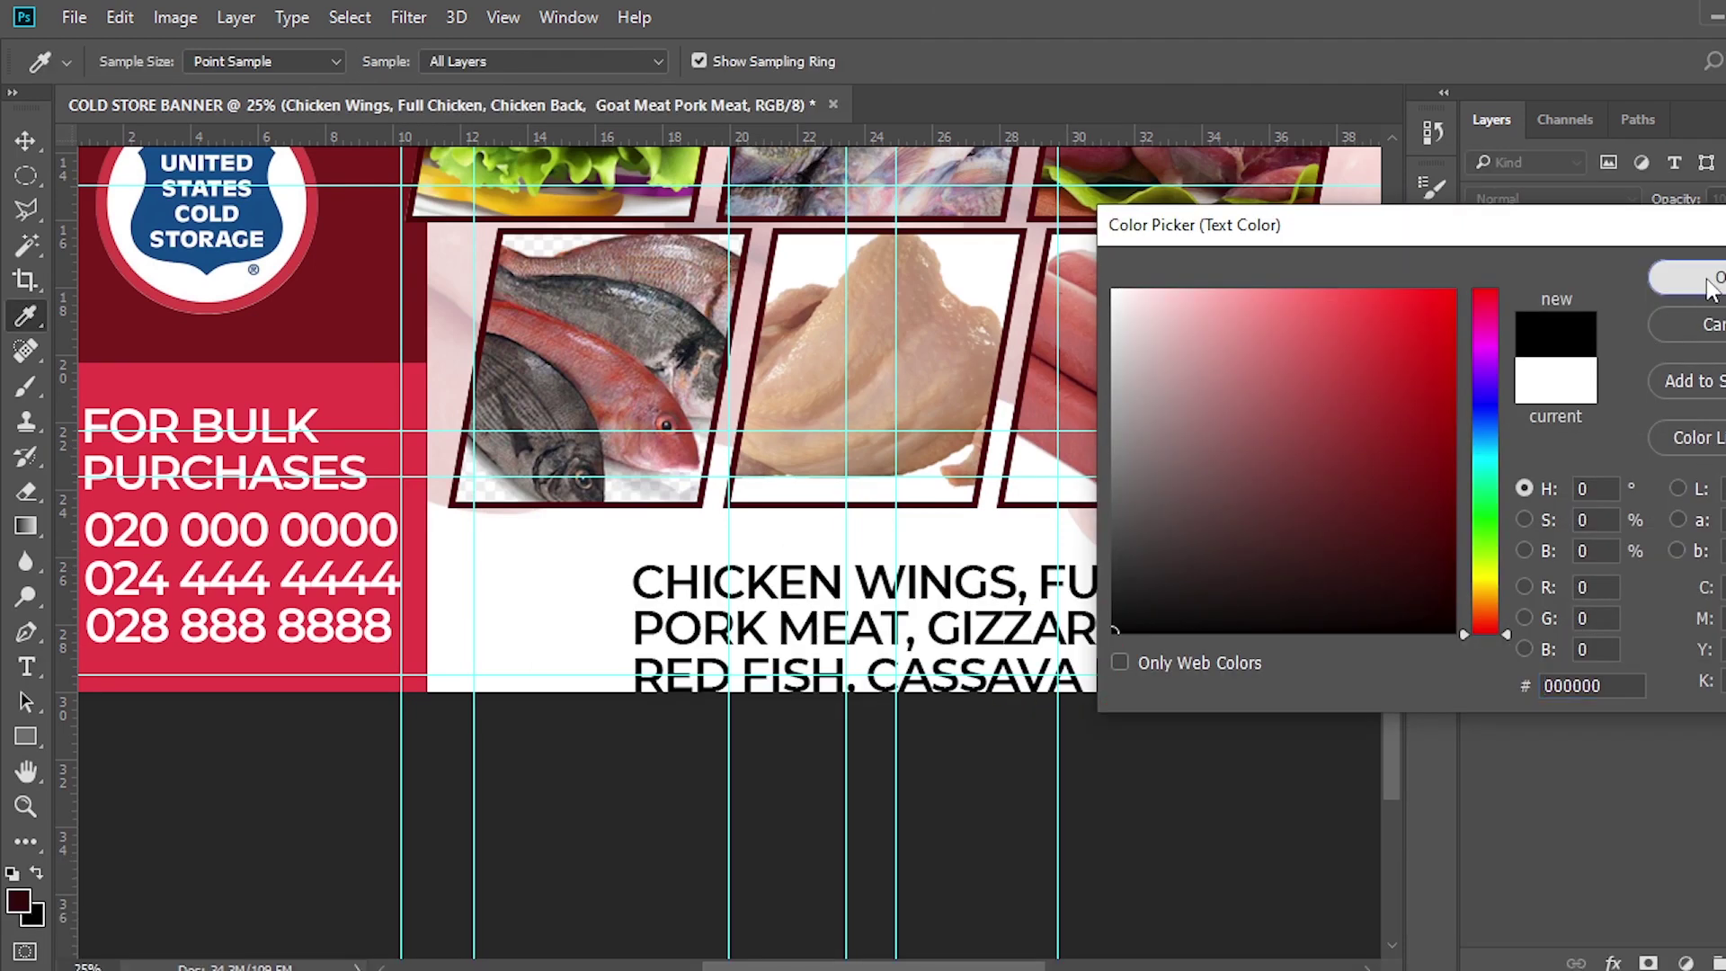
click(1705, 276)
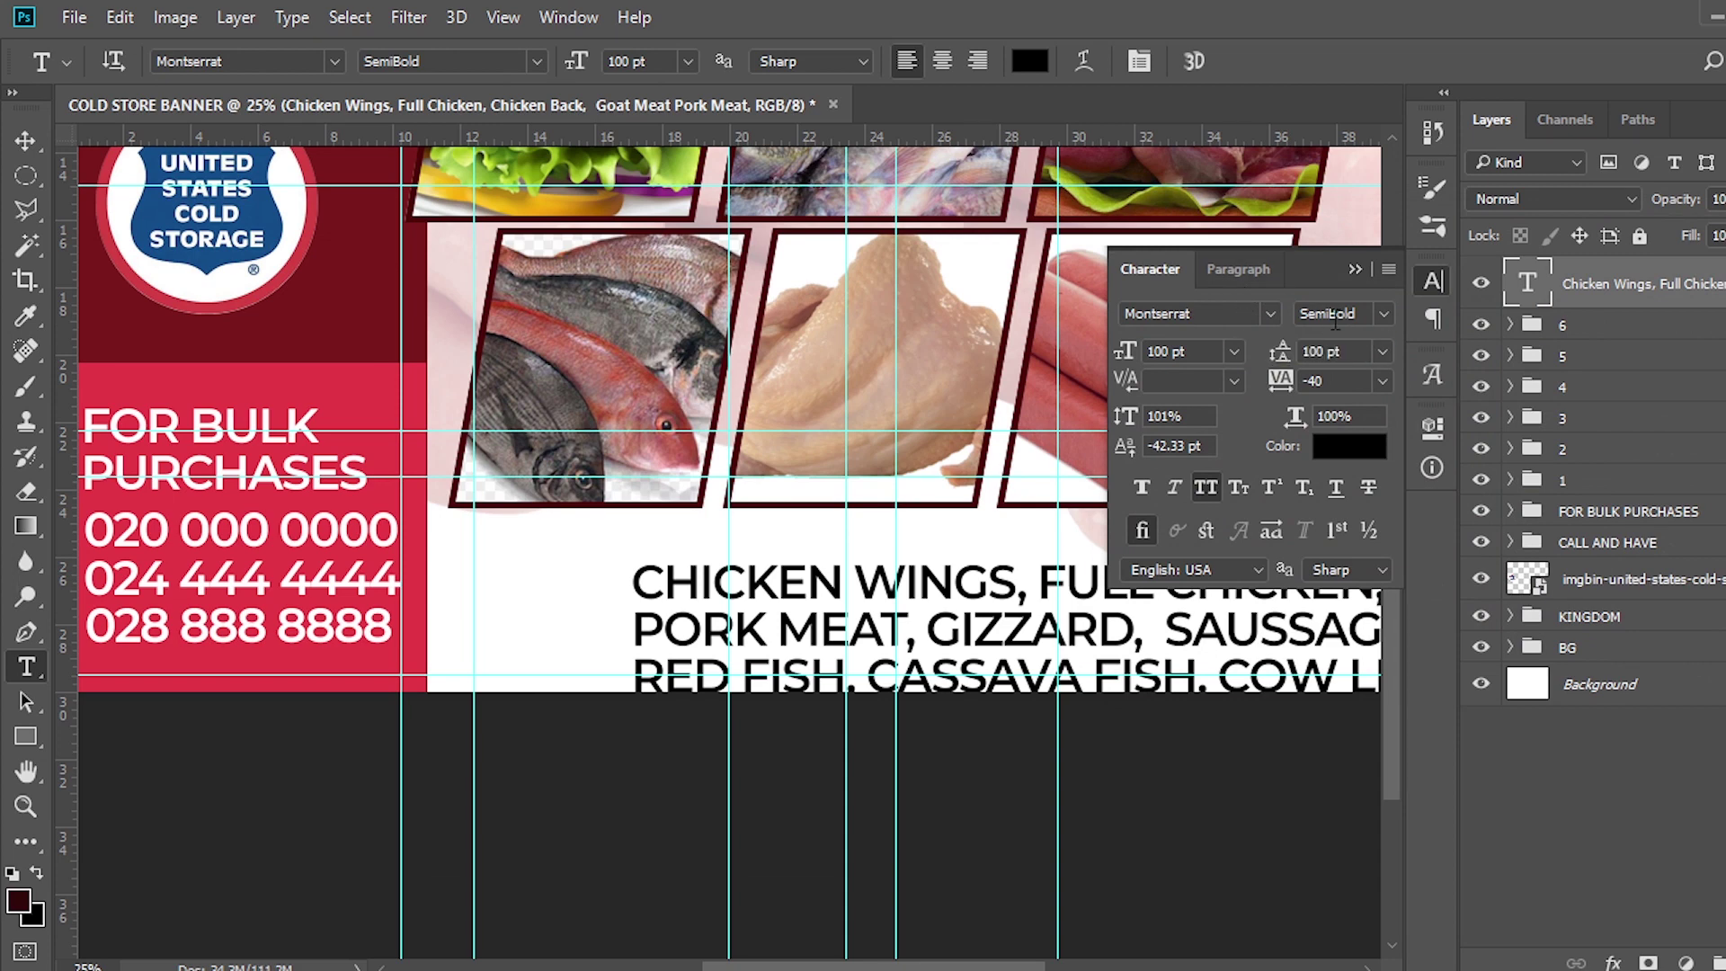
Set the product list to 66 pt with 65 pt leading, mixed case and faux italic
click(1177, 350)
text(66)
key(Return)
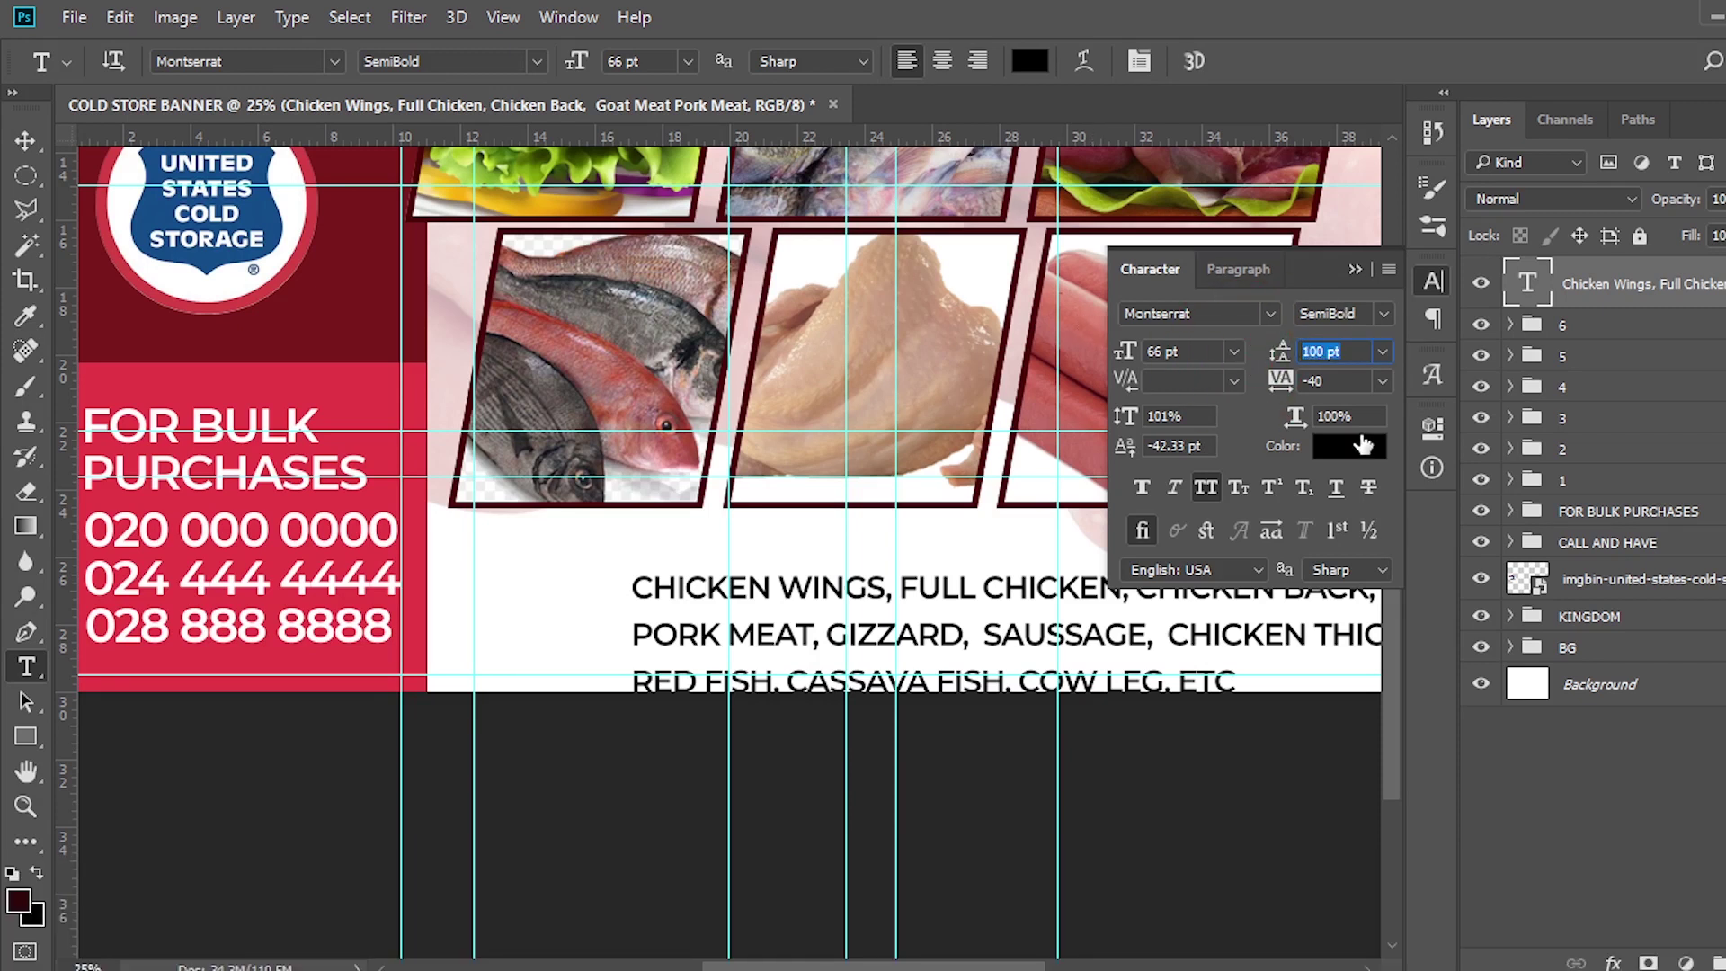
text(65)
key(Return)
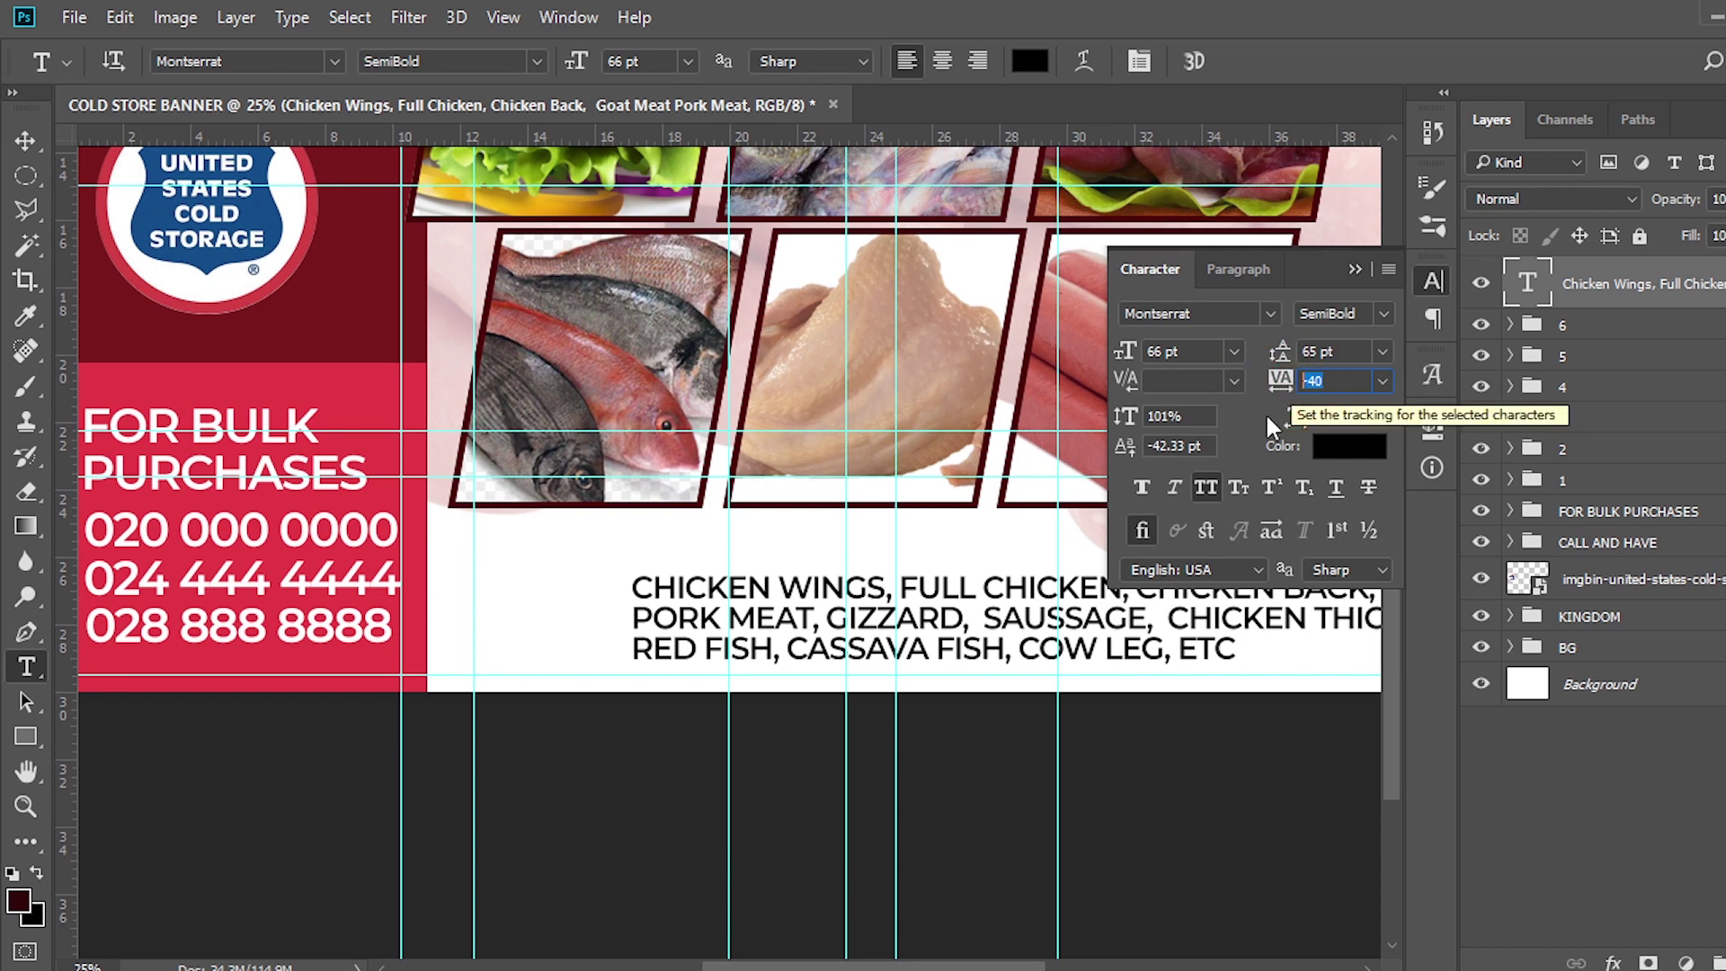
click(1207, 490)
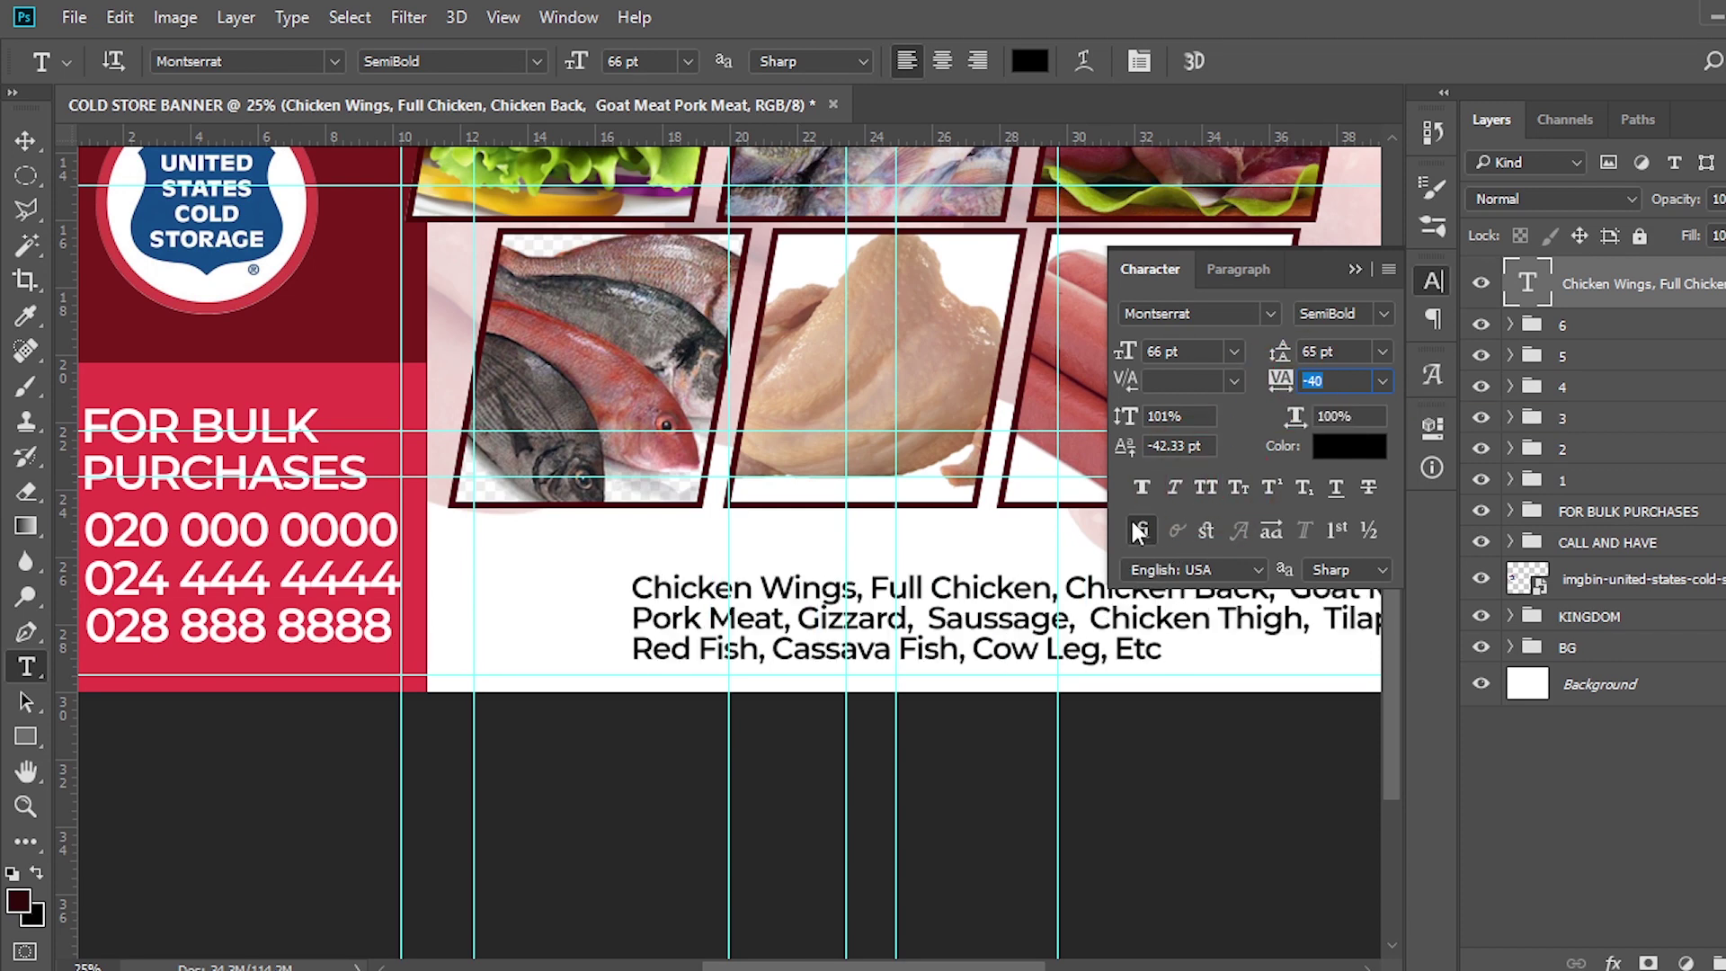
click(1173, 483)
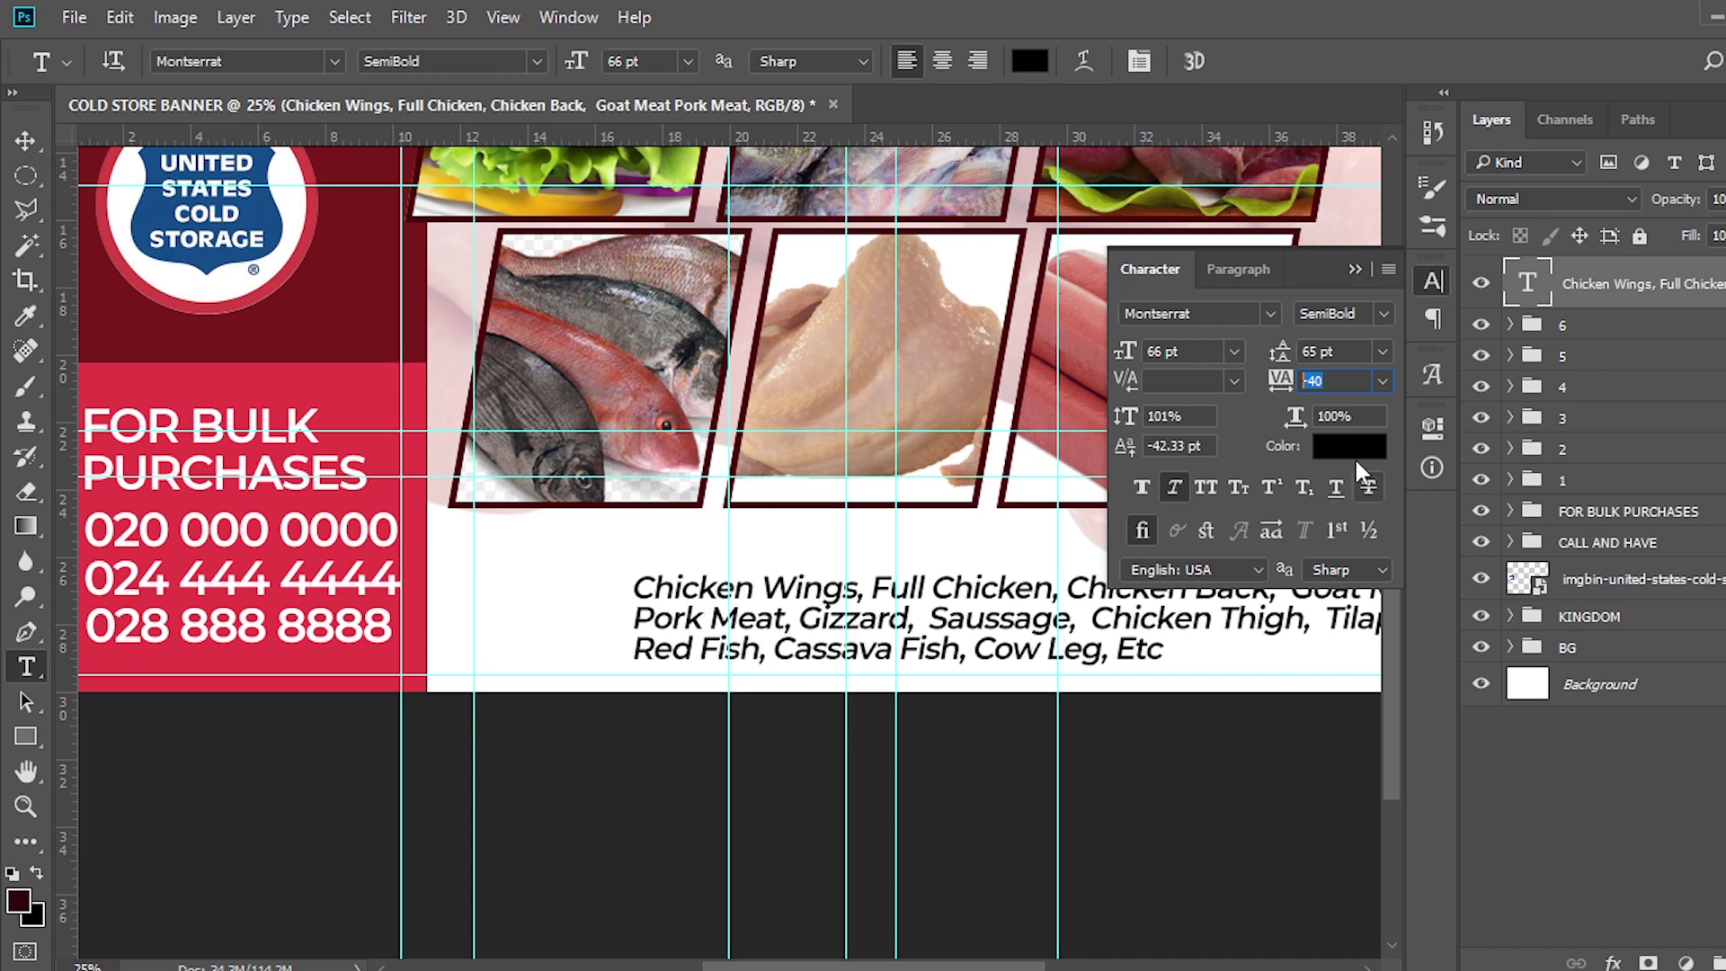
click(1355, 269)
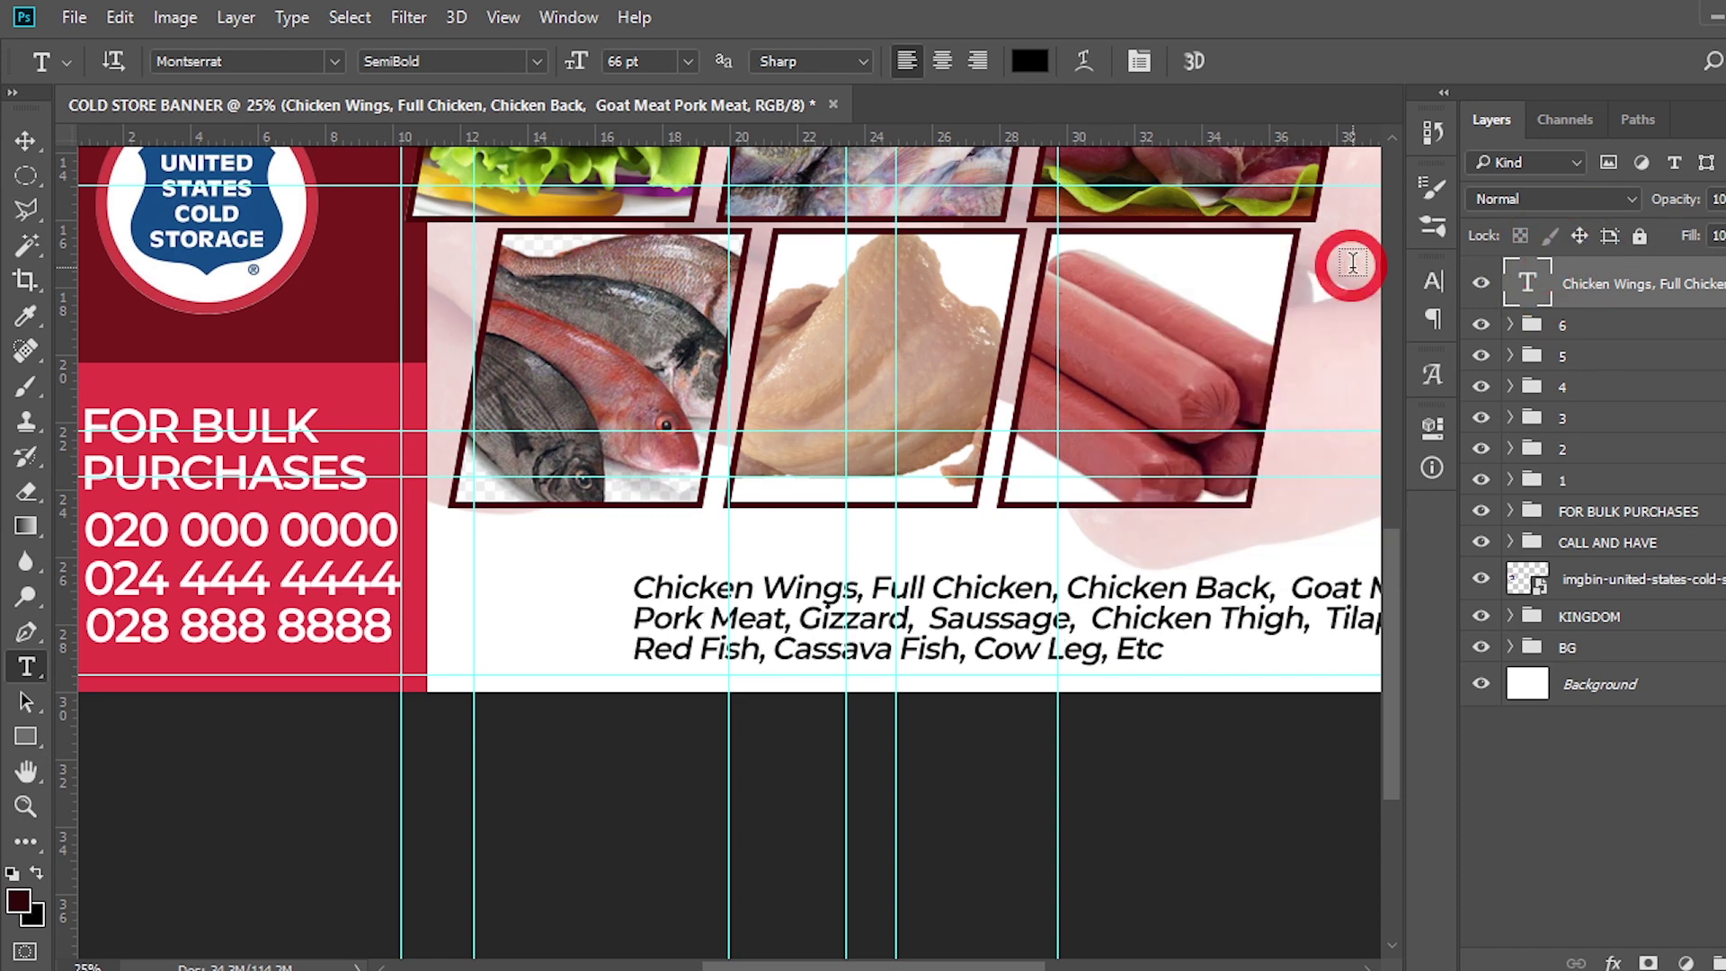
Move the product list left so all three lines fit on the banner
key(v)
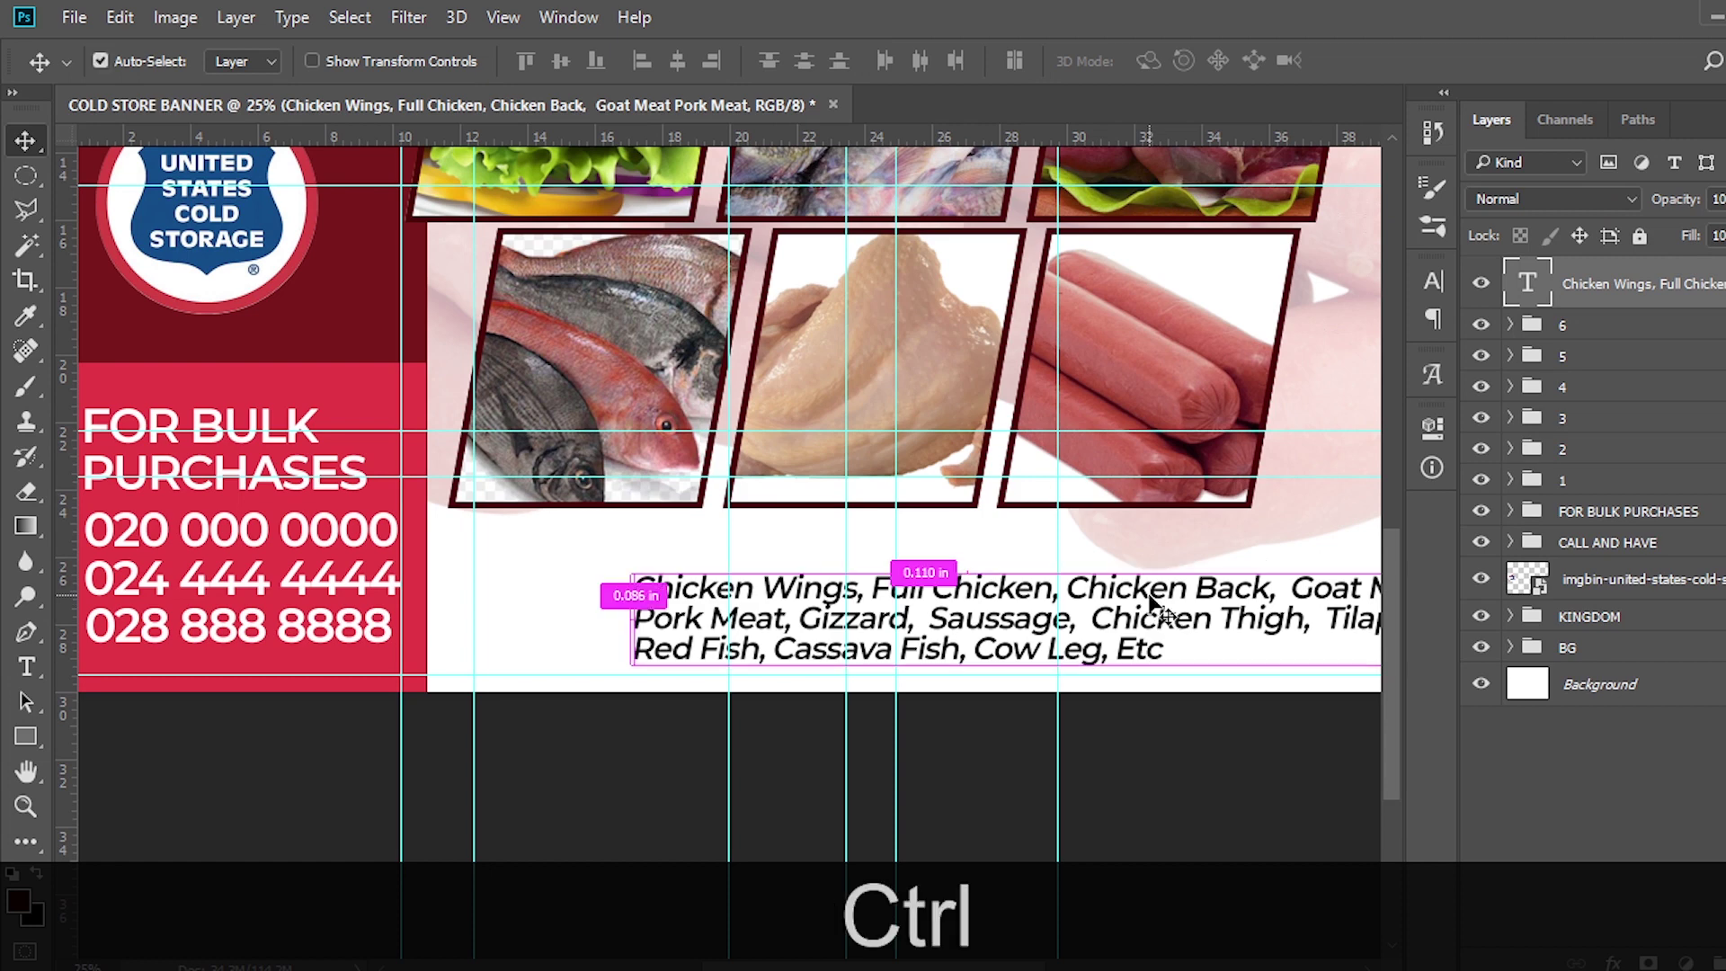
key(ctrl+t)
drag(1115, 604, 1033, 575)
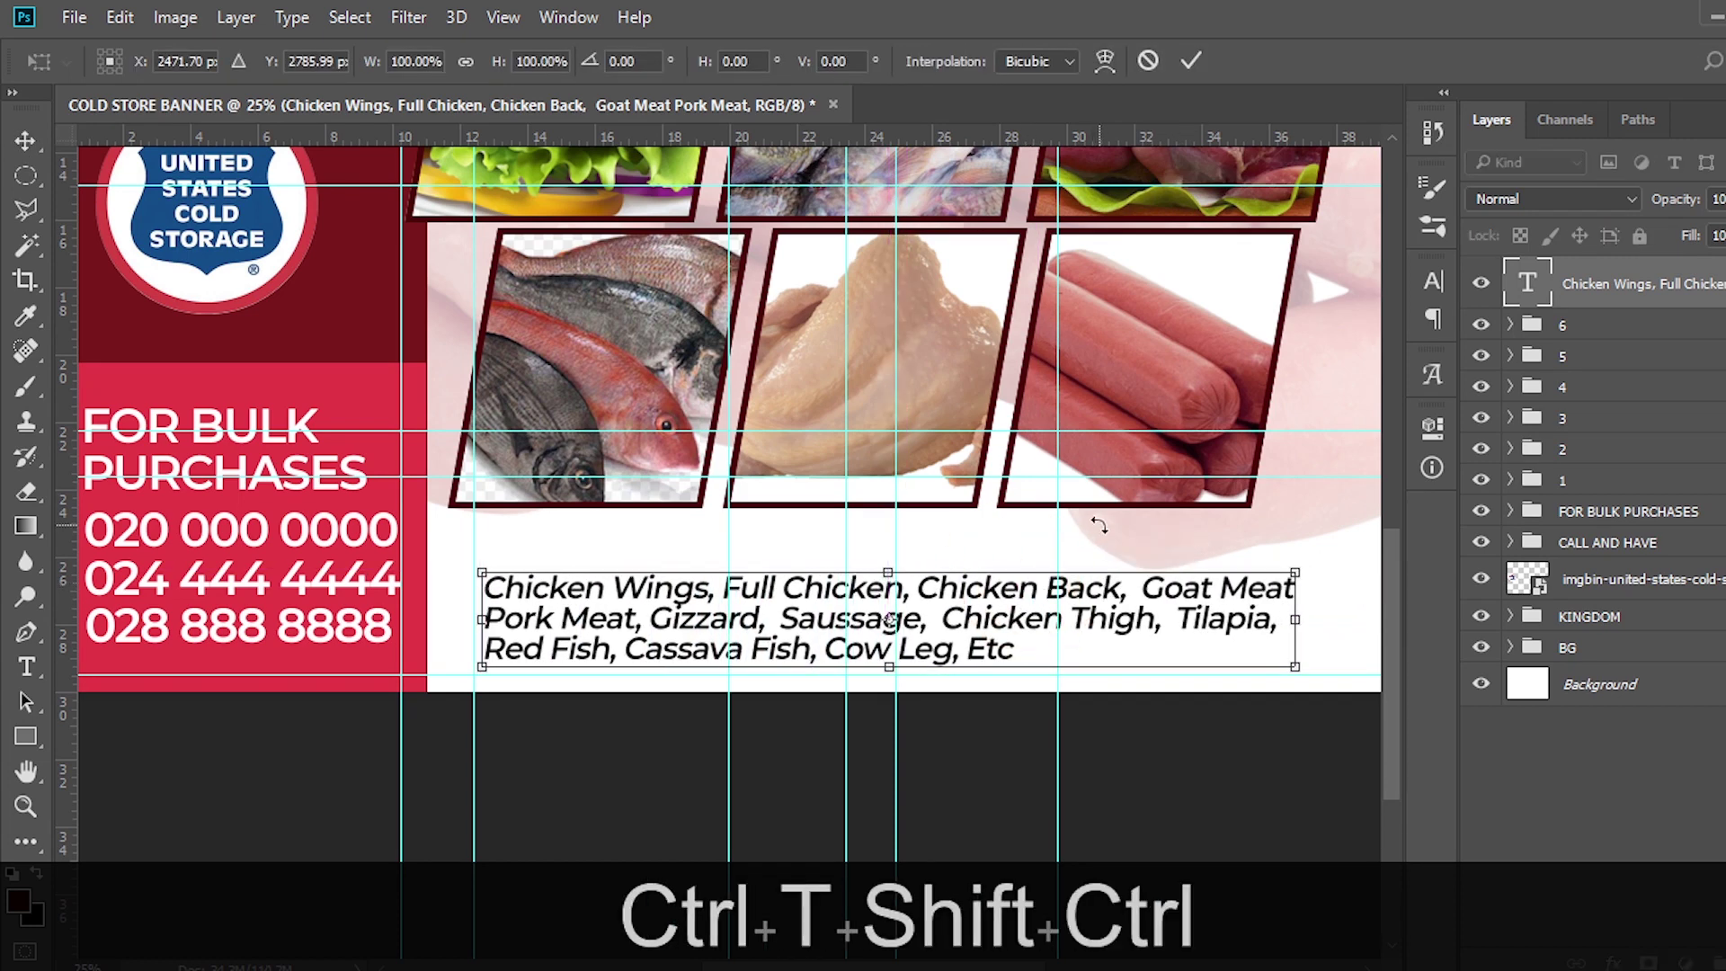
scroll(1098, 525, right, 2)
key(Return)
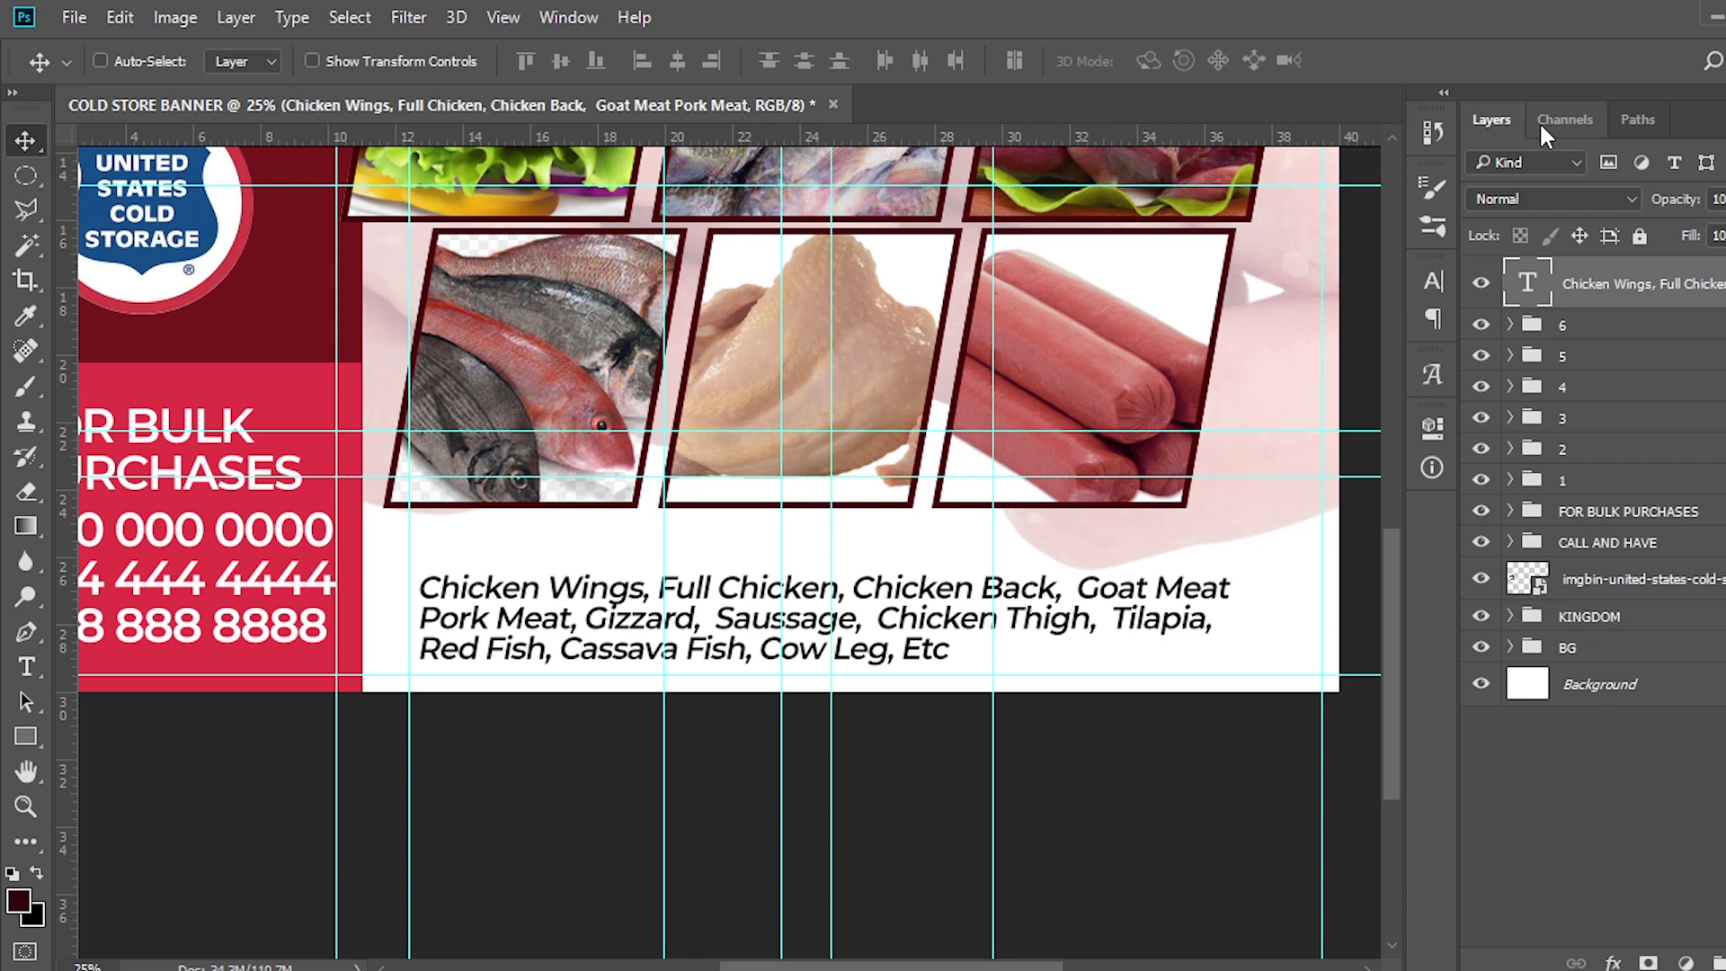
Centre-align the product list's lines in the Paragraph settings
click(1542, 120)
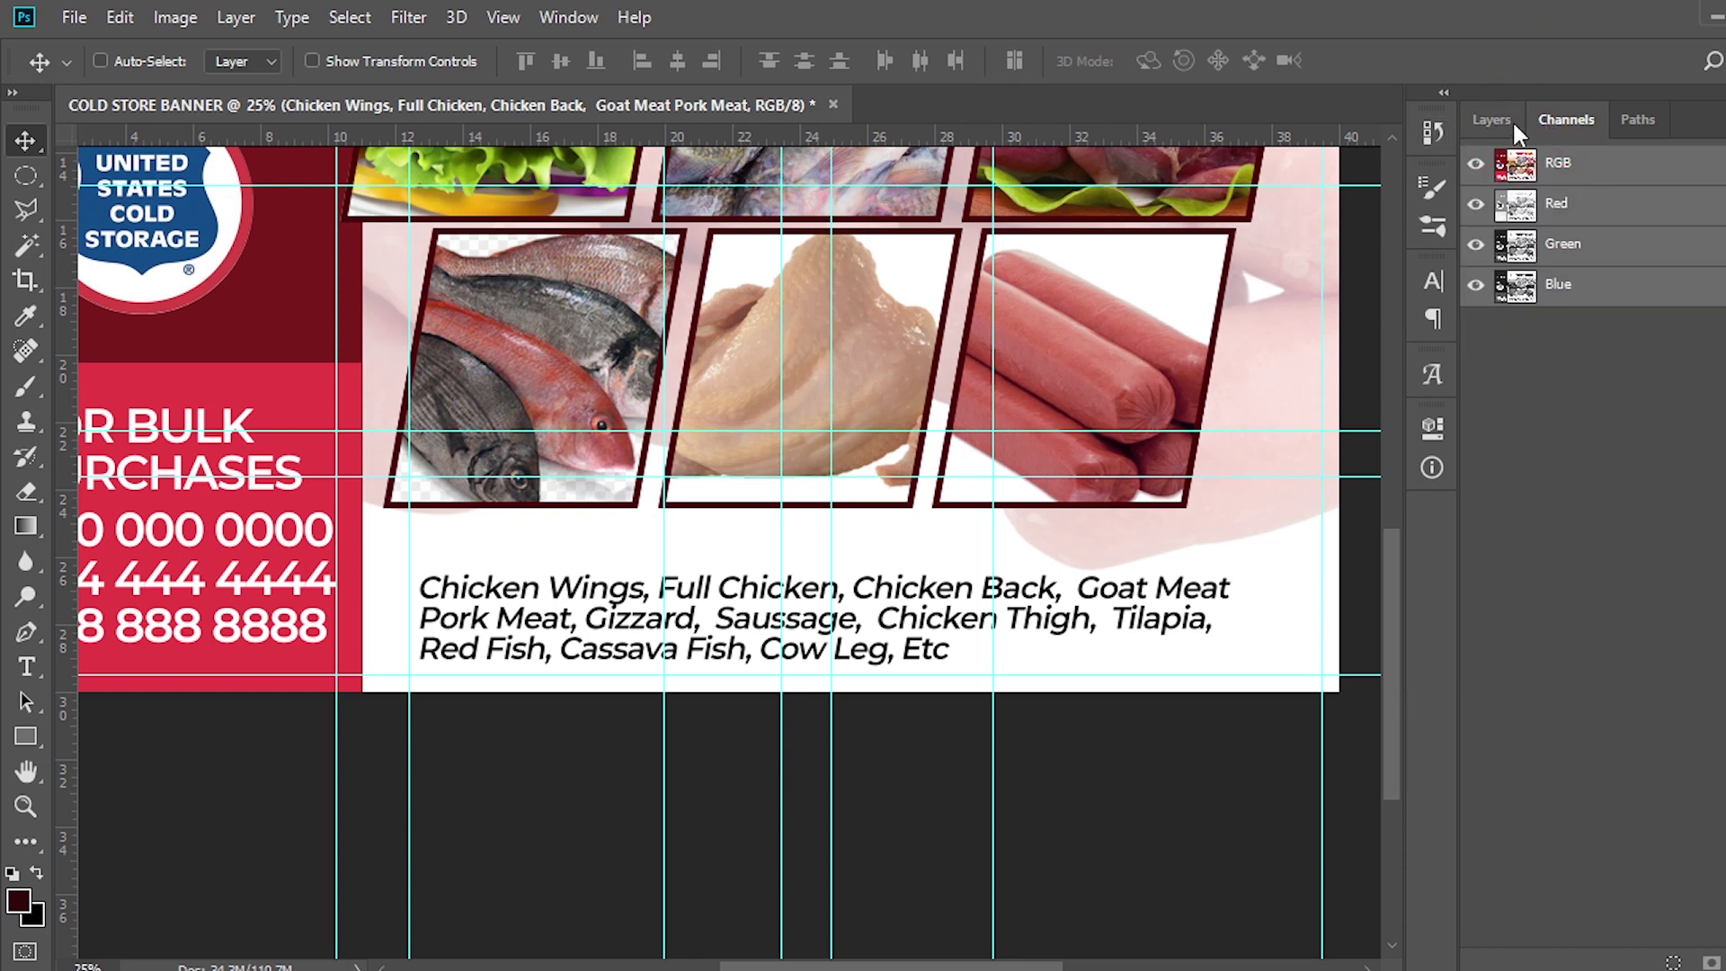
click(1512, 121)
click(1433, 317)
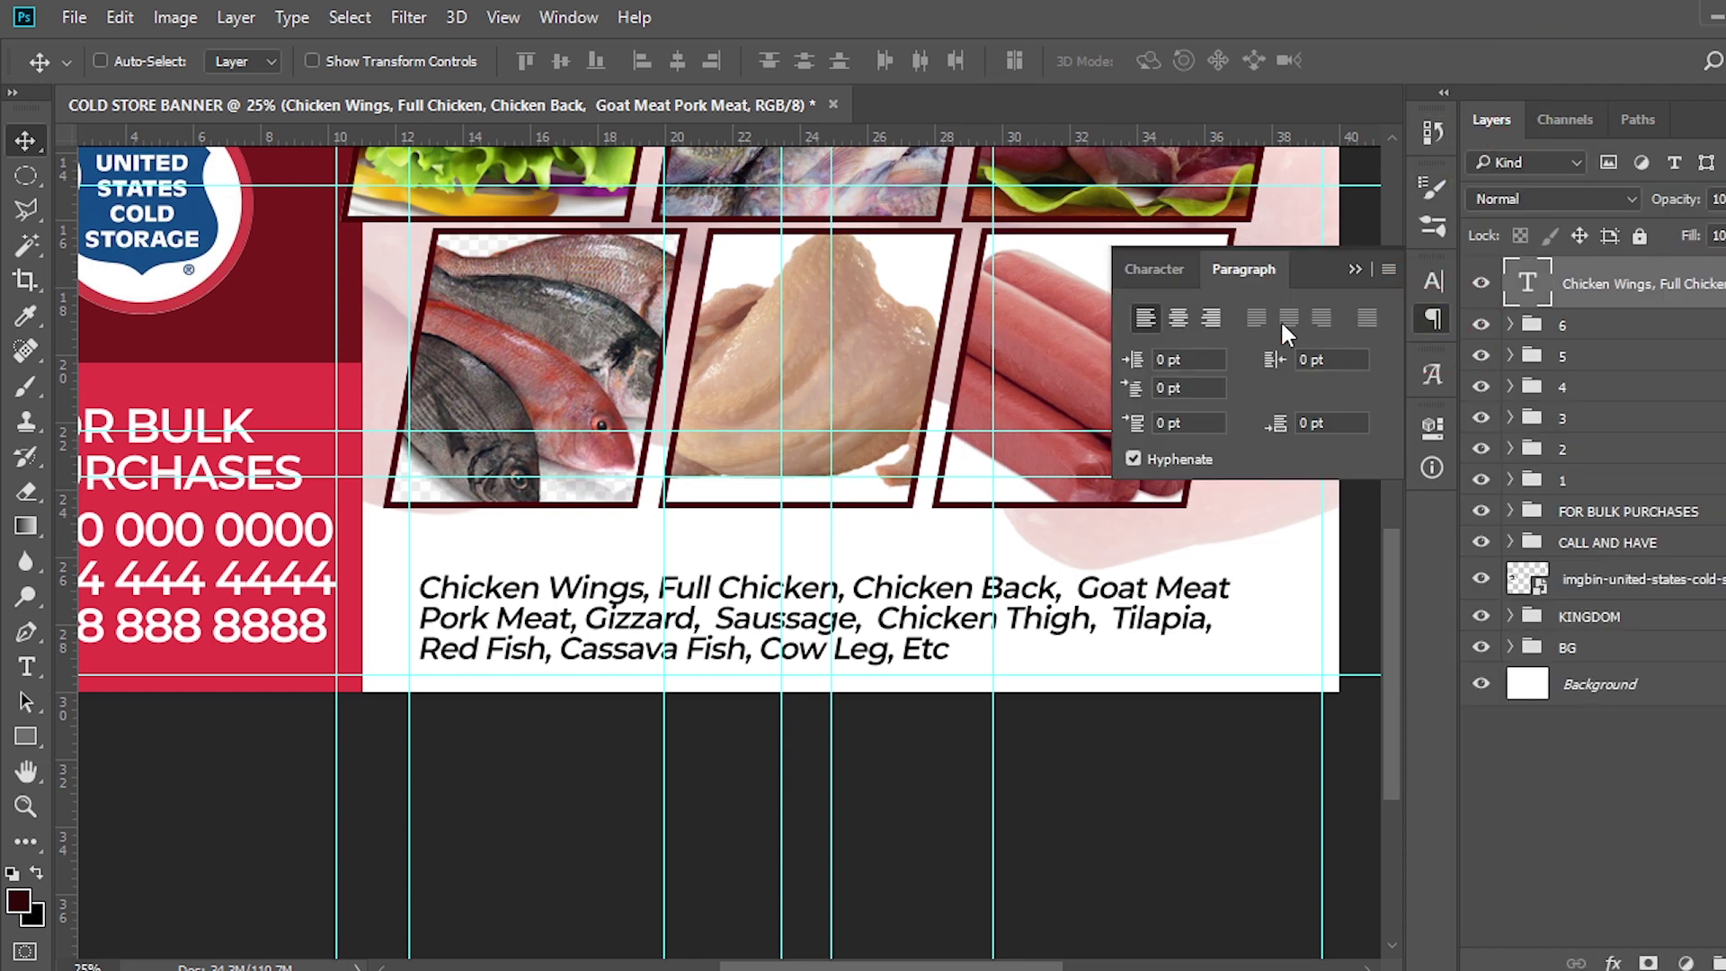
click(1173, 269)
click(1232, 269)
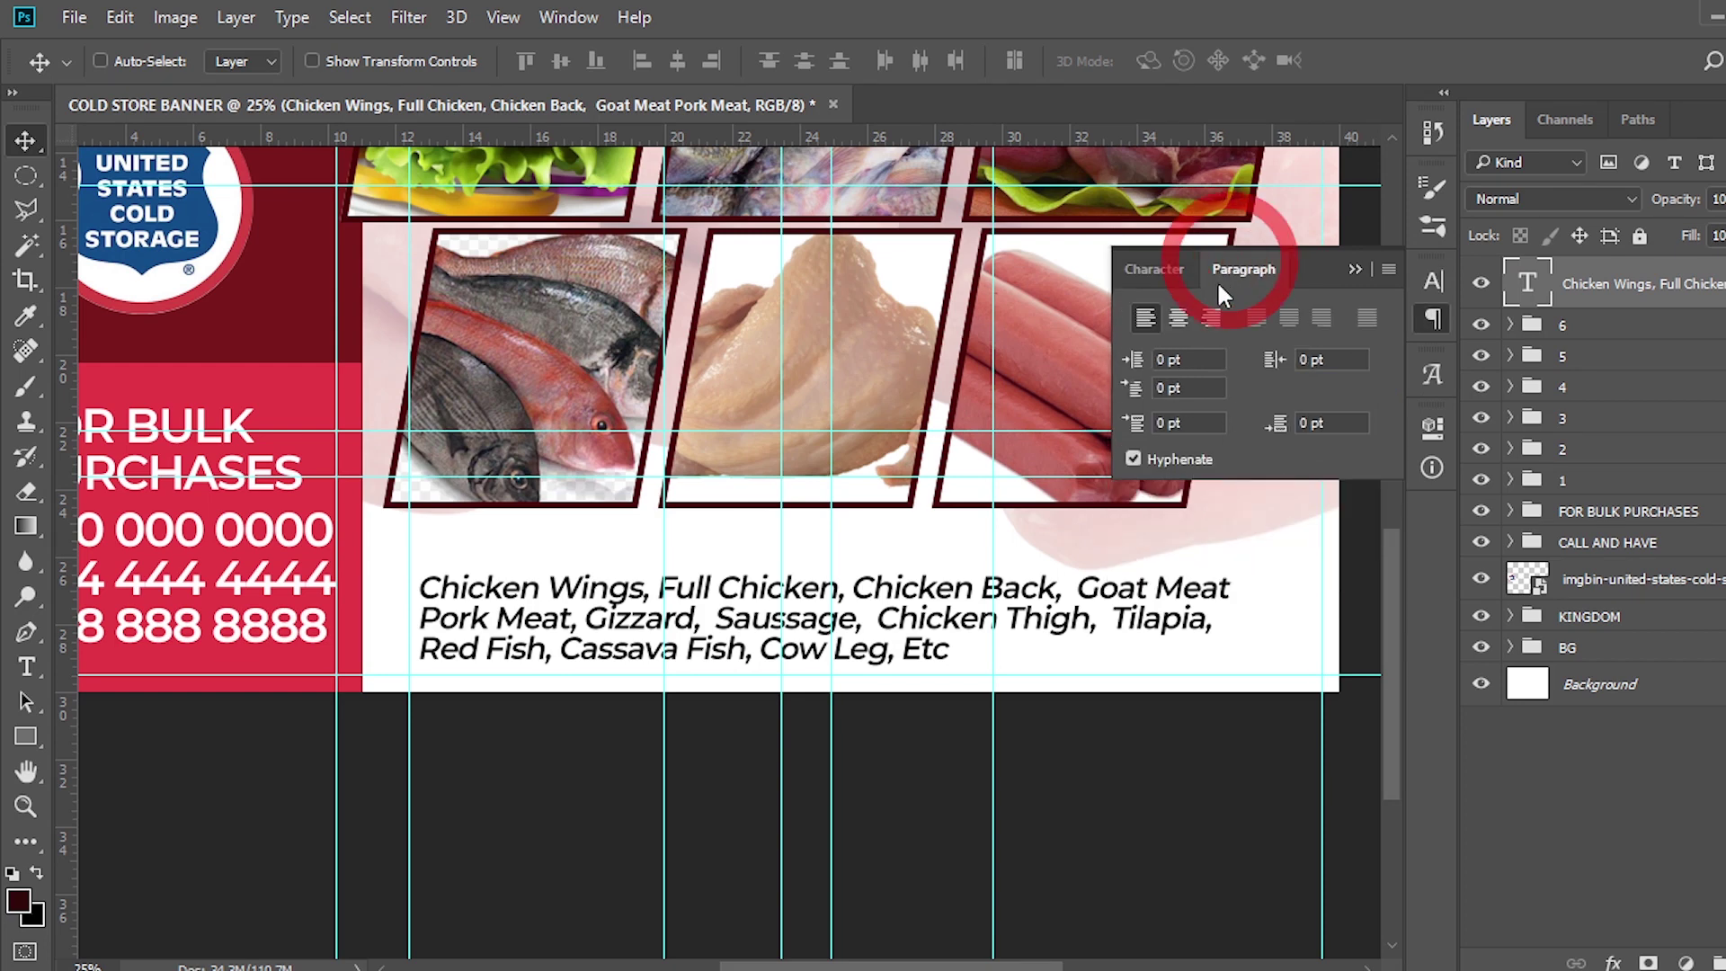
click(1178, 317)
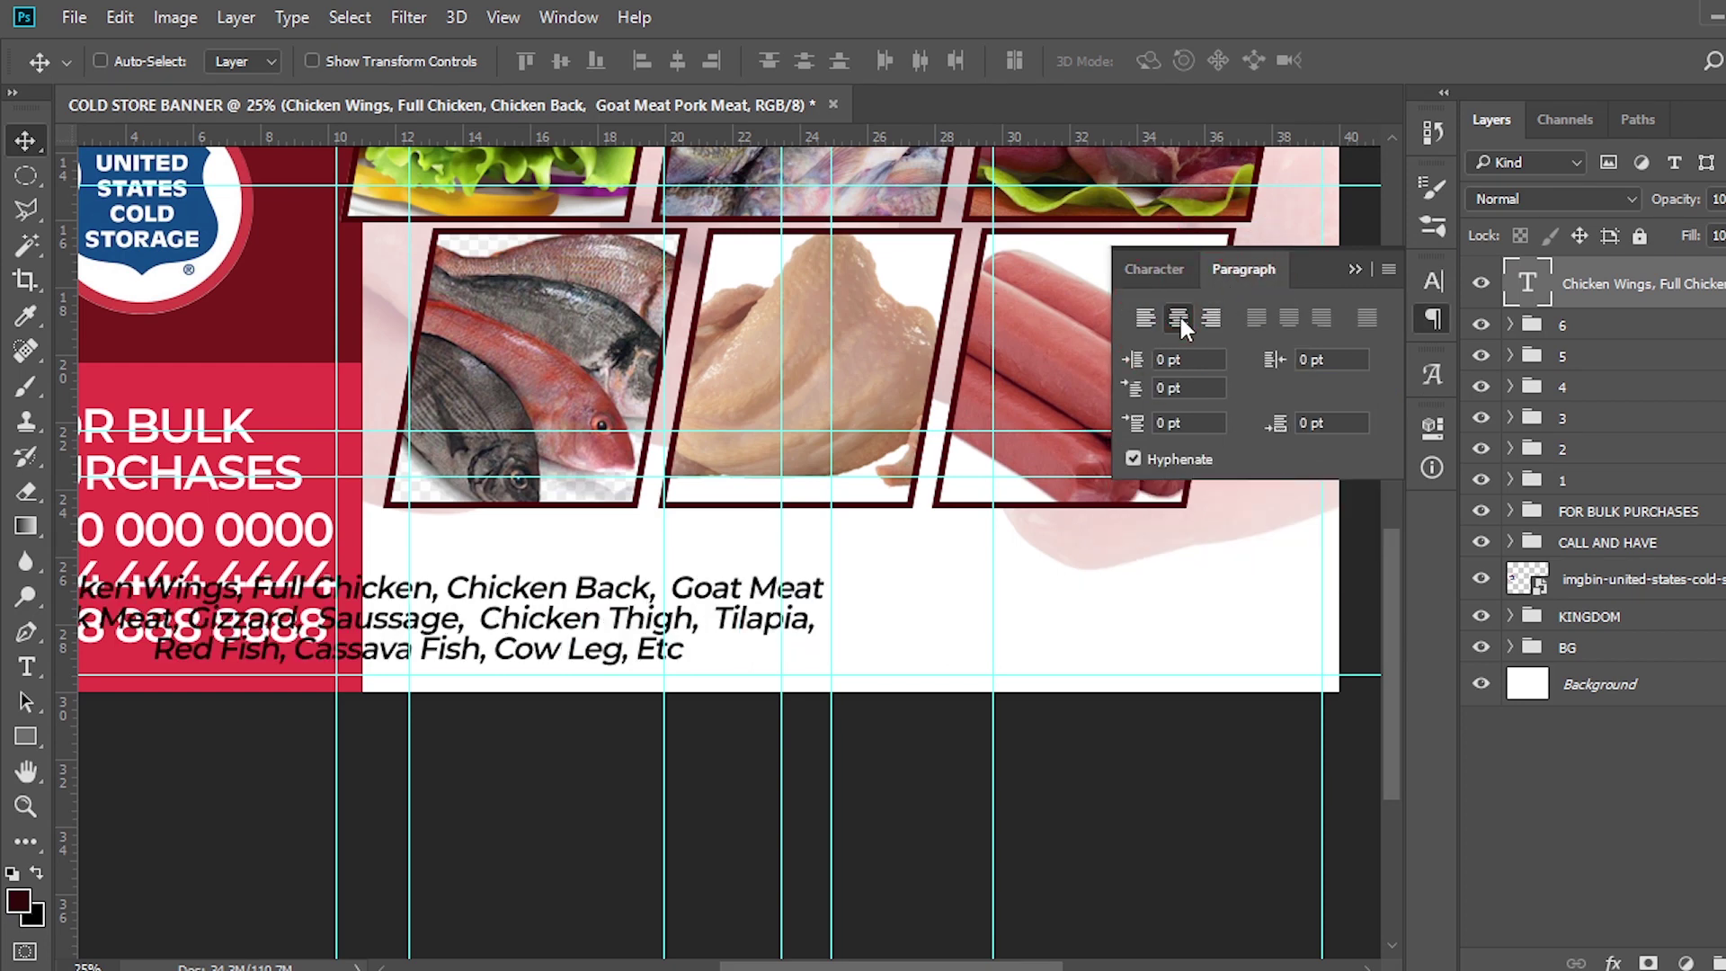
click(1355, 270)
Centre the text block in the white panel, raise it slightly, and draw a rectangle over it
drag(405, 649, 806, 649)
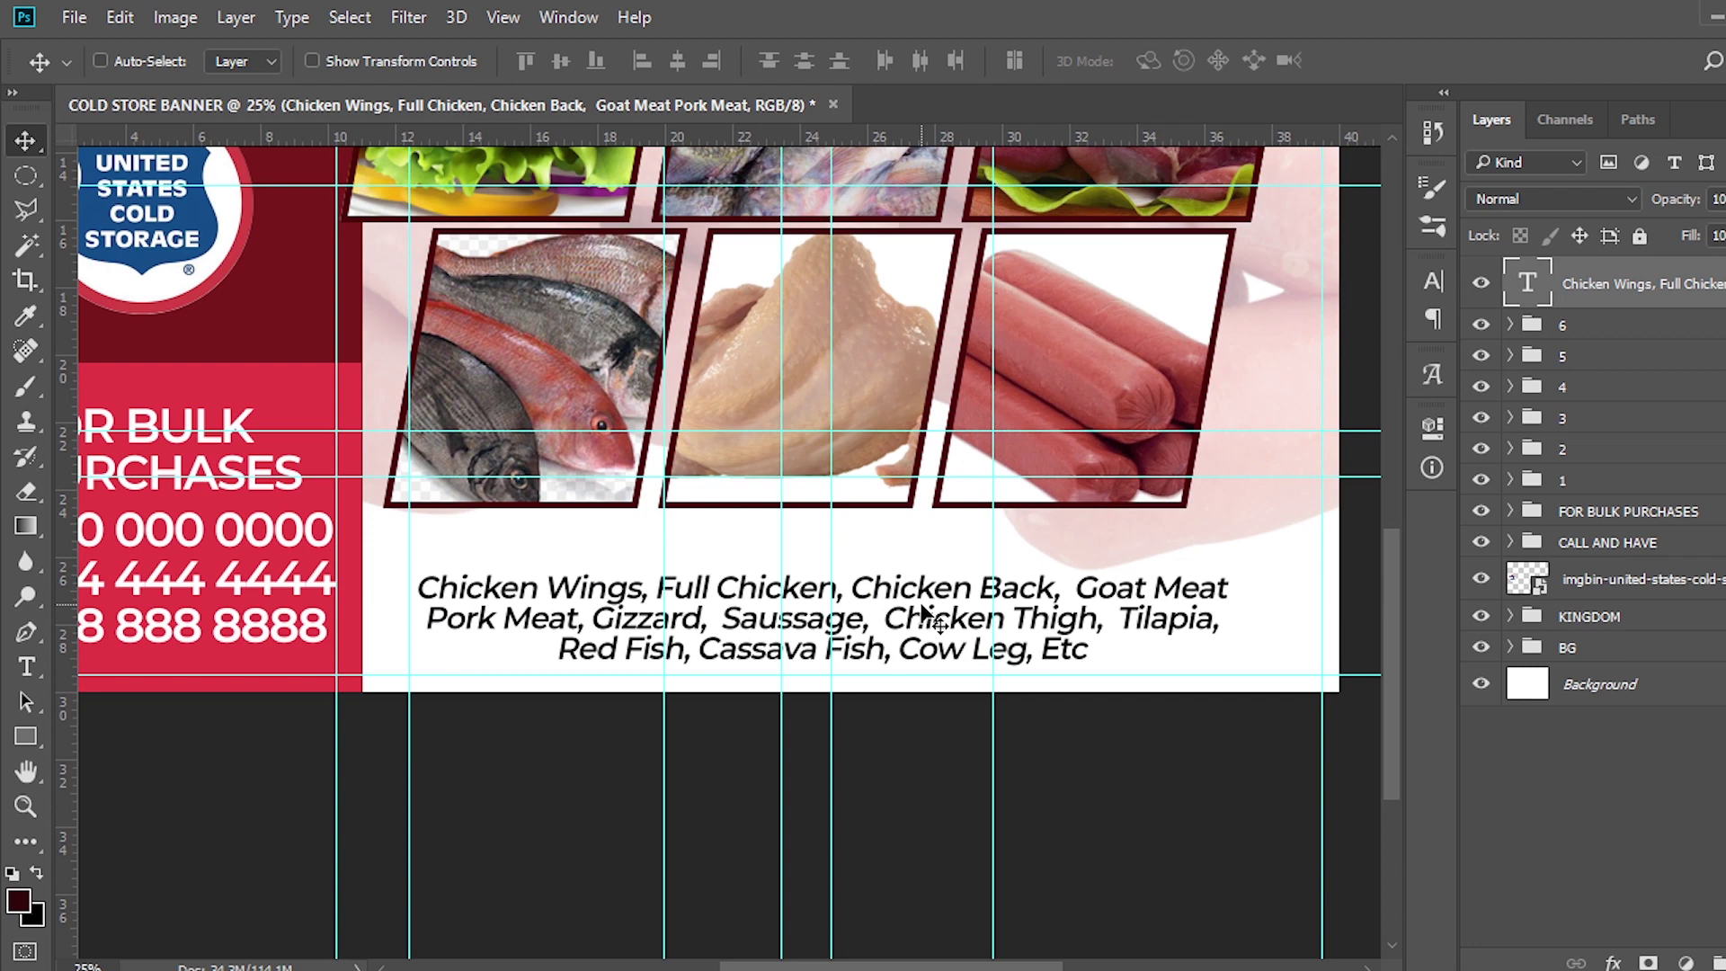
drag(926, 620, 921, 595)
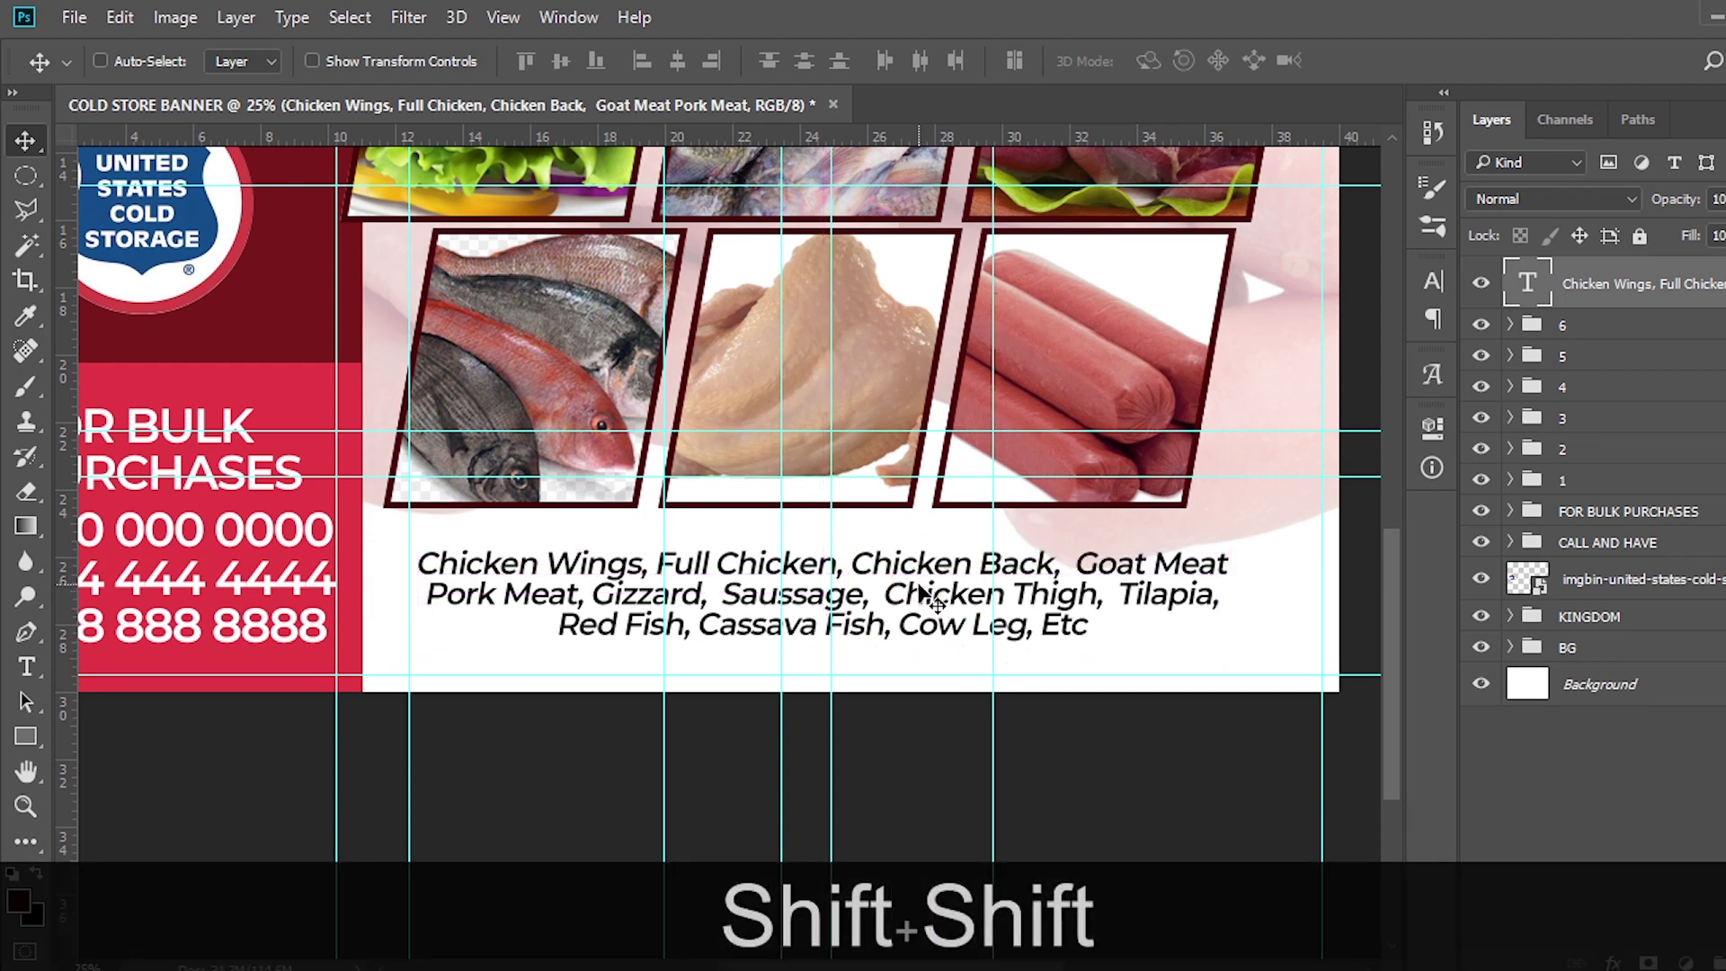
click(25, 736)
mouse_move(384, 530)
mouse_down()
mouse_move(1025, 593)
mouse_move(1234, 593)
mouse_move(1313, 662)
mouse_move(1269, 665)
mouse_up()
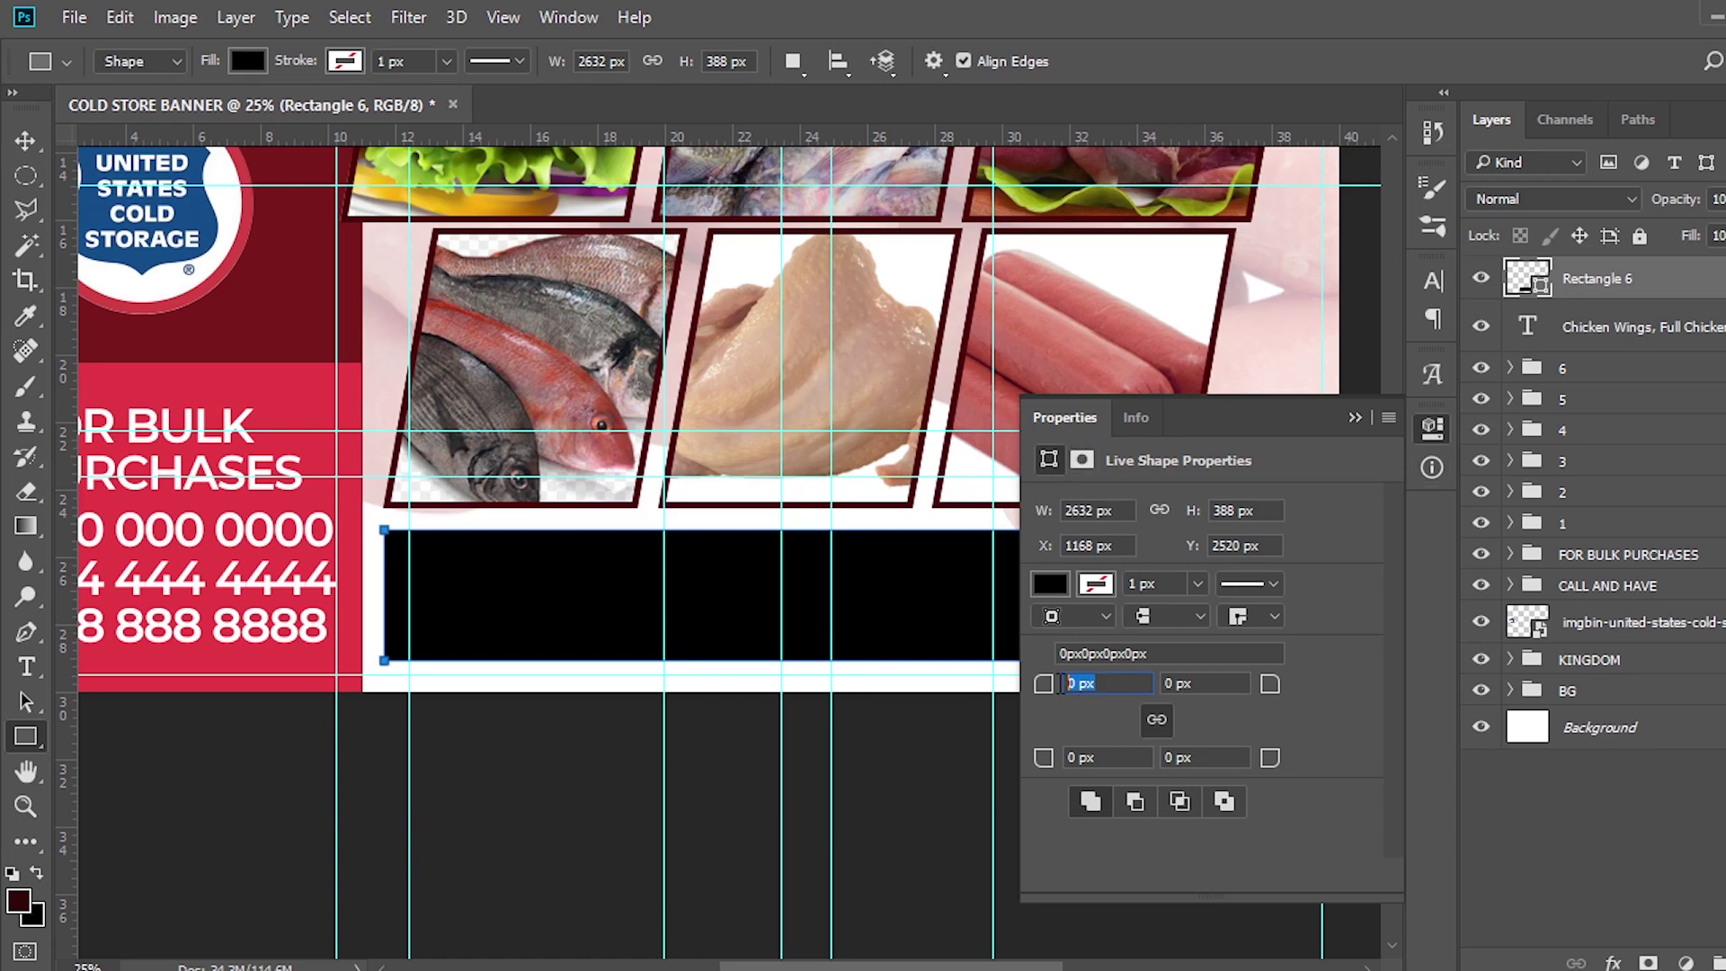
Round the rectangle's top-left and bottom-right corners to 120 px, leaving the others square
text(120)
key(Return)
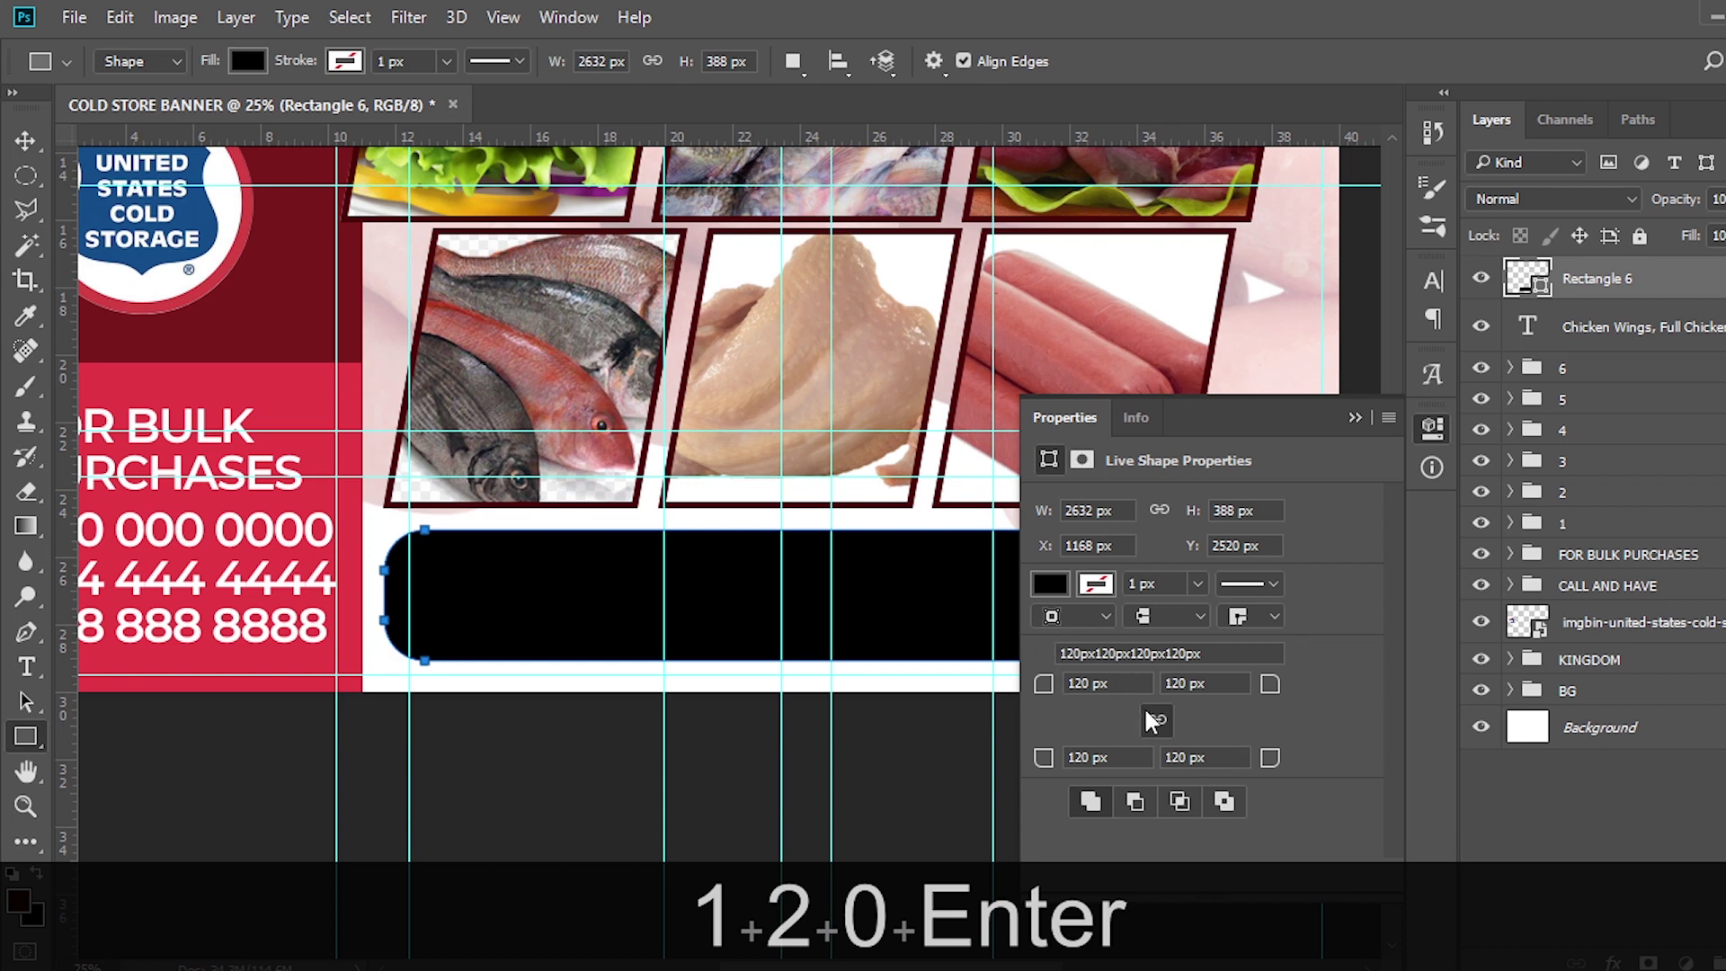
click(1119, 683)
text(0)
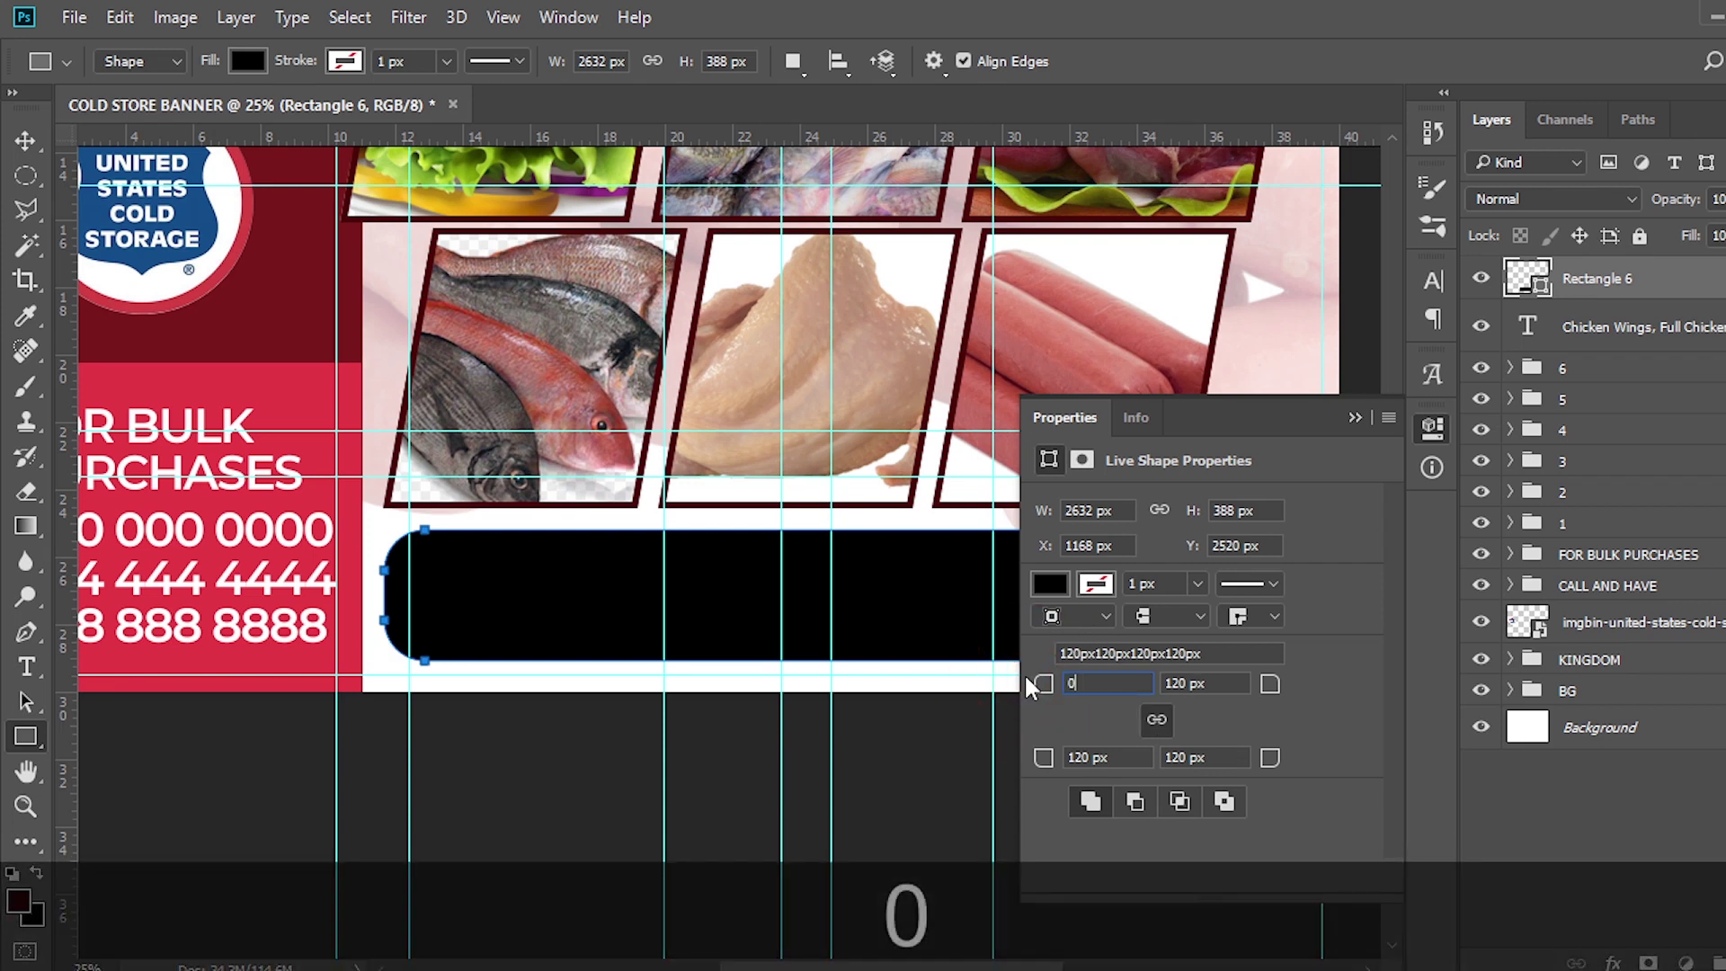
key(Return)
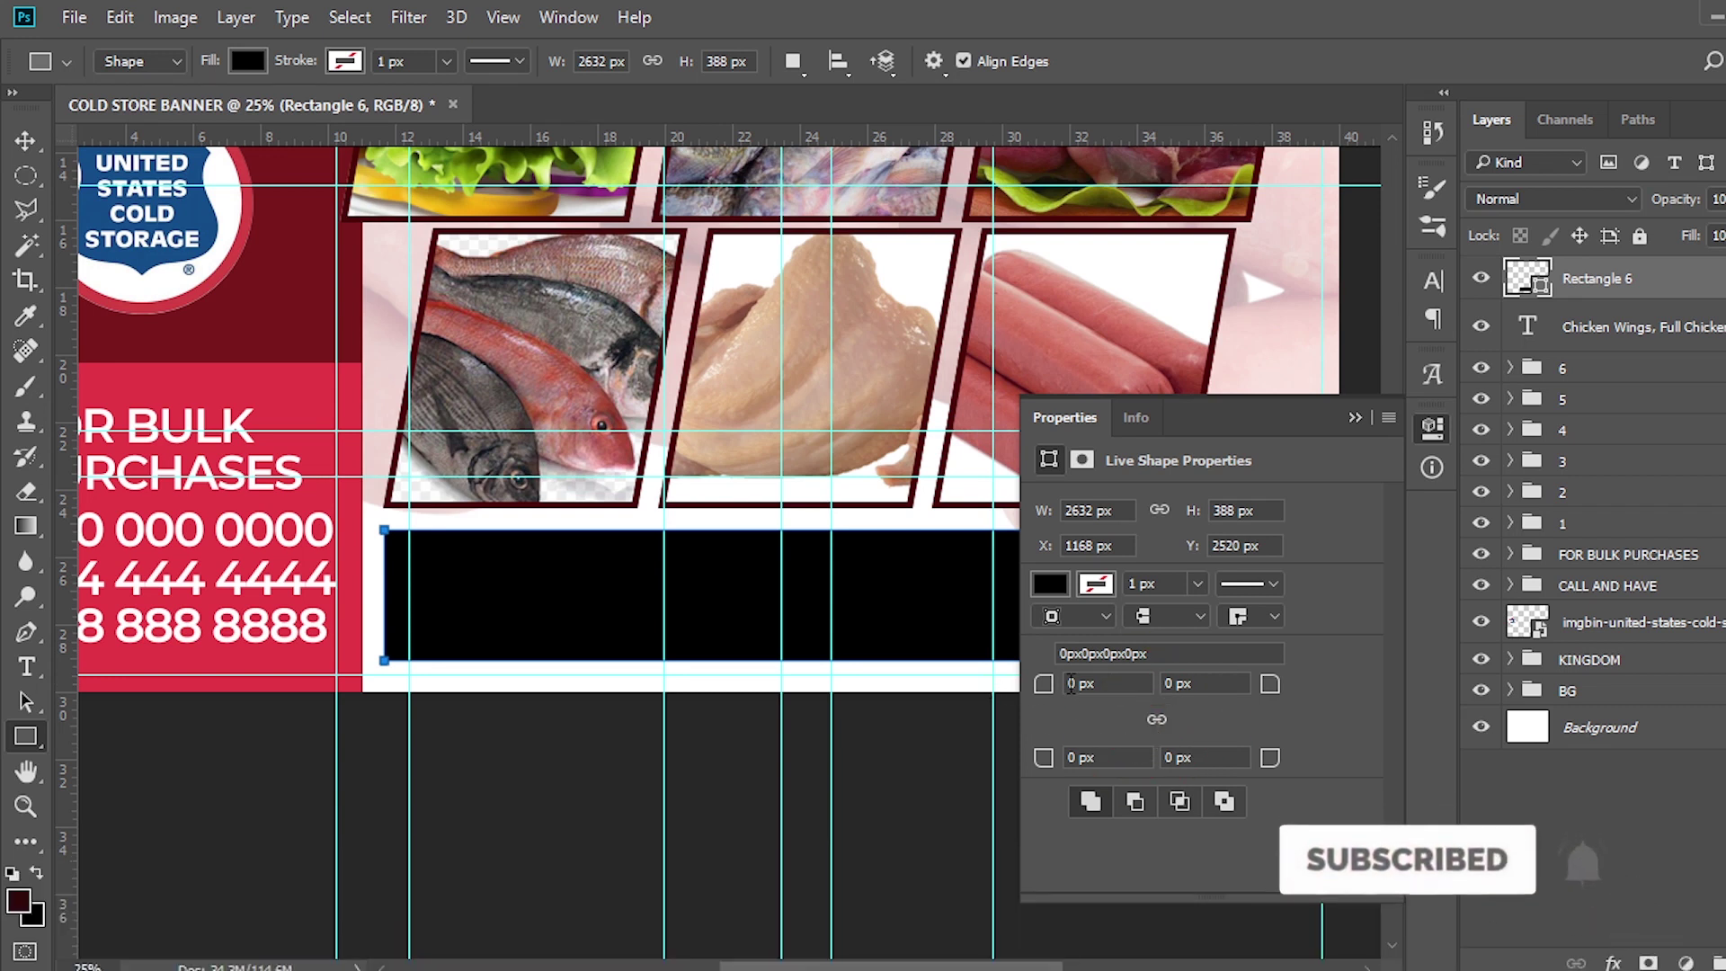
click(1070, 684)
text(120)
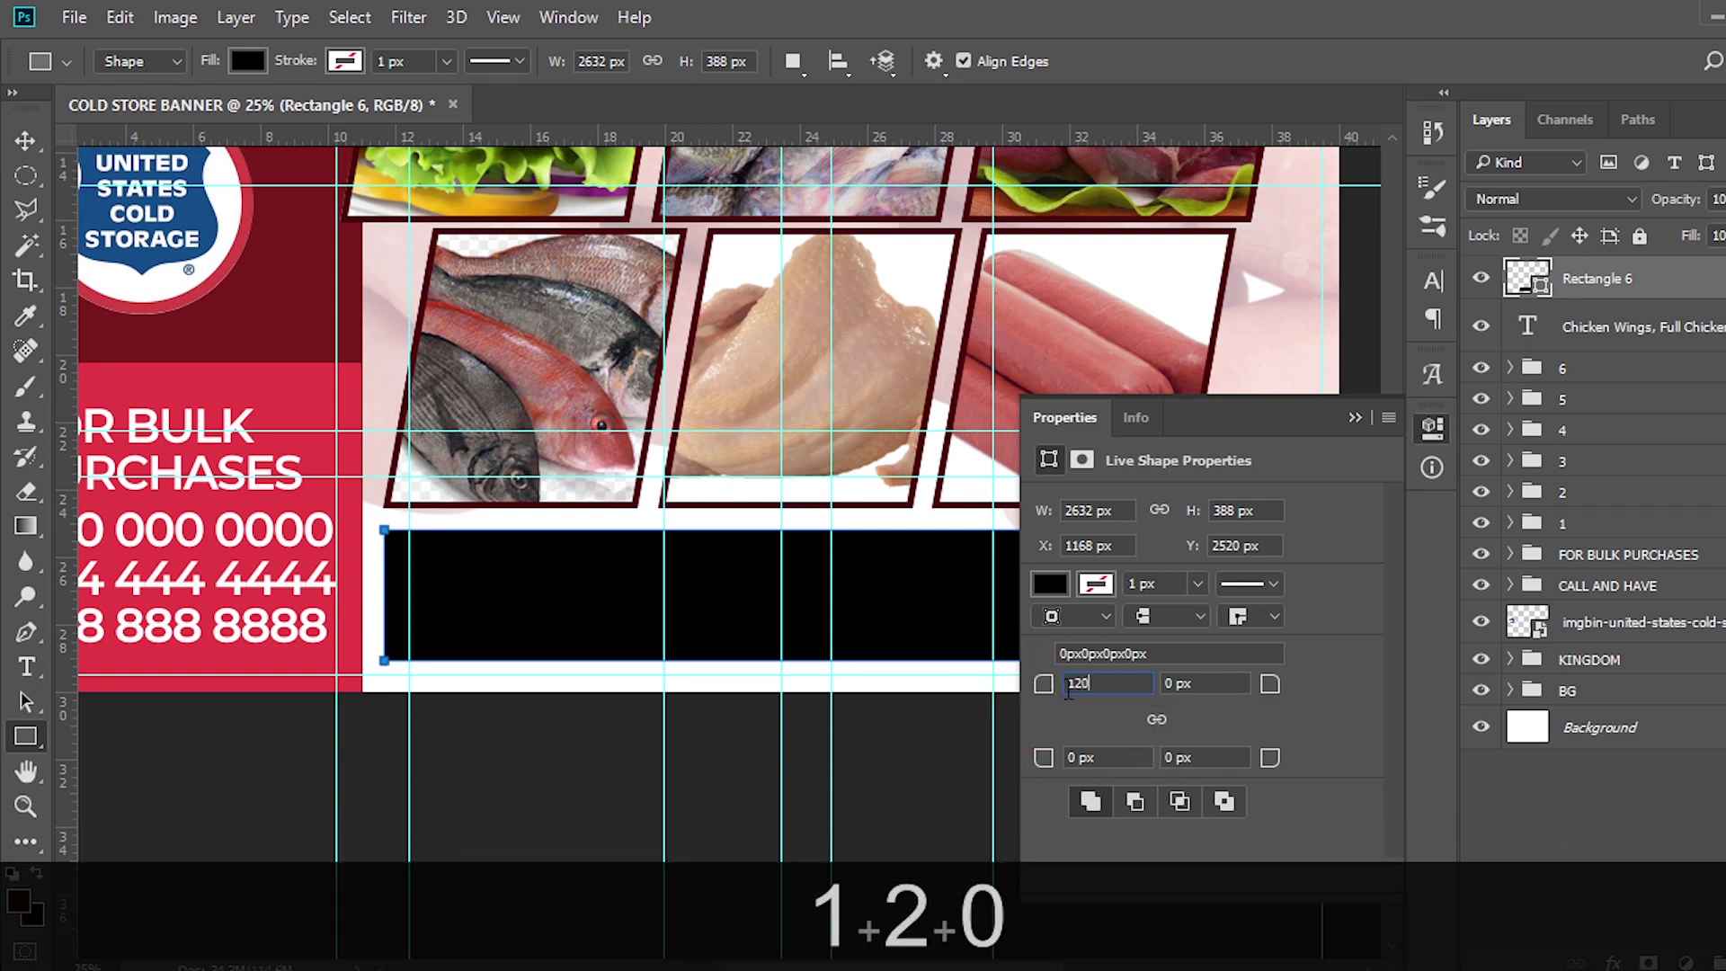
key(Return)
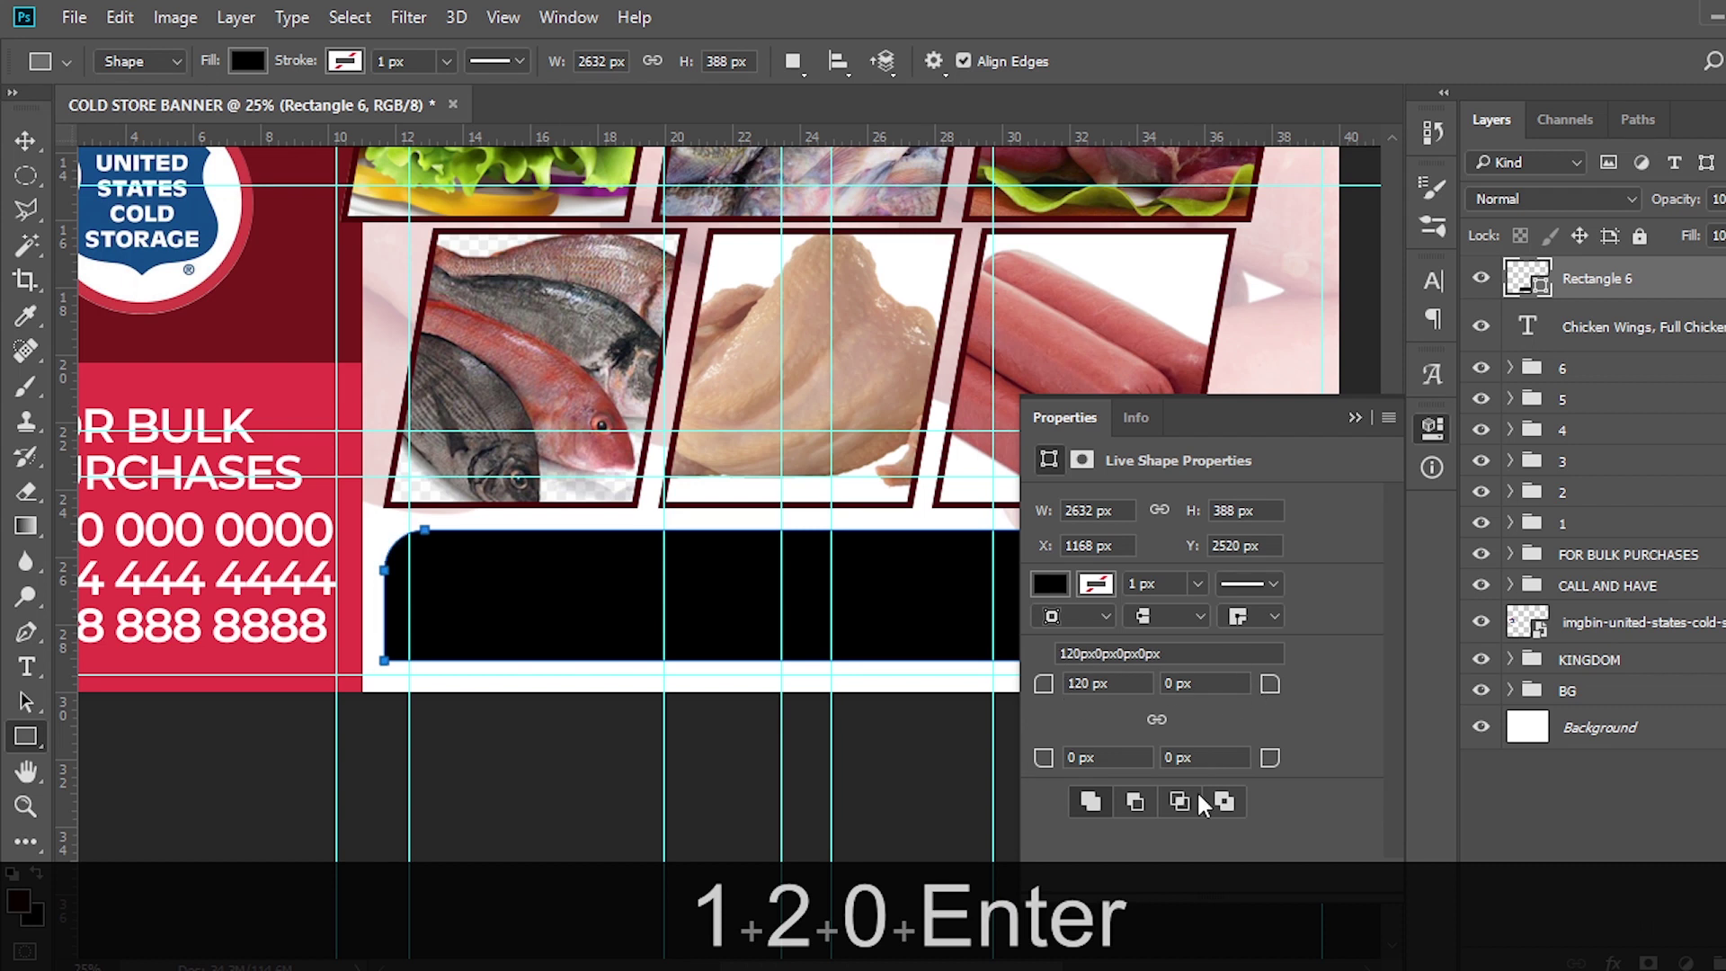
click(1173, 757)
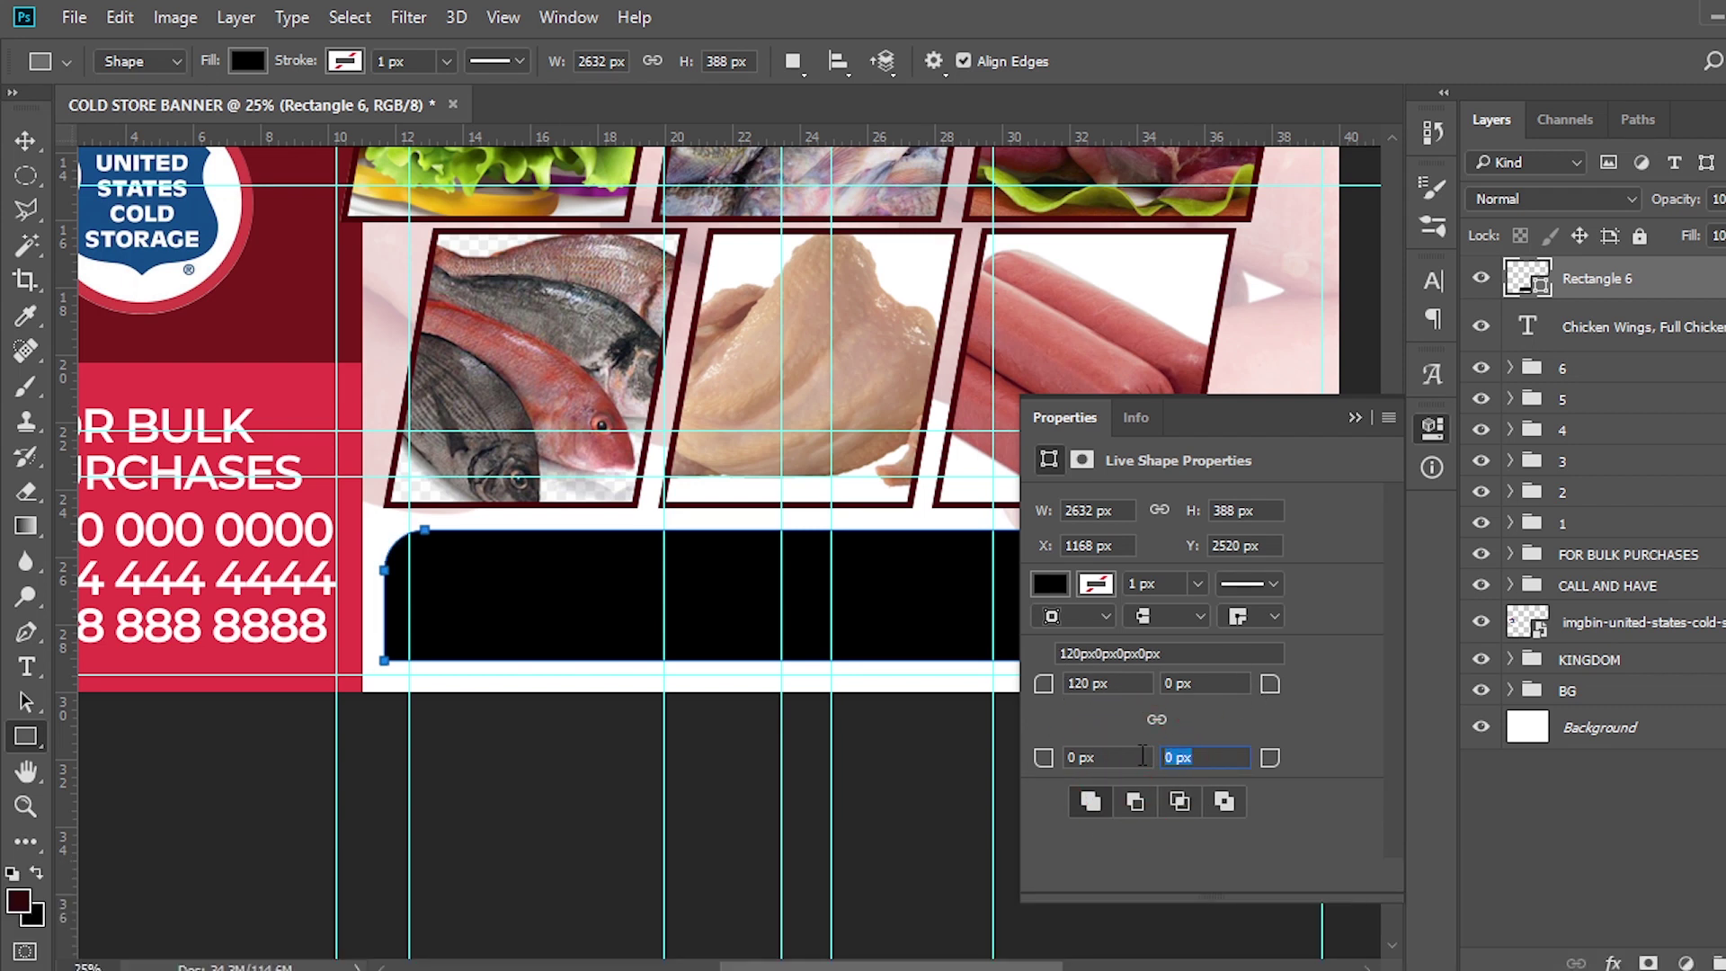
text(120)
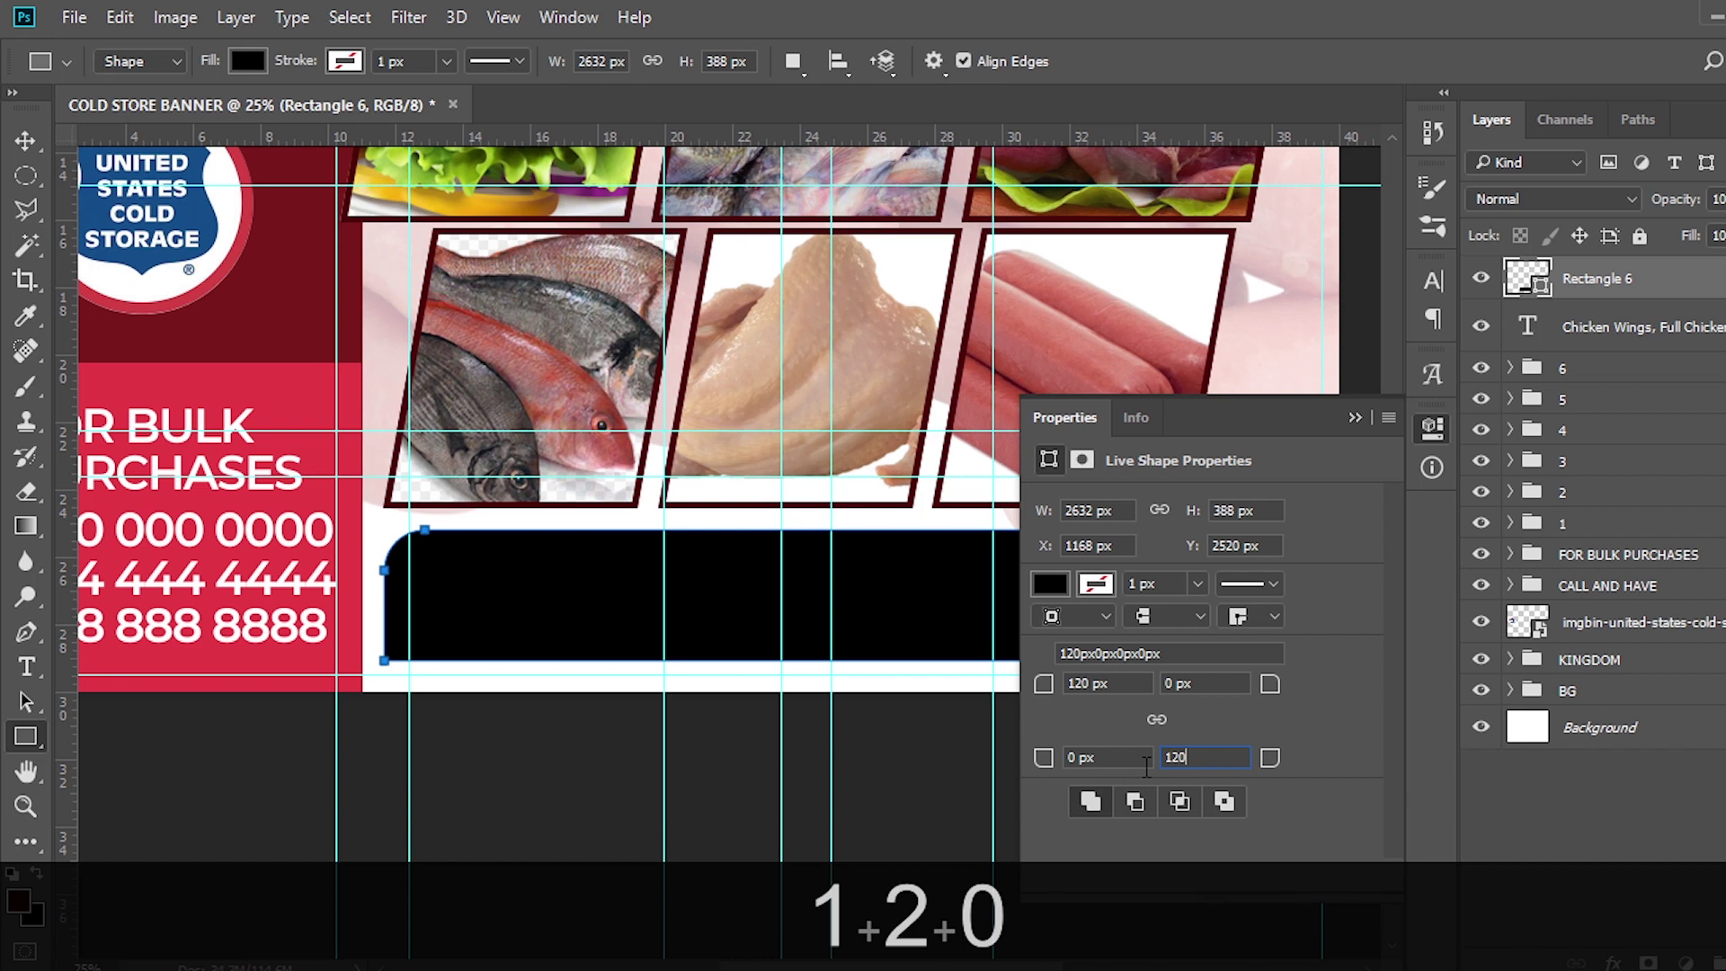
key(Return)
click(1355, 418)
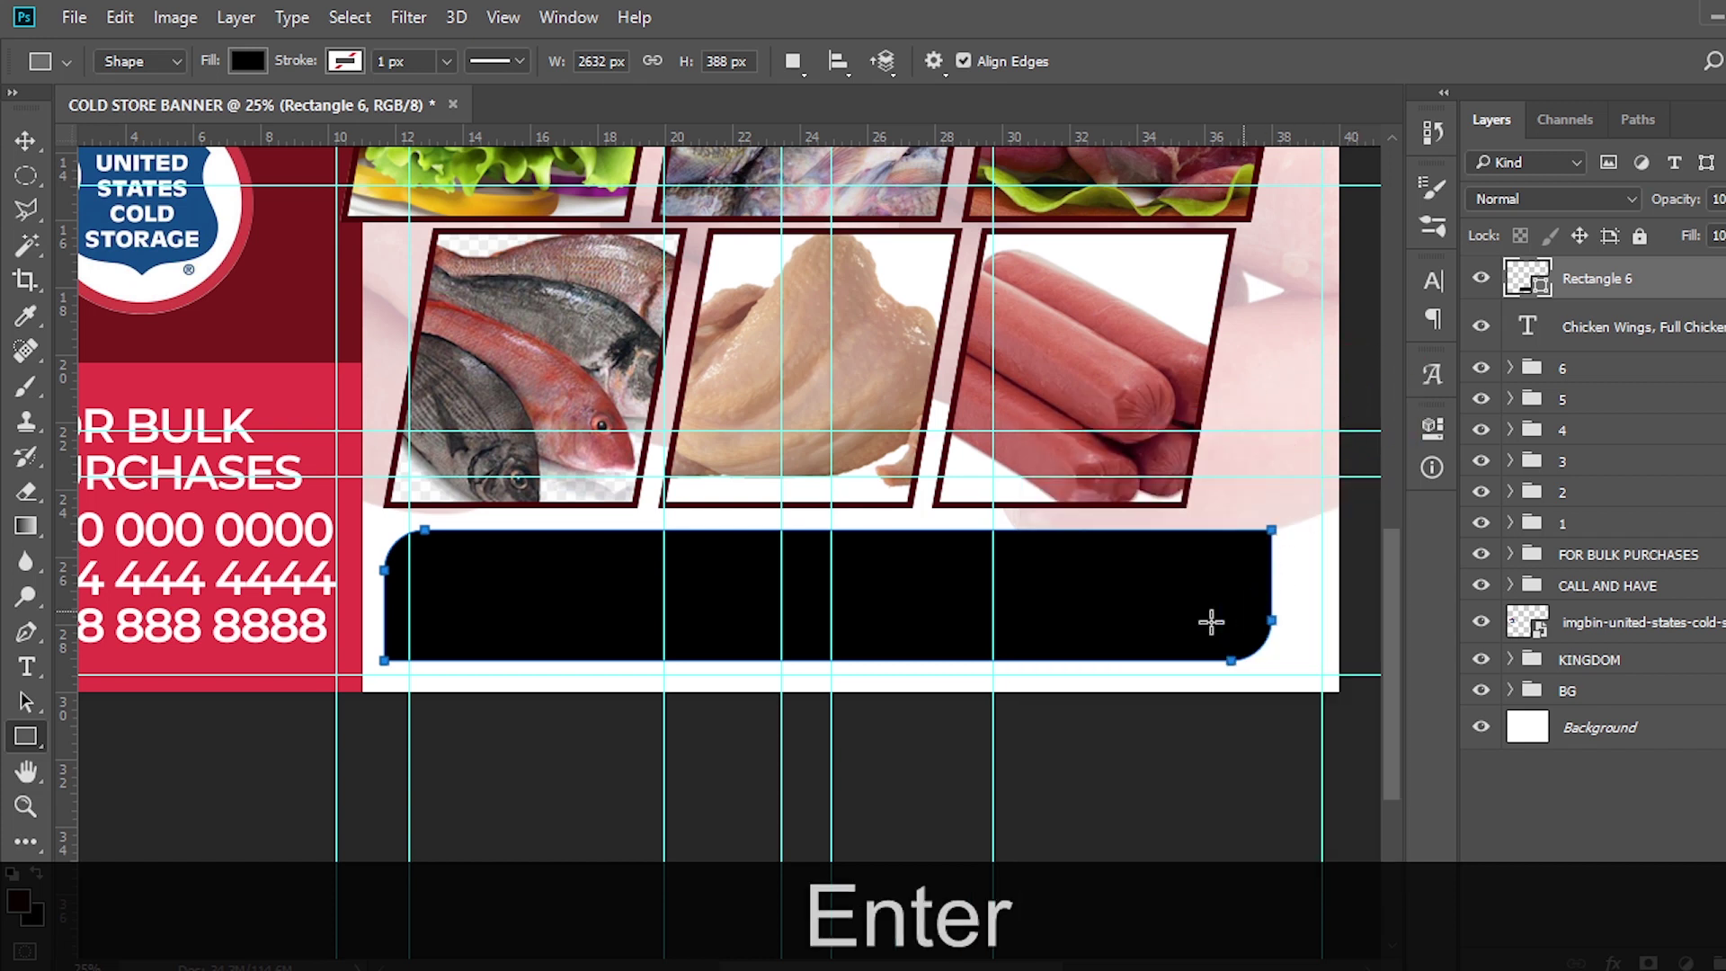
Move the rectangle below the text layer and fill it with the sampled dark maroon frame colour
drag(1628, 301, 1625, 362)
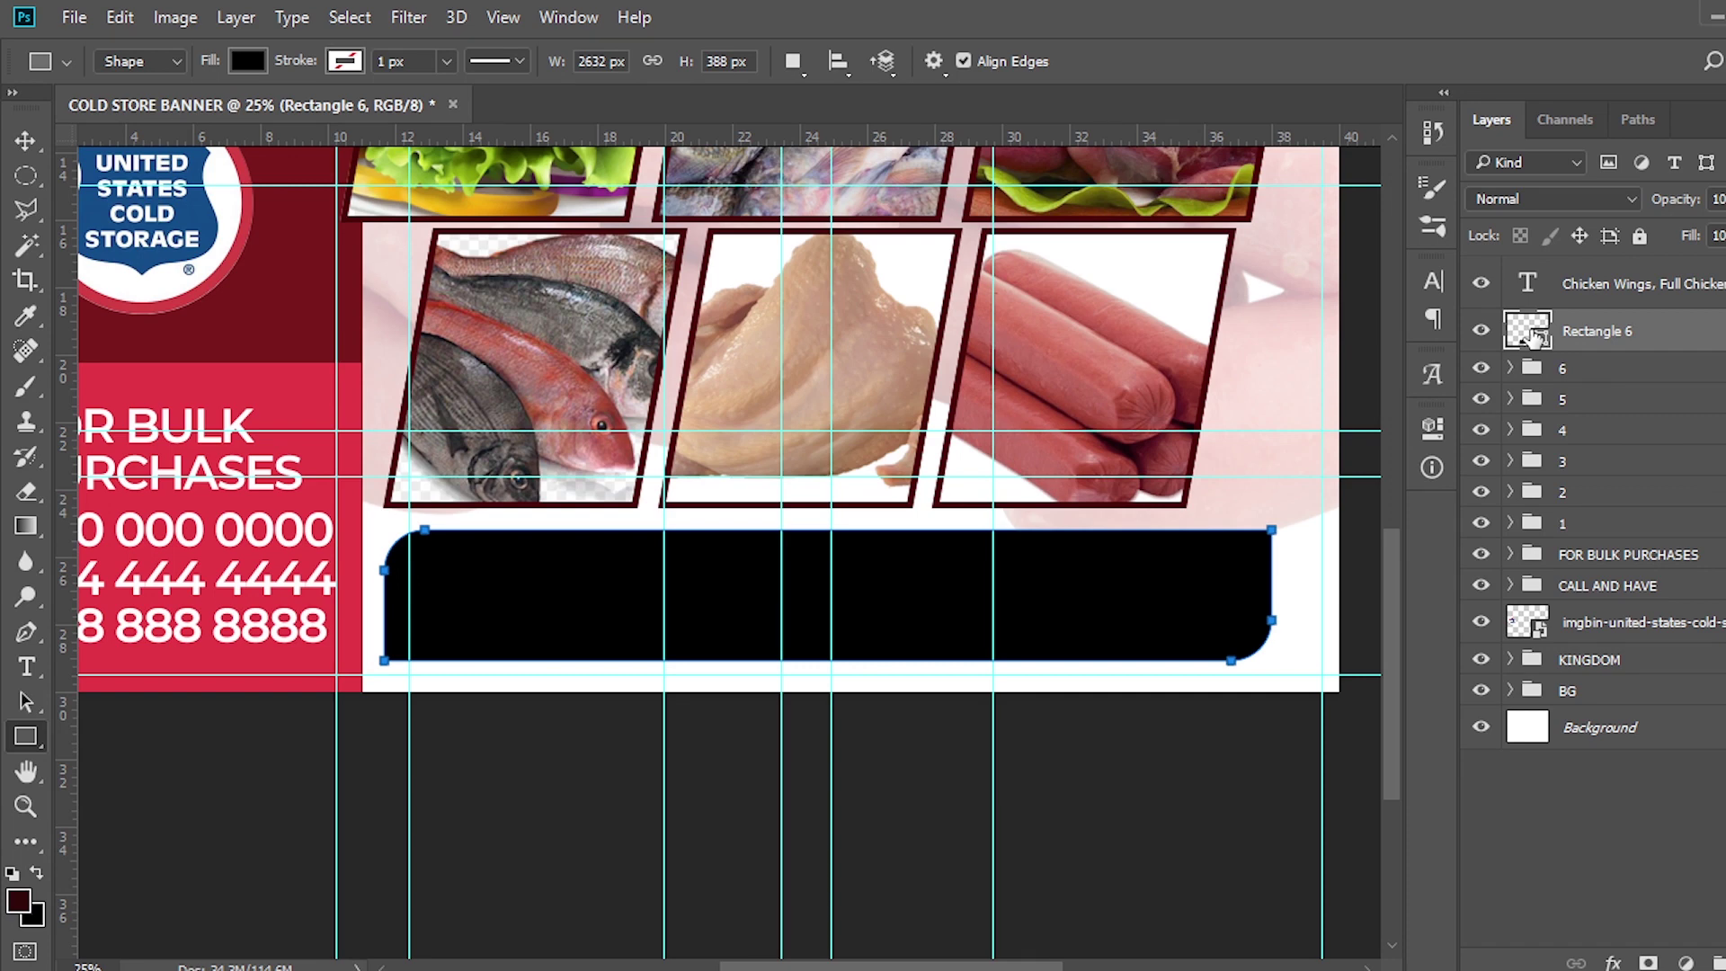
double_click(1531, 331)
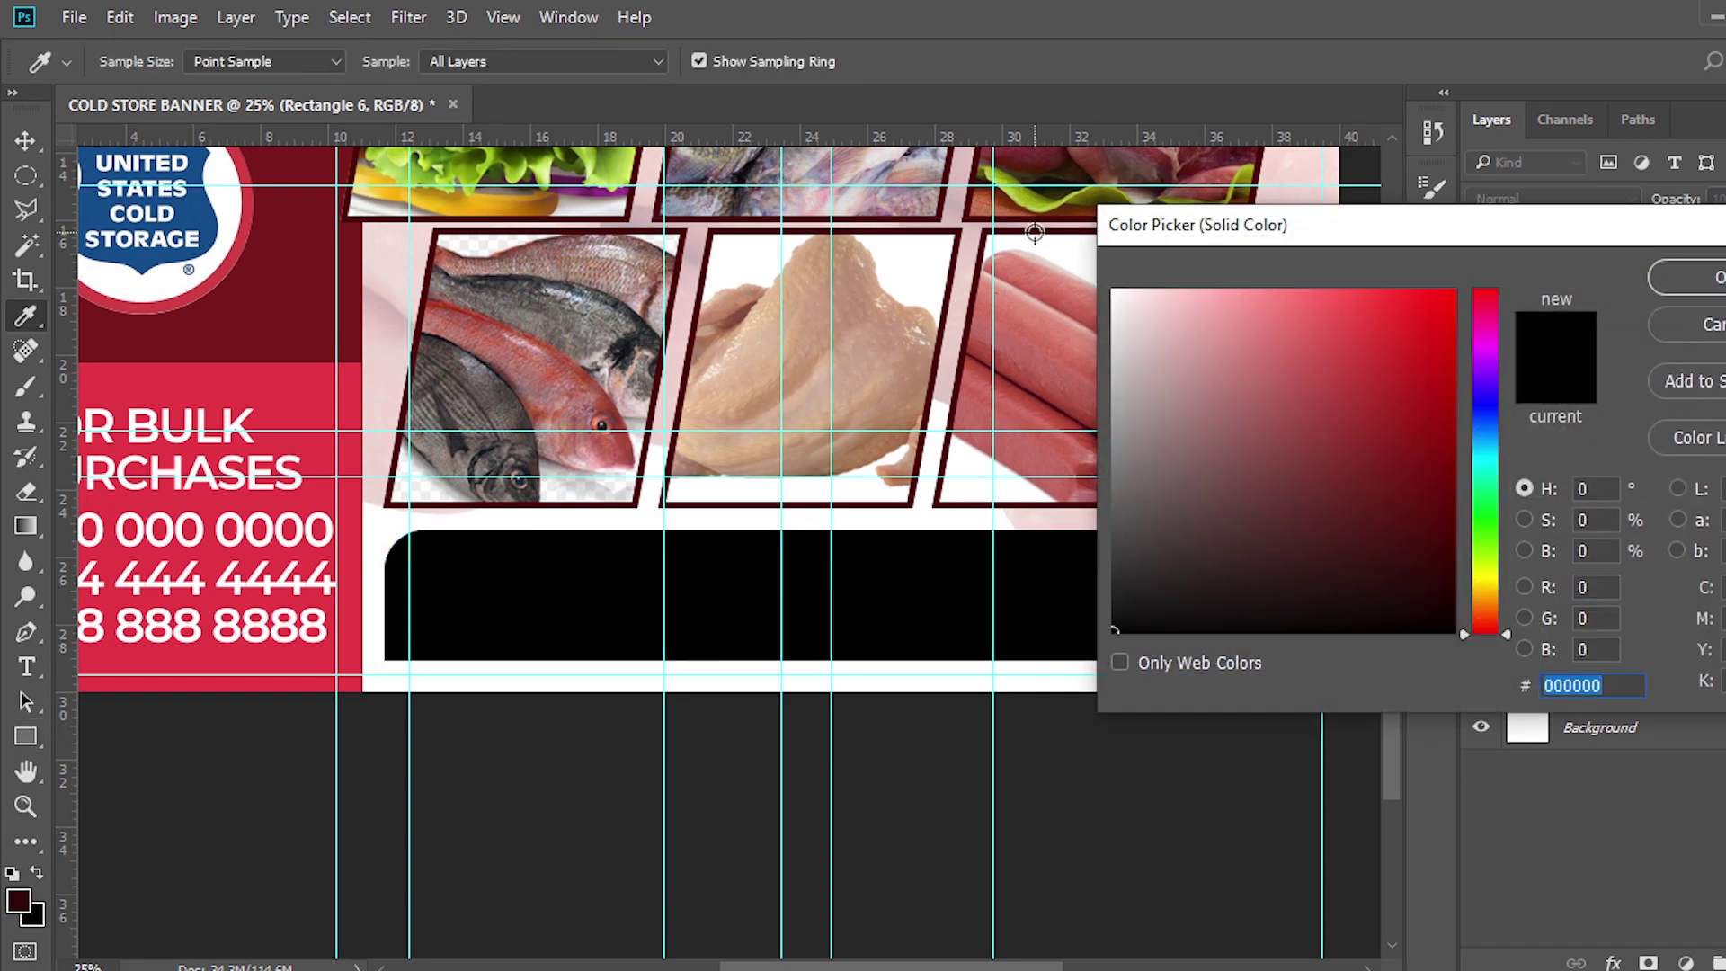
click(1034, 232)
click(1677, 279)
Change the product list's text colour to white
click(1618, 284)
click(1430, 281)
click(1350, 446)
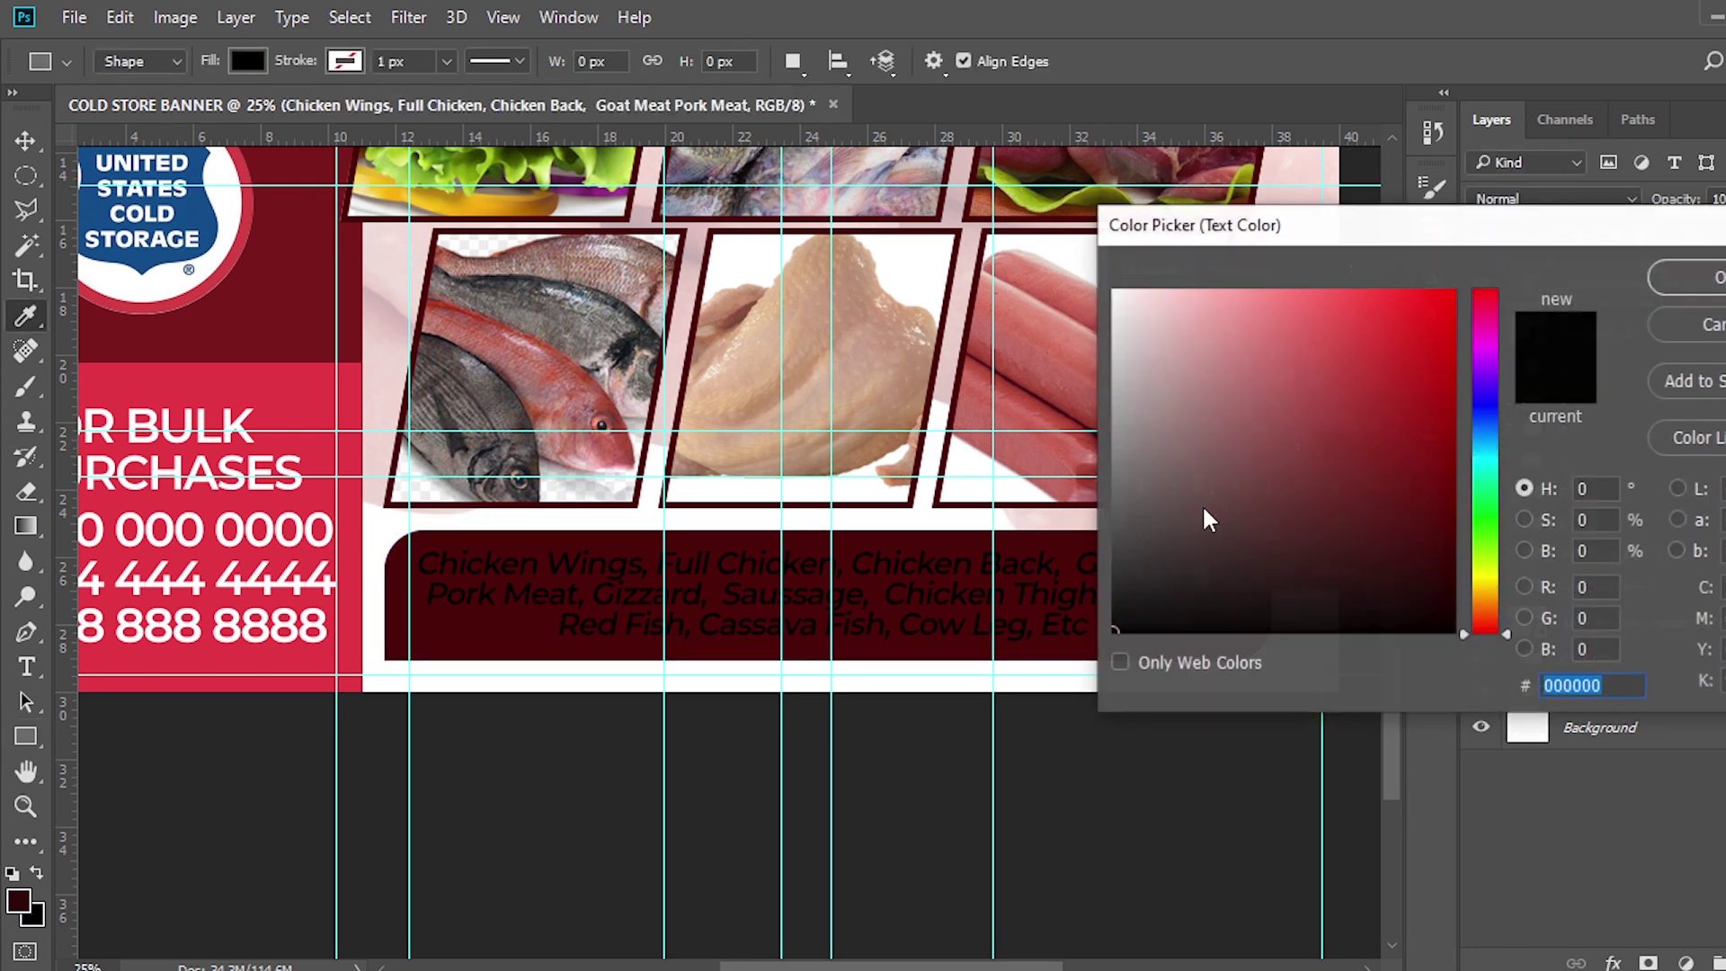
drag(1129, 315, 1088, 244)
click(1678, 278)
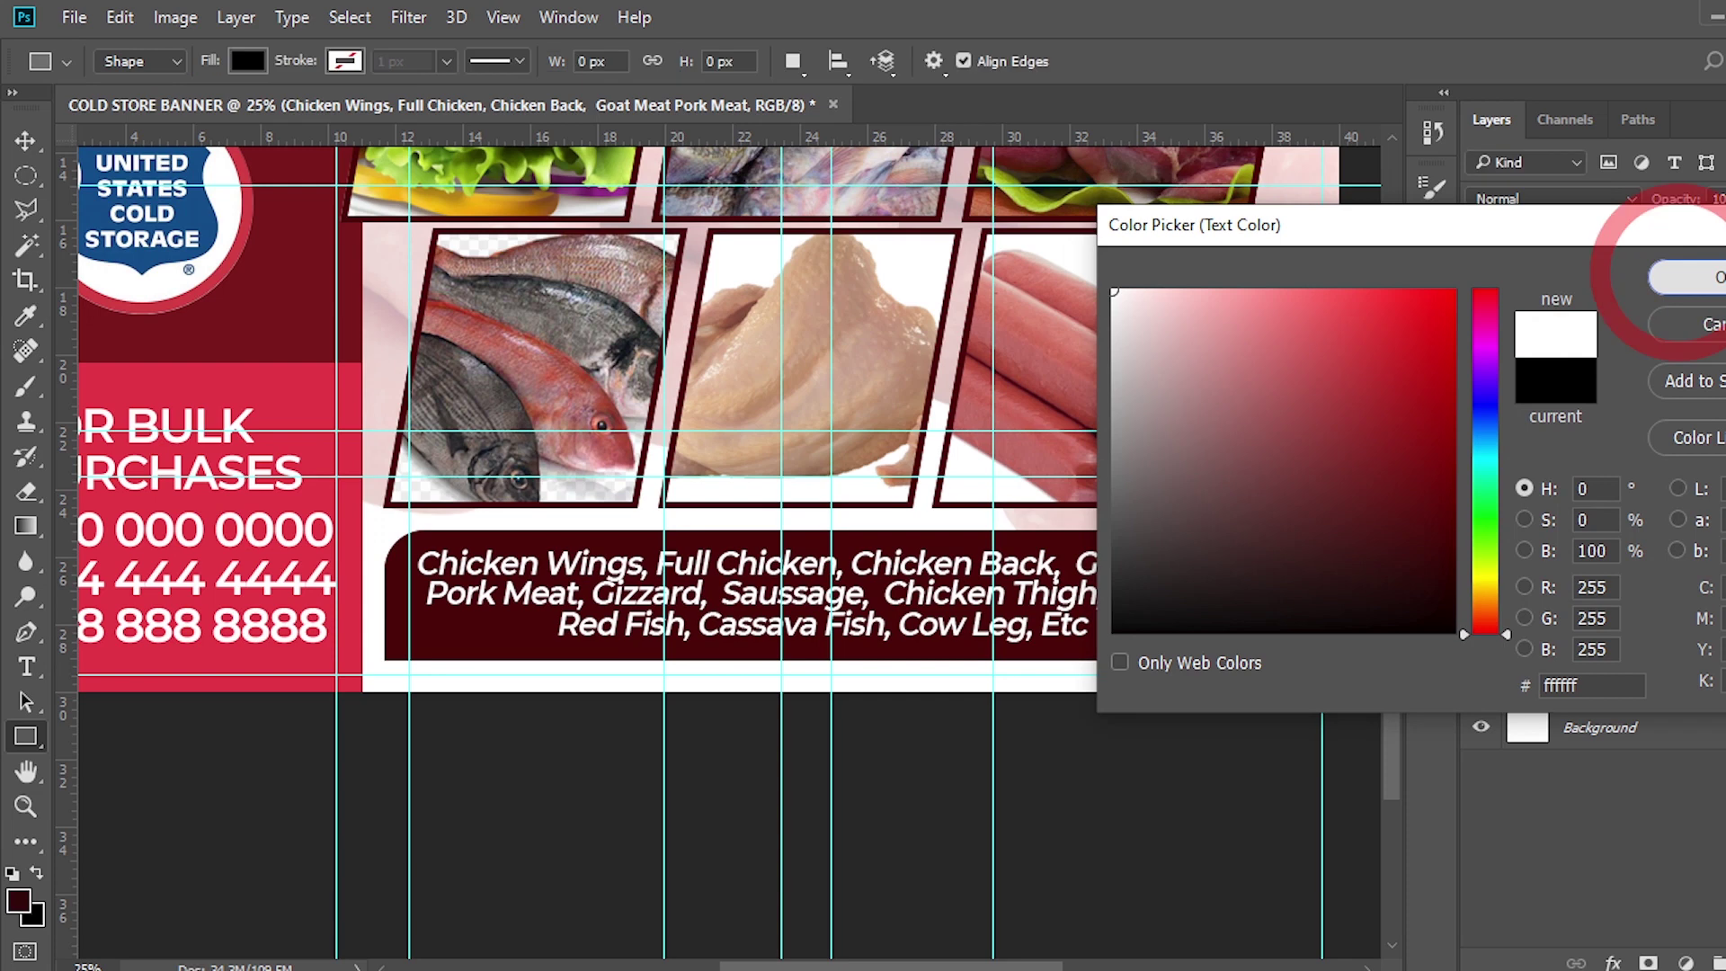
key(ctrl+equal)
key(ctrl+equal)
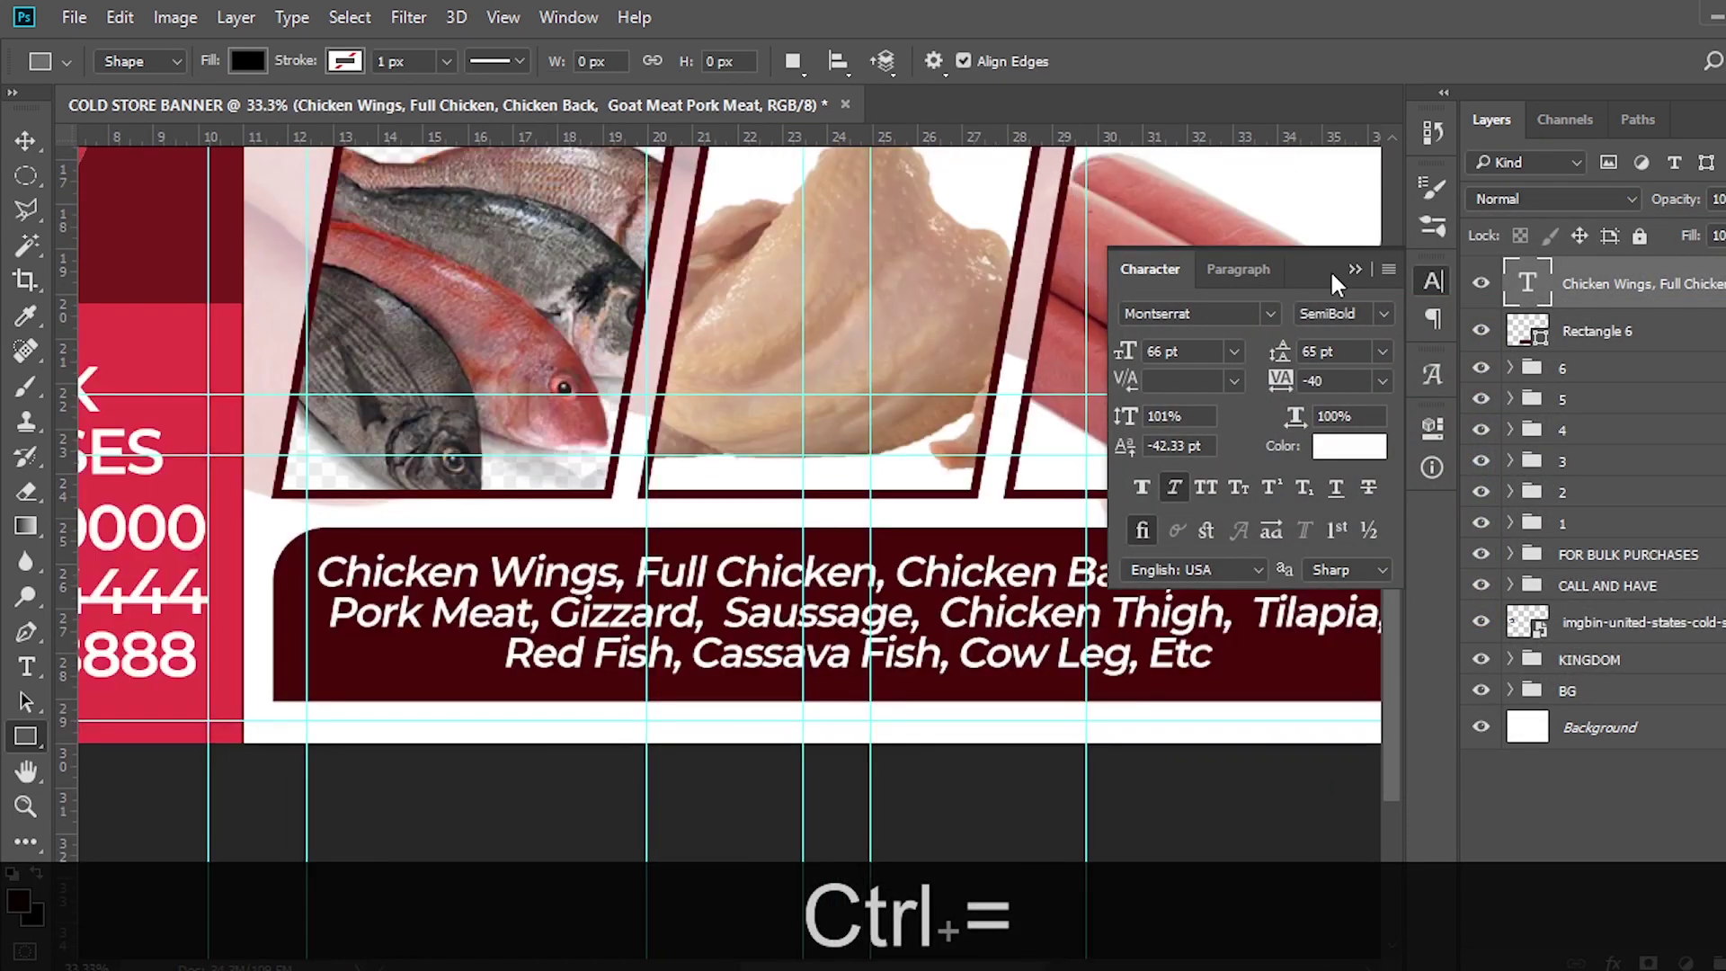
click(1354, 268)
Hide the guides and nudge the product text slightly right and down
scroll(908, 309, right, 5)
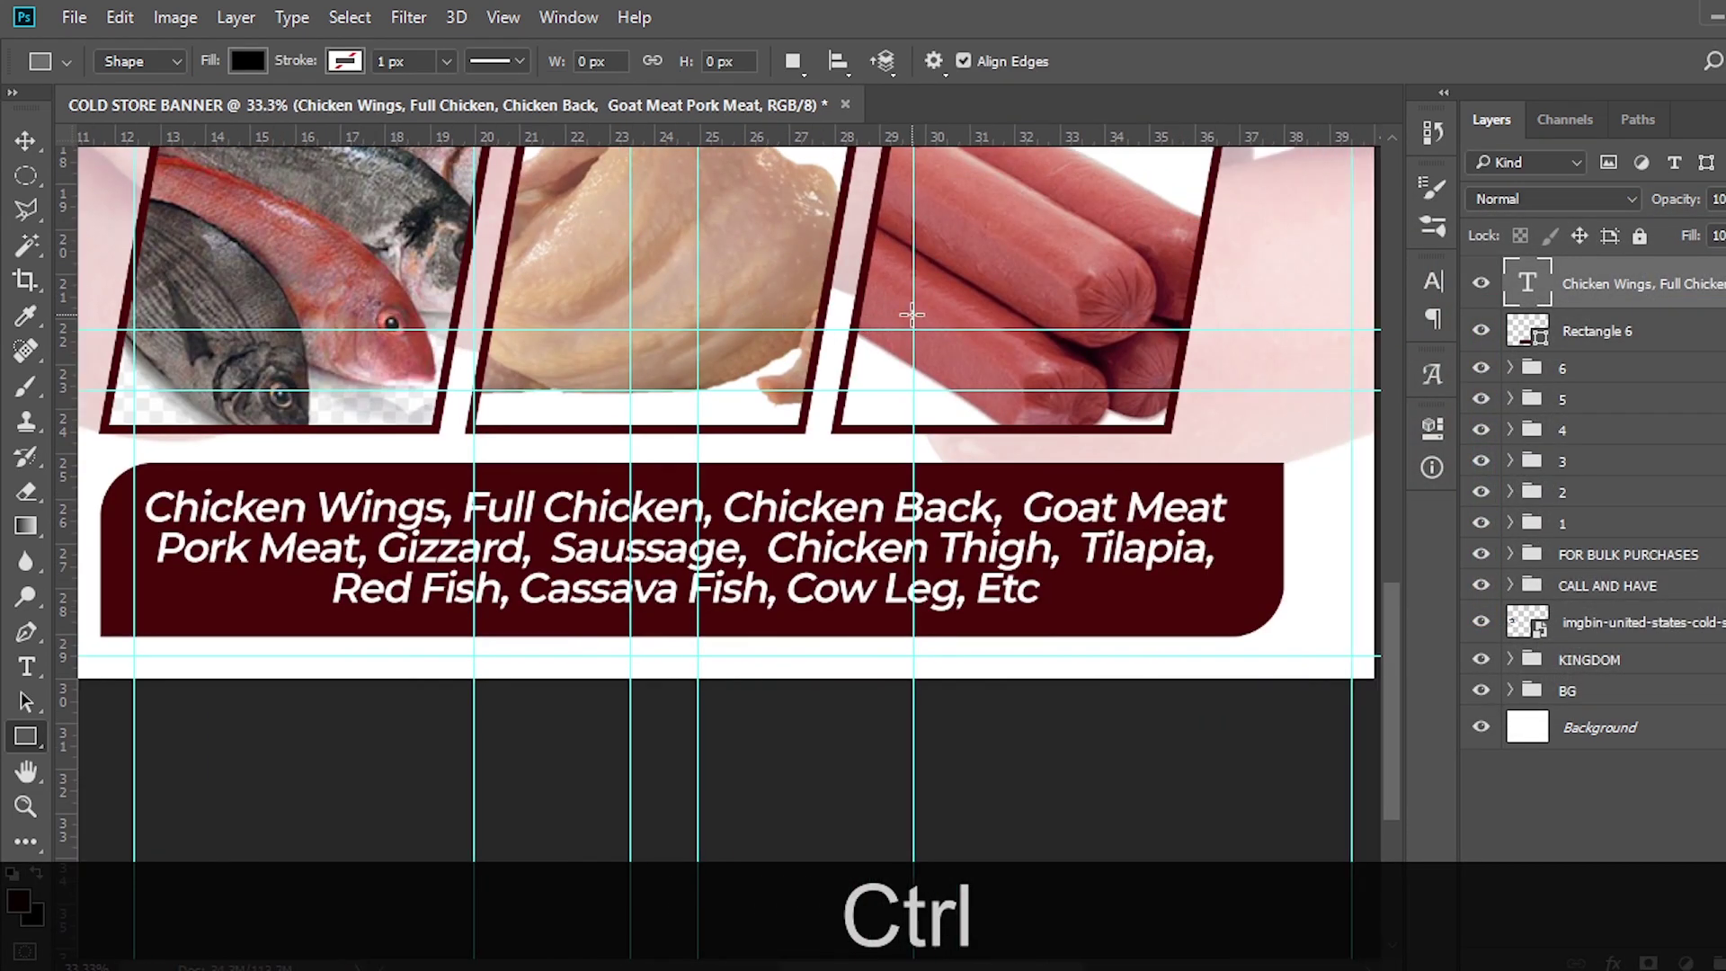
key(ctrl+h)
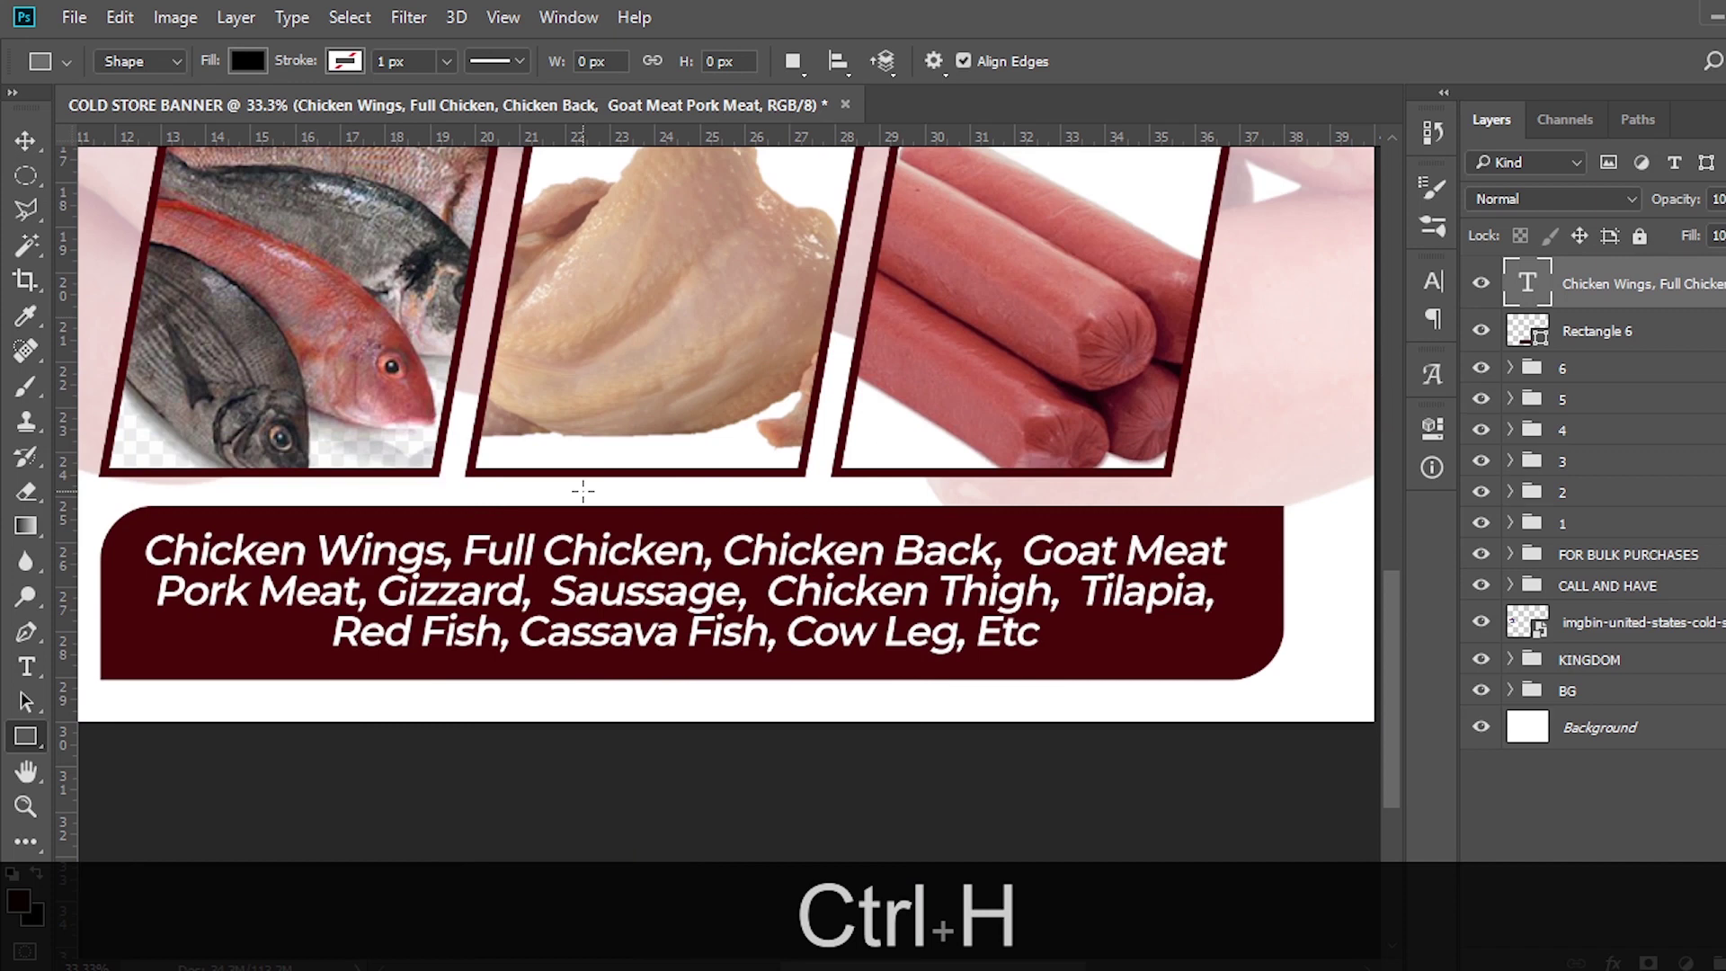
key(shift)
key(Down)
key(shift)
key(Right)
key(v)
key(Right)
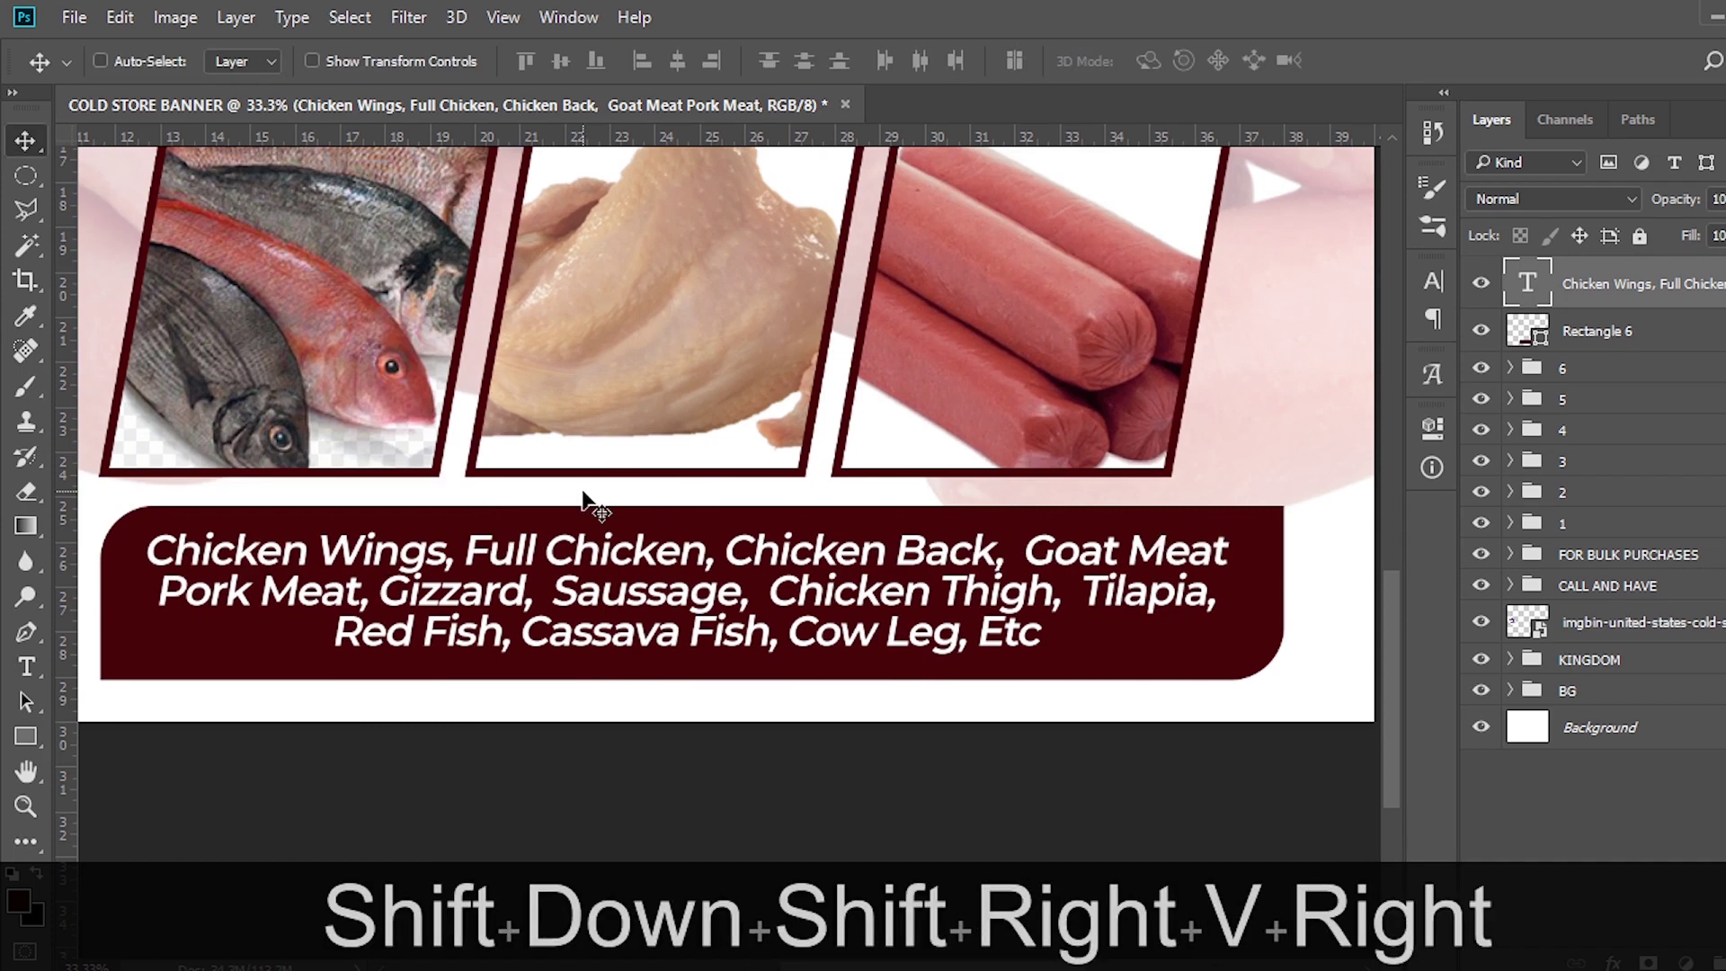
key(Right)
key(Down)
key(Down)
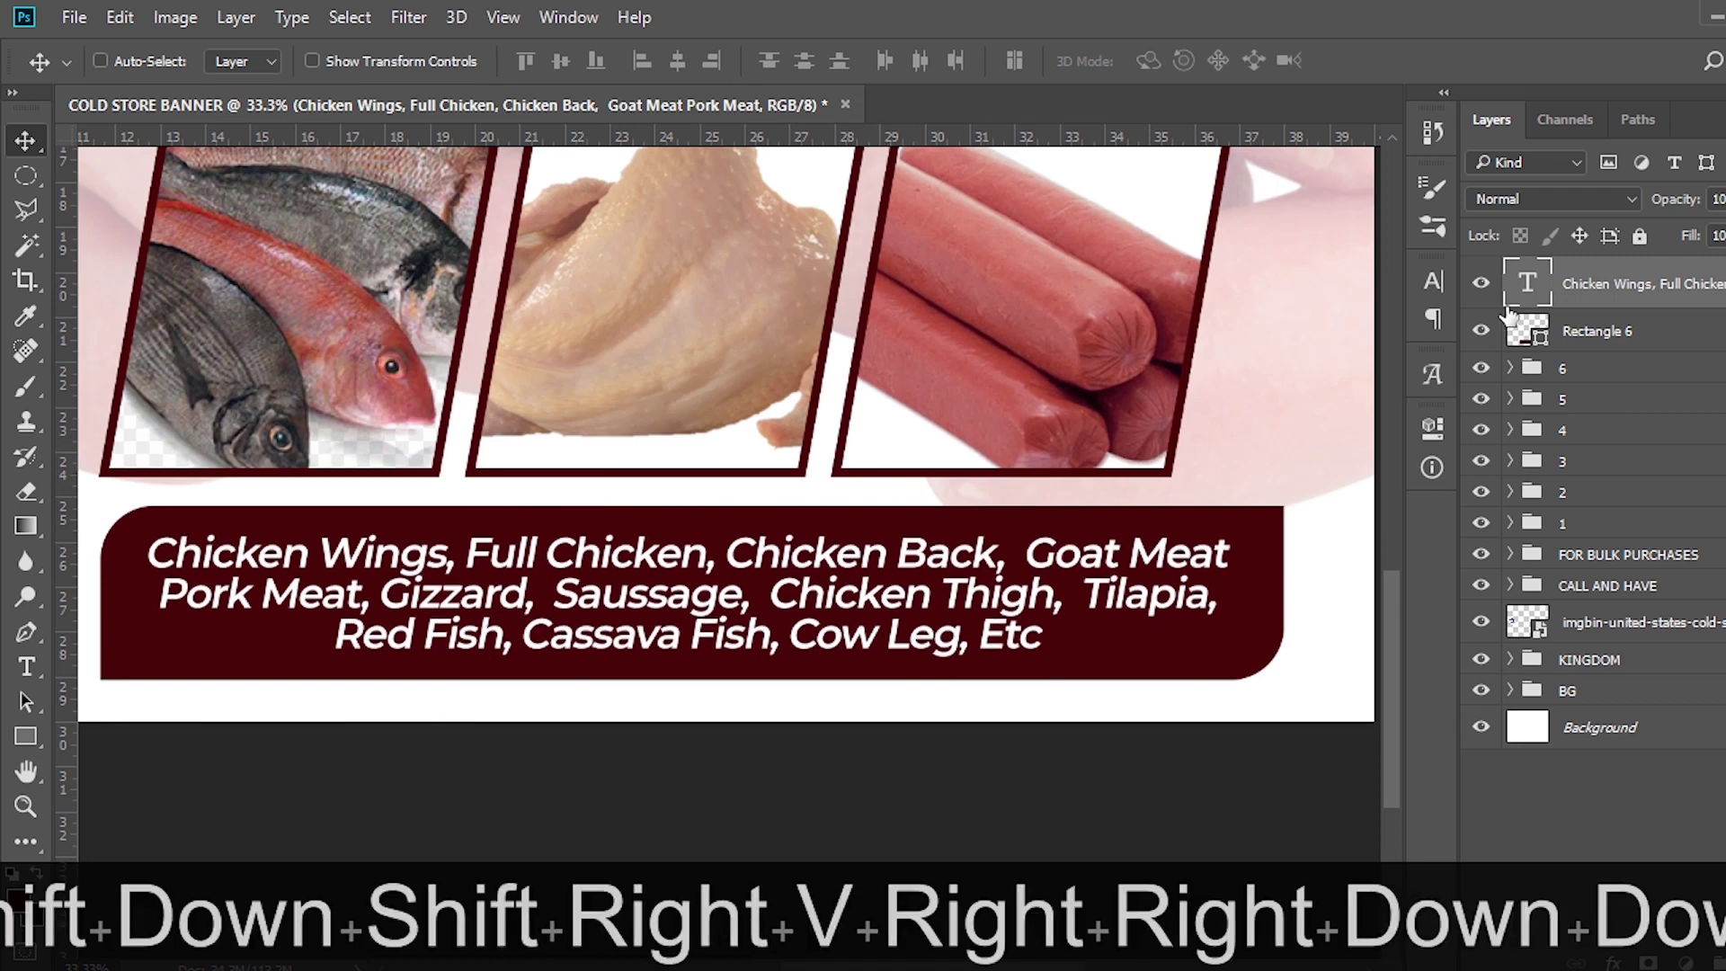
Skew the maroon bar about −12° and position it behind the product list
click(1600, 332)
key(ctrl+t)
right_click(568, 536)
click(634, 205)
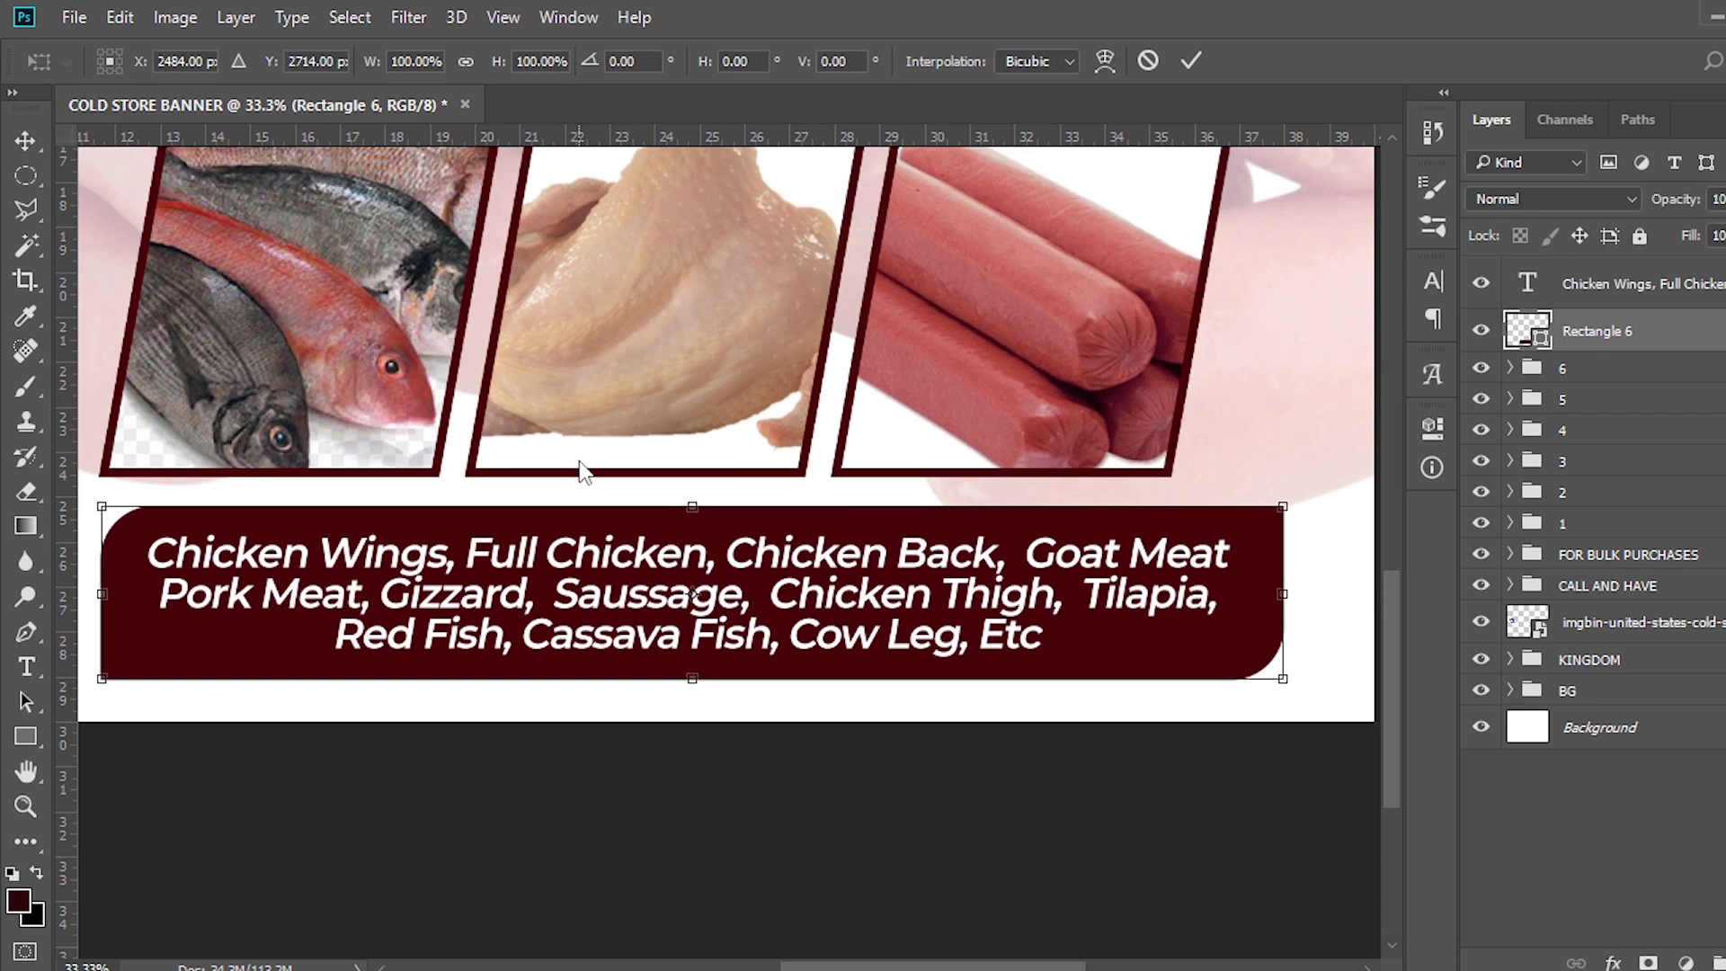
drag(685, 512, 723, 509)
drag(910, 611, 896, 607)
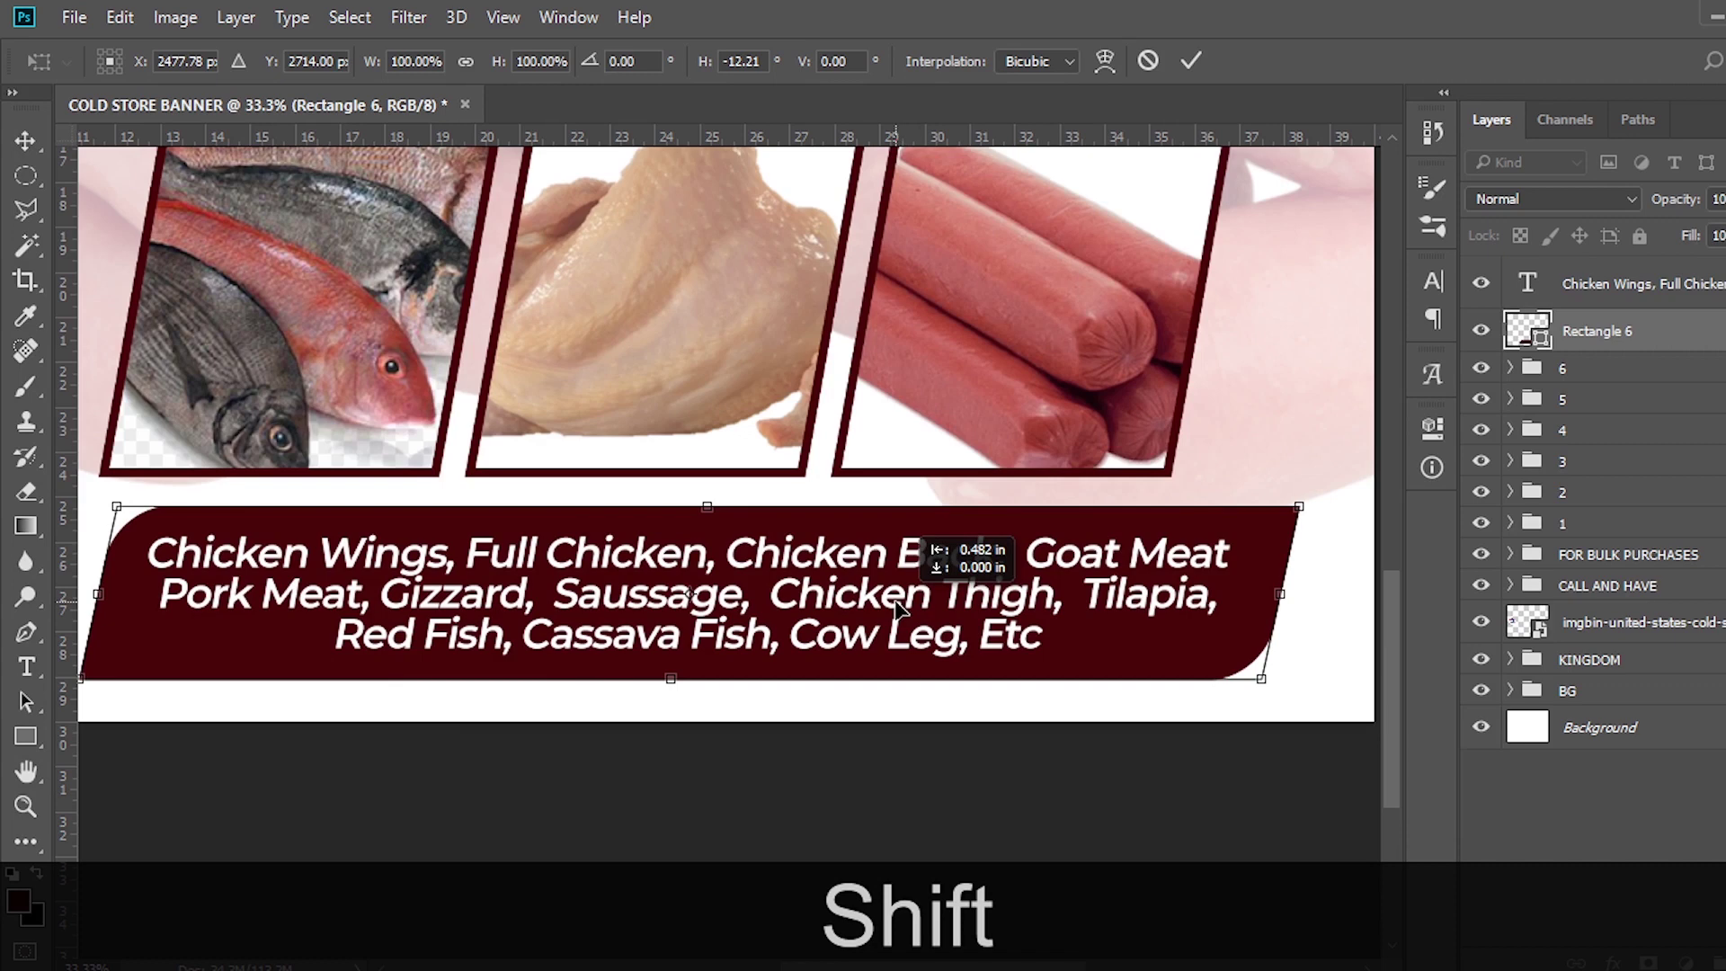
drag(896, 607, 896, 607)
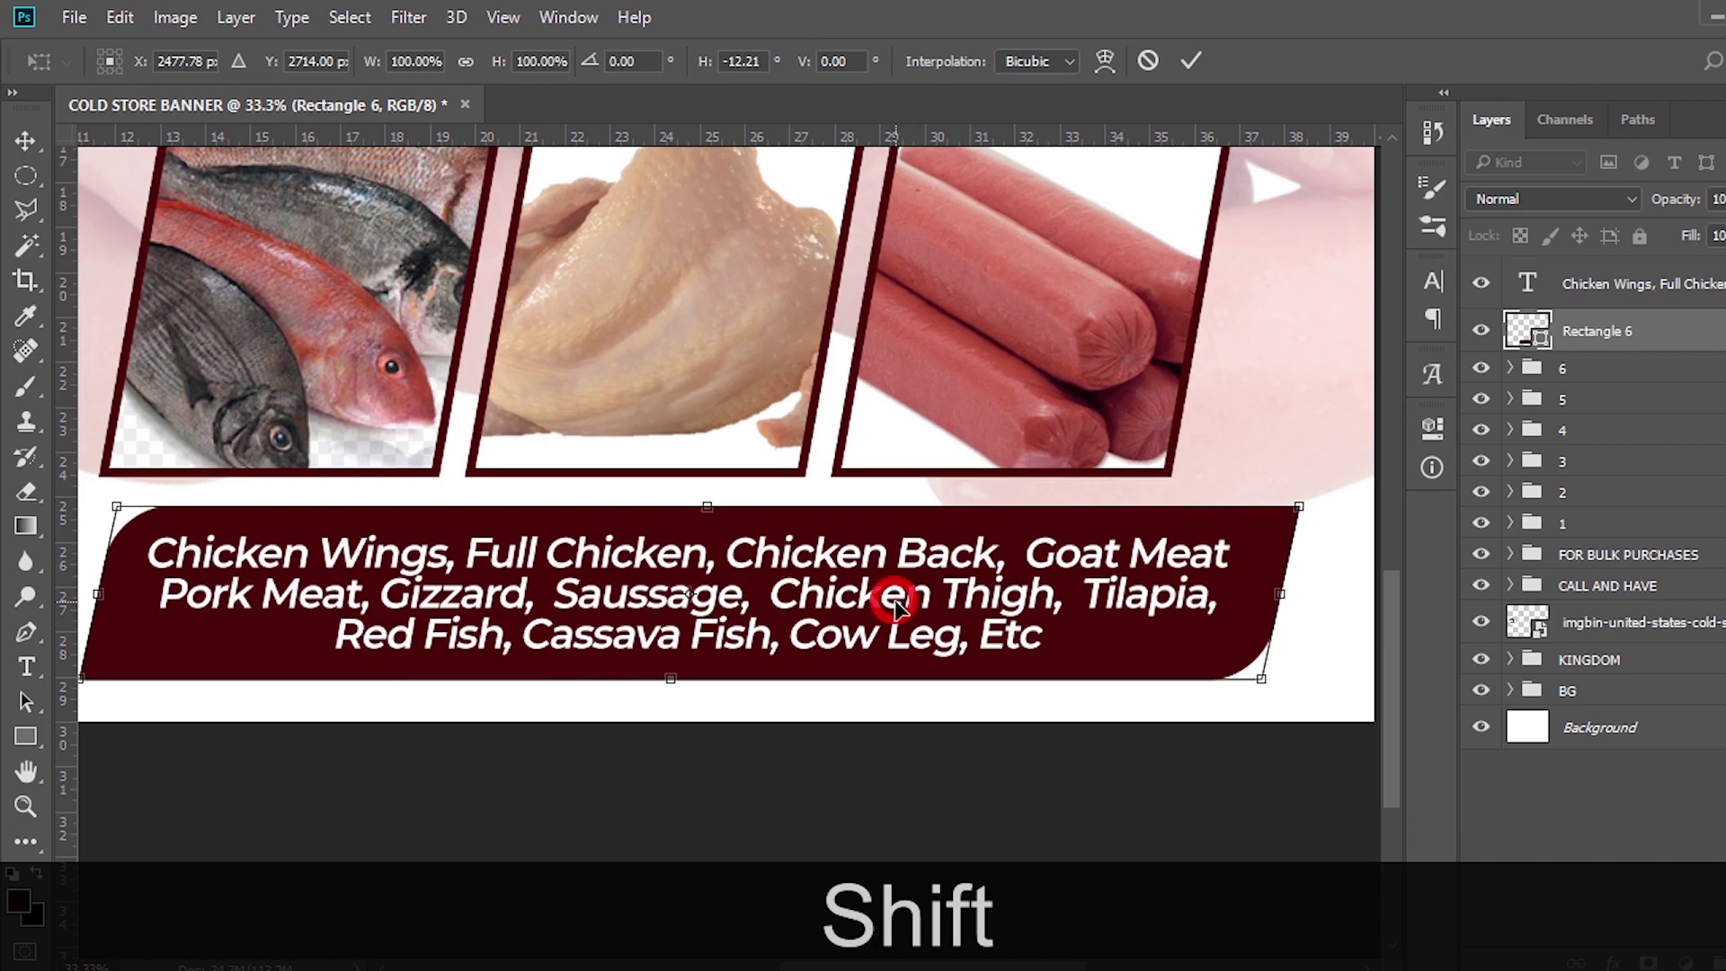
key(Return)
key(ctrl+0)
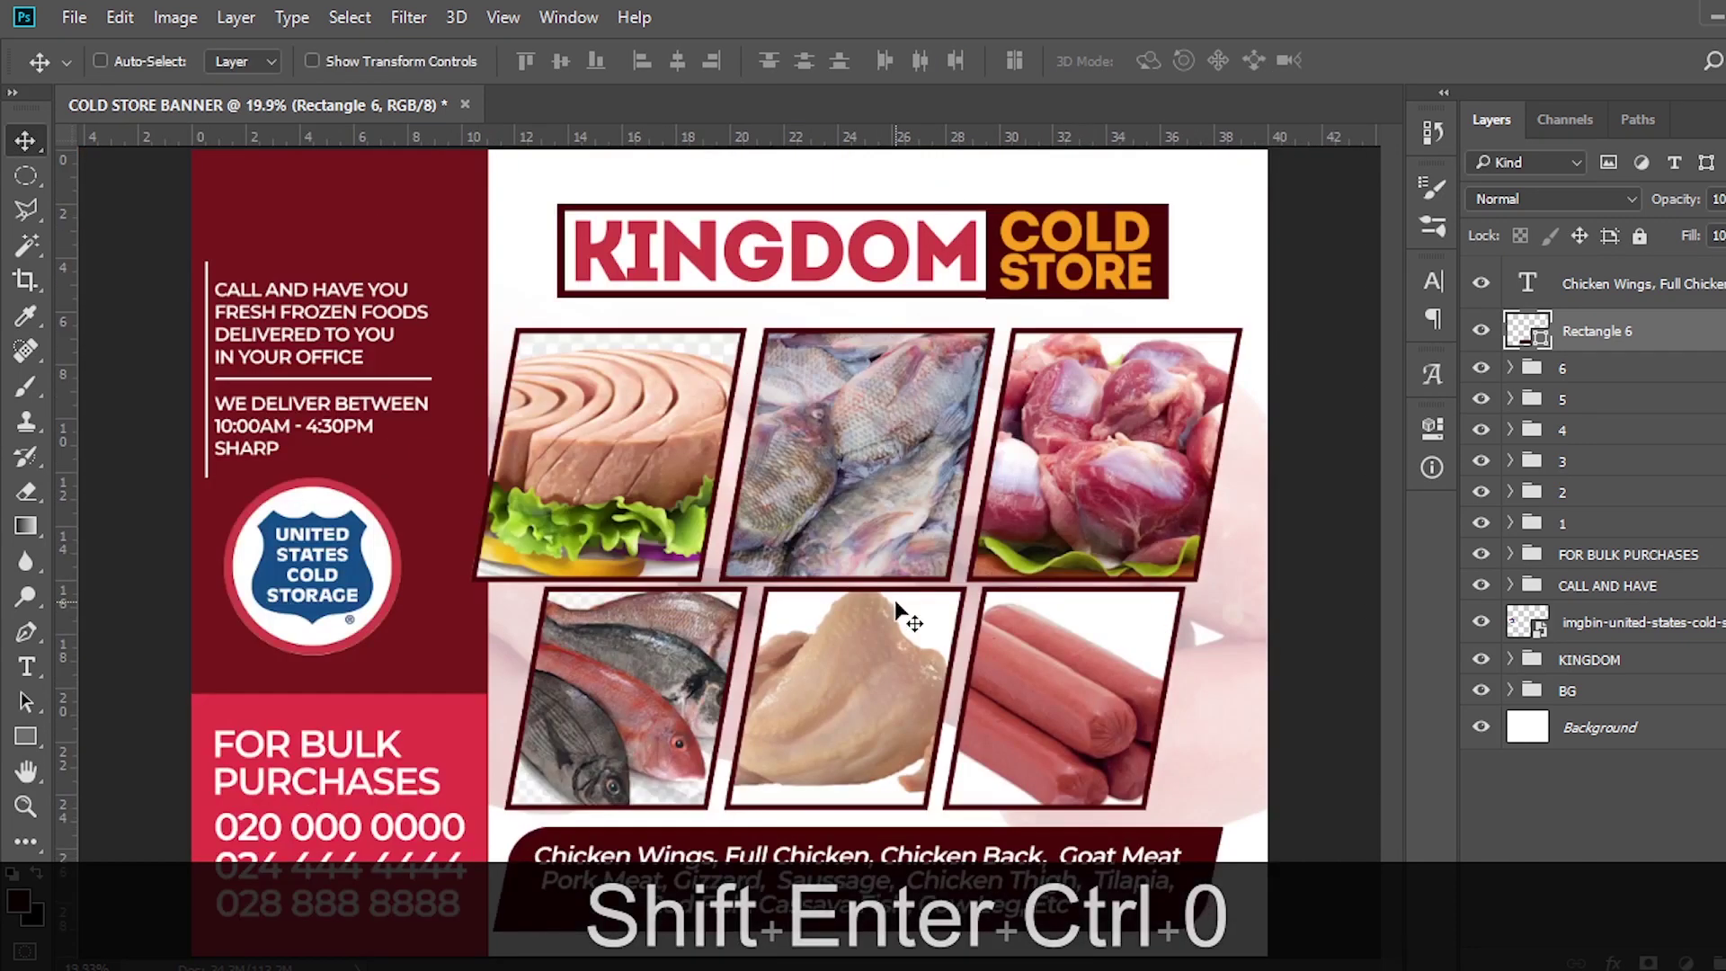
Nudge the bottom-row photo groups 4–6 right, down, then slightly back left
key(ctrl+h)
key(ctrl)
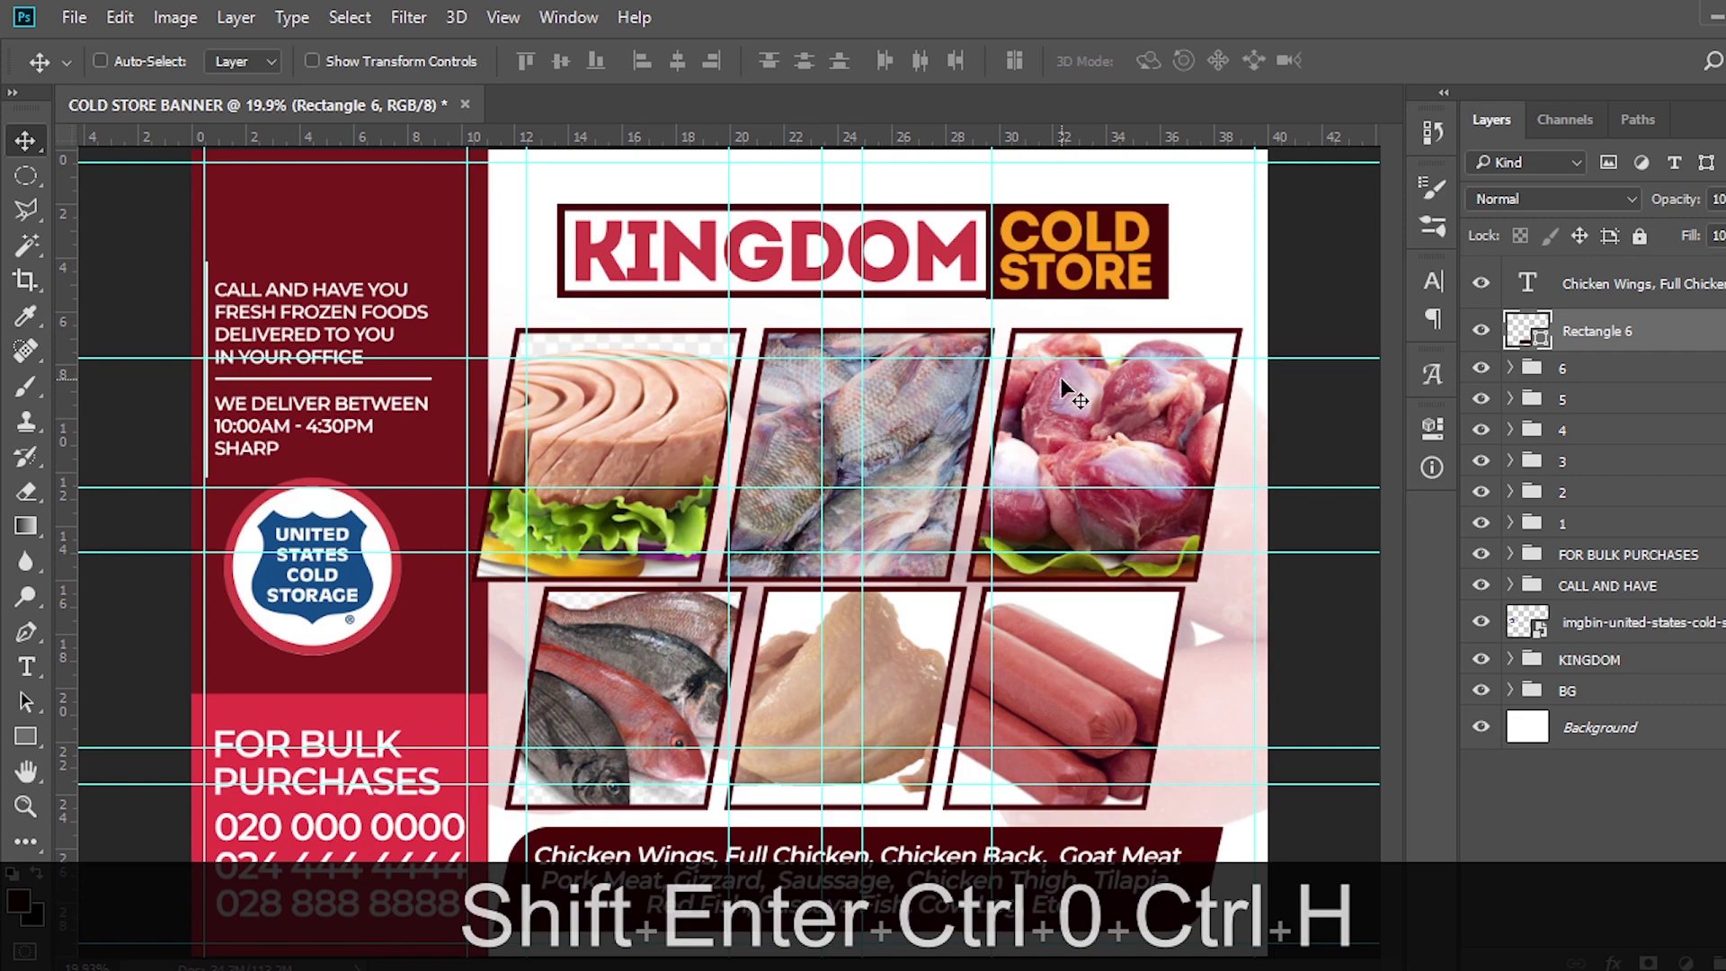
key(ctrl+minus)
key(ctrl+minus)
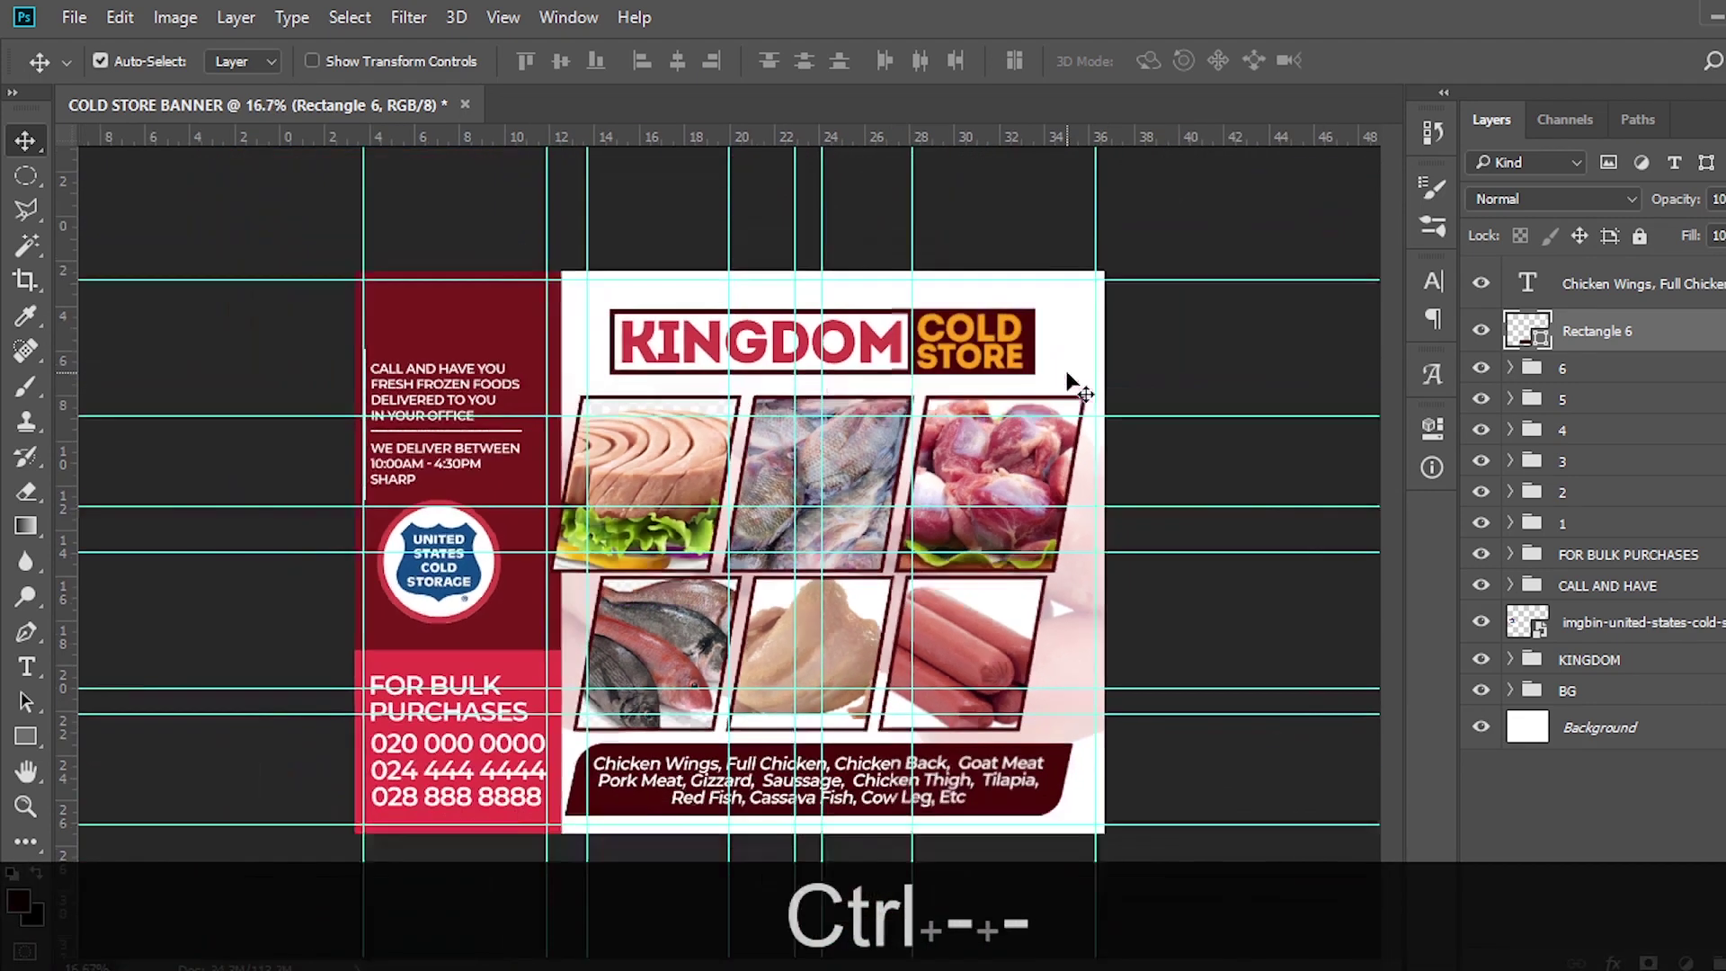
key(ctrl+h)
click(1565, 372)
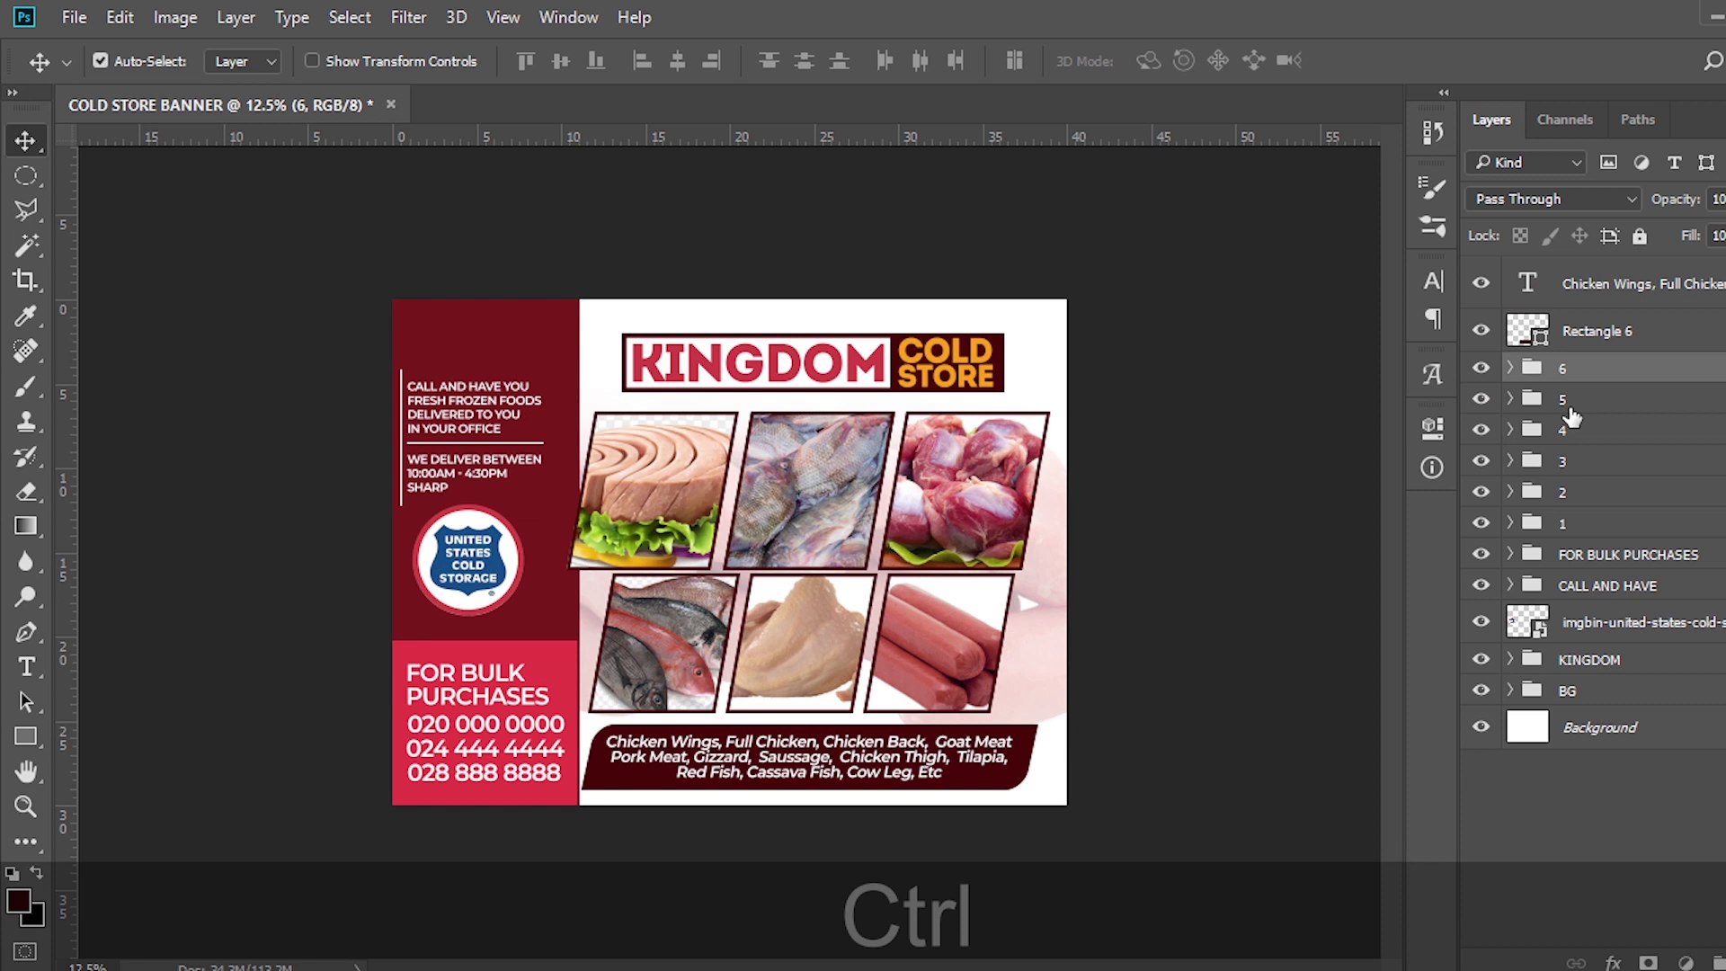
ctrl+click(1568, 400)
ctrl+click(1568, 430)
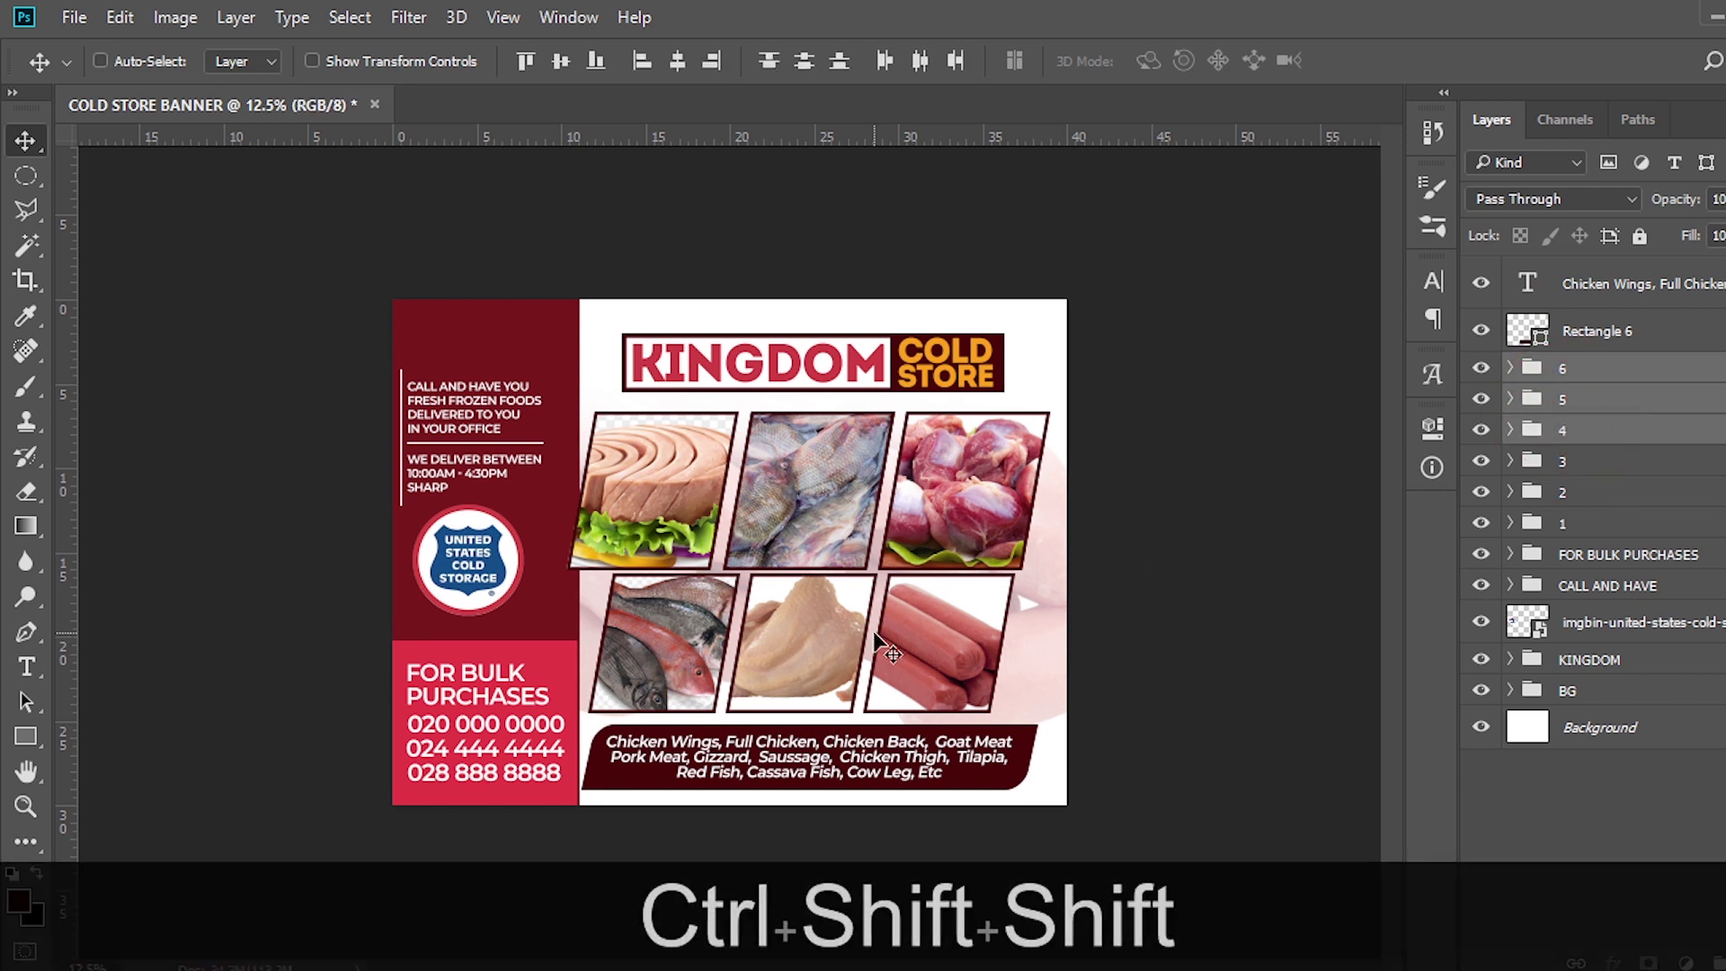
key(shift+Right)
key(shift+Right)
key(shift+Right)
key(shift+Right)
key(shift+Right)
key(shift+Right)
key(shift+Right)
key(shift+Right)
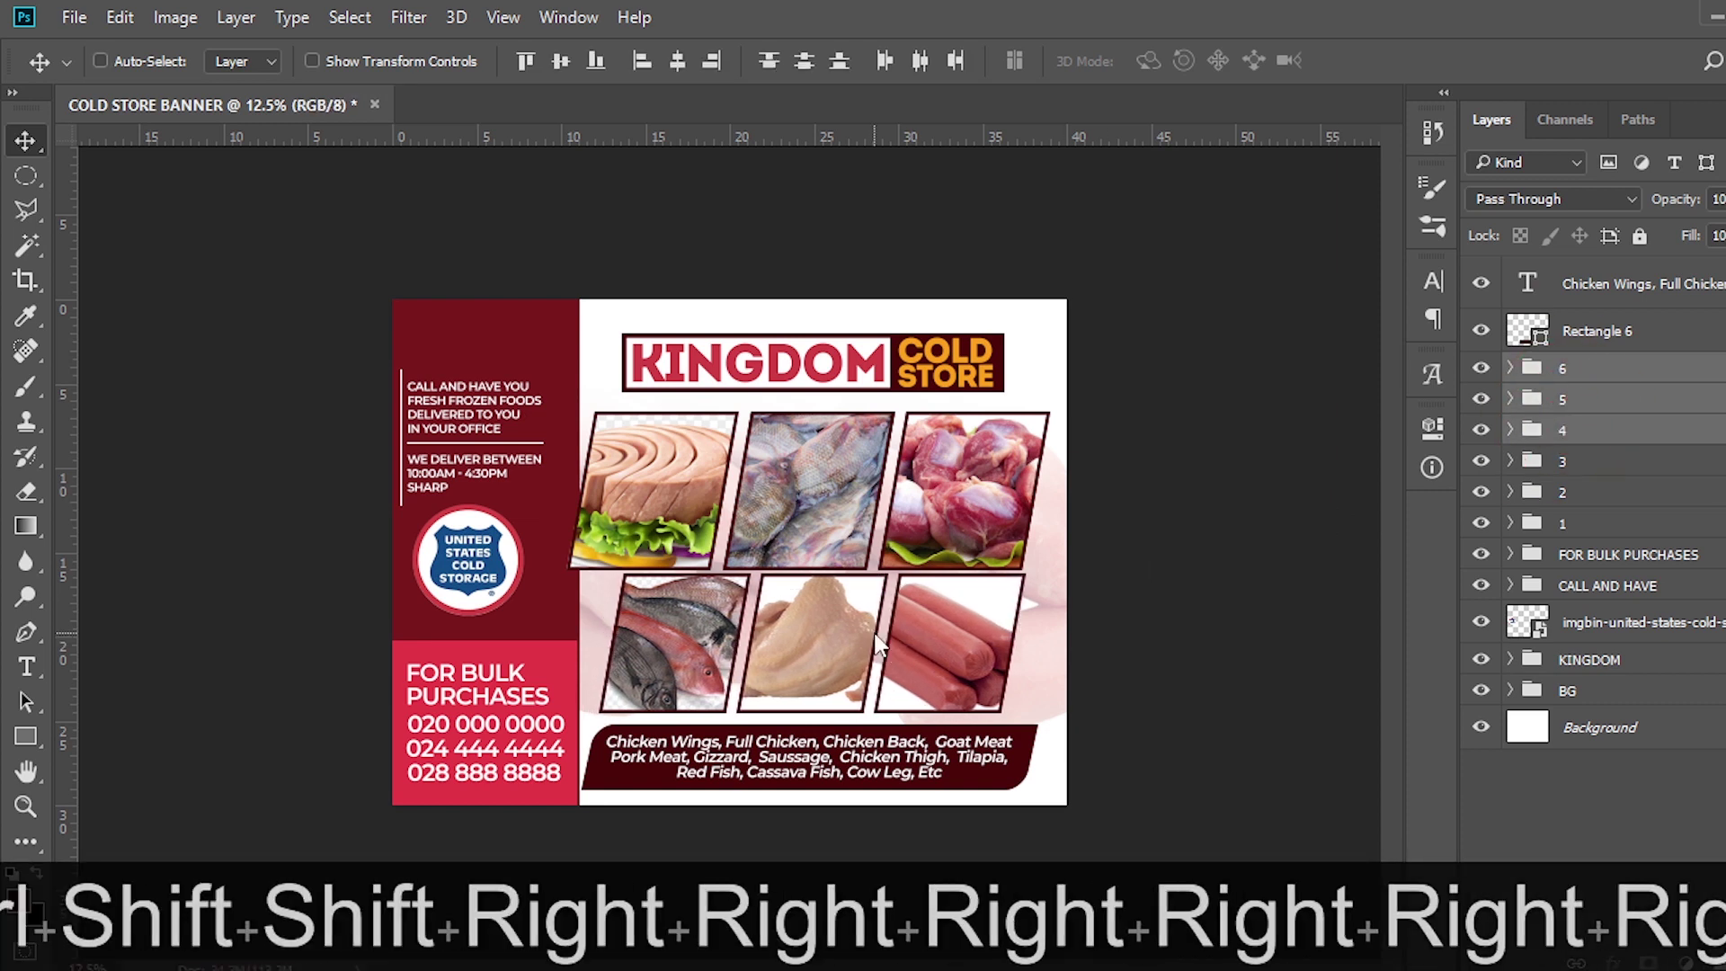
key(shift+Down)
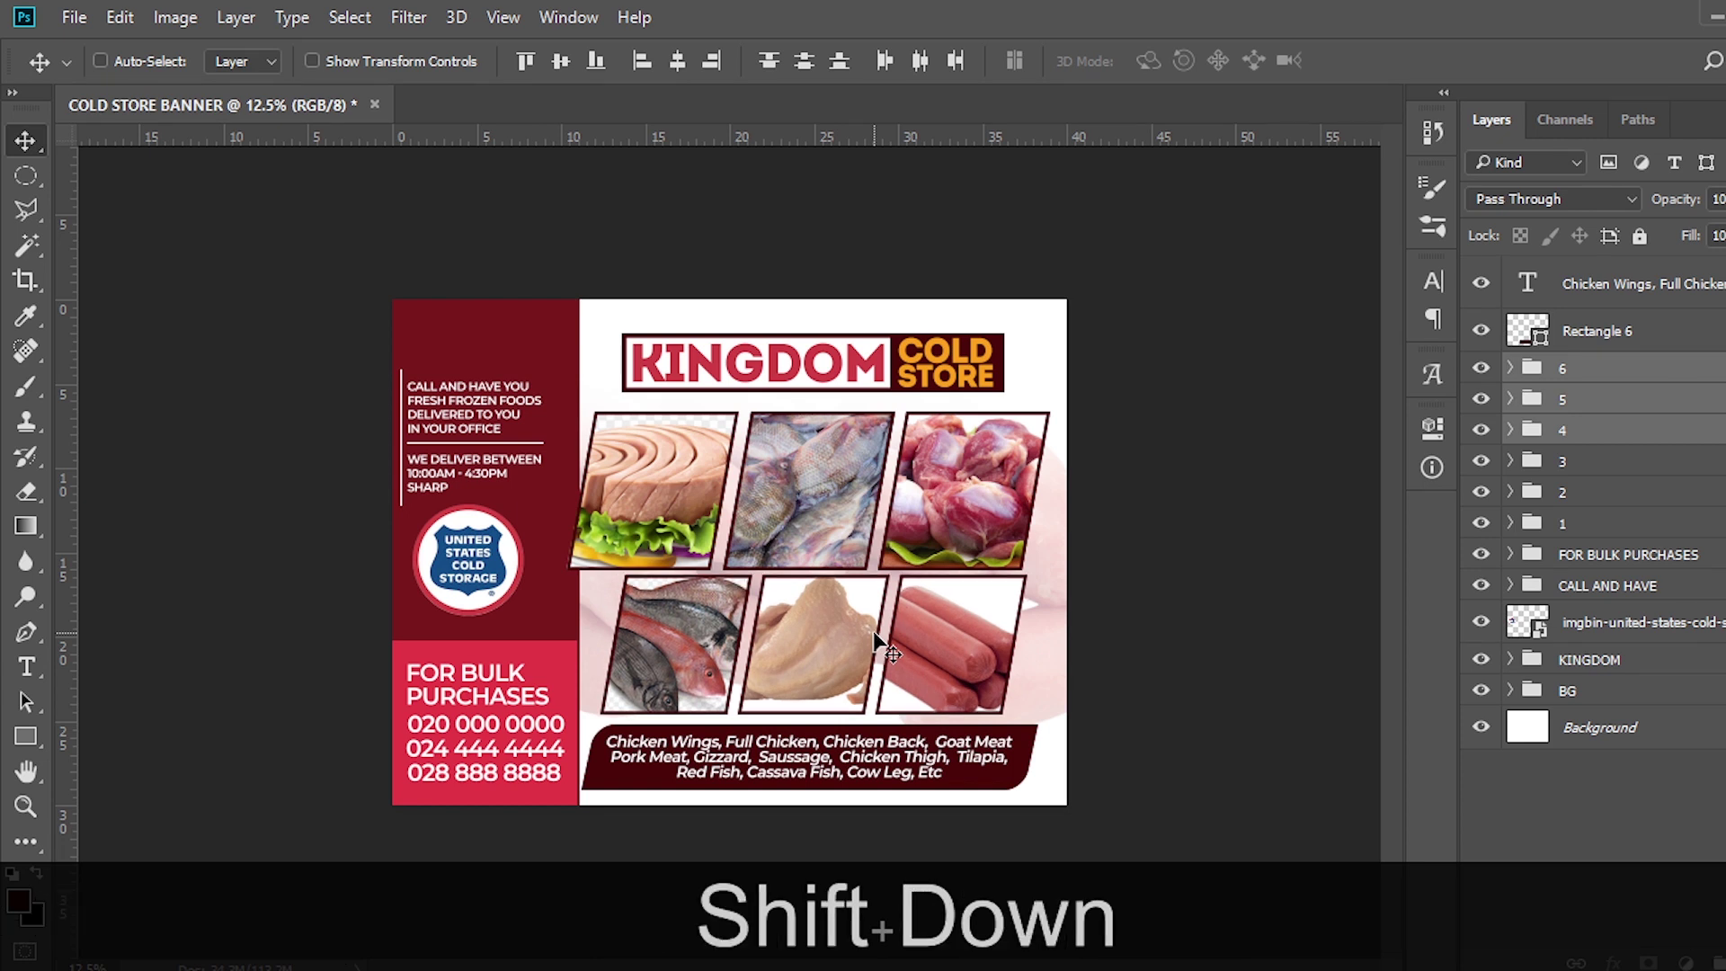
key(Left)
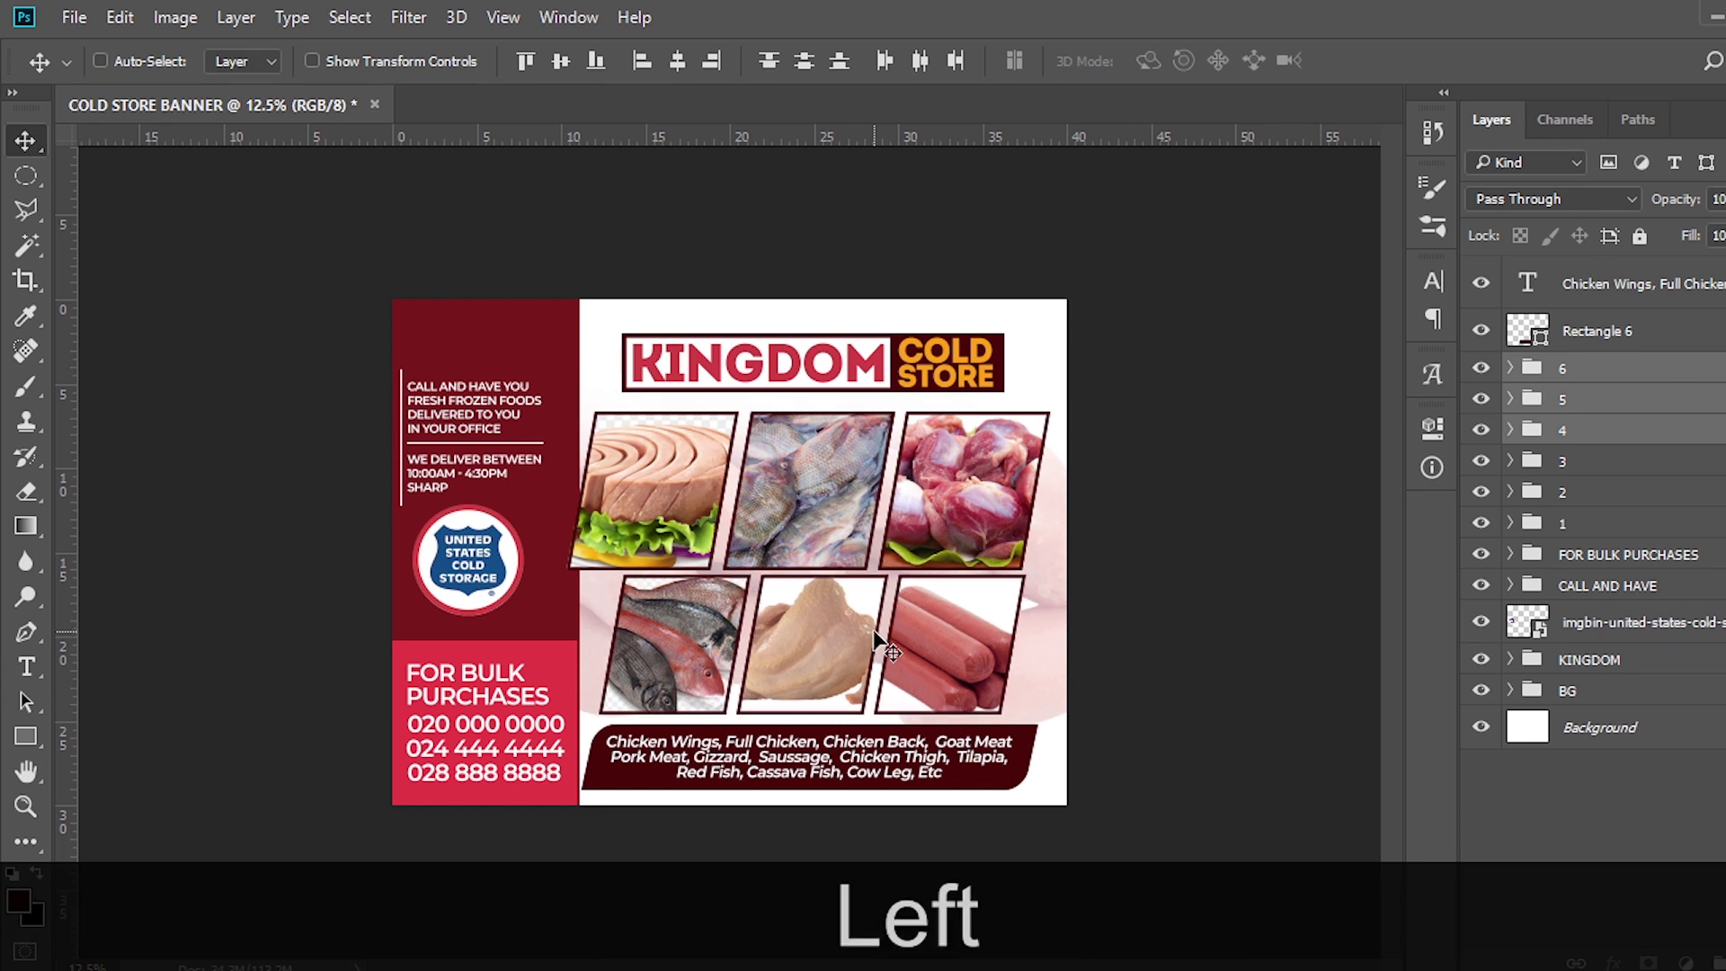
Nudge the top-row photo groups 1–3 down and to the left
click(1564, 468)
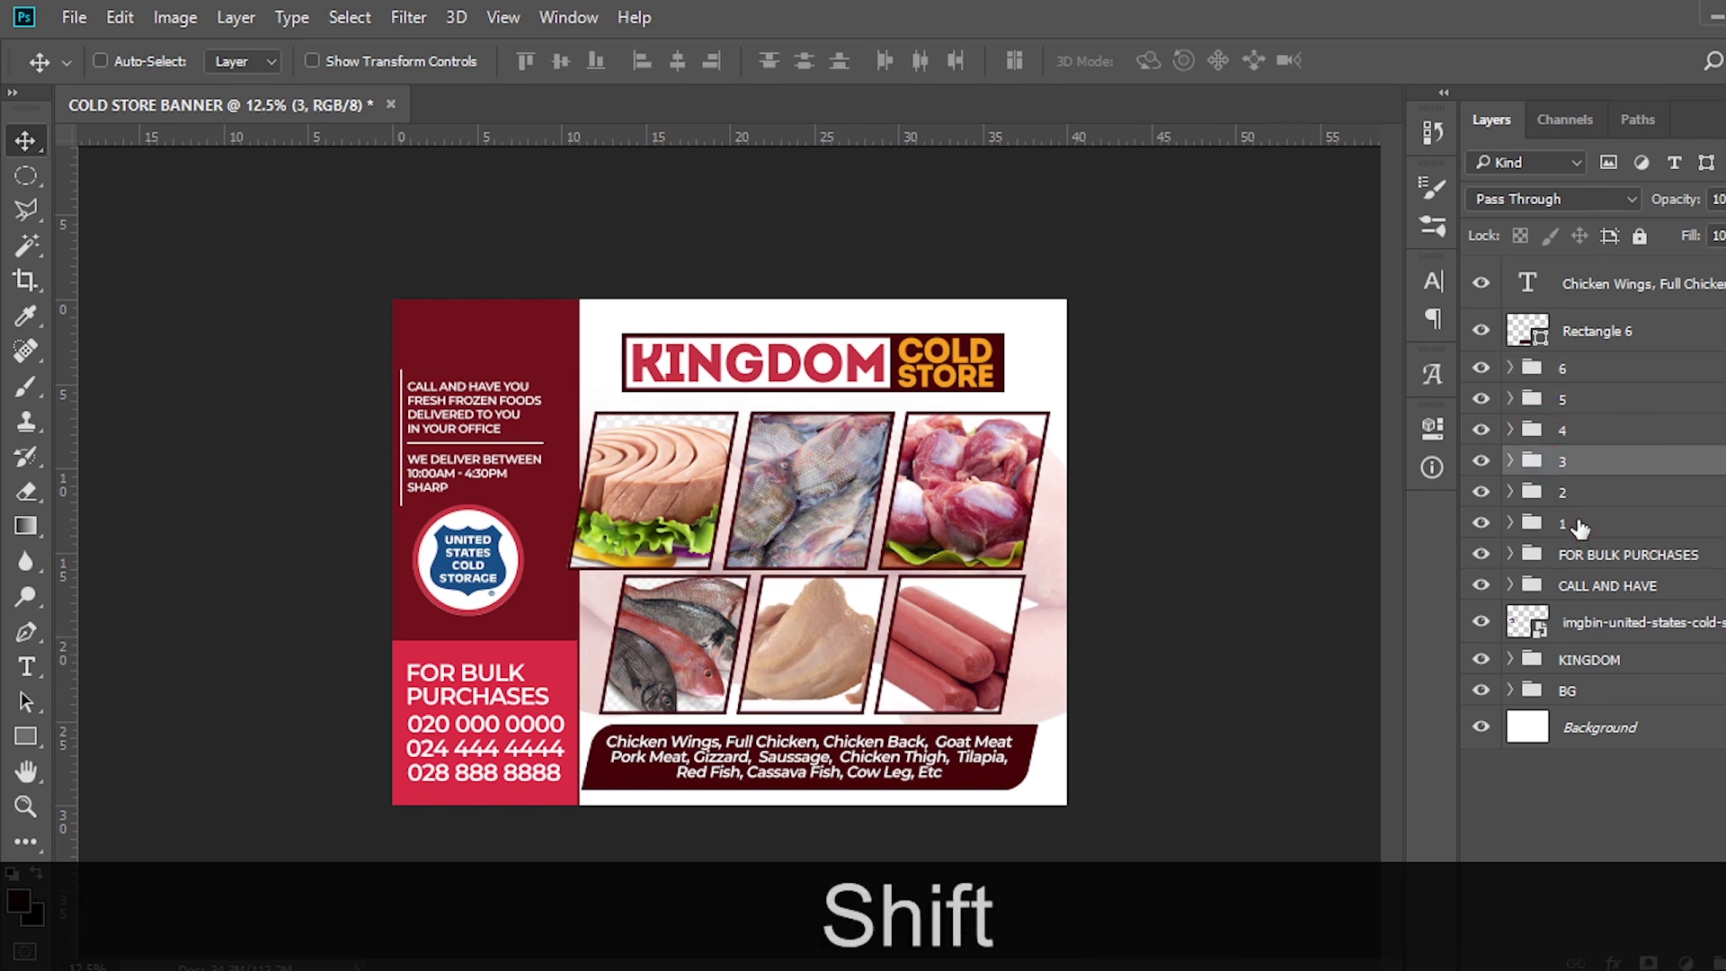
shift+click(1568, 520)
key(shift+Down)
key(shift+Down)
key(shift+Left)
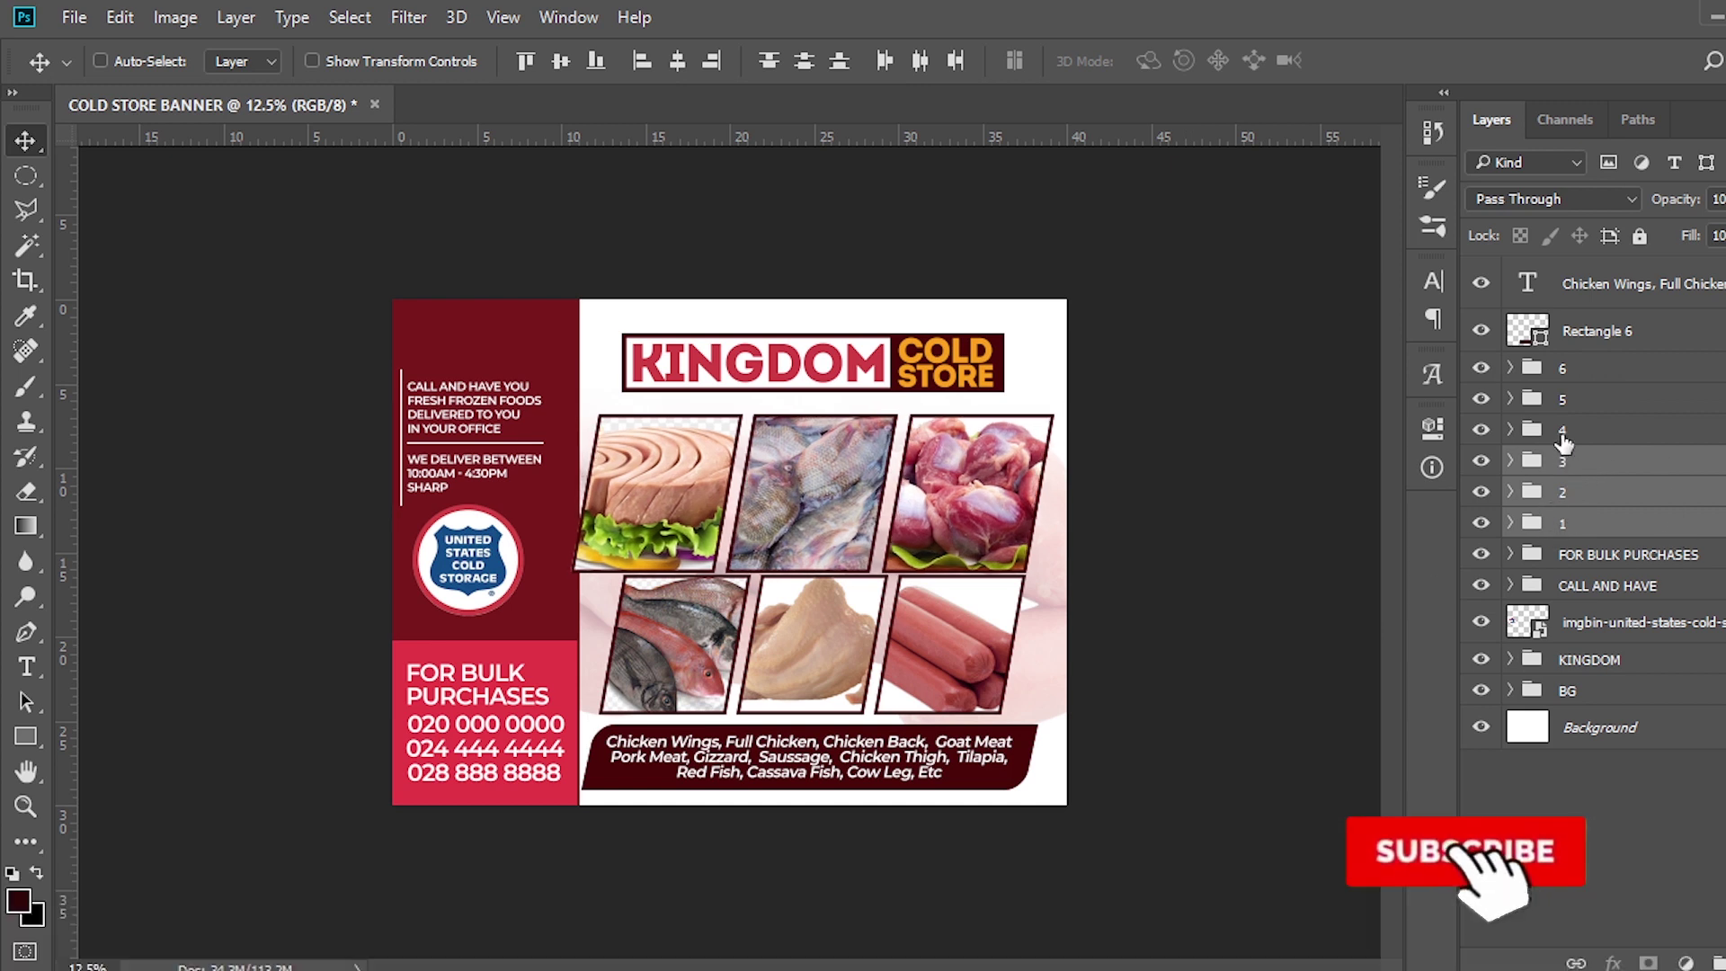
Shift the chicken and sausage photos left to tighten the bottom-row gaps
click(1568, 400)
key(ctrl)
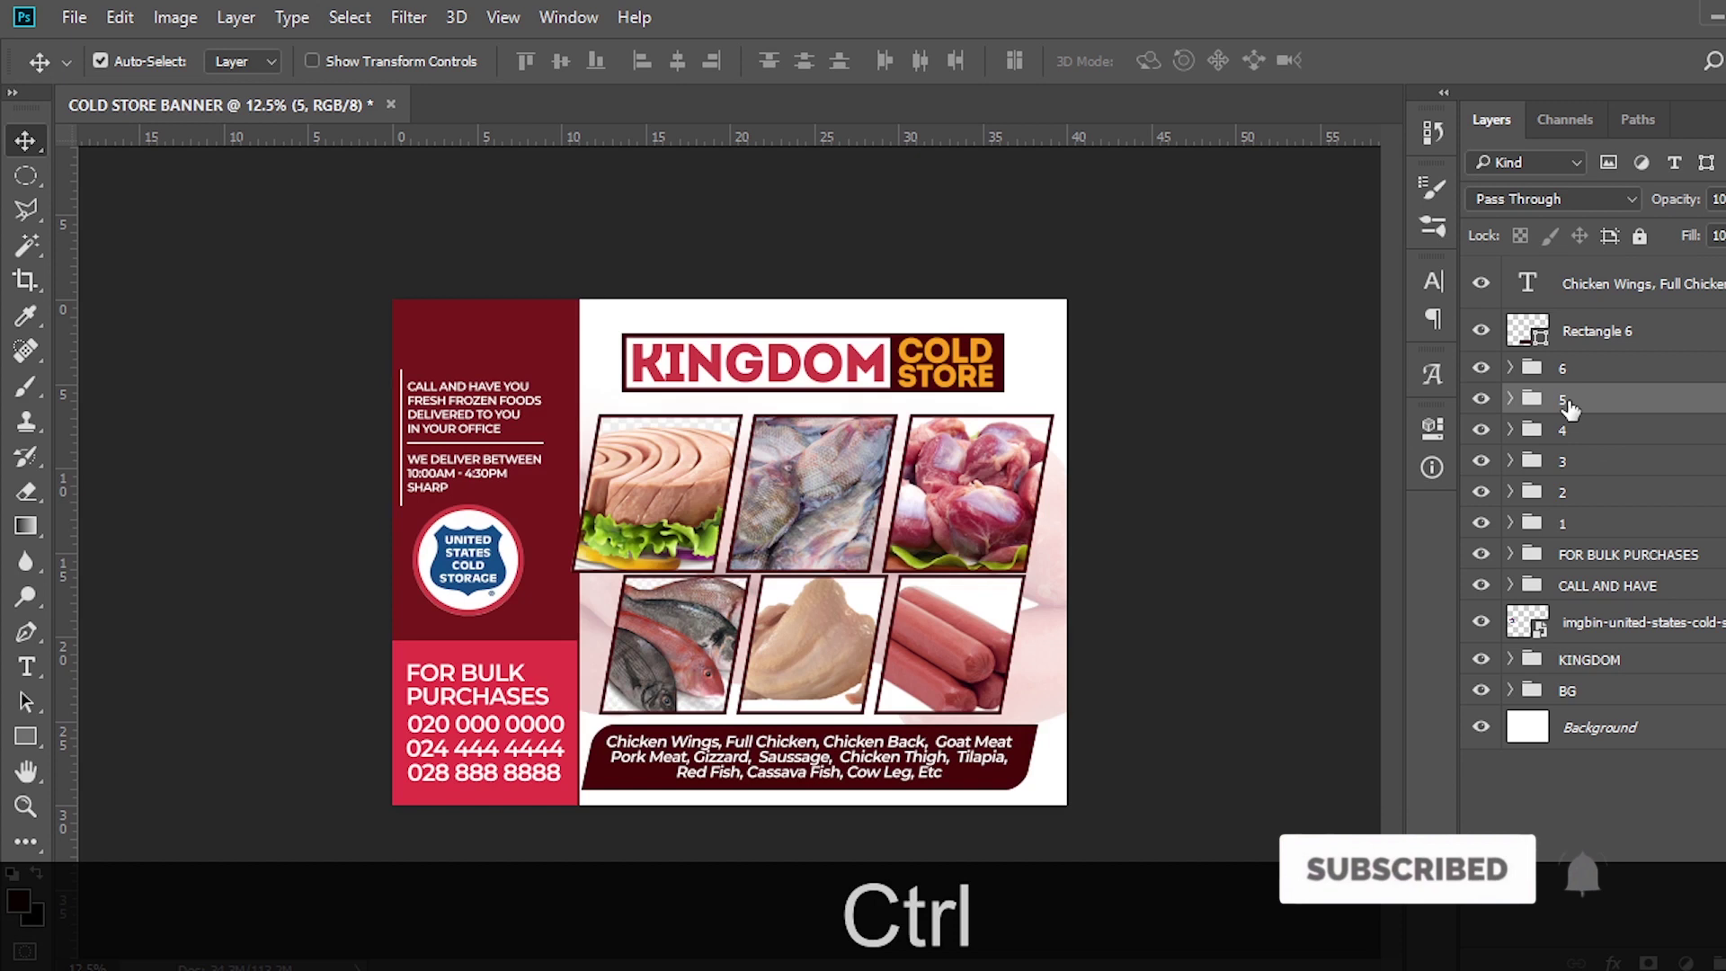
key(ctrl+shift+Left)
key(ctrl+shift+Left)
key(ctrl+shift+Left)
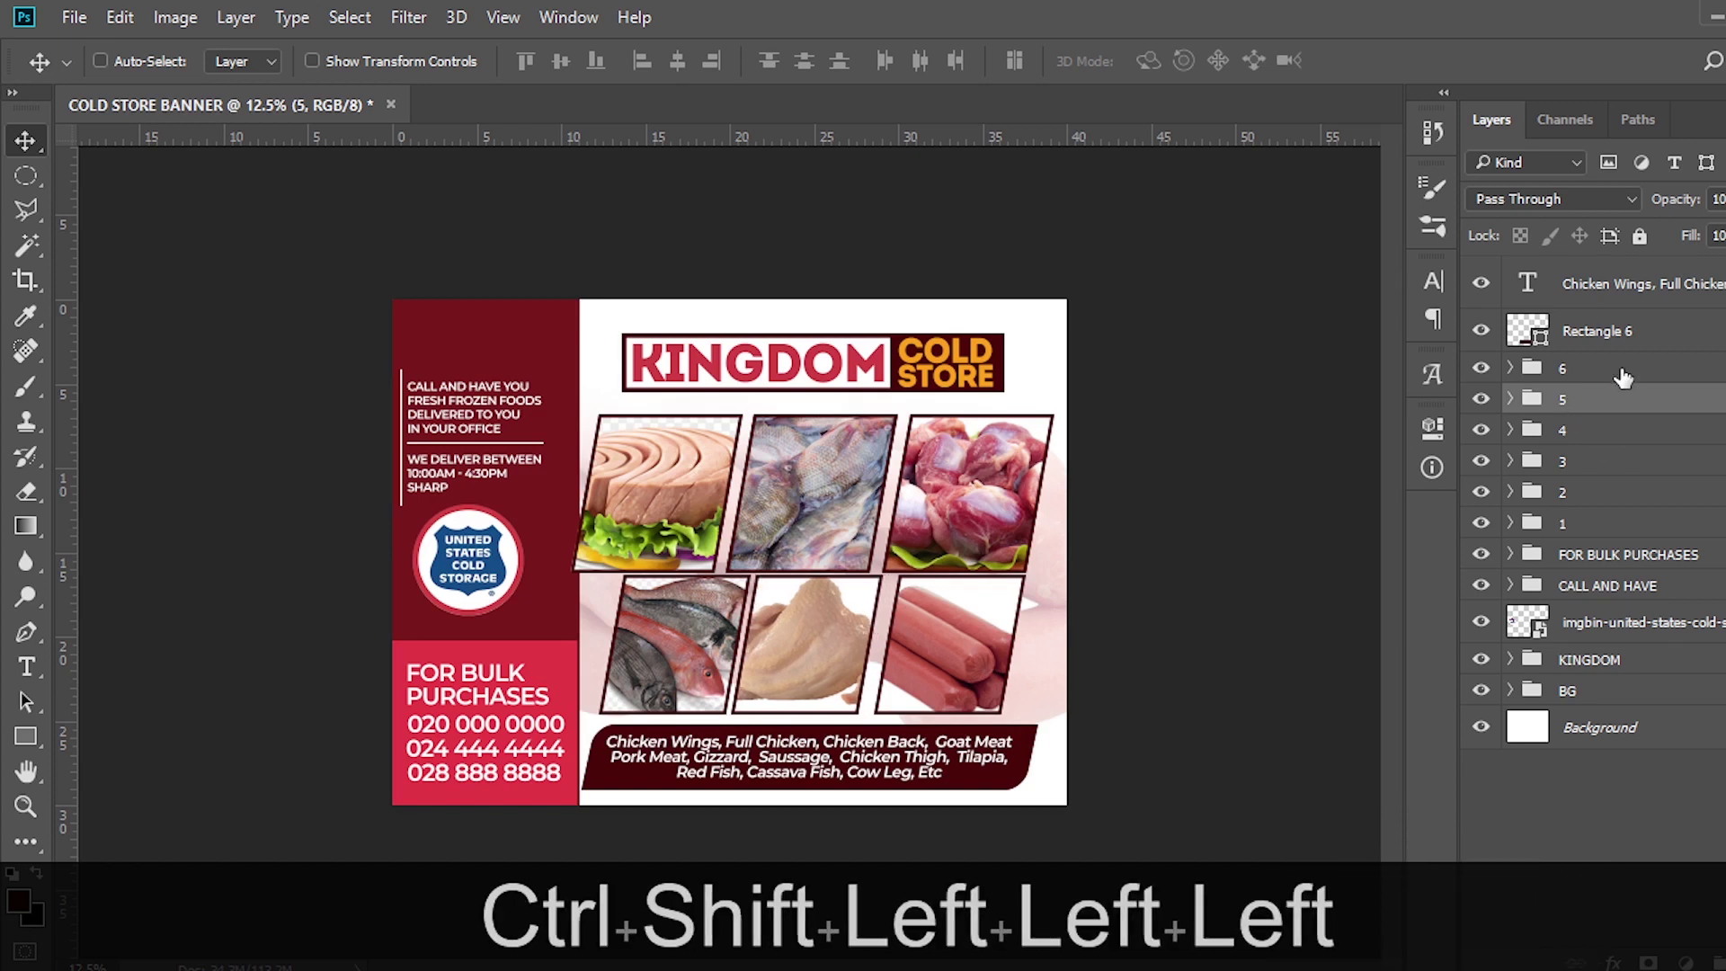
click(1587, 372)
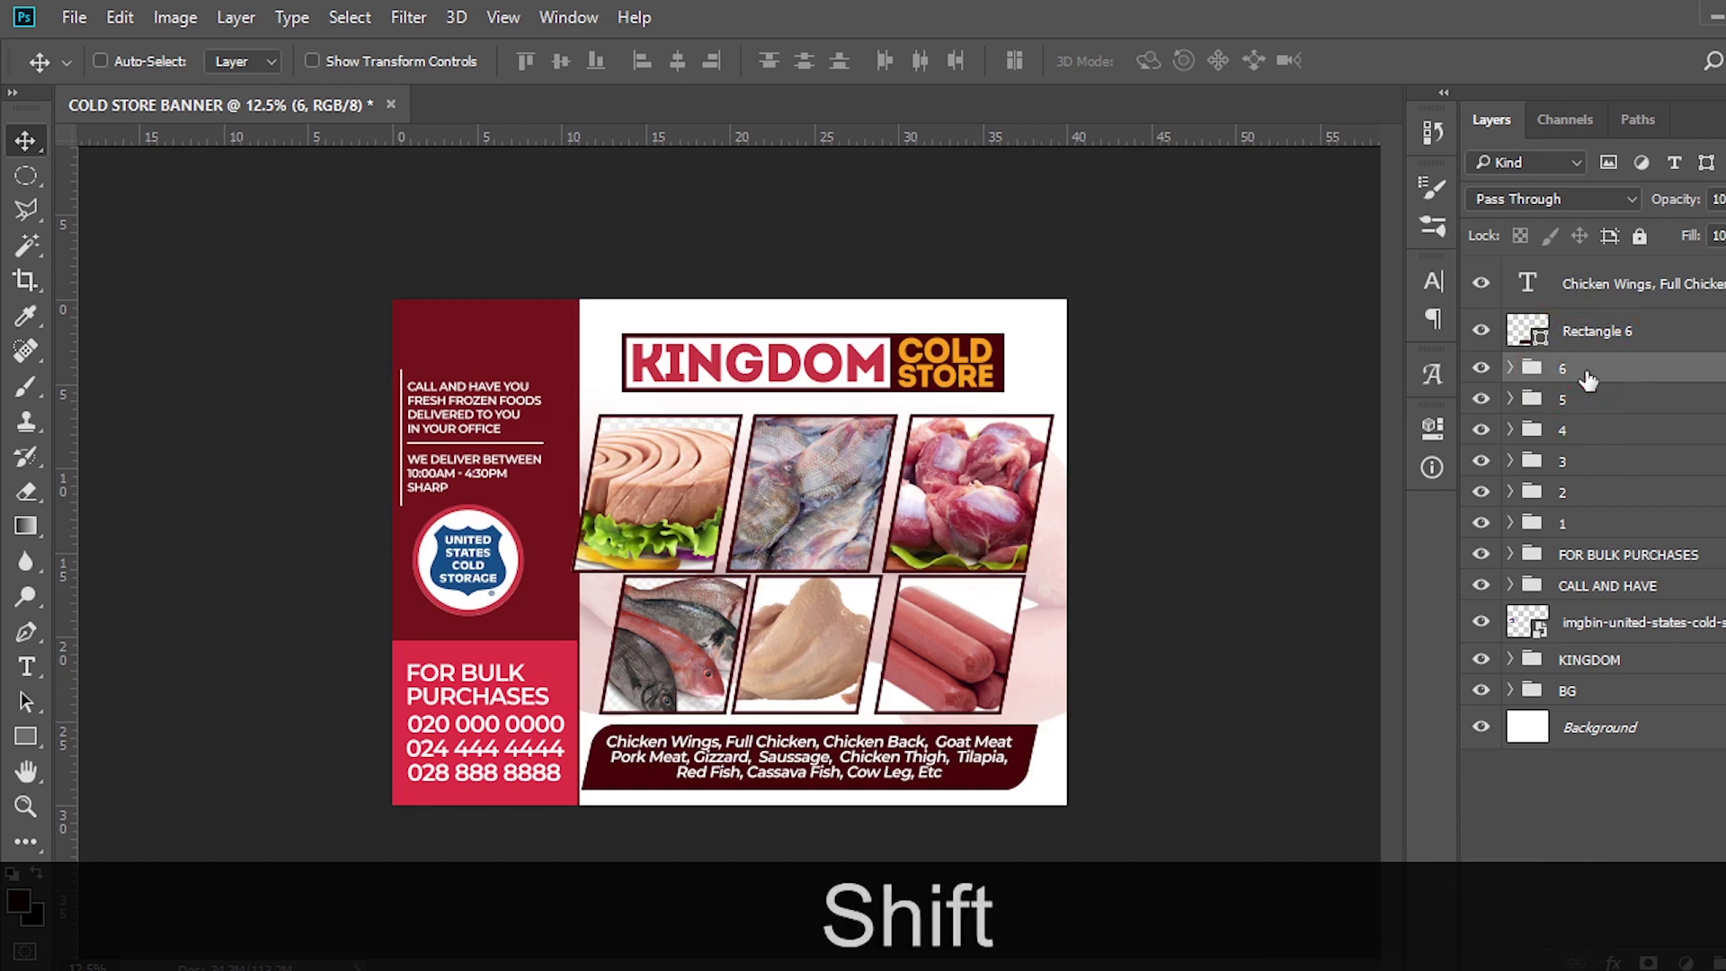
key(shift+Left)
key(shift+Left)
key(shift+Left)
key(shift+Left)
key(shift+Left)
key(shift+Left)
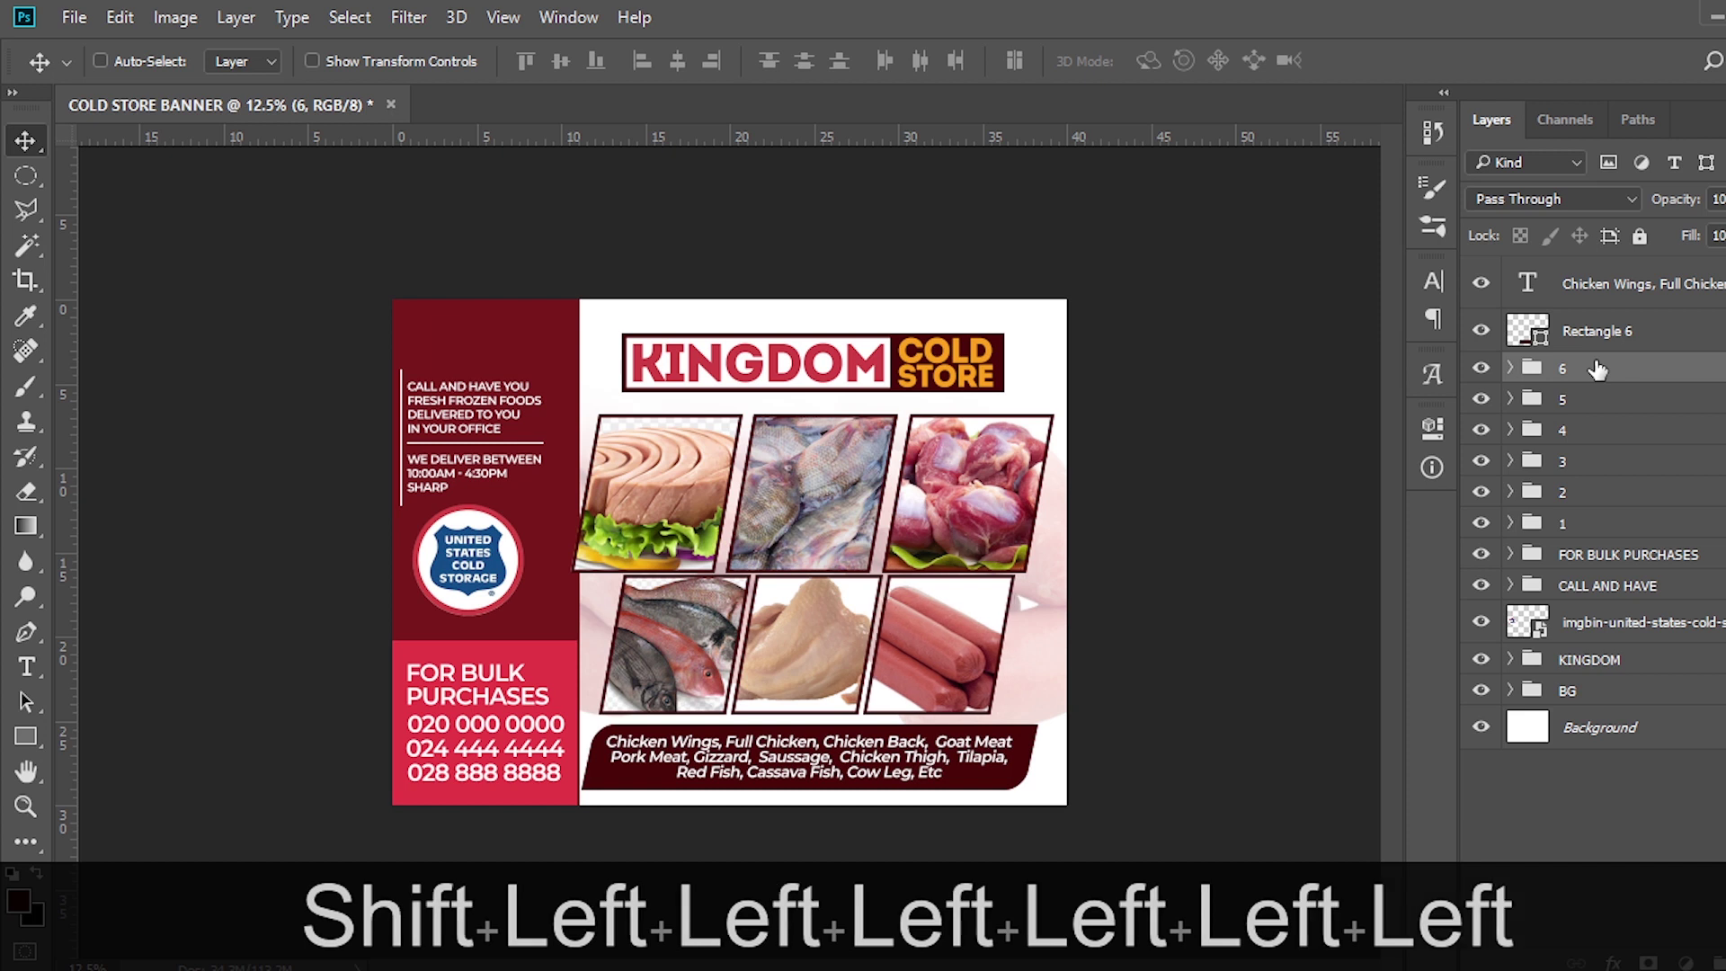
key(shift+Left)
key(Right)
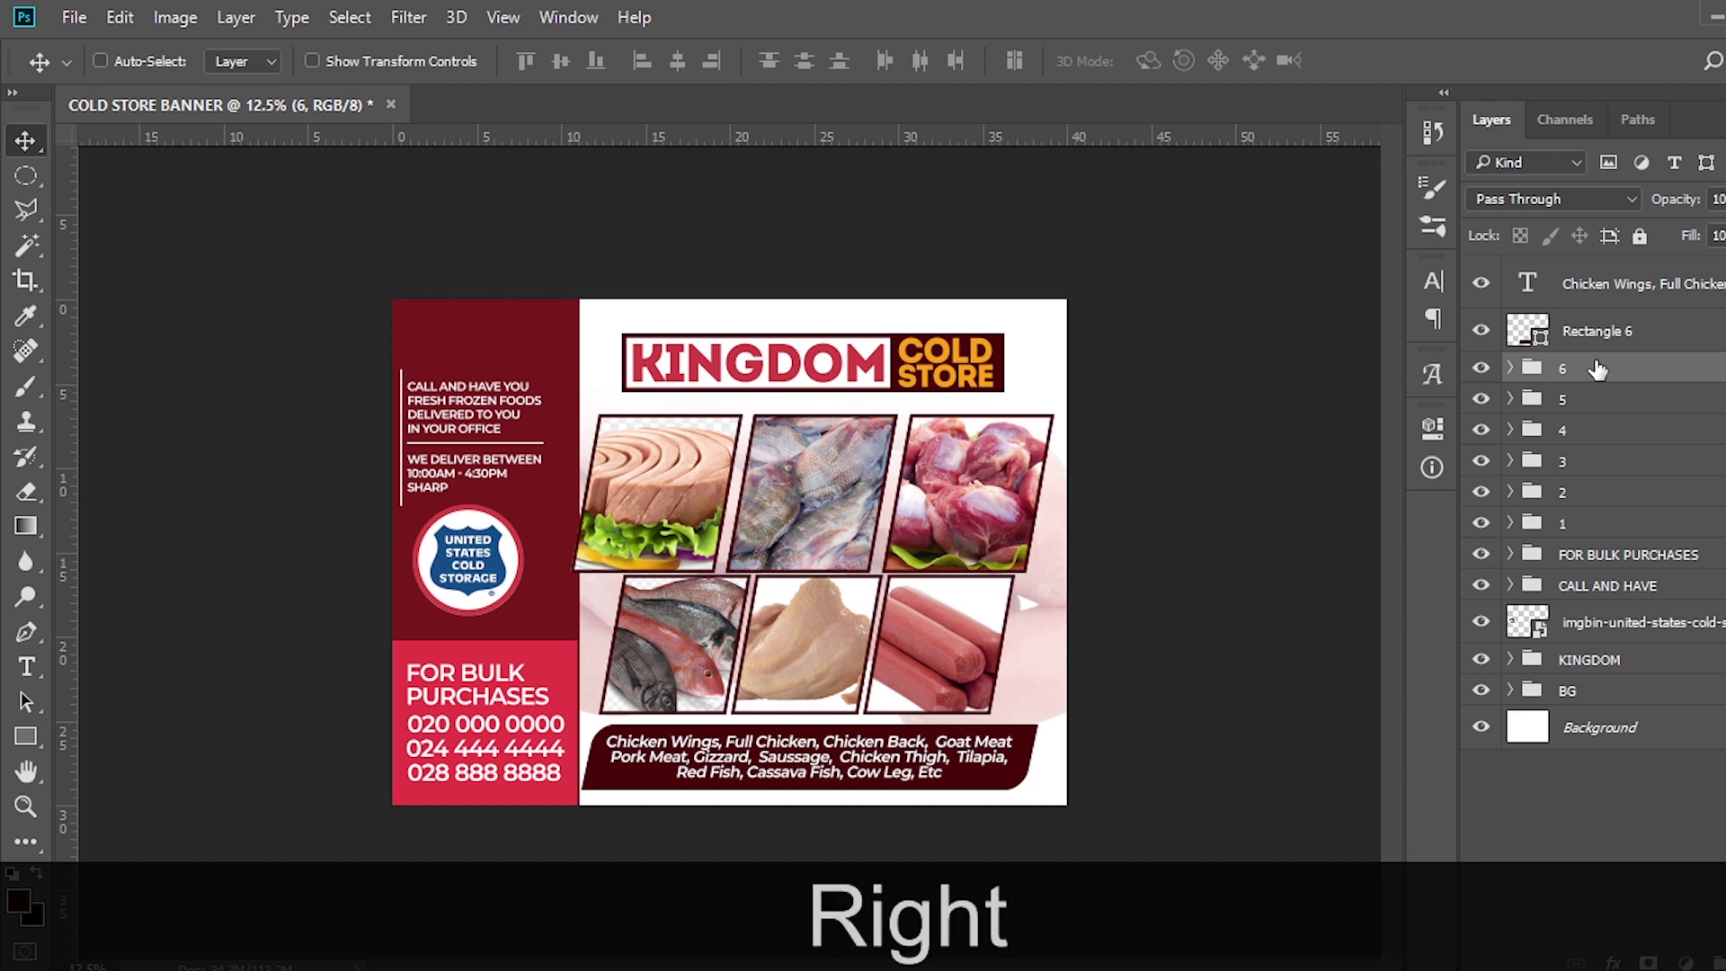
Nudge the top-row fish and meat photos left to narrow the upper gaps
click(1579, 493)
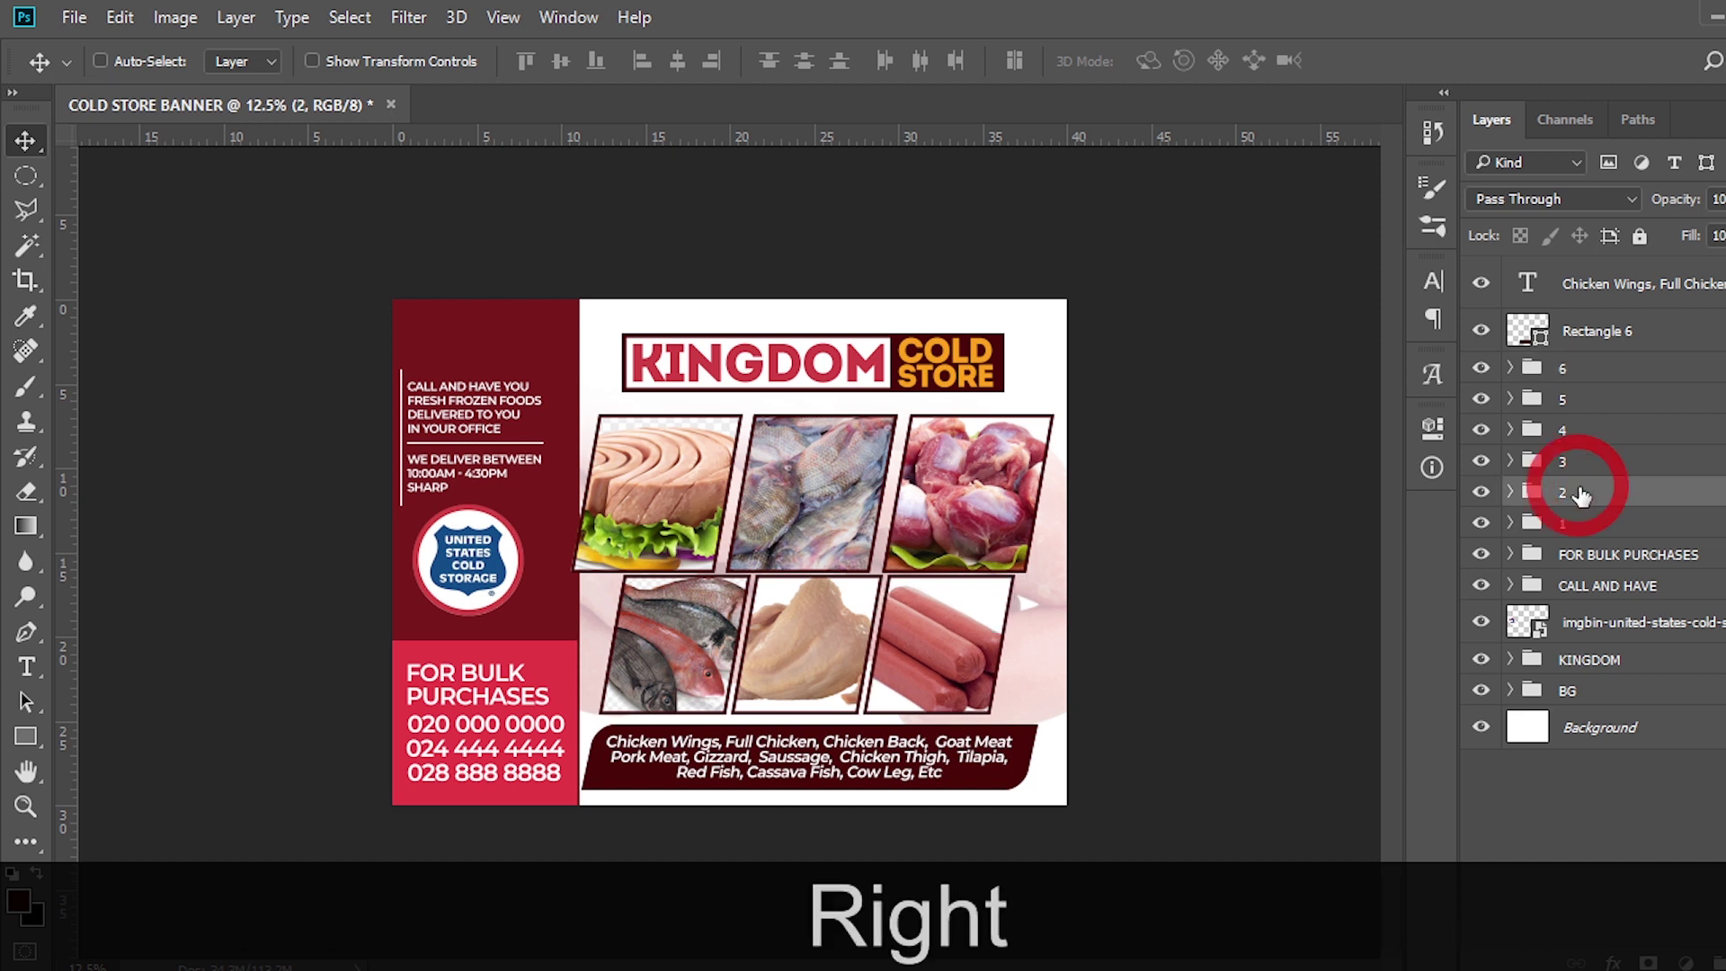
key(shift+Left)
key(shift+Left)
key(shift+Left)
key(shift+Left)
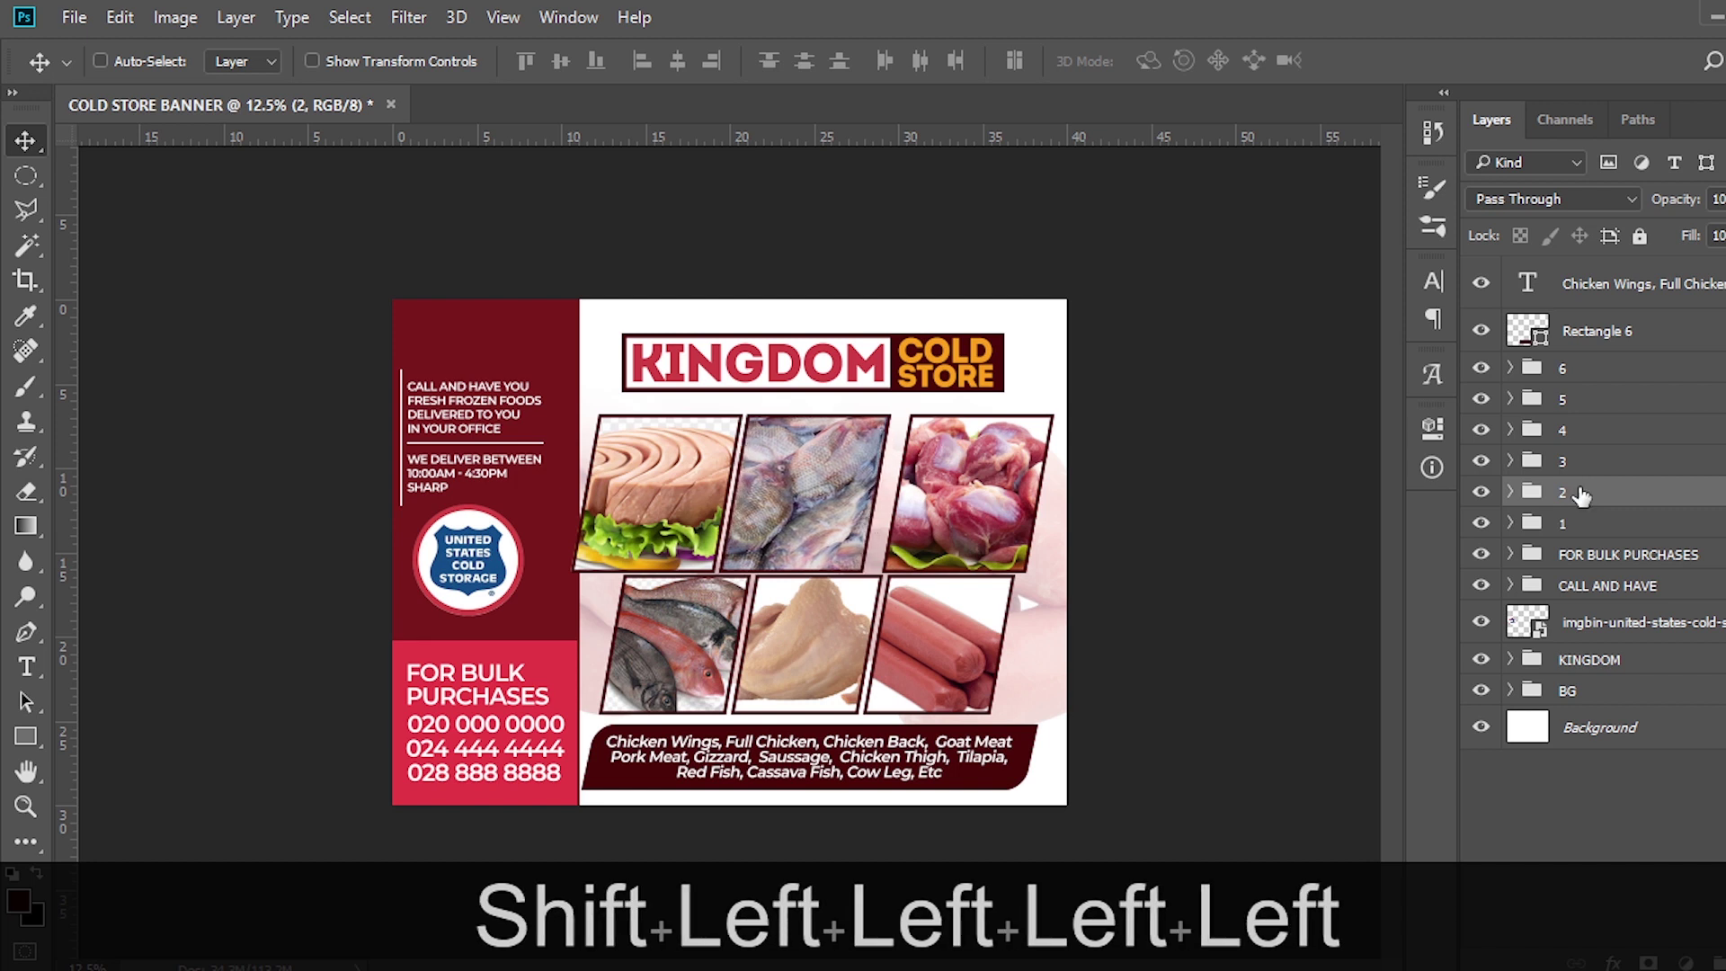
click(1583, 466)
key(shift+Left)
key(shift+Left)
key(shift+Left)
key(shift+Left)
key(shift+Left)
key(shift+Left)
key(shift+Left)
key(shift+Left)
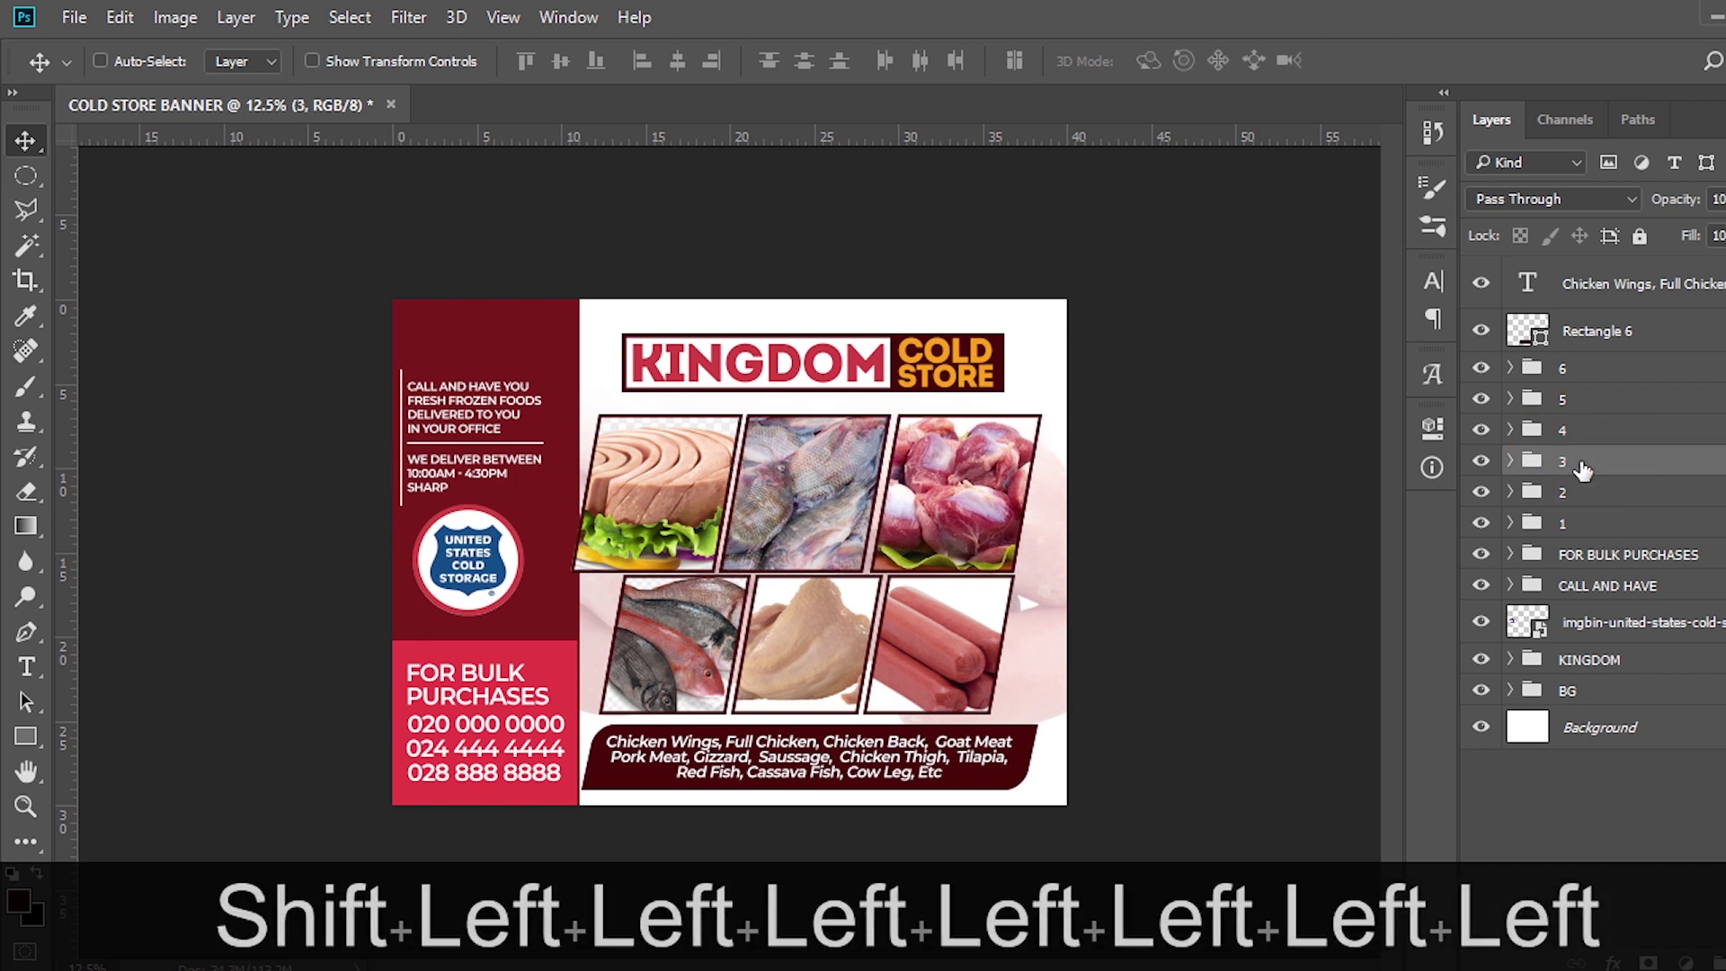
key(shift+Left)
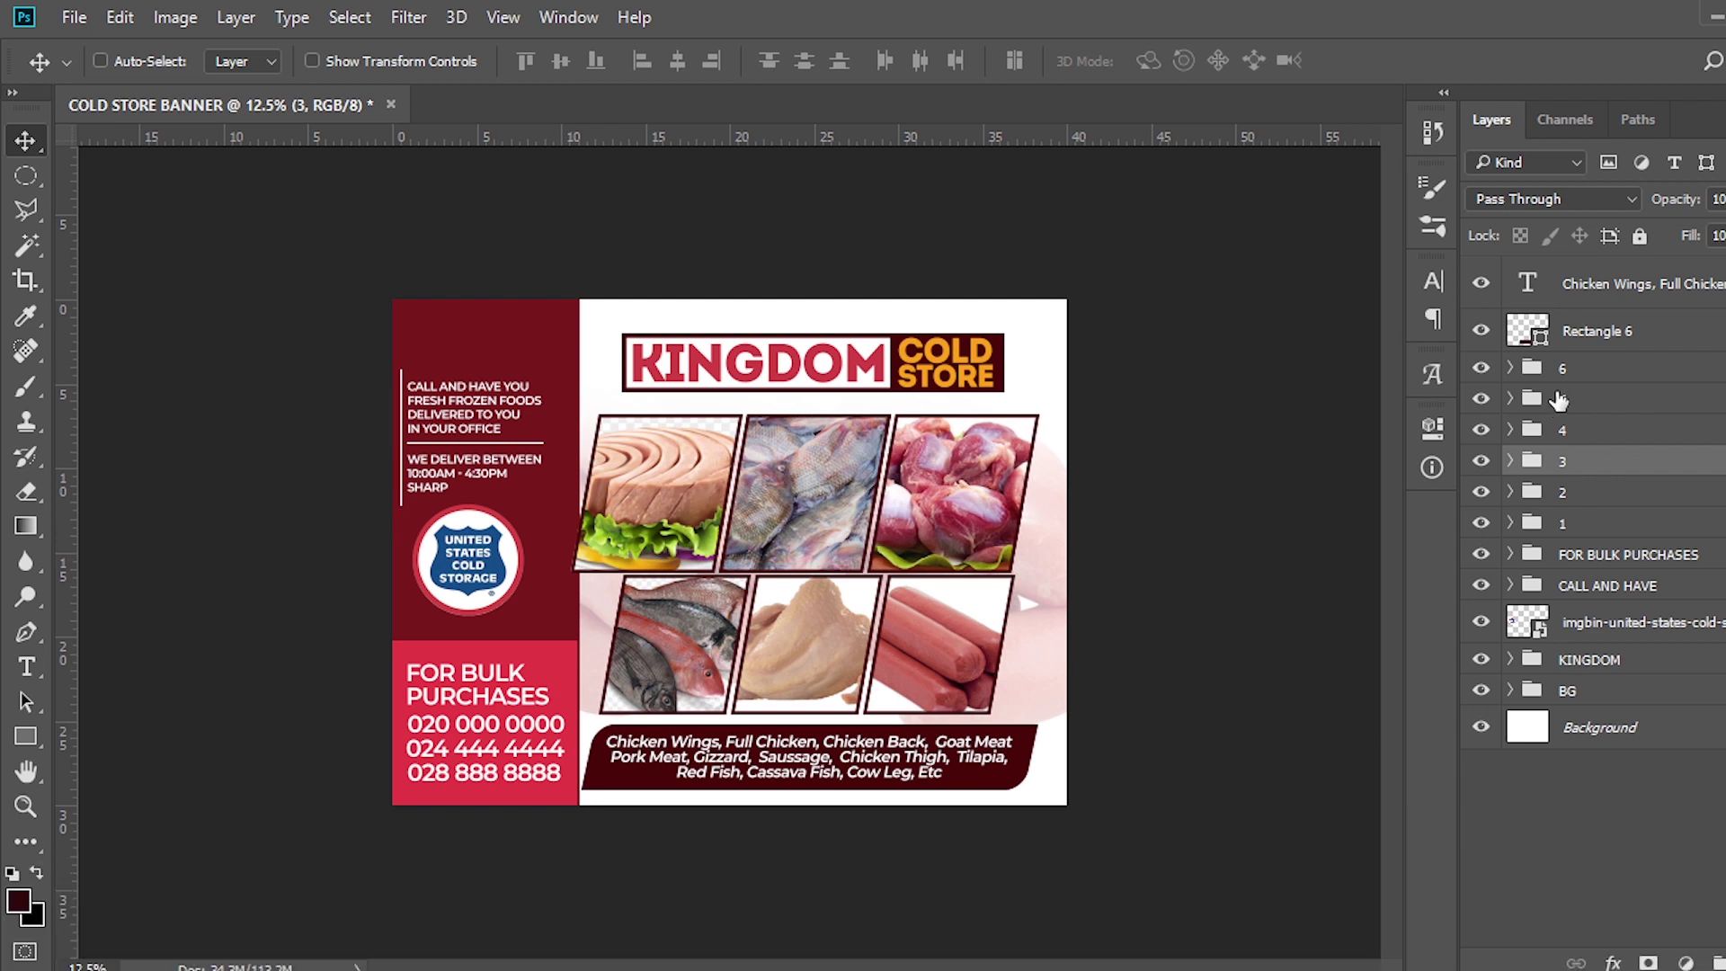
Select all six photo groups together and start transforming the grid
click(1562, 370)
shift+click(1564, 530)
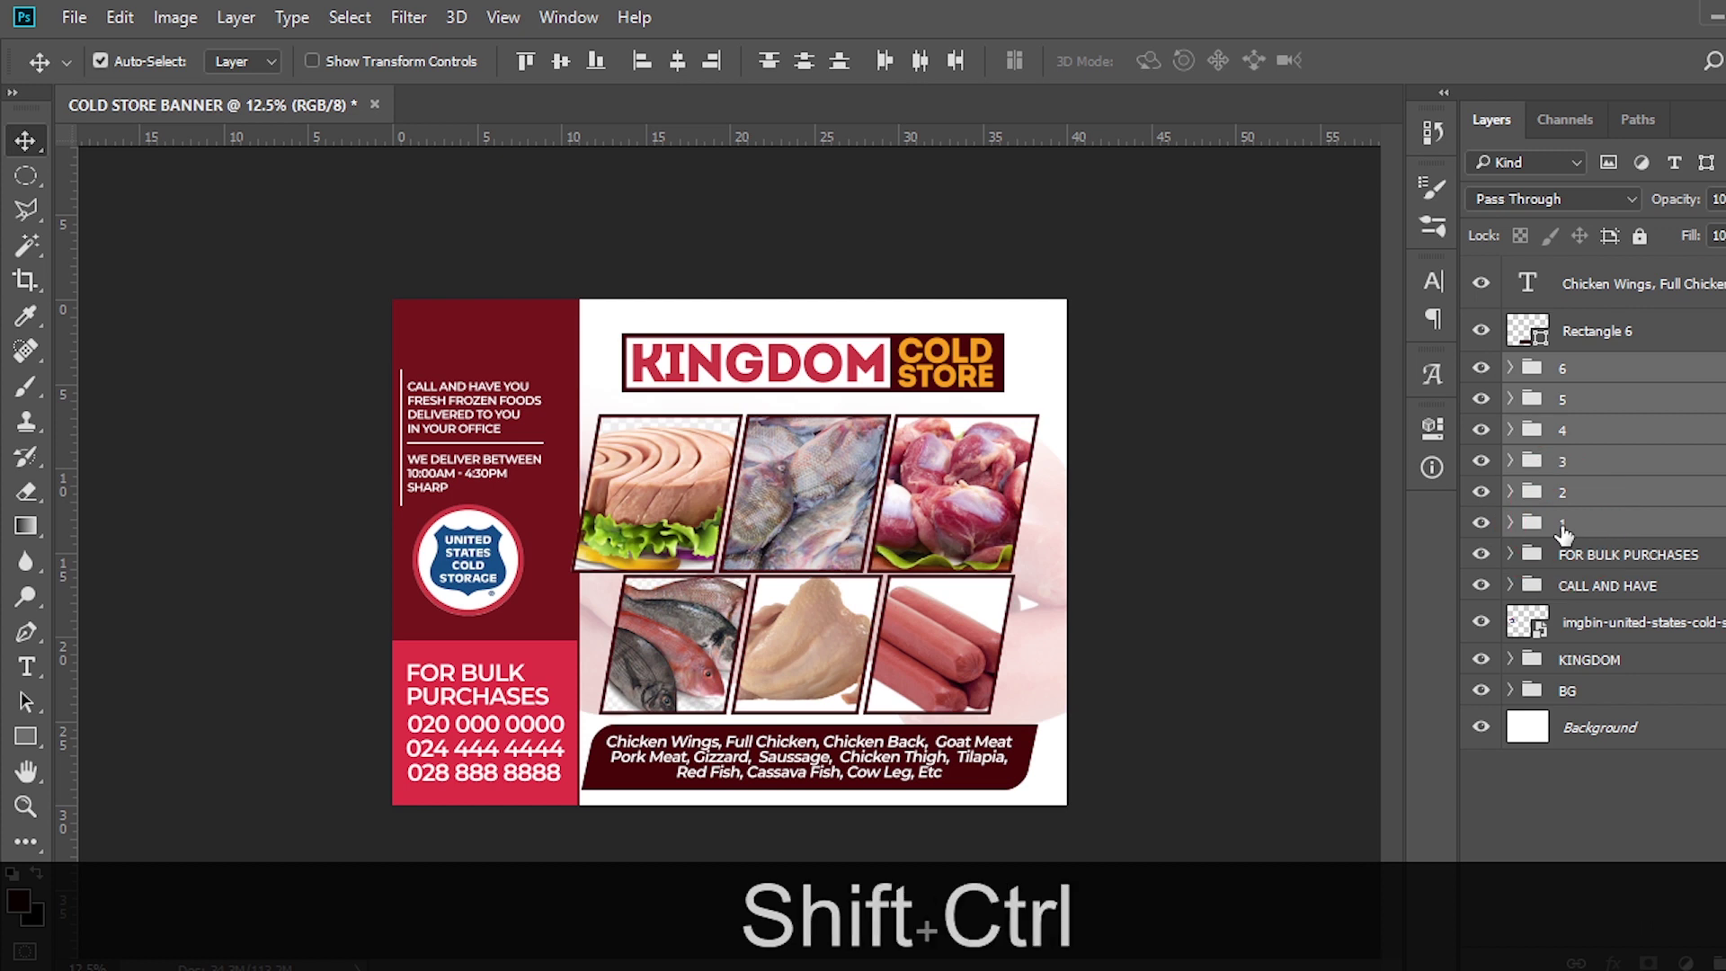
key(ctrl+shift+t)
Scale the photo grid up about 5%, shift it slightly left and down, and apply
drag(1138, 390, 1173, 366)
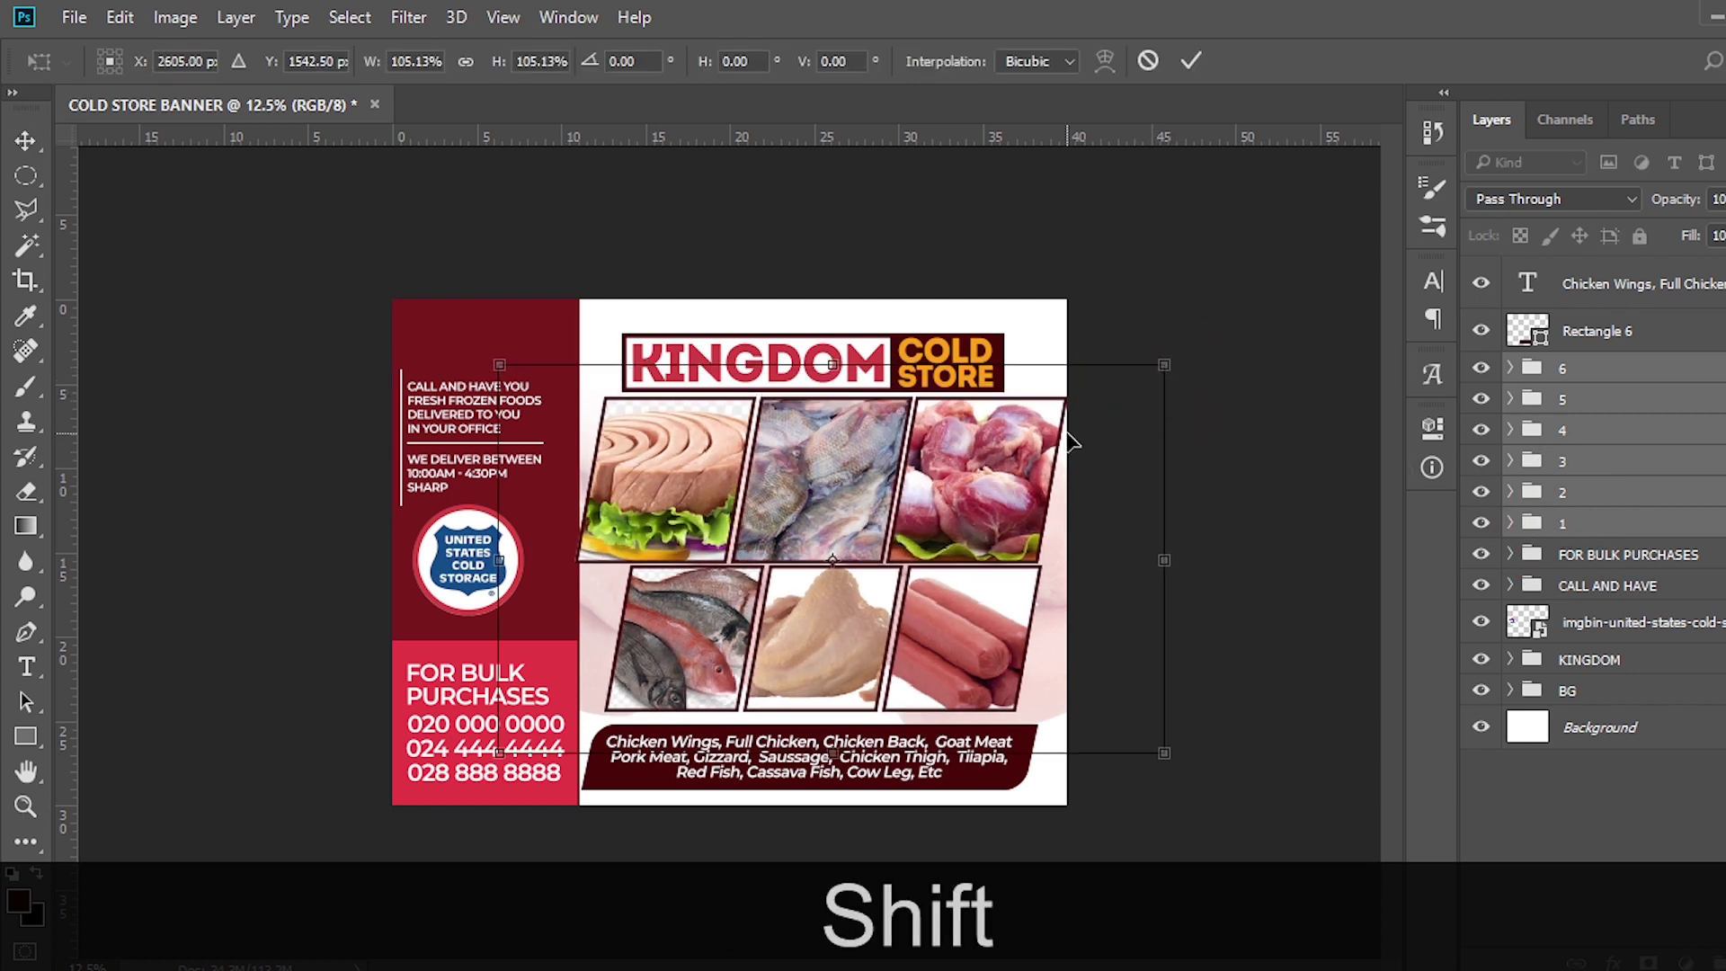
drag(1069, 382, 1055, 382)
key(Down)
key(Down)
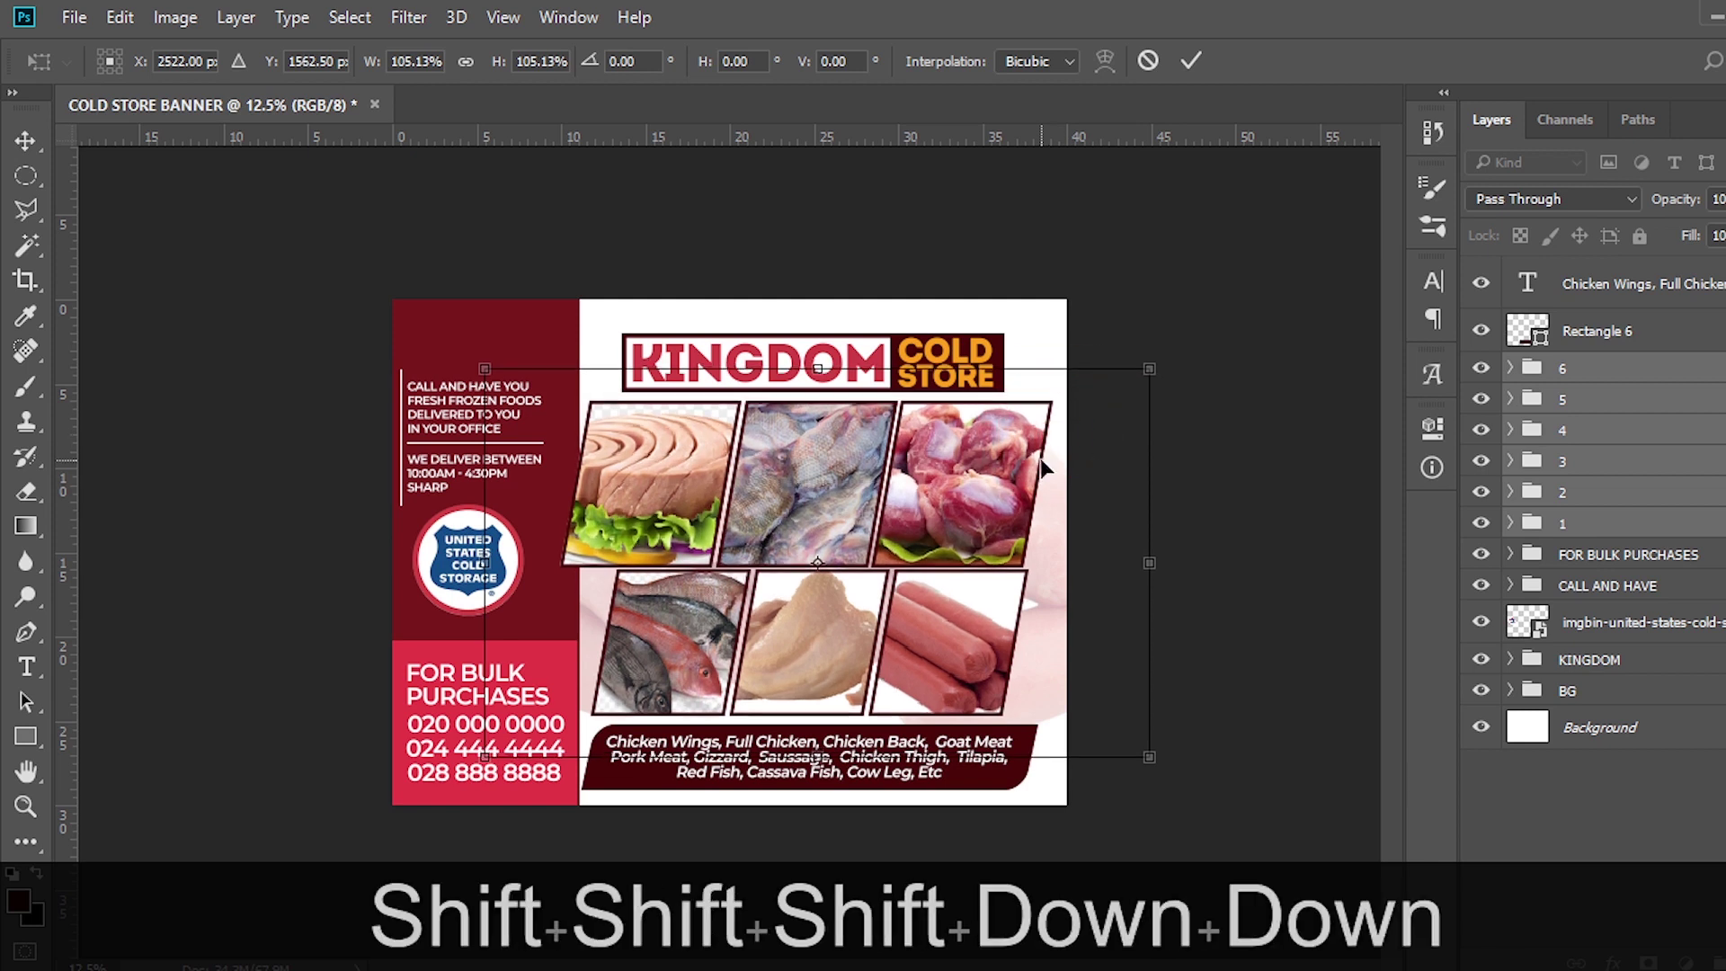
key(shift)
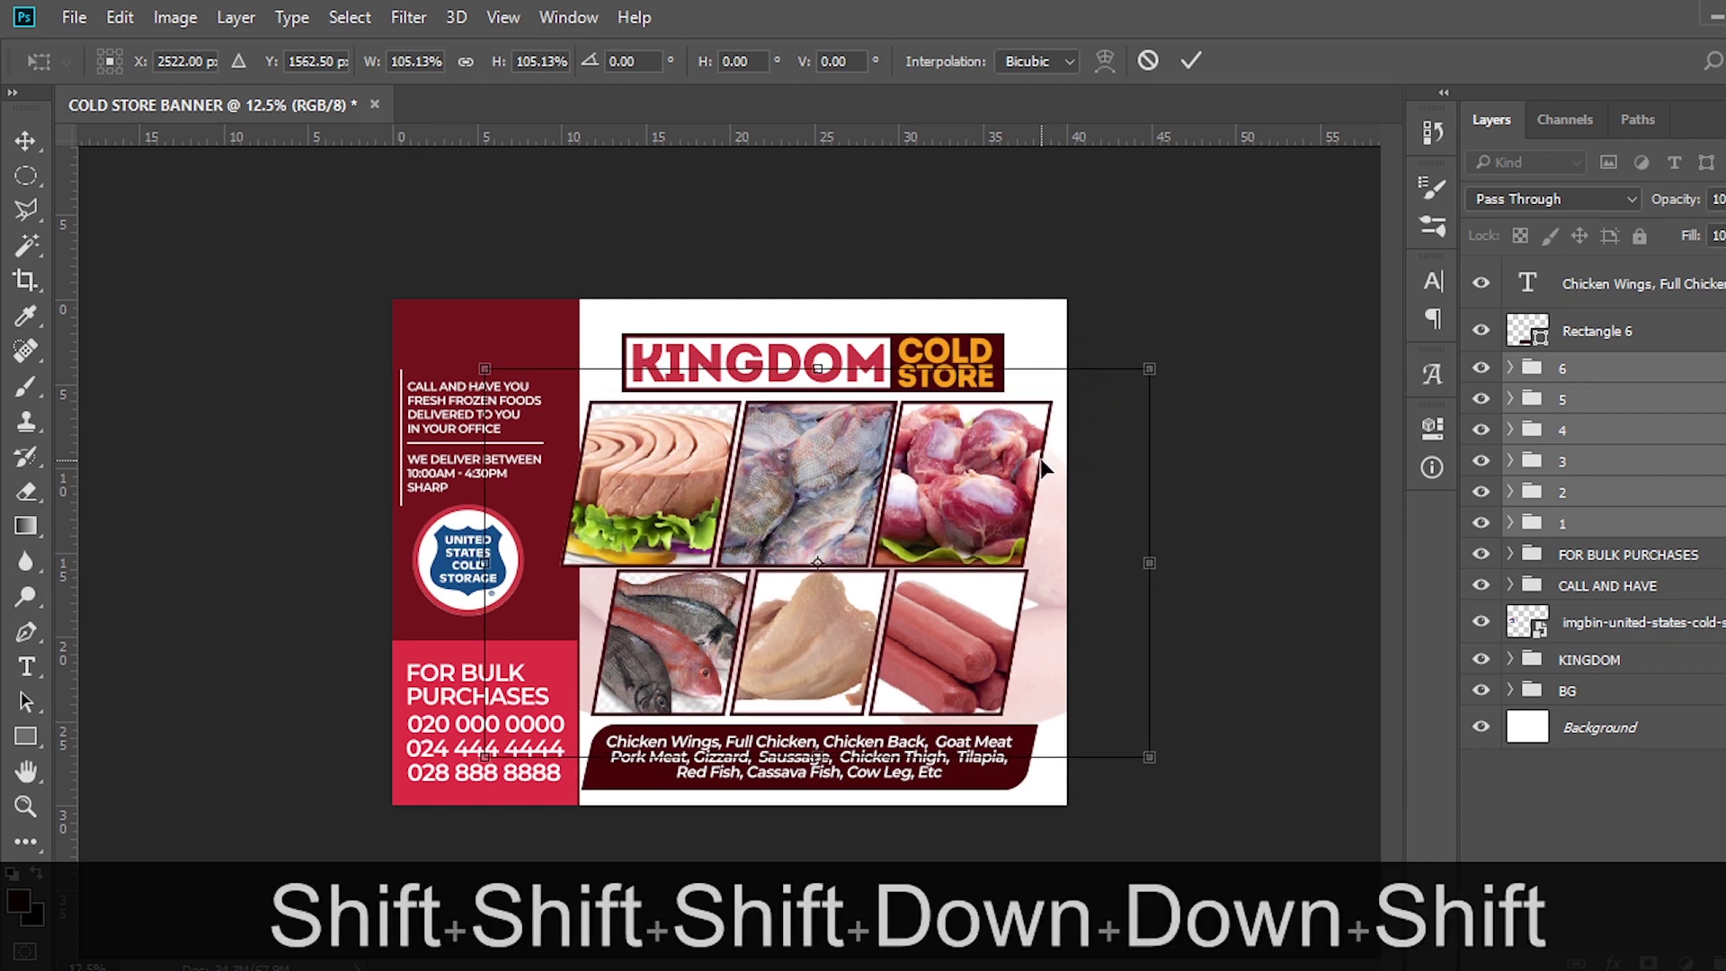
key(Down)
key(Return)
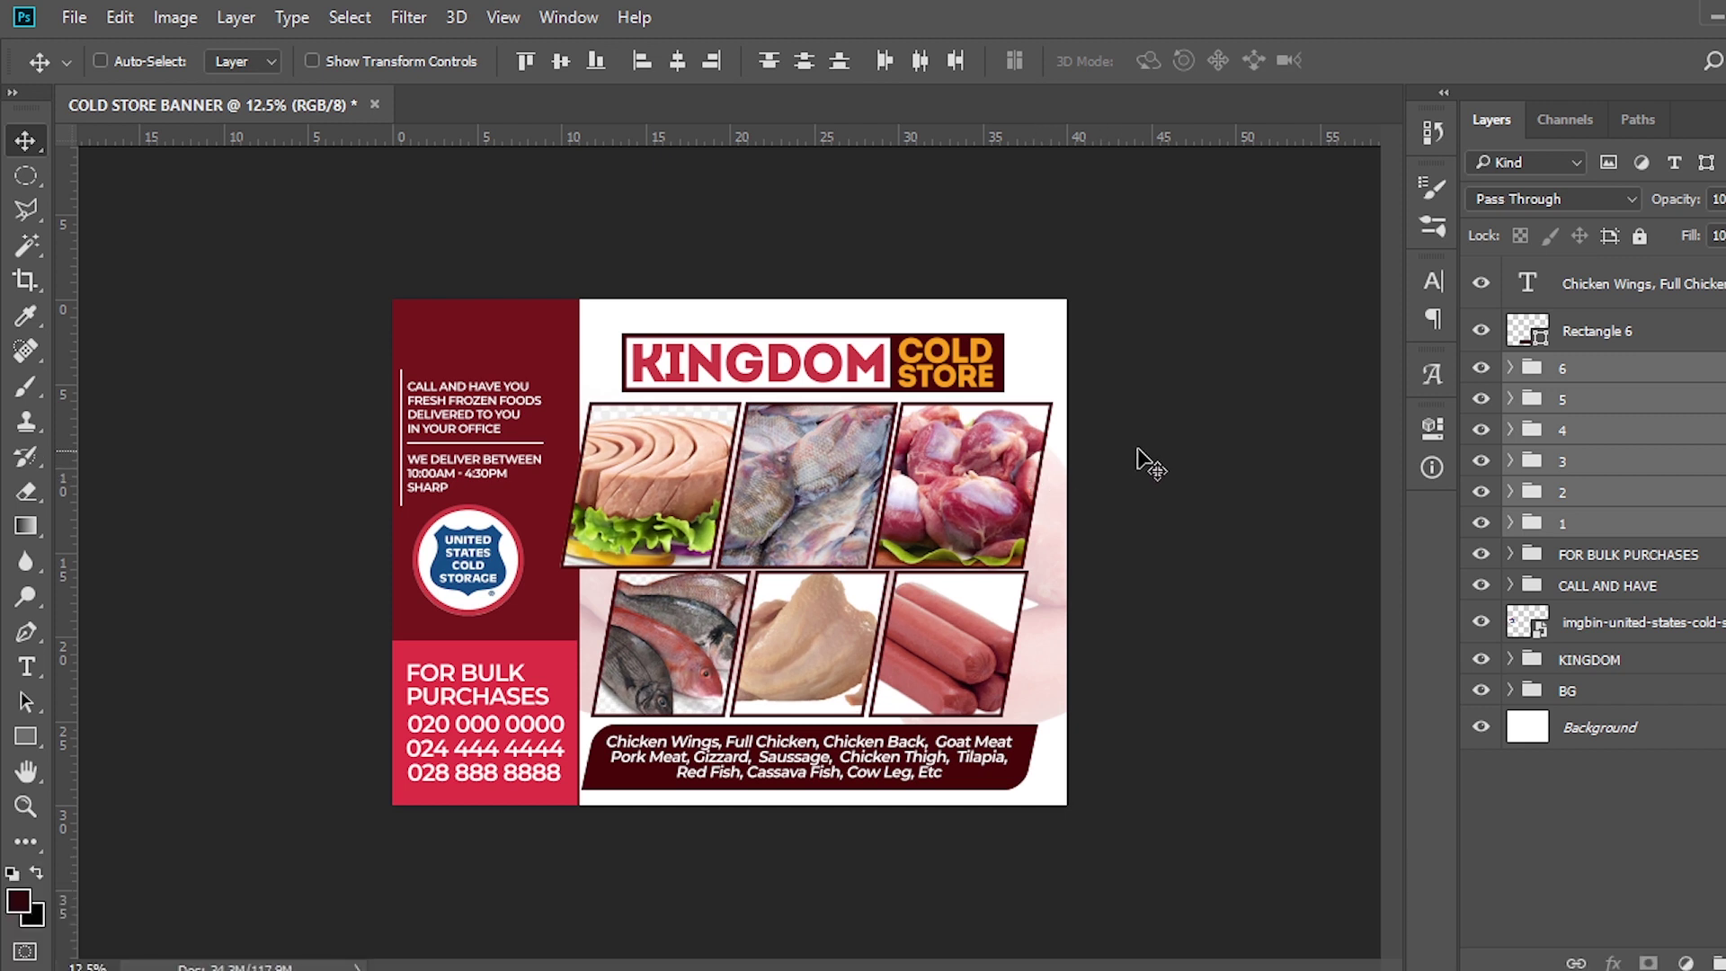
Group Rectangle 6 and the product list text into a group named 'LIST'
click(1587, 327)
ctrl+click(1587, 286)
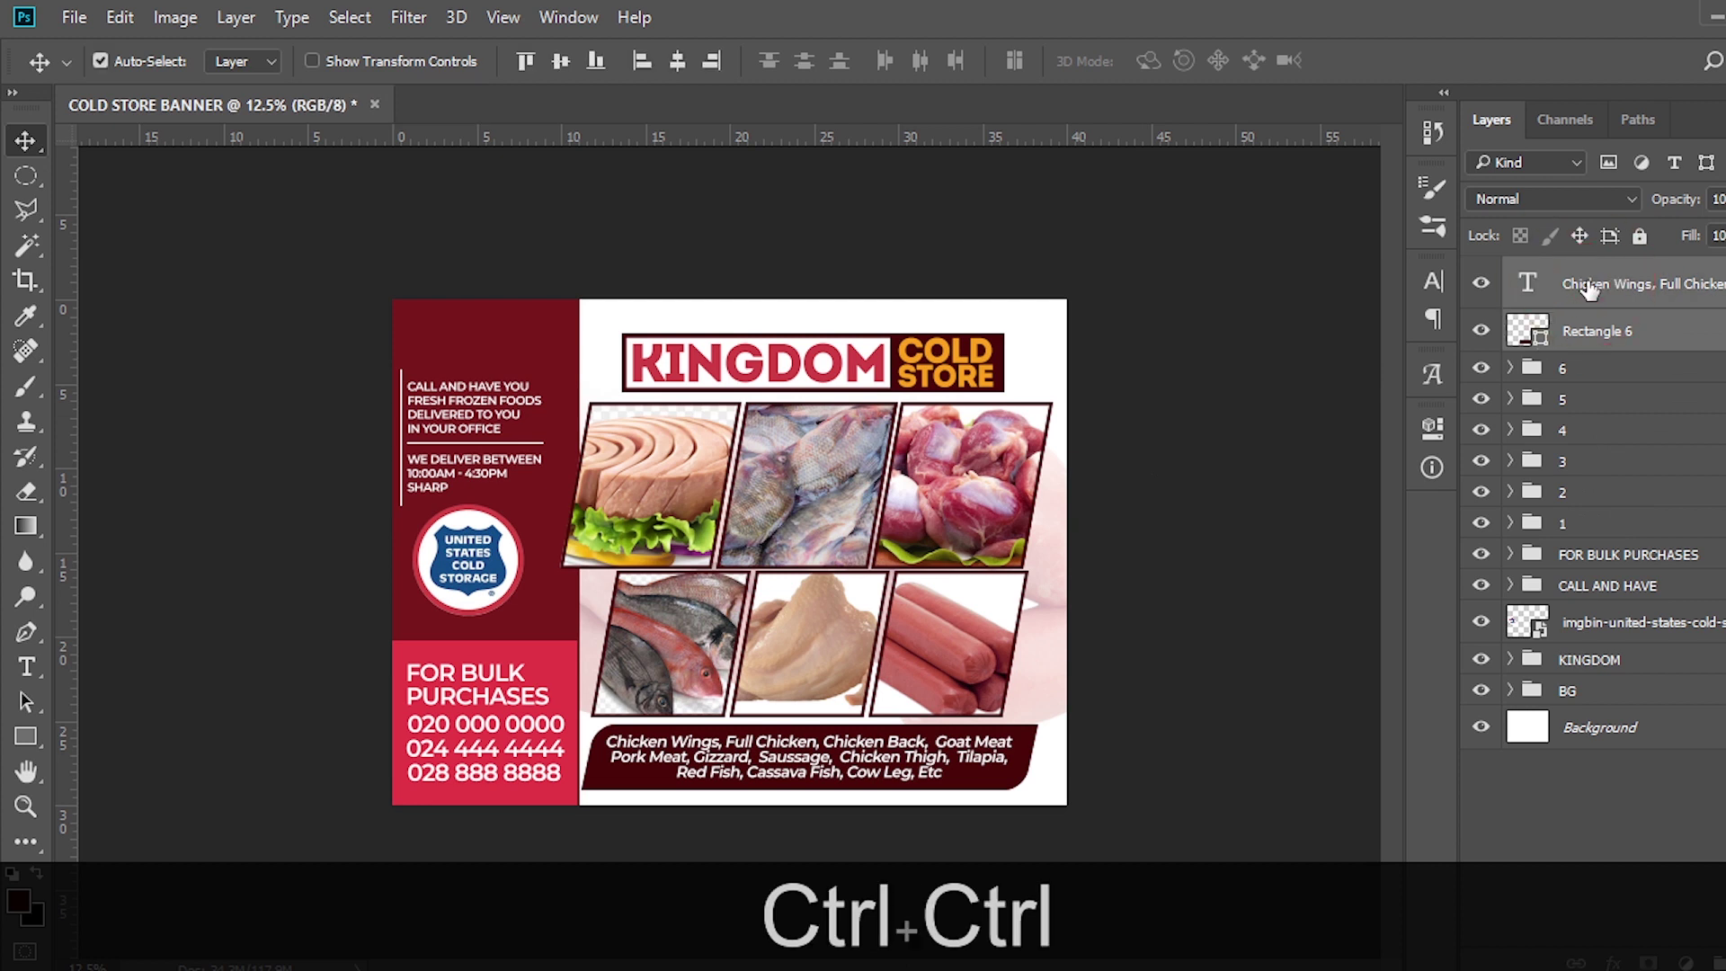
key(ctrl+g)
double_click(1587, 273)
text(LIST)
key(Return)
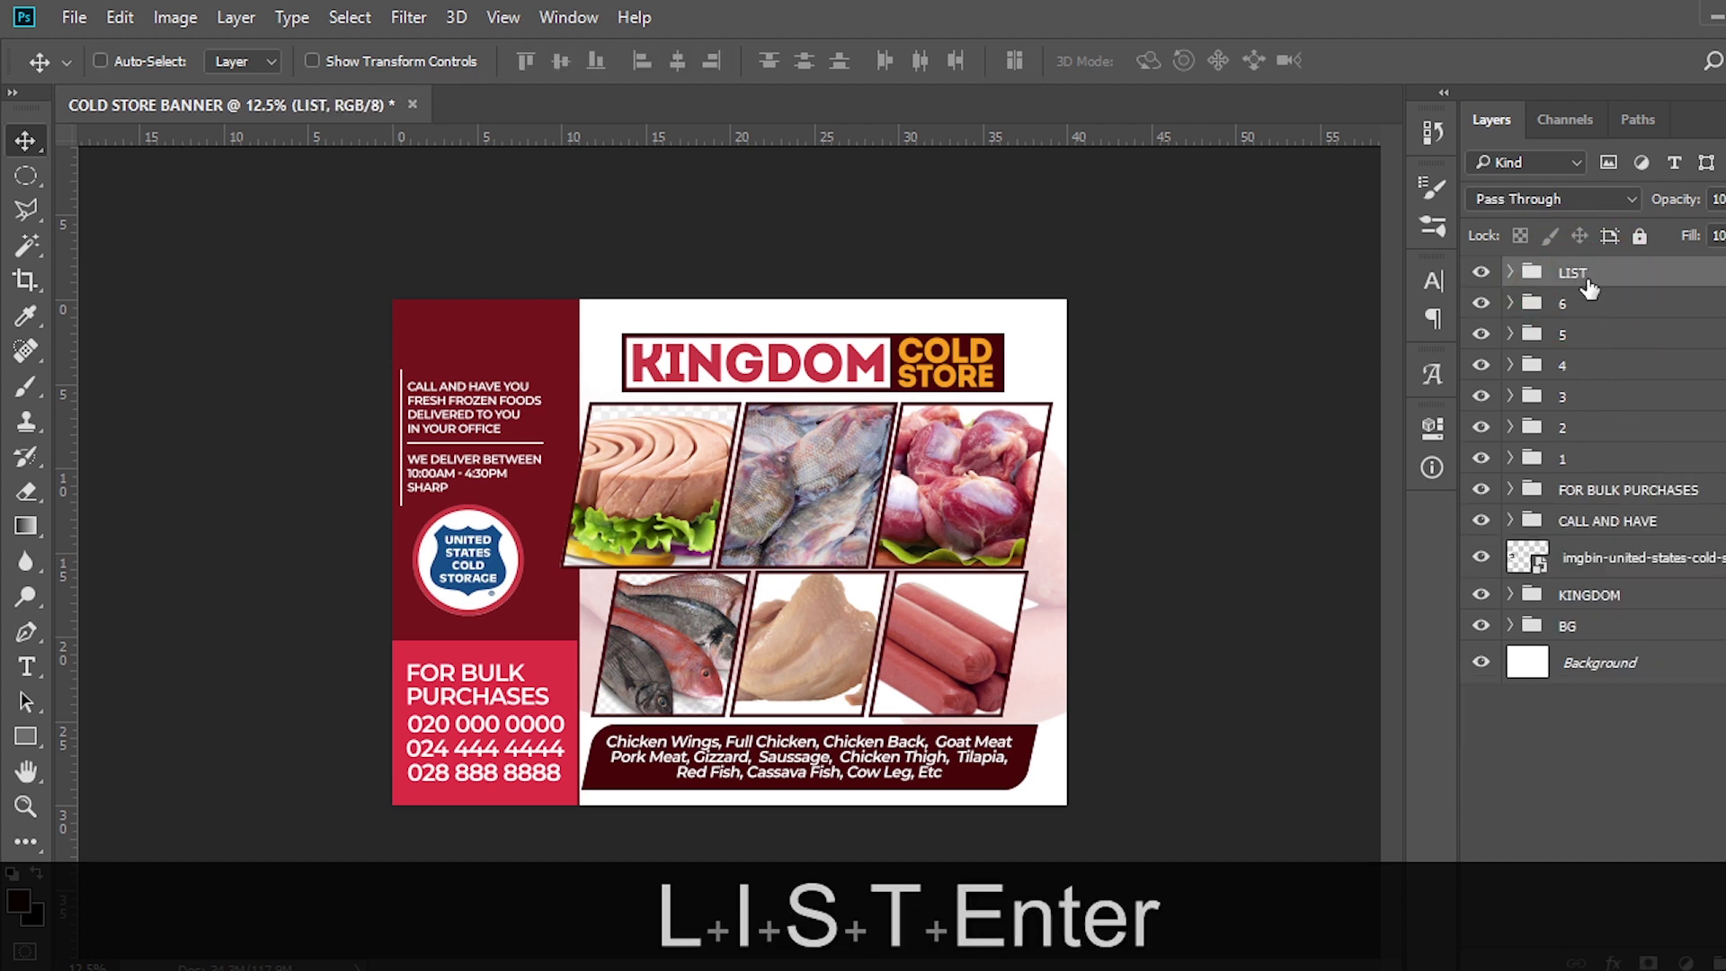
click(1686, 962)
Add a Curves layer on top with a midpoint and lowered shadow point forming an S-curve
click(1622, 540)
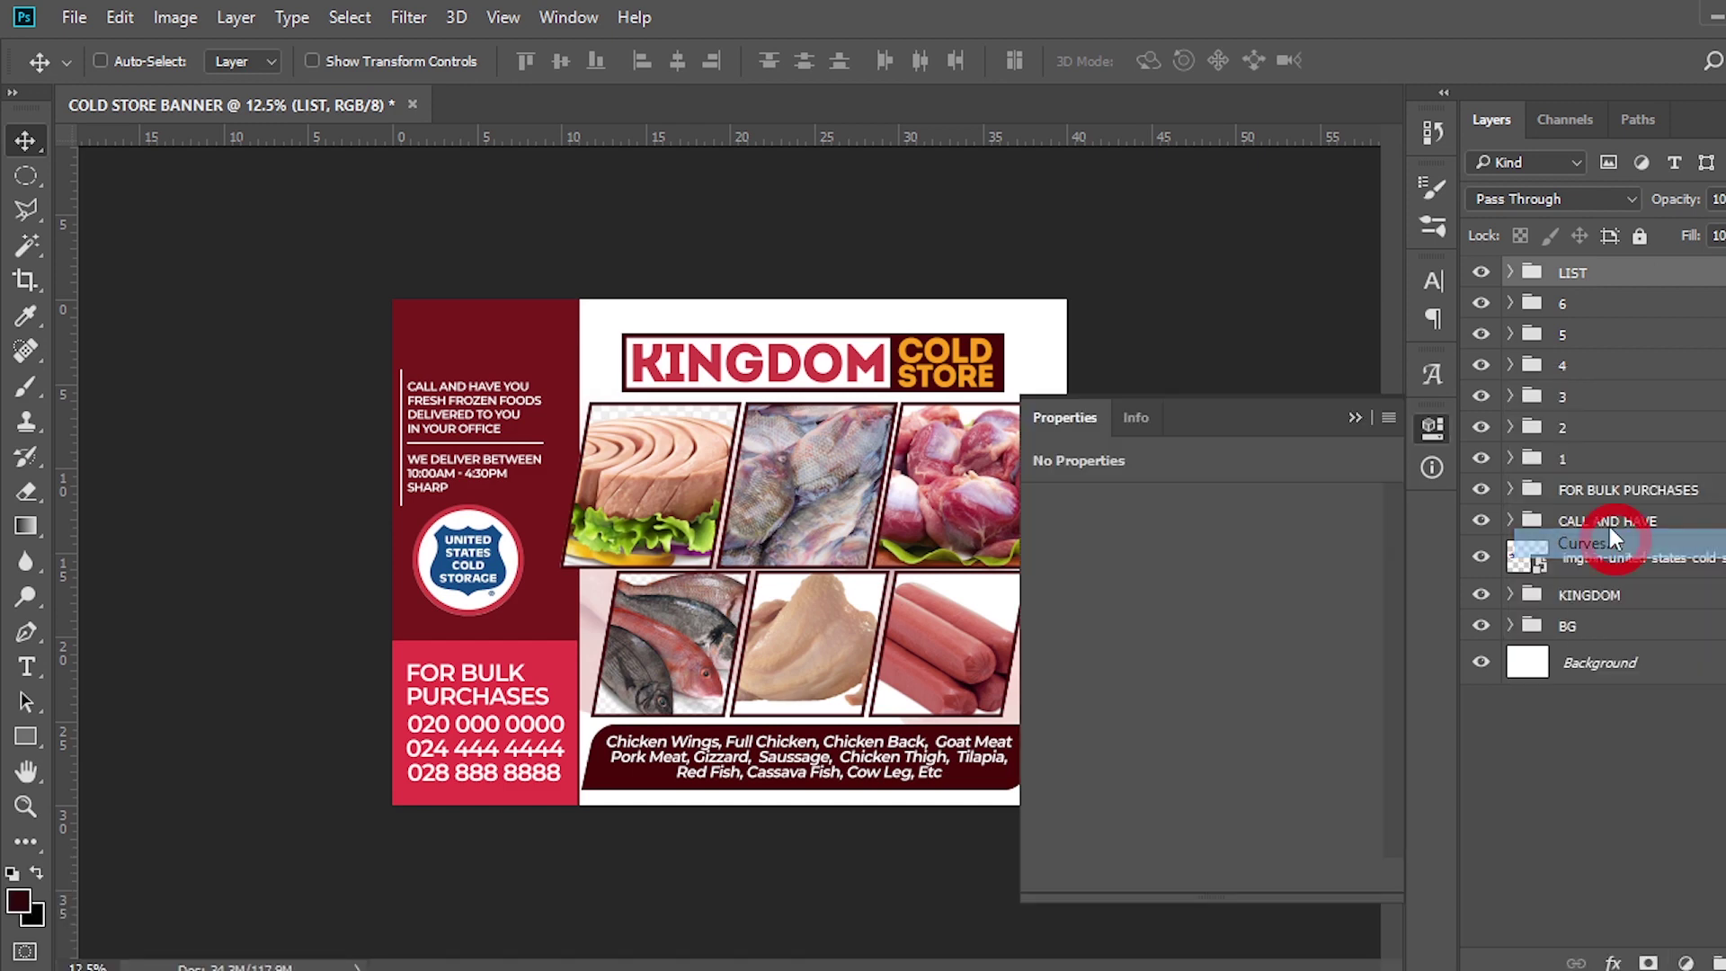
click(1222, 704)
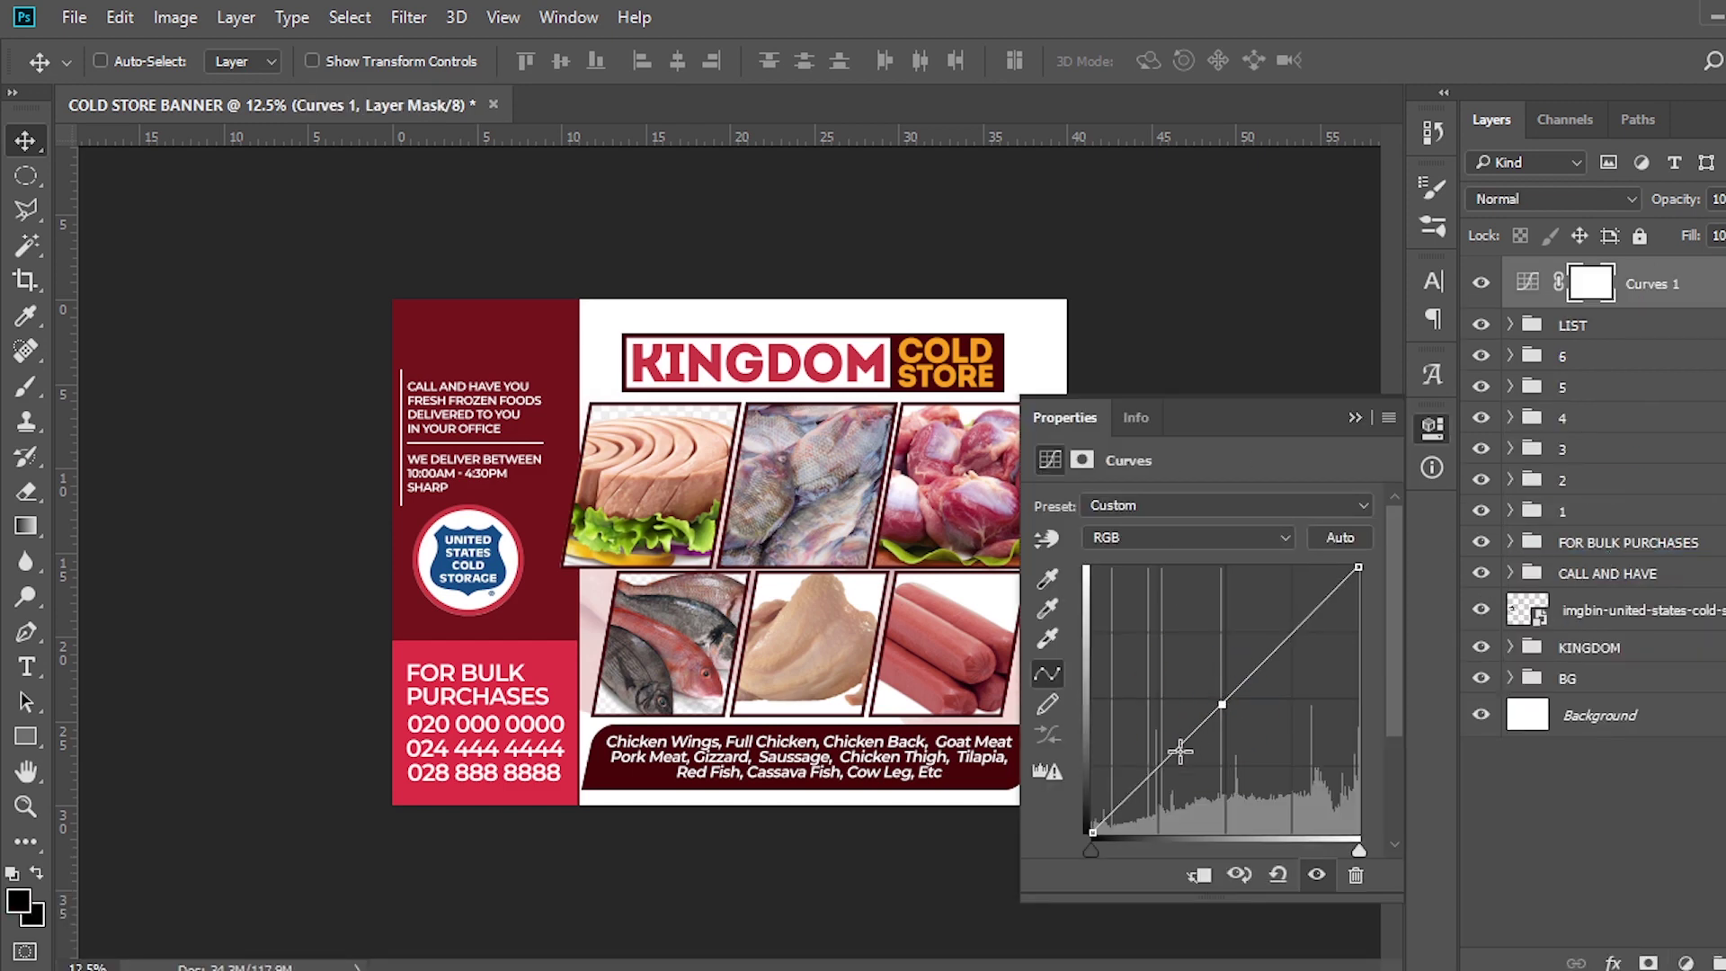
mouse_move(1155, 770)
mouse_down()
mouse_move(1178, 797)
mouse_move(1184, 770)
mouse_up()
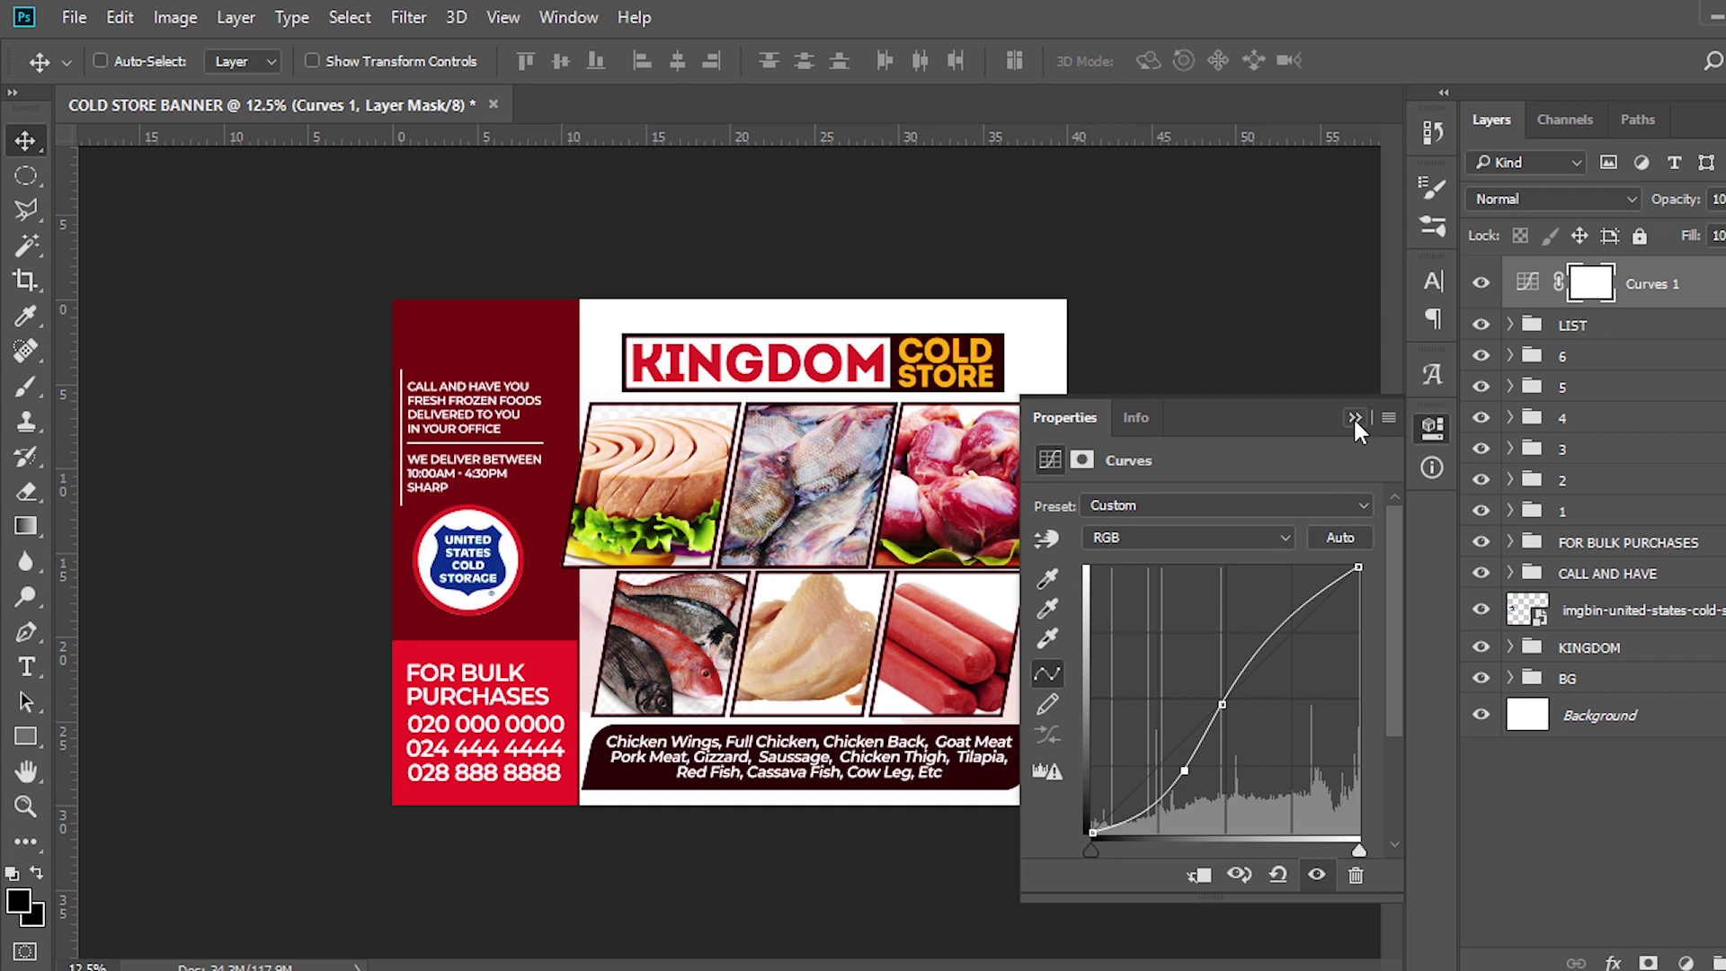
click(1354, 418)
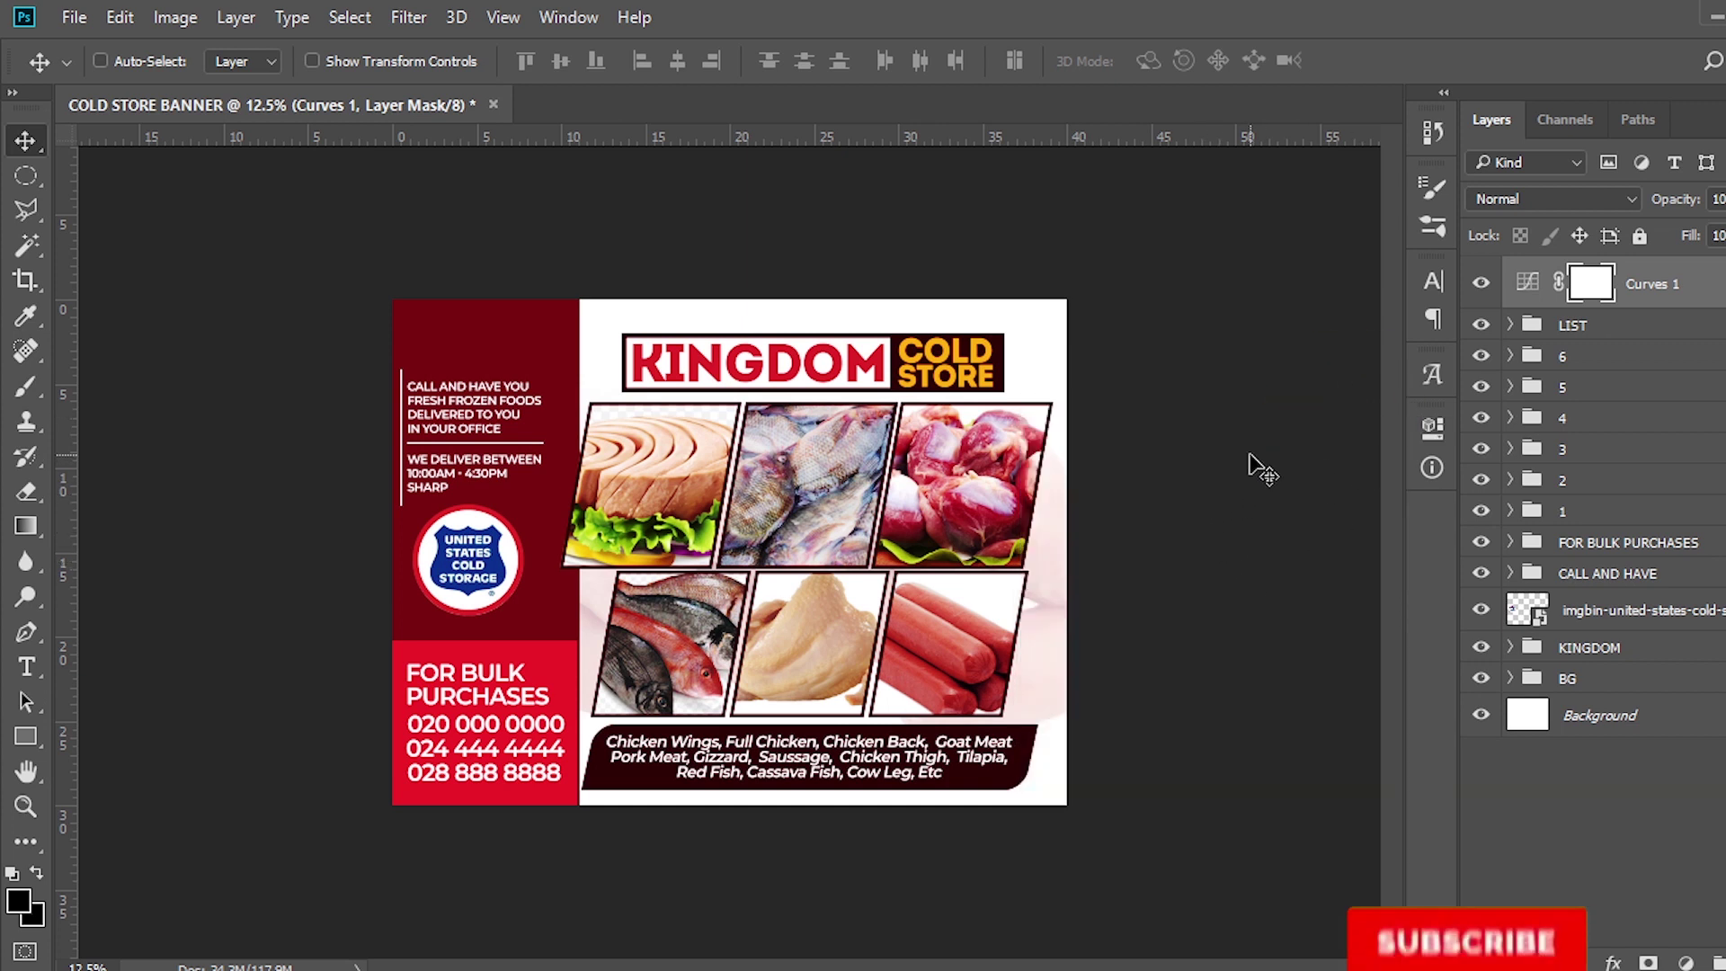